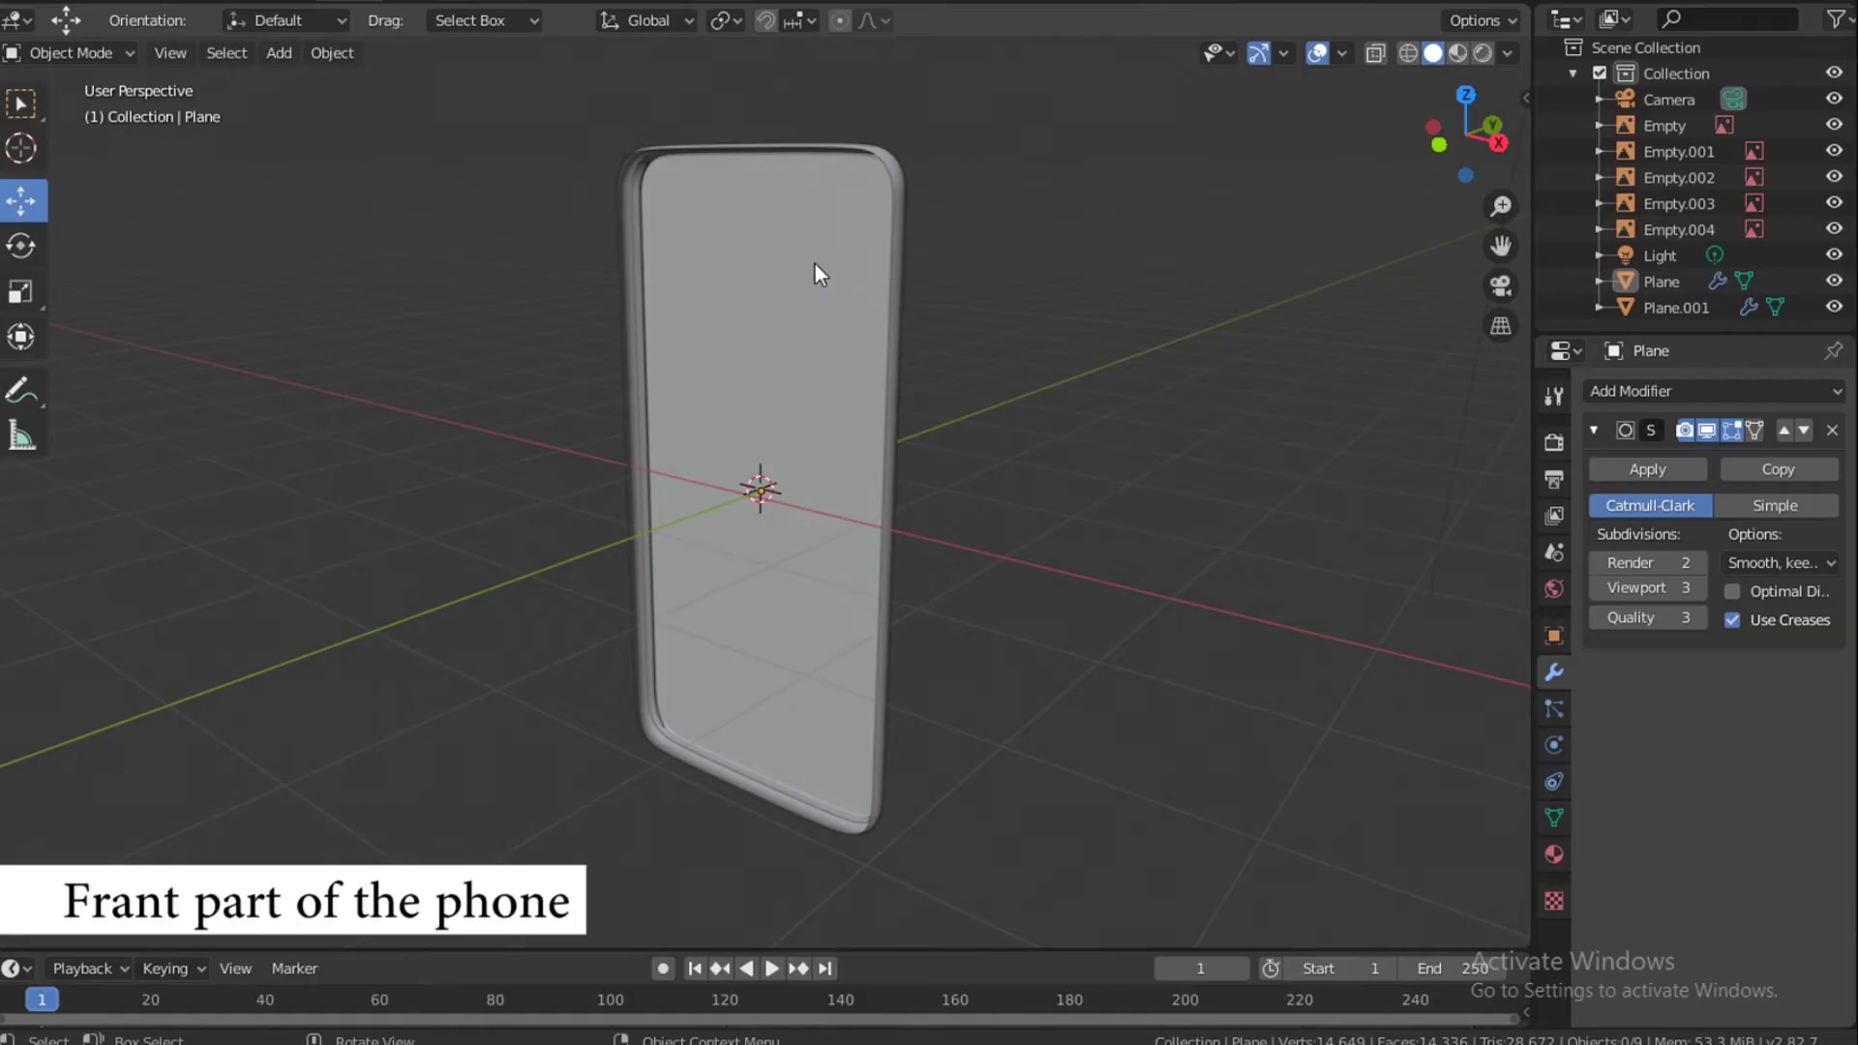
Separate a duplicate of the phone body's open front edge loop into its own object.
{"action": "scroll", "coordinate": [875, 135], "scroll_direction": "up", "scroll_amount": 6}
{"action": "middle_click_drag", "start_coordinate": [876, 349], "coordinate": [919, 1006], "text": "shift"}
{"action": "left_click", "coordinate": [110, 56]}
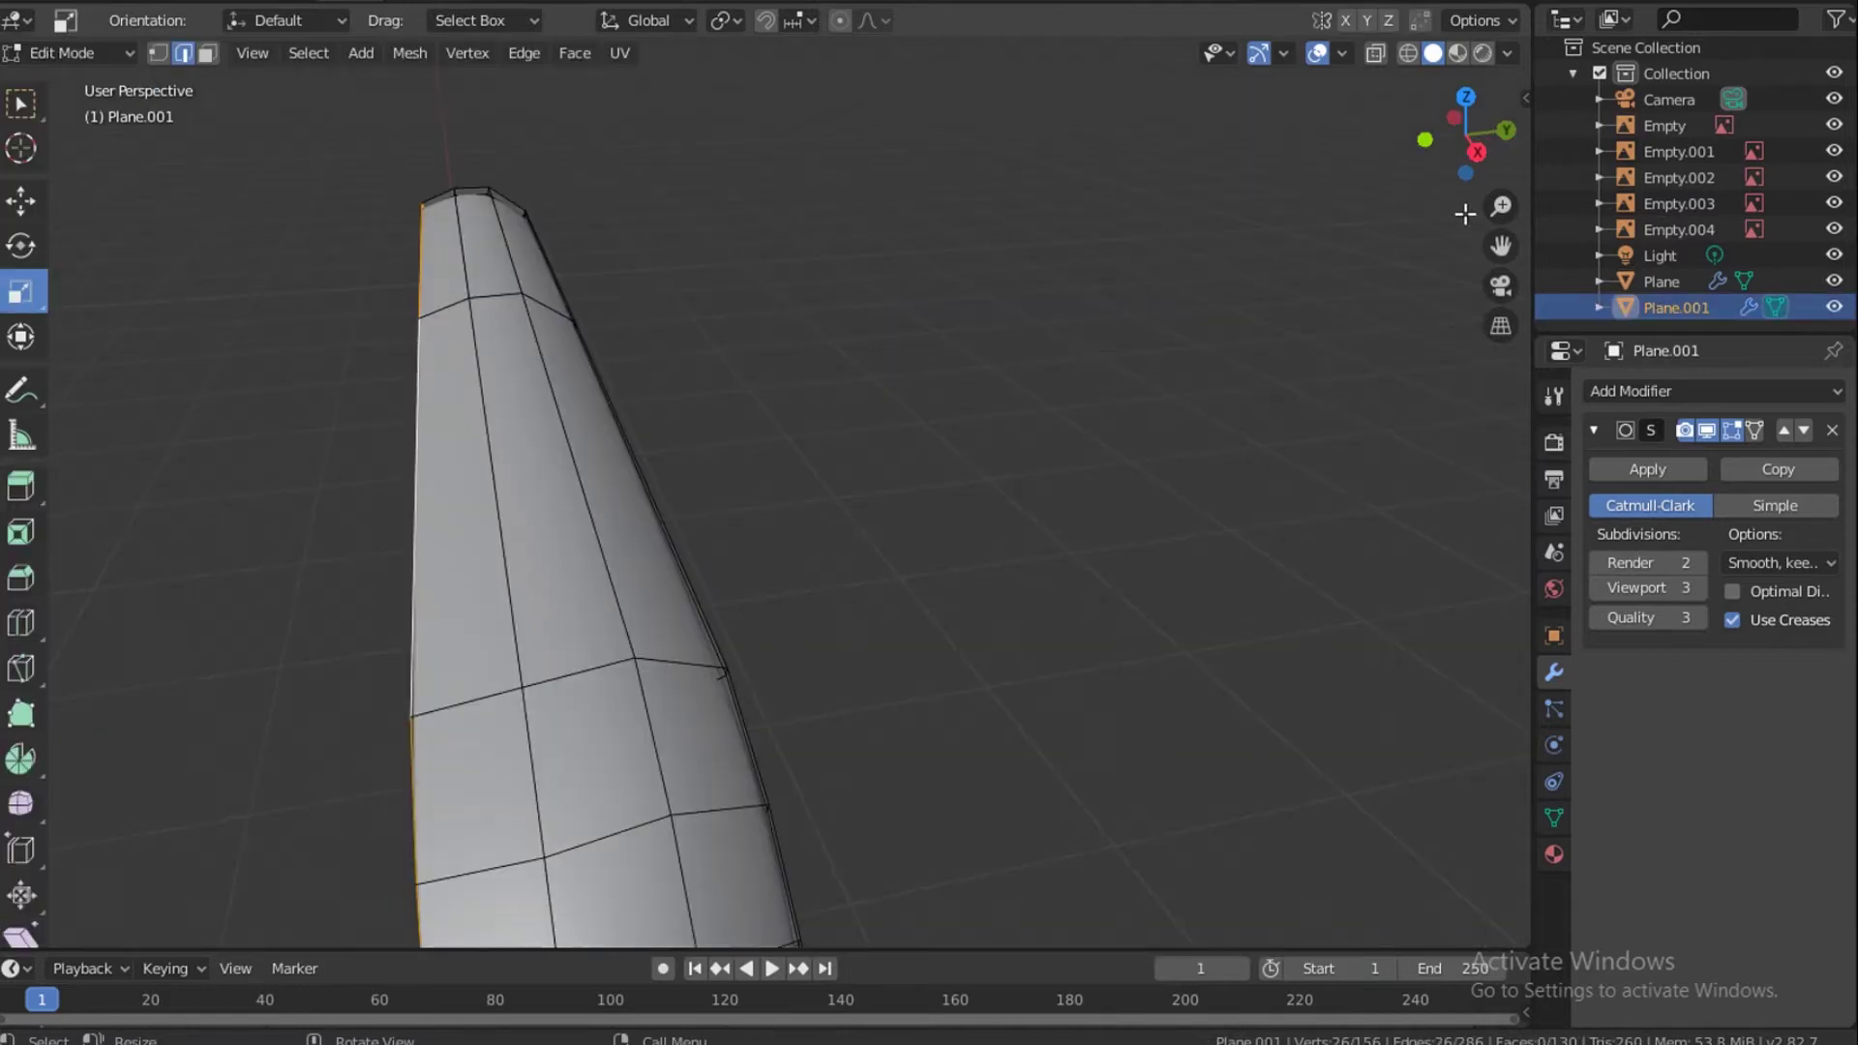
{"action": "mouse_move", "coordinate": [1475, 151]}
{"action": "left_mouse_down"}
{"action": "mouse_move", "coordinate": [1645, 136]}
{"action": "mouse_move", "coordinate": [1497, 136]}
{"action": "left_mouse_up"}
{"action": "left_click_drag", "start_coordinate": [1393, 208], "coordinate": [1389, 213]}
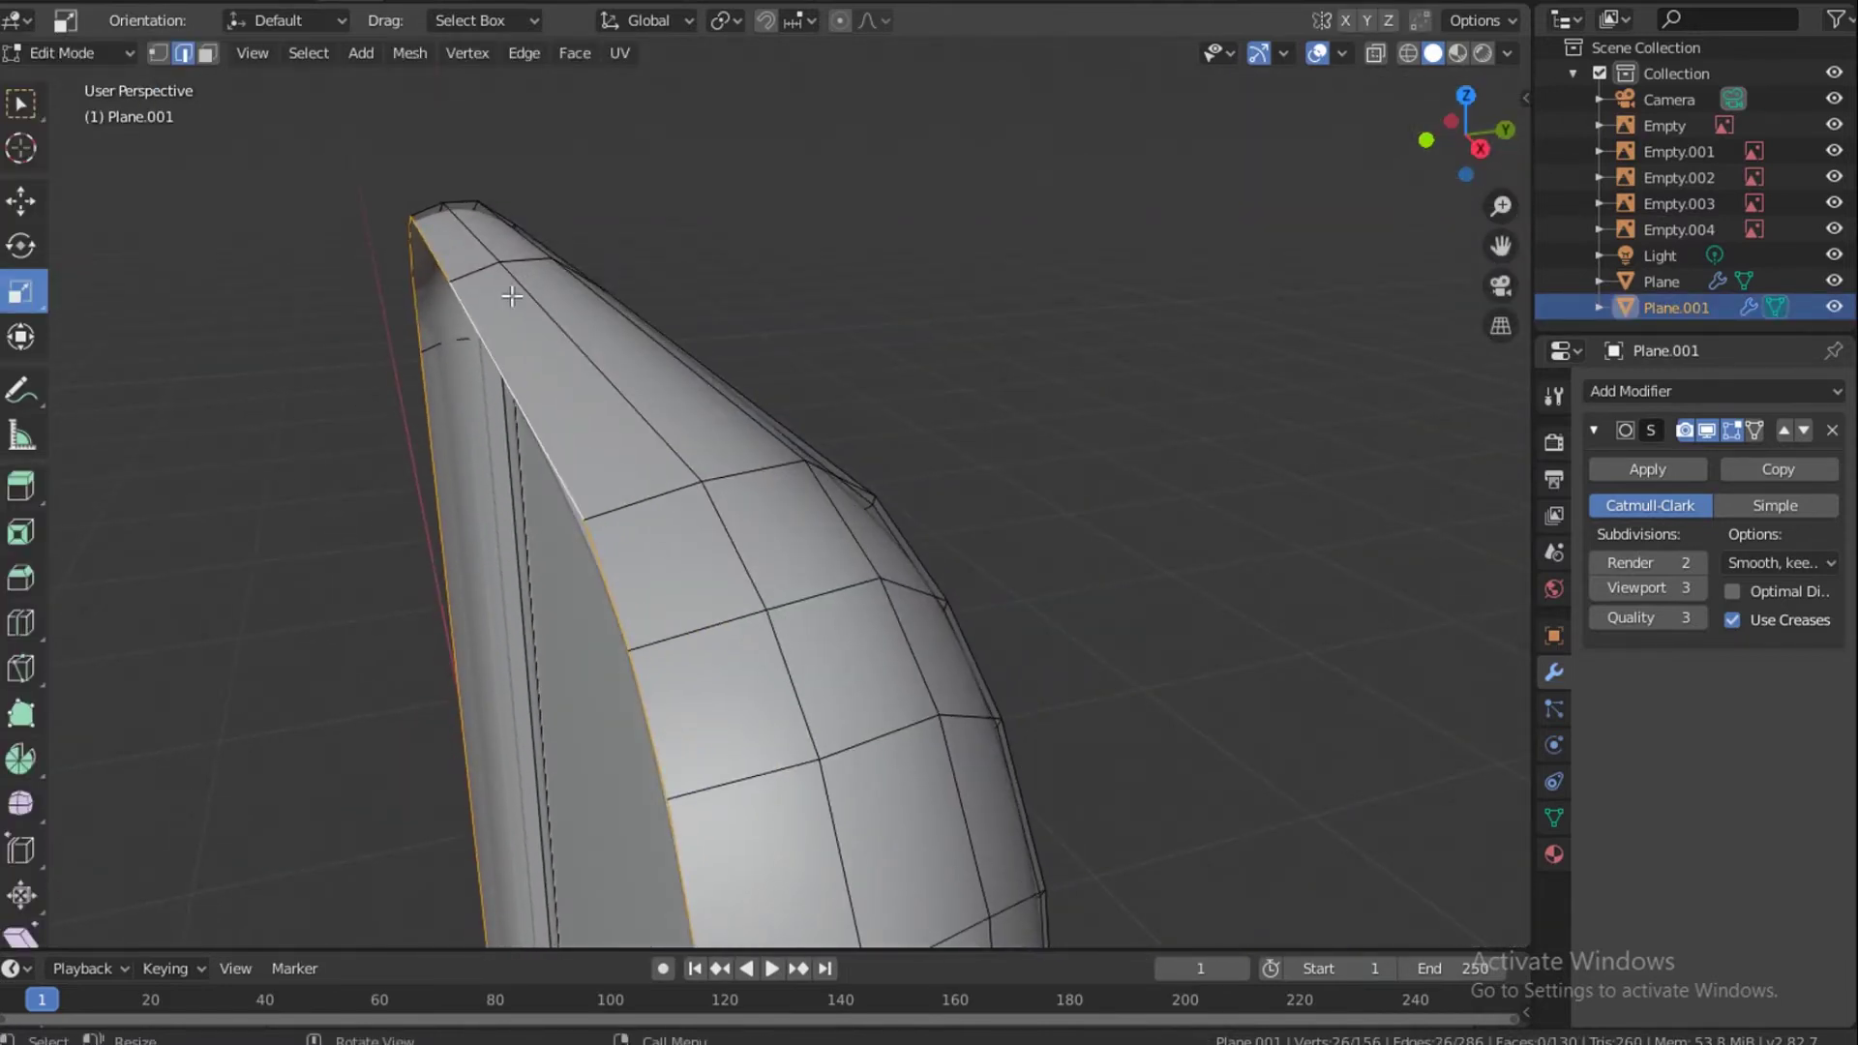
{"action": "key", "text": "p"}
{"action": "left_click", "coordinate": [511, 294]}
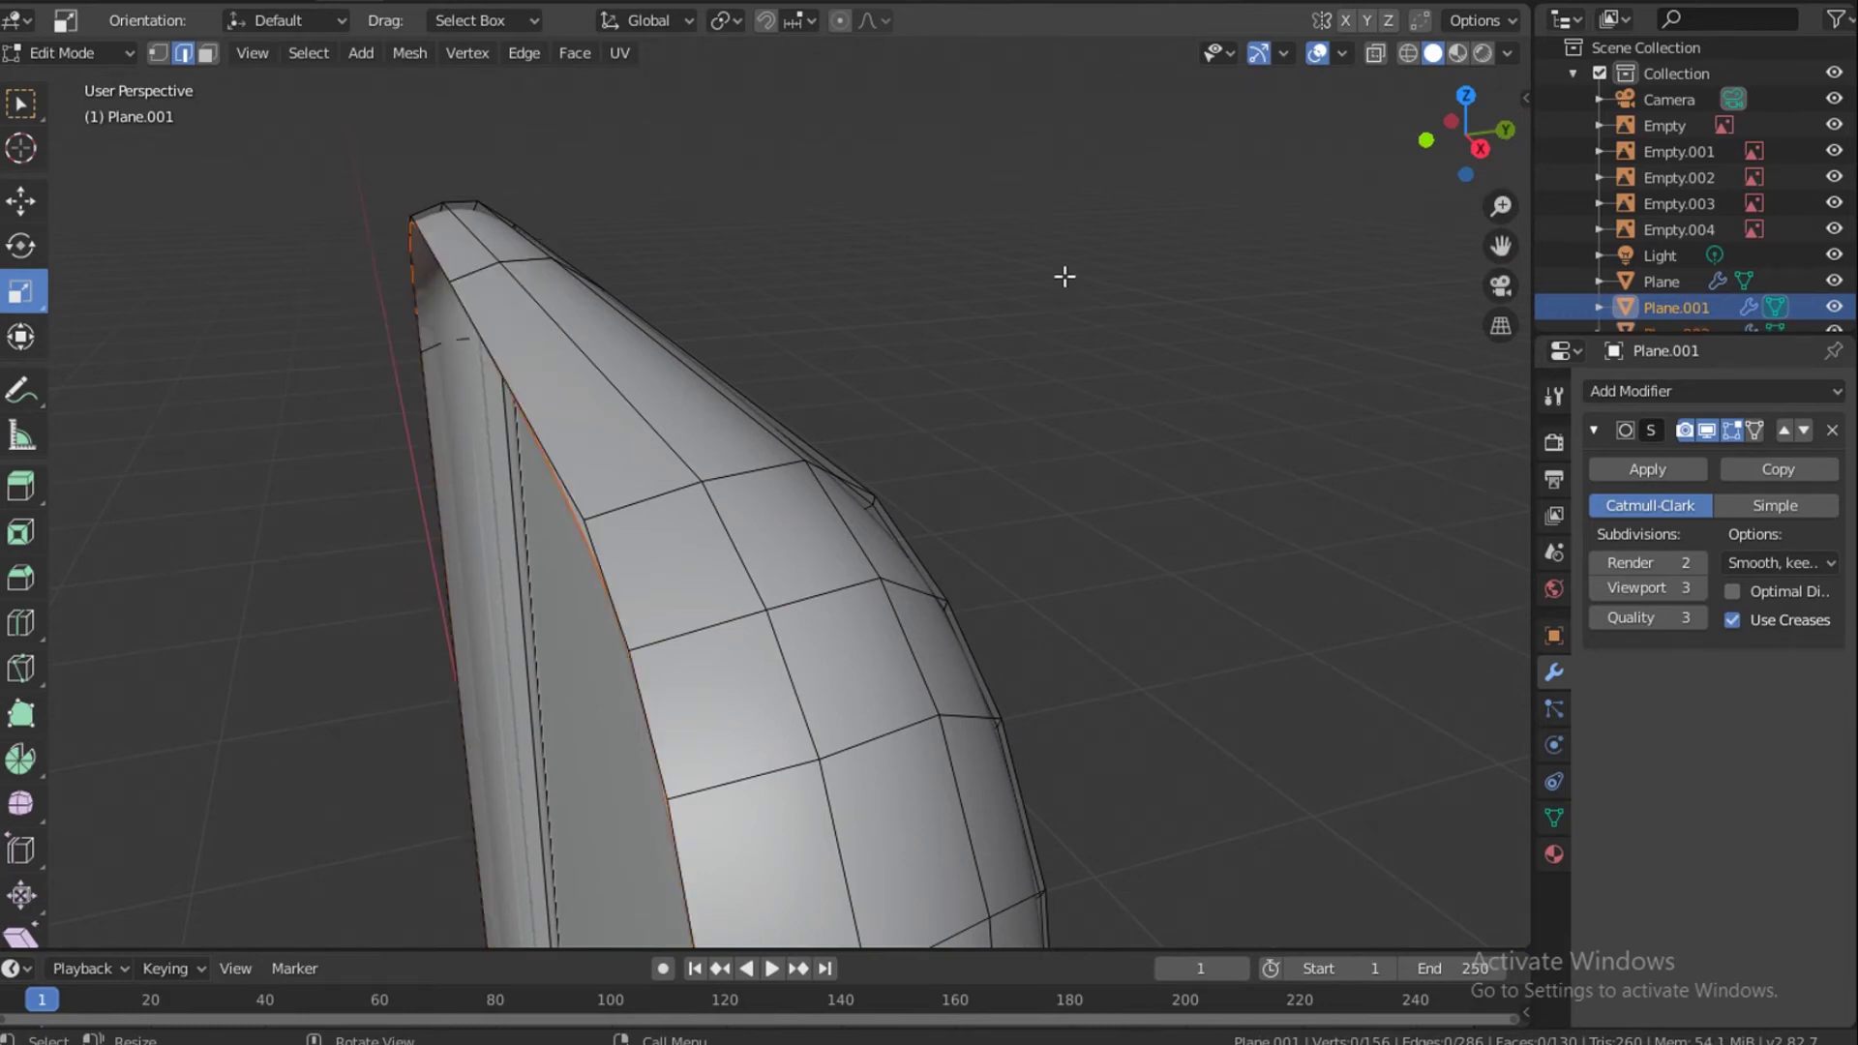
Select the separated edge loop object Plane.002 and open it in Edit Mode.
{"action": "left_click", "coordinate": [1777, 307]}
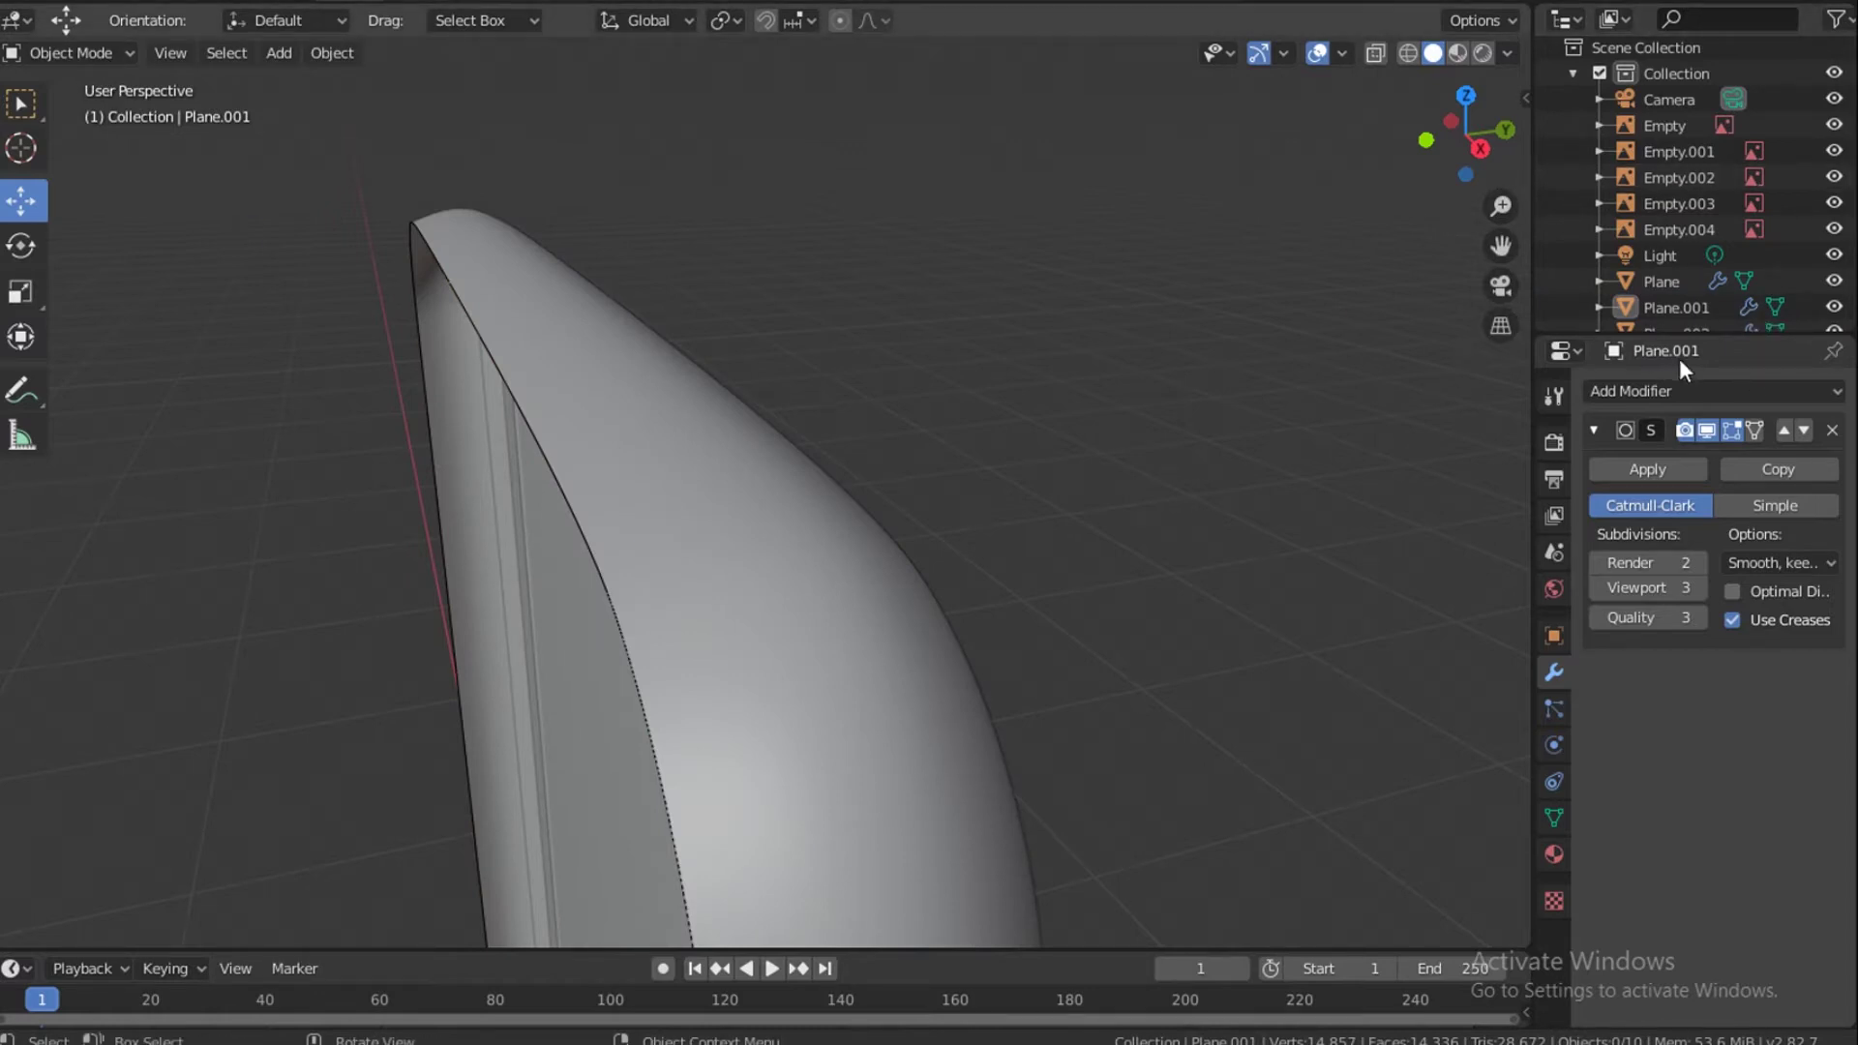
{"action": "scroll", "coordinate": [1675, 295], "scroll_direction": "down", "scroll_amount": 1}
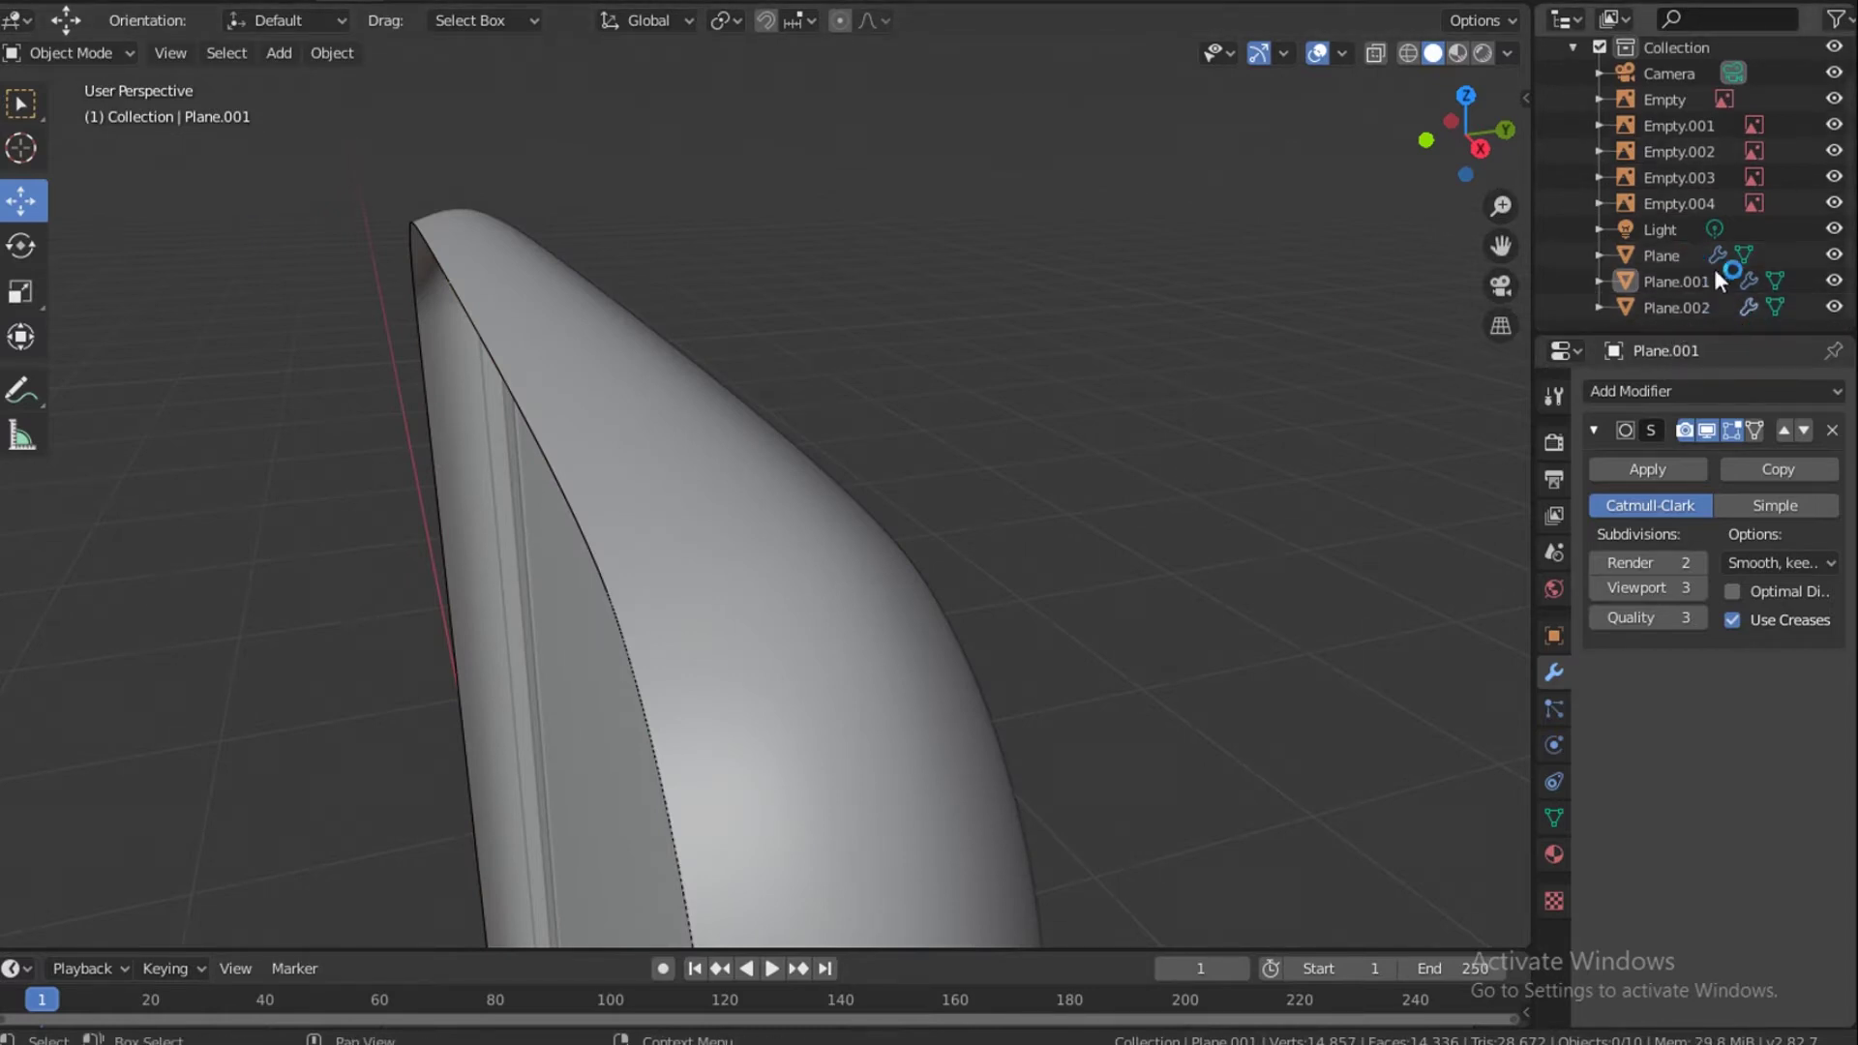
{"action": "left_click", "coordinate": [1676, 309]}
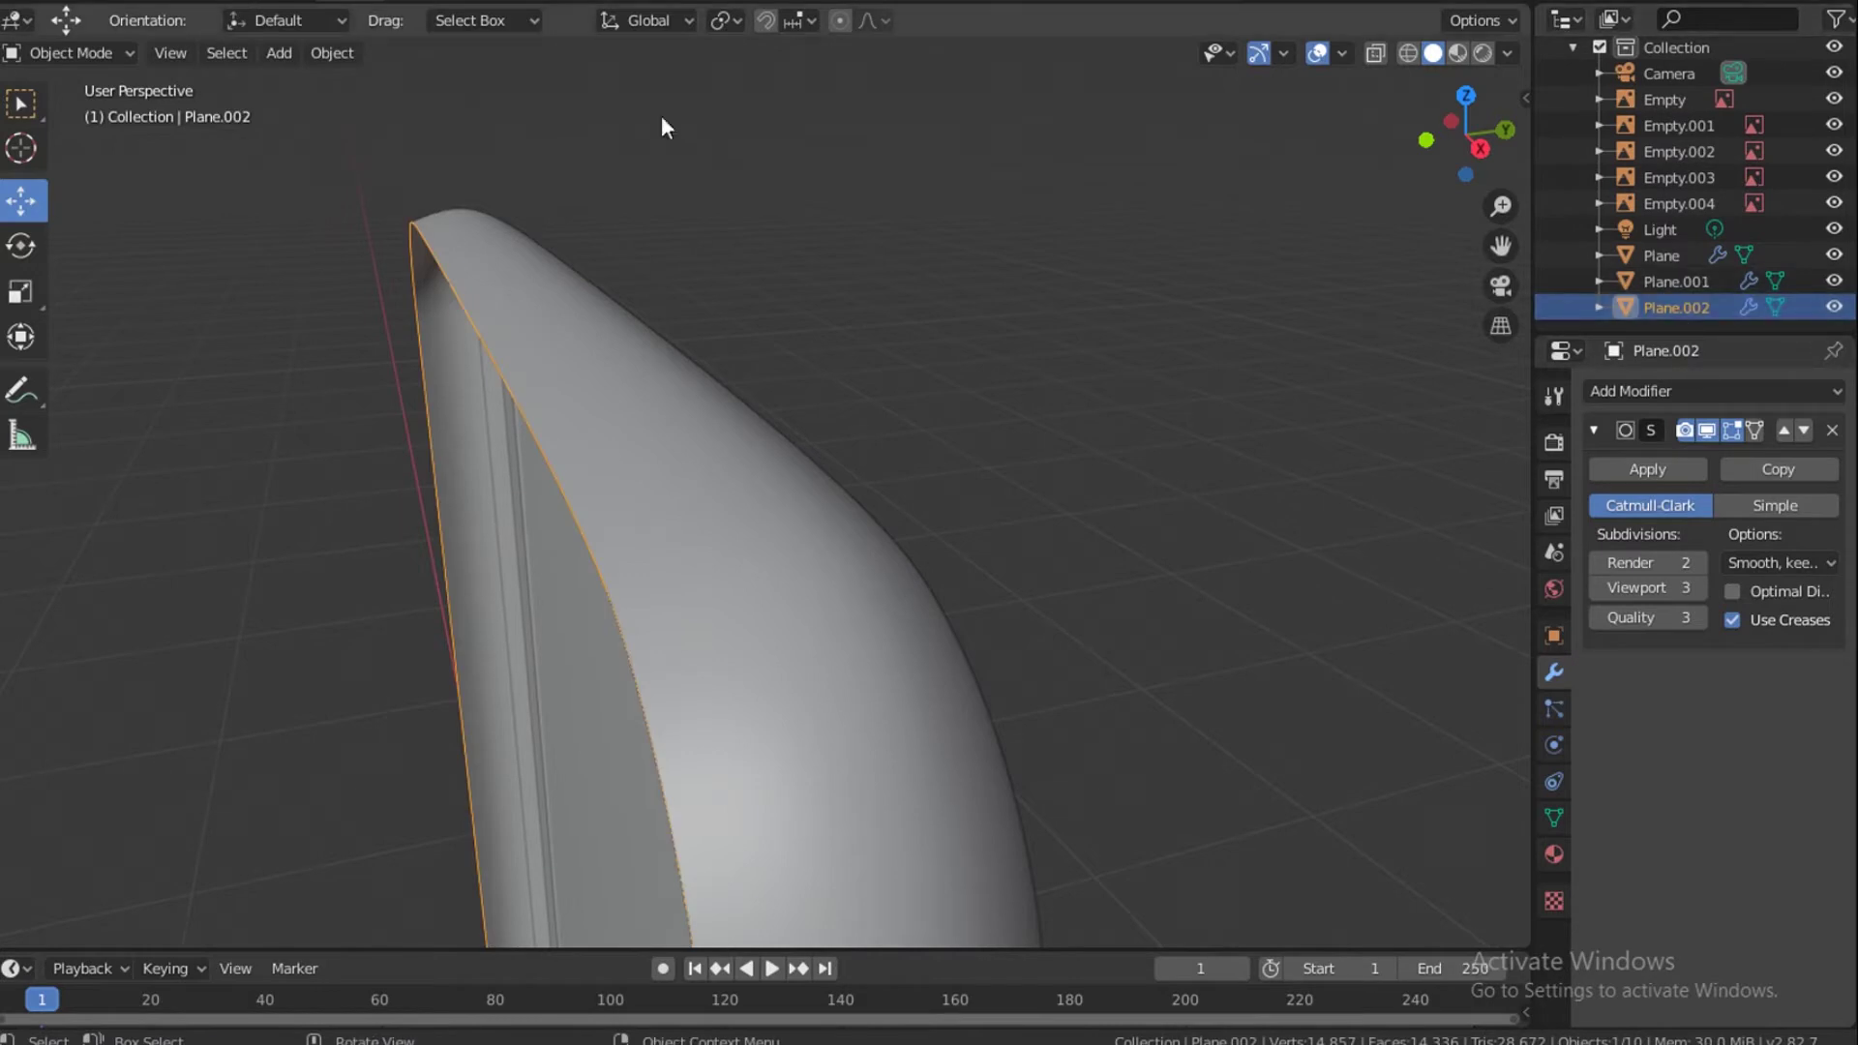
{"action": "left_click", "coordinate": [107, 52]}
{"action": "left_click", "coordinate": [95, 104]}
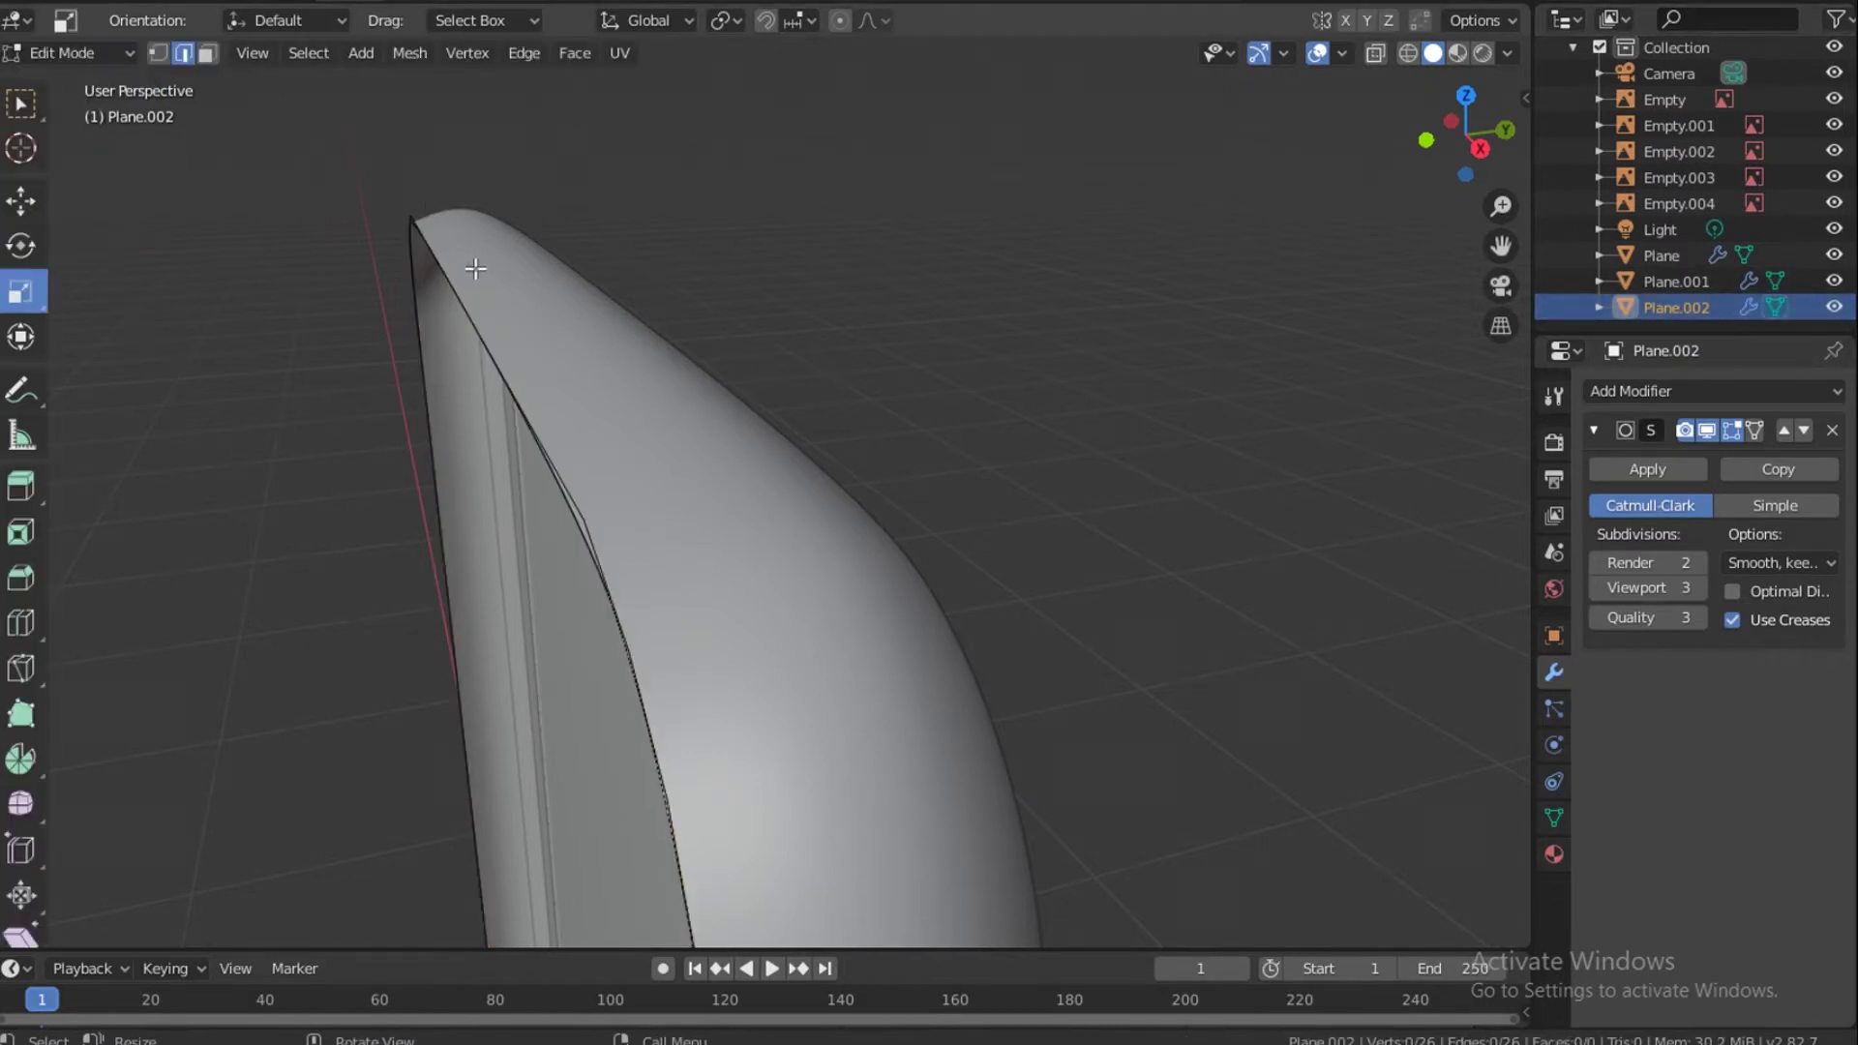
In the right view, extrude the whole loop about -0.0419 m along Y and scale the new edge to about 0.978.
{"action": "key", "text": "grave"}
{"action": "left_click", "coordinate": [682, 269]}
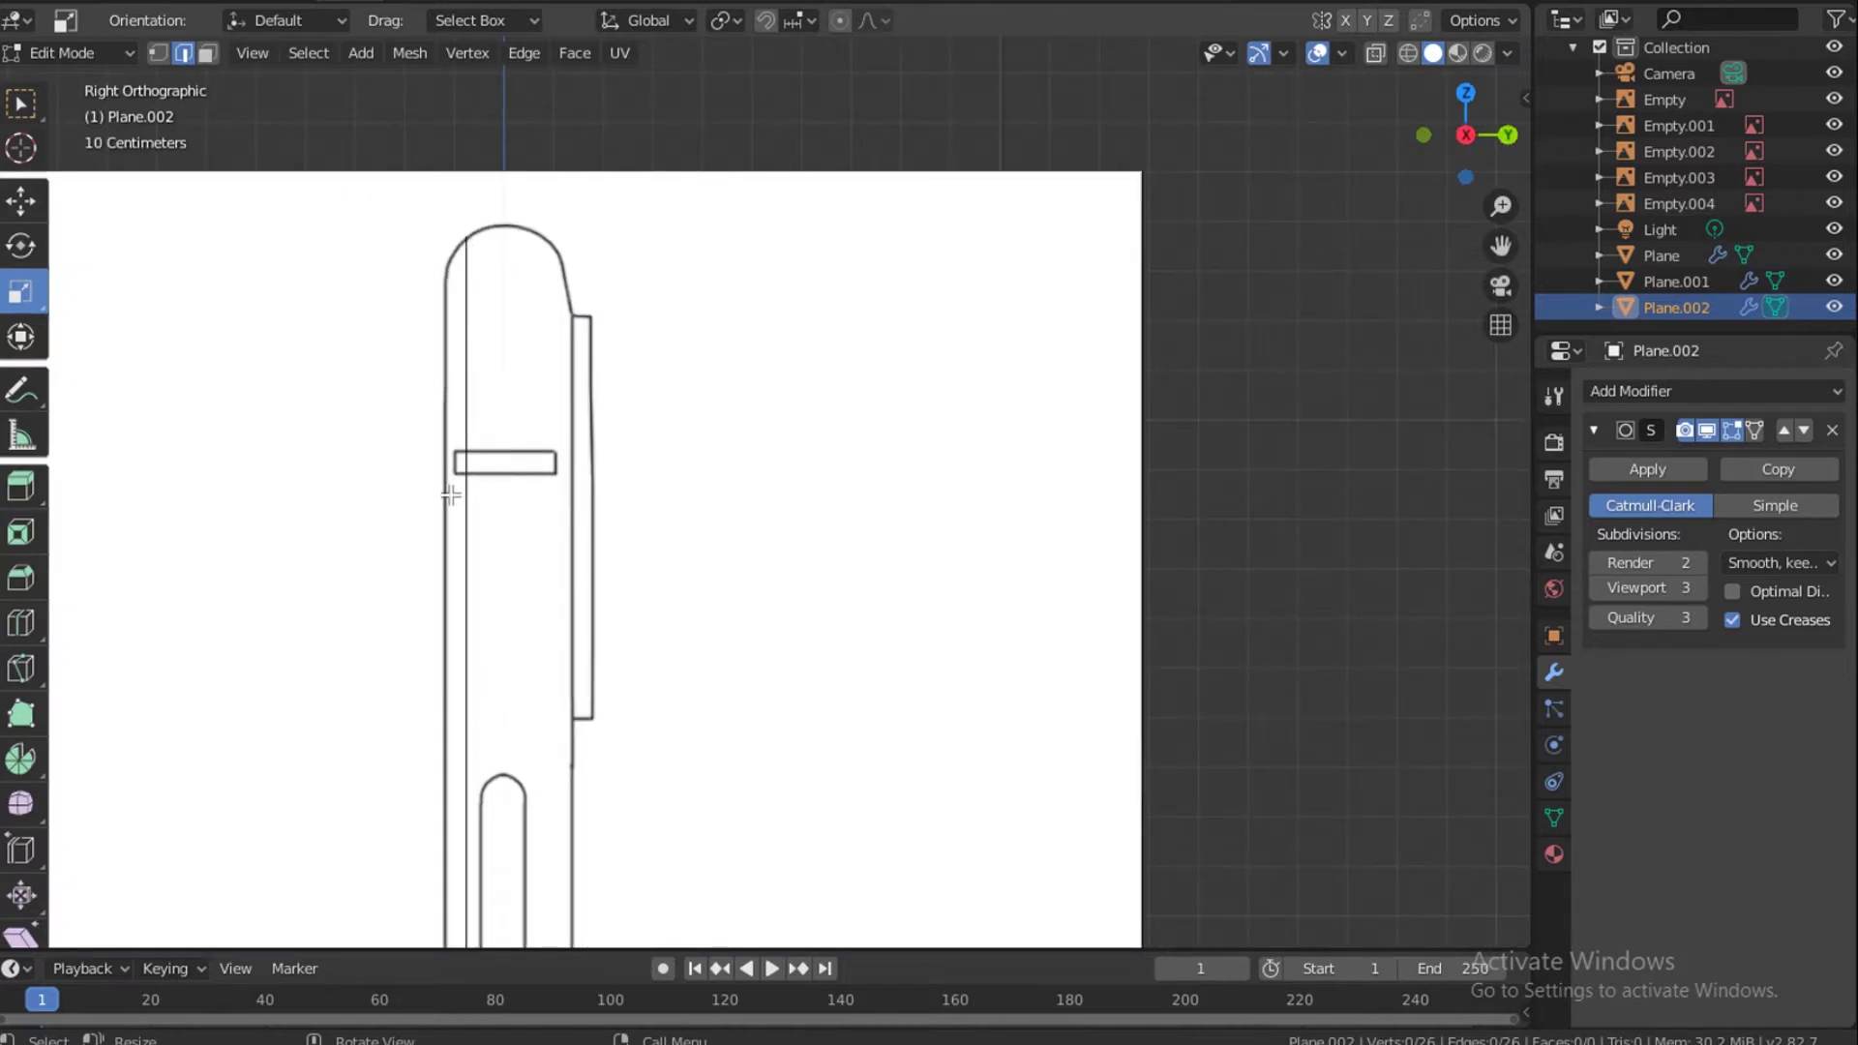
{"action": "key", "text": "a"}
{"action": "key", "text": "e"}
{"action": "key", "text": "y"}
{"action": "left_click", "coordinate": [456, 257]}
{"action": "key", "text": "s"}
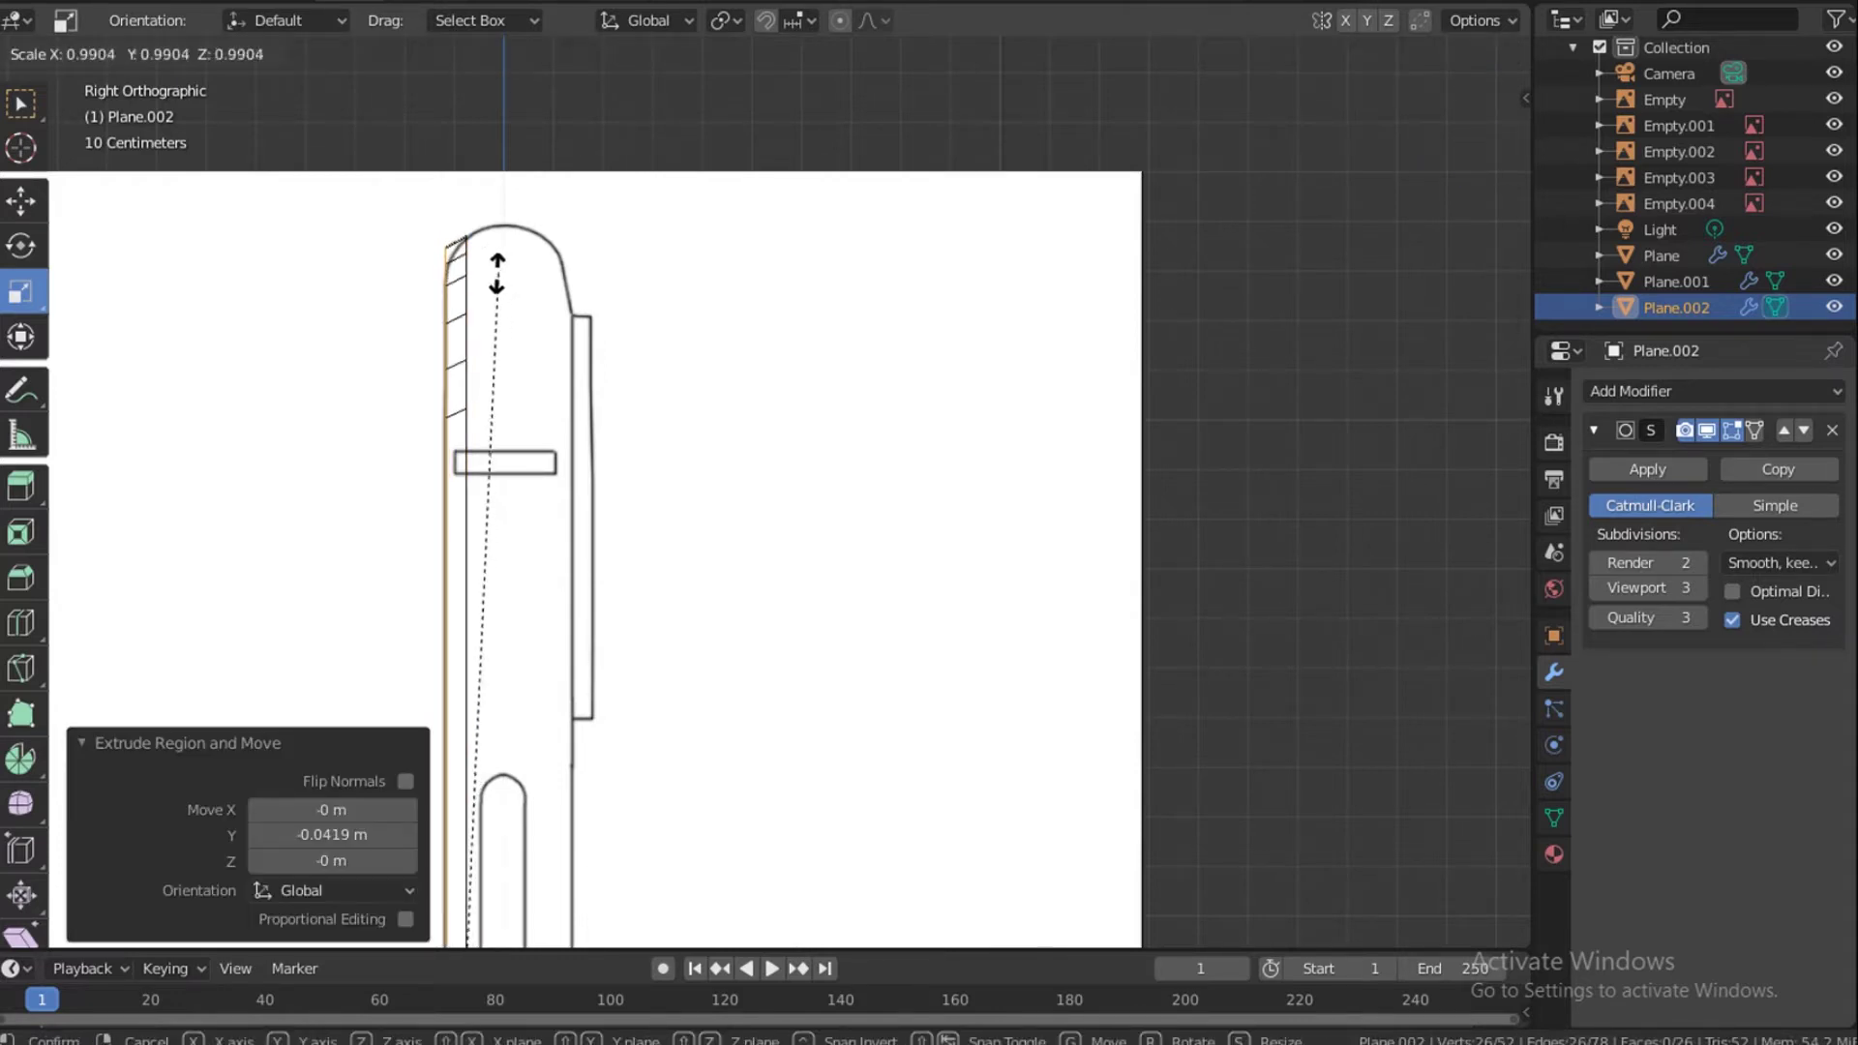
{"action": "left_click", "coordinate": [501, 281]}
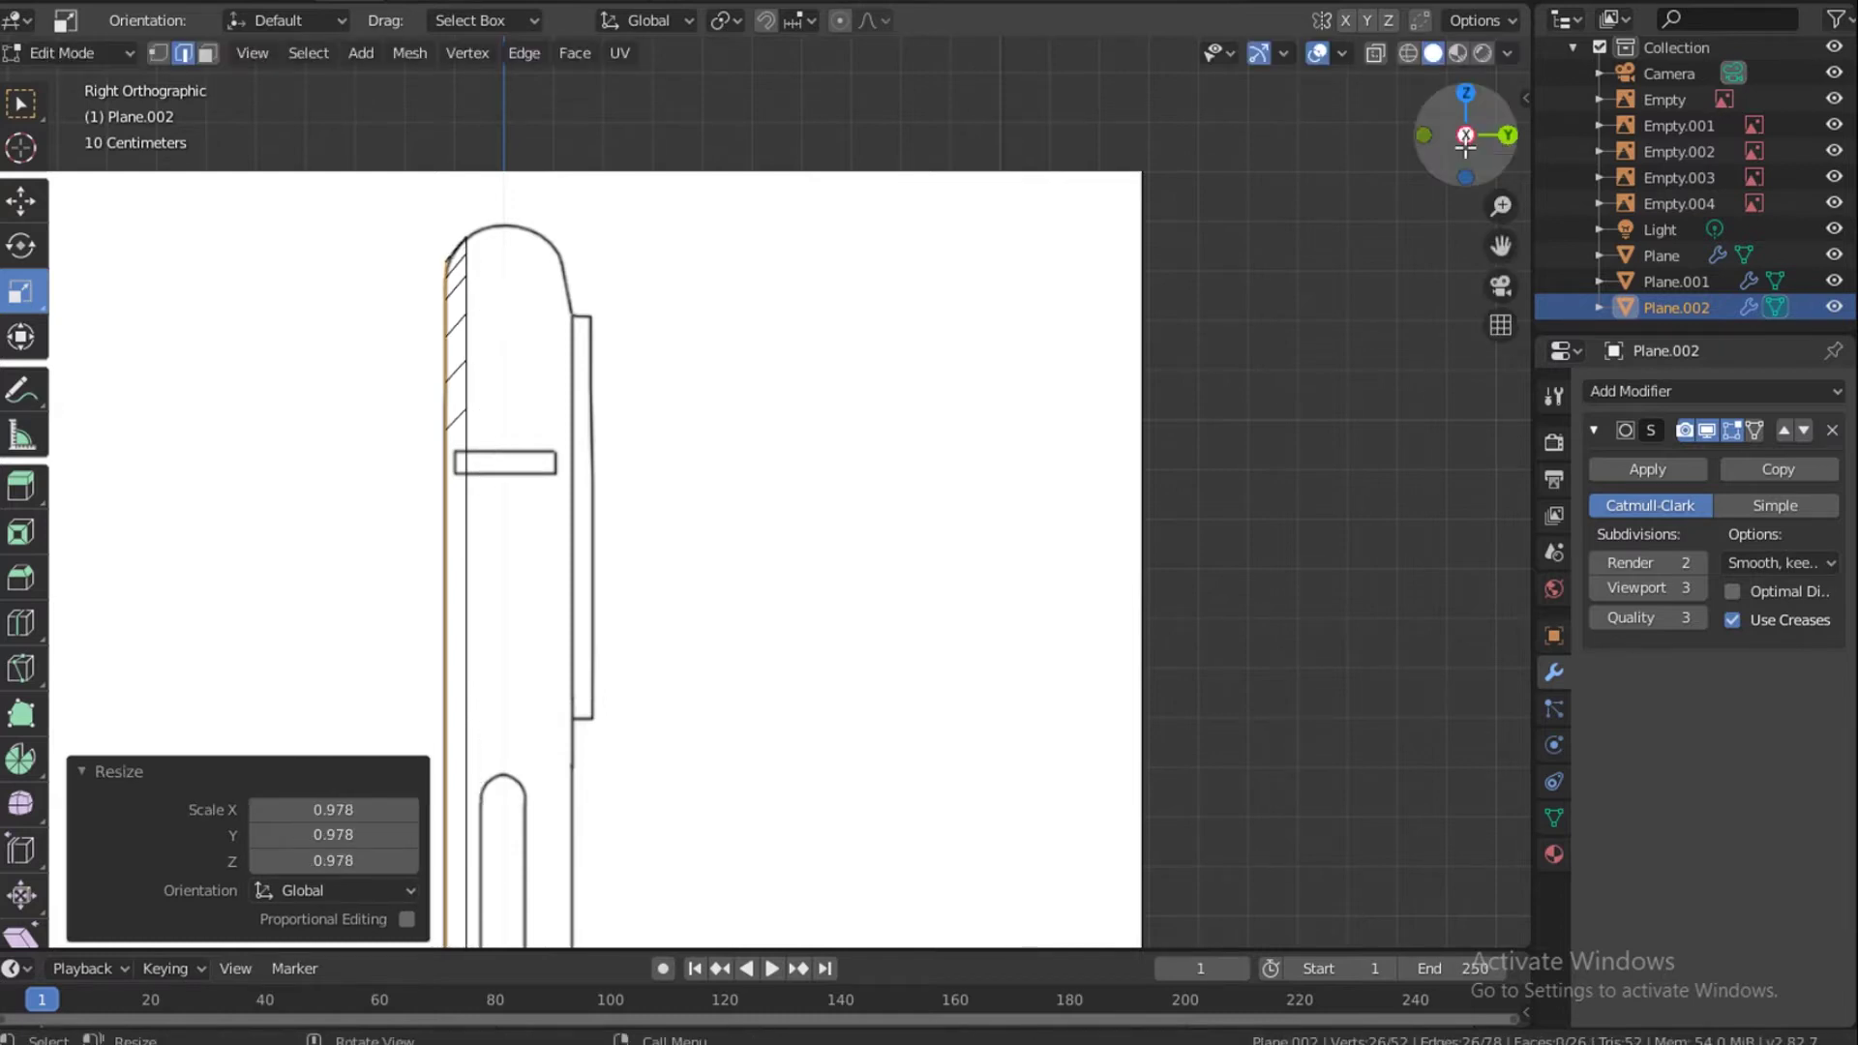
In the front view, scale the extruded loop inward along X and to about 1.012 along Z to fit the reference outline.
{"action": "key", "text": "grave"}
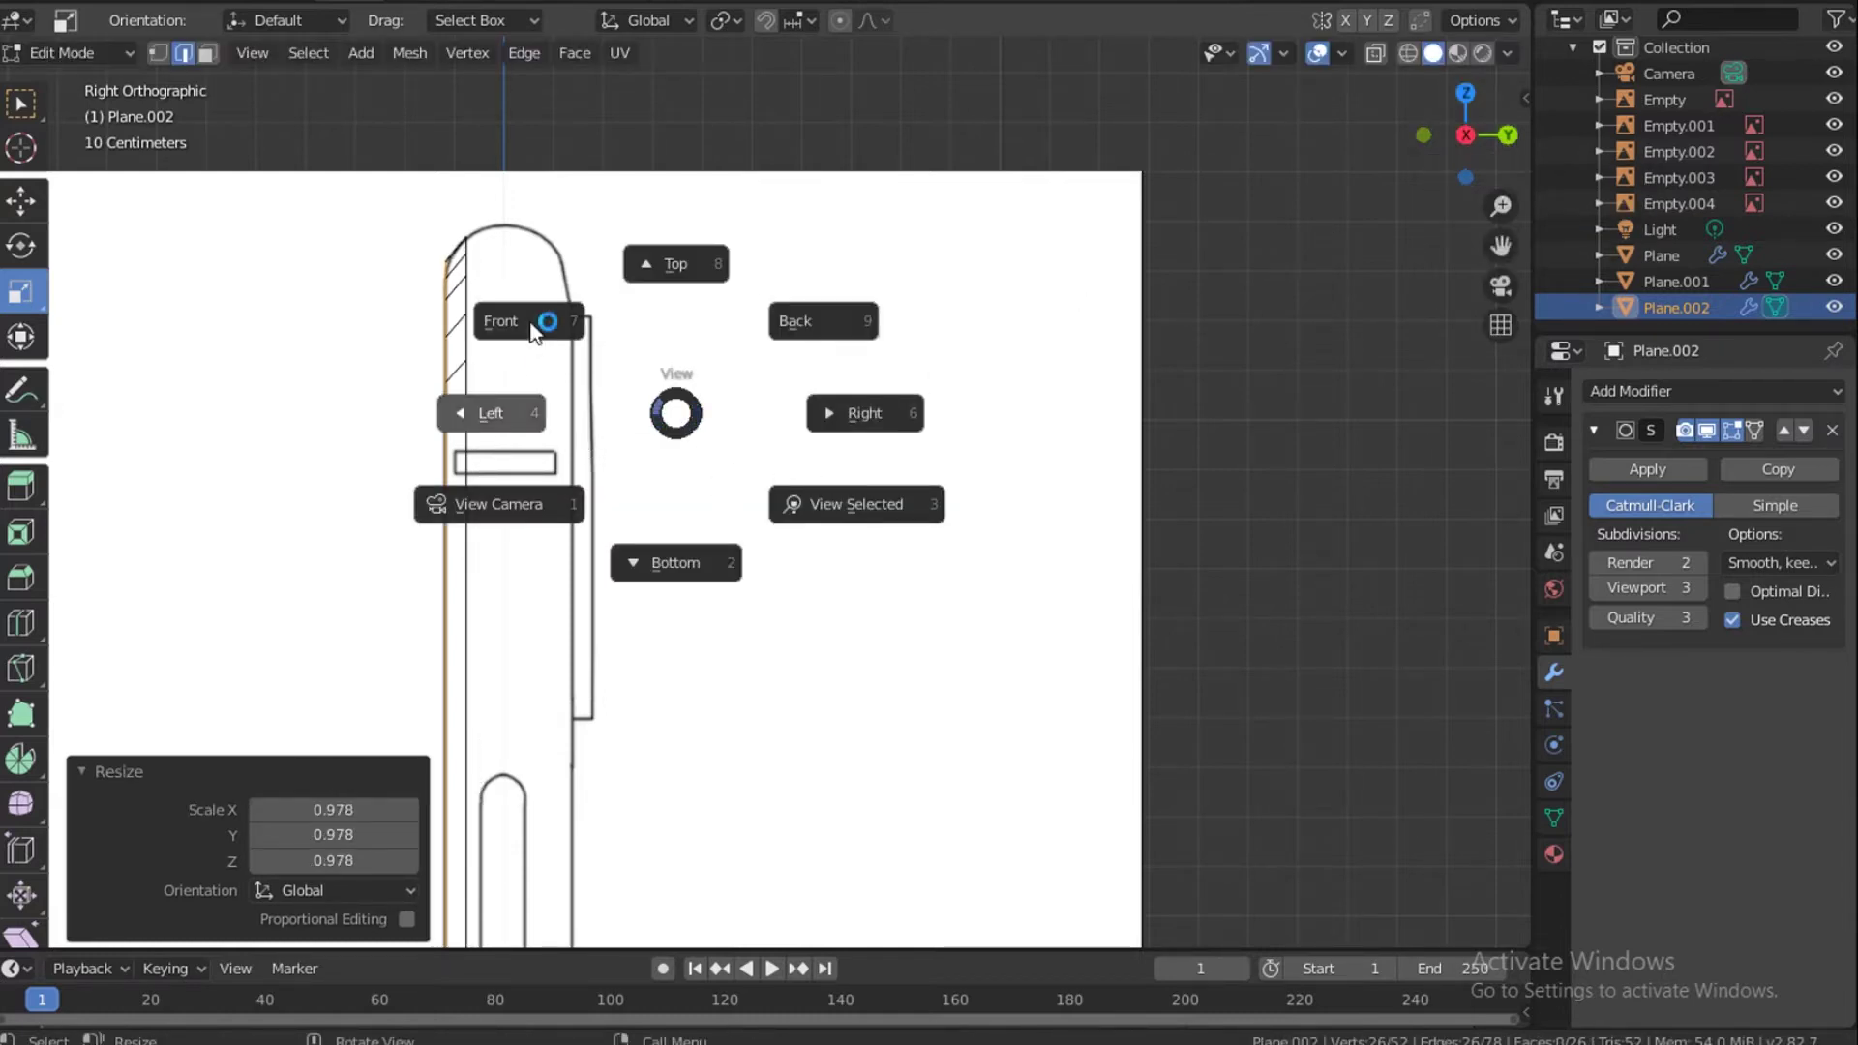
{"action": "left_click", "coordinate": [535, 336]}
{"action": "middle_click_drag", "start_coordinate": [623, 378], "coordinate": [853, 772], "text": "shift"}
{"action": "scroll", "coordinate": [853, 697], "scroll_direction": "down", "scroll_amount": 3}
{"action": "left_click_drag", "start_coordinate": [850, 771], "coordinate": [830, 773]}
{"action": "left_click_drag", "start_coordinate": [745, 668], "coordinate": [743, 664]}
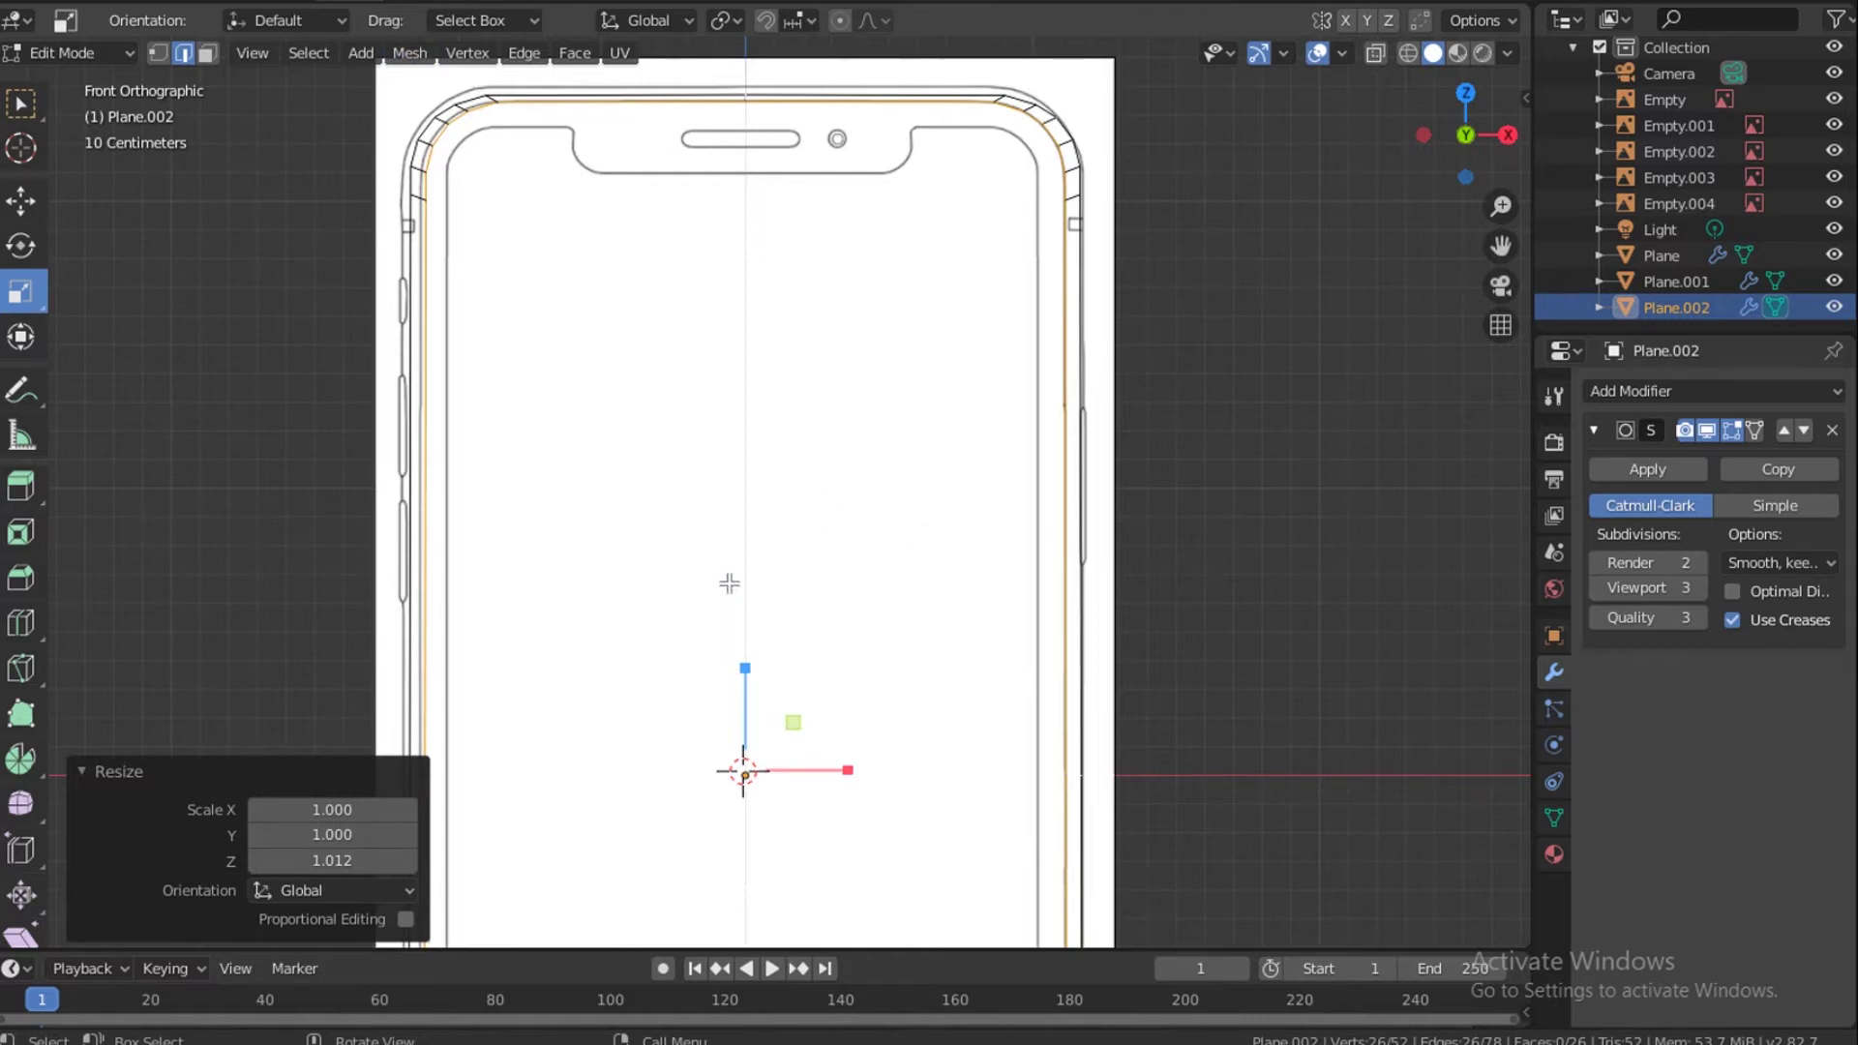
Extrude the loop inward to the screen border at a scale of about 0.965, and narrow it to about 0.987 along X.
{"action": "key", "text": "e"}
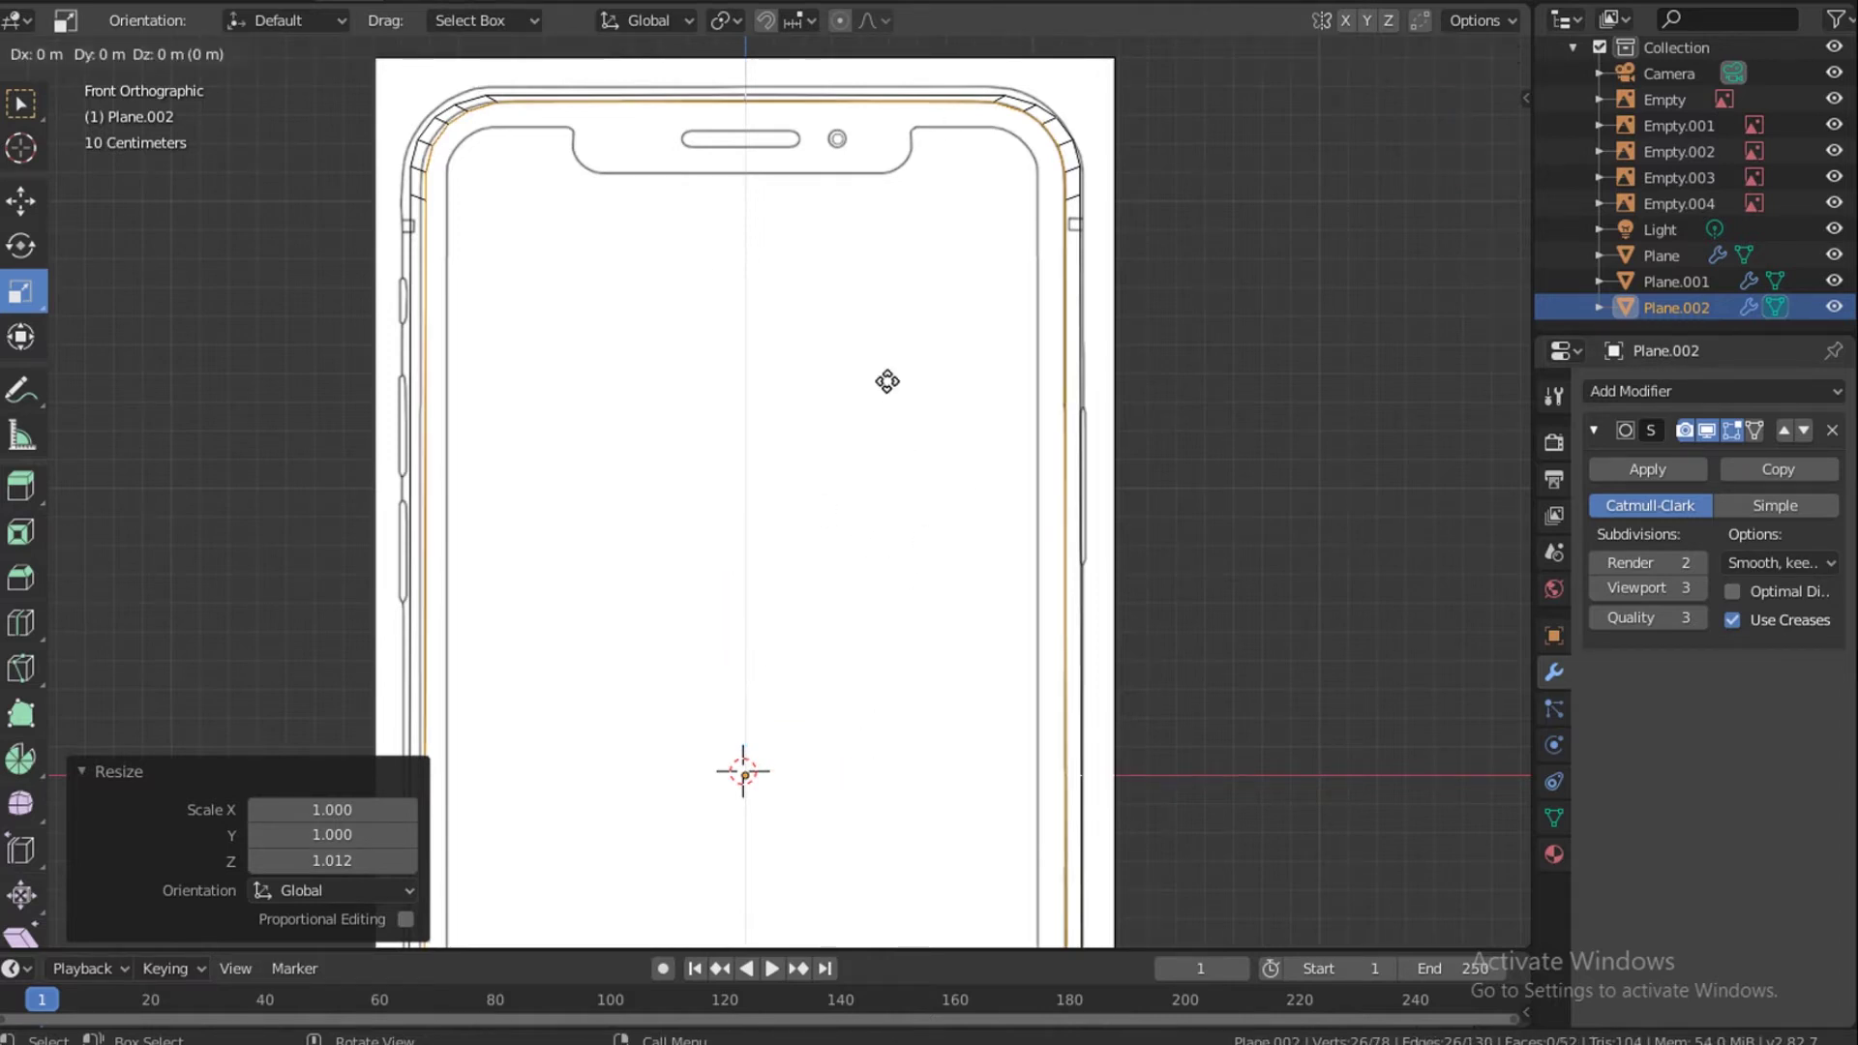
{"action": "key", "text": "s"}
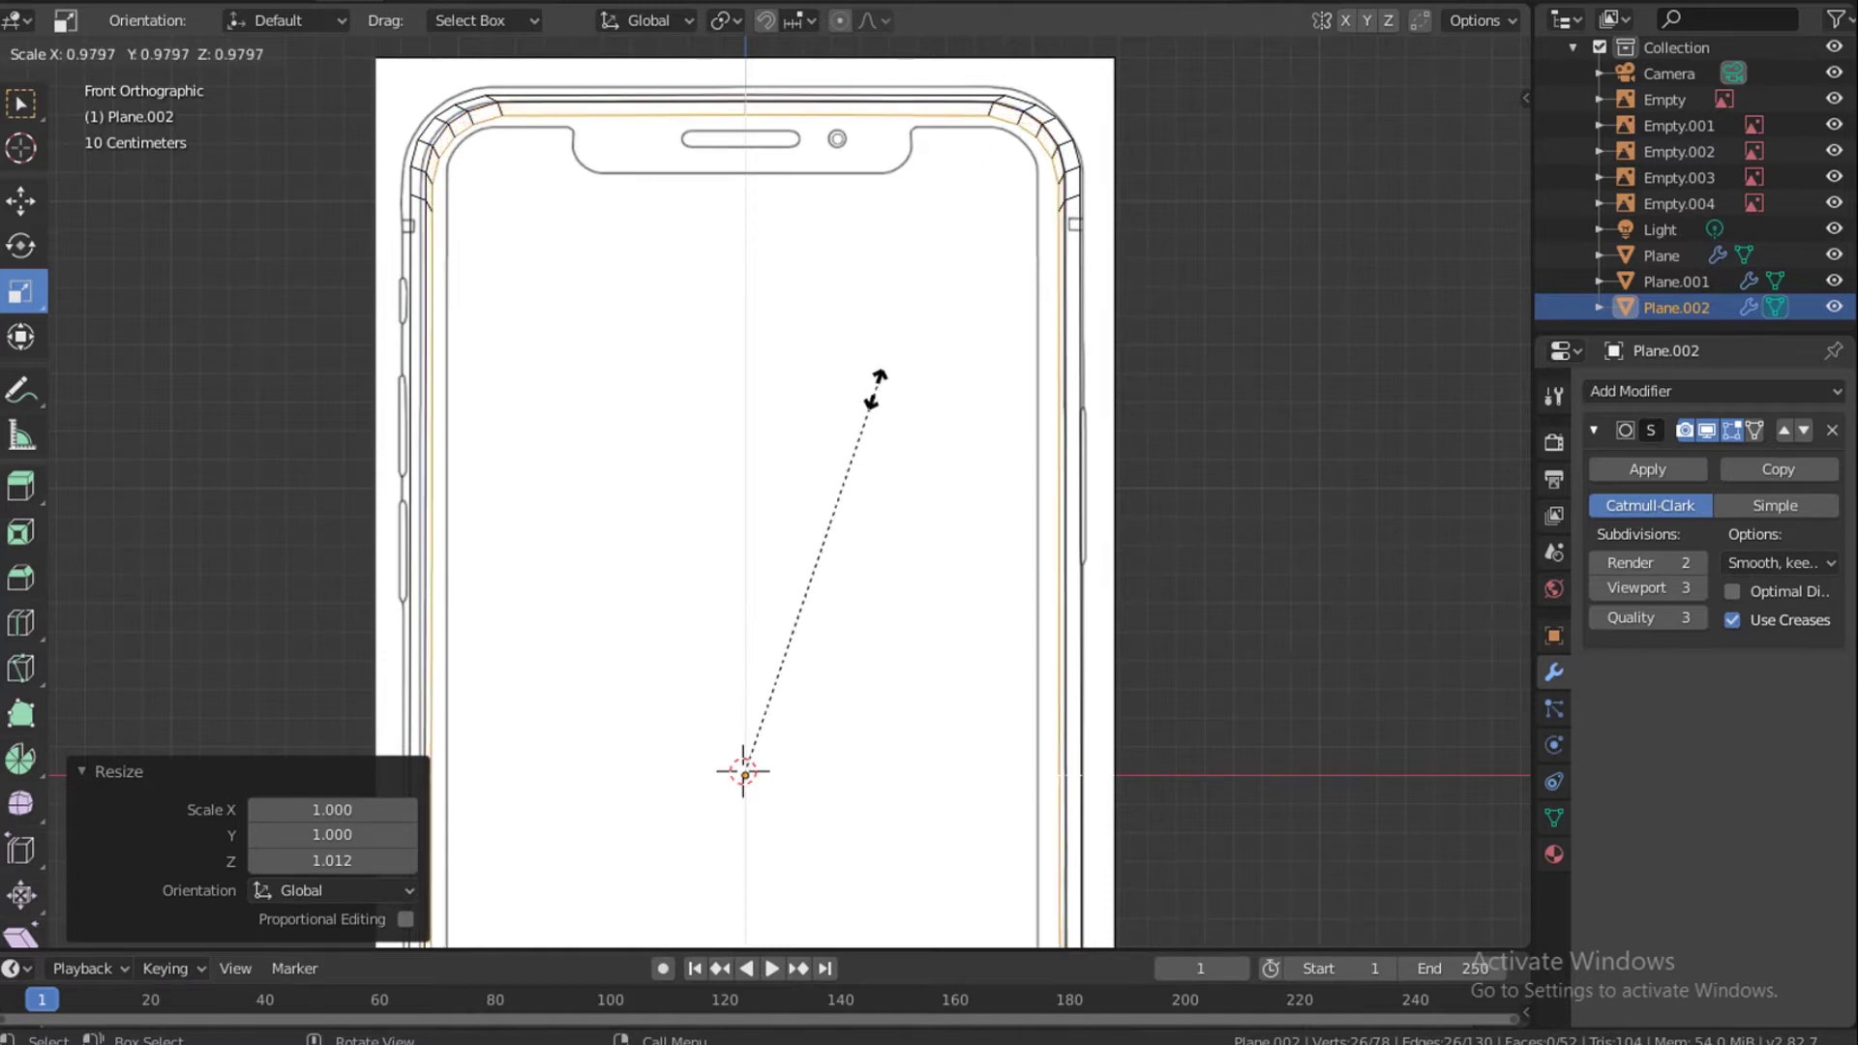
{"action": "left_click", "coordinate": [873, 392]}
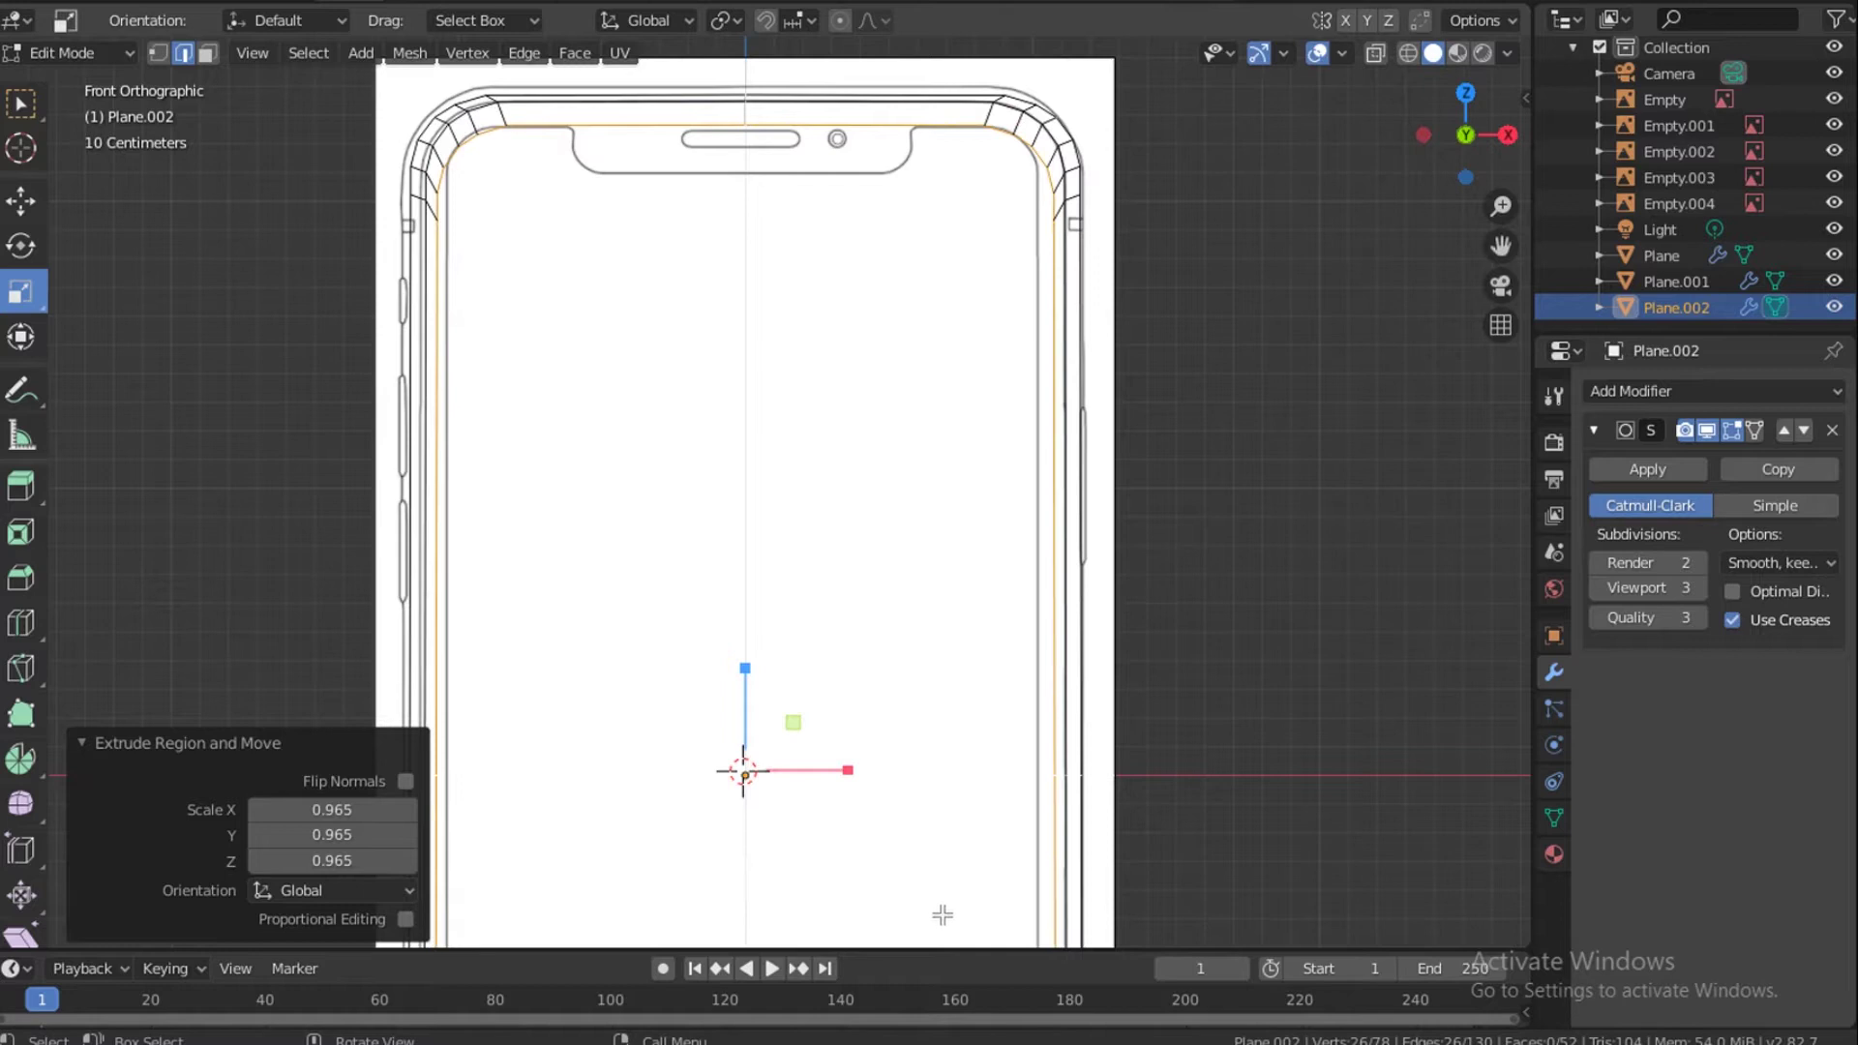
{"action": "left_click_drag", "start_coordinate": [850, 769], "coordinate": [840, 771]}
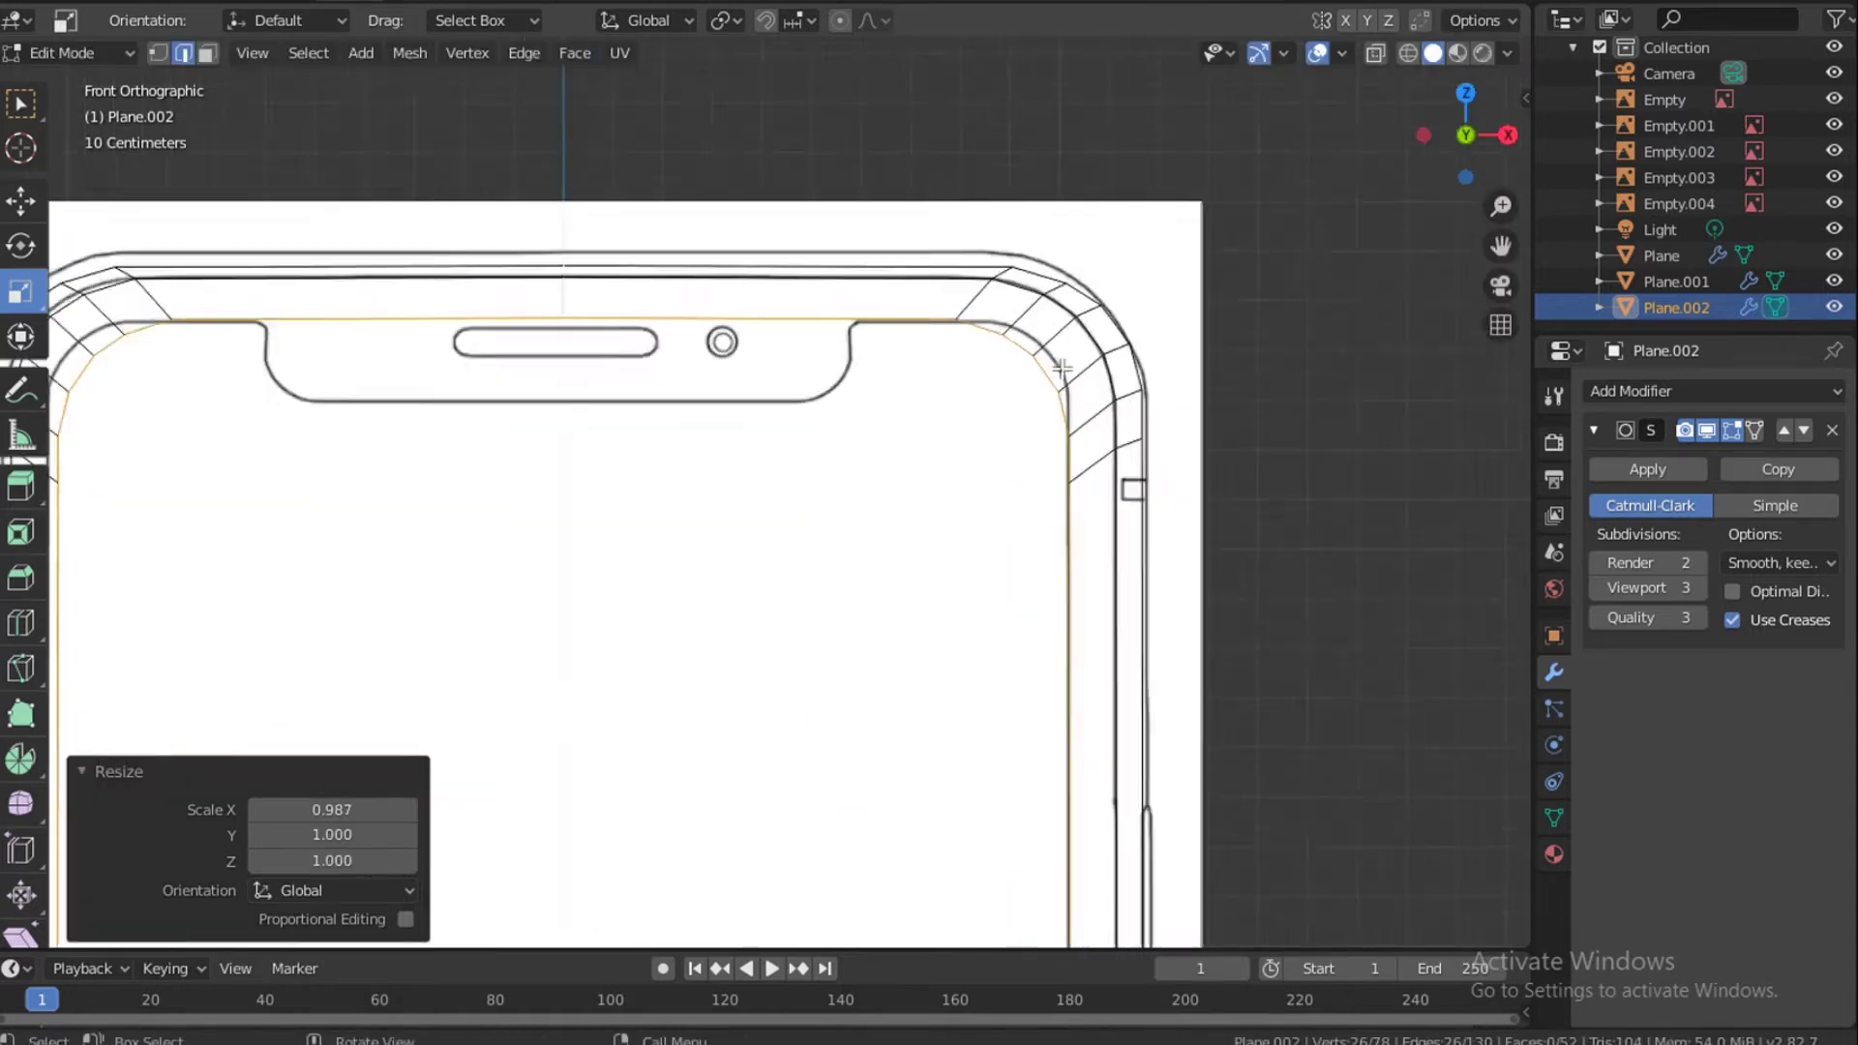
Move the inner vertices of the frame's upper right corner onto the rounded screen outline in the reference.
{"action": "scroll", "coordinate": [1062, 368], "scroll_direction": "up", "scroll_amount": 2}
{"action": "middle_click_drag", "start_coordinate": [1095, 326], "coordinate": [933, 435], "text": "shift"}
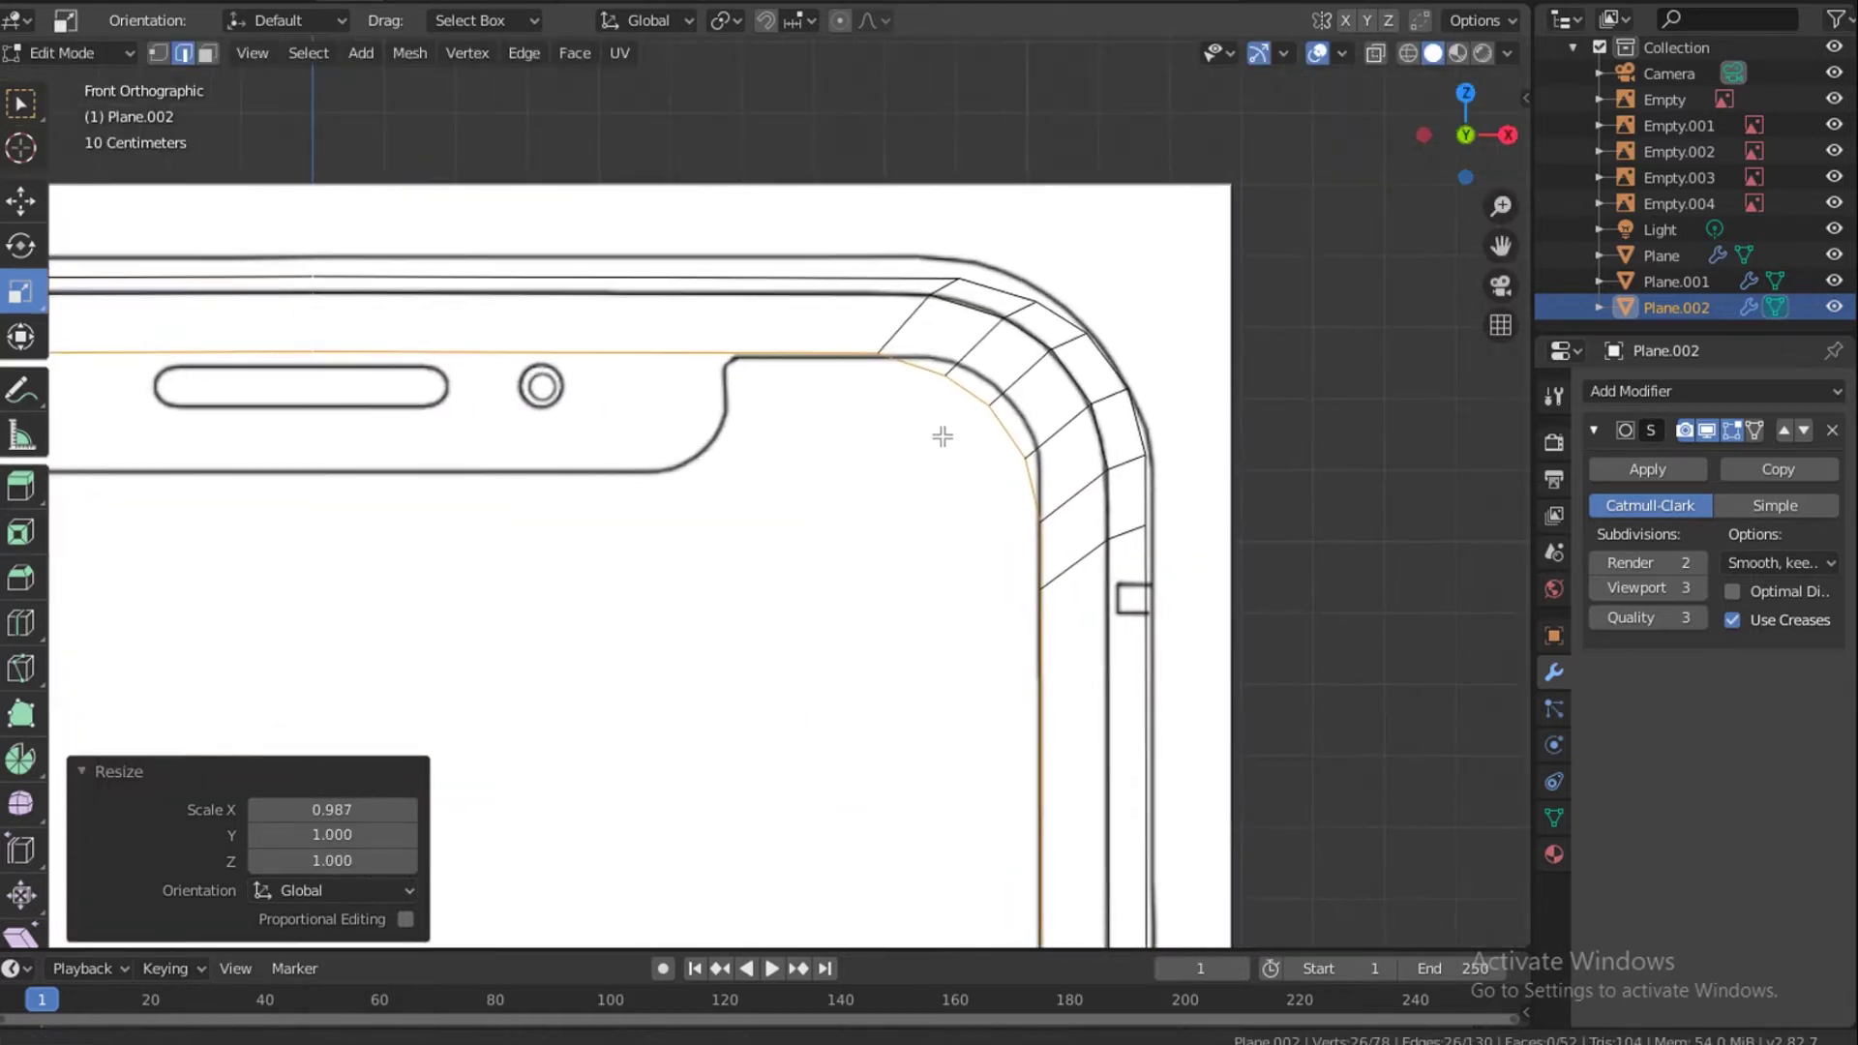
{"action": "left_click", "coordinate": [158, 53]}
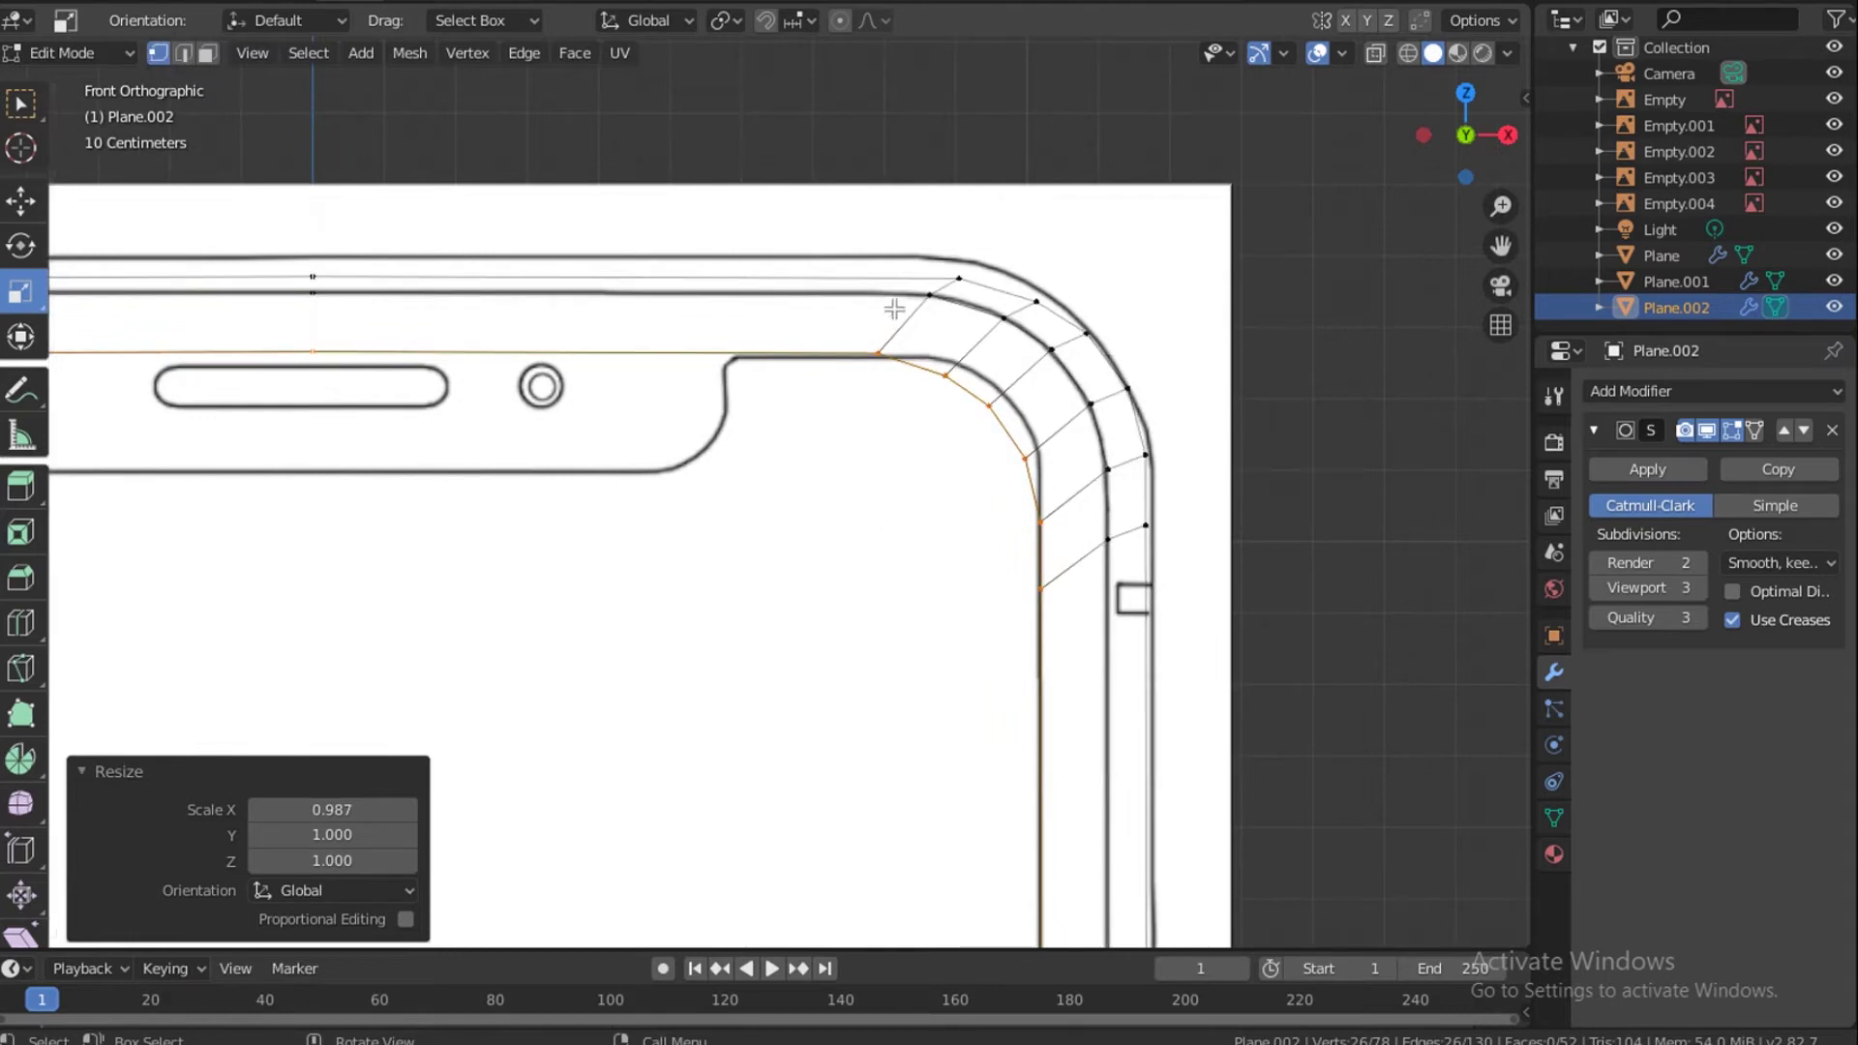
{"action": "left_click_drag", "start_coordinate": [937, 358], "coordinate": [965, 405]}
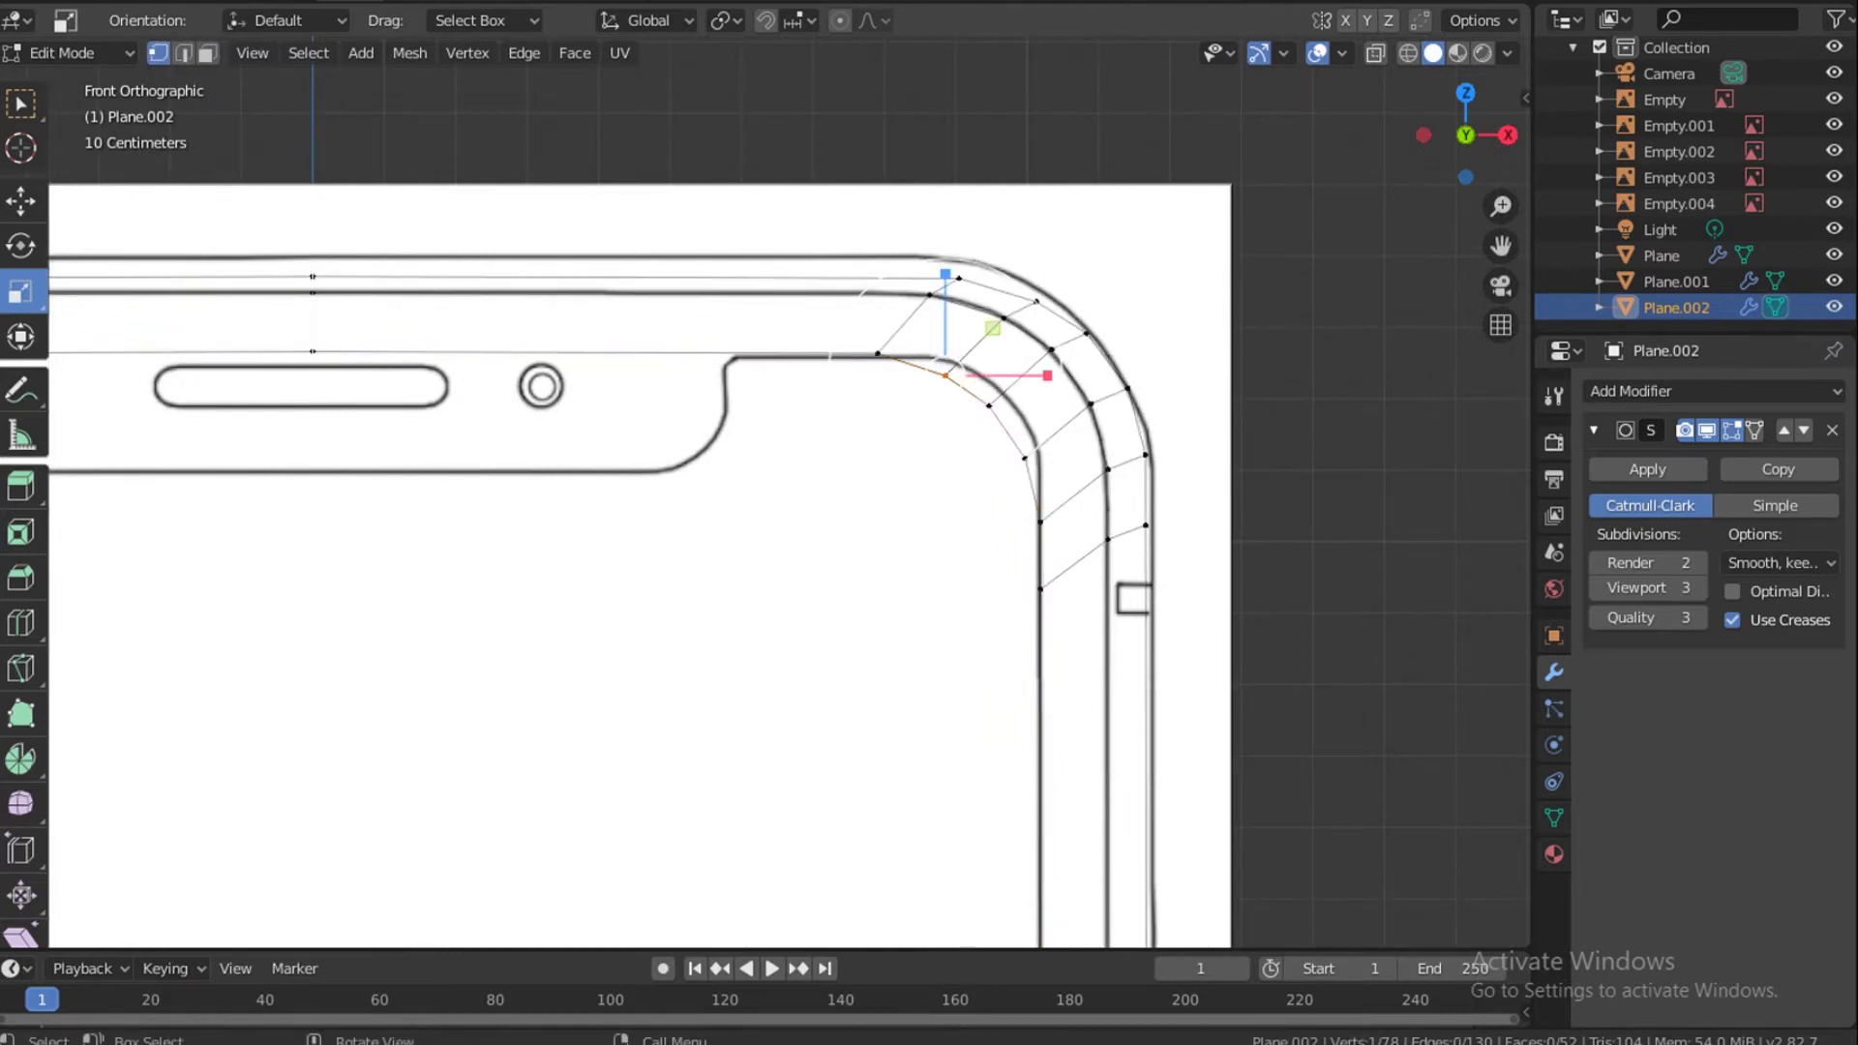
{"action": "left_click", "coordinate": [21, 200]}
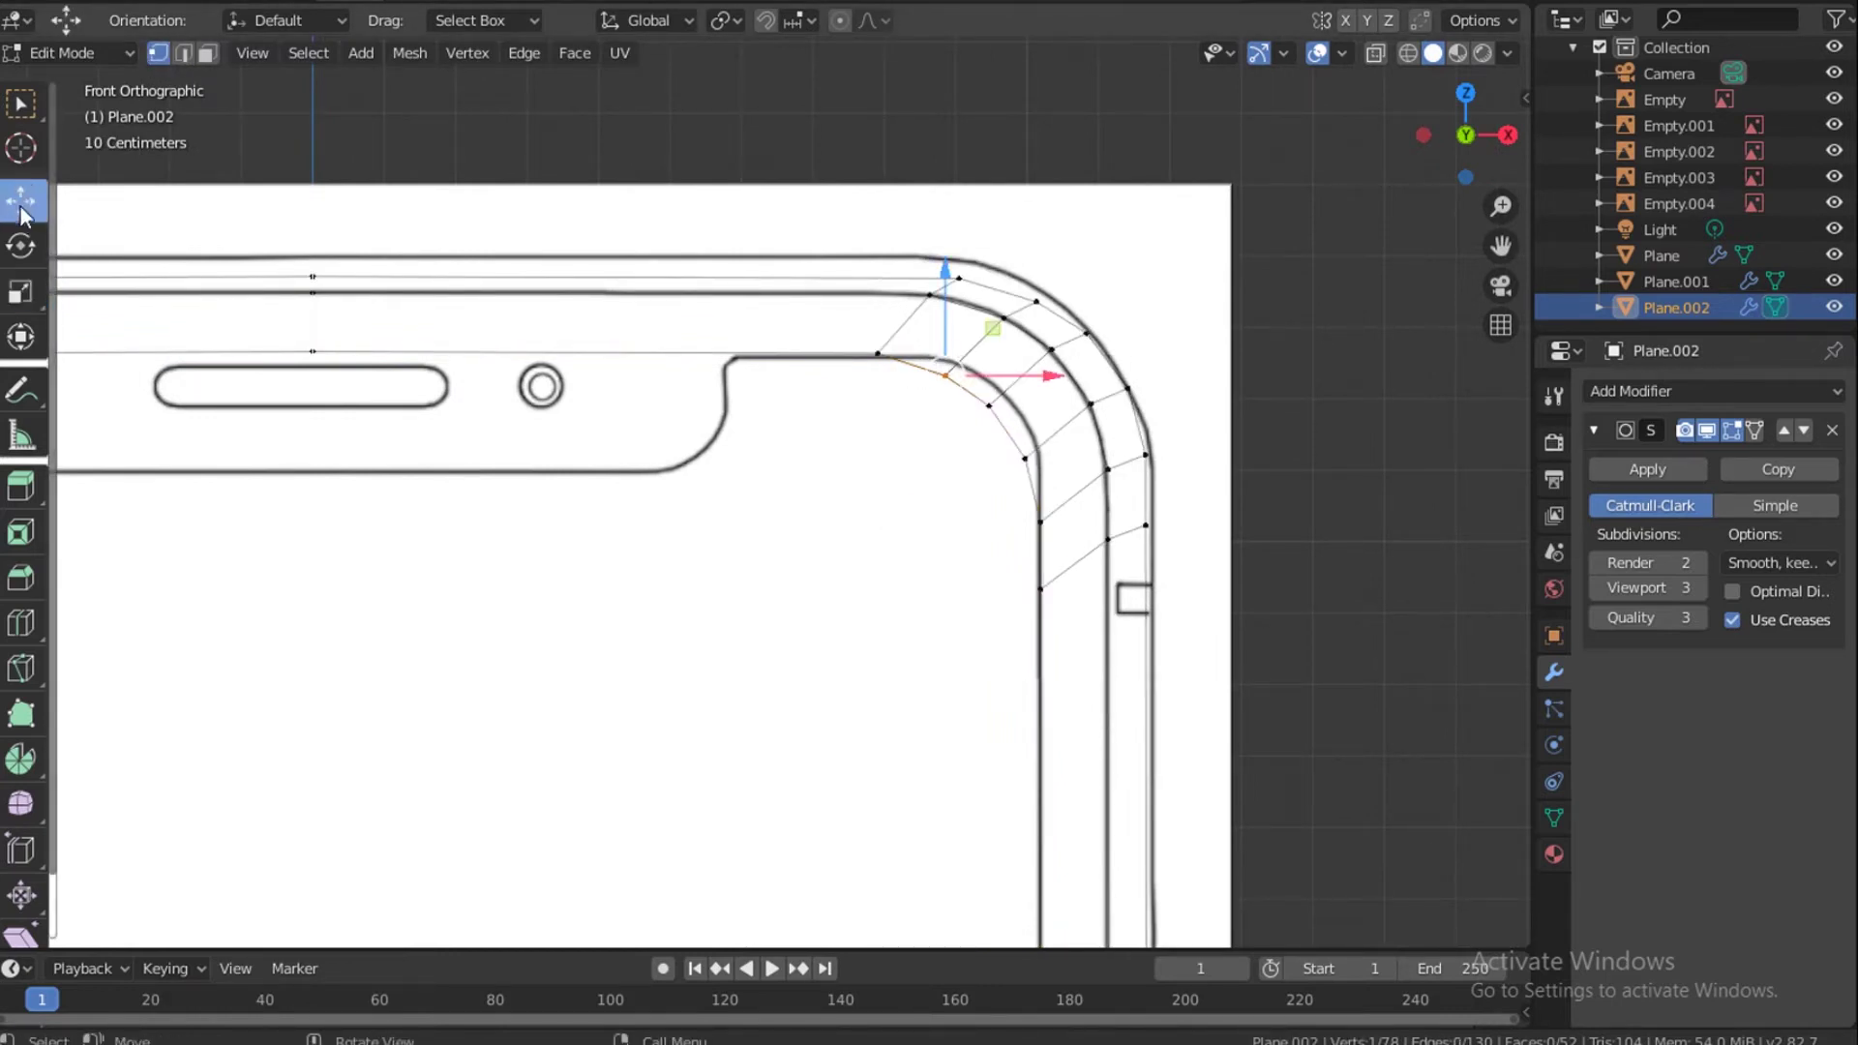
{"action": "left_click_drag", "start_coordinate": [954, 369], "coordinate": [1025, 388]}
{"action": "left_click_drag", "start_coordinate": [1014, 463], "coordinate": [1040, 449]}
{"action": "left_click_drag", "start_coordinate": [1035, 452], "coordinate": [1051, 446]}
Move the inner vertices of the frame's lower right corner onto the screen outline and raise the bottom inner edge about 0.0109 m.
{"action": "scroll", "coordinate": [586, 577], "scroll_direction": "down", "scroll_amount": 2}
{"action": "middle_click_drag", "start_coordinate": [774, 774], "coordinate": [697, 485], "text": "shift"}
{"action": "scroll", "coordinate": [697, 485], "scroll_direction": "up", "scroll_amount": 2}
{"action": "left_click", "coordinate": [850, 585]}
{"action": "left_click_drag", "start_coordinate": [850, 584], "coordinate": [851, 589]}
{"action": "left_click_drag", "start_coordinate": [820, 658], "coordinate": [776, 708]}
{"action": "left_click", "coordinate": [770, 688]}
{"action": "left_click", "coordinate": [827, 661]}
{"action": "left_click", "coordinate": [846, 587]}
{"action": "left_click_drag", "start_coordinate": [846, 587], "coordinate": [849, 612]}
{"action": "left_click", "coordinate": [851, 499]}
{"action": "left_click", "coordinate": [668, 734]}
{"action": "left_click_drag", "start_coordinate": [100, 659], "coordinate": [703, 746]}
{"action": "left_click_drag", "start_coordinate": [399, 614], "coordinate": [399, 606]}
Delete the faces of the frame's left half.
{"action": "scroll", "coordinate": [729, 403], "scroll_direction": "down", "scroll_amount": 6}
{"action": "middle_click_drag", "start_coordinate": [595, 264], "coordinate": [790, 745], "text": "shift"}
{"action": "scroll", "coordinate": [790, 744], "scroll_direction": "down", "scroll_amount": 3}
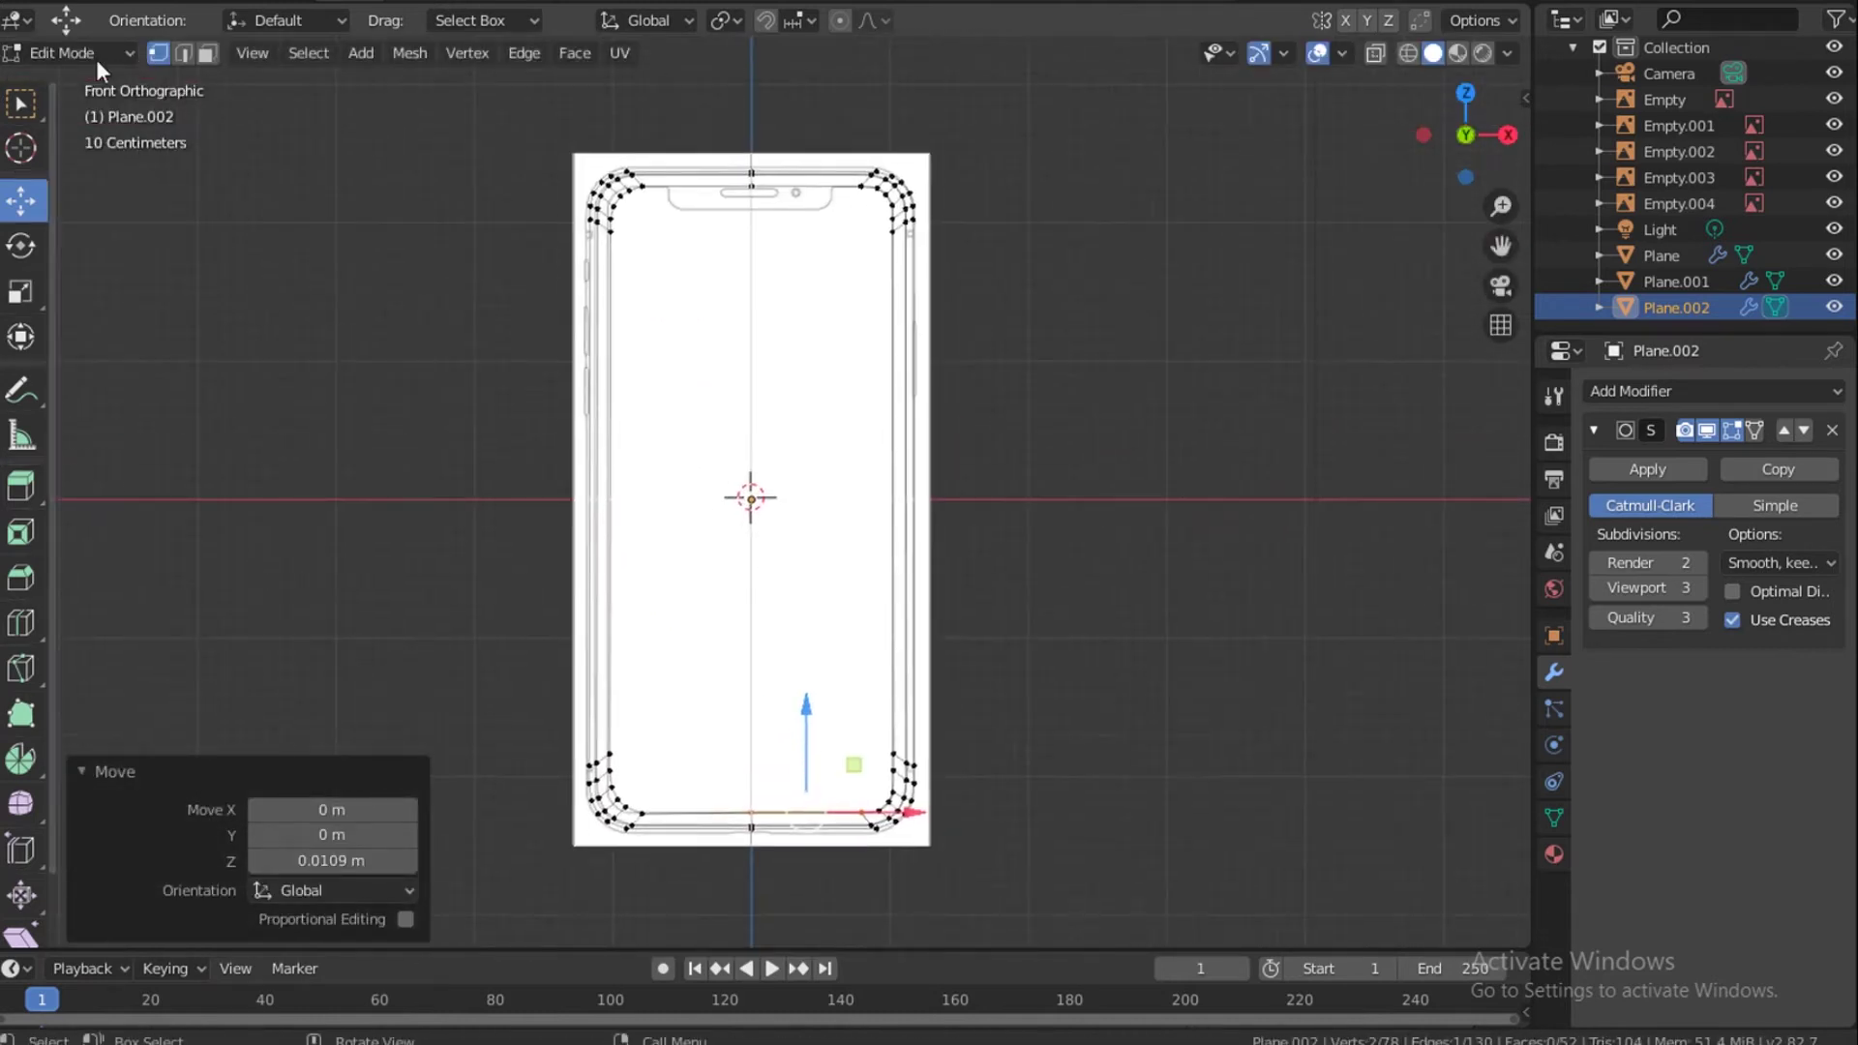
{"action": "left_click_drag", "start_coordinate": [453, 102], "coordinate": [775, 964]}
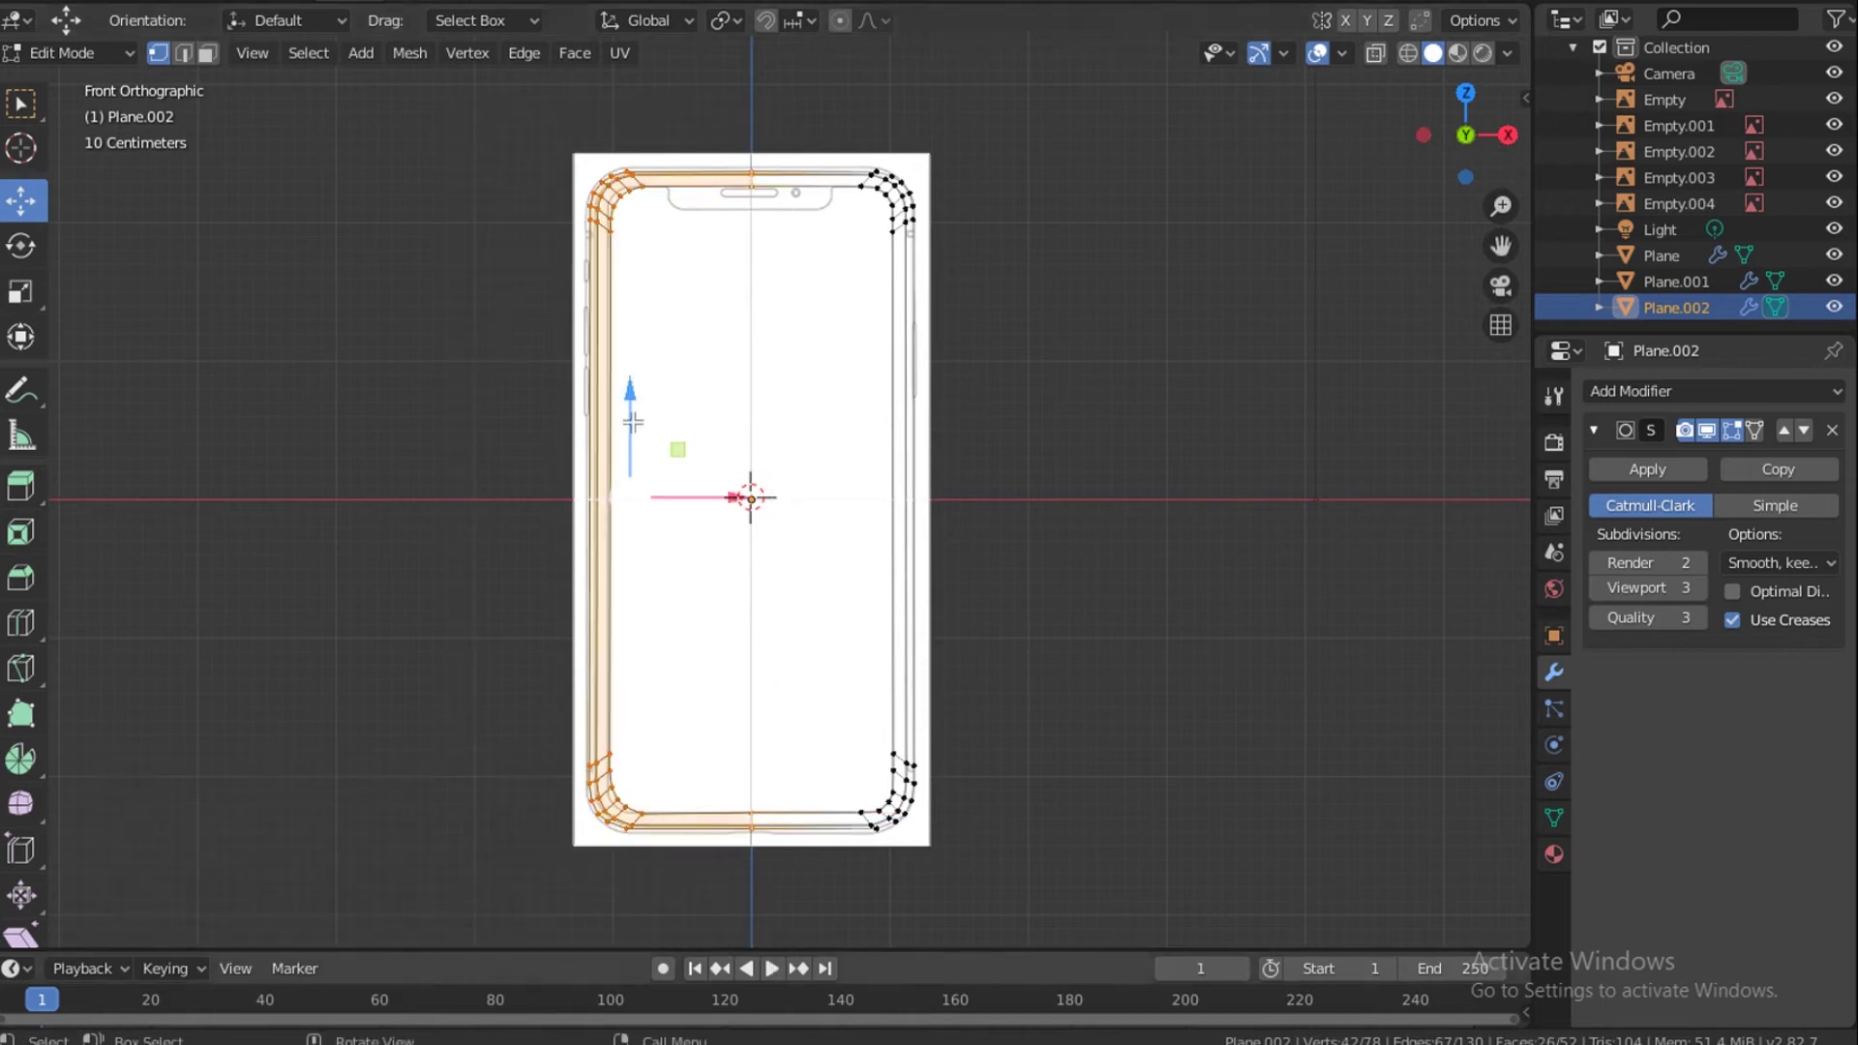
{"action": "key", "text": "x"}
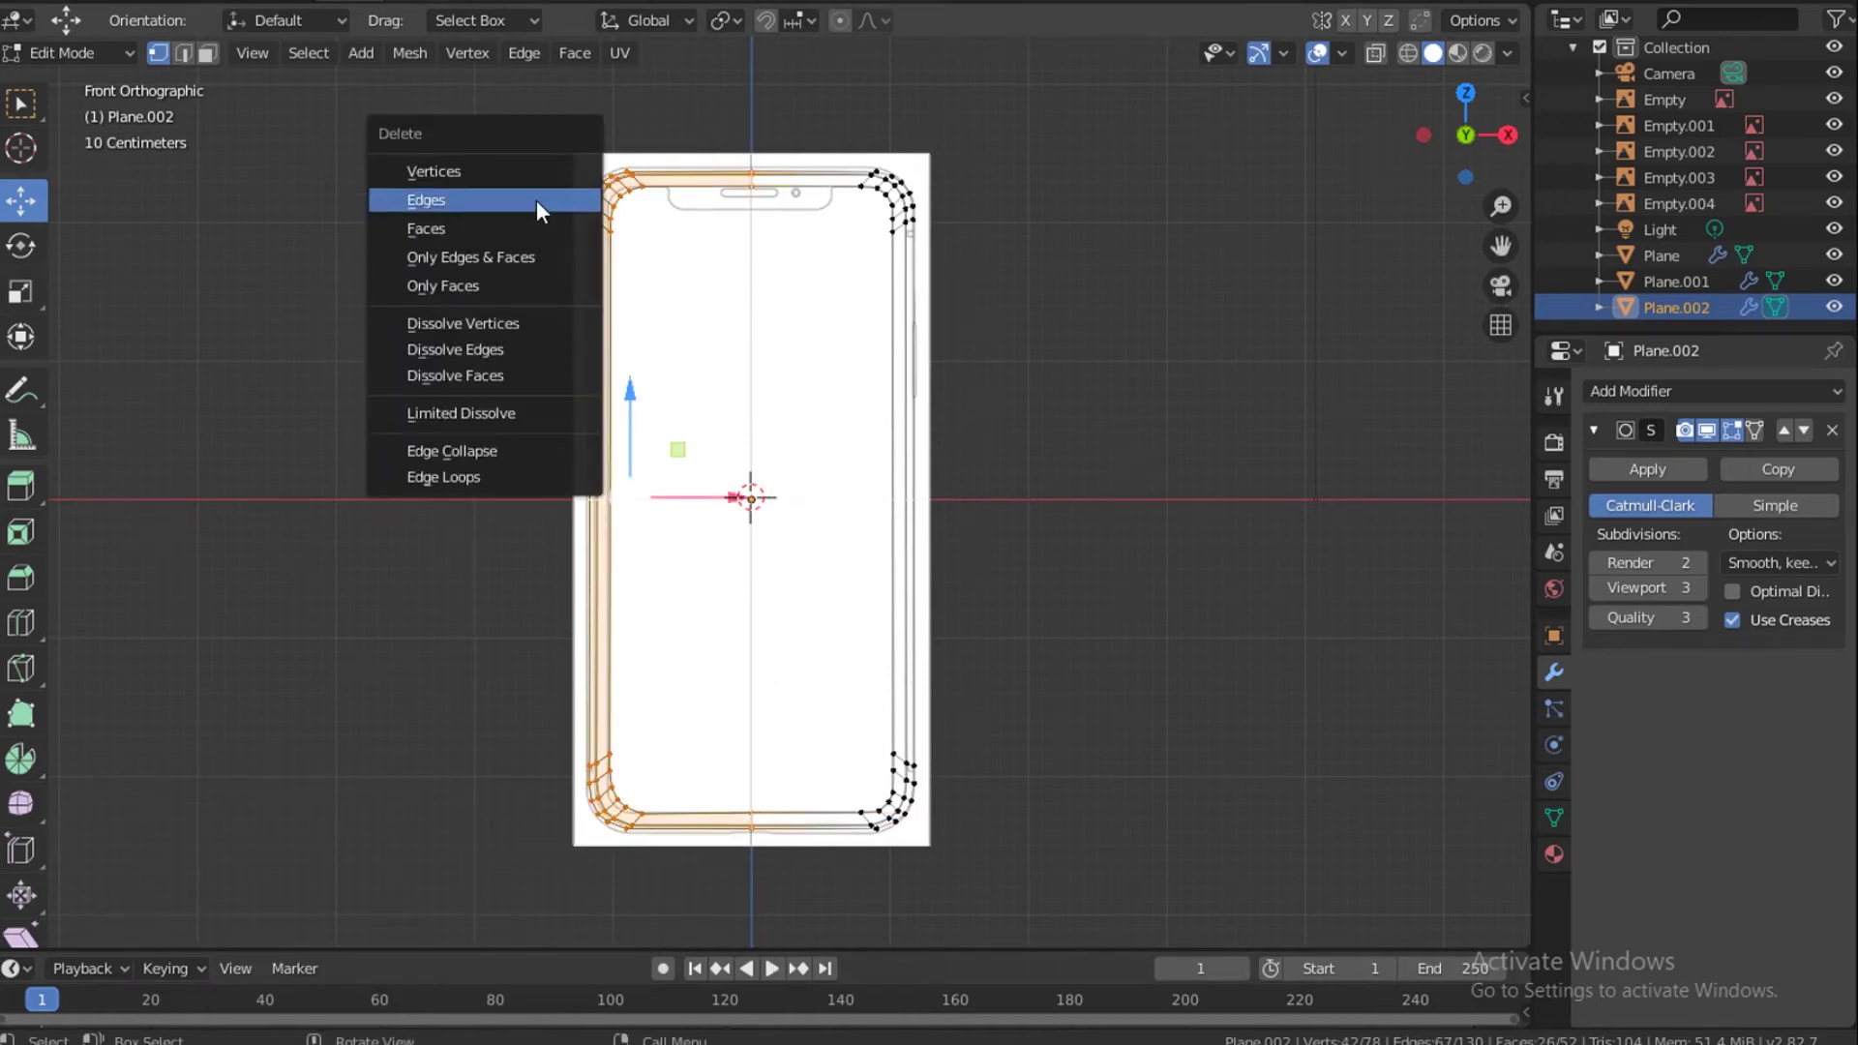
{"action": "left_click", "coordinate": [512, 227]}
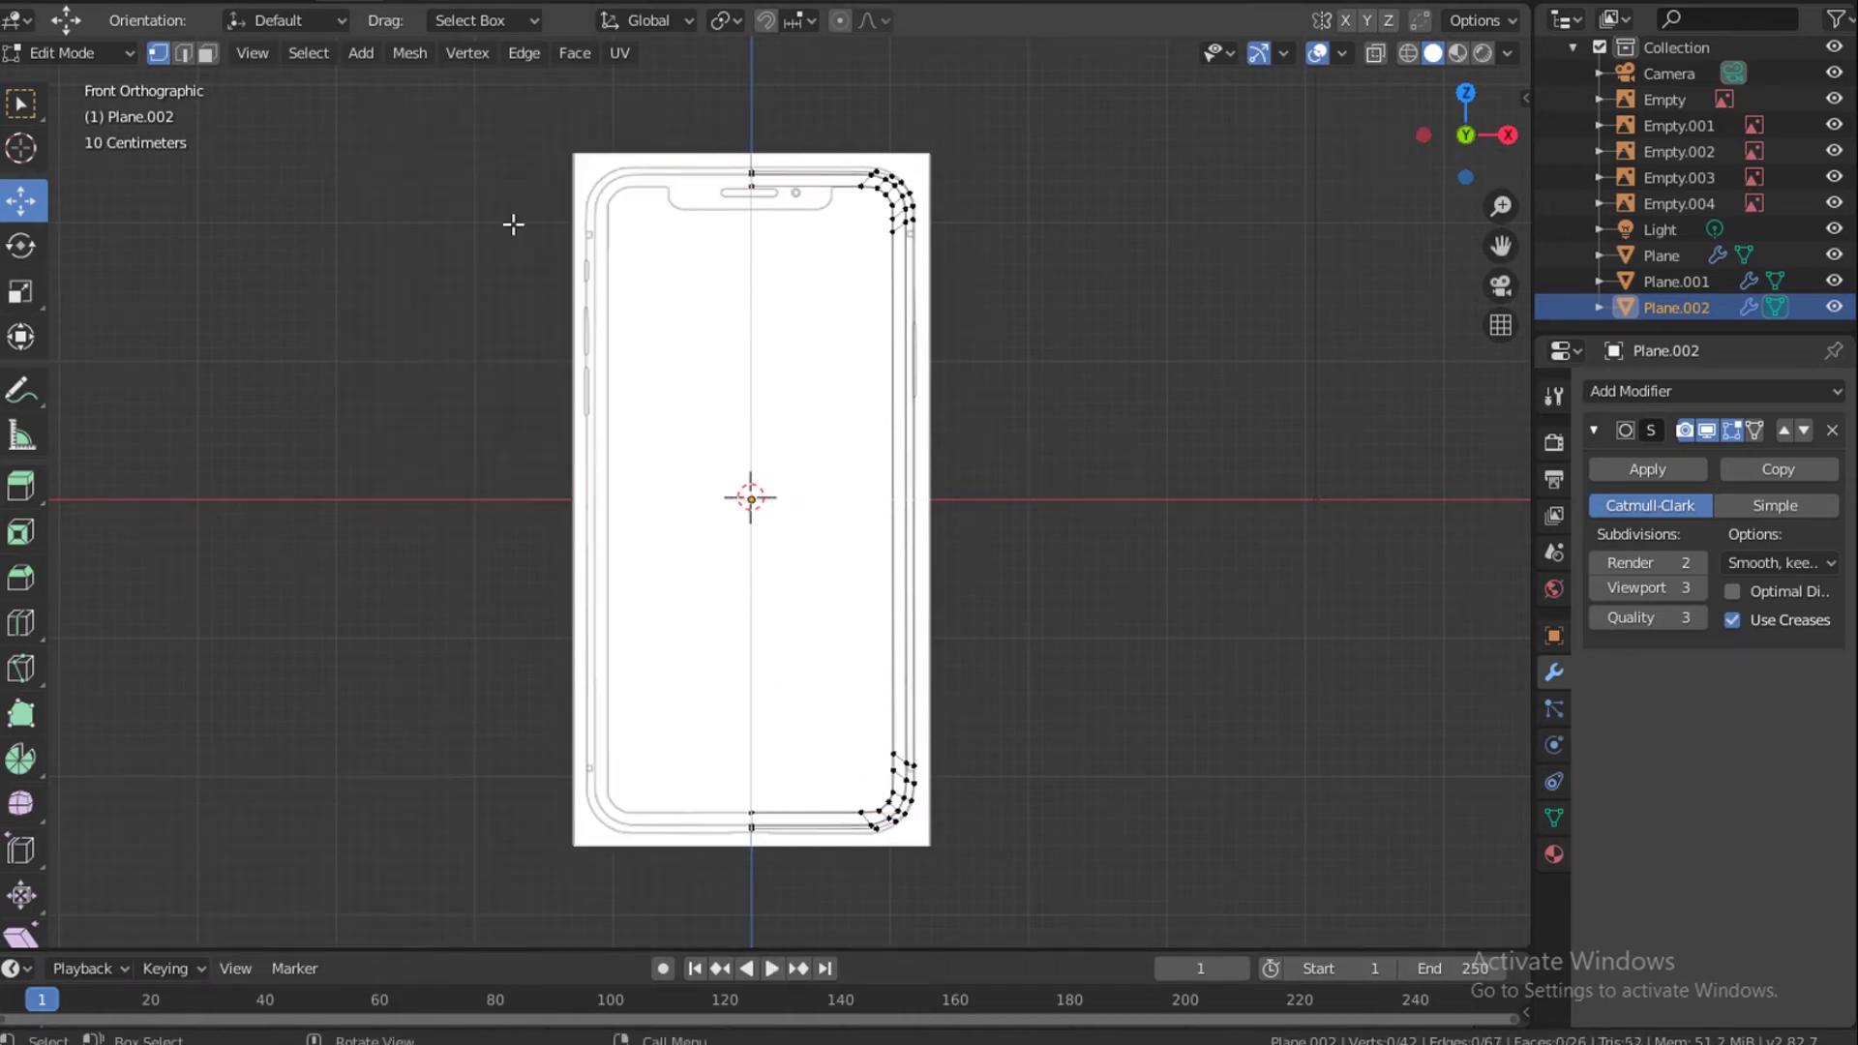
Add a Mirror modifier on the X axis, place it above the Subdivision Surface modifier, and return to Object Mode.
{"action": "left_click", "coordinate": [1752, 391]}
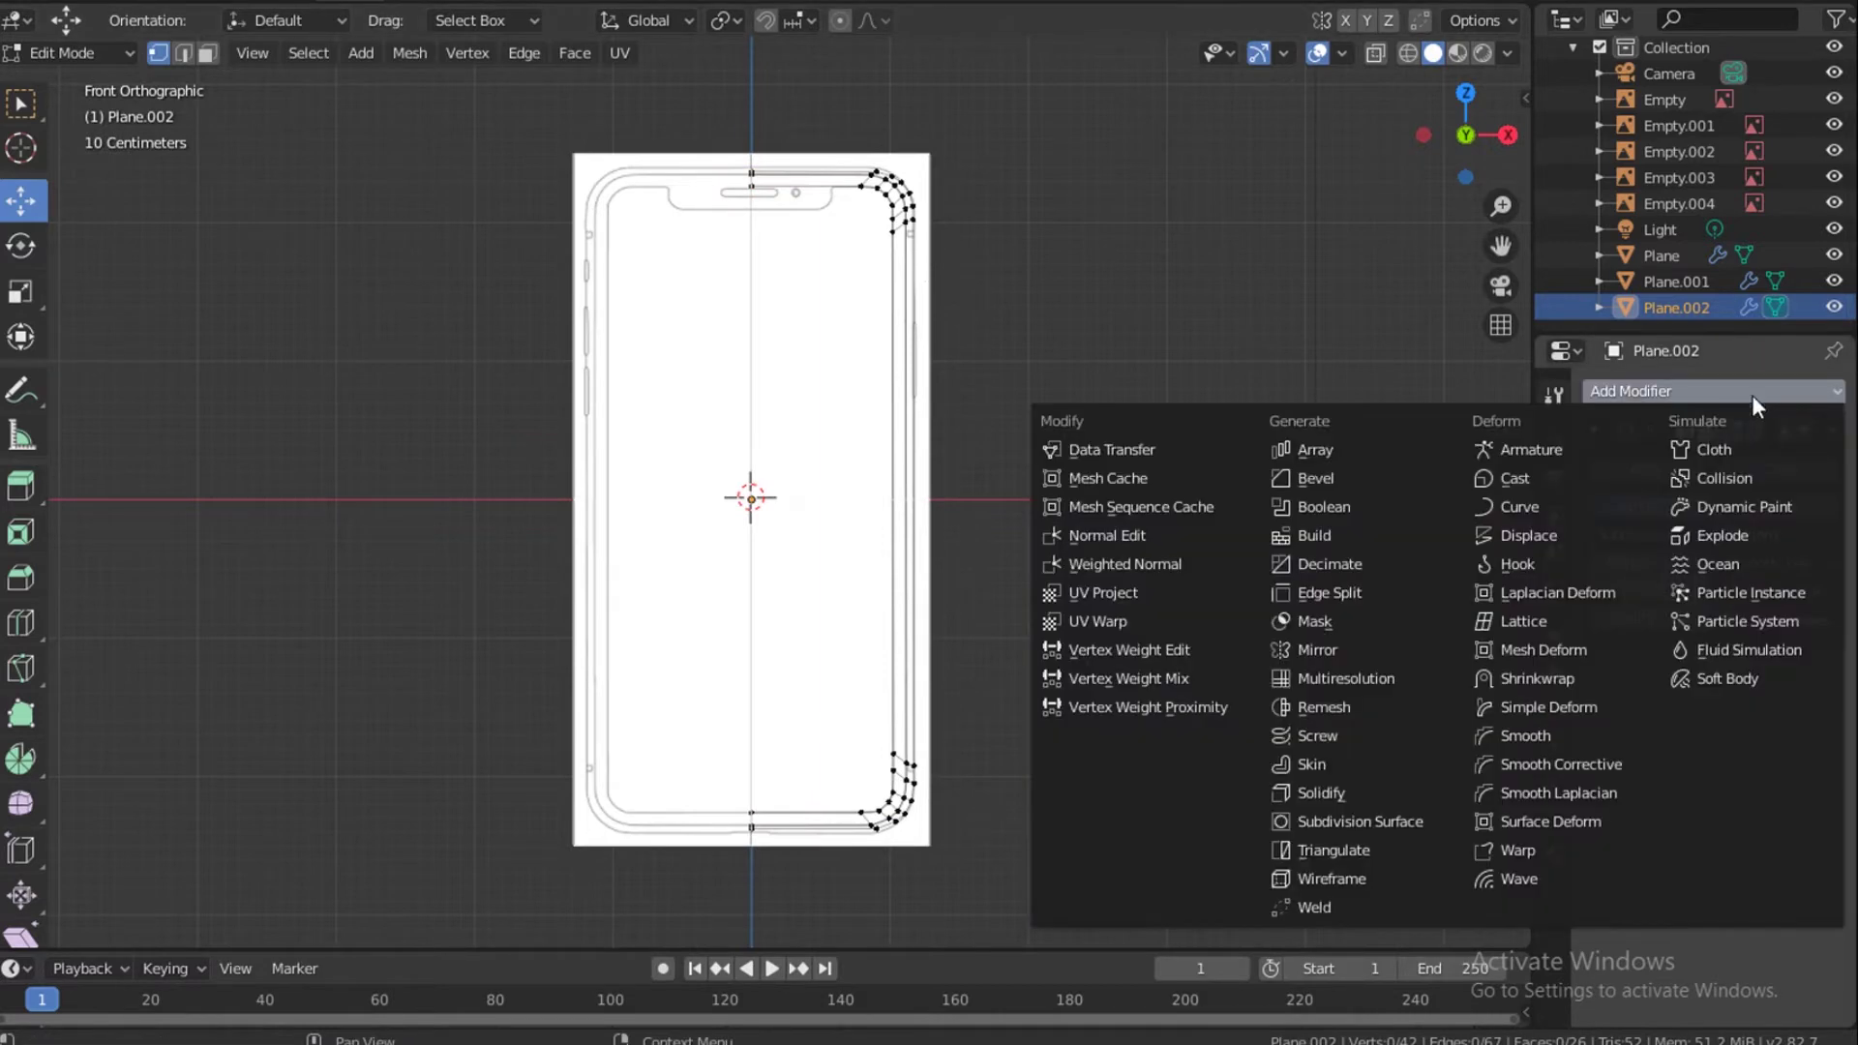
{"action": "left_click", "coordinate": [1344, 648]}
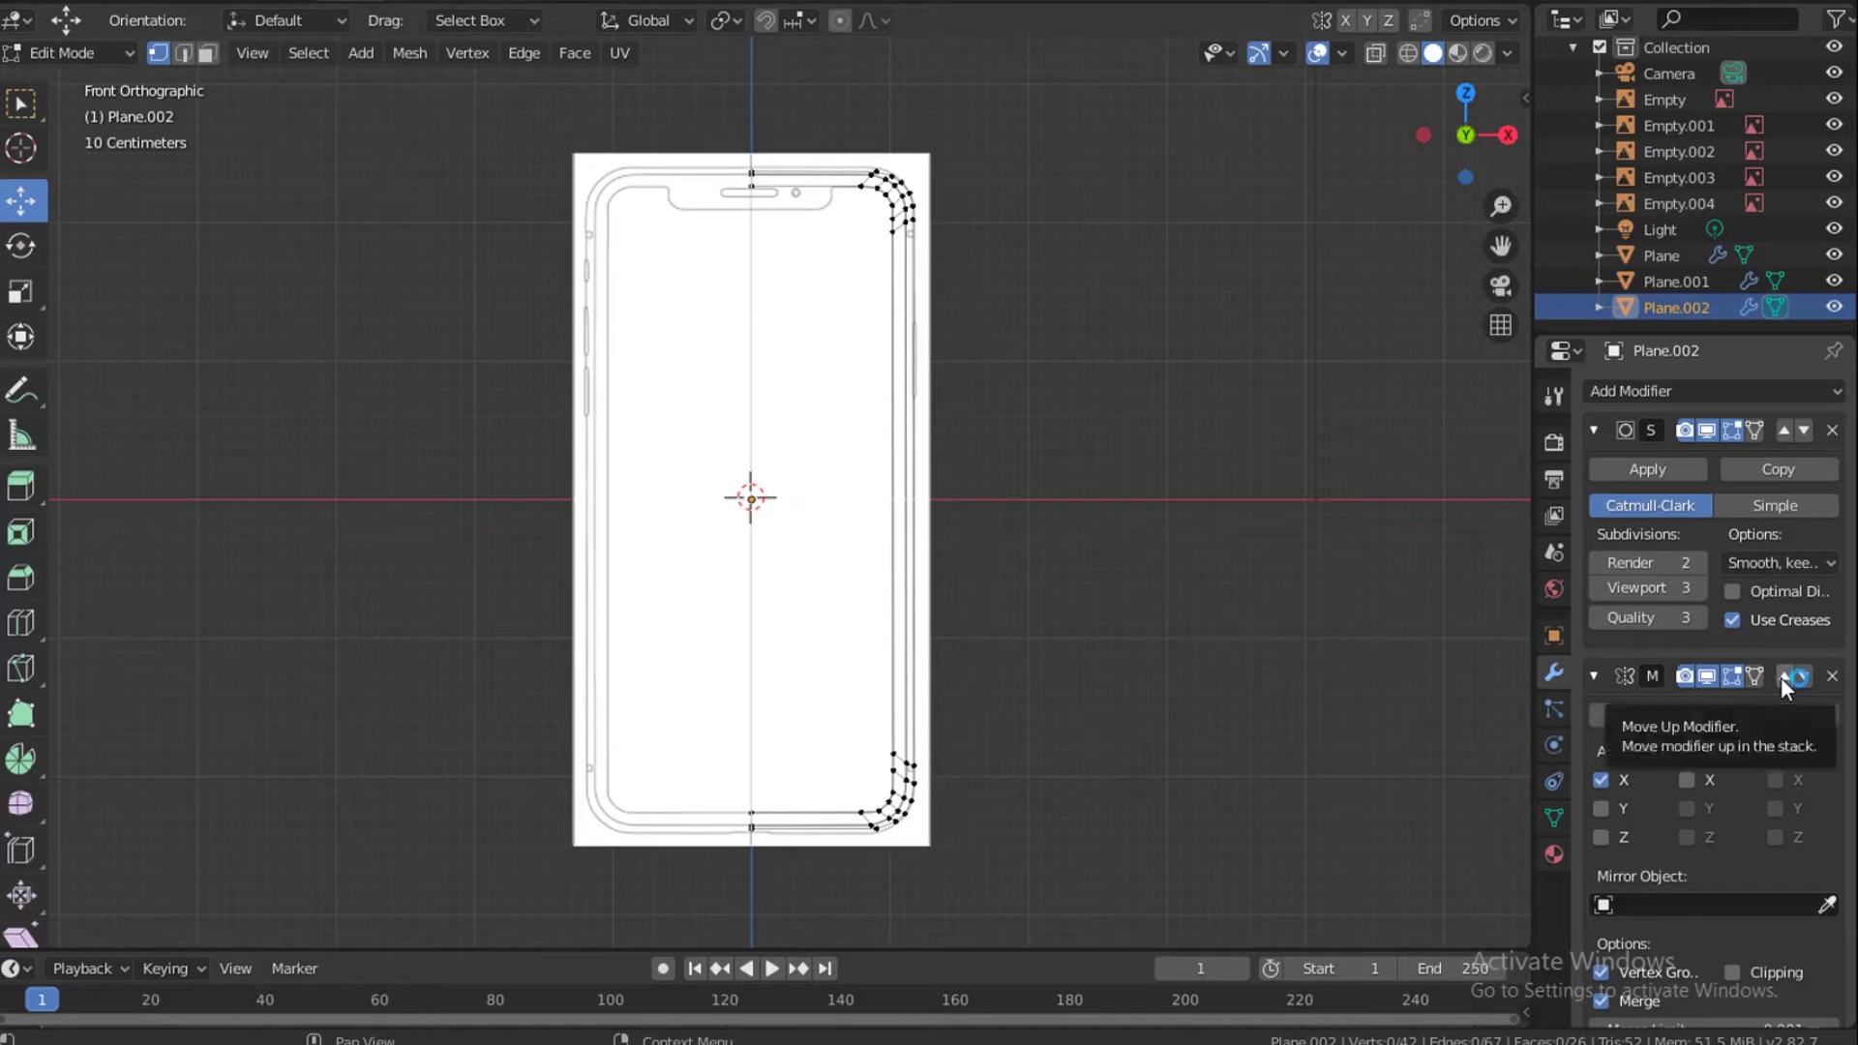
{"action": "left_click", "coordinate": [1783, 677]}
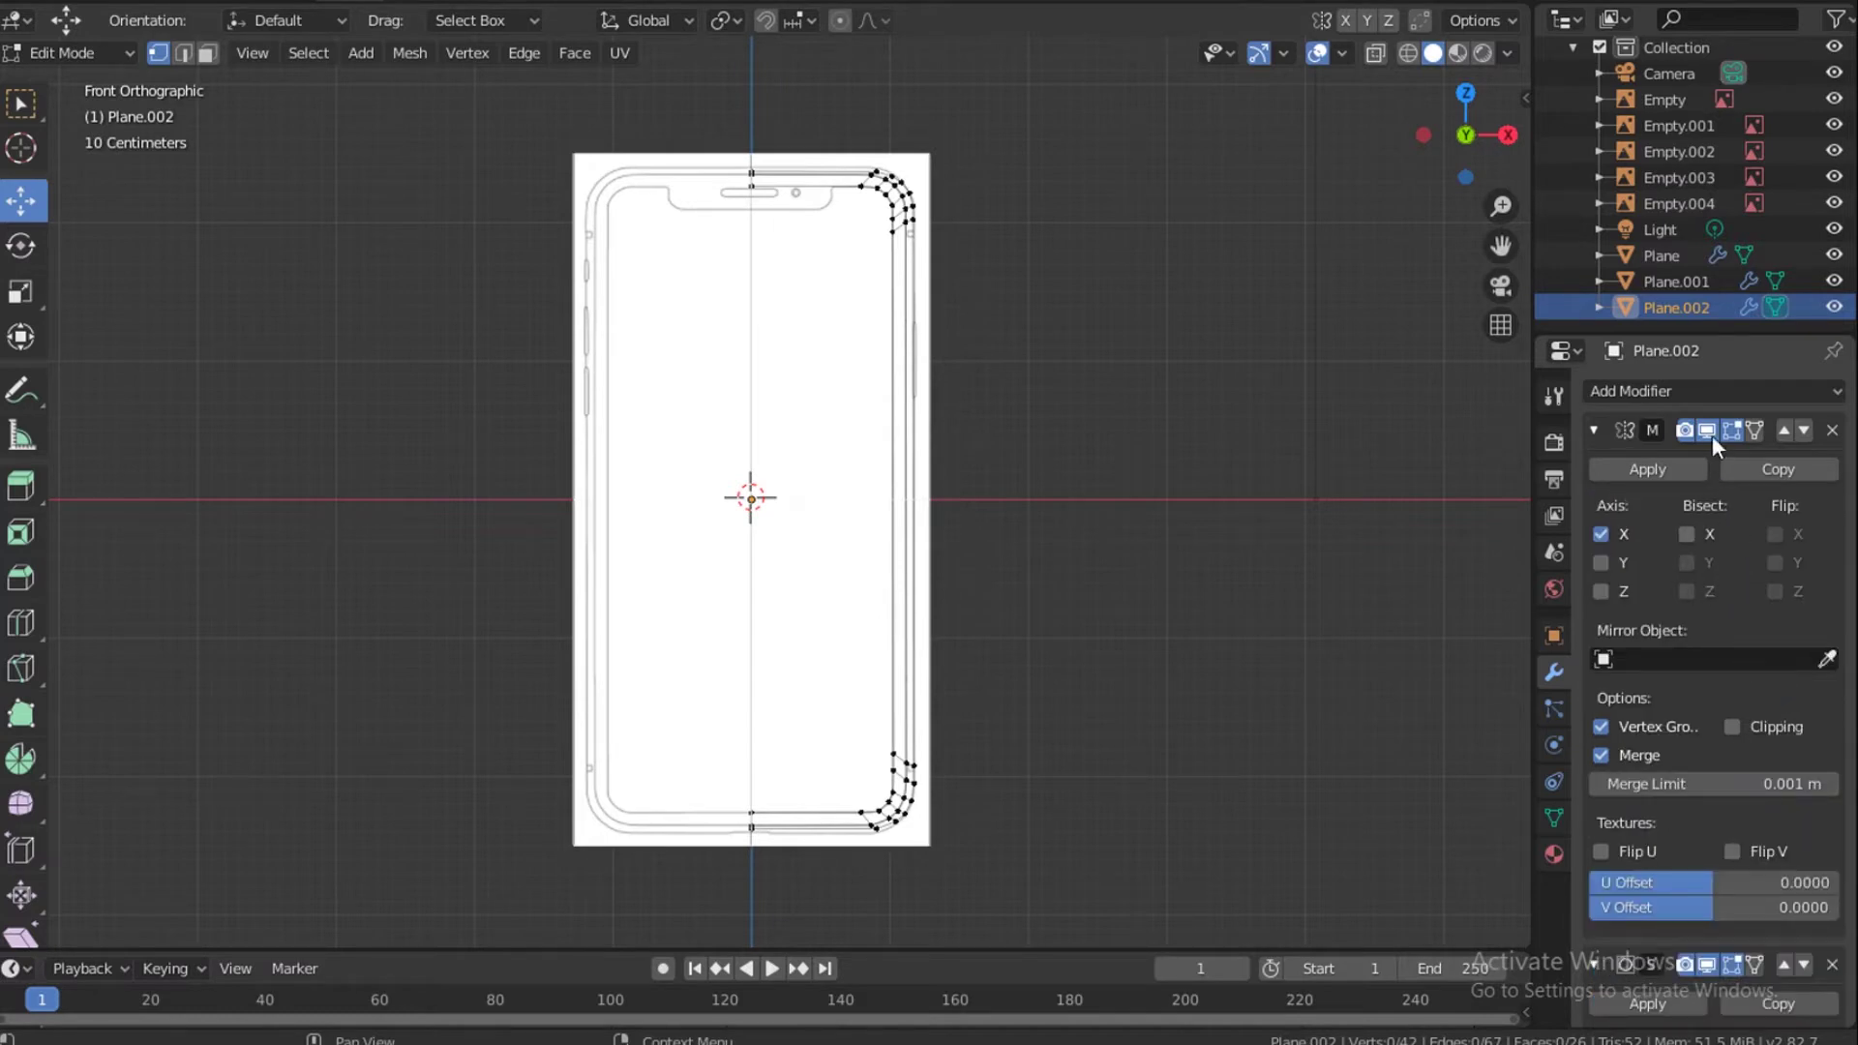
{"action": "mouse_move", "coordinate": [1467, 145]}
{"action": "left_mouse_down"}
{"action": "mouse_move", "coordinate": [1427, 164]}
{"action": "mouse_move", "coordinate": [1385, 153]}
{"action": "mouse_move", "coordinate": [1576, 145]}
{"action": "mouse_move", "coordinate": [1486, 186]}
{"action": "mouse_move", "coordinate": [1471, 144]}
{"action": "left_mouse_up"}
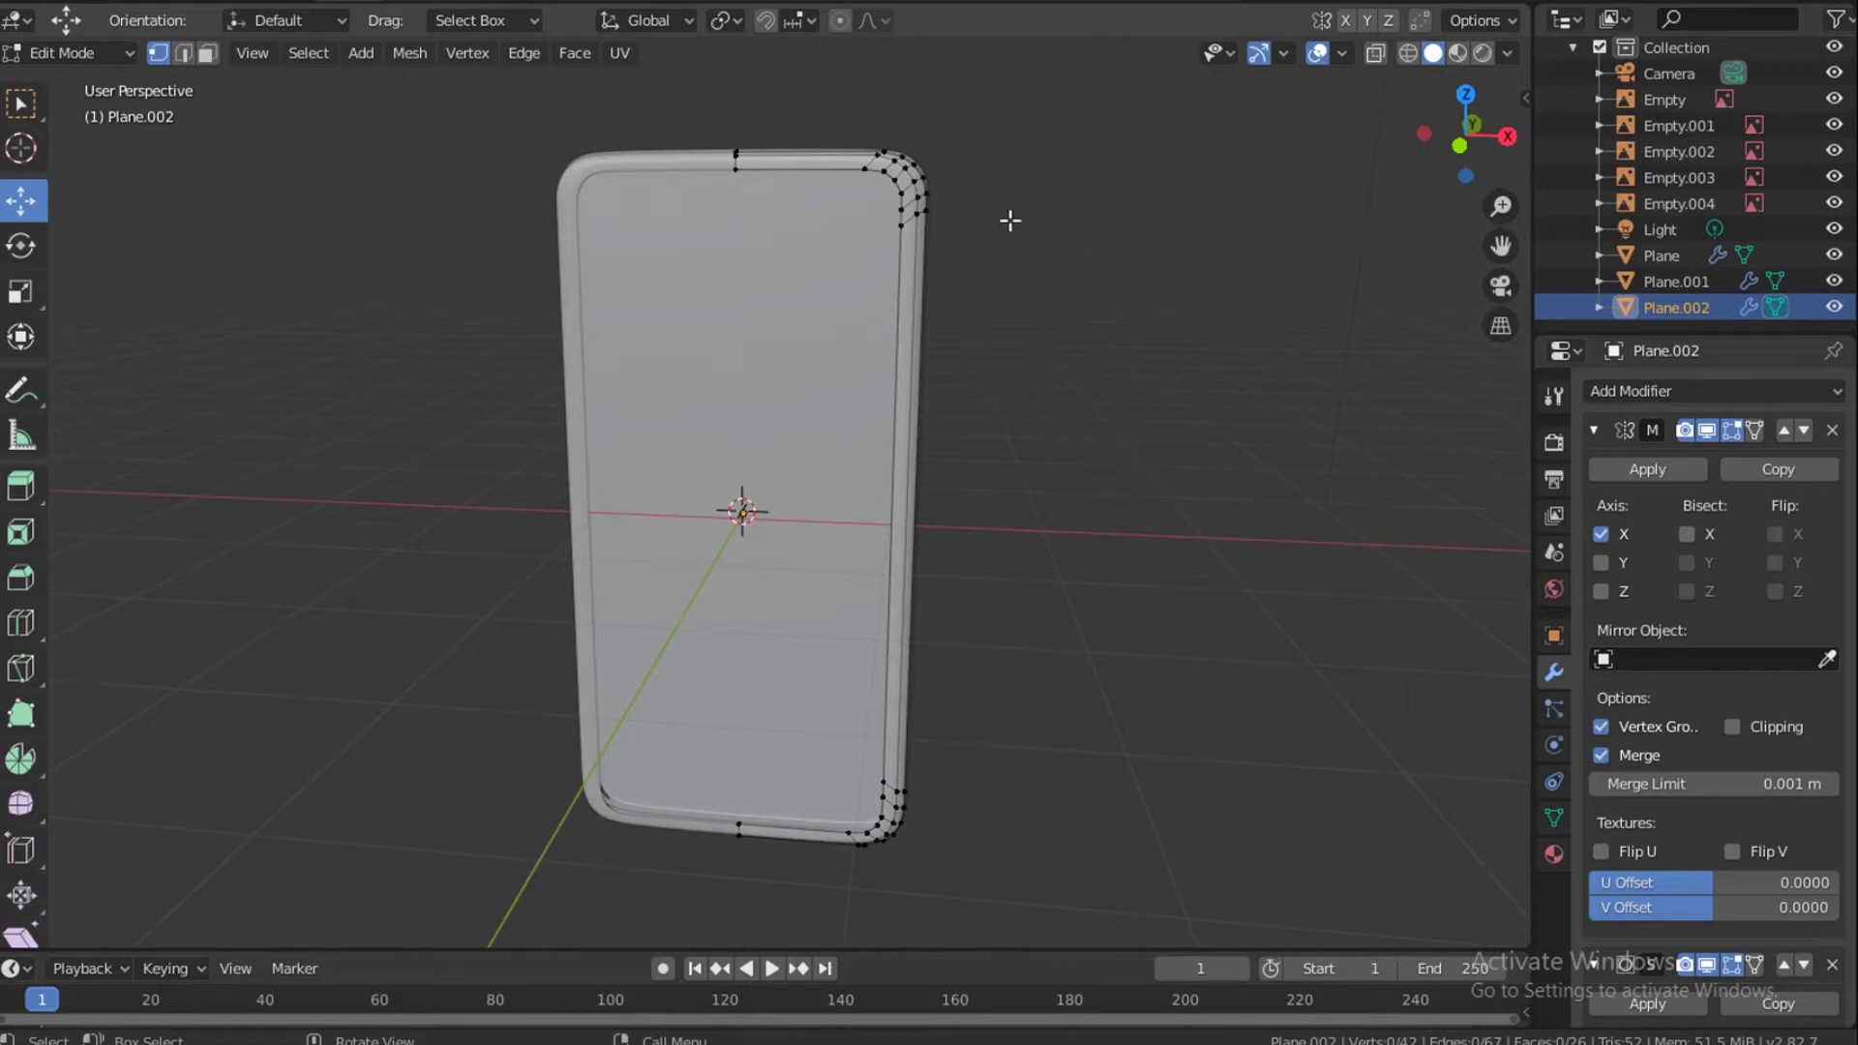
{"action": "key", "text": "Tab"}
{"action": "left_click", "coordinate": [1062, 228]}
In Edit Mode, add a loop cut across the frame's top strip and slide it to the notch's right end.
{"action": "mouse_move", "coordinate": [1466, 126]}
{"action": "left_mouse_down"}
{"action": "mouse_move", "coordinate": [1441, 160]}
{"action": "mouse_move", "coordinate": [1434, 126]}
{"action": "left_mouse_up"}
{"action": "scroll", "coordinate": [809, 357], "scroll_direction": "up", "scroll_amount": 4}
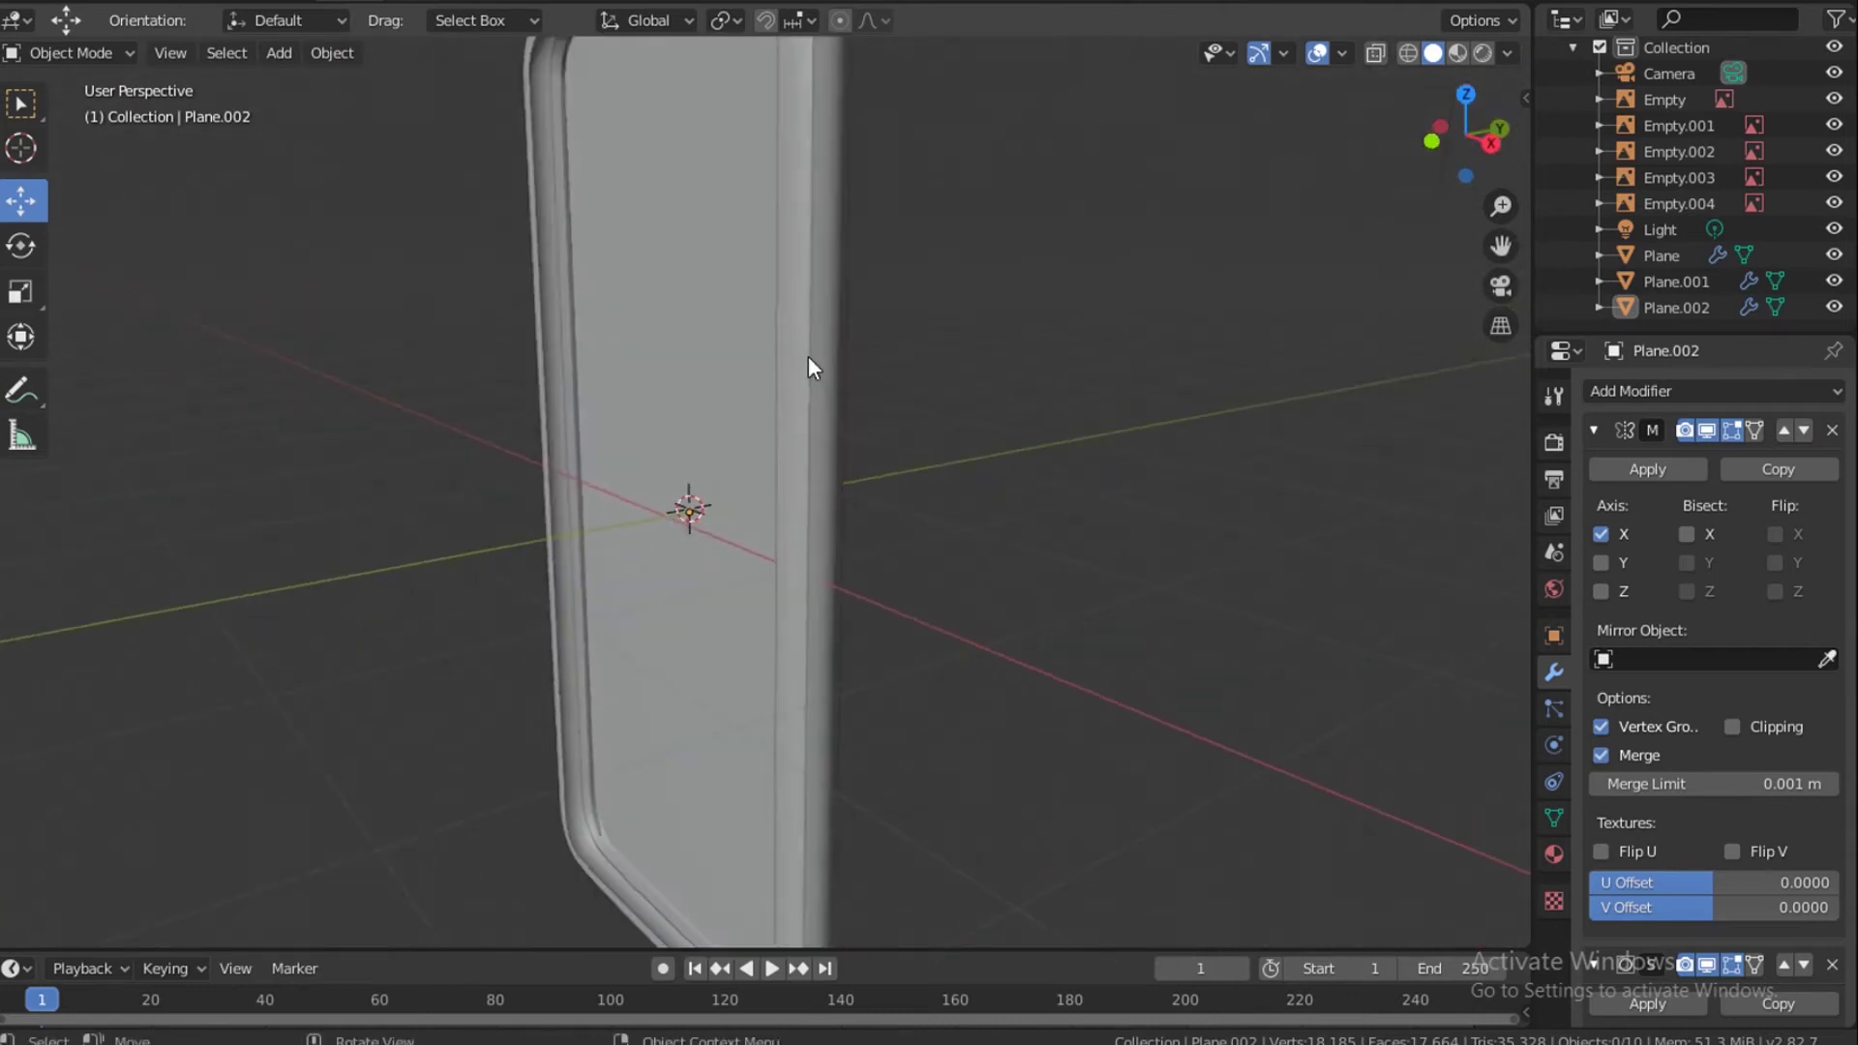
{"action": "scroll", "coordinate": [809, 356], "scroll_direction": "down", "scroll_amount": 2}
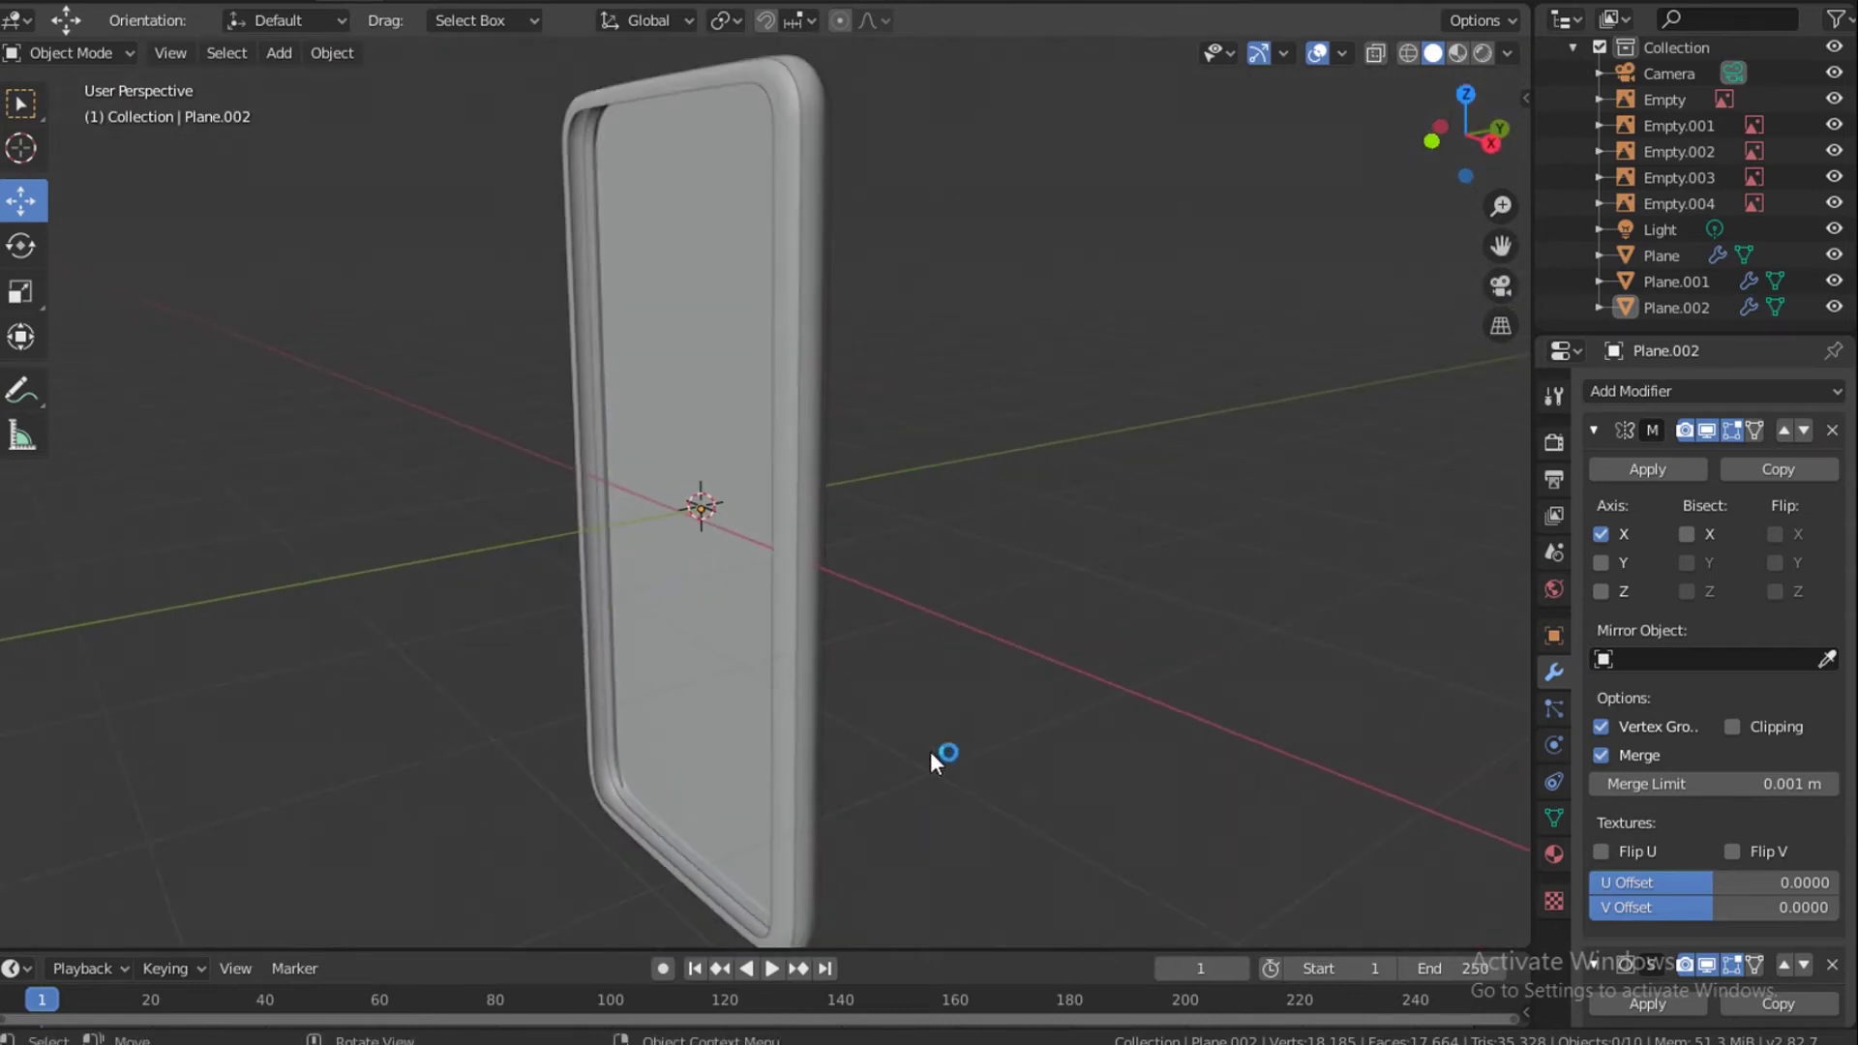
{"action": "key", "text": "grave"}
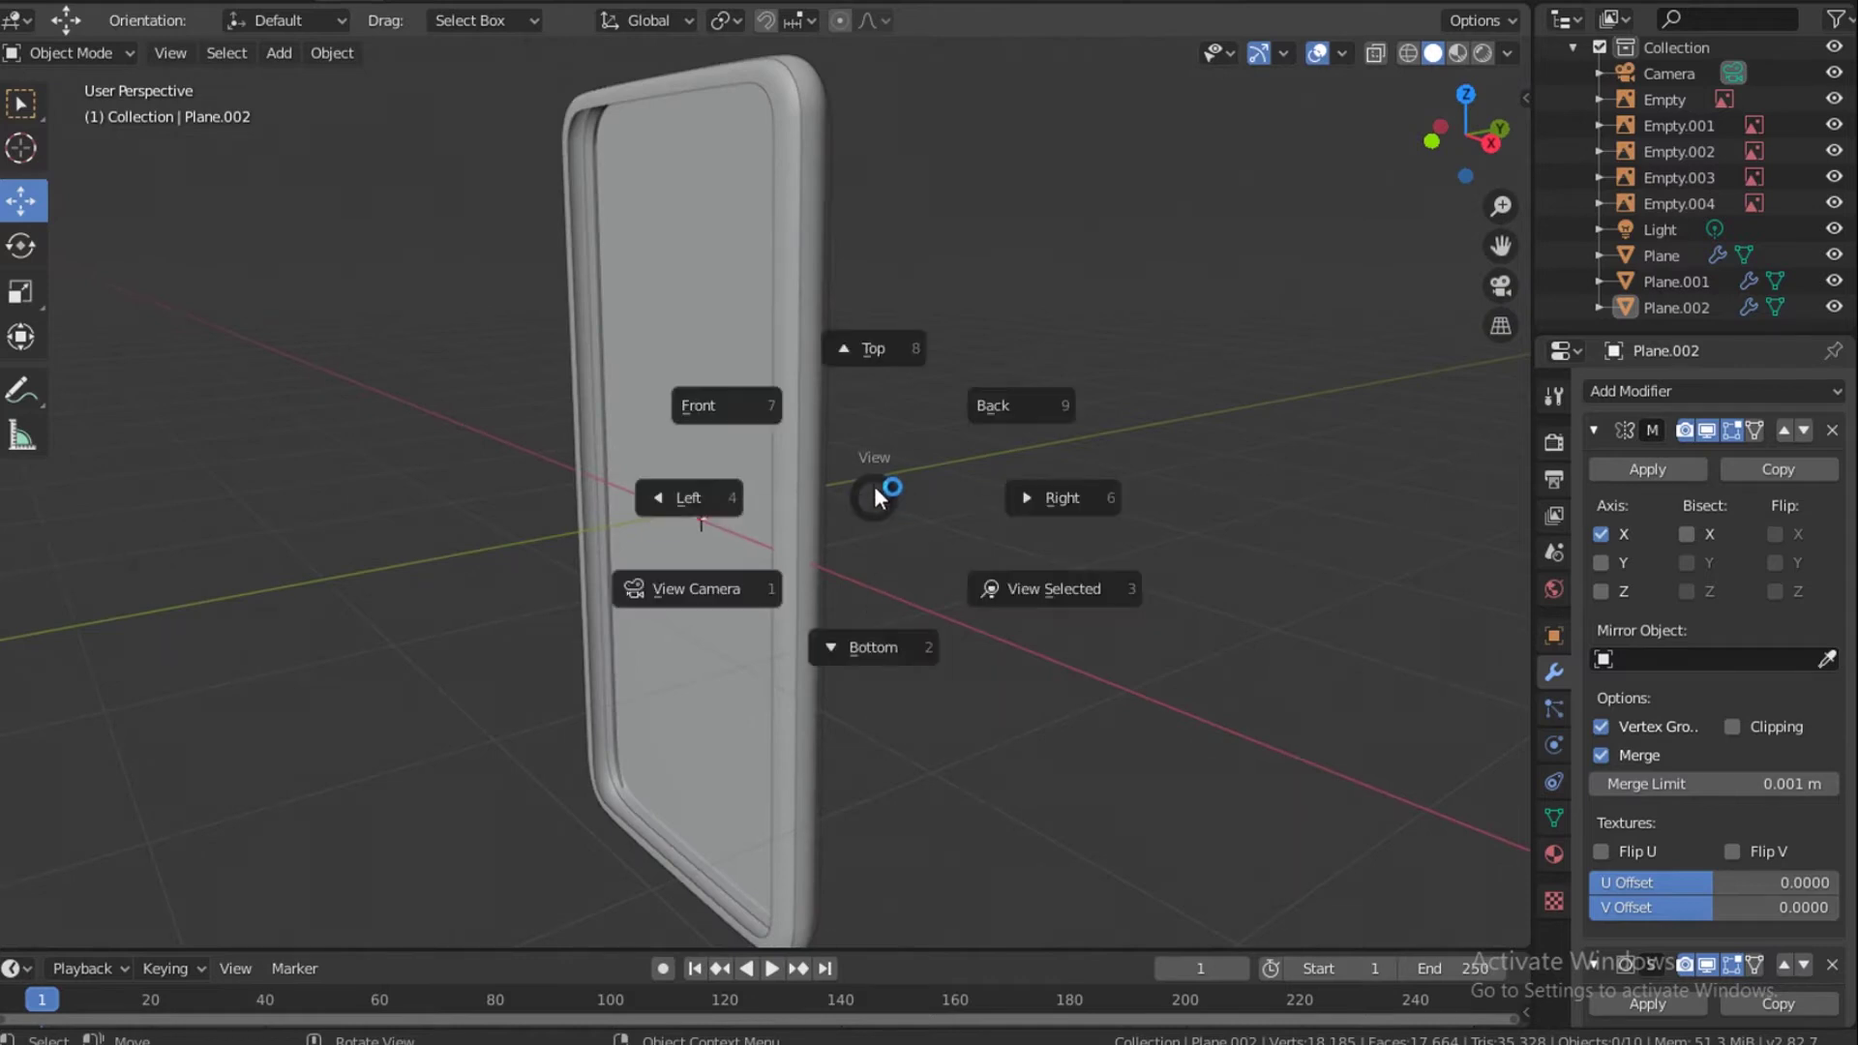
{"action": "left_click", "coordinate": [674, 414]}
{"action": "scroll", "coordinate": [734, 190], "scroll_direction": "up", "scroll_amount": 1}
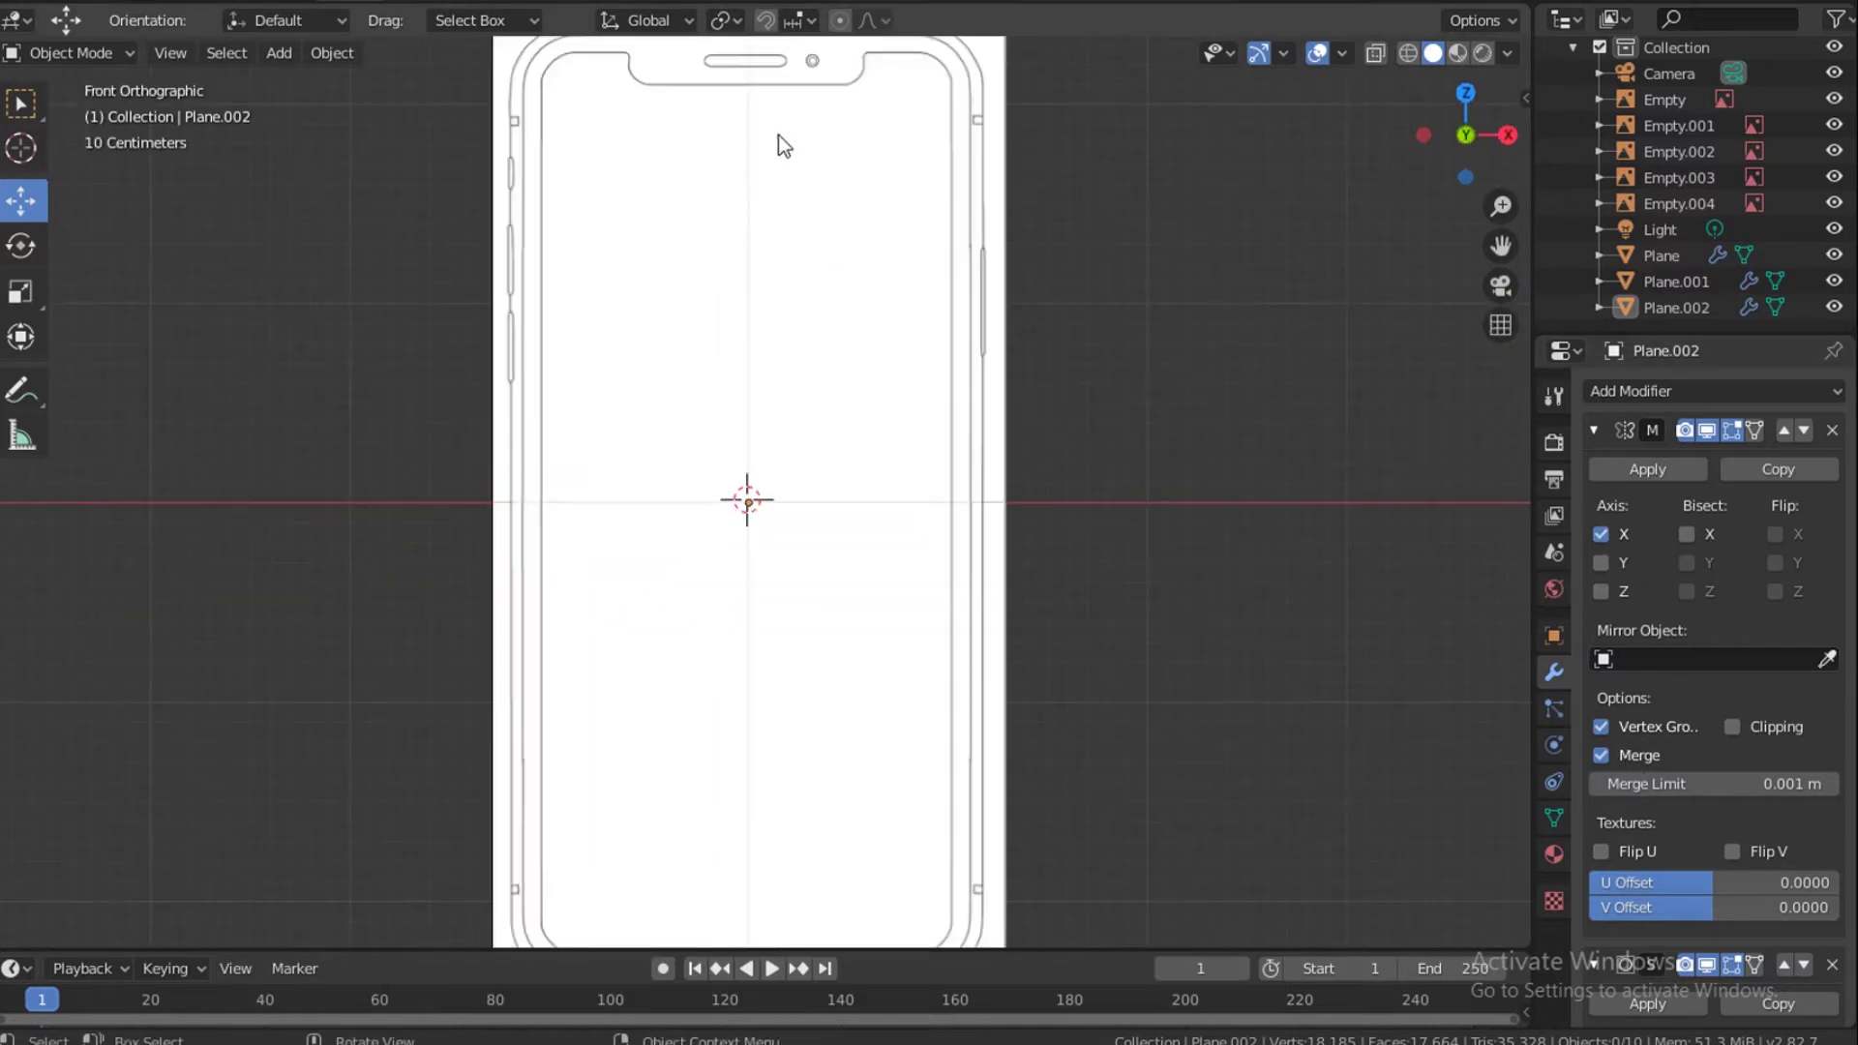
{"action": "key", "text": "Tab"}
{"action": "middle_click_drag", "start_coordinate": [782, 125], "coordinate": [756, 435], "text": "shift"}
{"action": "scroll", "coordinate": [801, 269], "scroll_direction": "up", "scroll_amount": 4}
{"action": "scroll", "coordinate": [800, 269], "scroll_direction": "up", "scroll_amount": 3}
{"action": "middle_click_drag", "start_coordinate": [800, 270], "coordinate": [818, 353], "text": "shift"}
{"action": "key", "text": "ctrl+r"}
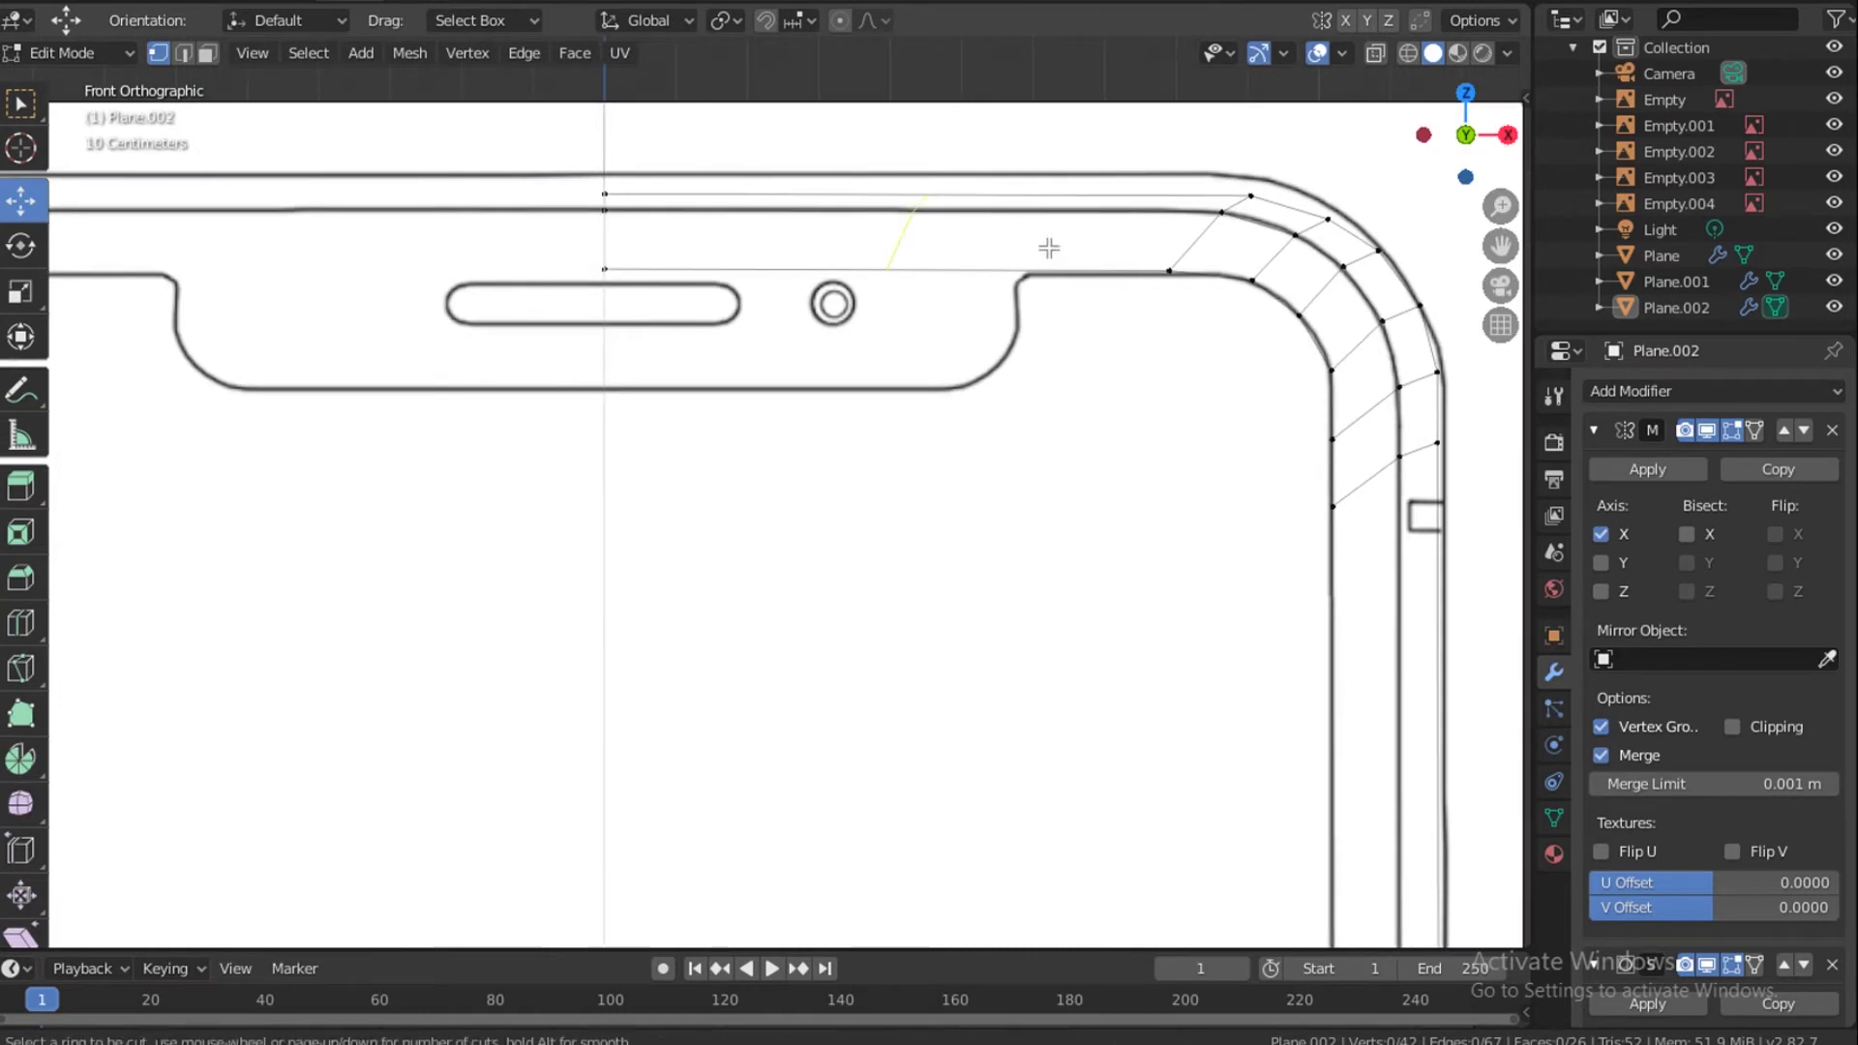
{"action": "left_click", "coordinate": [1049, 248]}
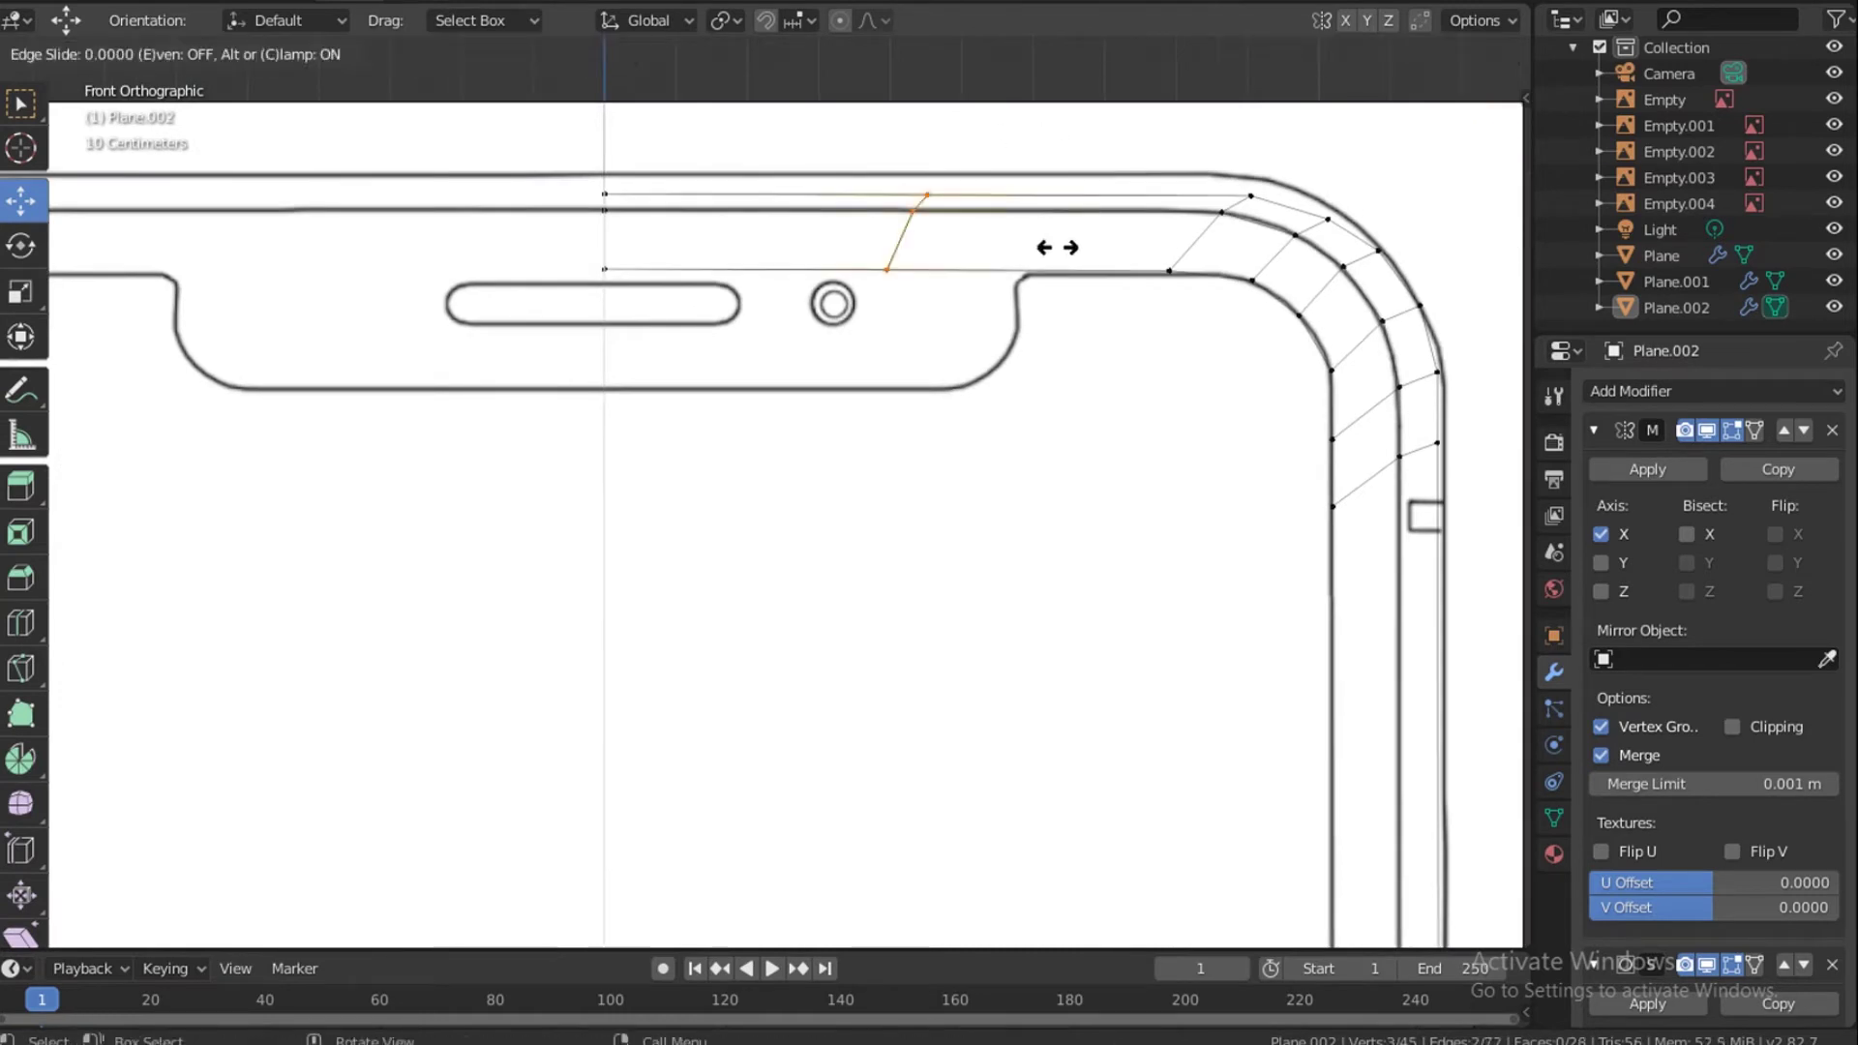
{"action": "left_click", "coordinate": [1195, 245]}
{"action": "key", "text": "alt+a"}
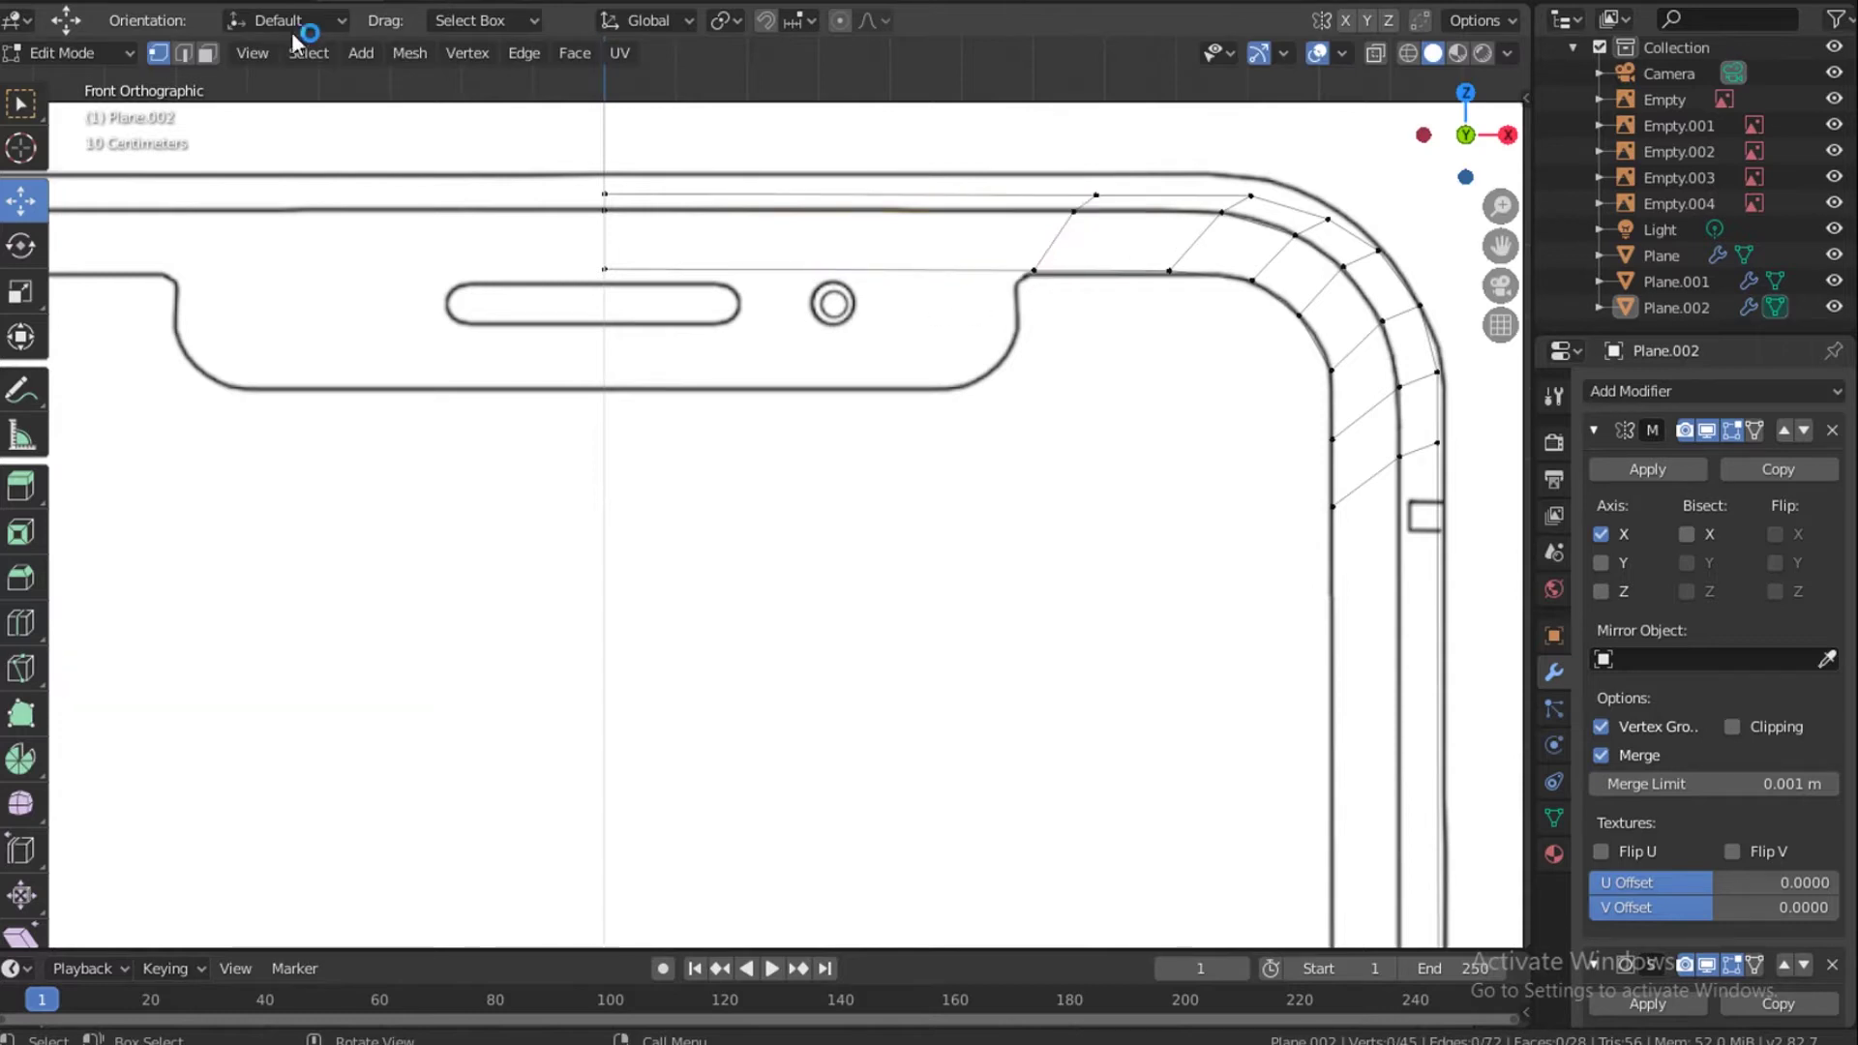
Extrude the top strip's inner edge down along Z three times to the notch's bottom line, the last two by about 0.0583 m and 0.0856 m.
{"action": "left_click", "coordinate": [182, 54]}
{"action": "left_click", "coordinate": [819, 267]}
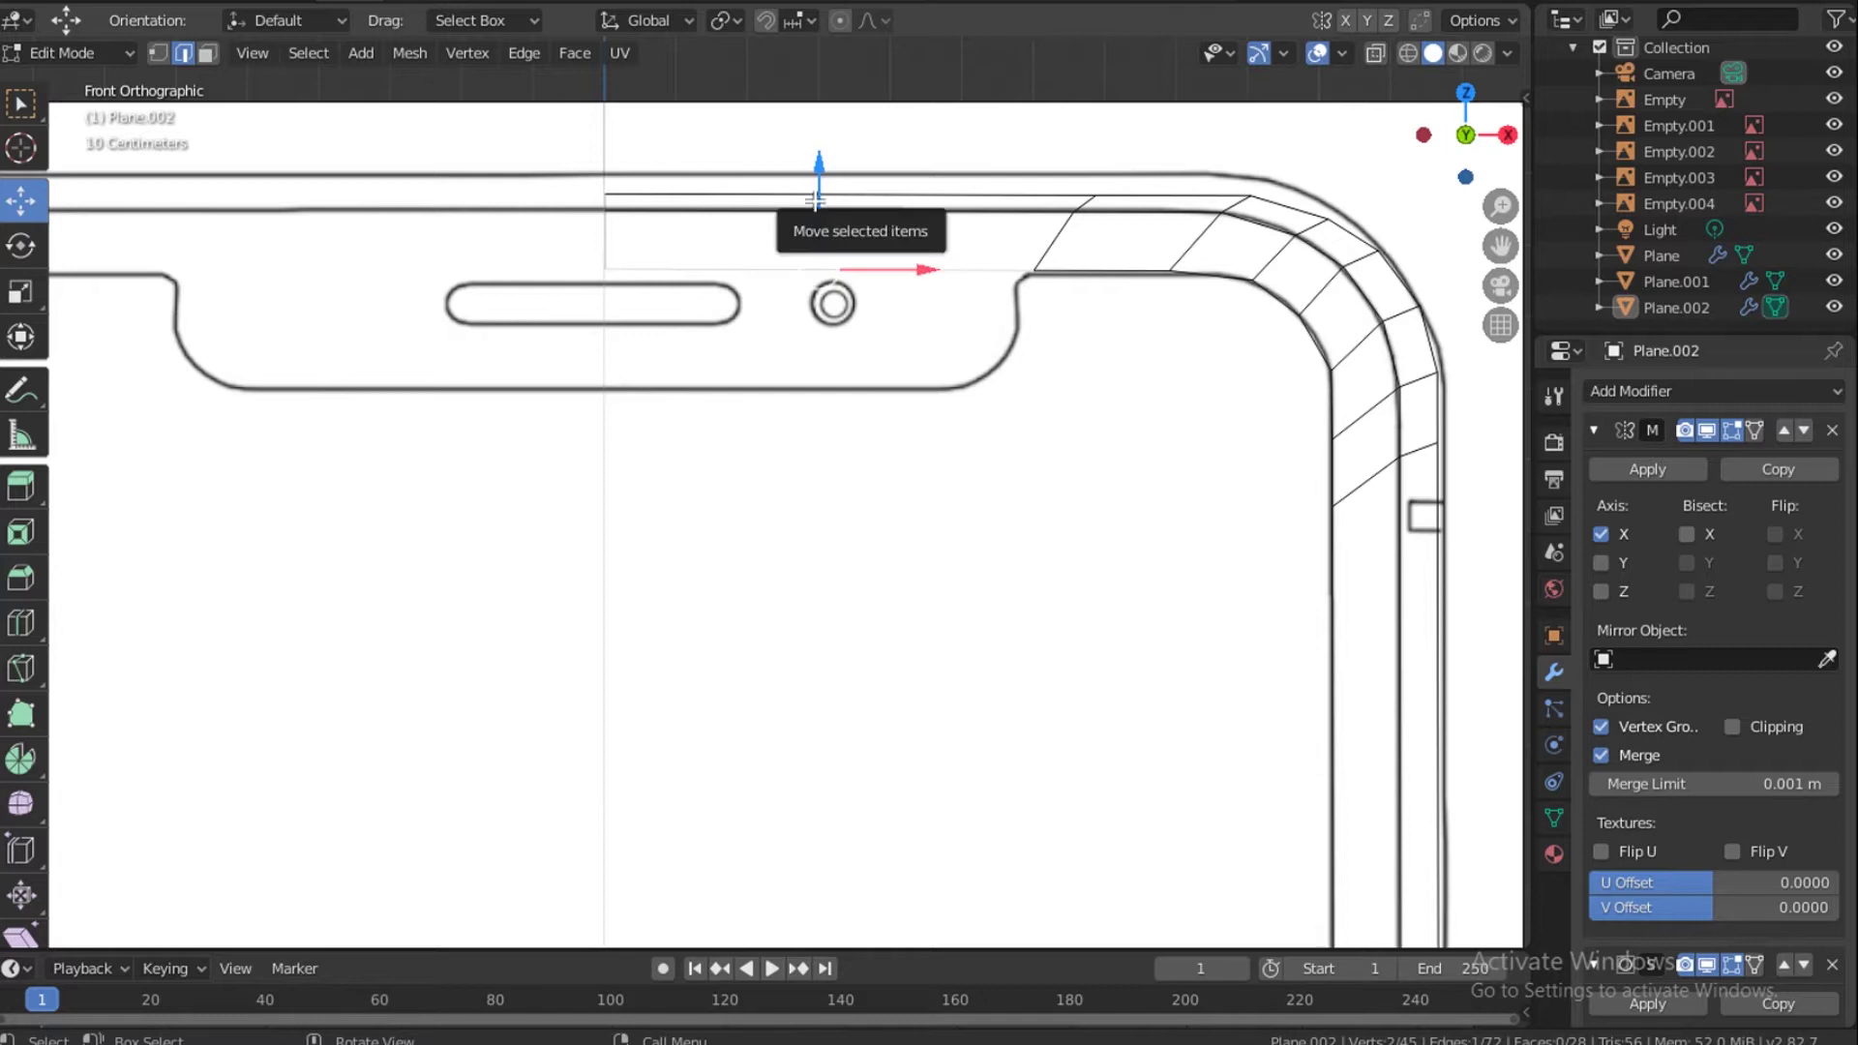
{"action": "key", "text": "e"}
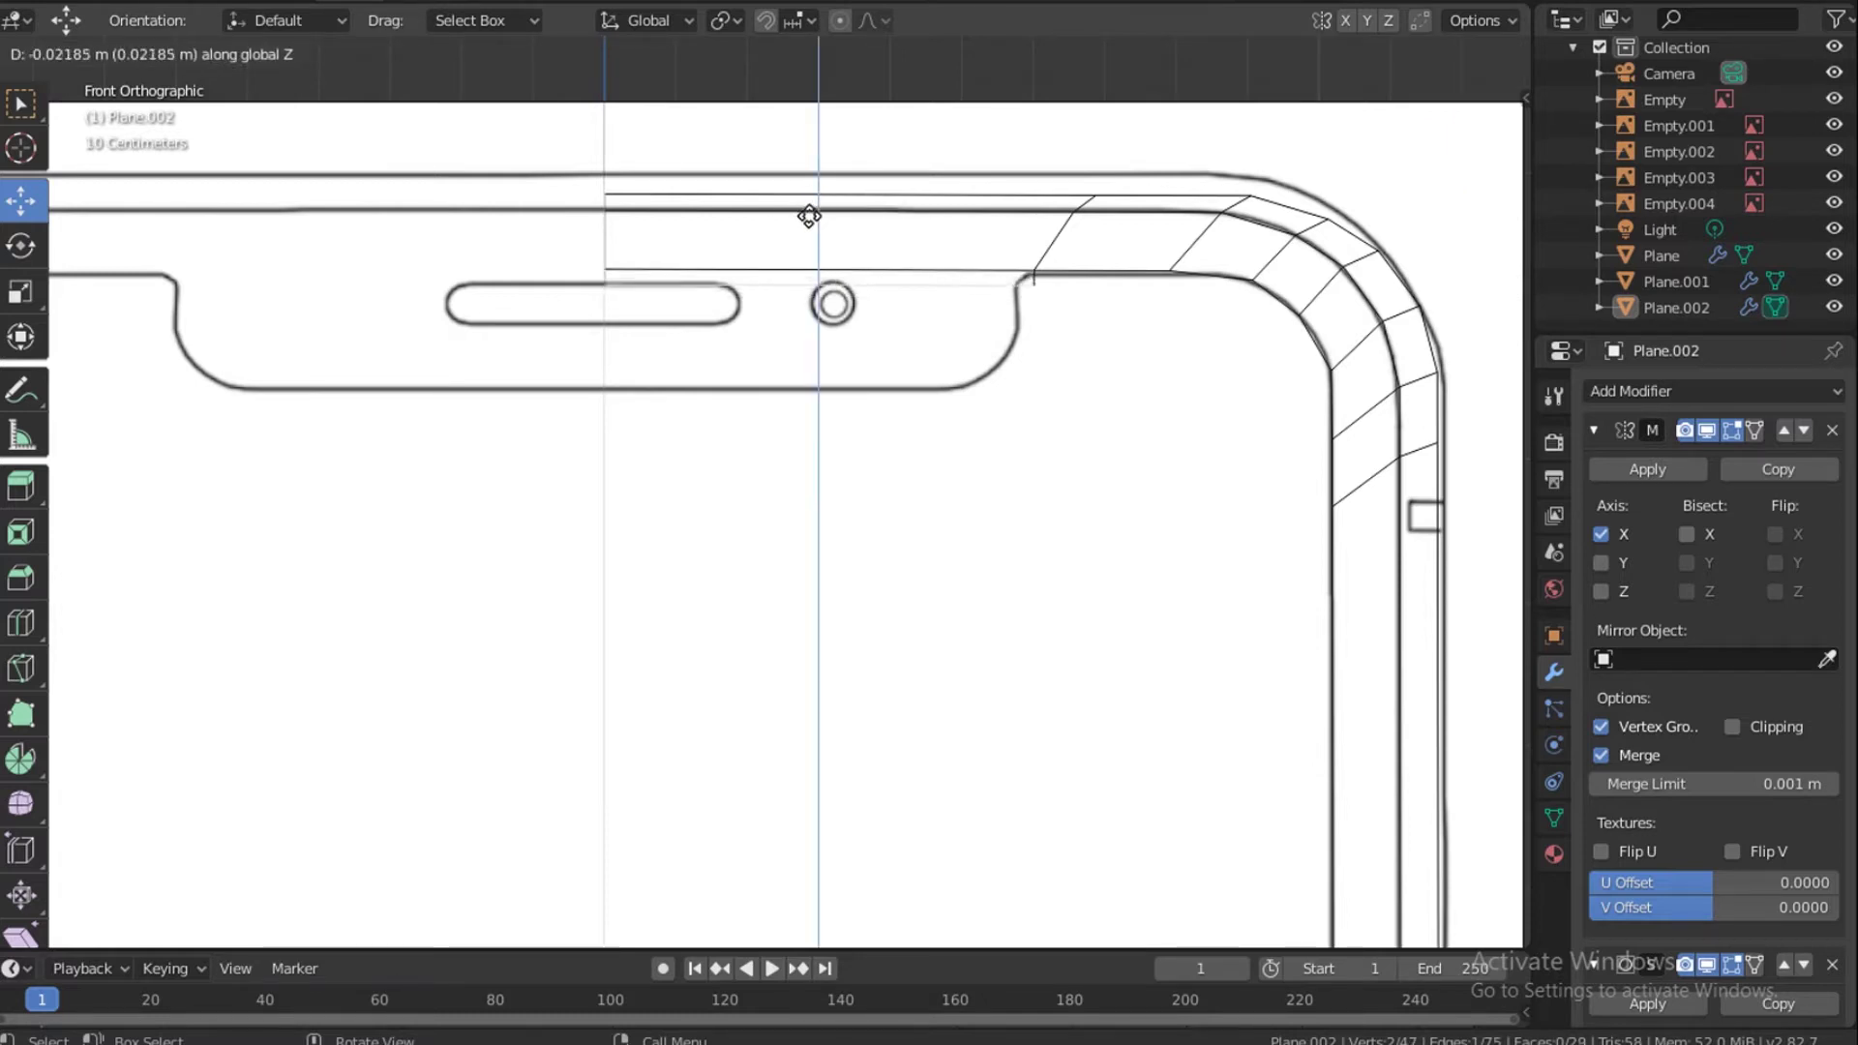
{"action": "left_click", "coordinate": [805, 207]}
{"action": "key", "text": "e"}
{"action": "key", "text": "z"}
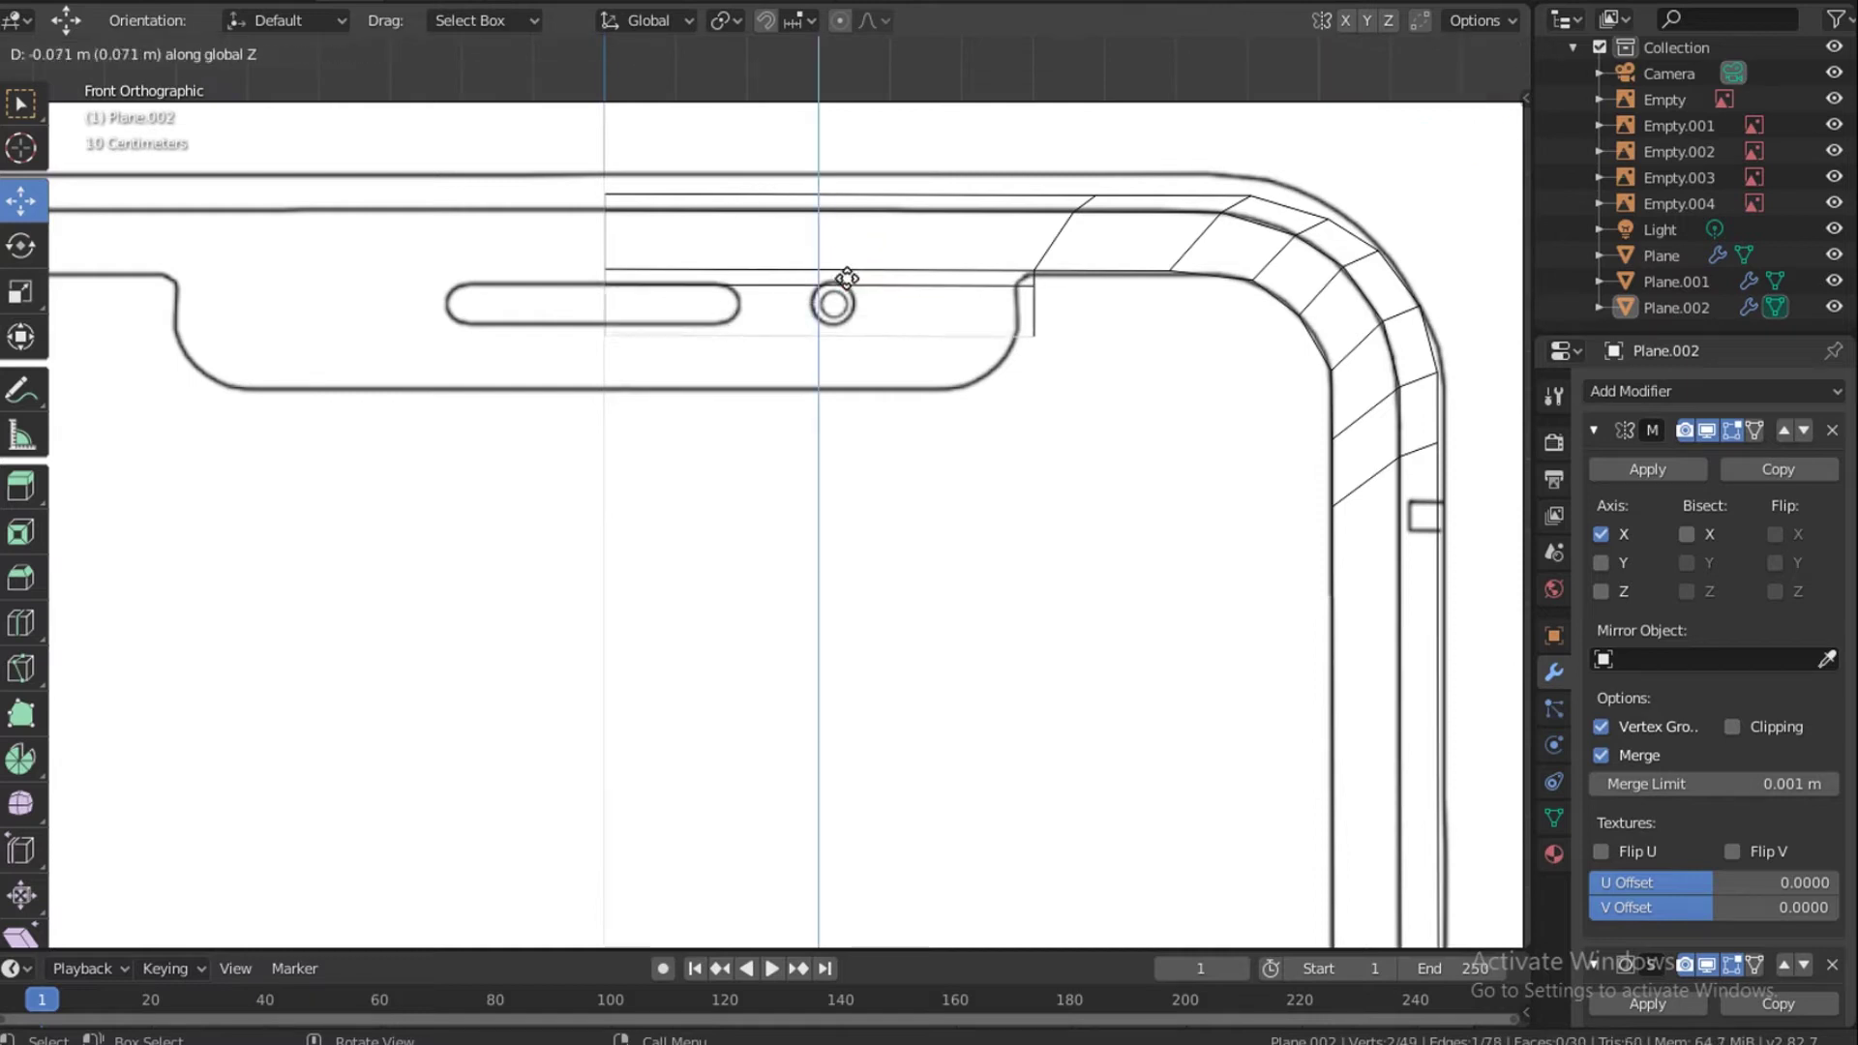
{"action": "left_click", "coordinate": [849, 259]}
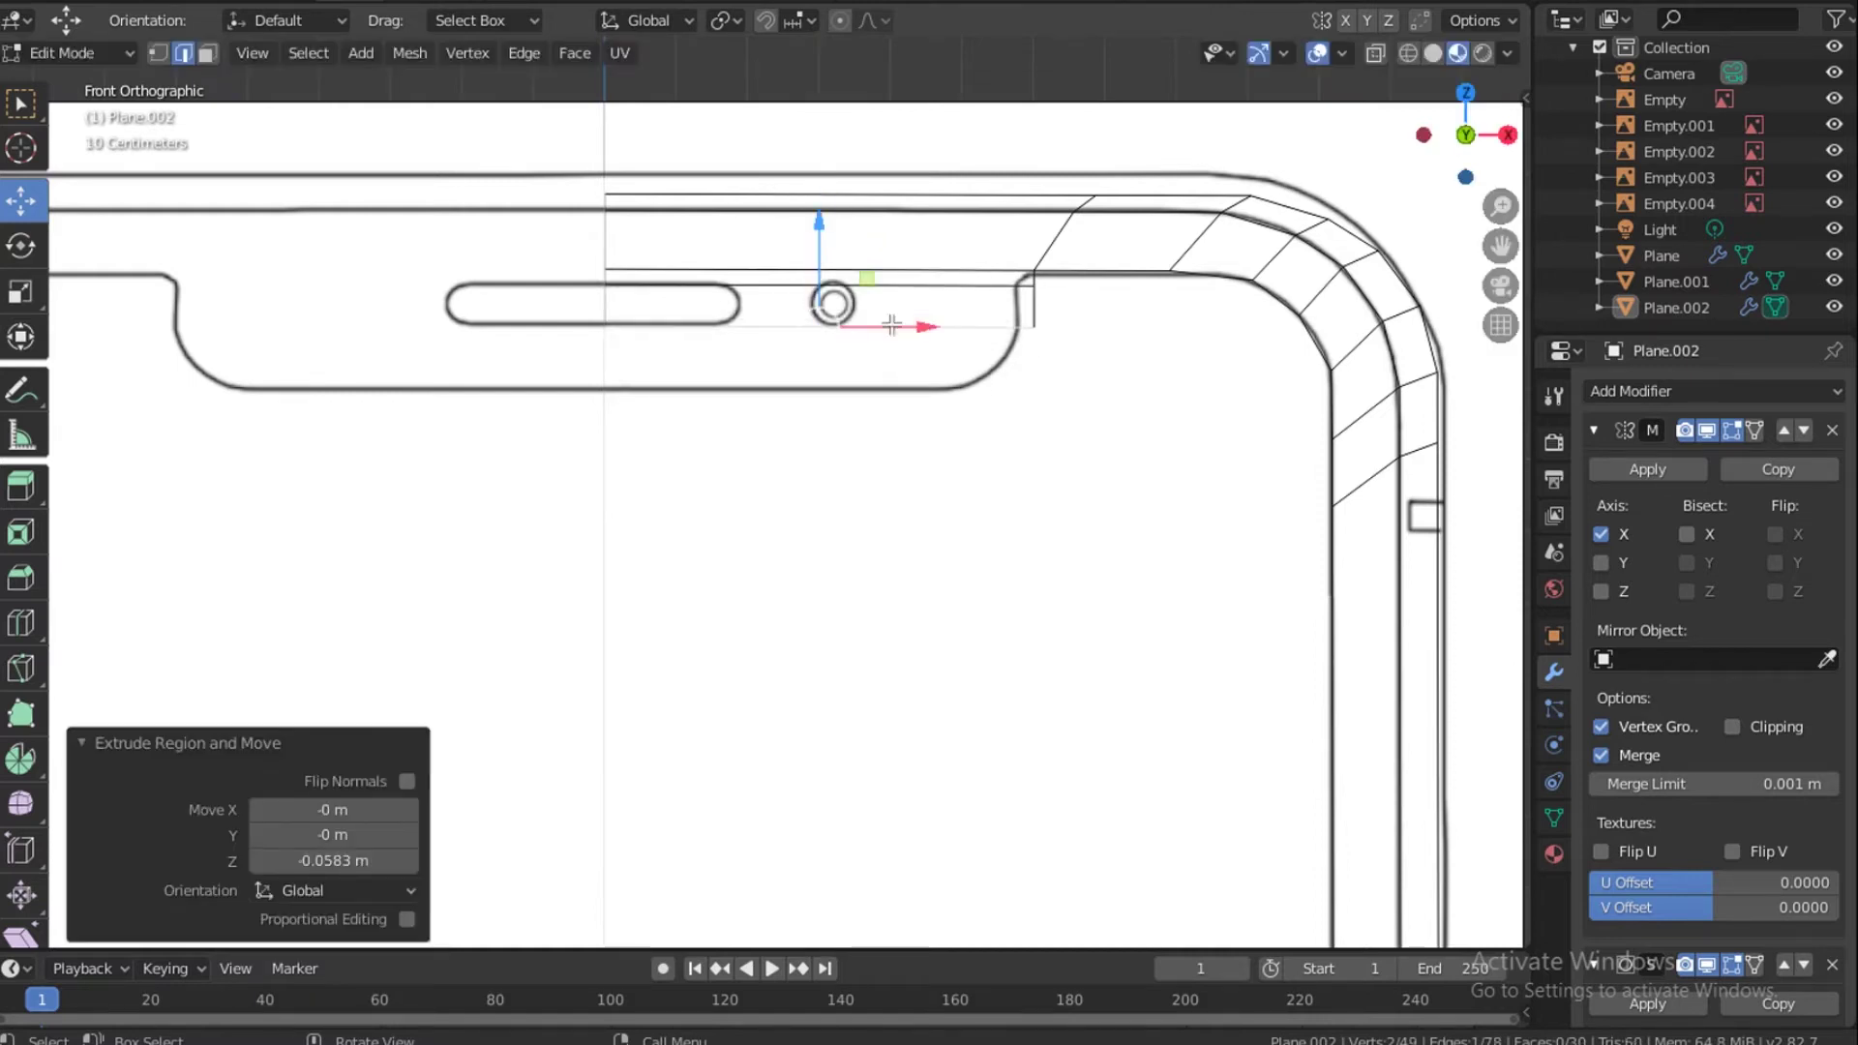
{"action": "key", "text": "e"}
{"action": "key", "text": "z"}
{"action": "left_click", "coordinate": [830, 282]}
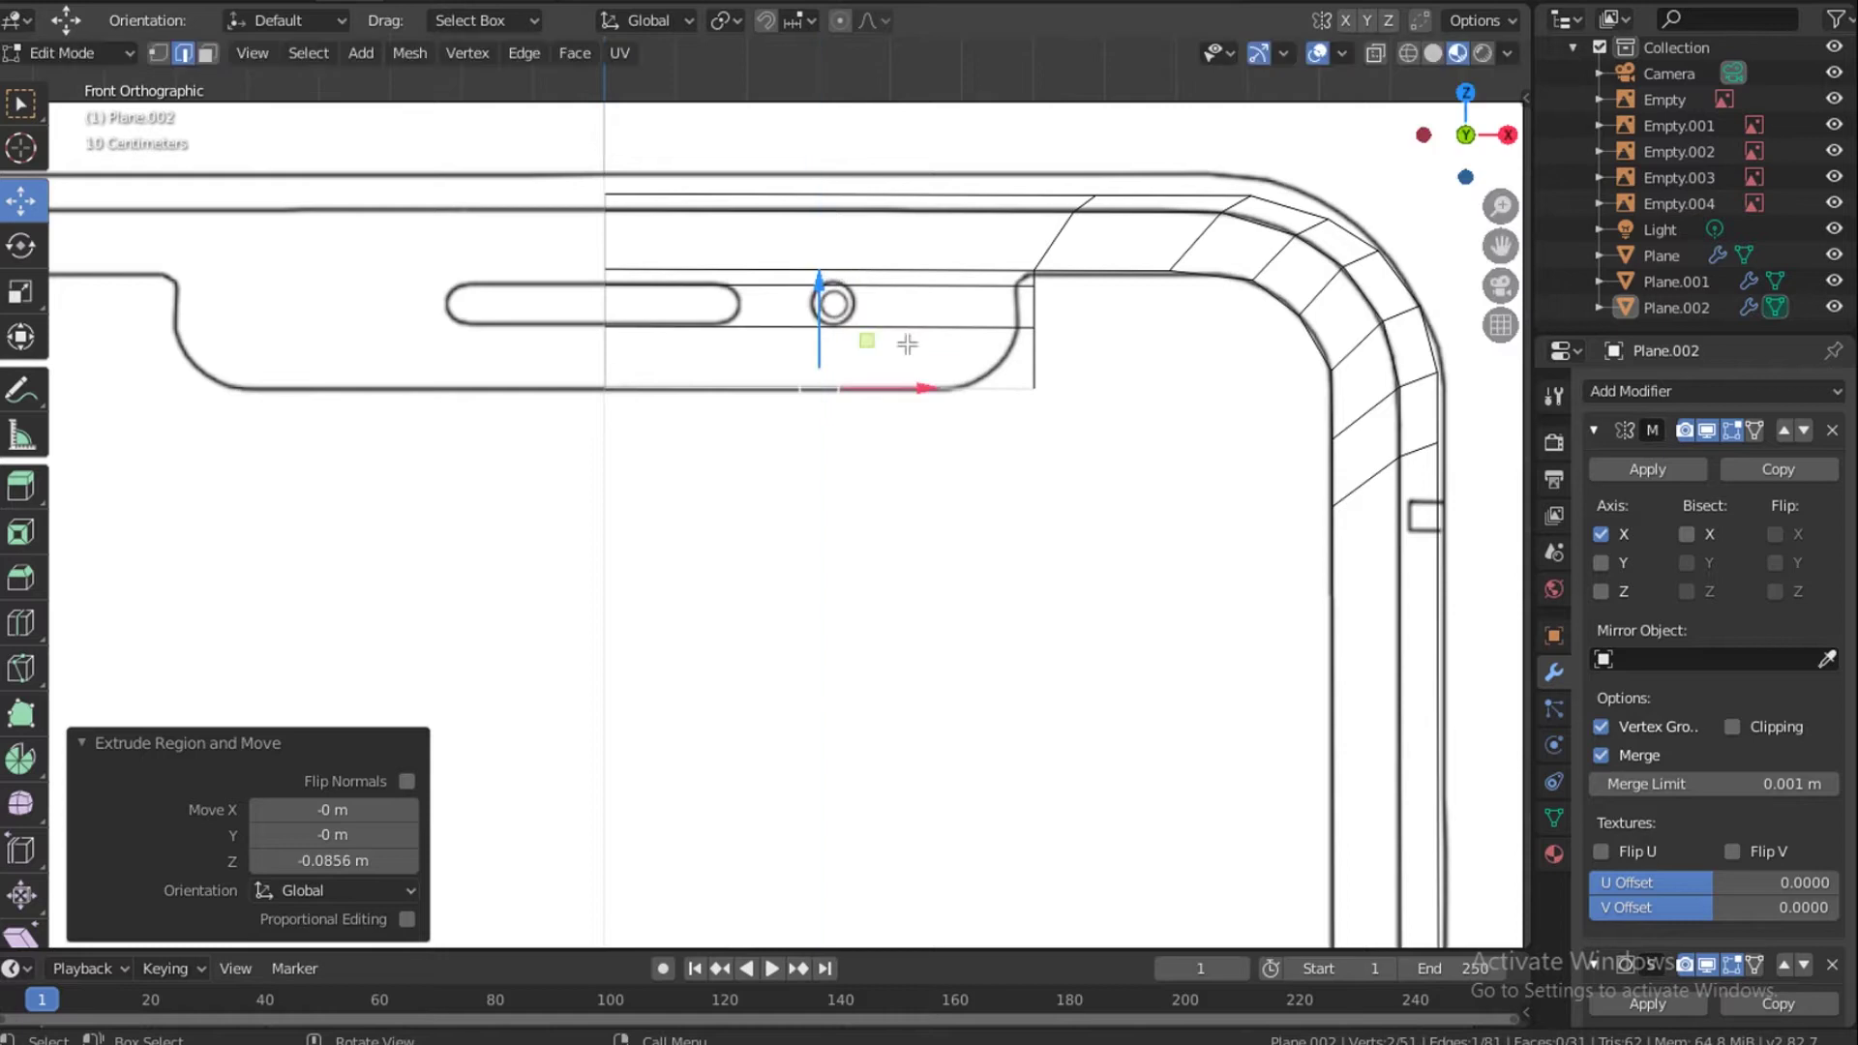
Save the file and move the three vertices at the notch's outer end along X onto the reference outline, the lowest by about -0.101 m.
{"action": "scroll", "coordinate": [1138, 224], "scroll_direction": "up", "scroll_amount": 3}
{"action": "middle_click_drag", "start_coordinate": [1138, 225], "coordinate": [1075, 269], "text": "shift"}
{"action": "key", "text": "1"}
{"action": "key", "text": "ctrl+s"}
{"action": "left_click", "coordinate": [1173, 160]}
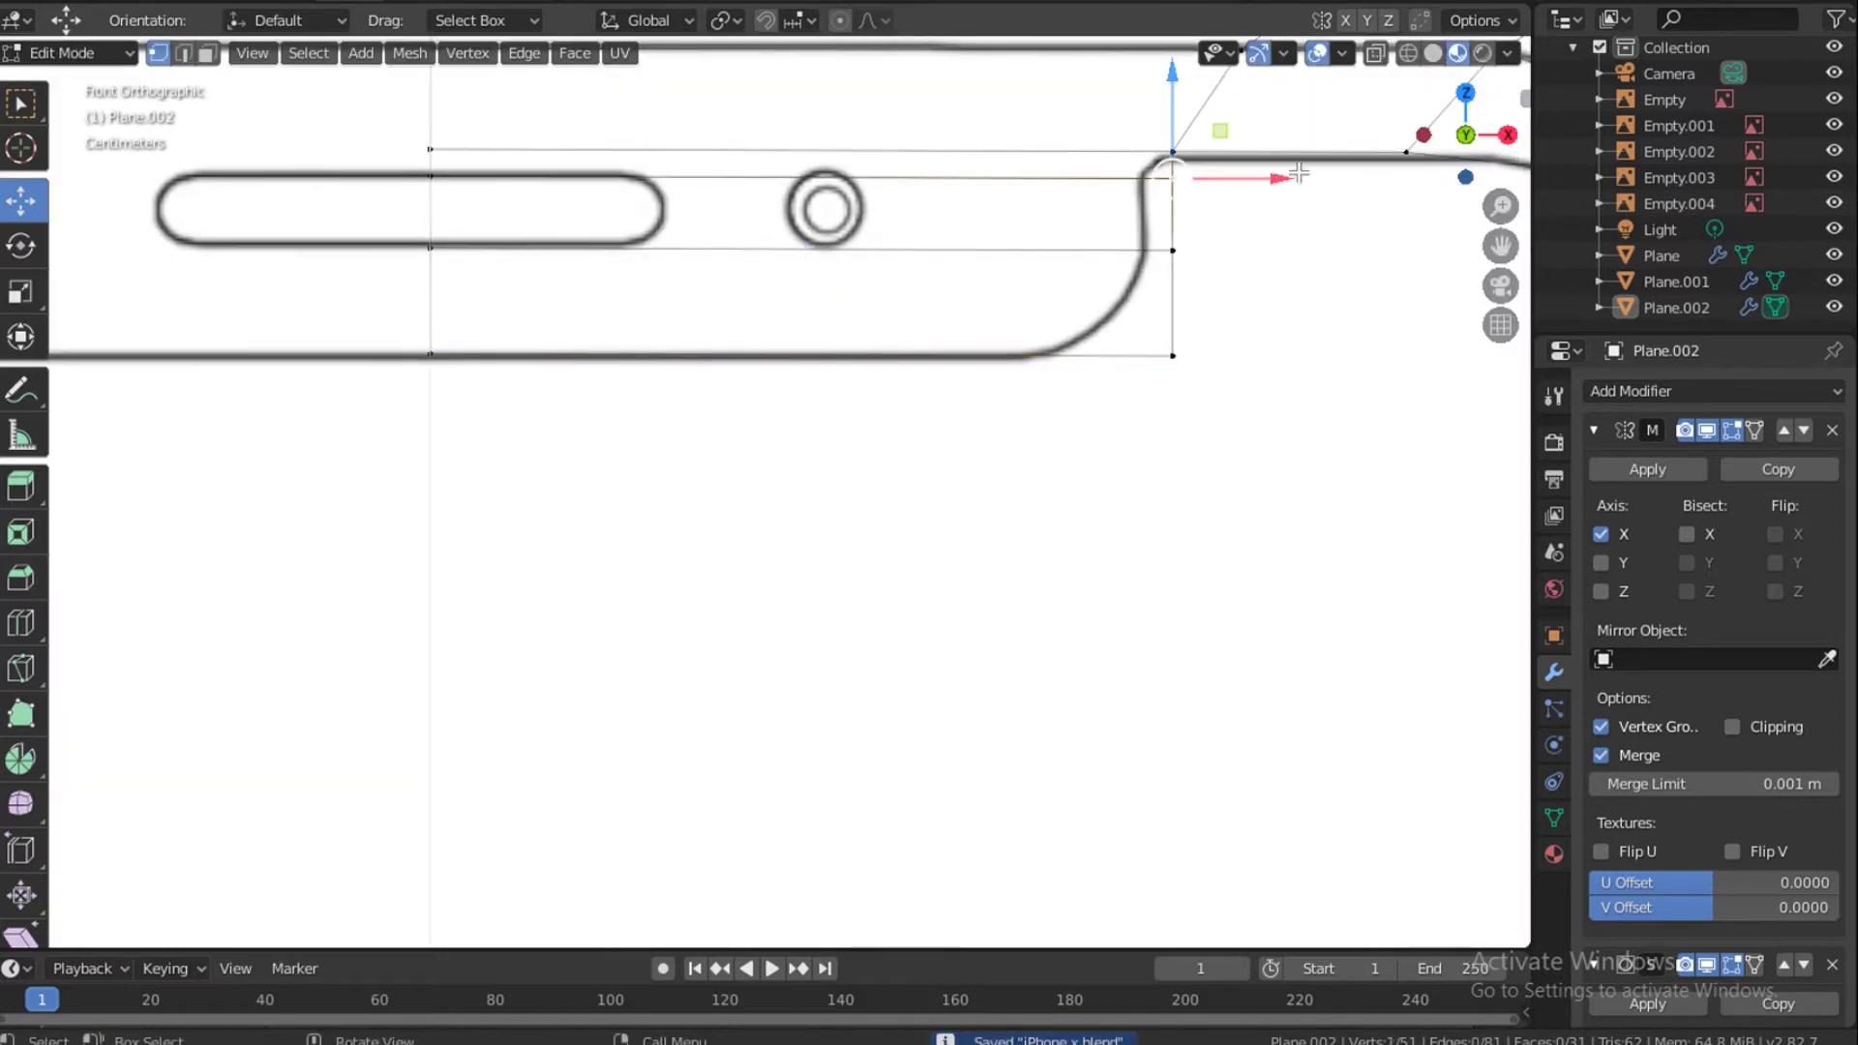
{"action": "left_click_drag", "start_coordinate": [1279, 178], "coordinate": [1241, 188]}
{"action": "left_click", "coordinate": [1174, 251]}
{"action": "left_click_drag", "start_coordinate": [1269, 255], "coordinate": [1239, 256]}
{"action": "left_click", "coordinate": [1173, 355]}
{"action": "left_click_drag", "start_coordinate": [1232, 357], "coordinate": [1107, 374]}
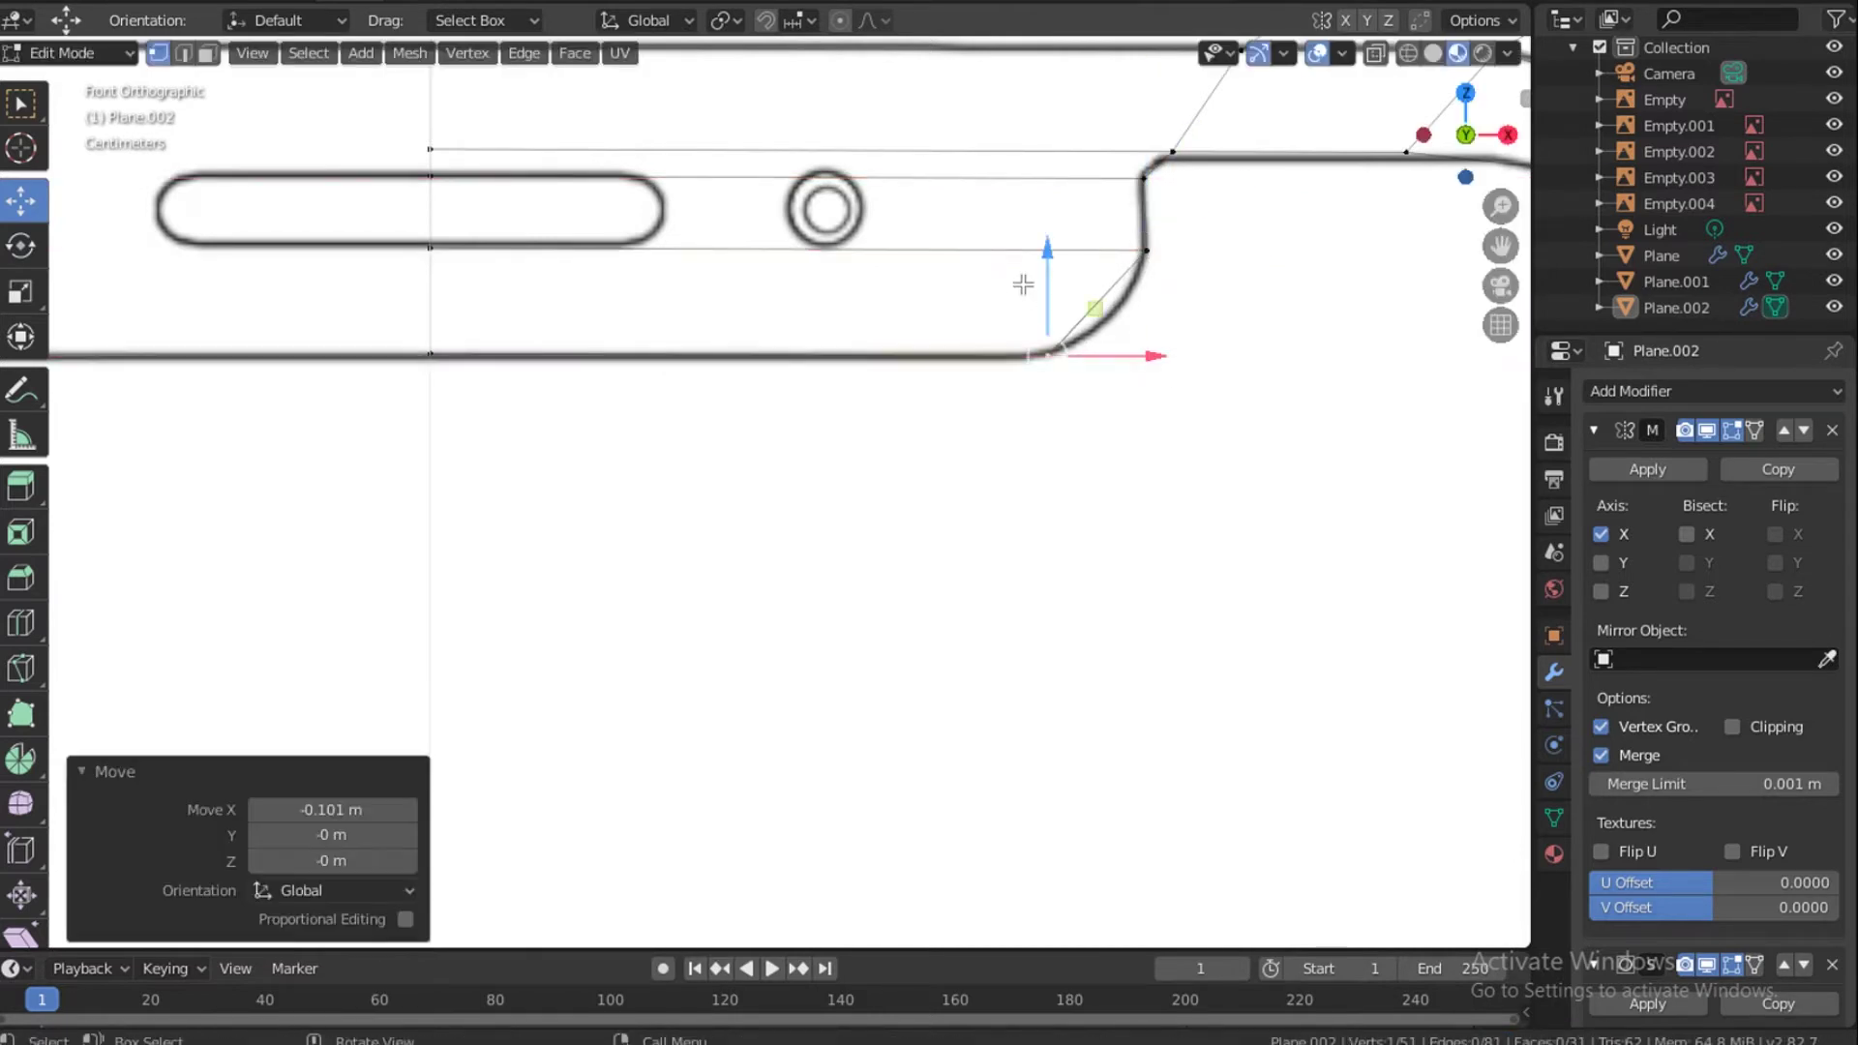
Add a loop cut with 2 cuts across the lowest strip of the notch.
{"action": "key", "text": "ctrl+r"}
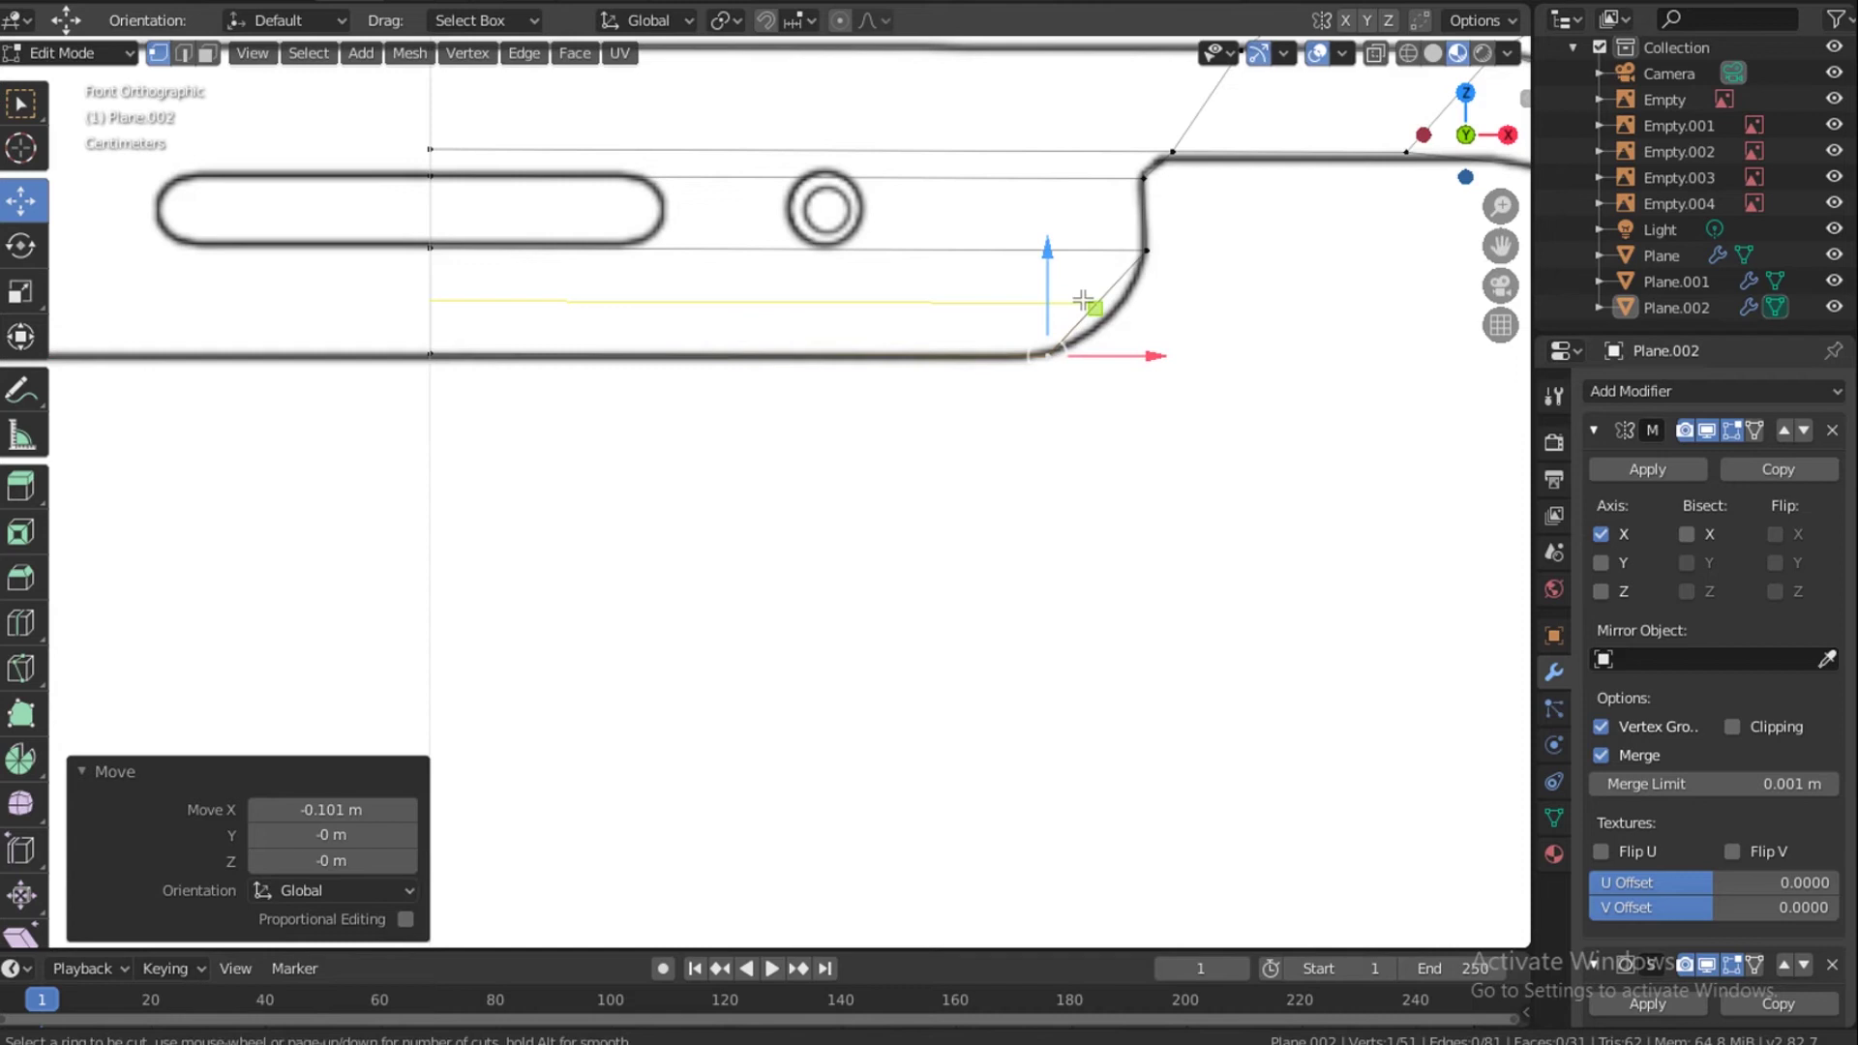
{"action": "left_click", "coordinate": [1084, 301]}
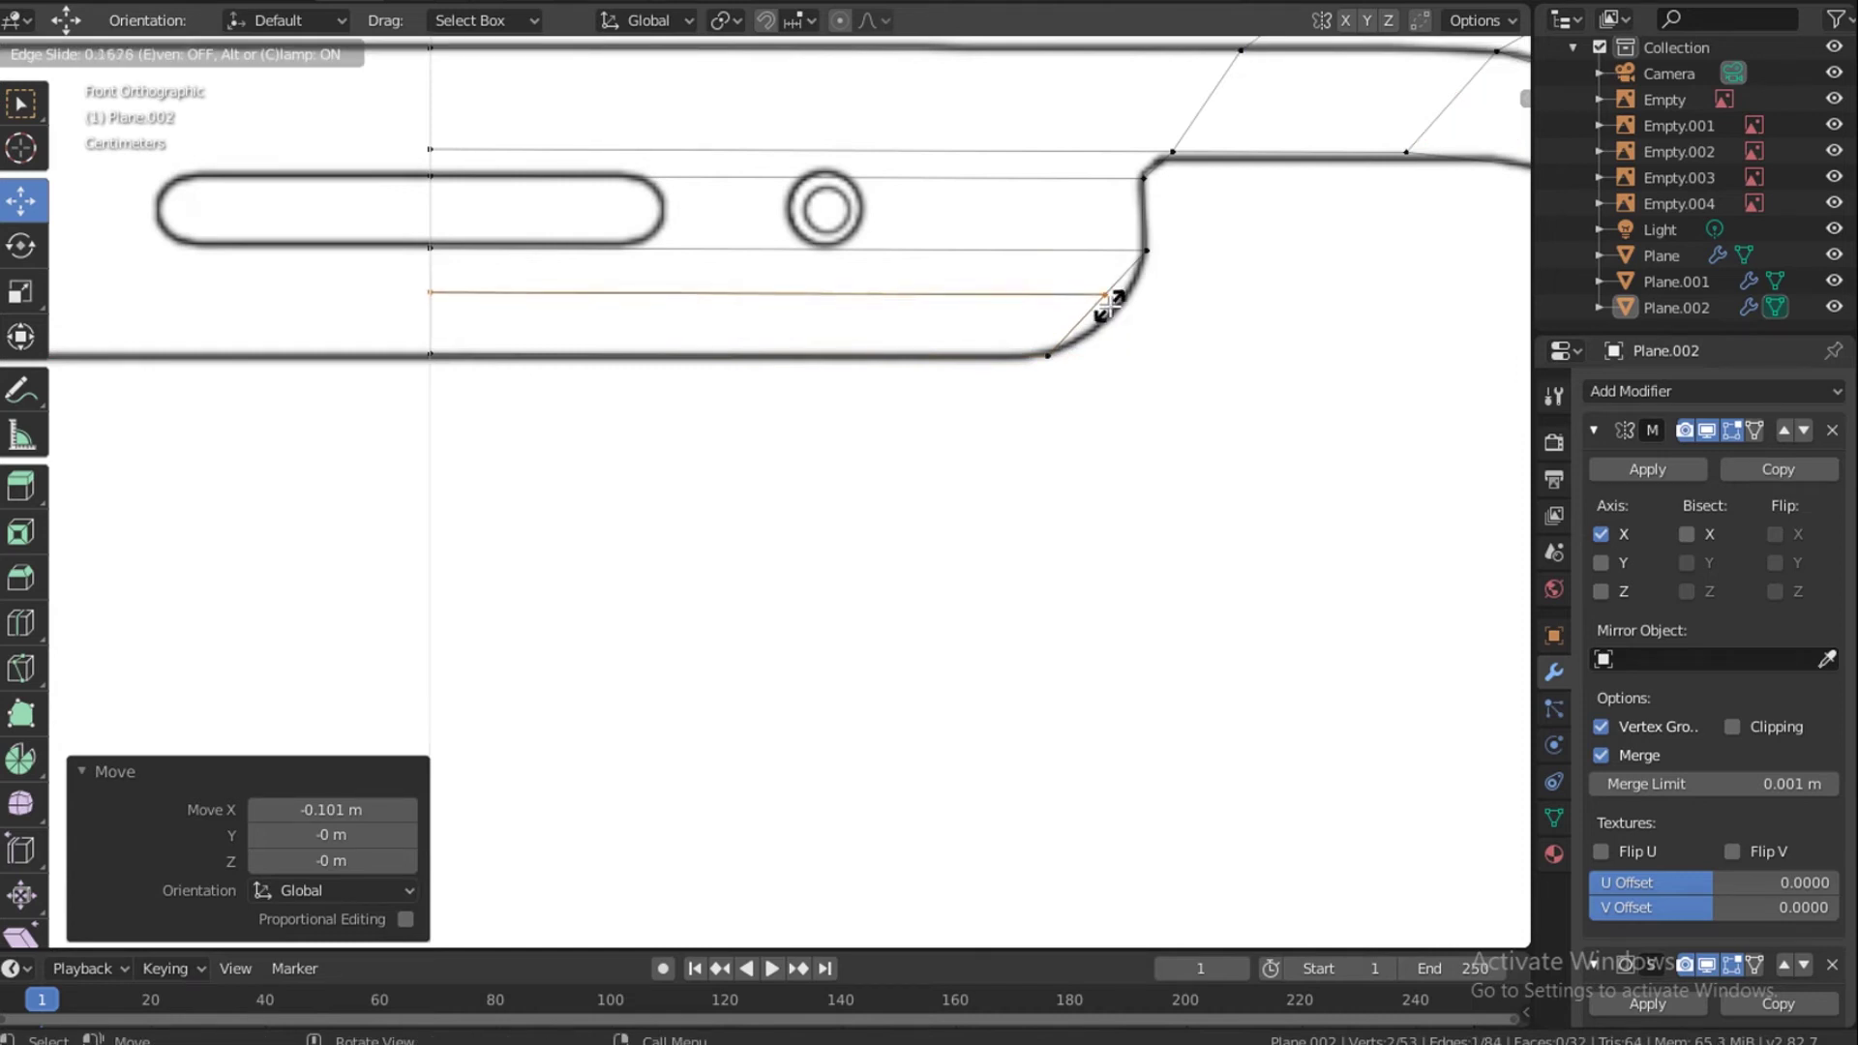
{"action": "right_click", "coordinate": [1176, 402]}
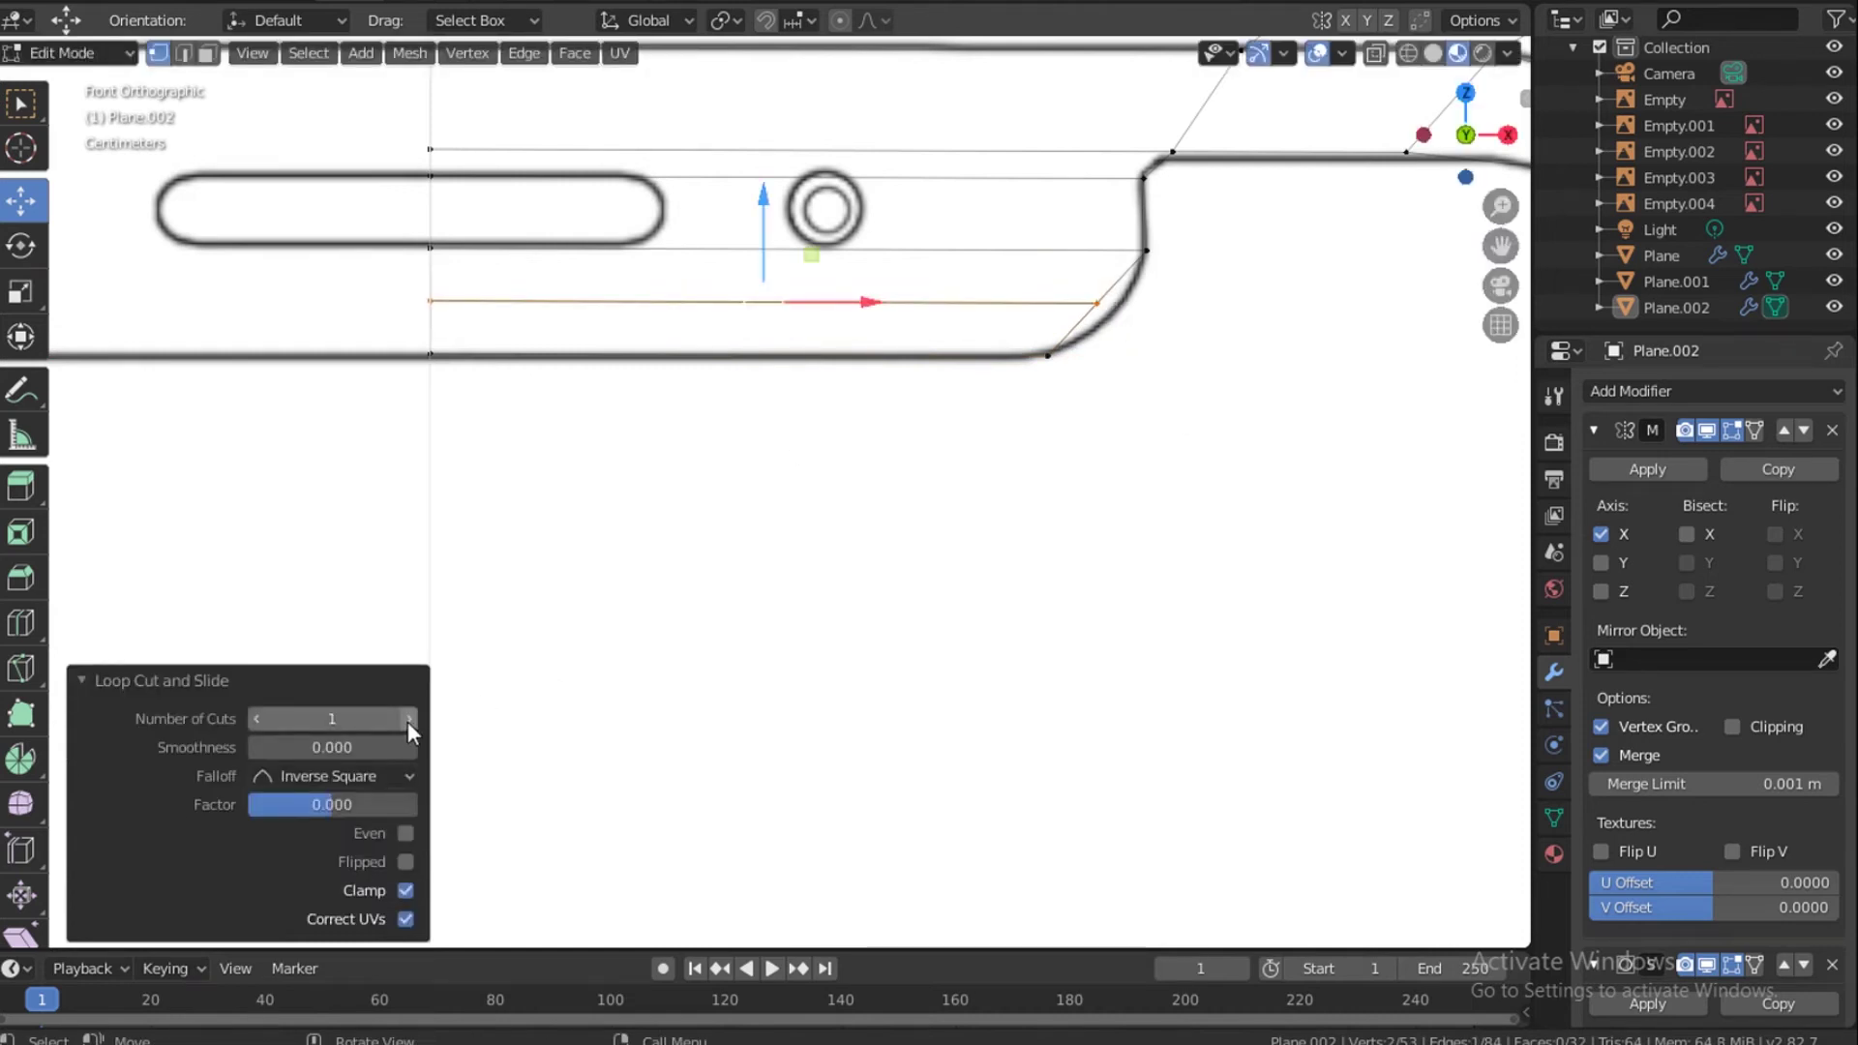
{"action": "left_click", "coordinate": [407, 718]}
{"action": "left_click", "coordinate": [1155, 315]}
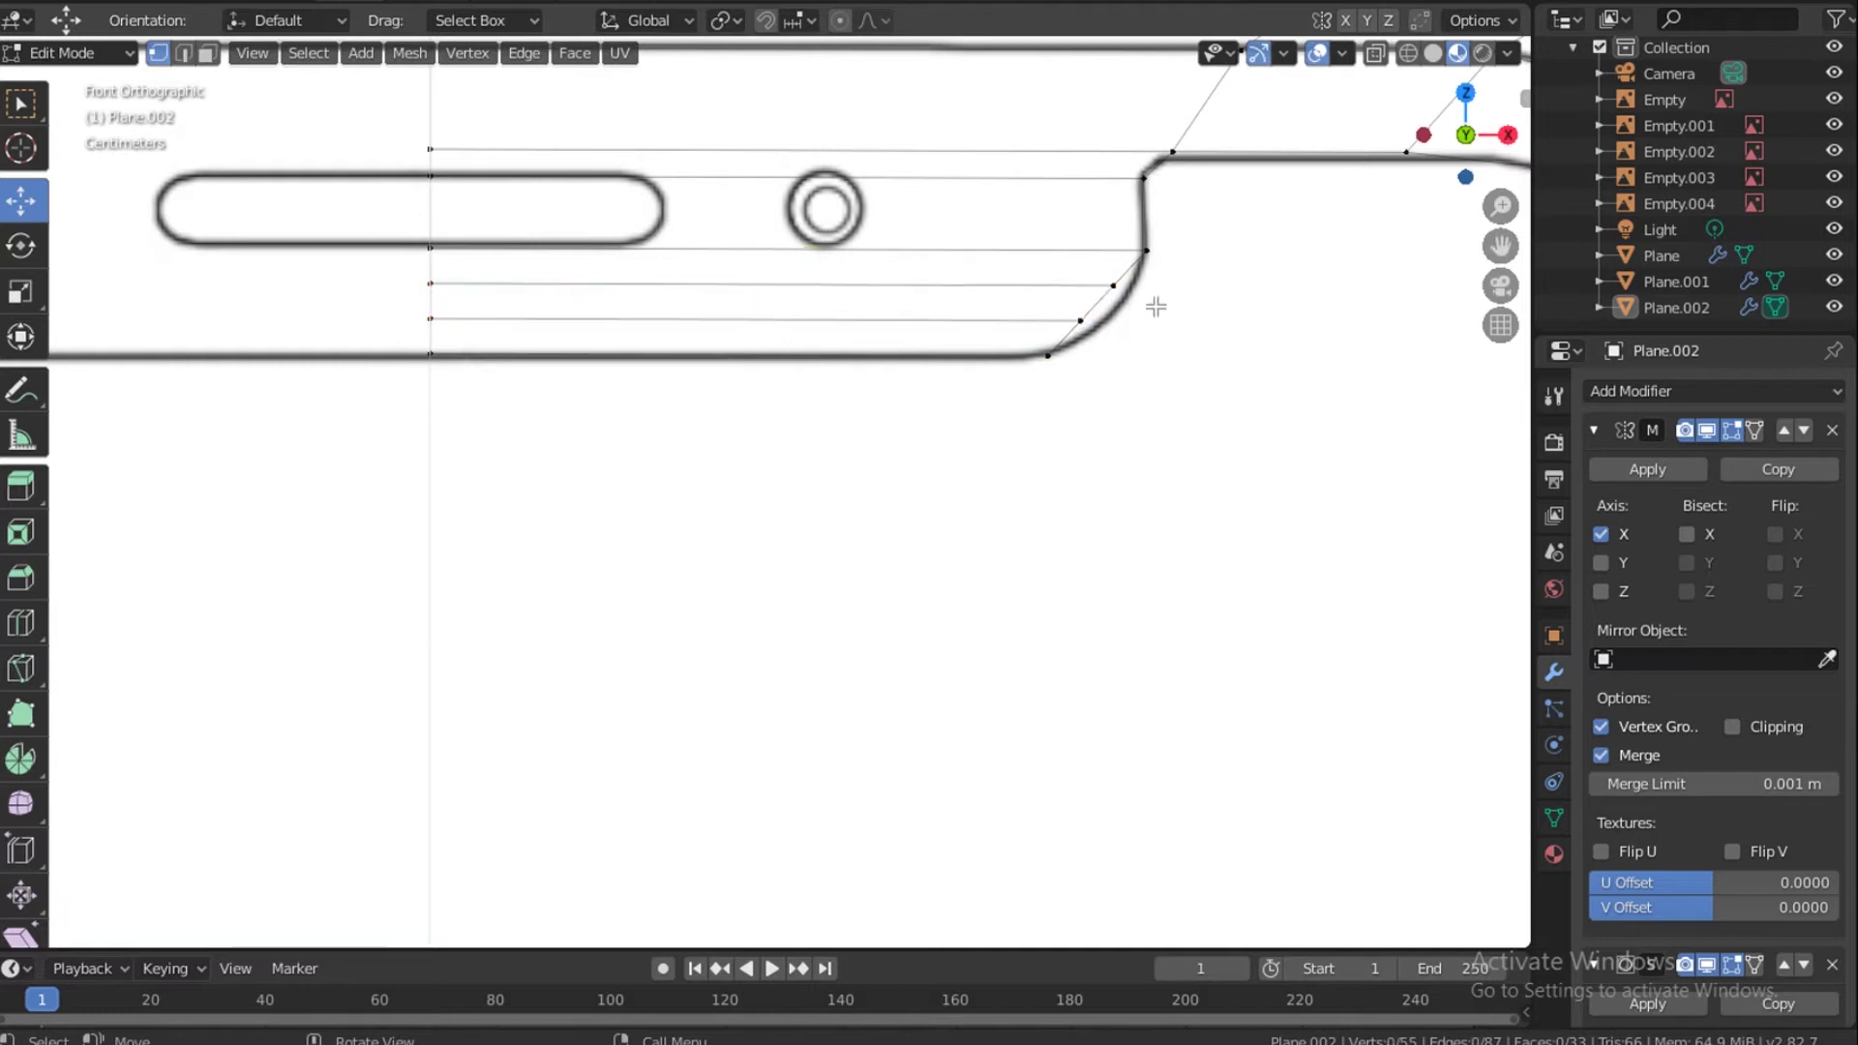
Move the two new end vertices outward along X onto the notch's rounded corner and return to Object Mode.
{"action": "left_click", "coordinate": [1181, 286]}
{"action": "left_click_drag", "start_coordinate": [1213, 280], "coordinate": [1221, 279]}
{"action": "left_click", "coordinate": [1208, 286]}
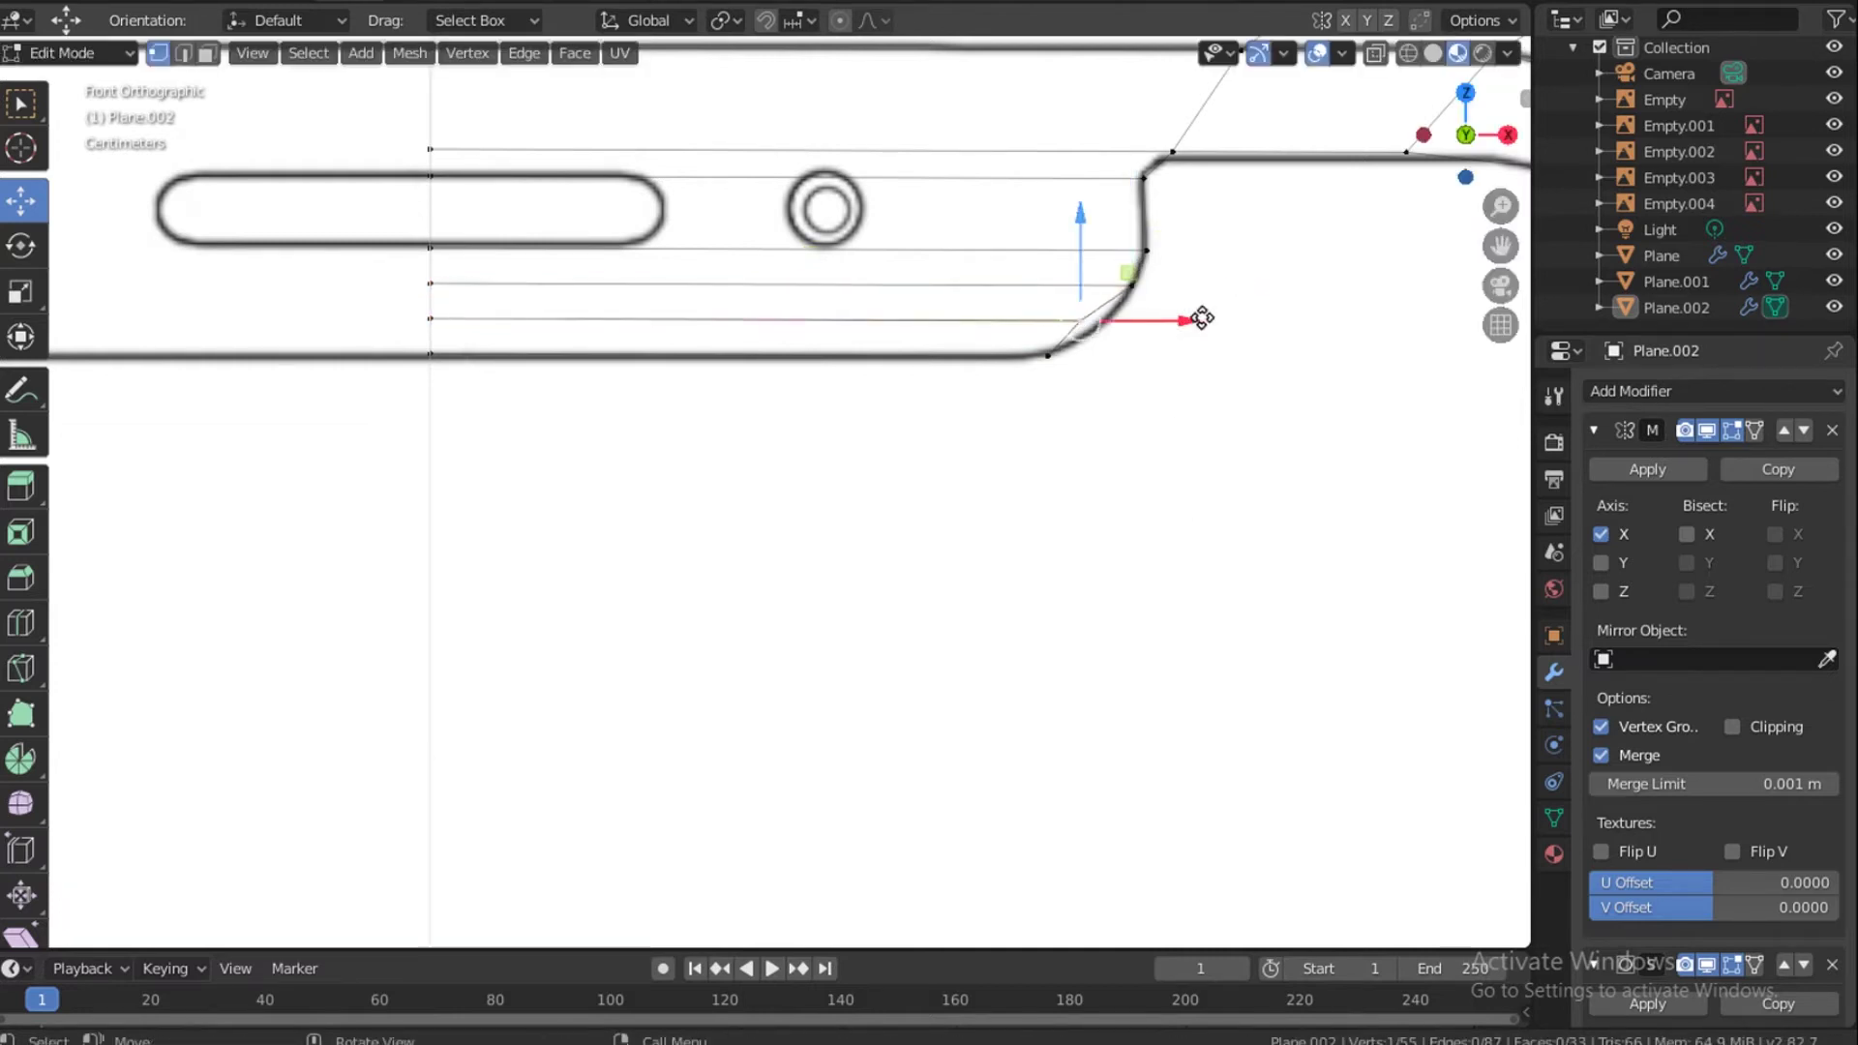
{"action": "key", "text": "Tab"}
Hide Plane and Plane.001, then select the notched frame and centre the view on it.
{"action": "scroll", "coordinate": [1175, 380], "scroll_direction": "down", "scroll_amount": 2}
{"action": "left_click_drag", "start_coordinate": [1435, 149], "coordinate": [1089, 406]}
{"action": "scroll", "coordinate": [1090, 406], "scroll_direction": "down", "scroll_amount": 3}
{"action": "left_click", "coordinate": [1835, 281]}
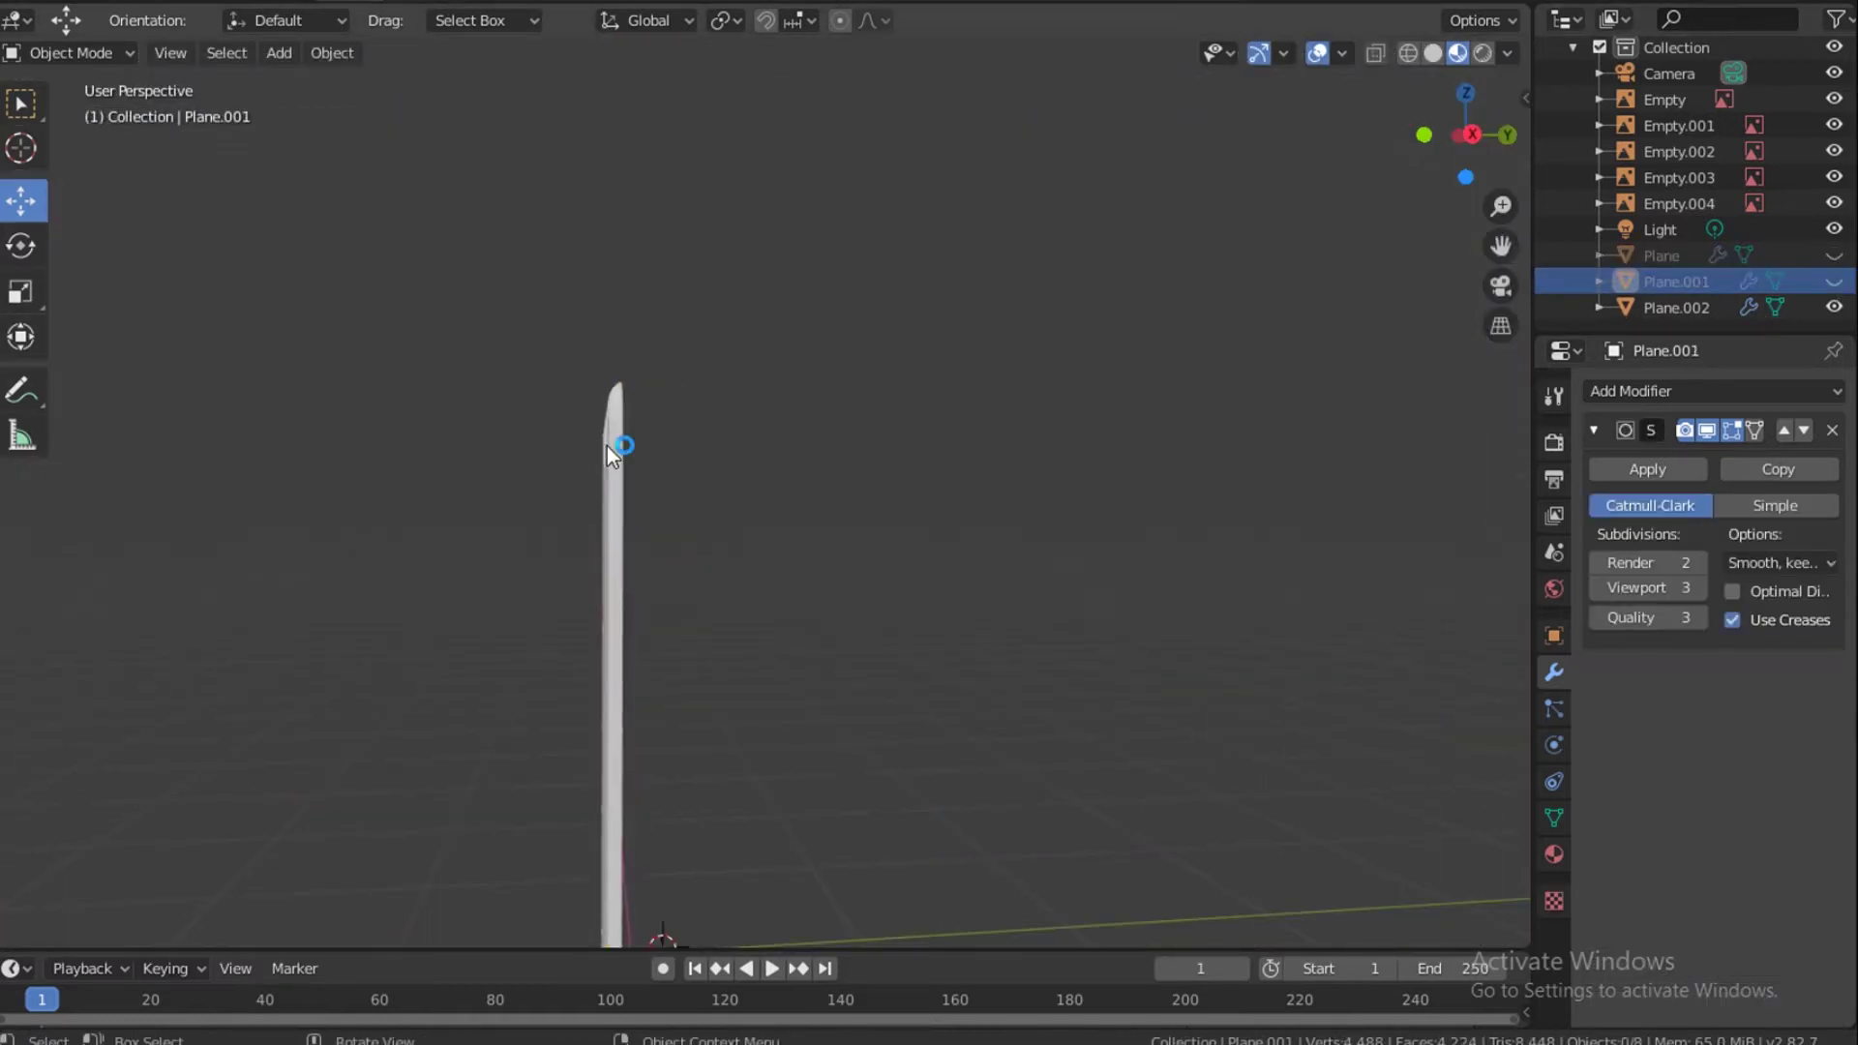
{"action": "left_click", "coordinate": [611, 445]}
{"action": "key", "text": "KP_Decimal"}
{"action": "scroll", "coordinate": [724, 445], "scroll_direction": "down", "scroll_amount": 2}
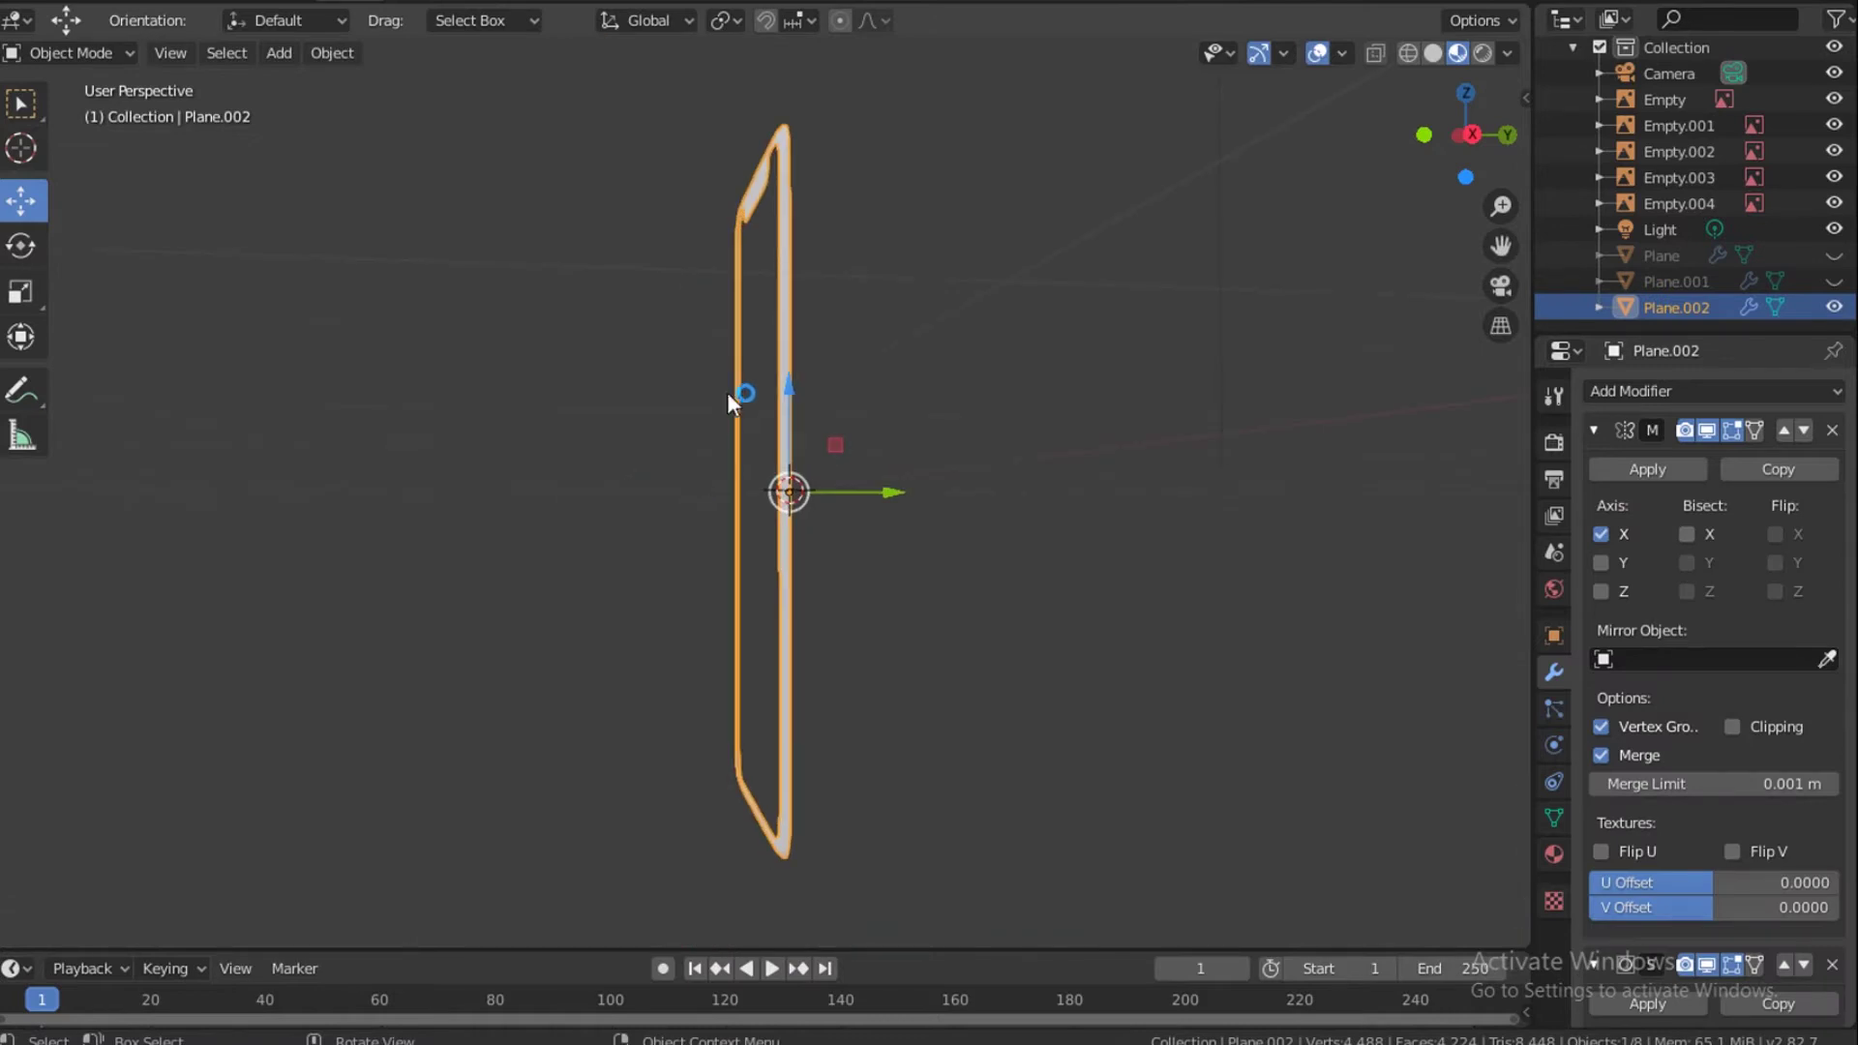
Apply the Mirror modifier on the notched frame.
{"action": "left_click_drag", "start_coordinate": [1451, 132], "coordinate": [1601, 182]}
{"action": "left_click_drag", "start_coordinate": [1360, 153], "coordinate": [1326, 157]}
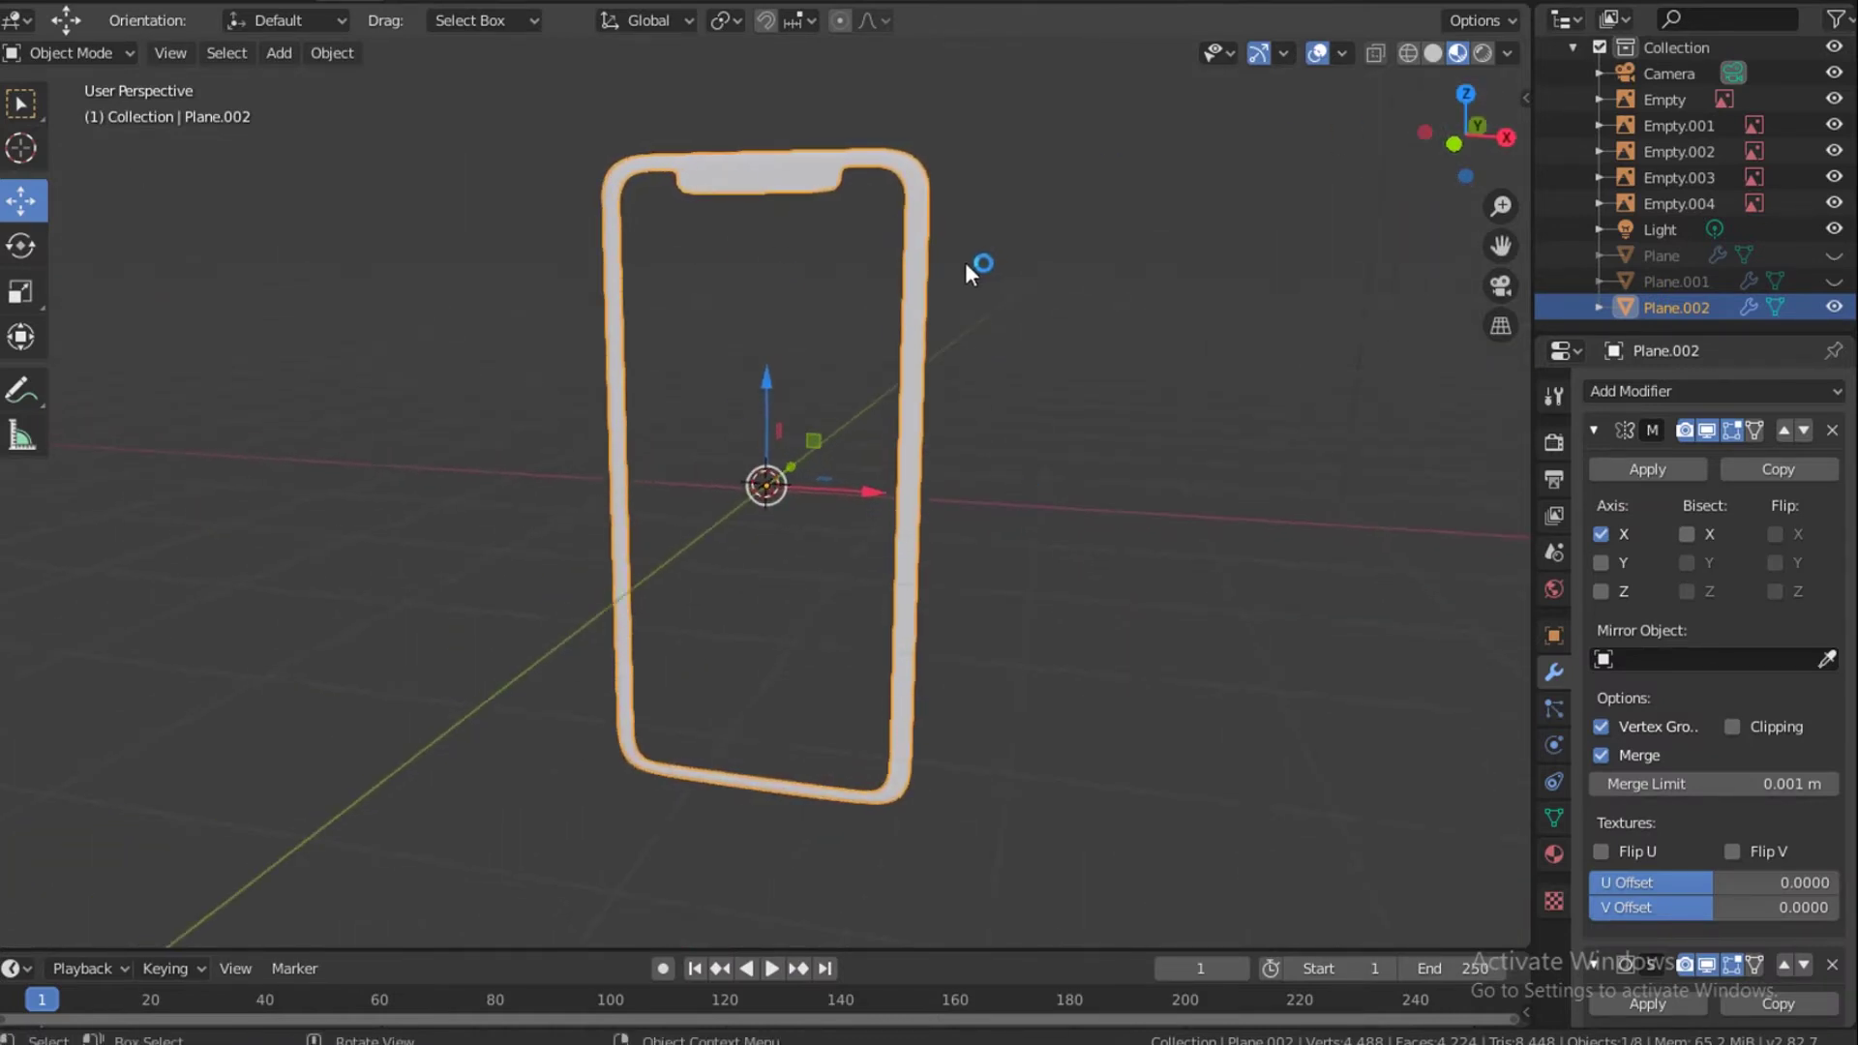
{"action": "left_click", "coordinate": [871, 252]}
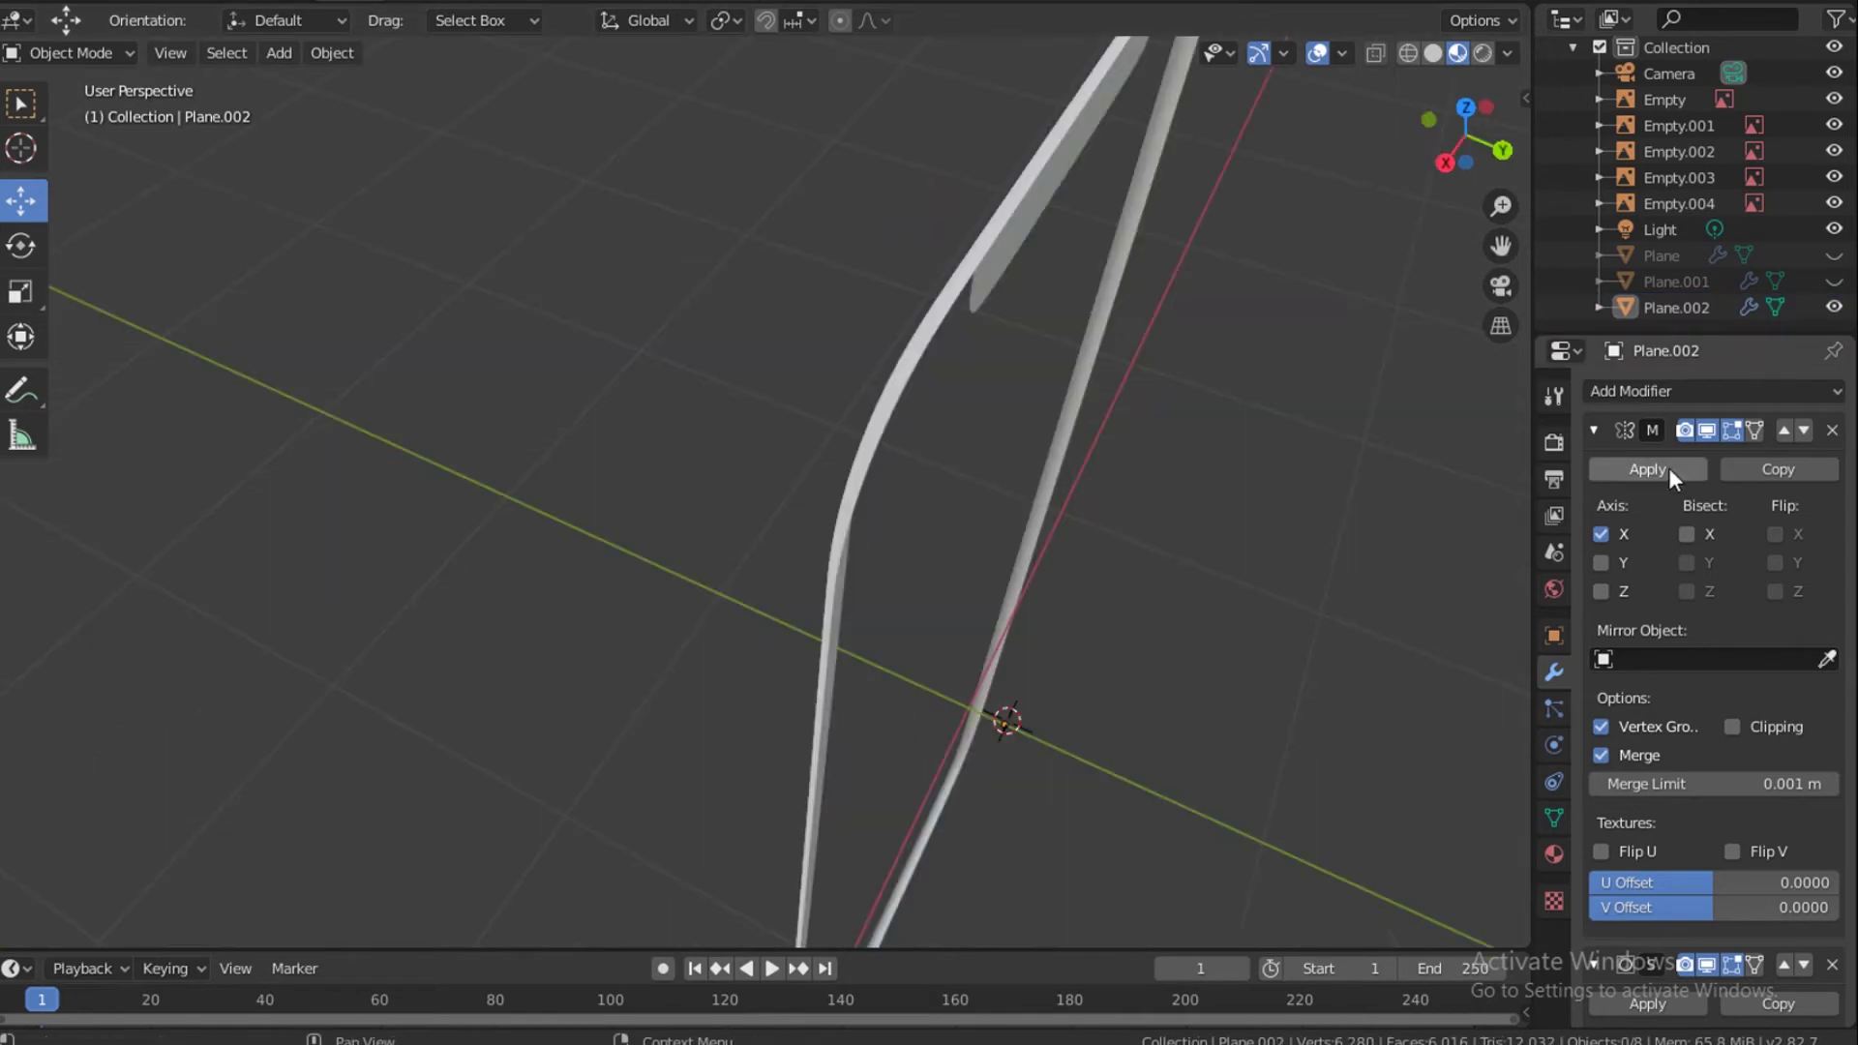
{"action": "left_click", "coordinate": [1648, 469]}
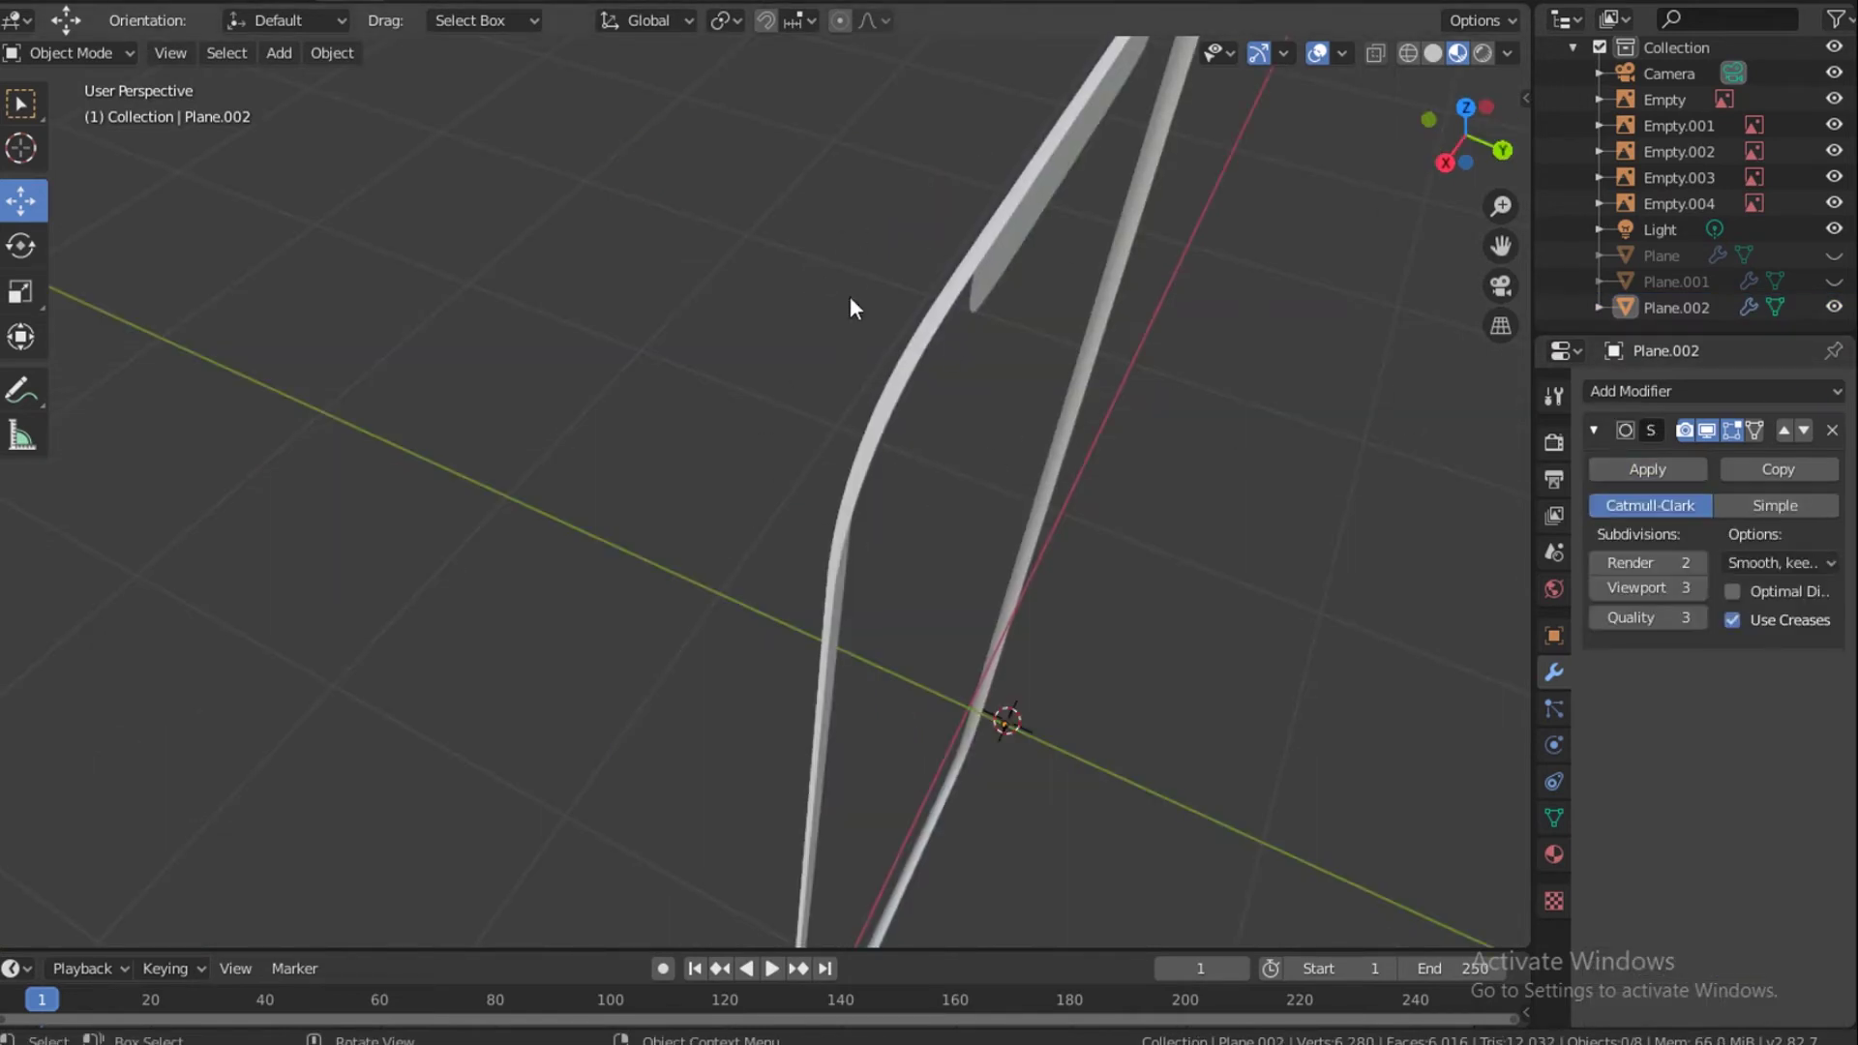
In Edit Mode, scale the edge loop running around the frame's rim to about 0.976 and return to Object Mode.
{"action": "key", "text": "Tab"}
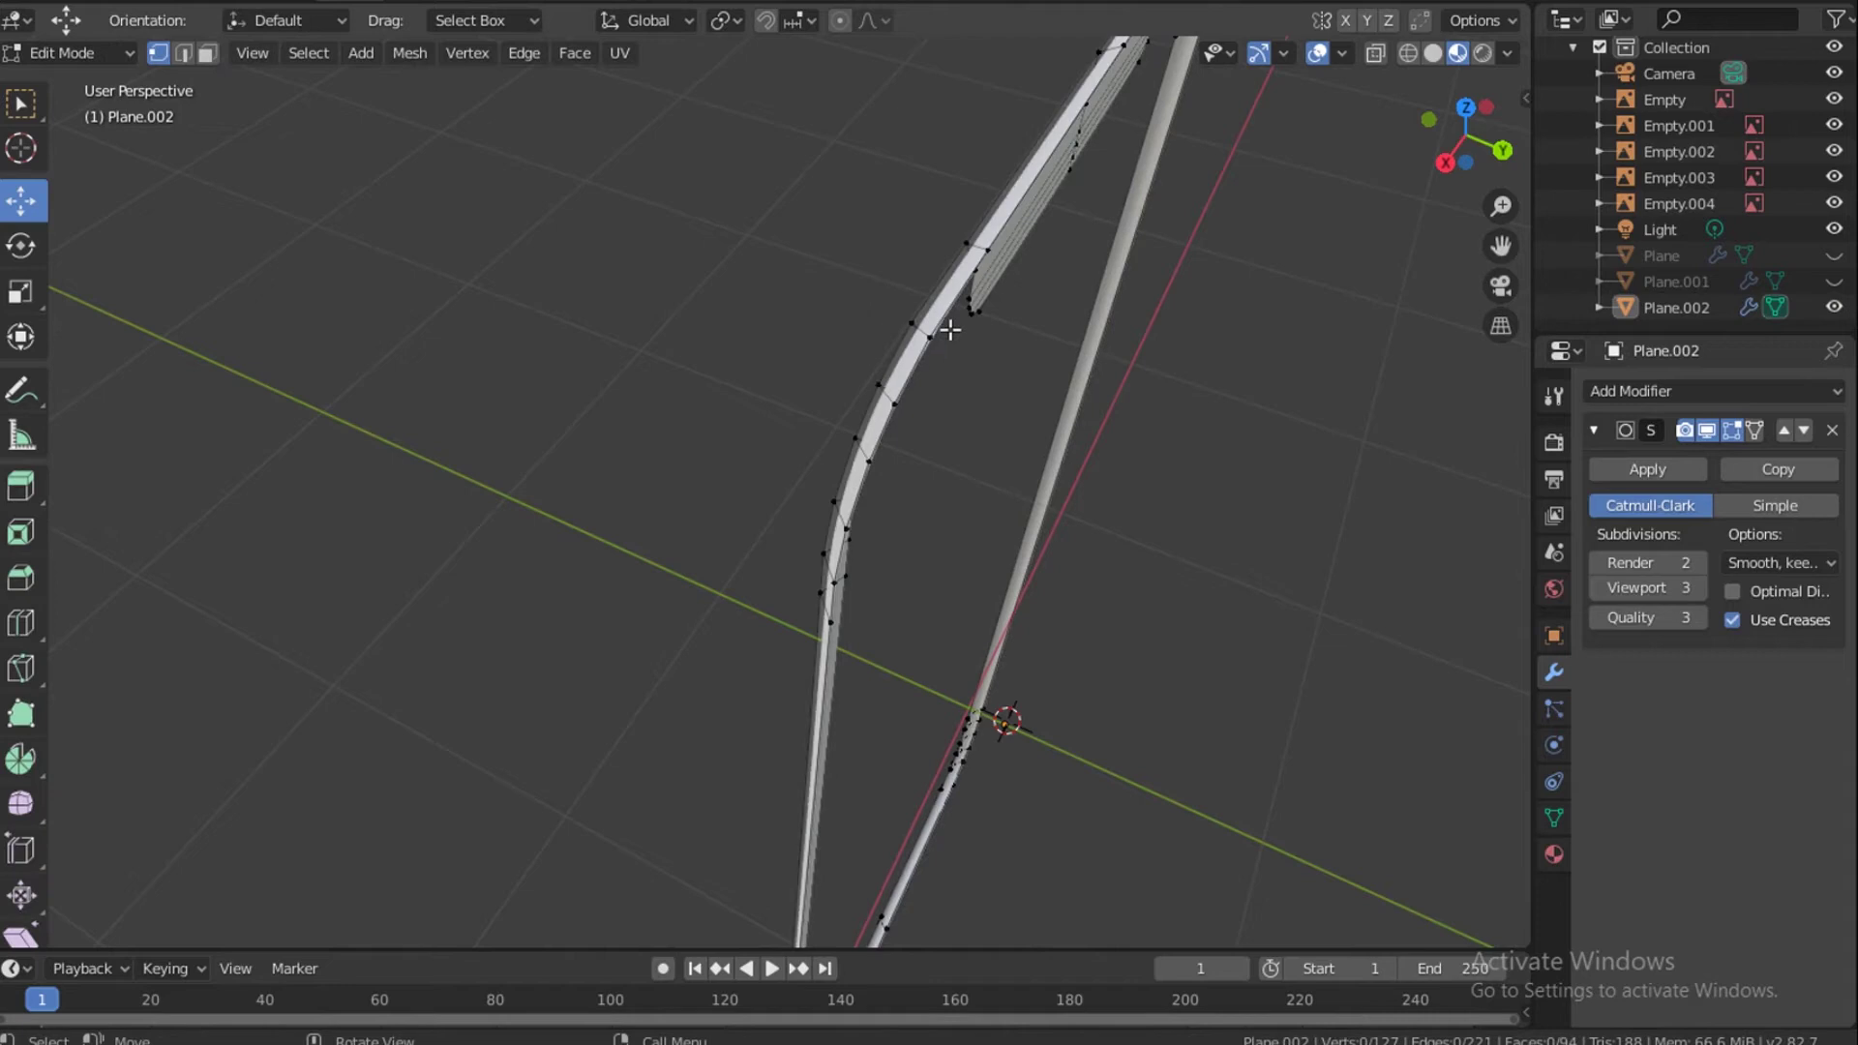
{"action": "left_click", "coordinate": [926, 358], "text": "alt"}
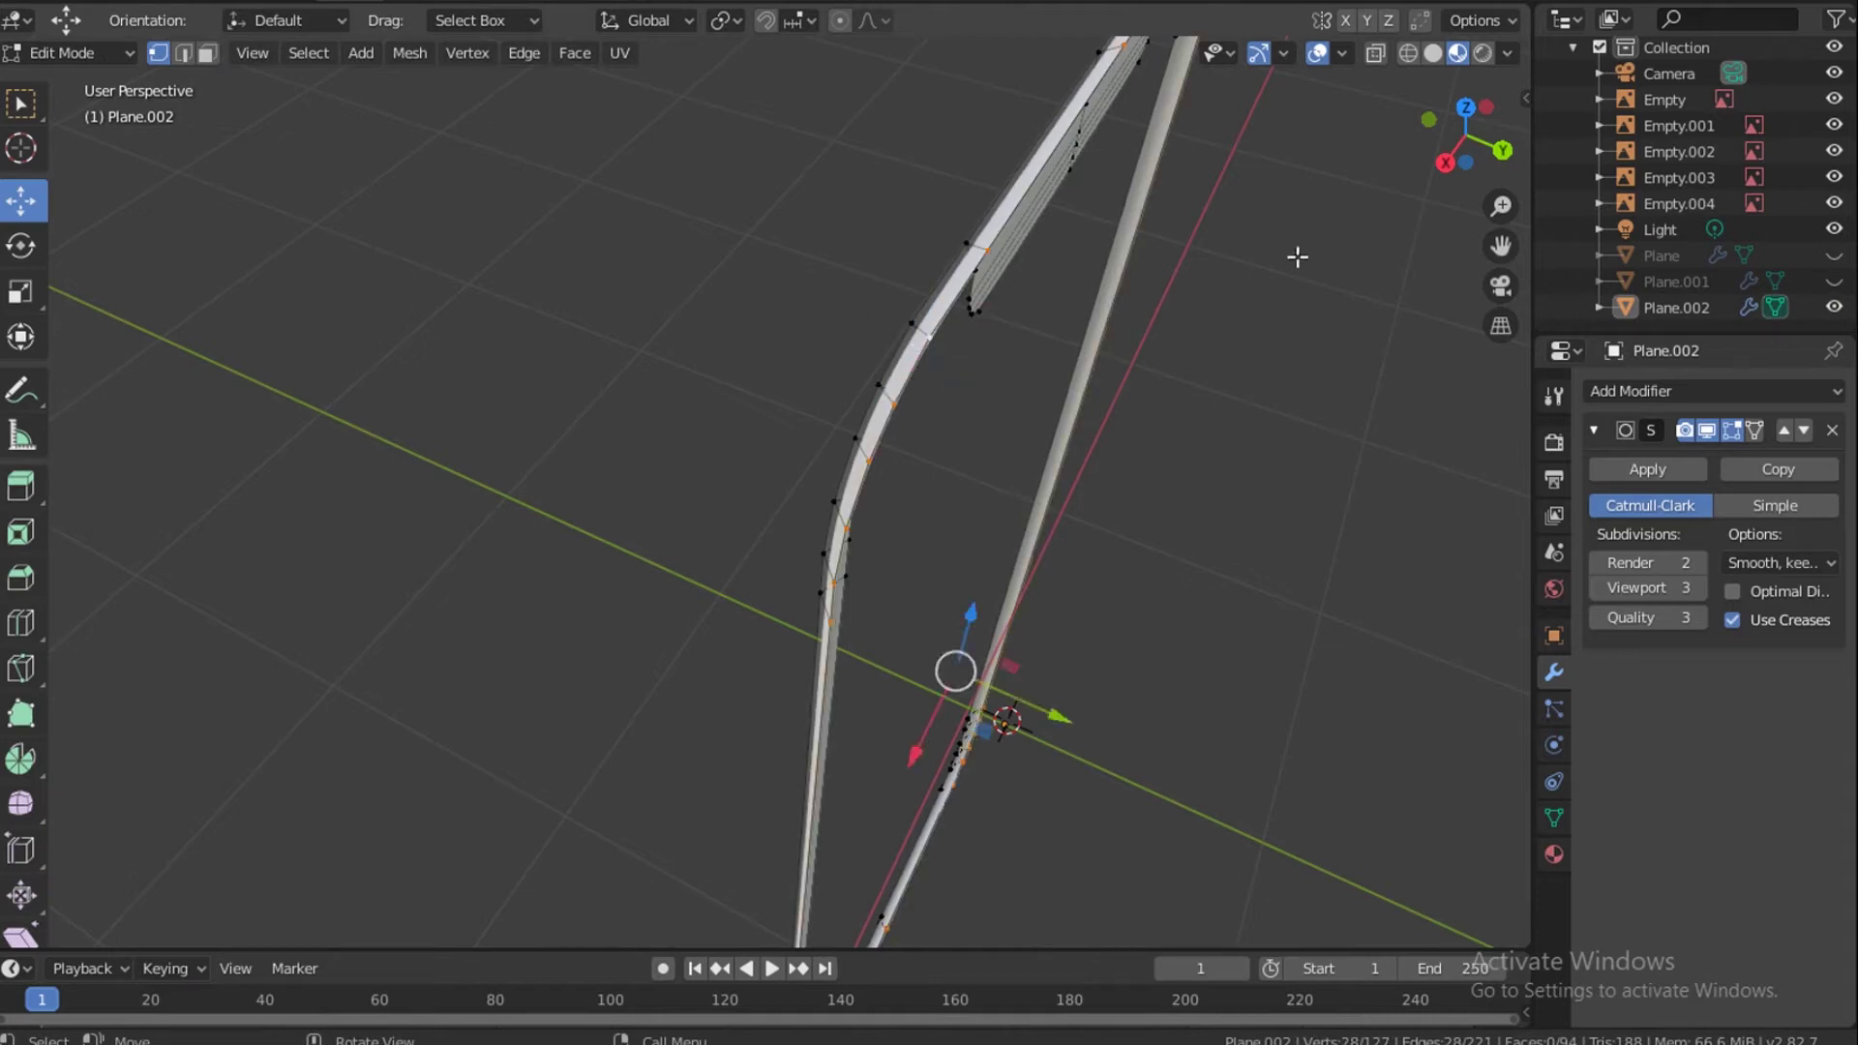
{"action": "key", "text": "s"}
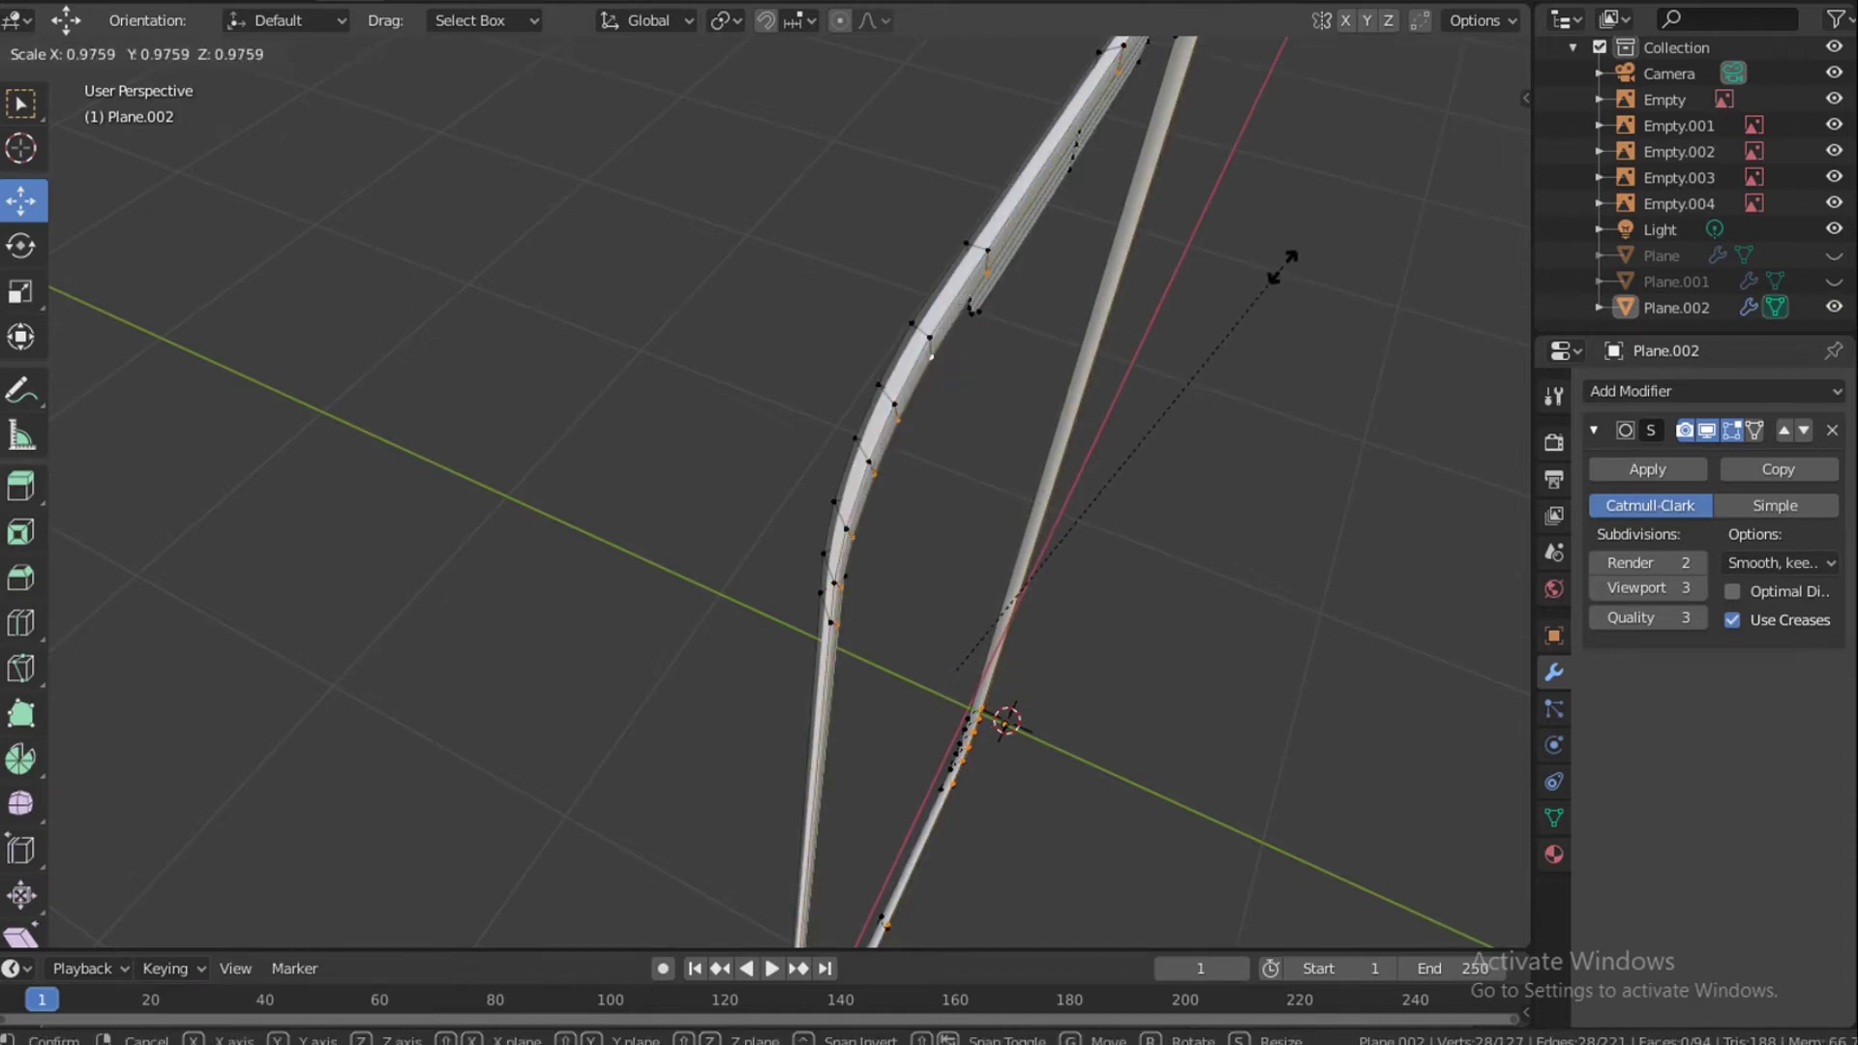
{"action": "left_click", "coordinate": [1282, 268]}
{"action": "middle_click_drag", "start_coordinate": [1282, 268], "coordinate": [1189, 439]}
{"action": "left_click", "coordinate": [1179, 447]}
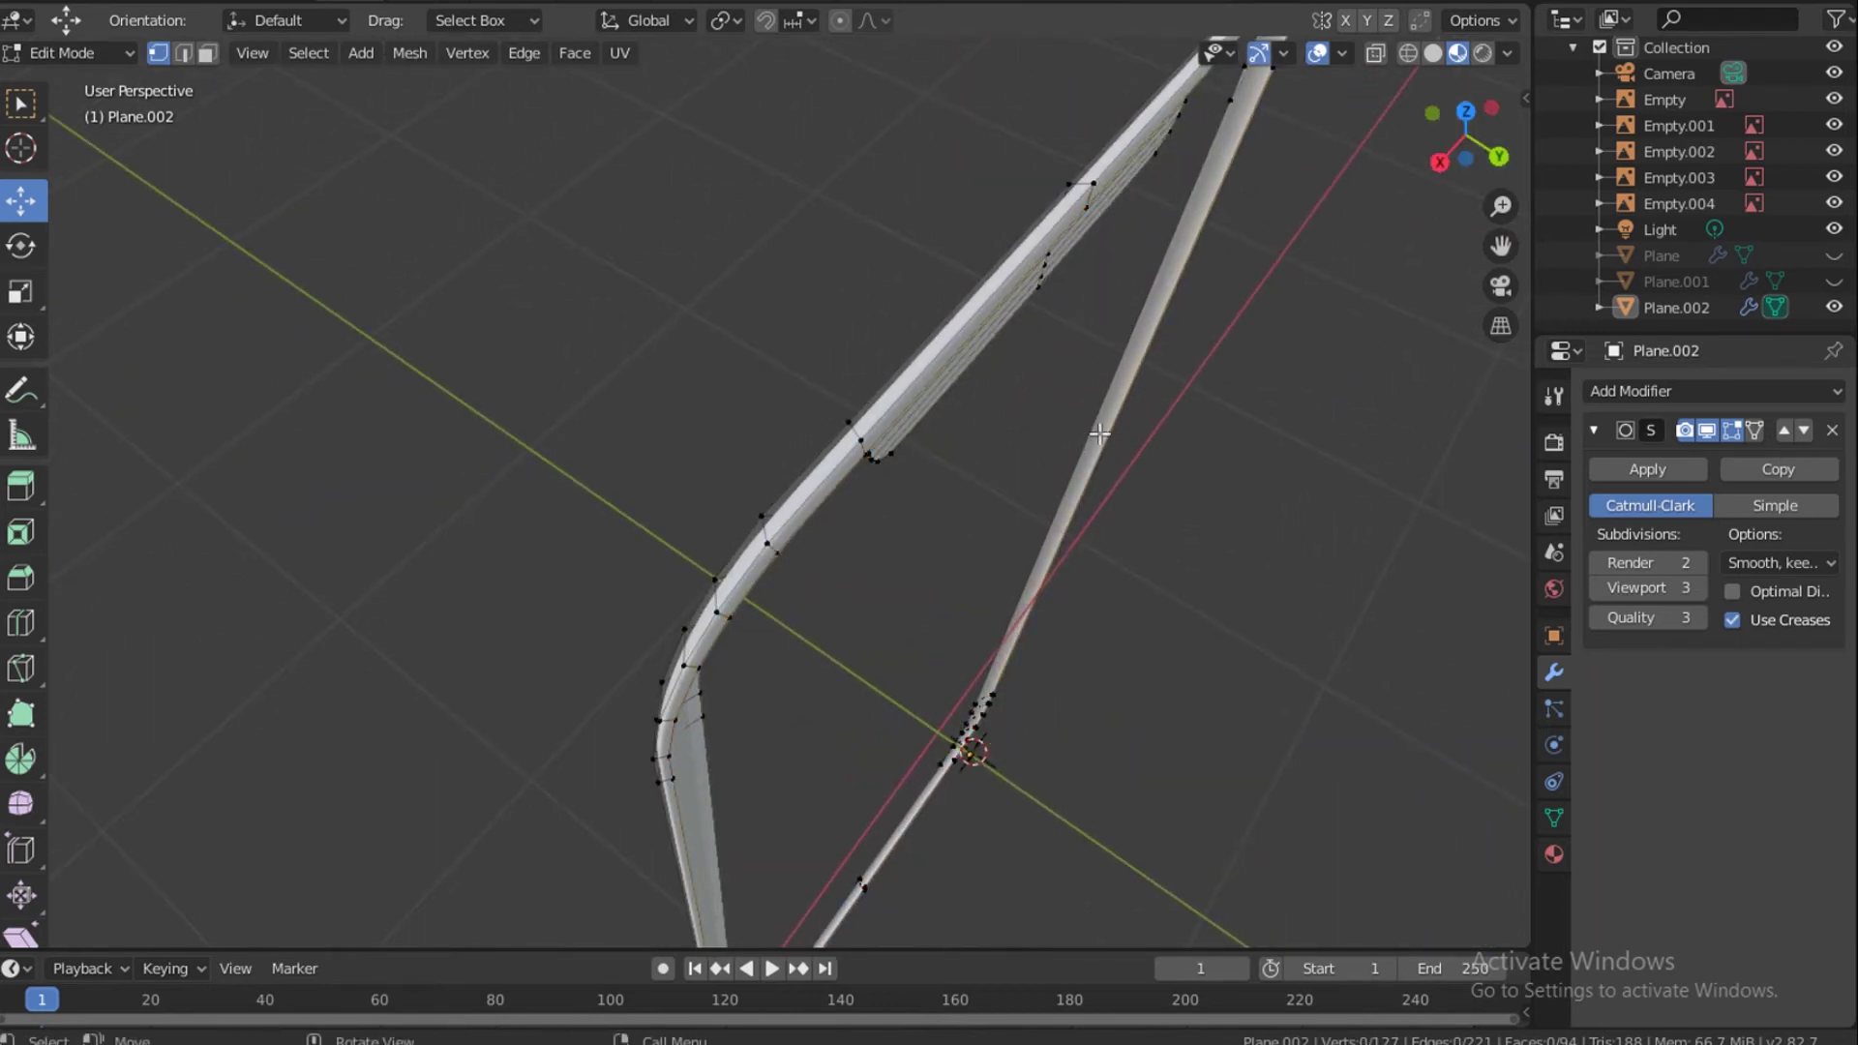
{"action": "key", "text": "Tab"}
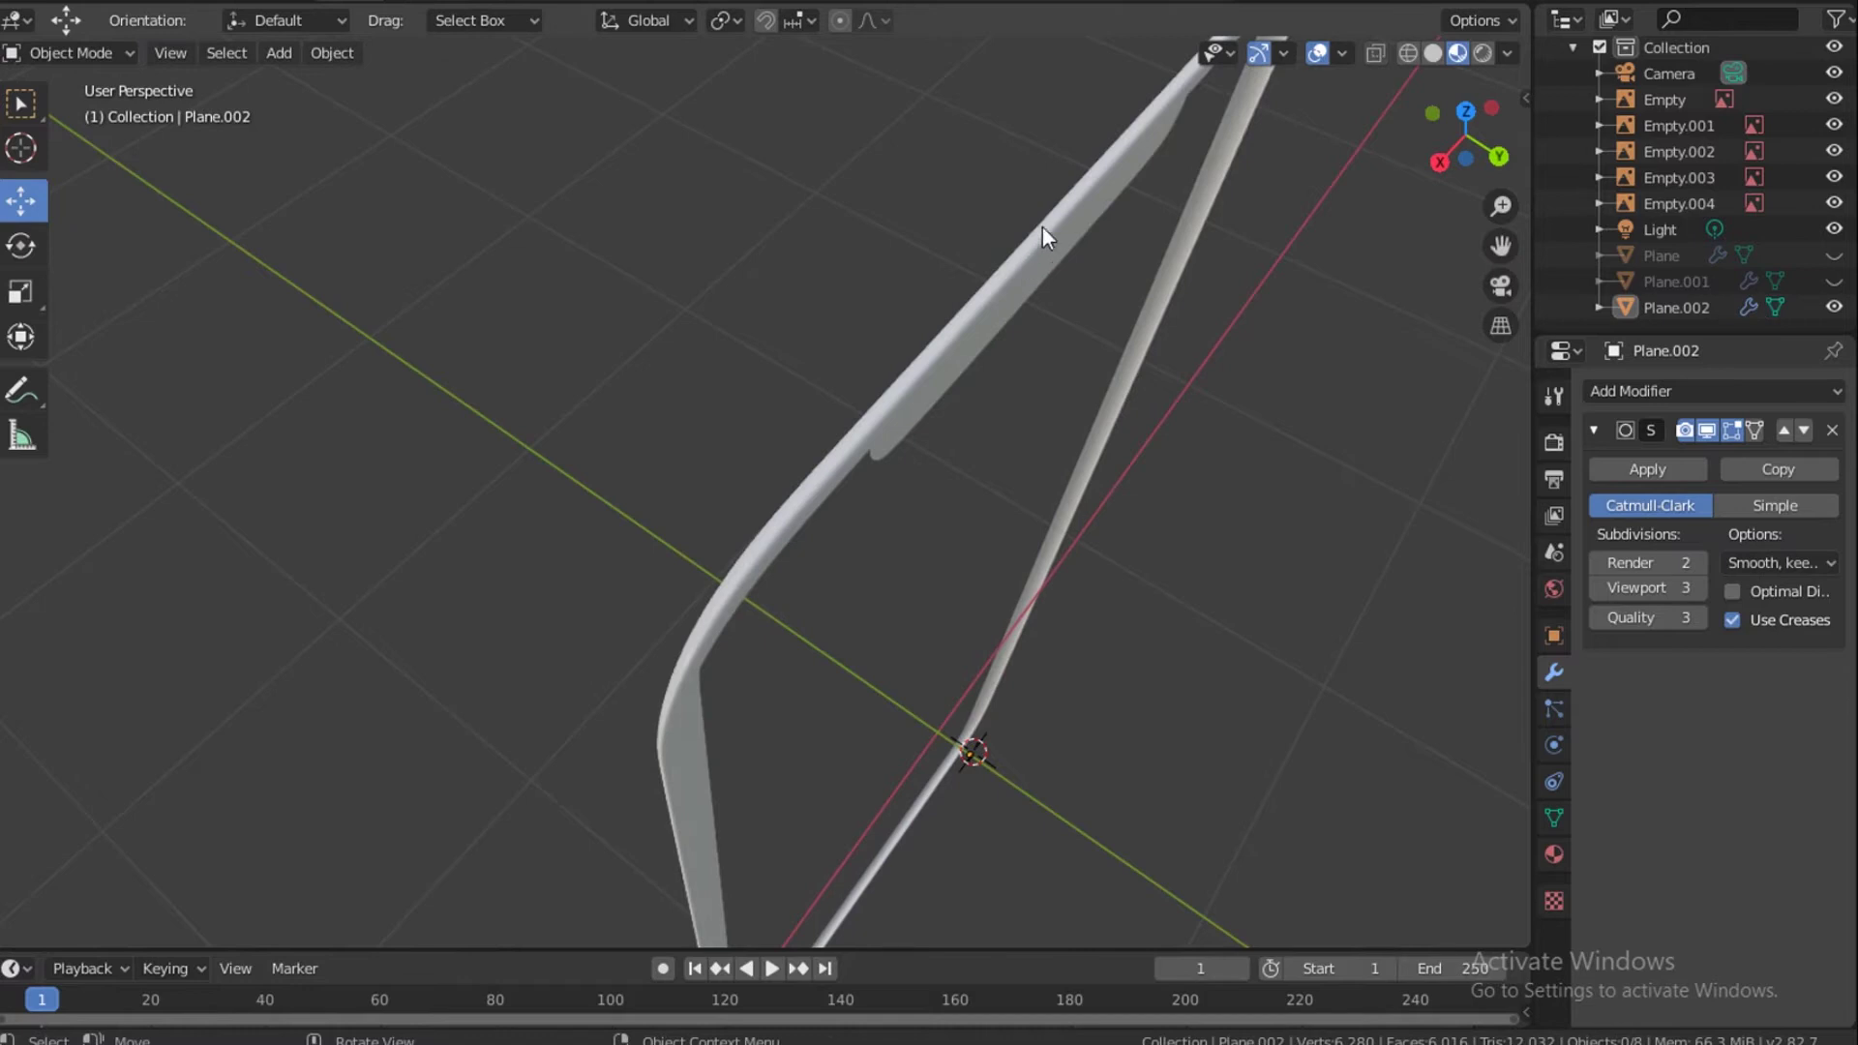
In Edit Mode, extrude the edge loop around the frame's inner opening, notch included, and offset it about -0.0276 m along Y.
{"action": "left_click_drag", "start_coordinate": [1433, 136], "coordinate": [1351, 94]}
{"action": "scroll", "coordinate": [1200, 172], "scroll_direction": "down", "scroll_amount": 2}
{"action": "left_click", "coordinate": [1200, 172]}
{"action": "key", "text": "Tab"}
{"action": "left_click", "coordinate": [1200, 172], "text": "alt"}
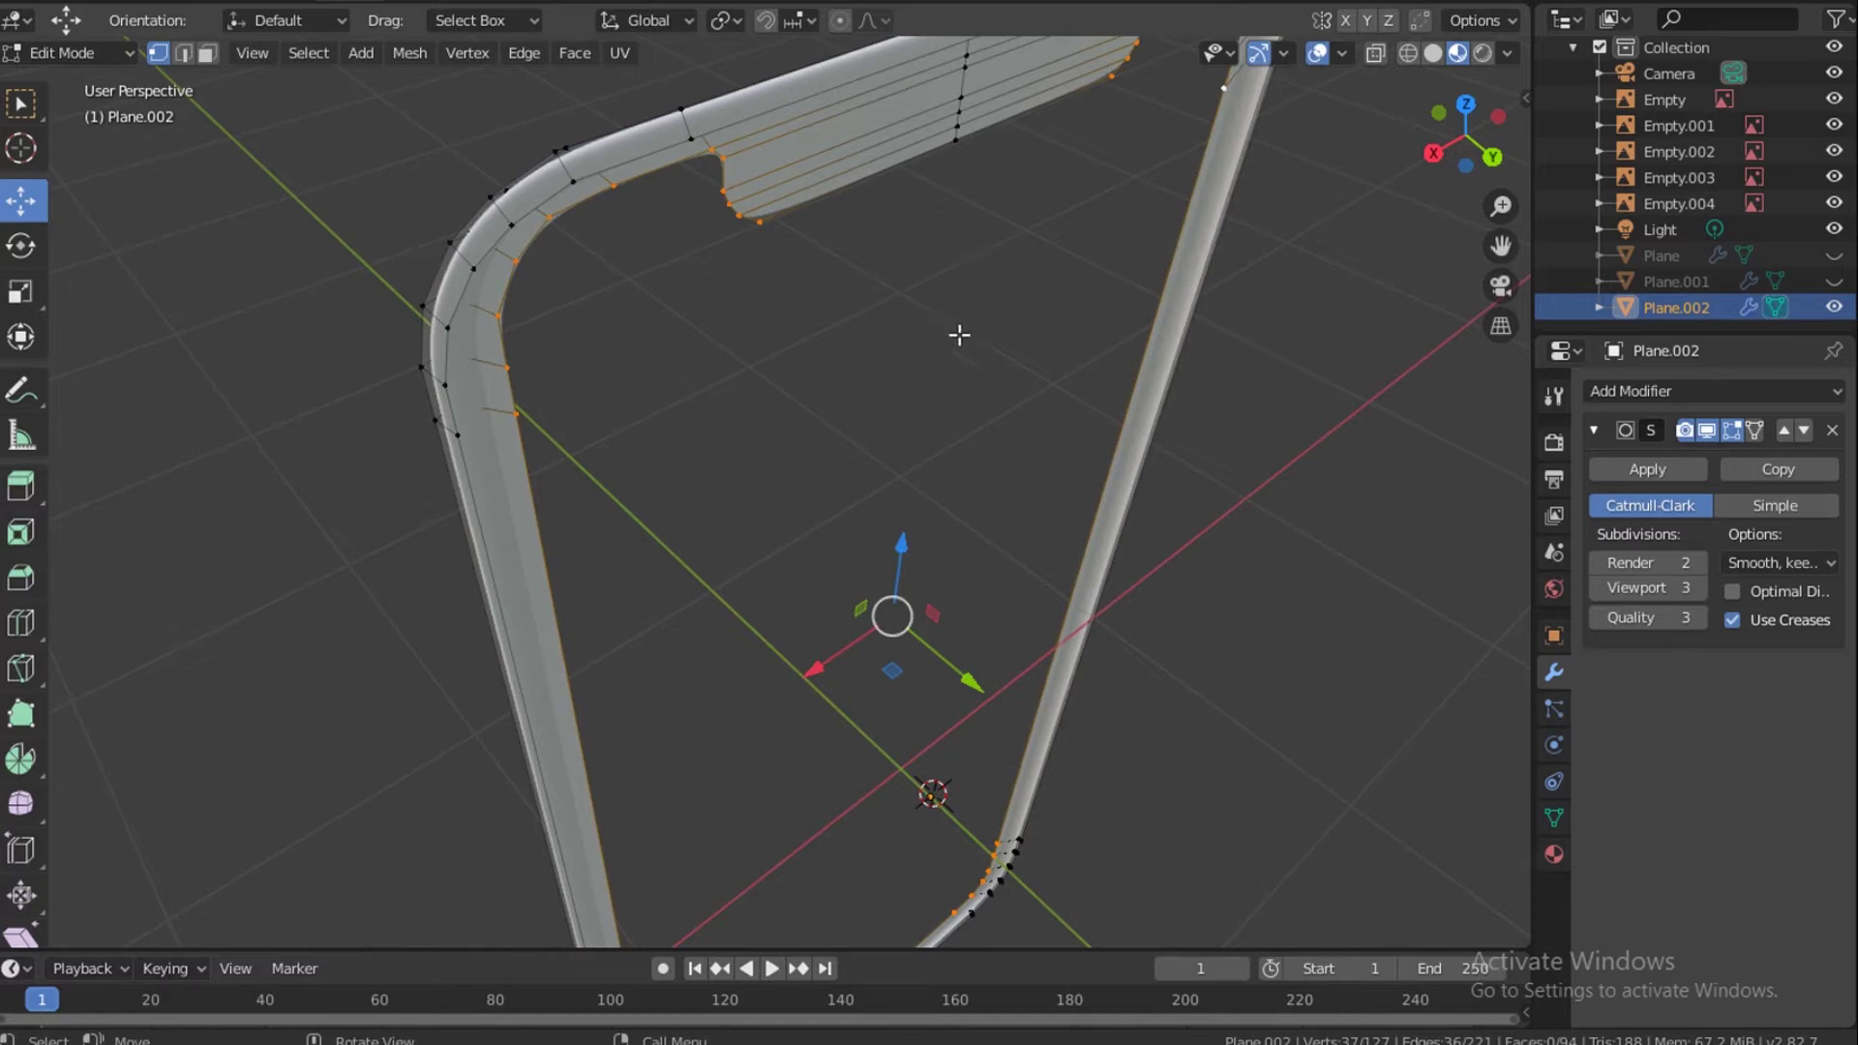
{"action": "key", "text": "e"}
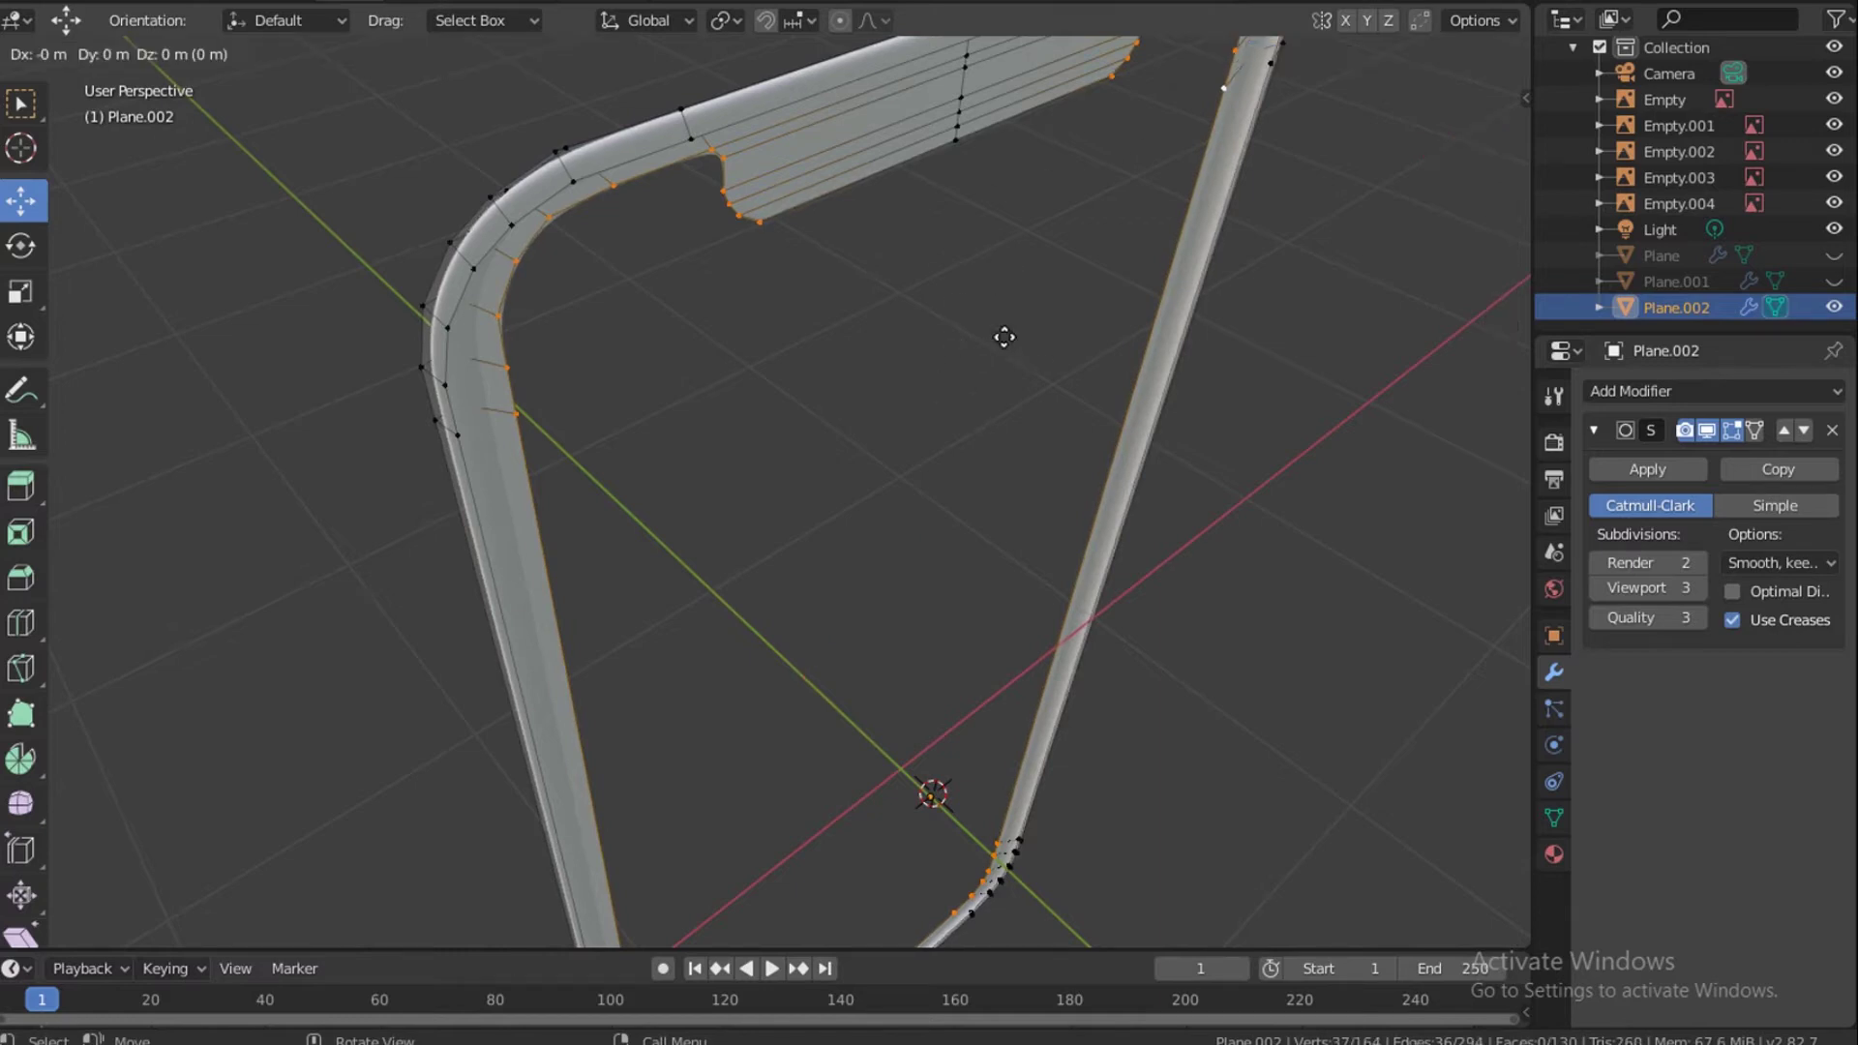
{"action": "key", "text": "y"}
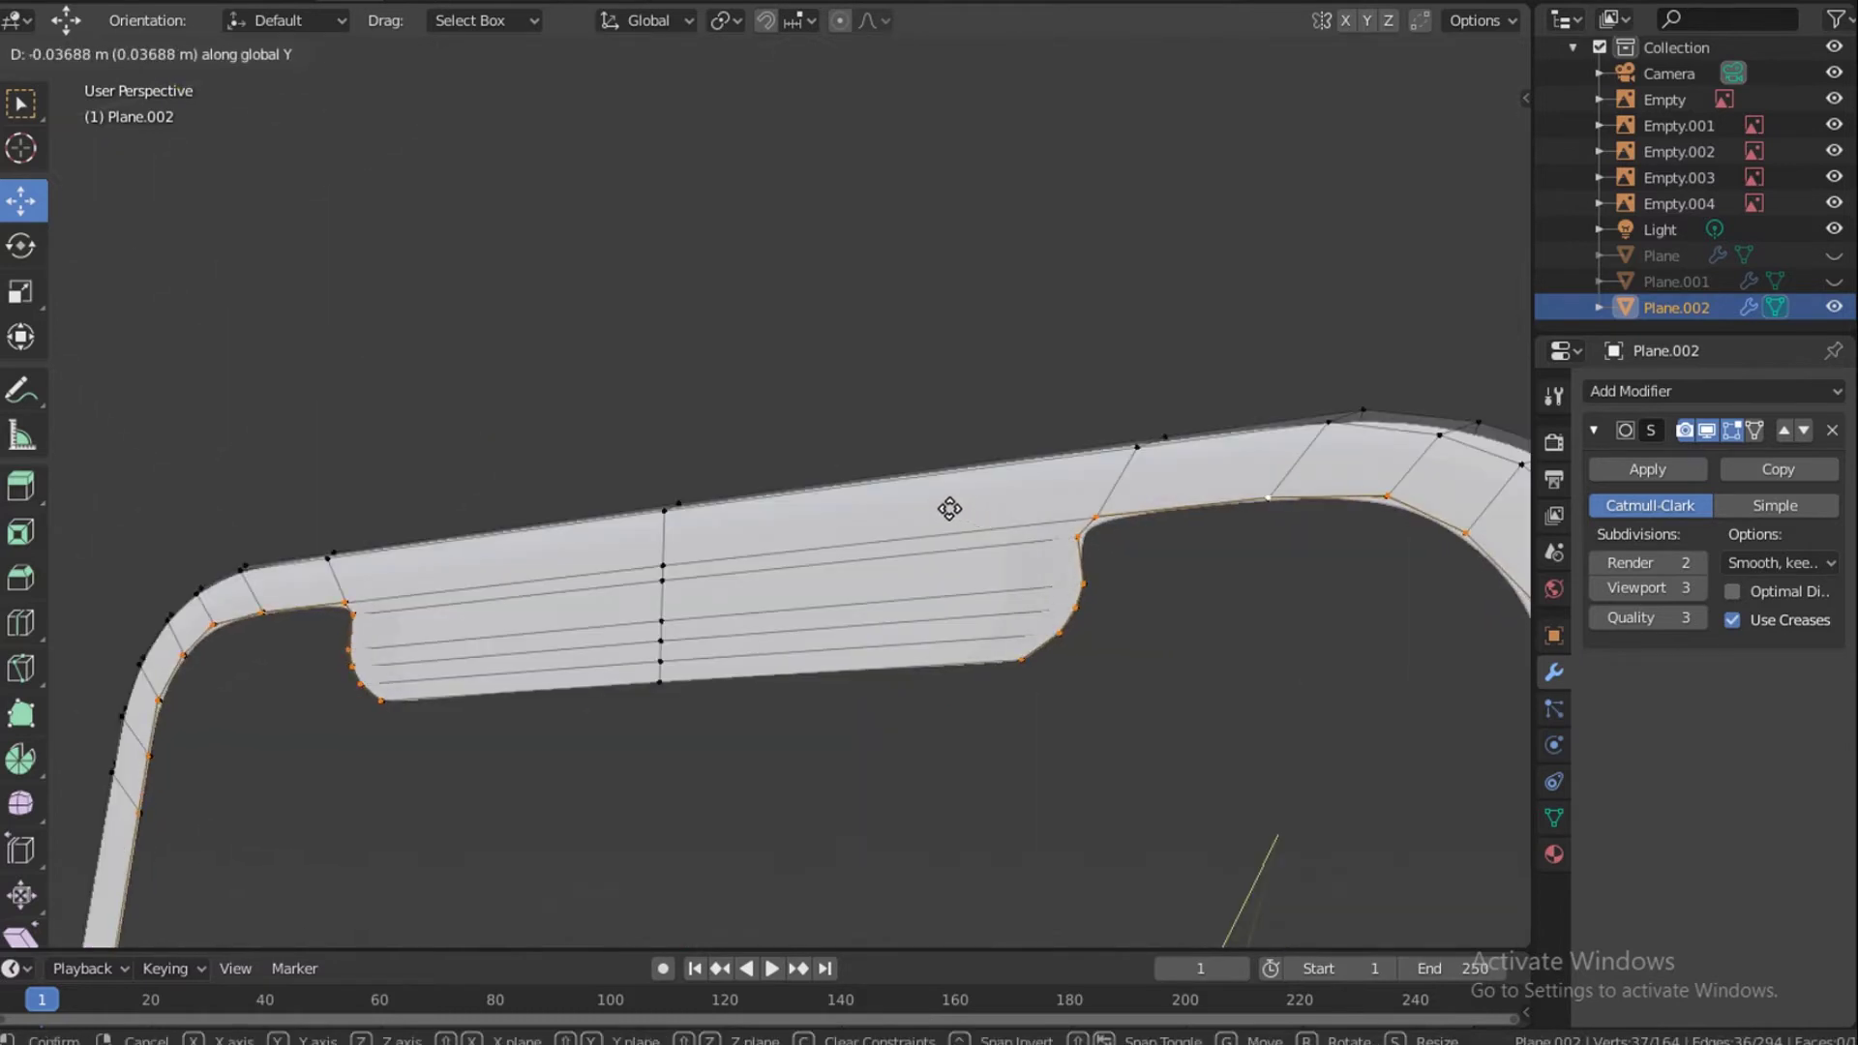
{"action": "left_click", "coordinate": [965, 518]}
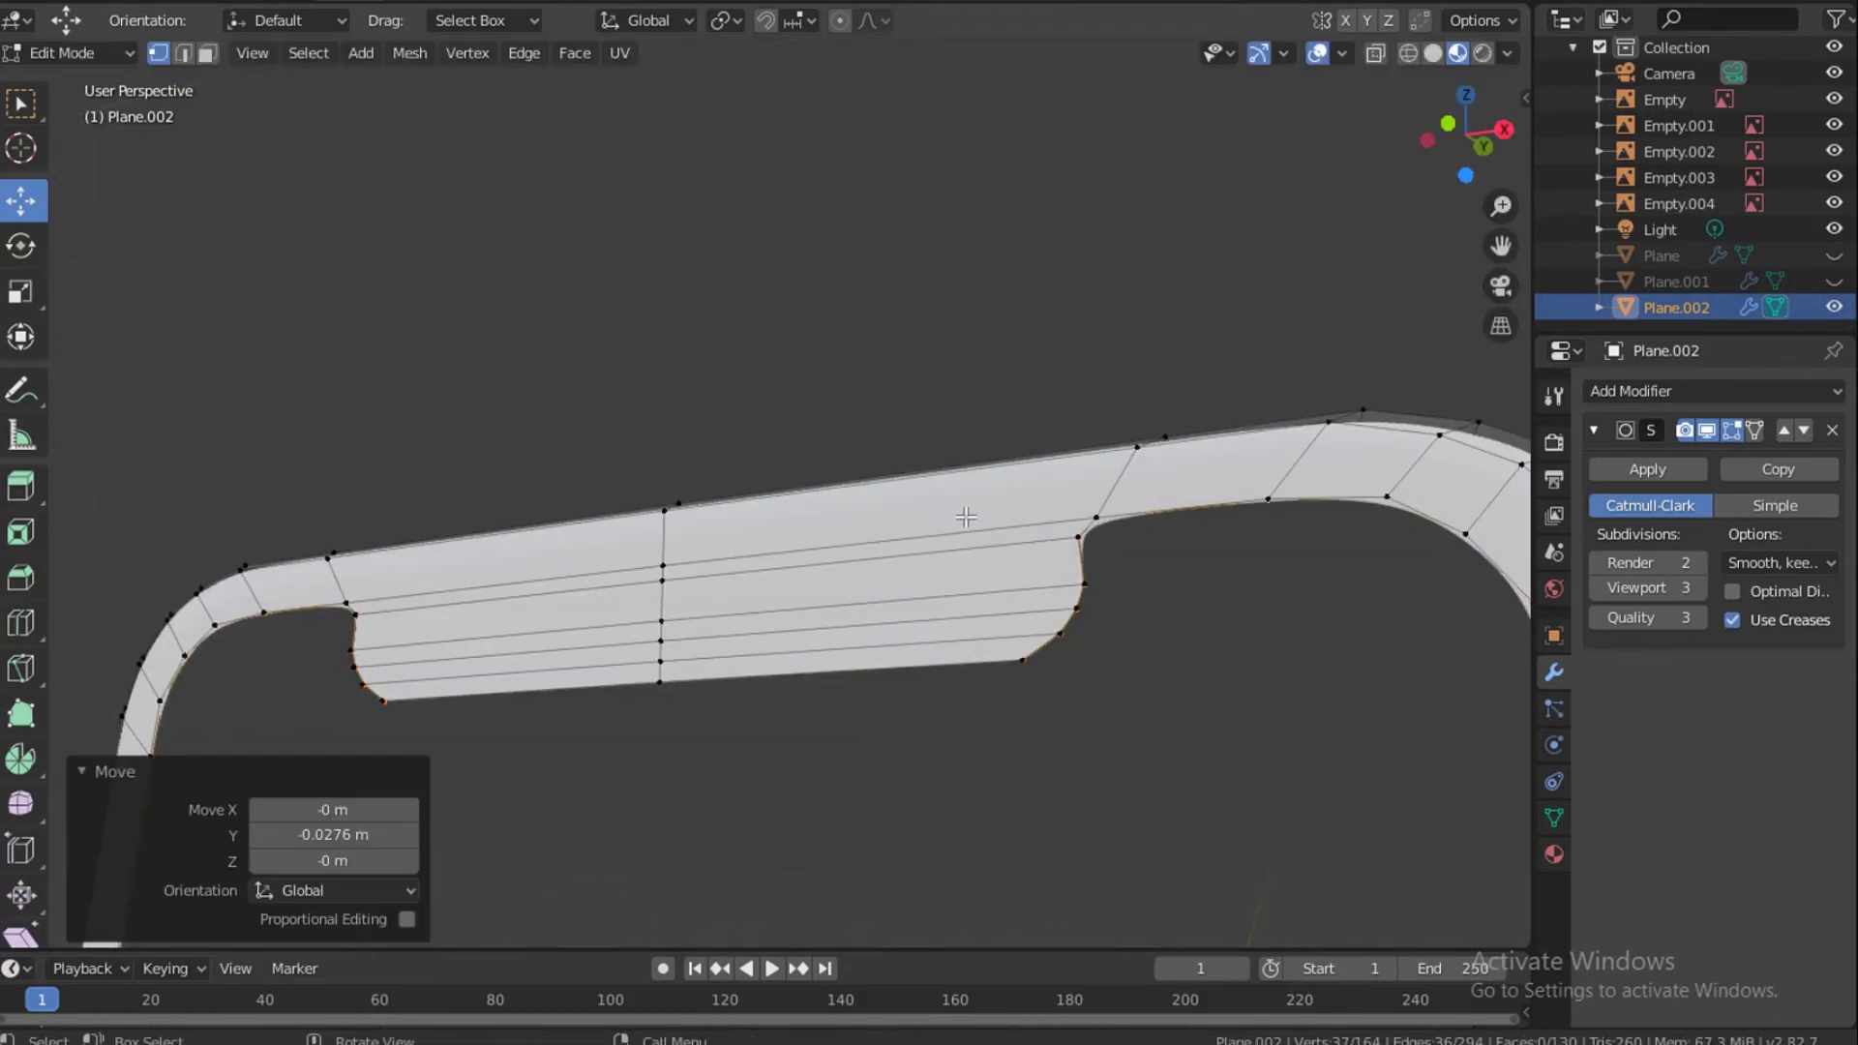
Extrude the inner opening's edge loop again, move it about 0.0649 m along Y, and return to Object Mode.
{"action": "key", "text": "shift+d"}
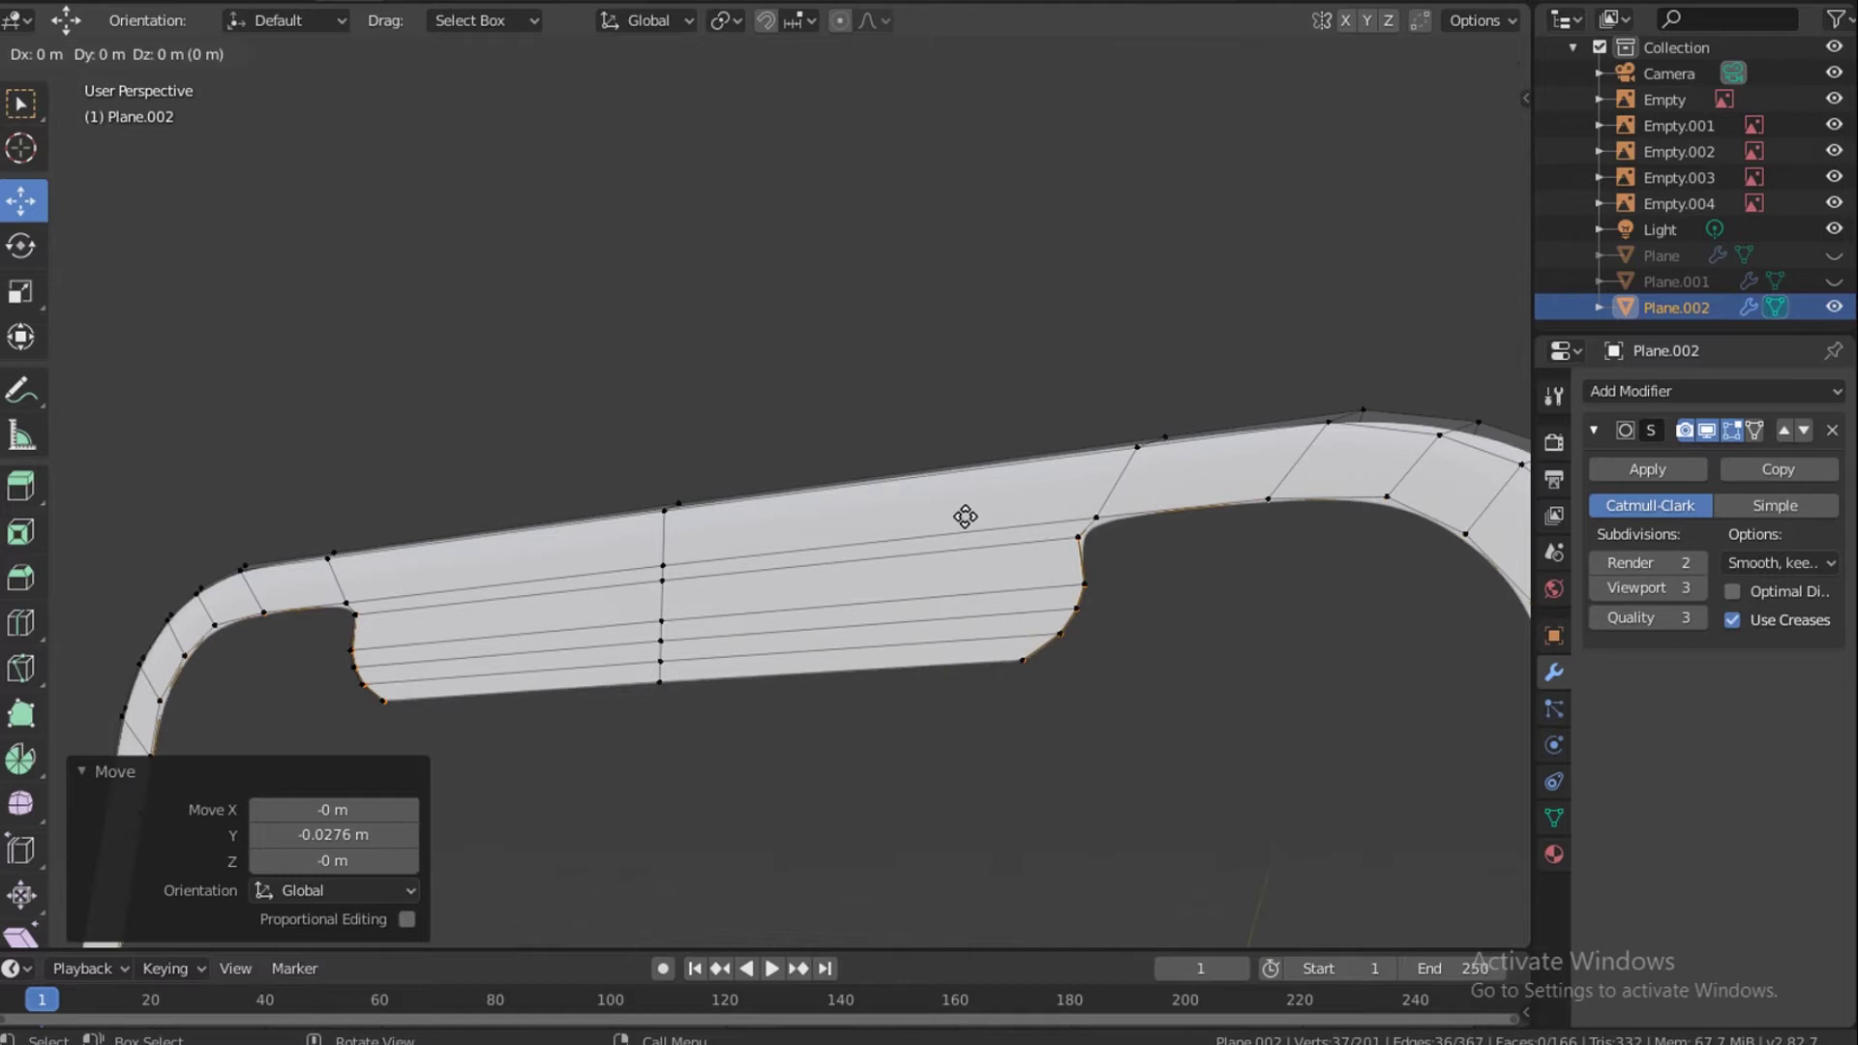
{"action": "key", "text": "g"}
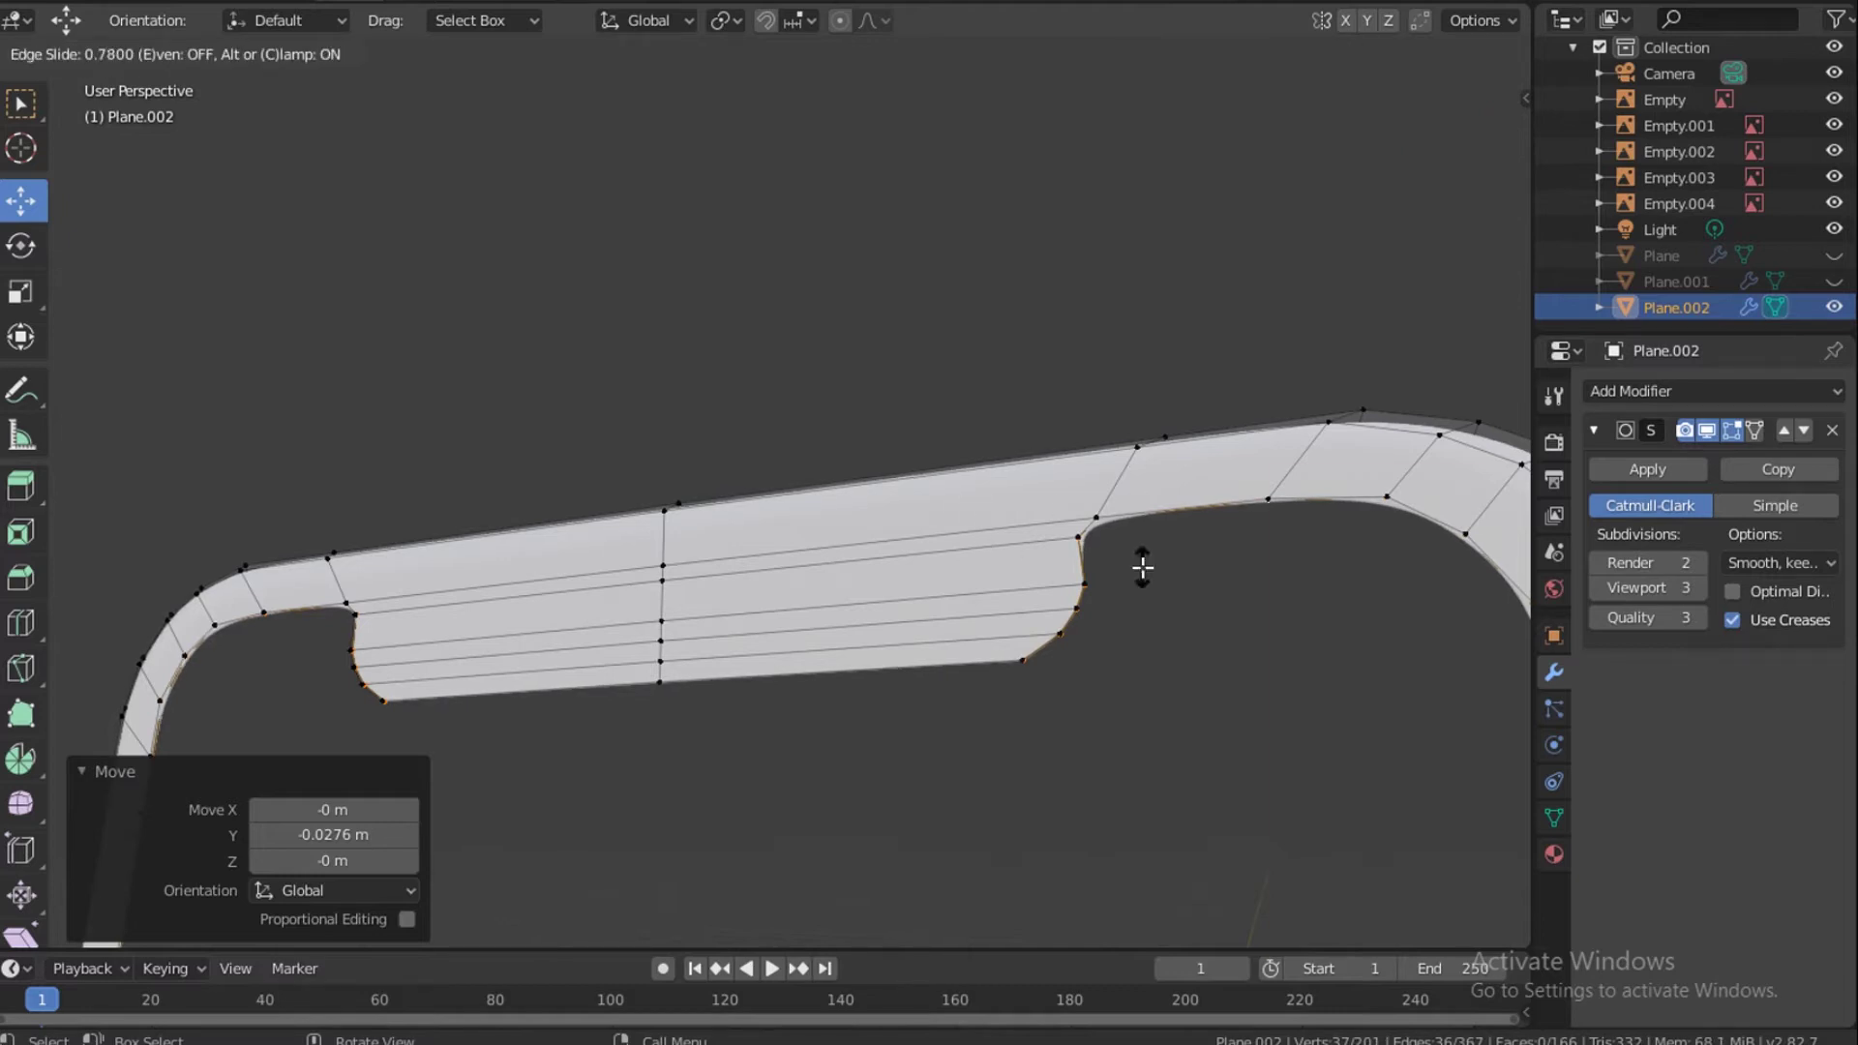
{"action": "left_click", "coordinate": [1143, 565]}
{"action": "key", "text": "g"}
{"action": "key", "text": "y"}
{"action": "left_click", "coordinate": [1064, 666]}
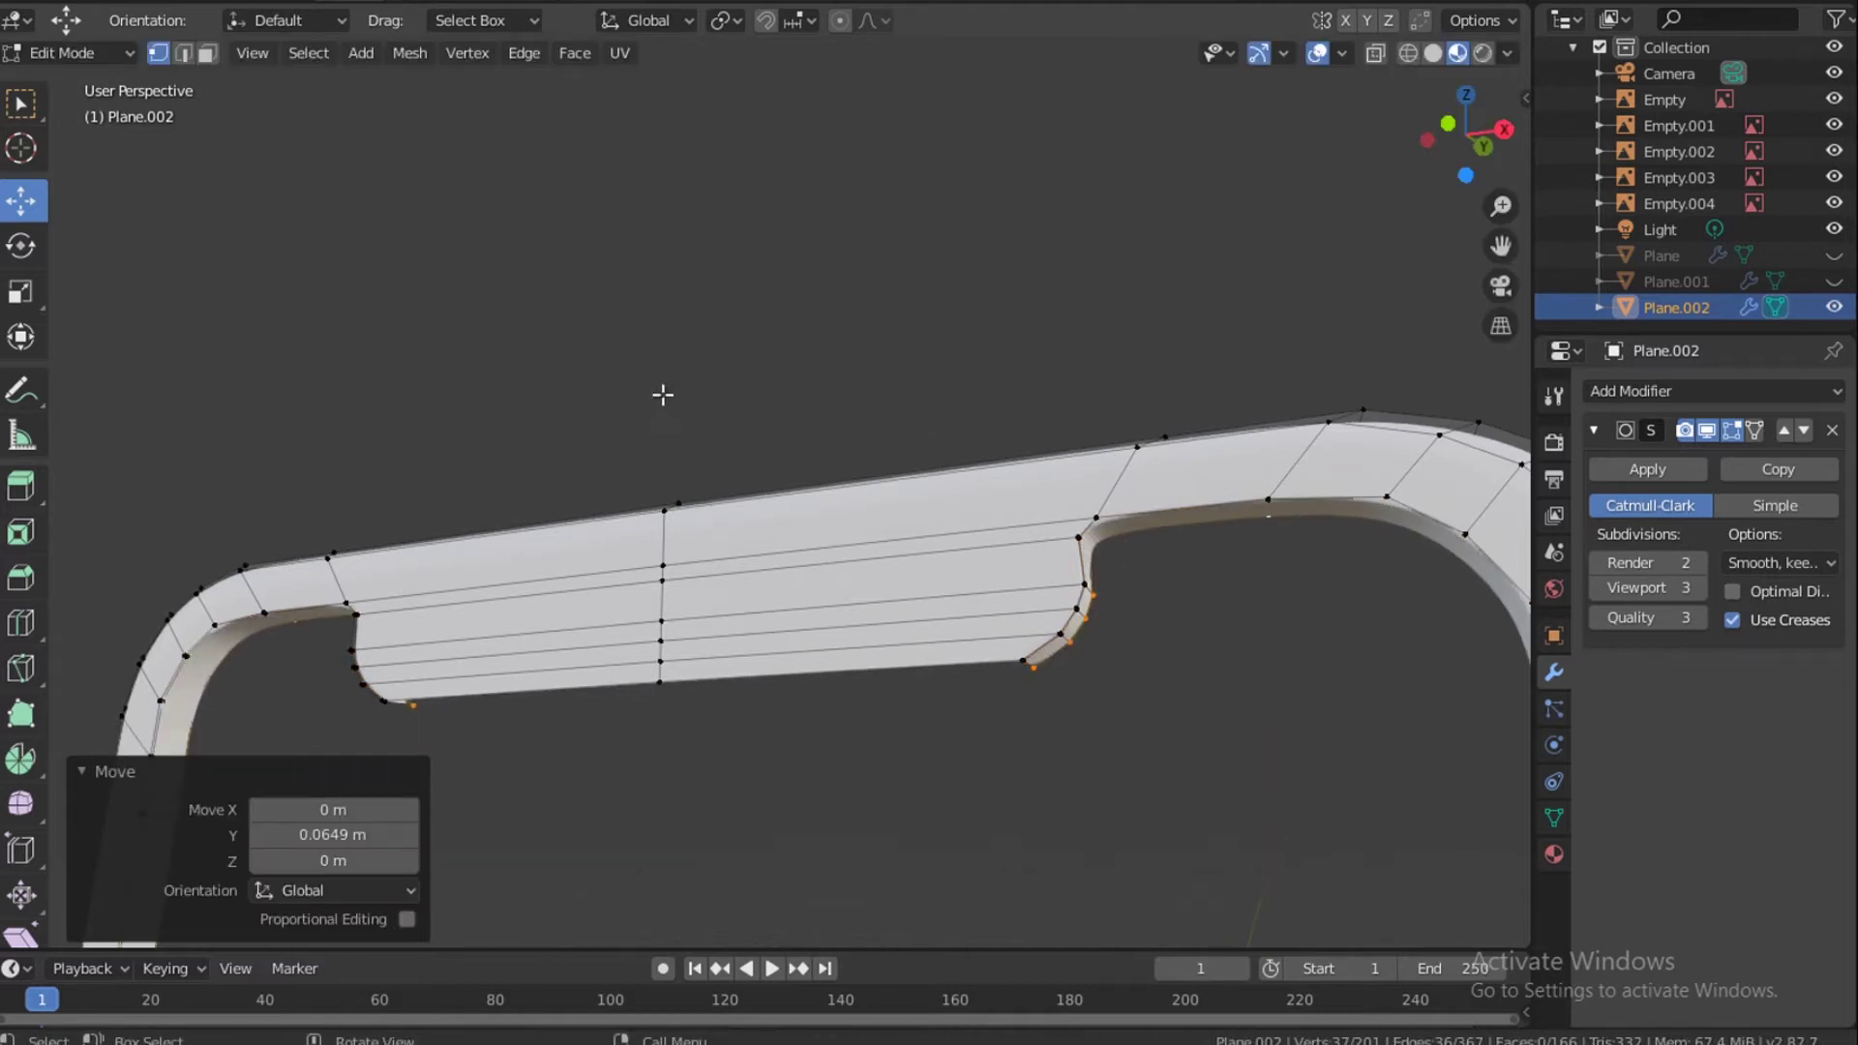
{"action": "key", "text": "Tab"}
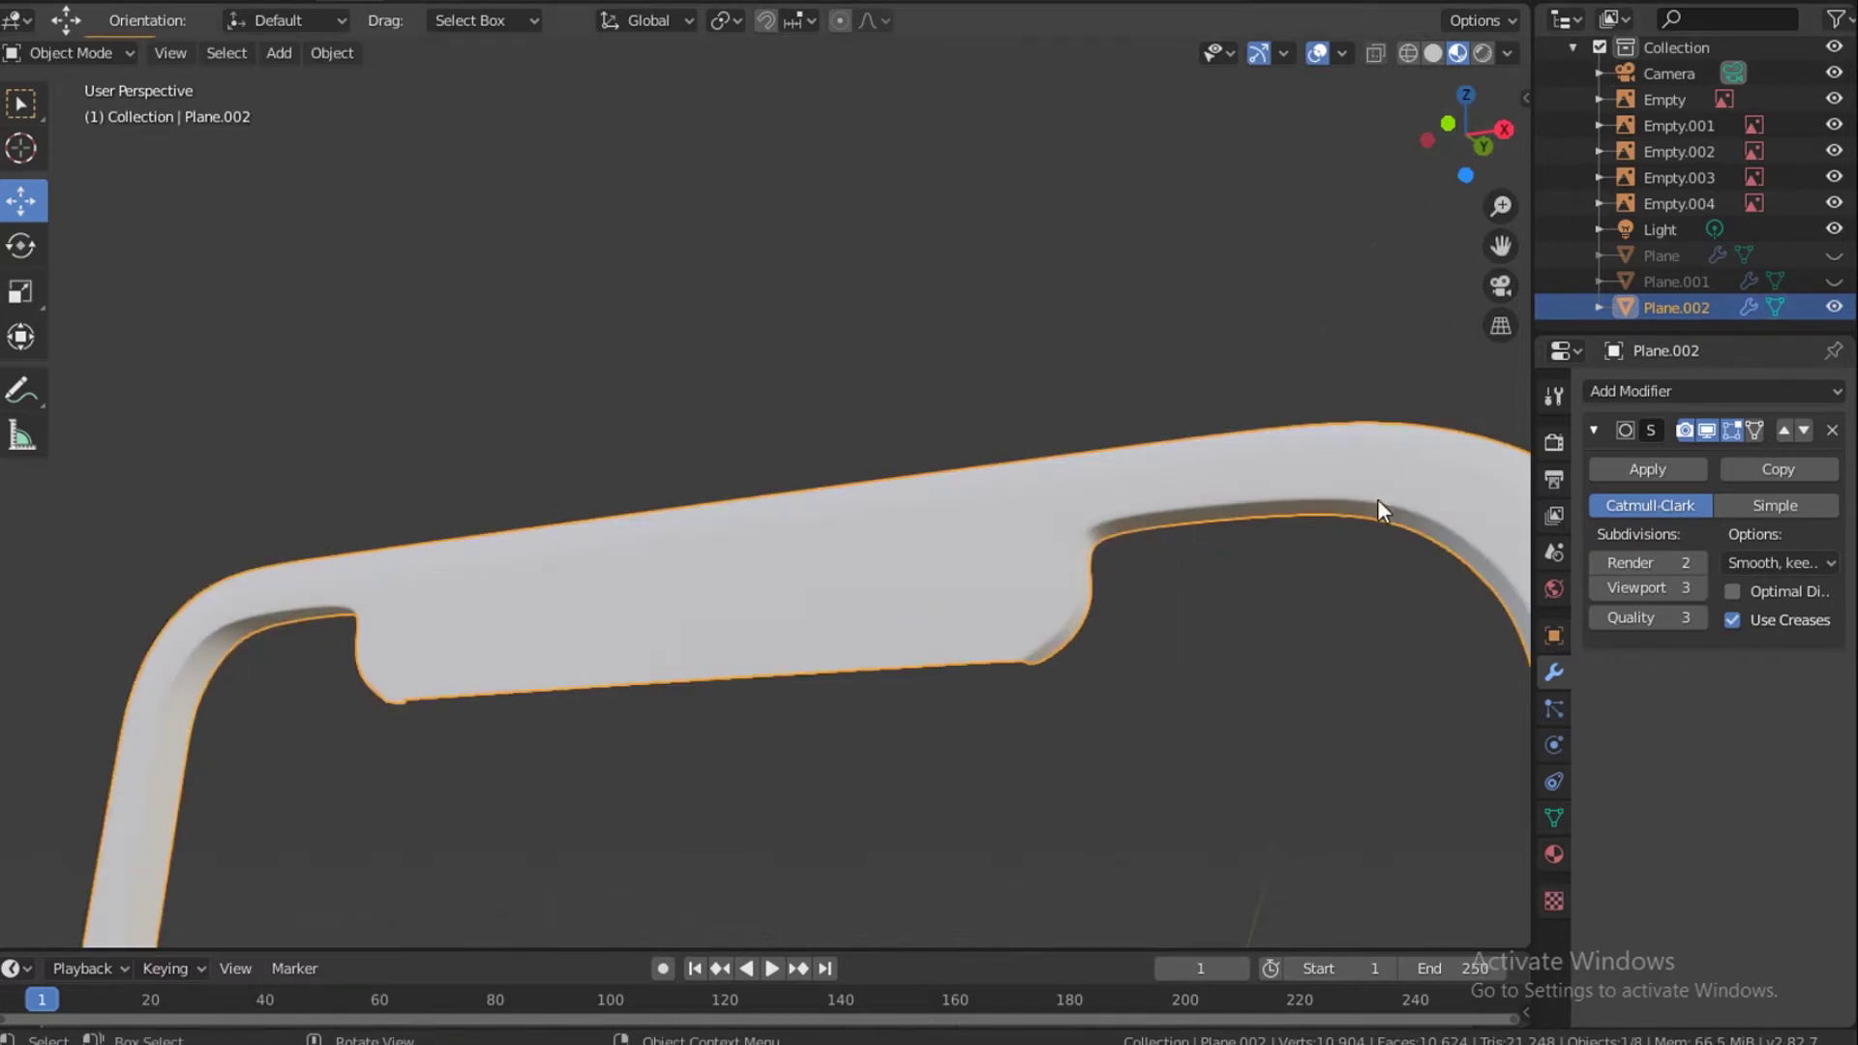
Shade the notched frame smooth.
{"action": "left_click_drag", "start_coordinate": [1465, 137], "coordinate": [1275, 231]}
{"action": "right_click", "coordinate": [1275, 230]}
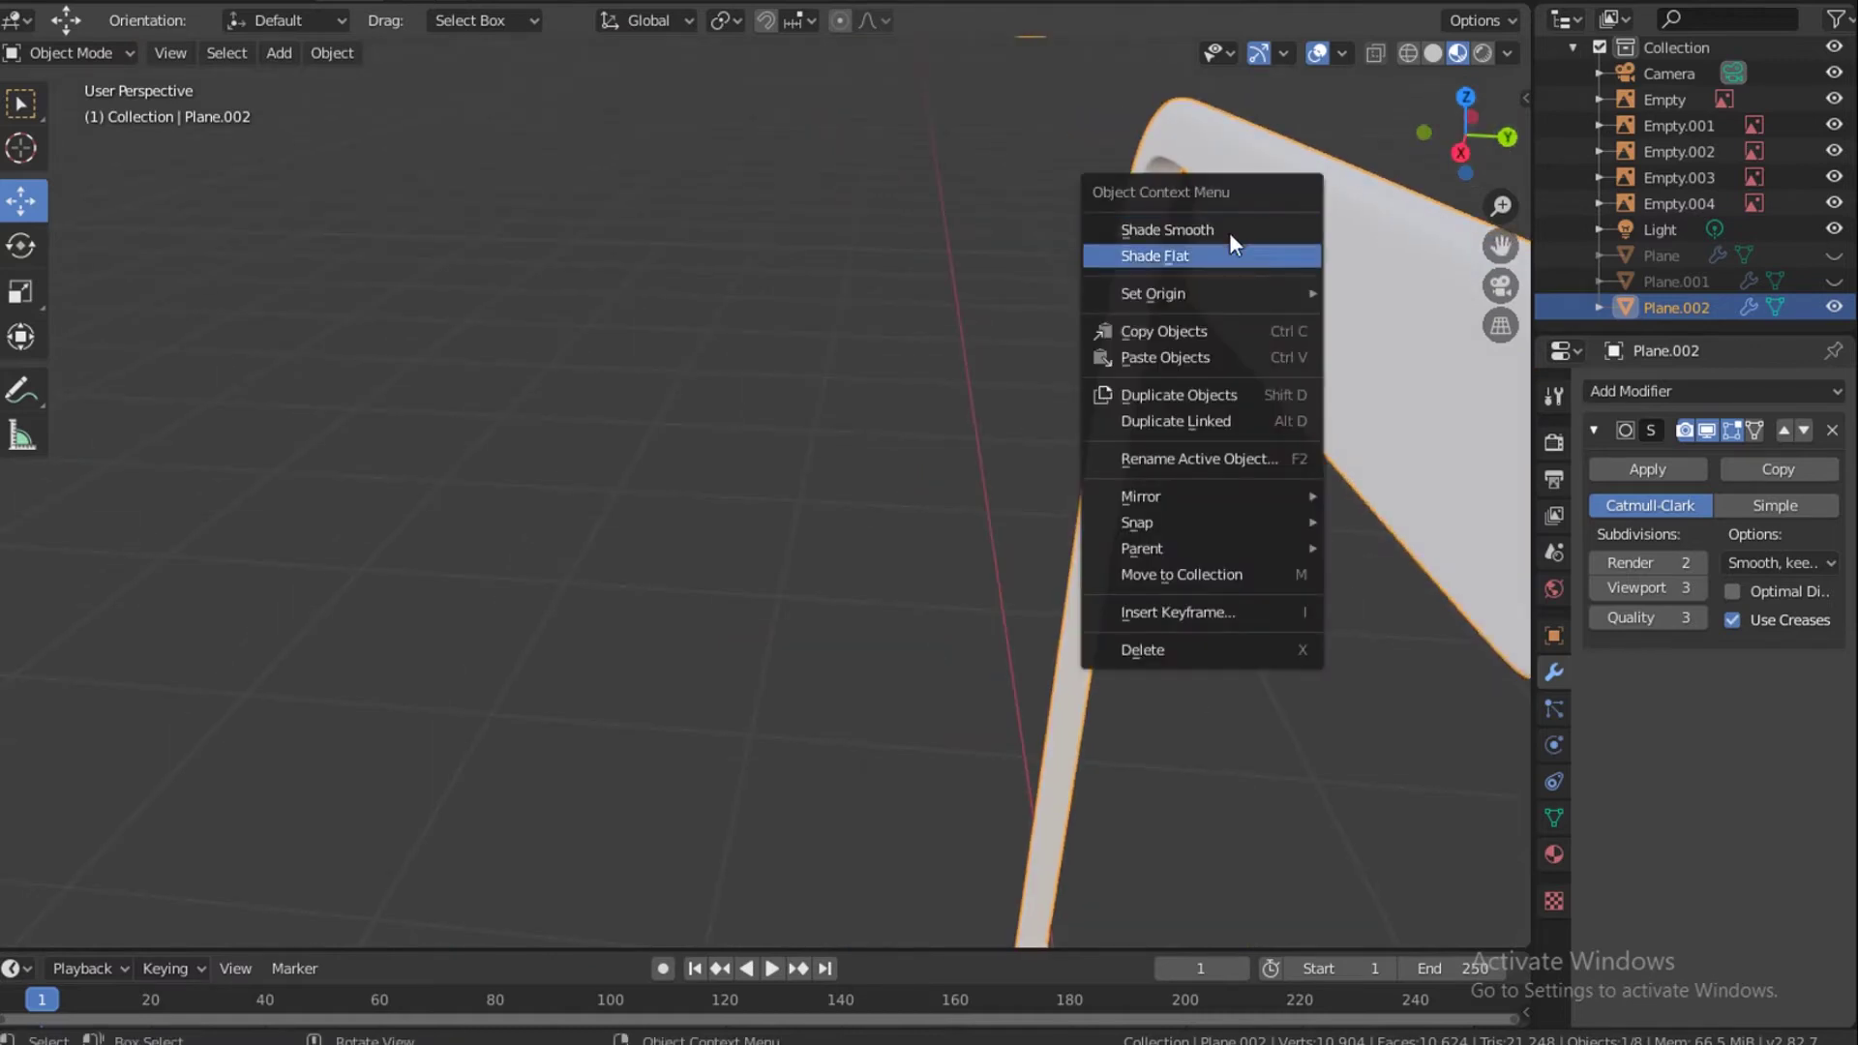
{"action": "left_click", "coordinate": [1229, 234]}
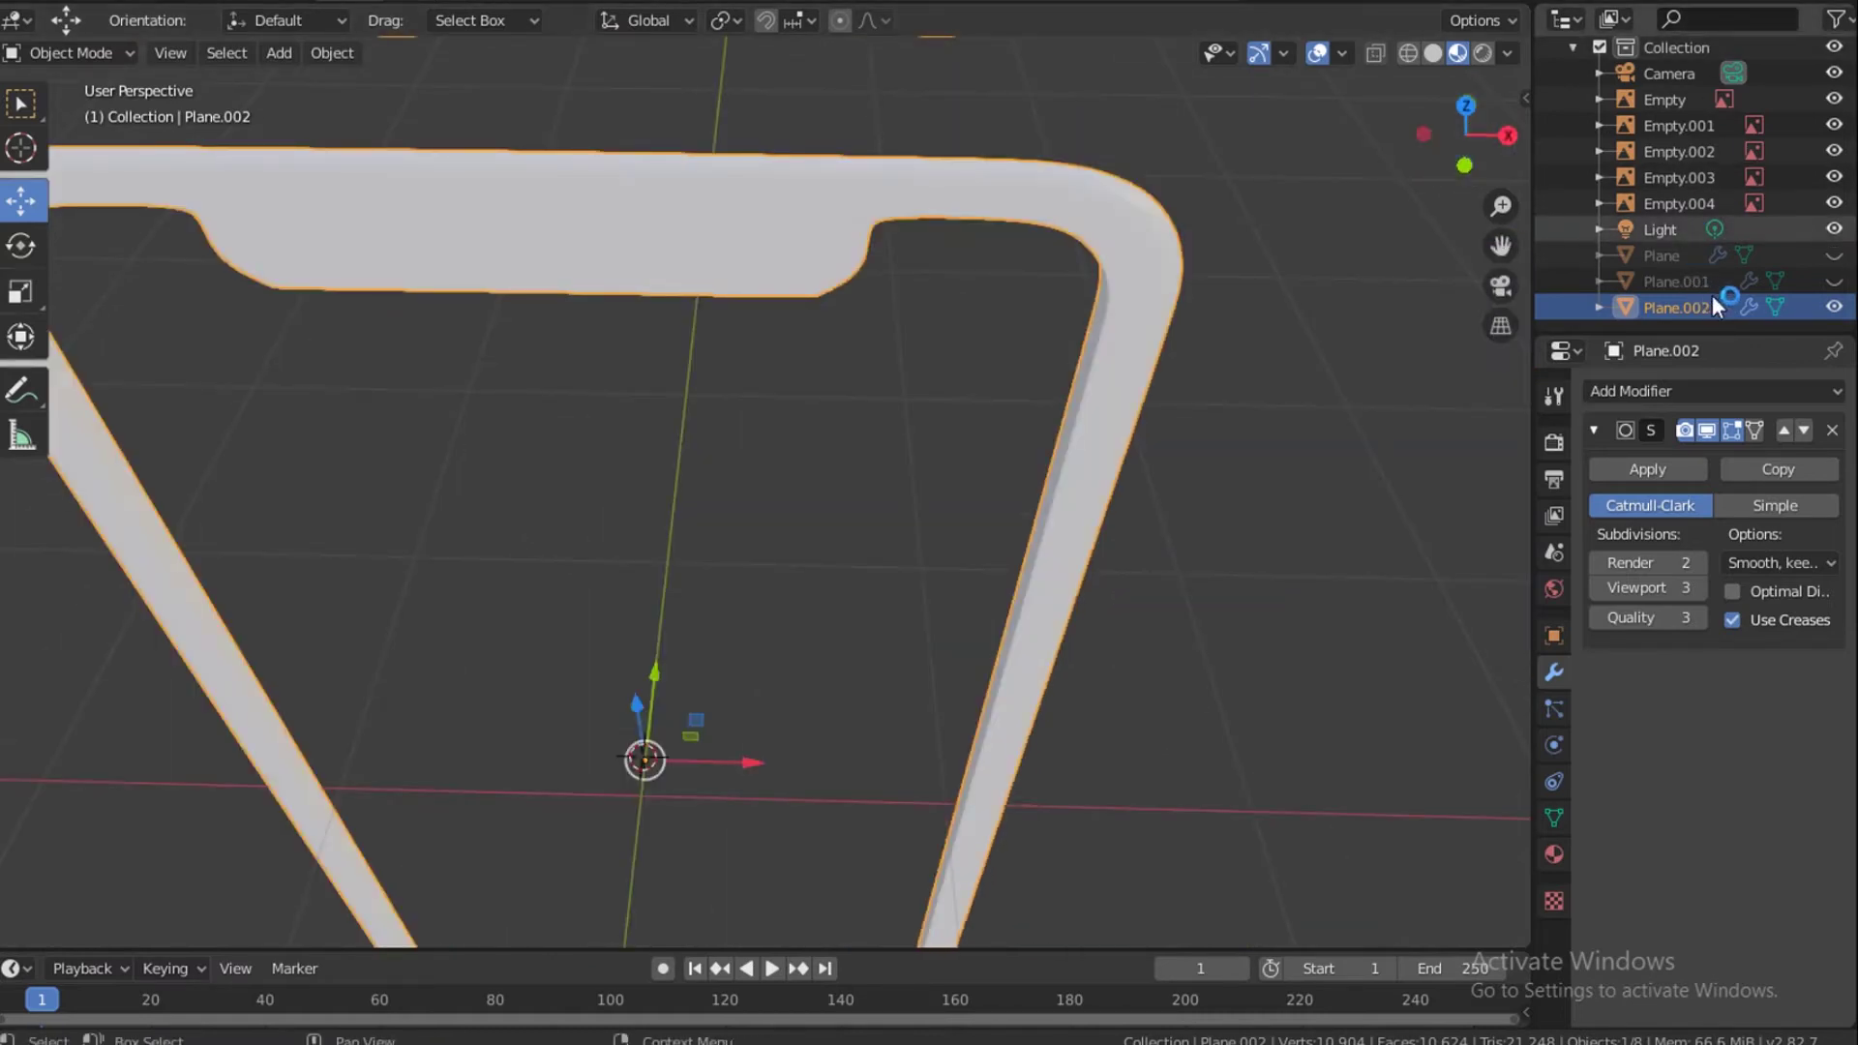
Show Plane.001 together with Plane.002 and inspect how the notched frame meets the outer band at the corner.
{"action": "left_click", "coordinate": [1834, 307]}
{"action": "left_click", "coordinate": [1834, 282]}
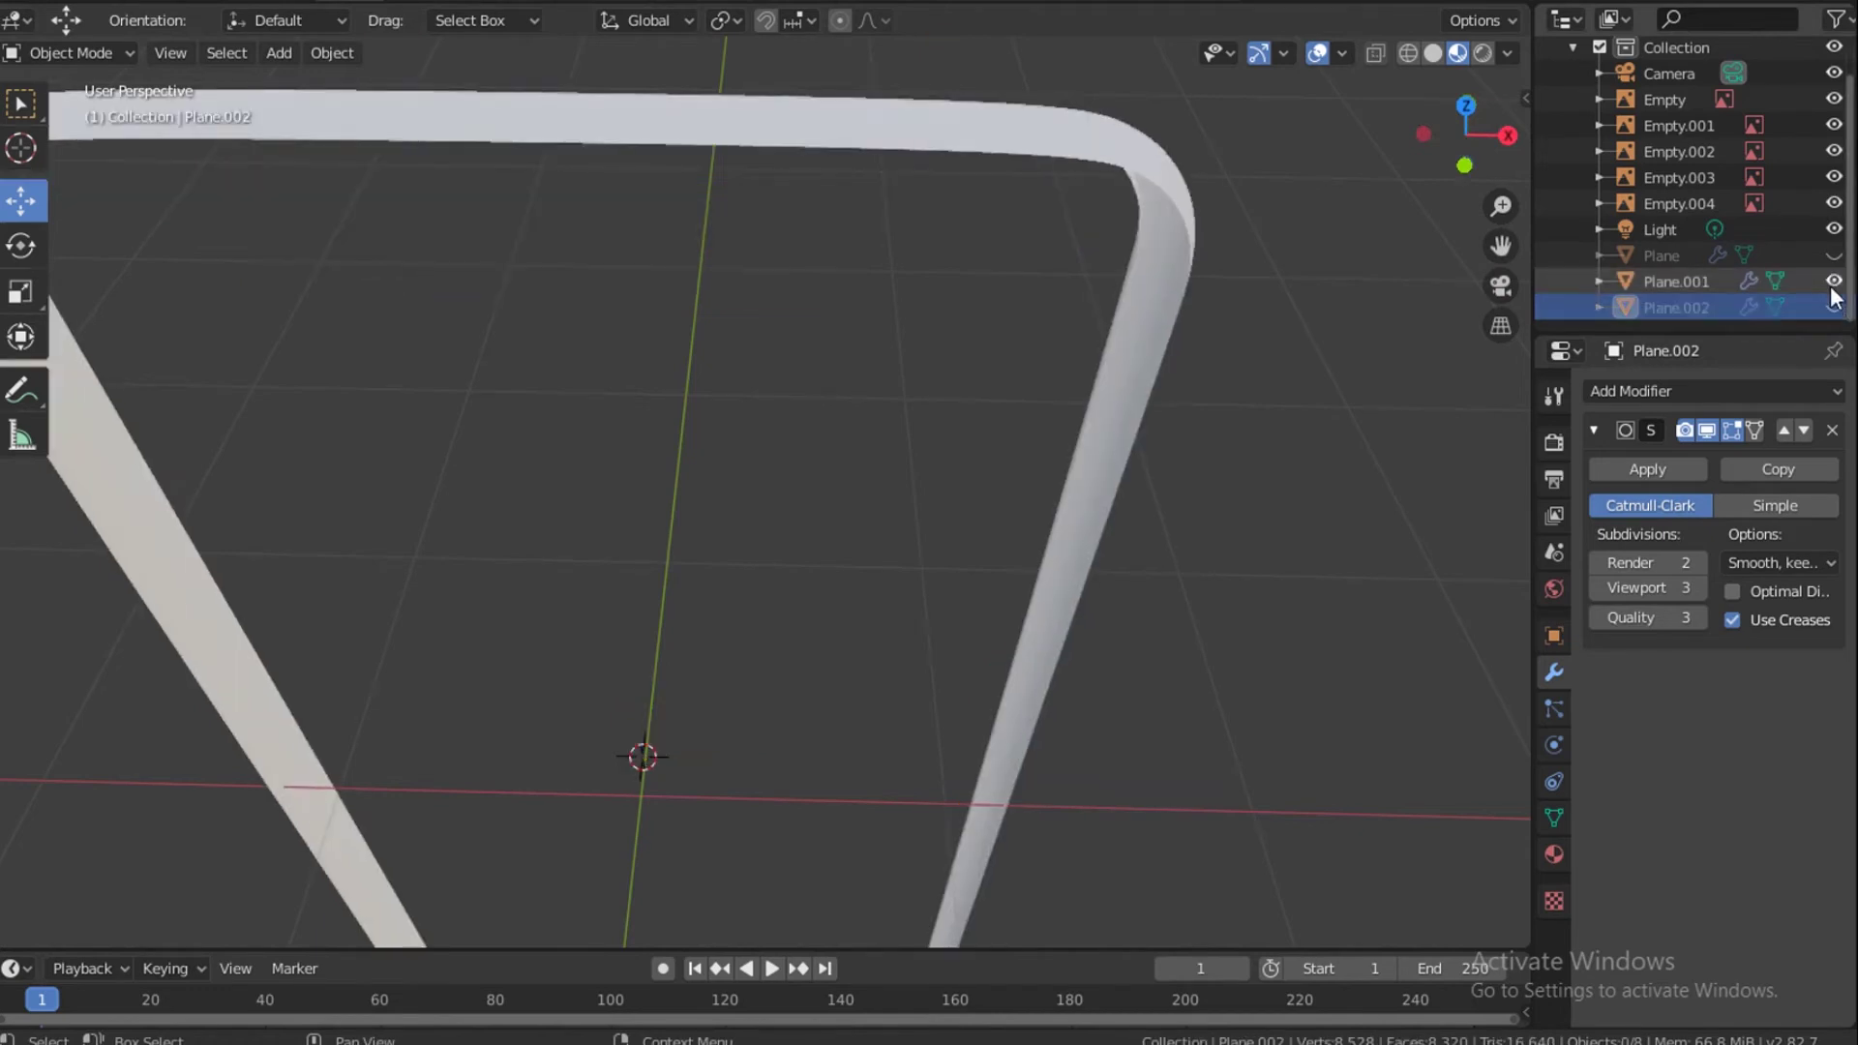
{"action": "left_click", "coordinate": [1834, 306]}
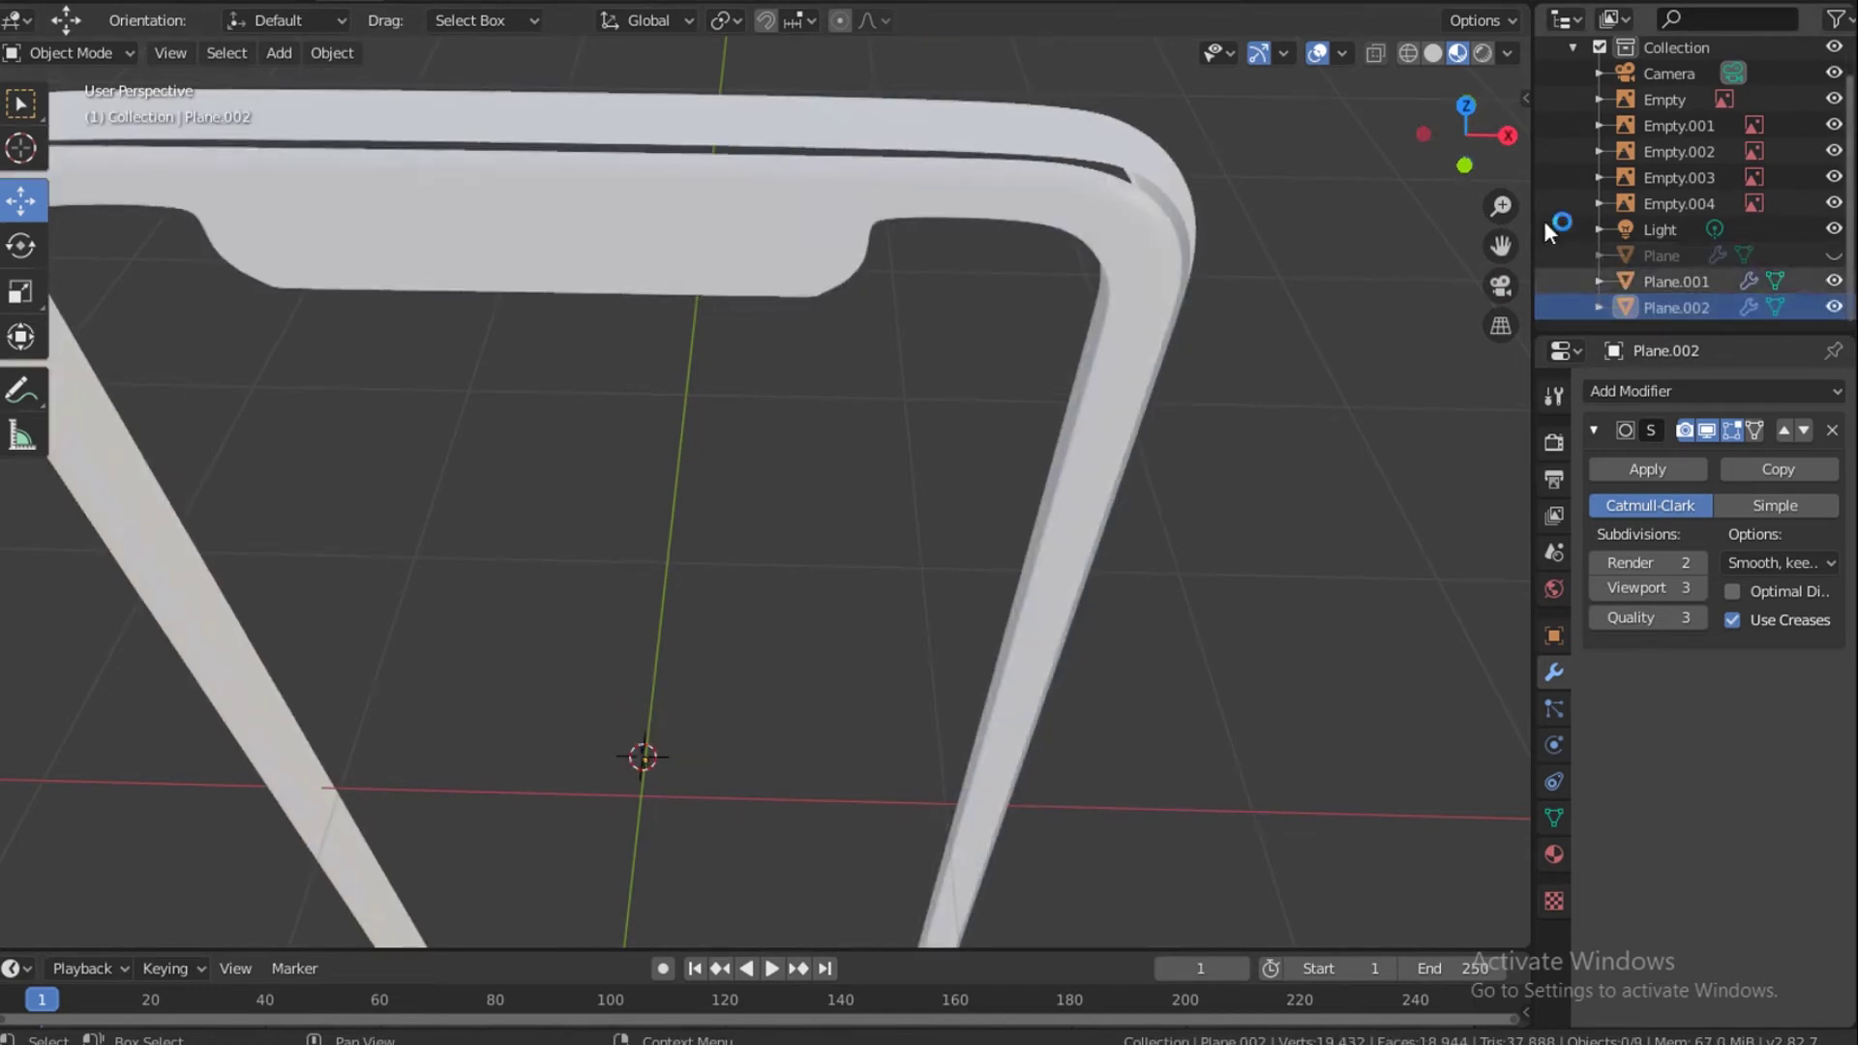
{"action": "left_click_drag", "start_coordinate": [1466, 135], "coordinate": [1495, 145]}
{"action": "left_click_drag", "start_coordinate": [1399, 605], "coordinate": [1360, 514]}
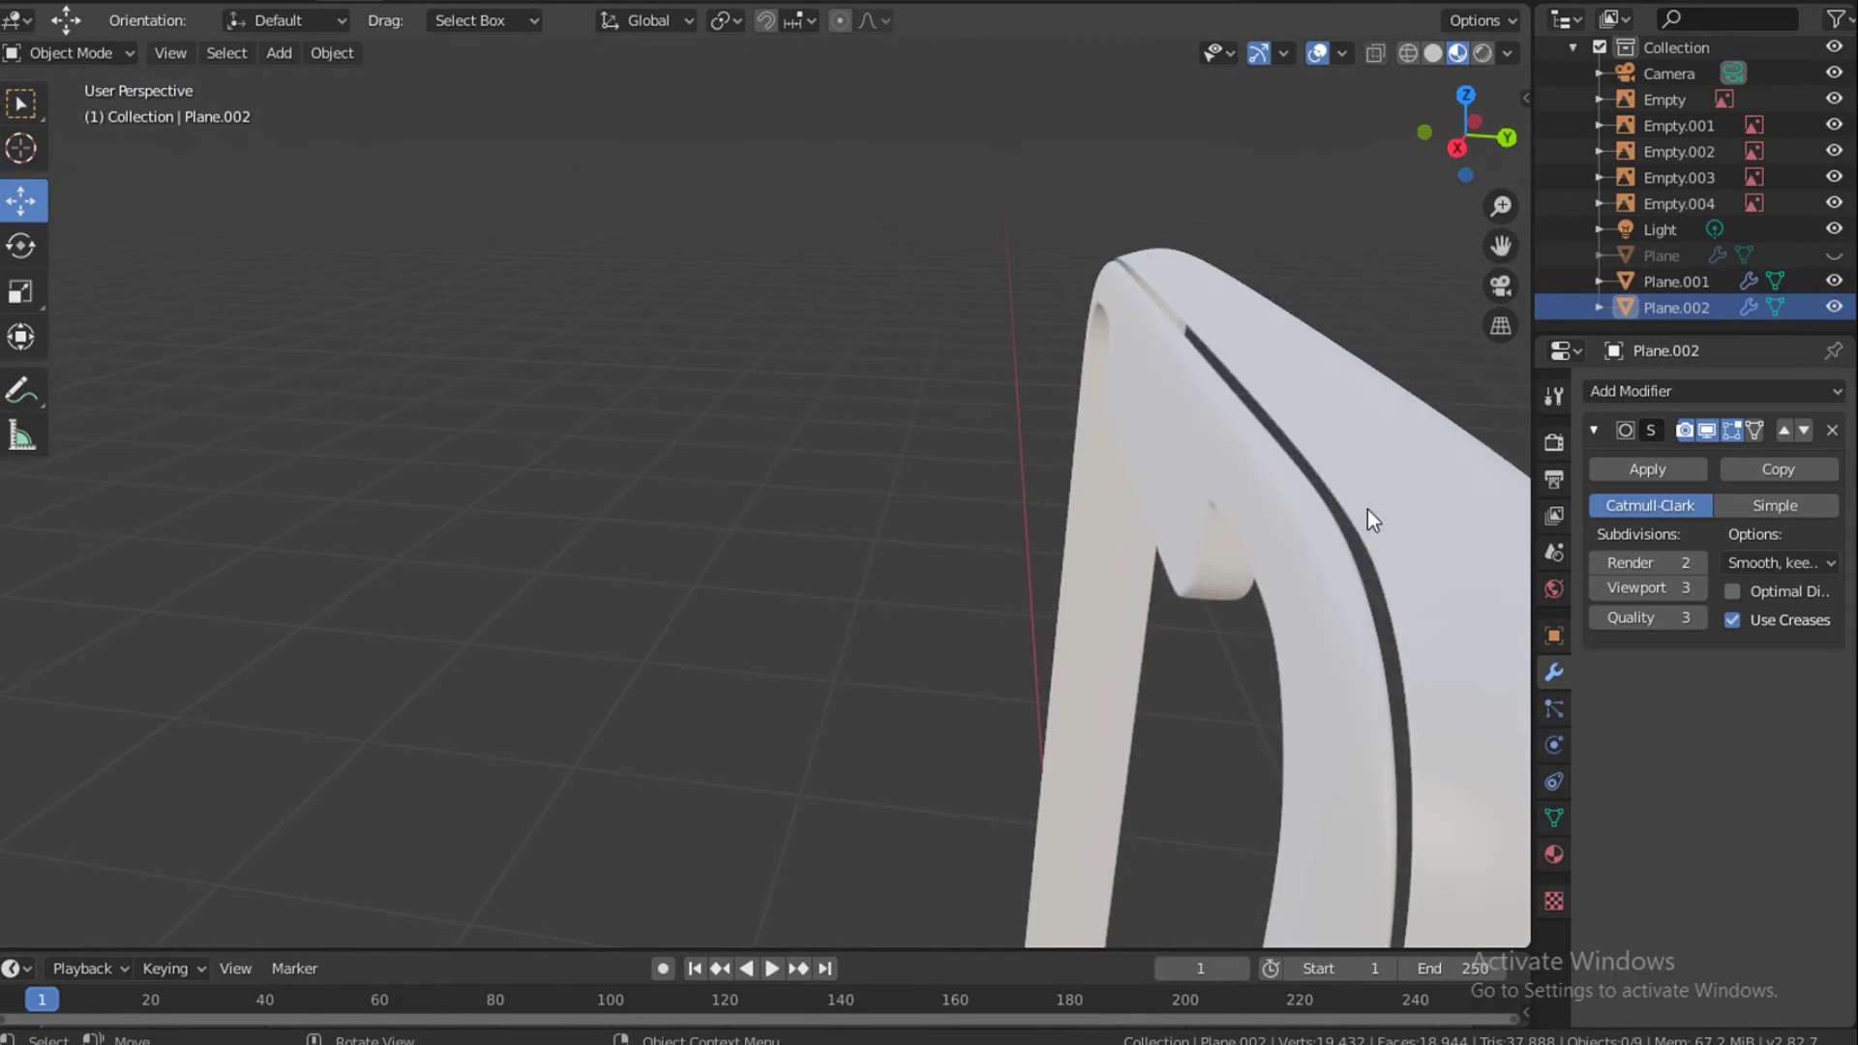
In right view, edit the outer band Plane.001: move its front edge loop slightly outward along Y and scale it to about 0.997.
{"action": "left_click", "coordinate": [1331, 527]}
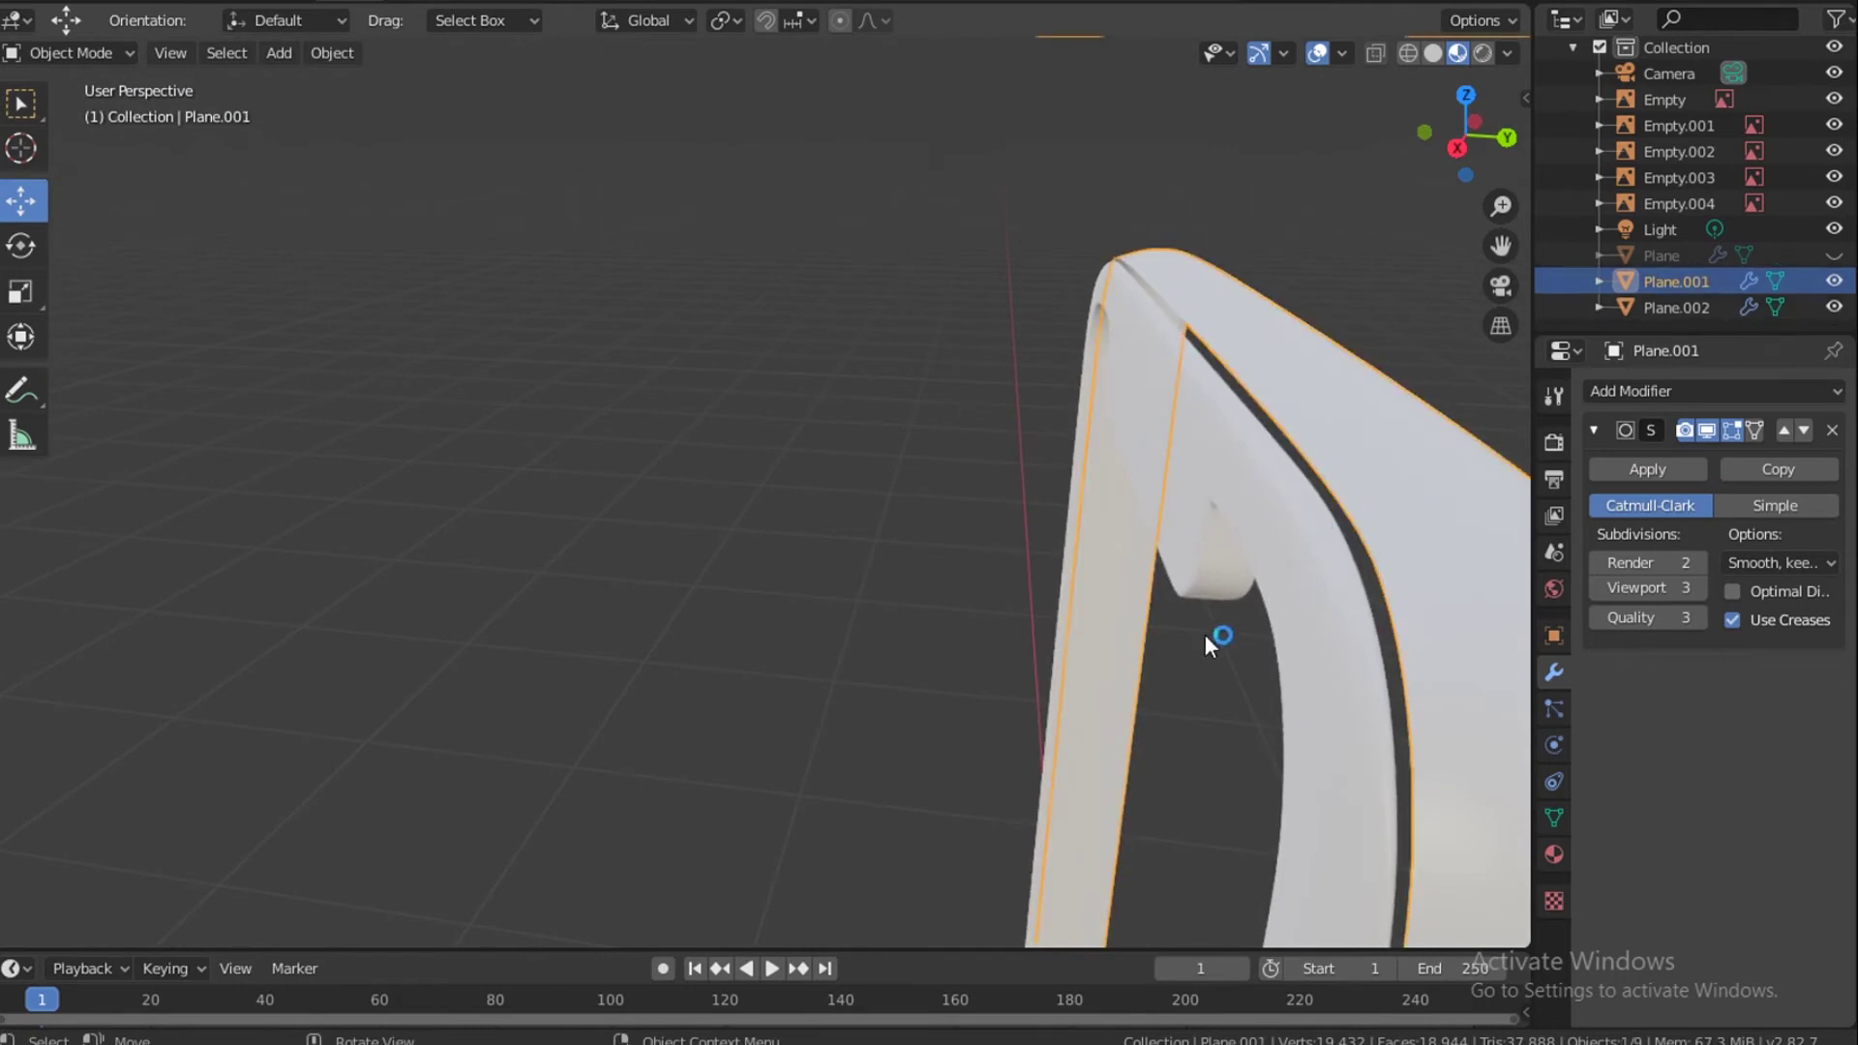
{"action": "key", "text": "grave"}
{"action": "left_click", "coordinate": [1374, 631]}
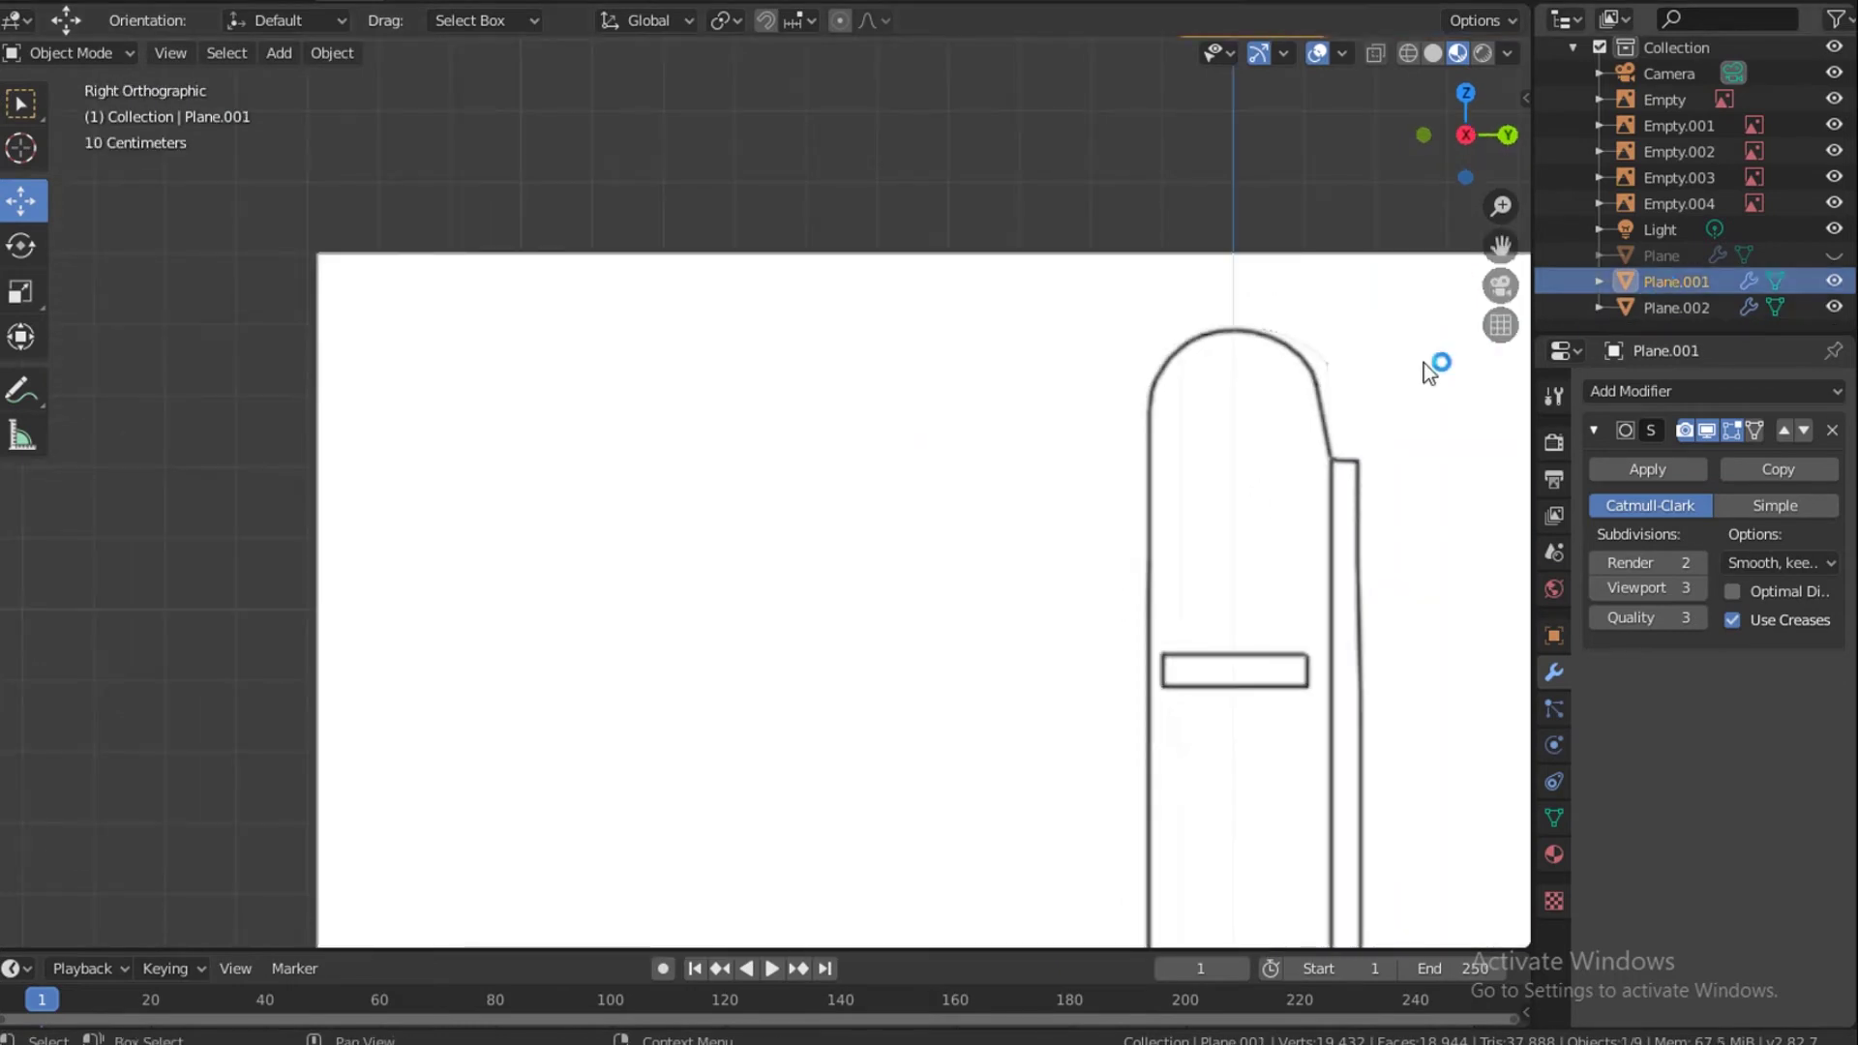
{"action": "key", "text": "Tab"}
{"action": "middle_click_drag", "start_coordinate": [1192, 370], "coordinate": [900, 377], "text": "shift"}
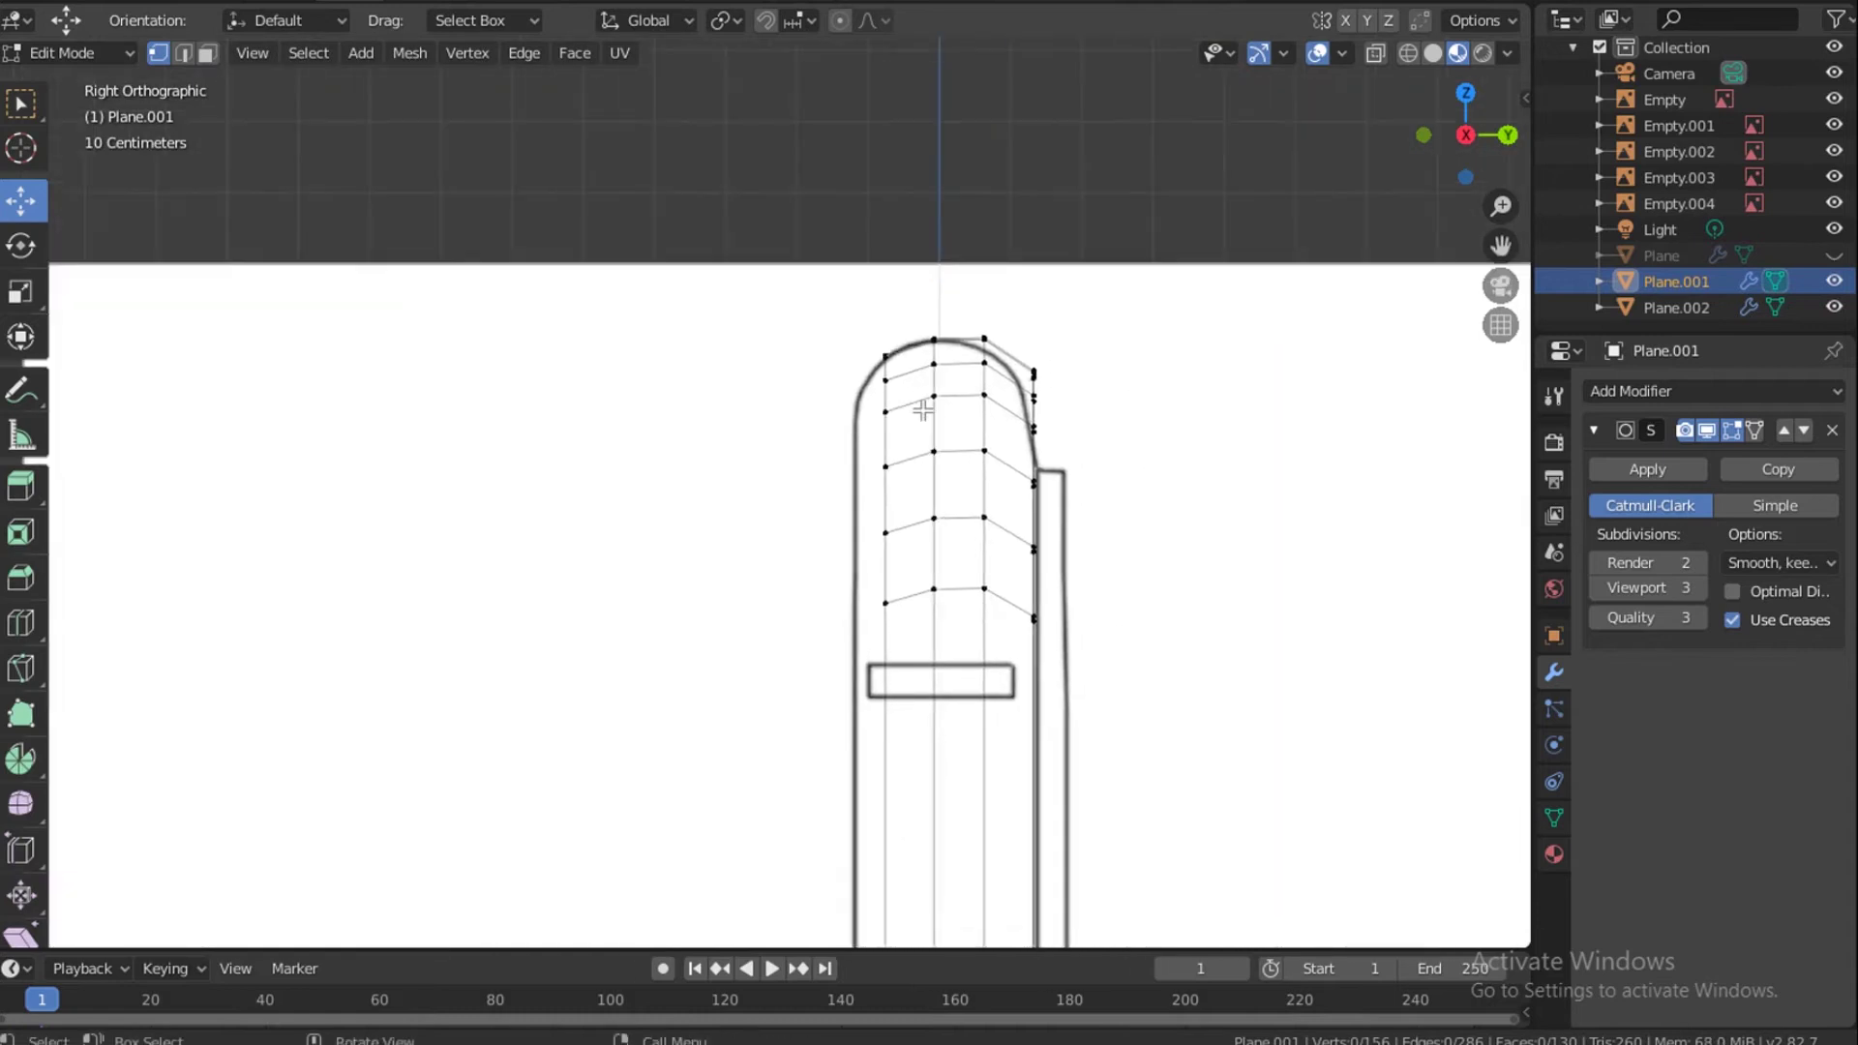
{"action": "scroll", "coordinate": [922, 411], "scroll_direction": "up", "scroll_amount": 3}
{"action": "left_click", "coordinate": [982, 268], "text": "alt"}
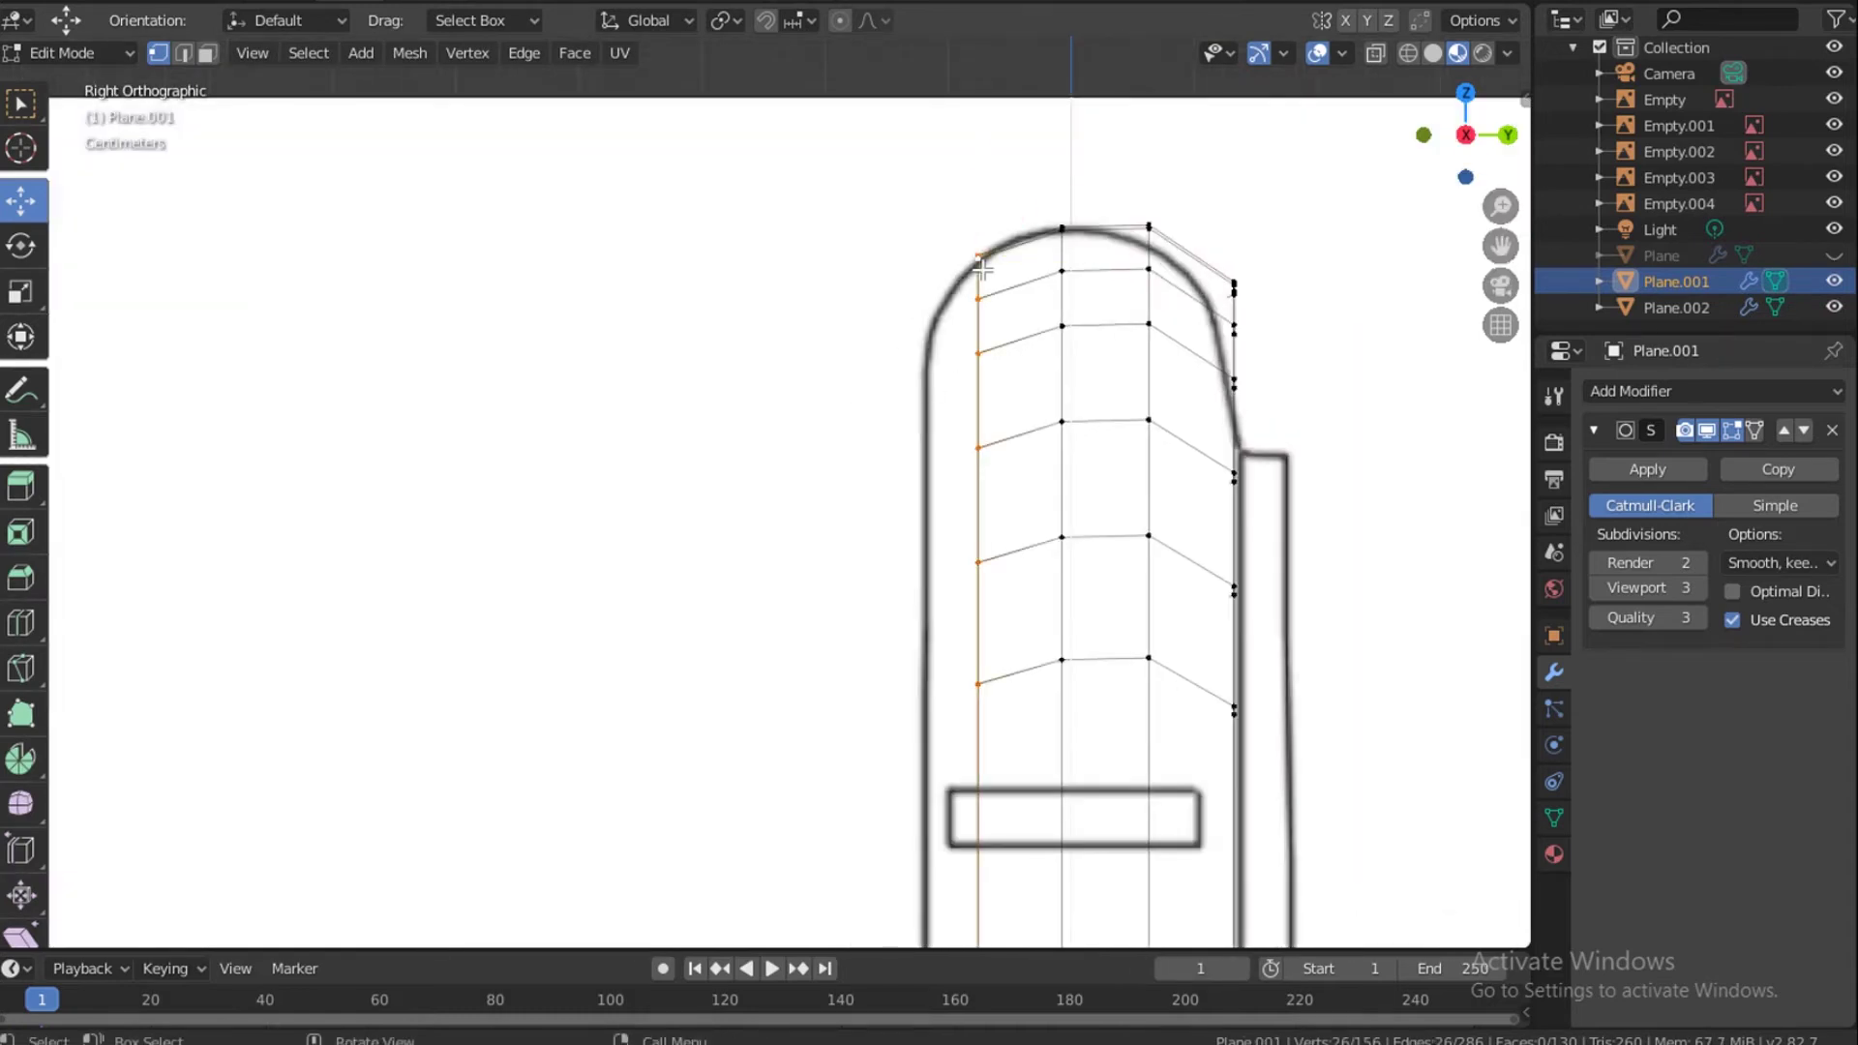
{"action": "key", "text": "g"}
{"action": "key", "text": "y"}
{"action": "left_click", "coordinate": [985, 283]}
{"action": "key", "text": "s"}
{"action": "left_click", "coordinate": [977, 286]}
Extrude the band's front edge loop twice in place, scale the last loop inward to about 0.997, and return to Object Mode.
{"action": "key", "text": "e"}
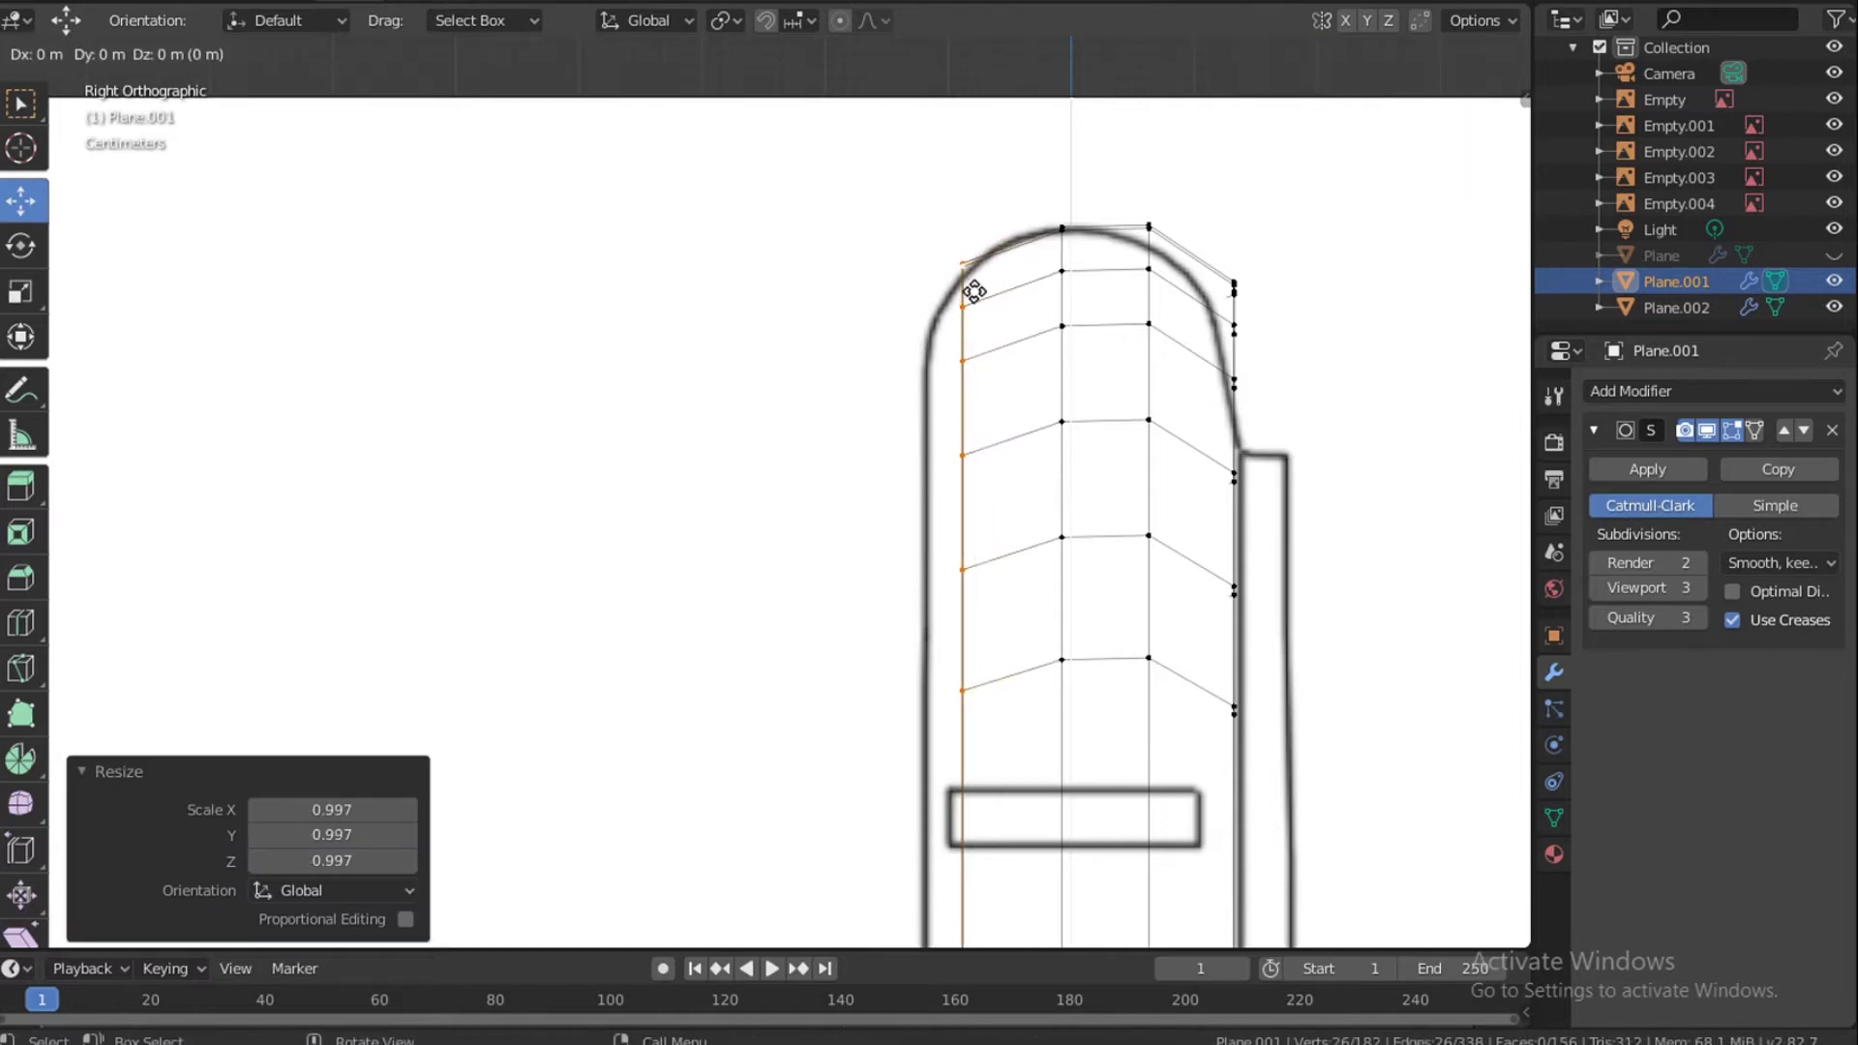
{"action": "right_click", "coordinate": [975, 291]}
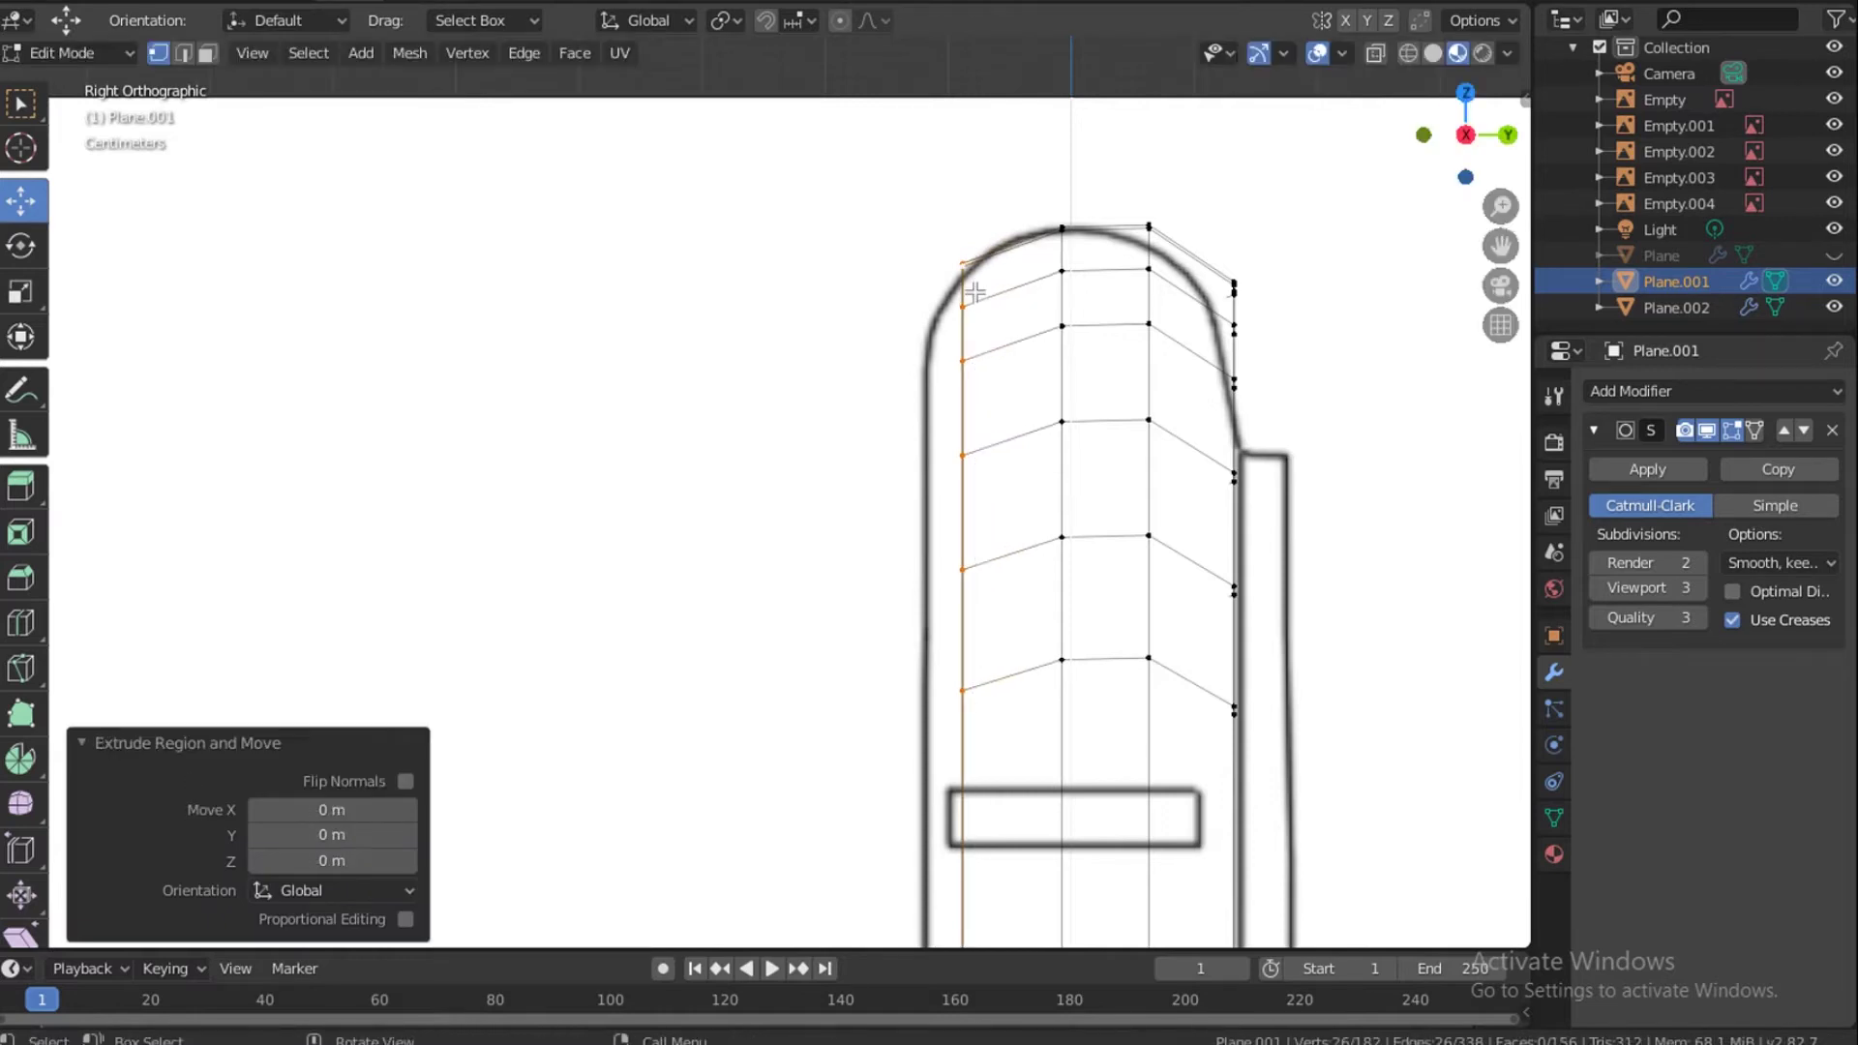
{"action": "key", "text": "e"}
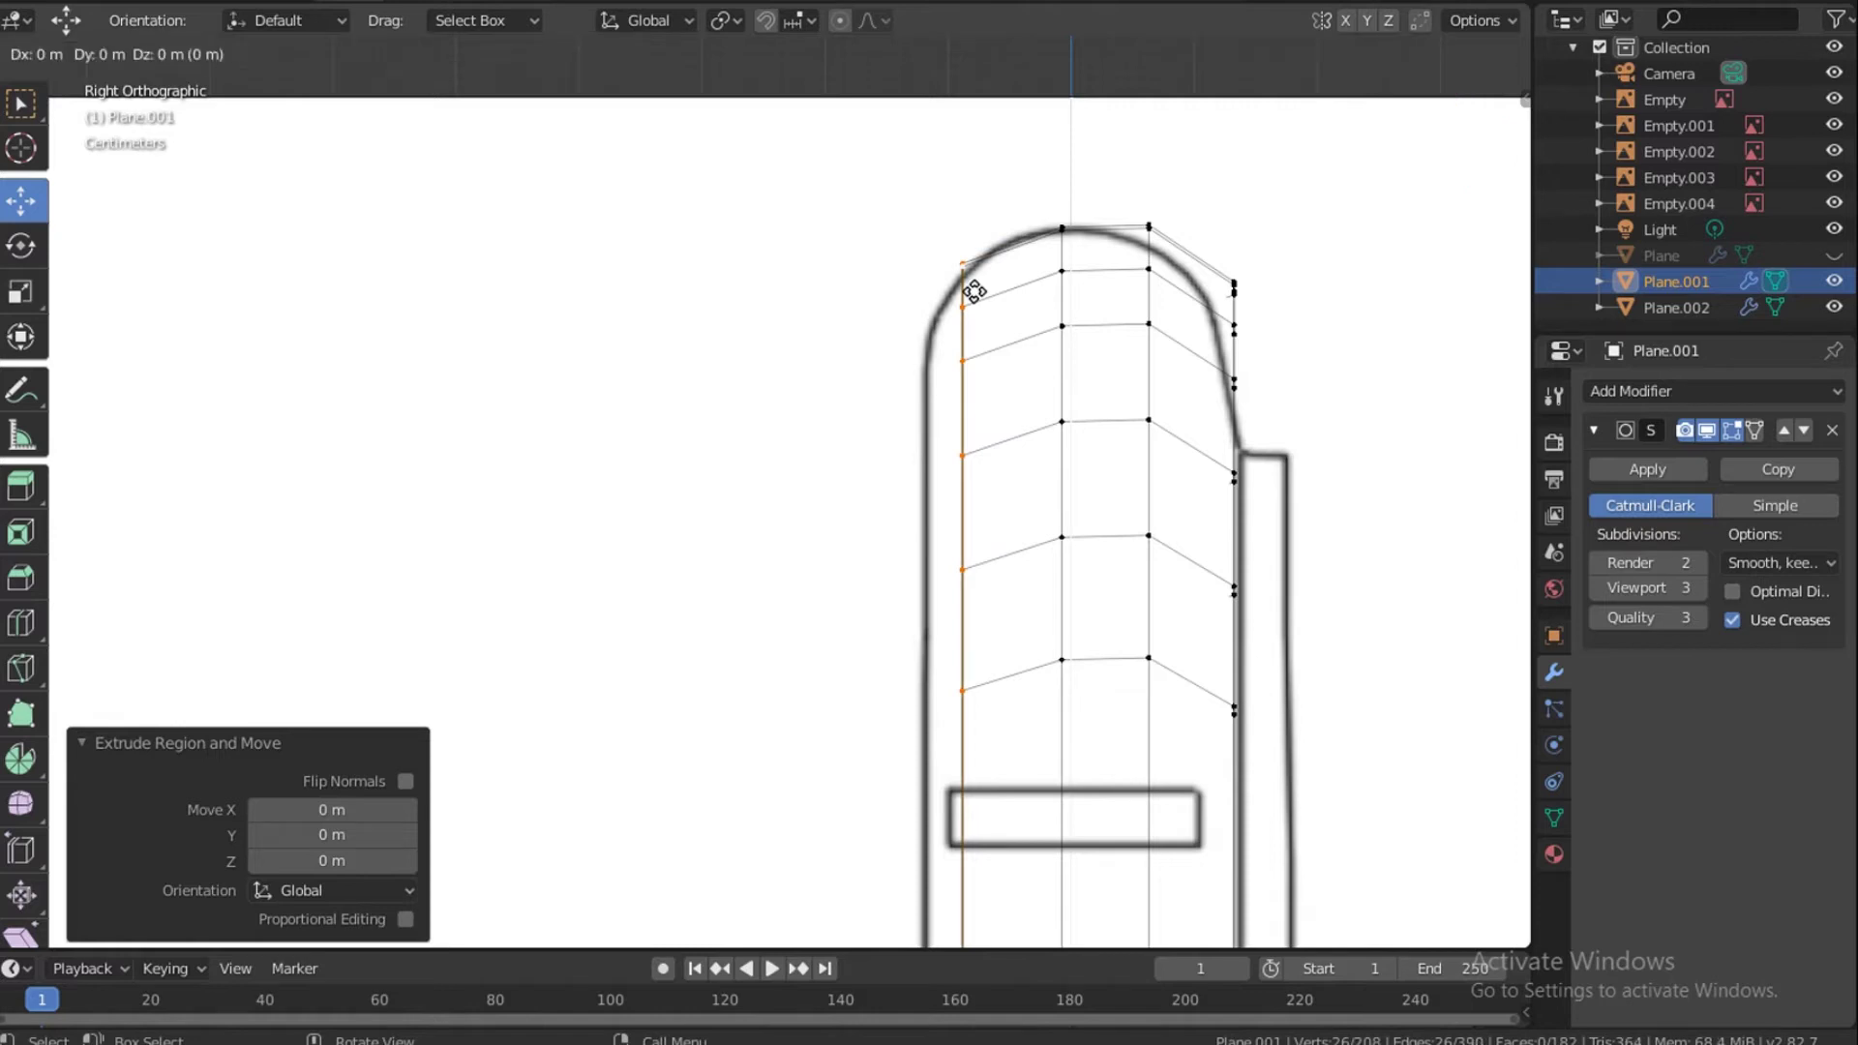
{"action": "key", "text": "s"}
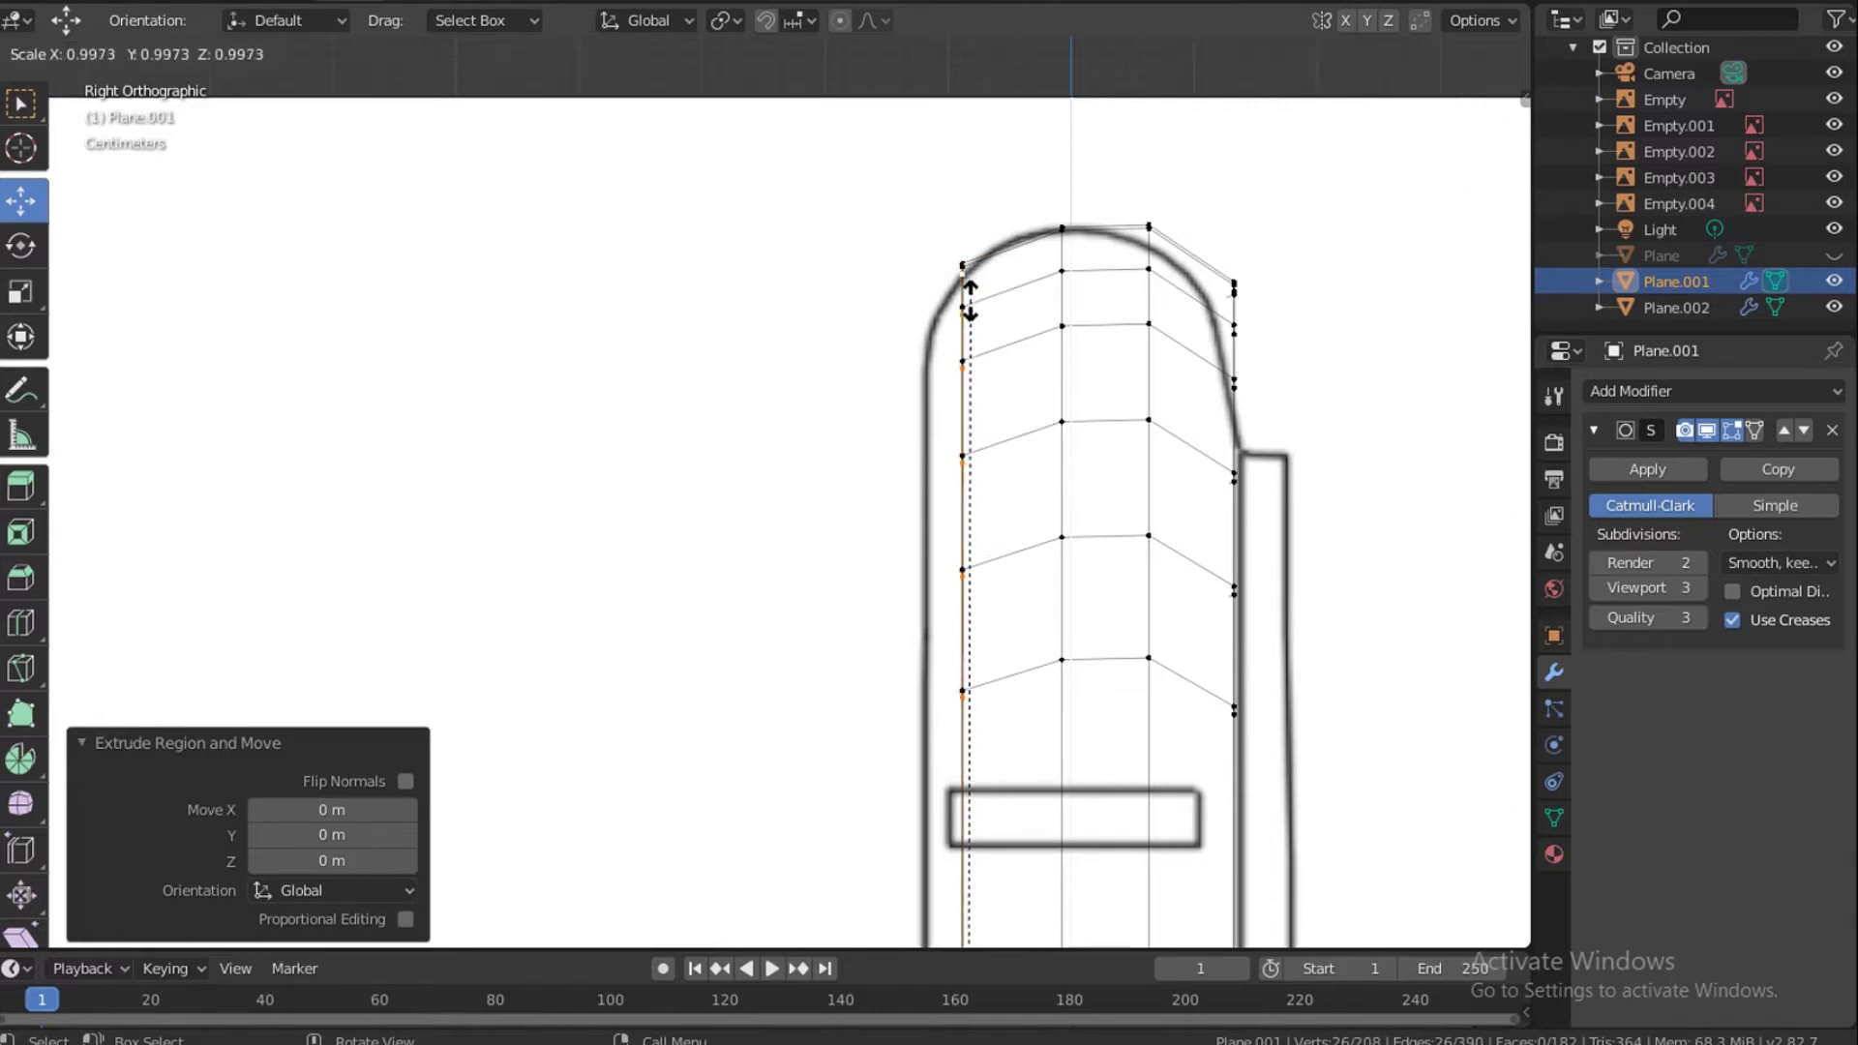
{"action": "left_click", "coordinate": [970, 304]}
{"action": "key", "text": "alt+a"}
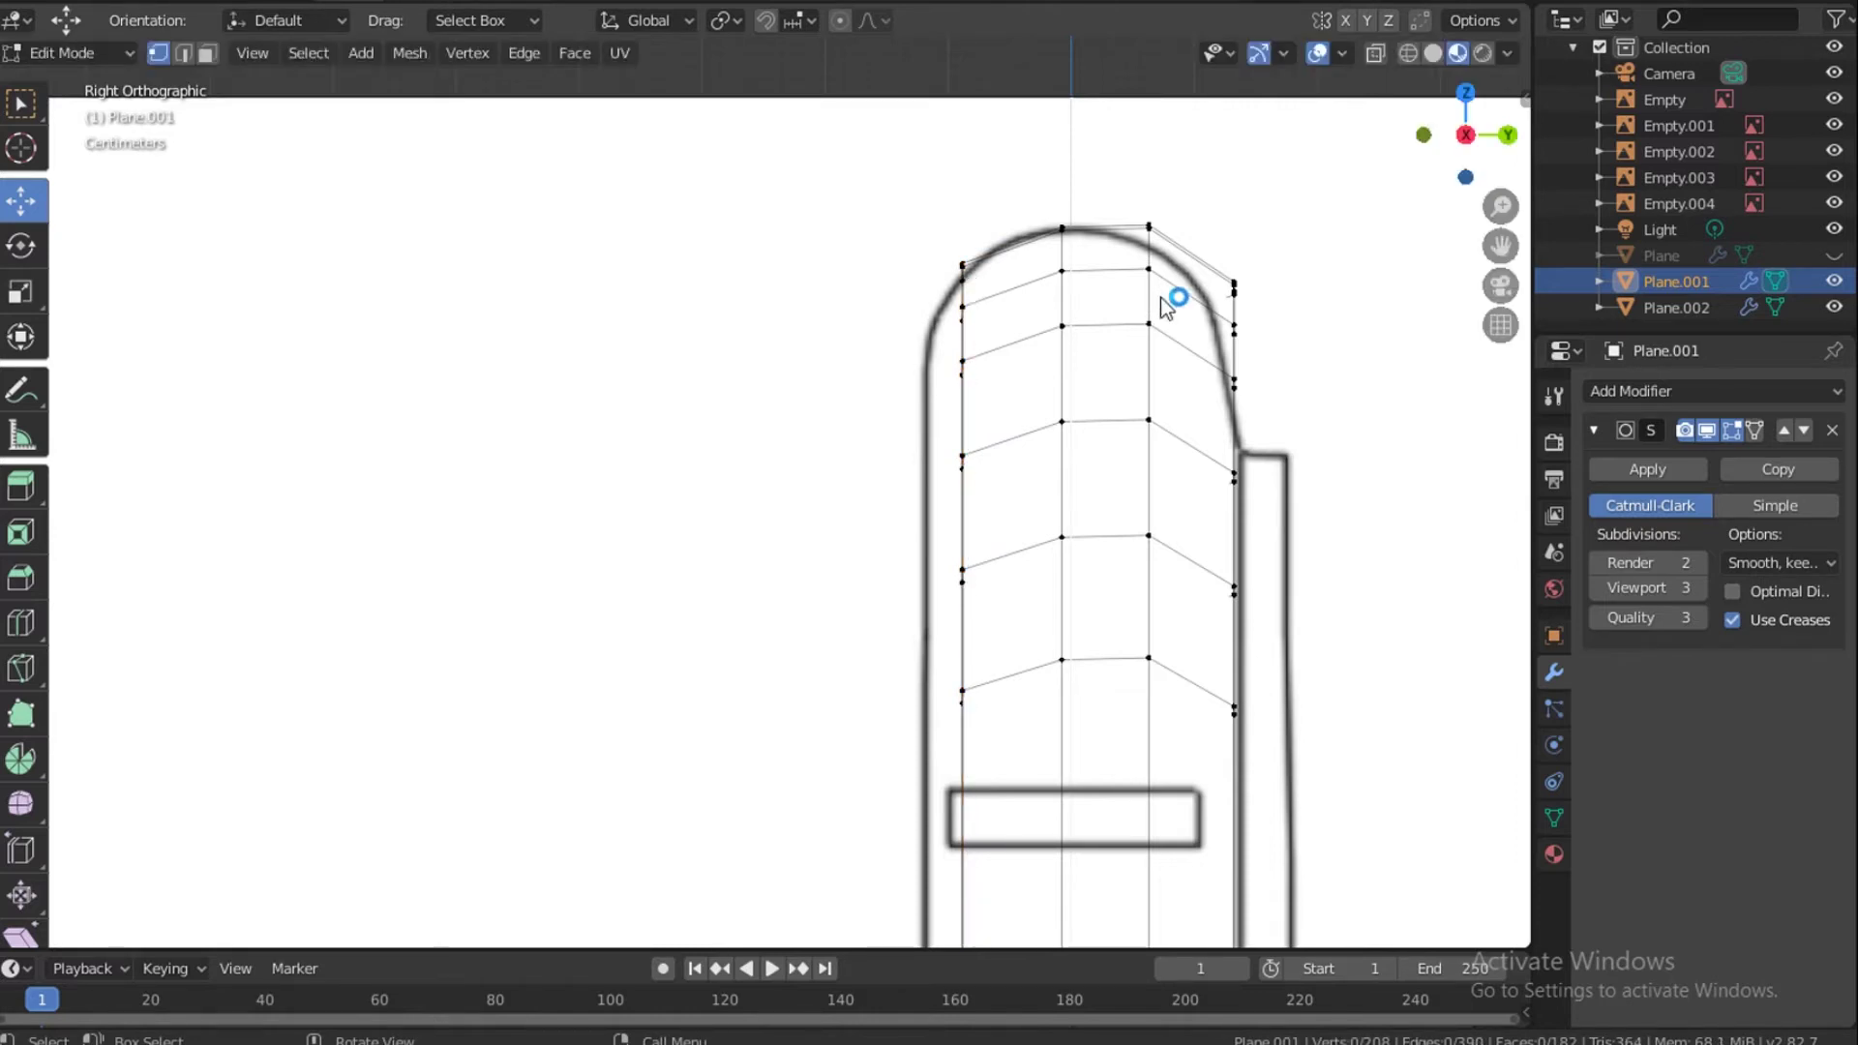
{"action": "key", "text": "Tab"}
Inspect the seam between the outer band and the notched frame from several angles, using solid shading.
{"action": "left_click_drag", "start_coordinate": [1472, 128], "coordinate": [1432, 145]}
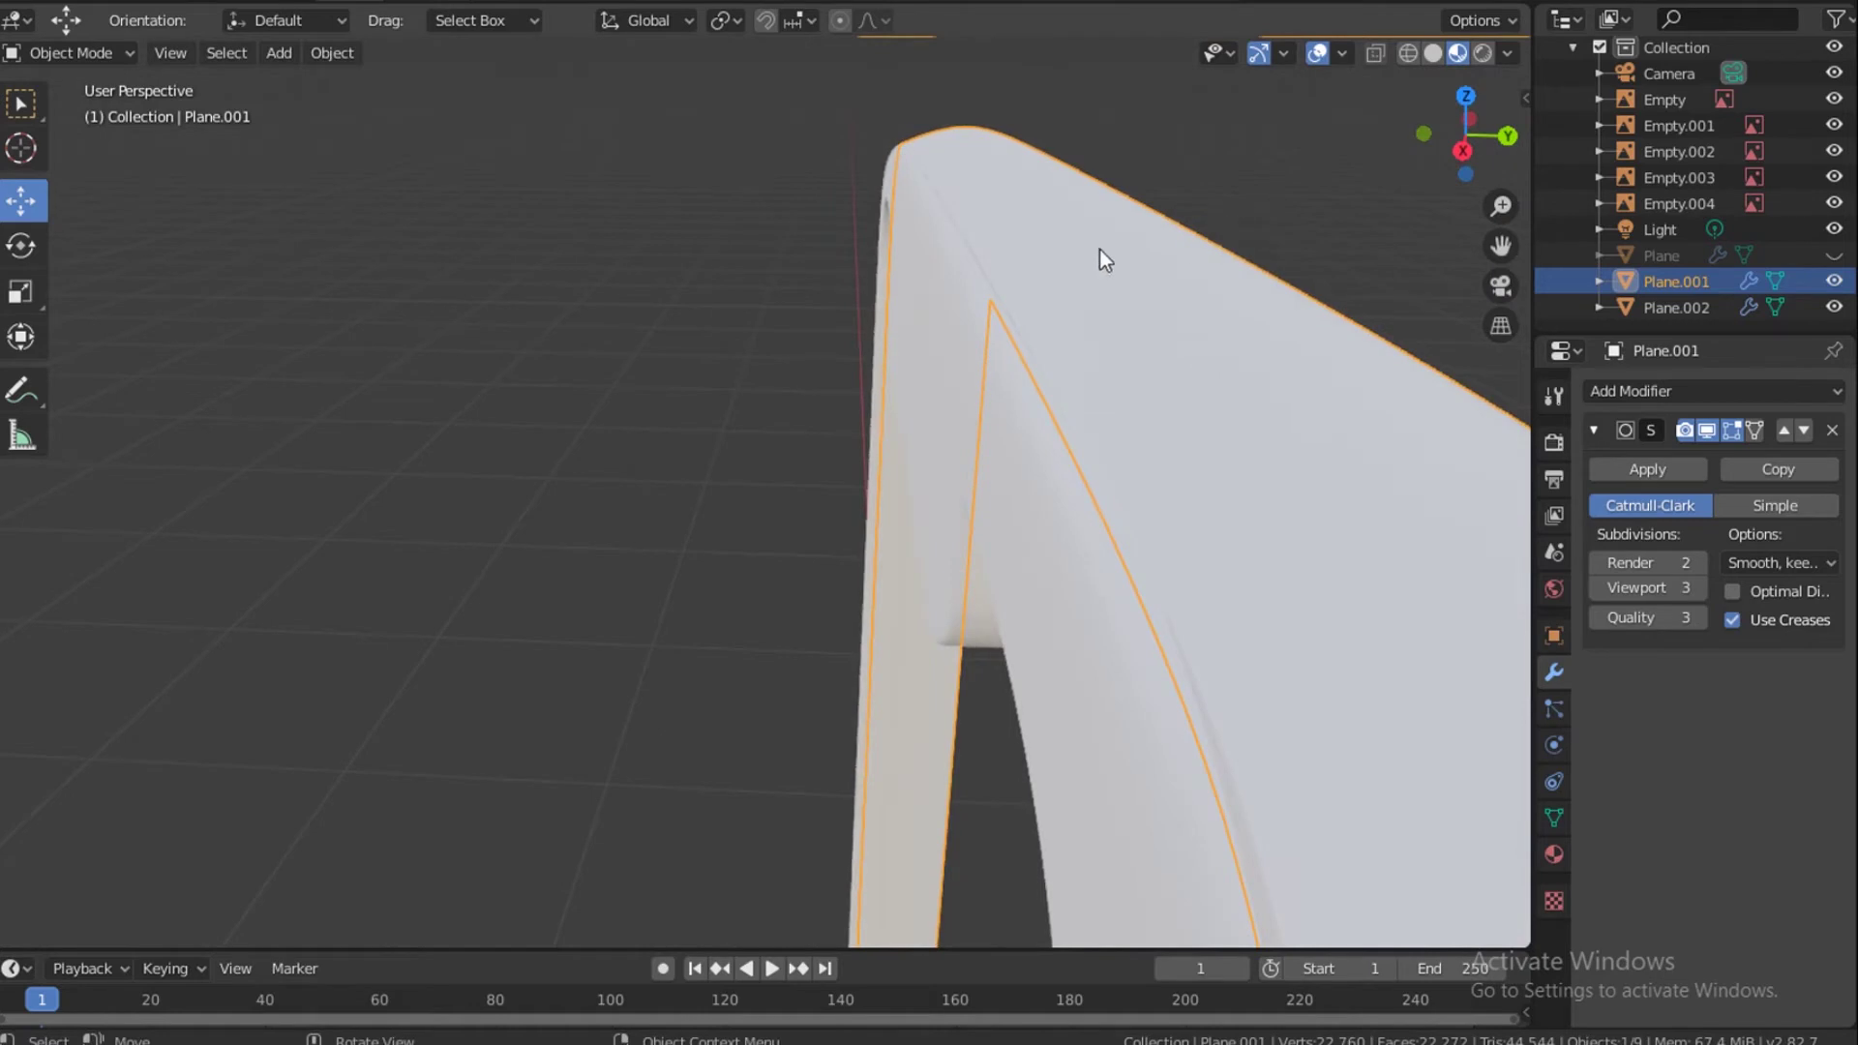
{"action": "scroll", "coordinate": [1094, 254], "scroll_direction": "down", "scroll_amount": 3}
{"action": "scroll", "coordinate": [967, 464], "scroll_direction": "down", "scroll_amount": 3}
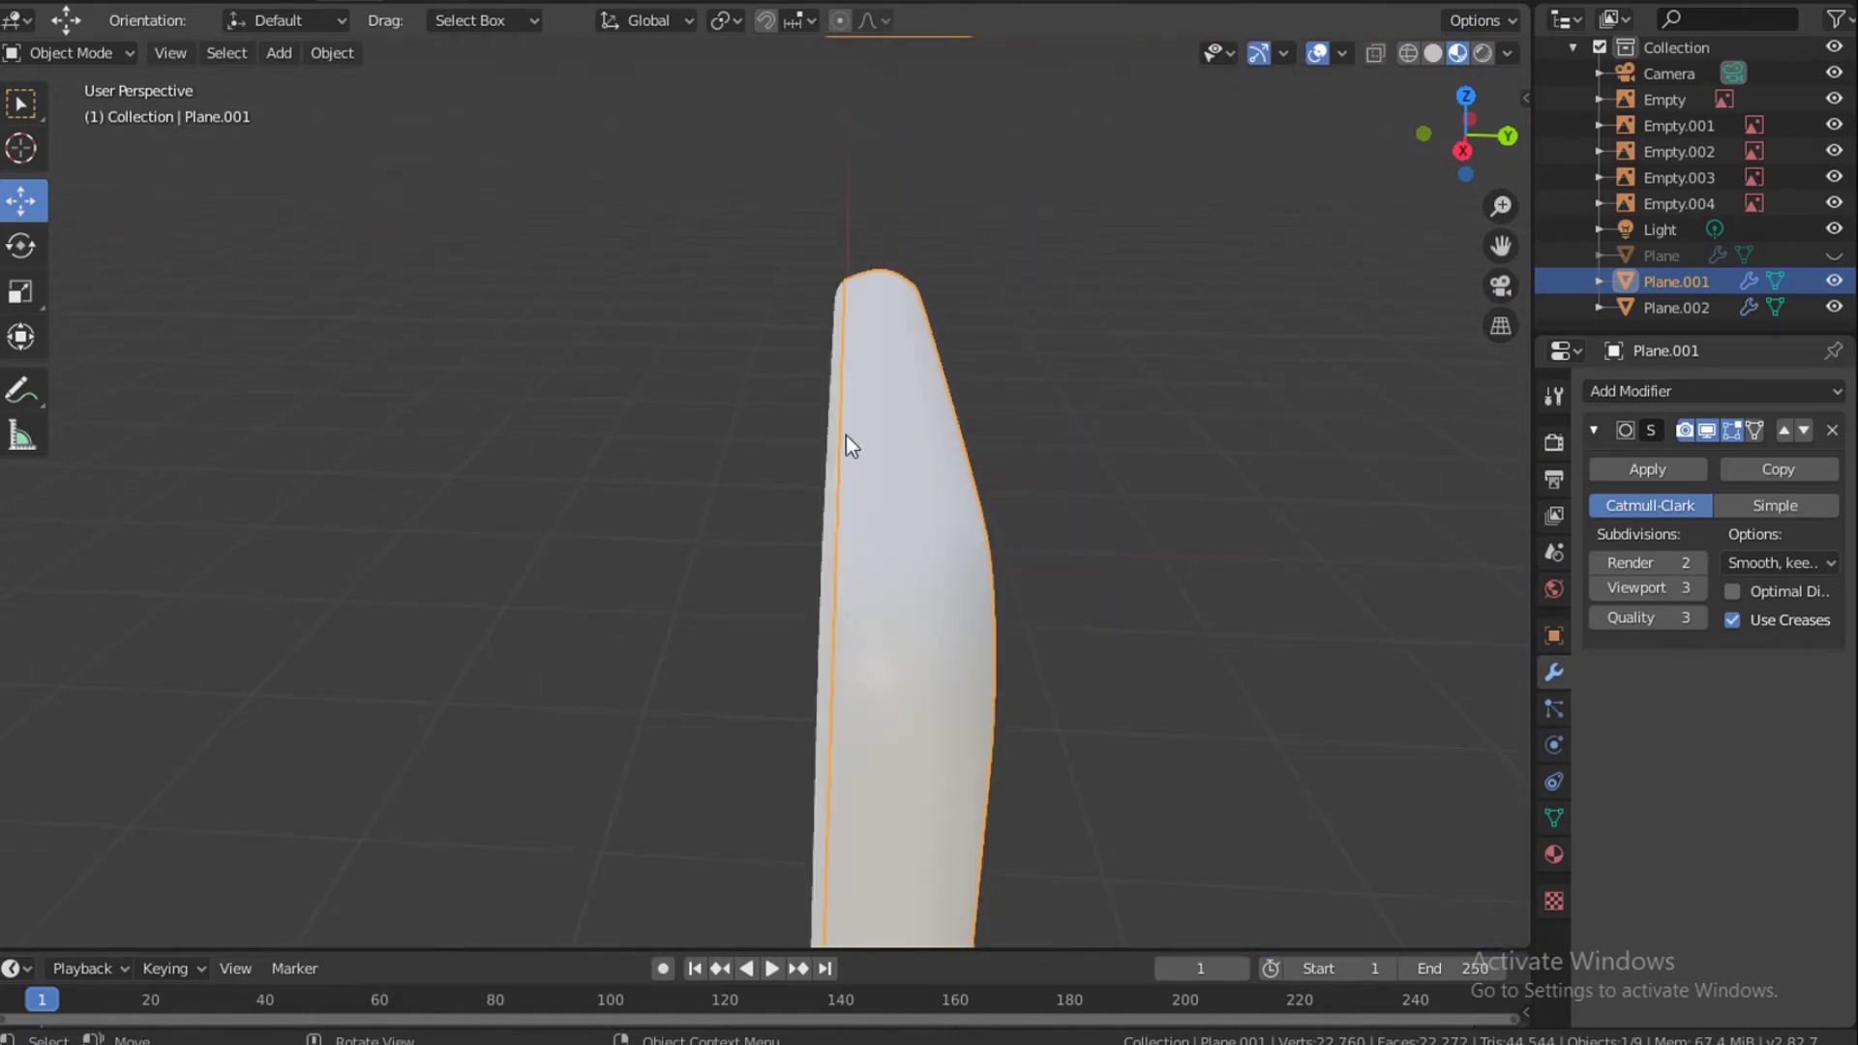
{"action": "left_click", "coordinate": [1166, 350]}
{"action": "left_click_drag", "start_coordinate": [1473, 169], "coordinate": [1394, 164]}
{"action": "scroll", "coordinate": [1095, 524], "scroll_direction": "up", "scroll_amount": 2}
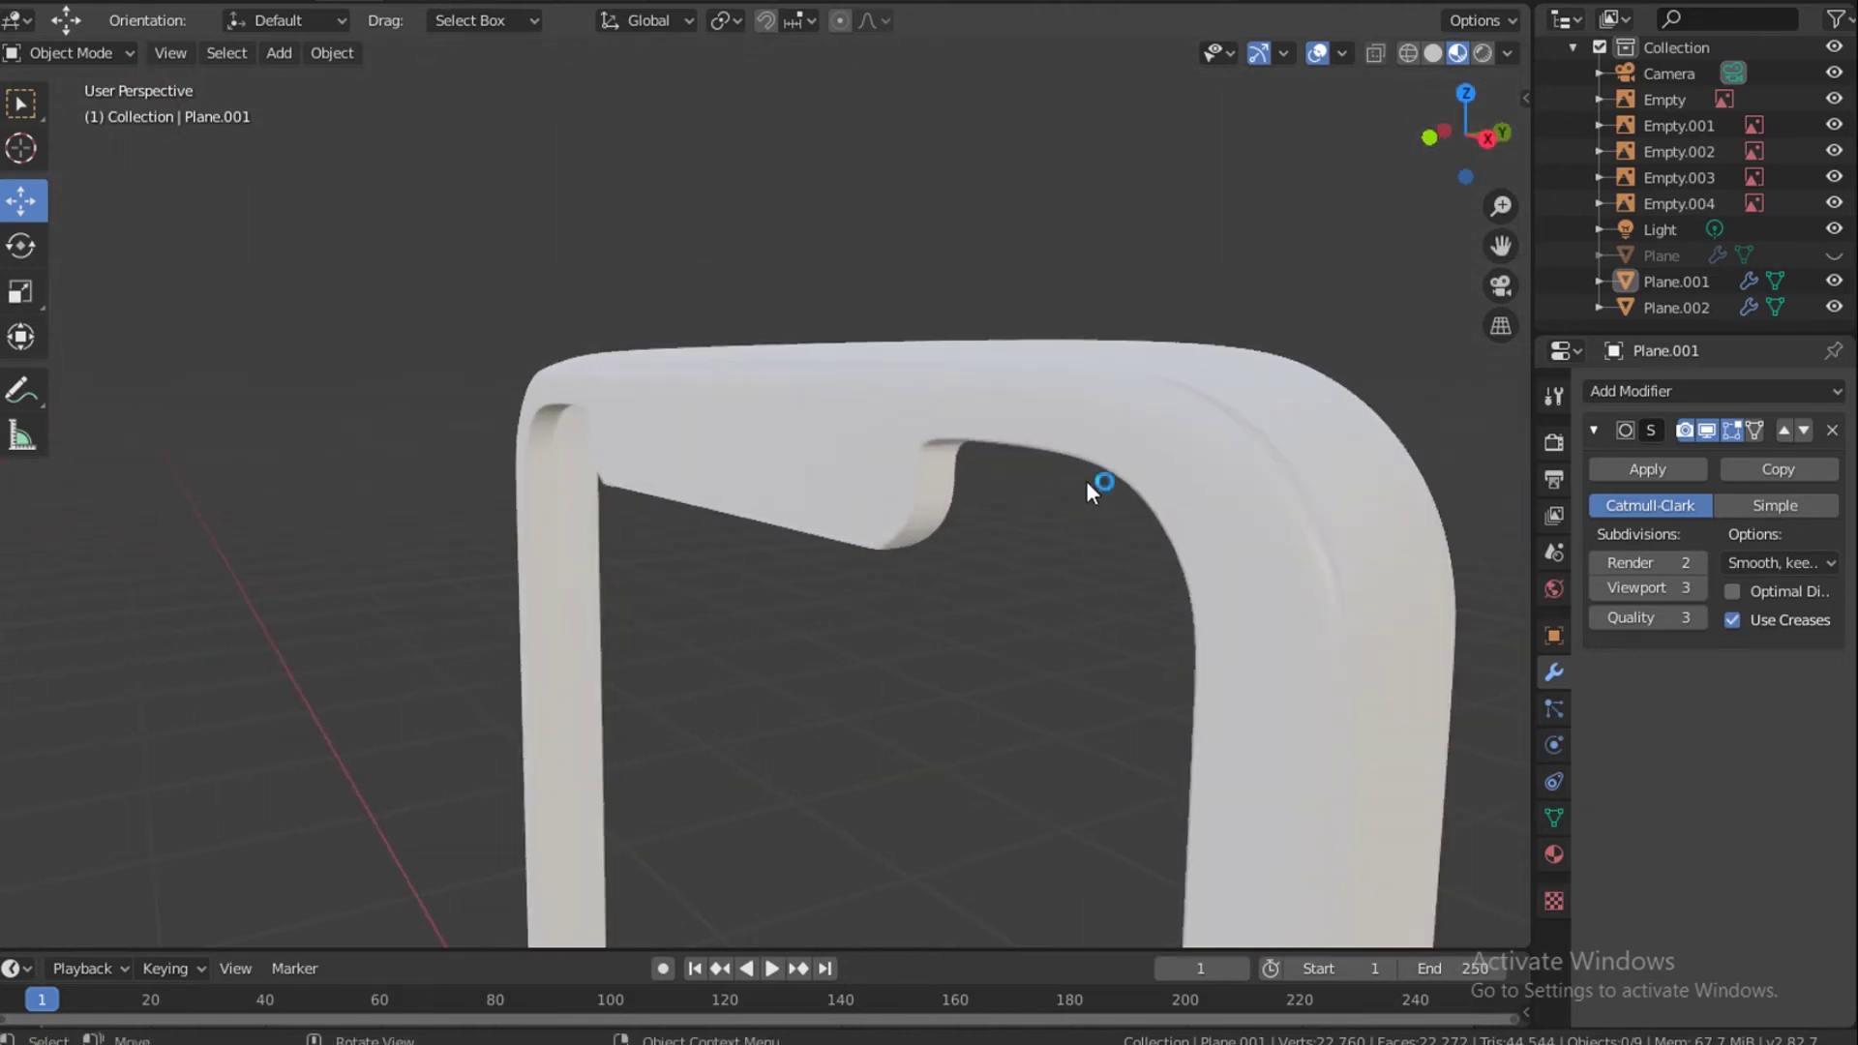
{"action": "left_click", "coordinate": [1433, 52]}
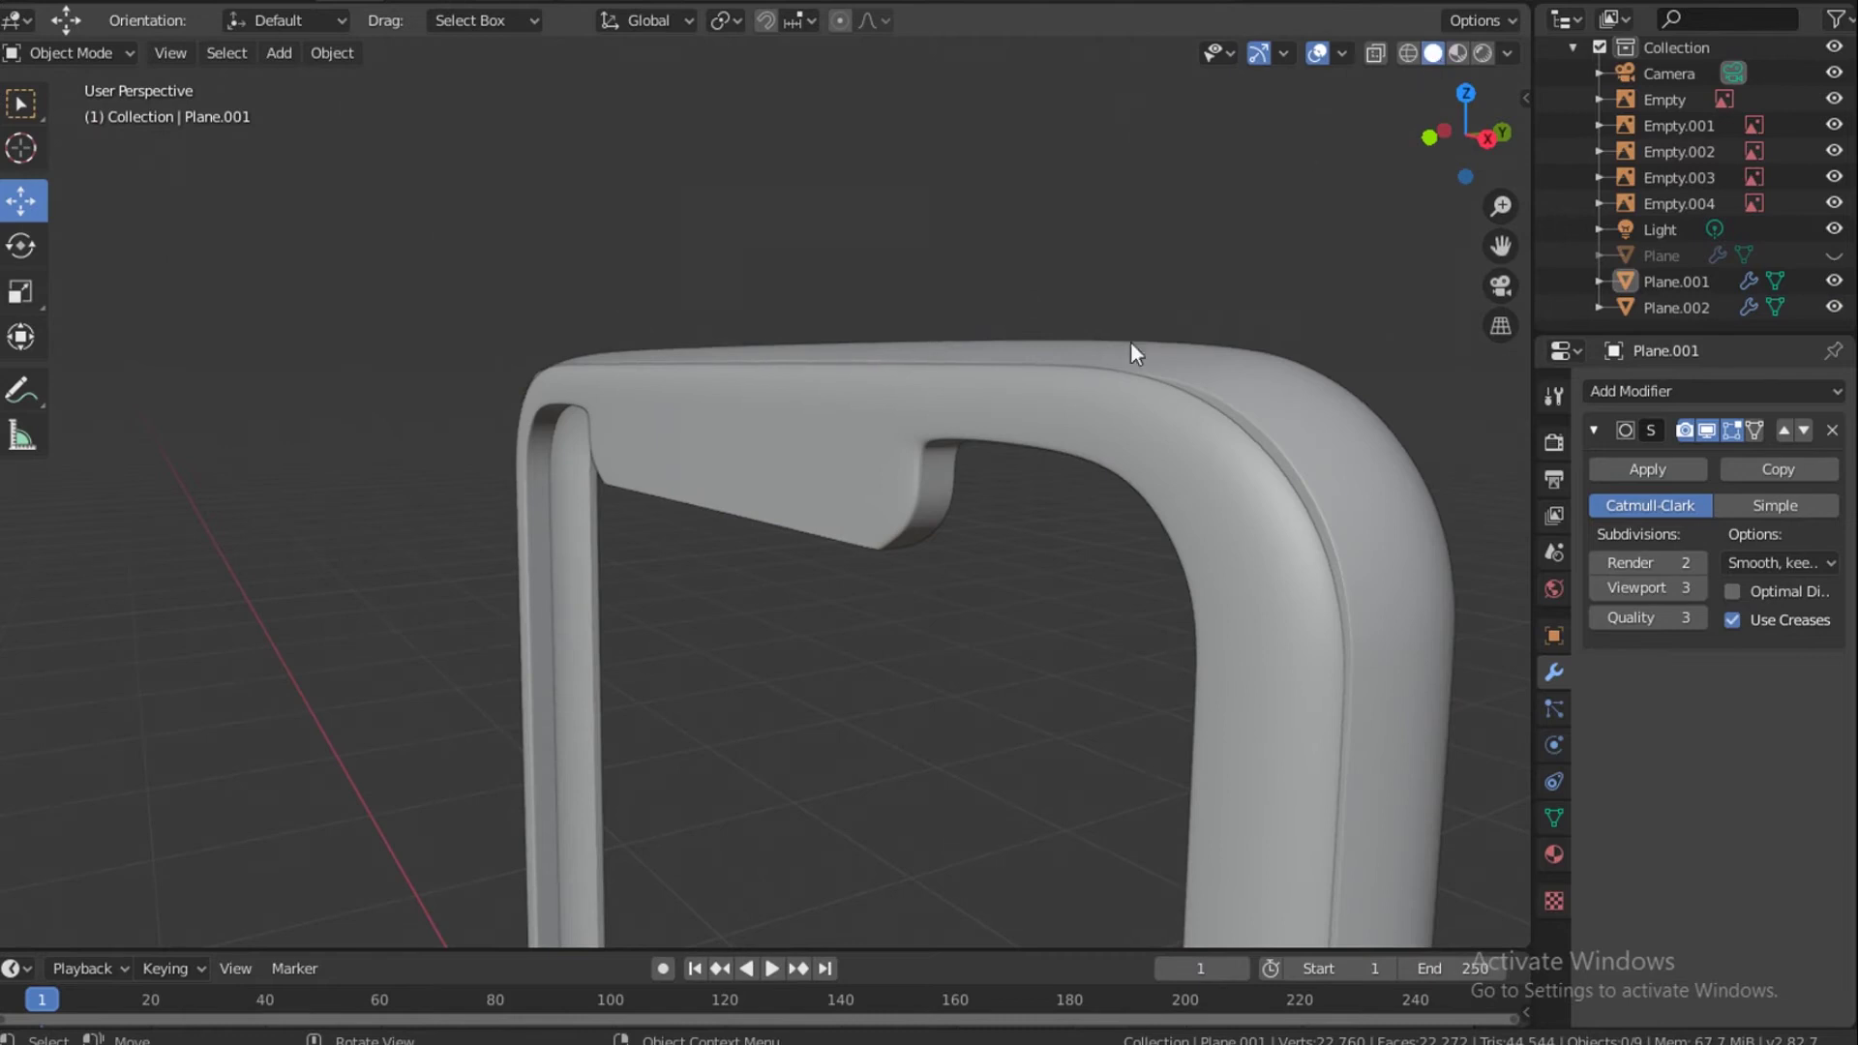
{"action": "mouse_move", "coordinate": [1468, 139]}
{"action": "left_mouse_down"}
{"action": "mouse_move", "coordinate": [1403, 147]}
{"action": "mouse_move", "coordinate": [1468, 120]}
{"action": "mouse_move", "coordinate": [1423, 122]}
{"action": "mouse_move", "coordinate": [1515, 124]}
{"action": "mouse_move", "coordinate": [1419, 134]}
{"action": "left_mouse_up"}
{"action": "left_click", "coordinate": [1456, 54]}
In Edit Mode, check the outer band's corner vertices against the reference image in front orthographic view.
{"action": "left_click", "coordinate": [1159, 465]}
{"action": "key", "text": "Tab"}
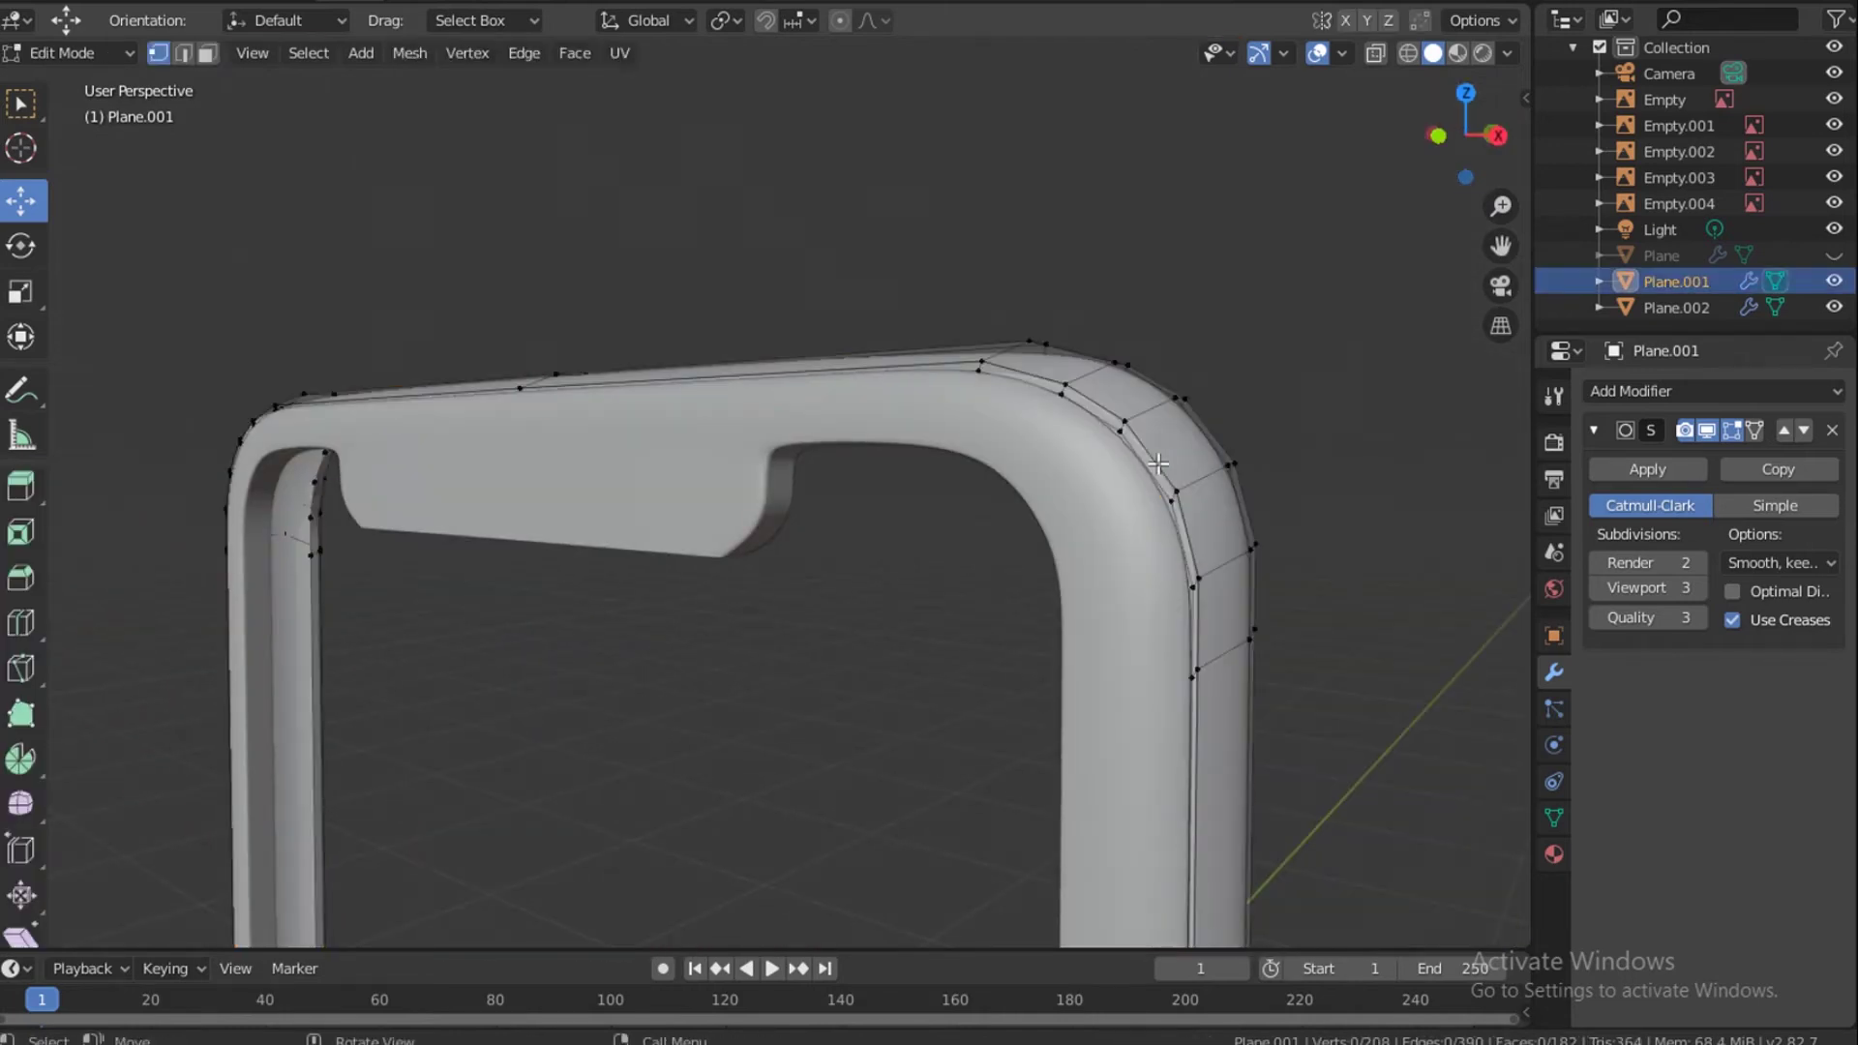
{"action": "key", "text": "KP_5"}
{"action": "key", "text": "grave"}
{"action": "left_click", "coordinate": [778, 207]}
{"action": "scroll", "coordinate": [839, 346], "scroll_direction": "up", "scroll_amount": 3}
{"action": "left_click", "coordinate": [861, 365]}
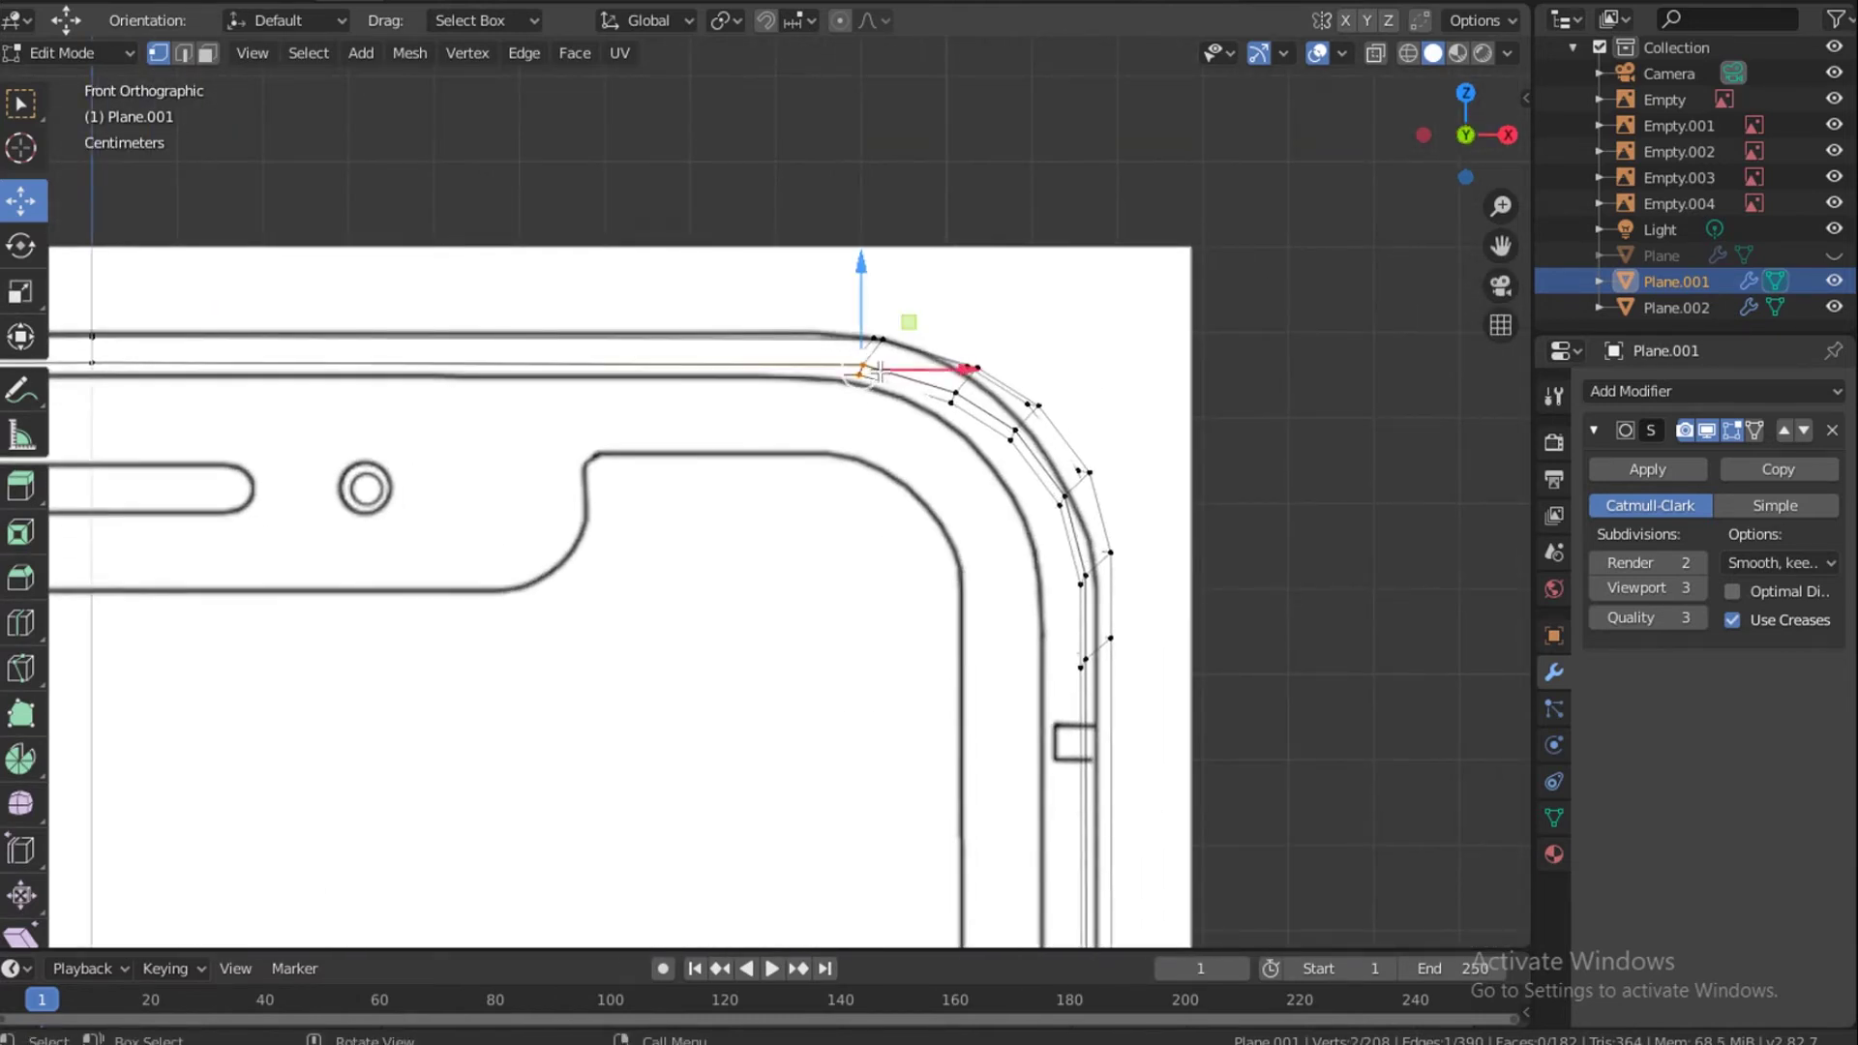
{"action": "left_click", "coordinate": [1120, 270]}
Examine the band's corner vertices with X-ray on, turn X-ray off again, and return to Object Mode.
{"action": "left_click", "coordinate": [1375, 53]}
{"action": "left_click_drag", "start_coordinate": [1457, 141], "coordinate": [1432, 208]}
{"action": "left_click_drag", "start_coordinate": [1002, 383], "coordinate": [947, 445]}
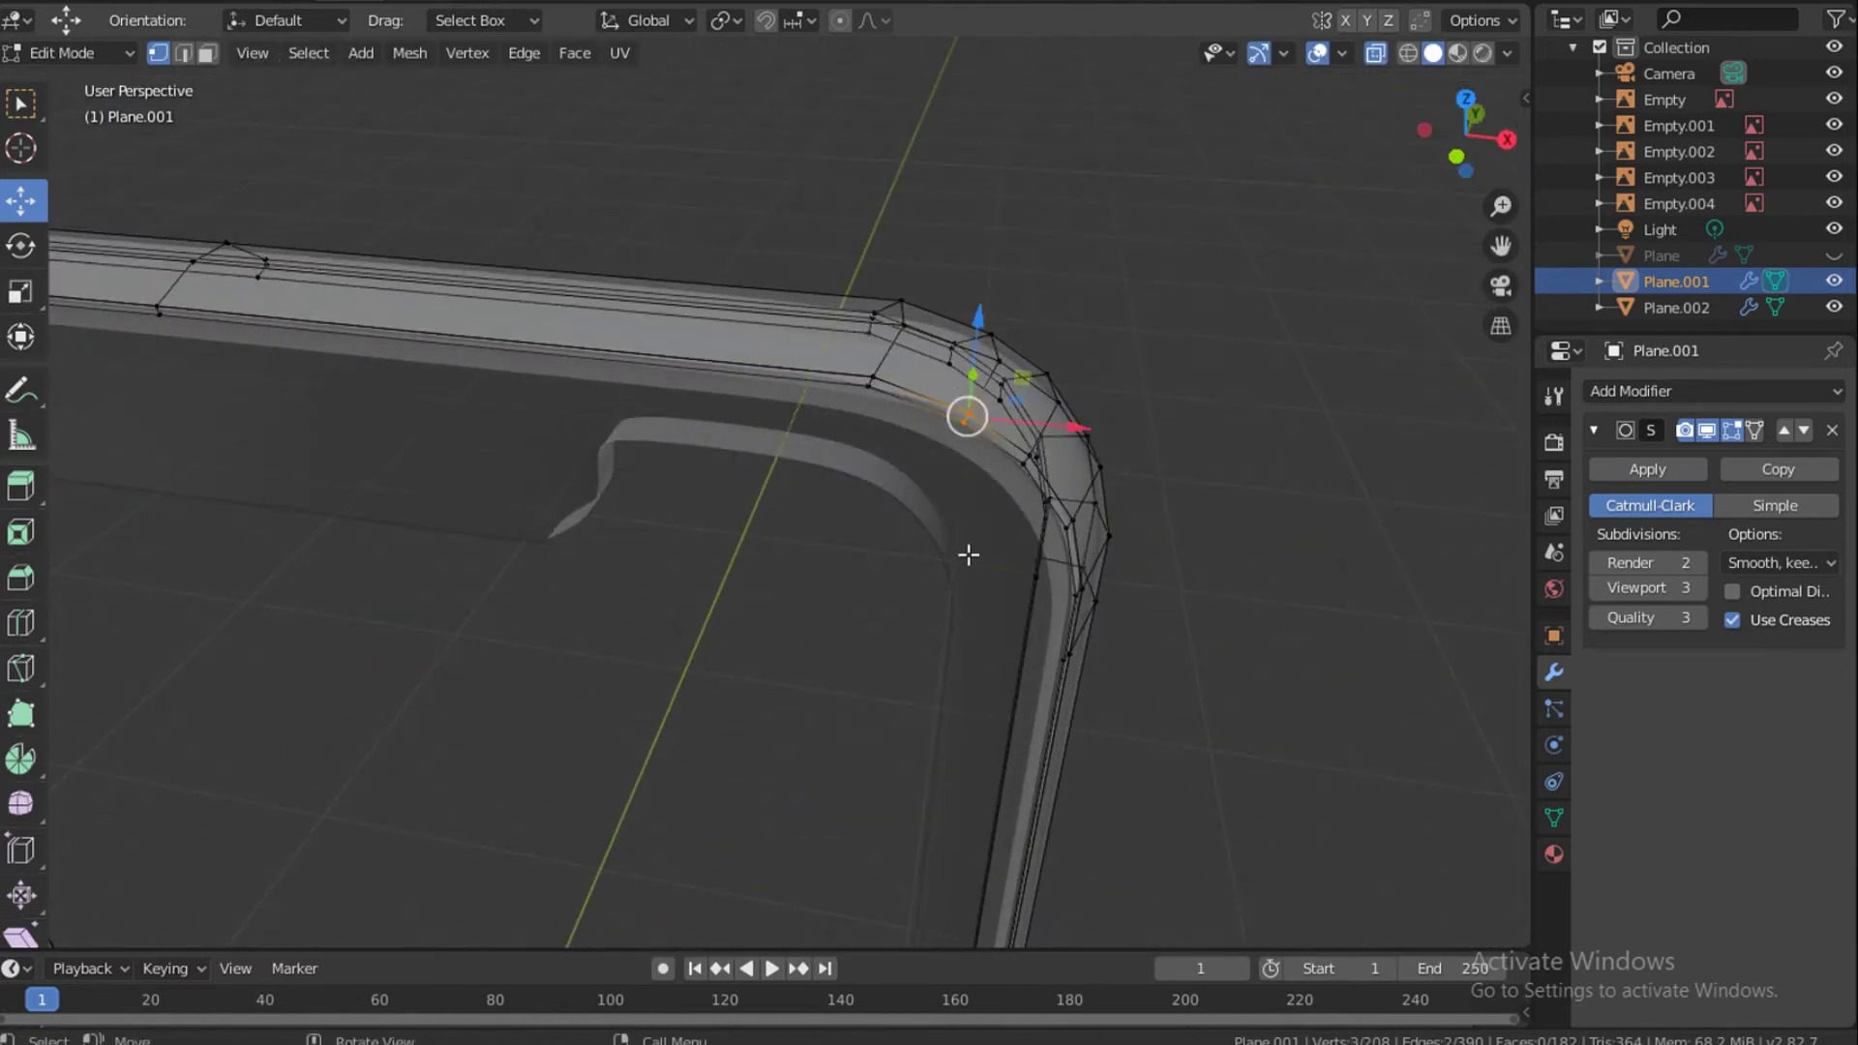
{"action": "scroll", "coordinate": [1033, 508], "scroll_direction": "down", "scroll_amount": 1}
{"action": "left_click", "coordinate": [1375, 53]}
{"action": "middle_click_drag", "start_coordinate": [1287, 339], "coordinate": [716, 406], "text": "shift"}
{"action": "left_click", "coordinate": [1288, 435]}
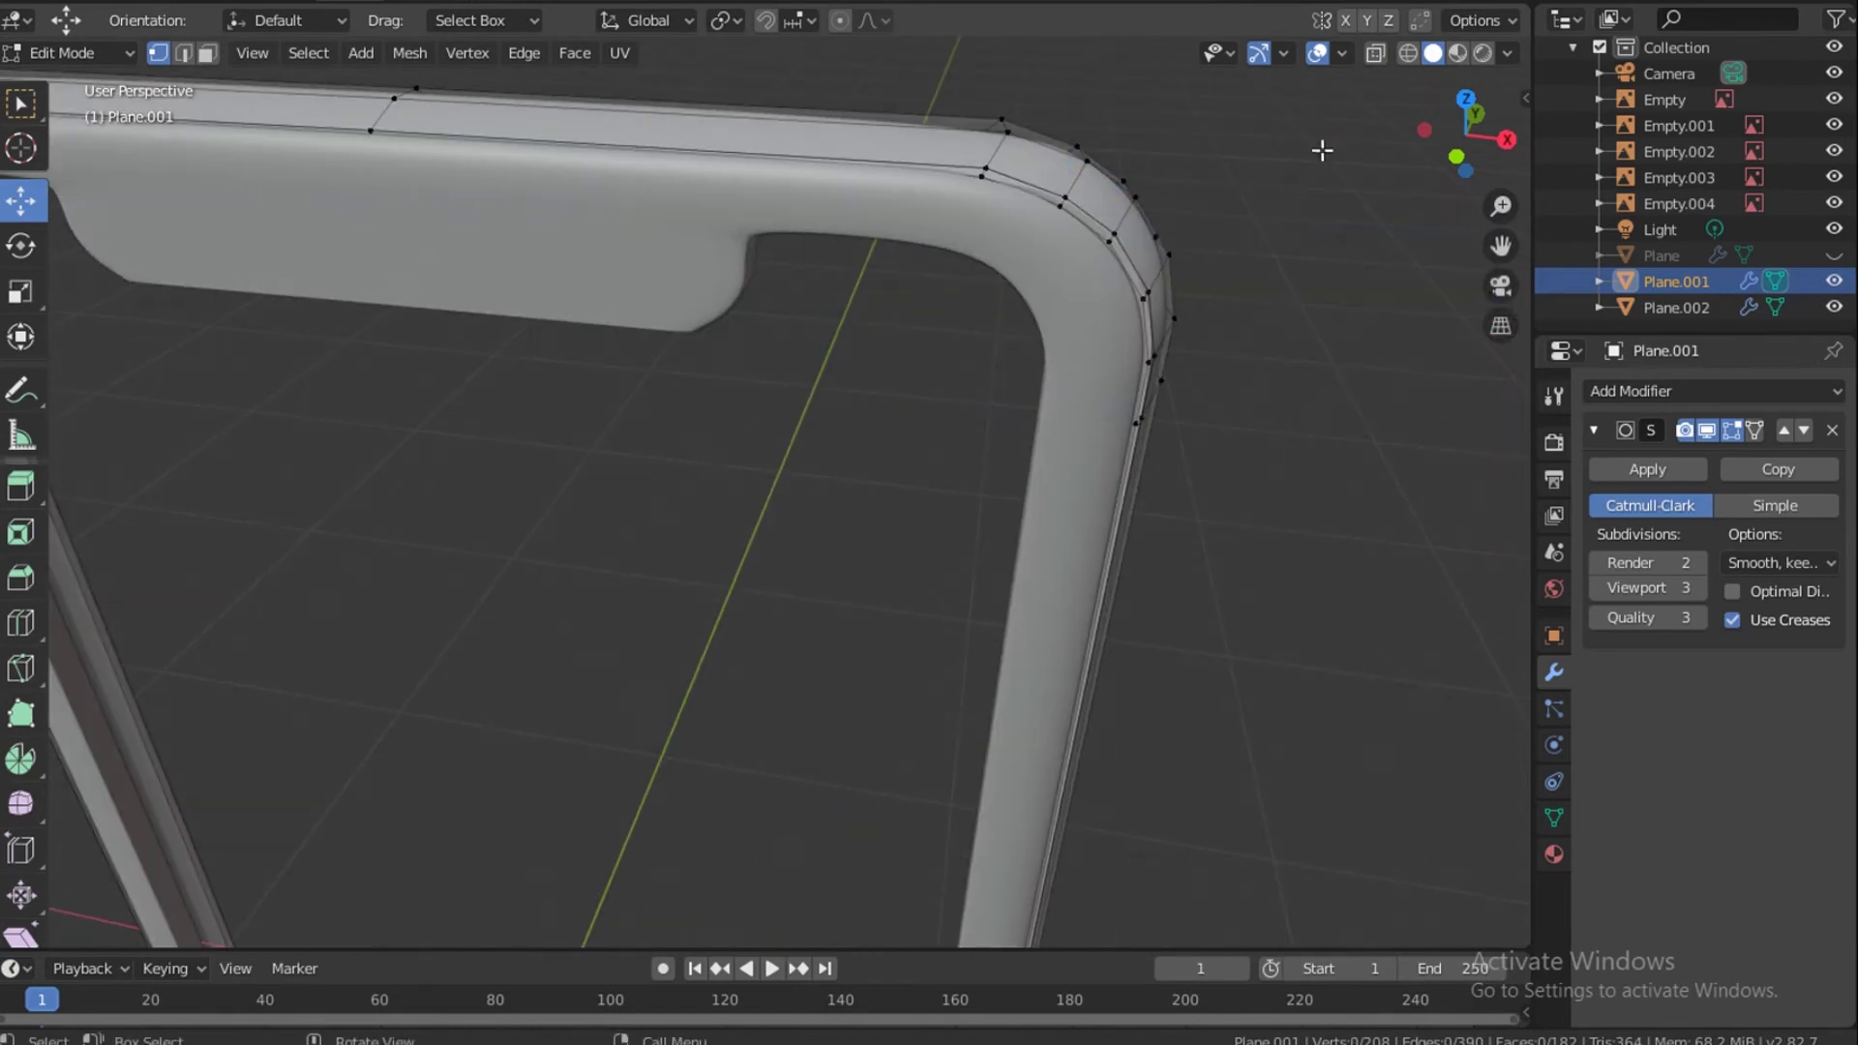
{"action": "key", "text": "Tab"}
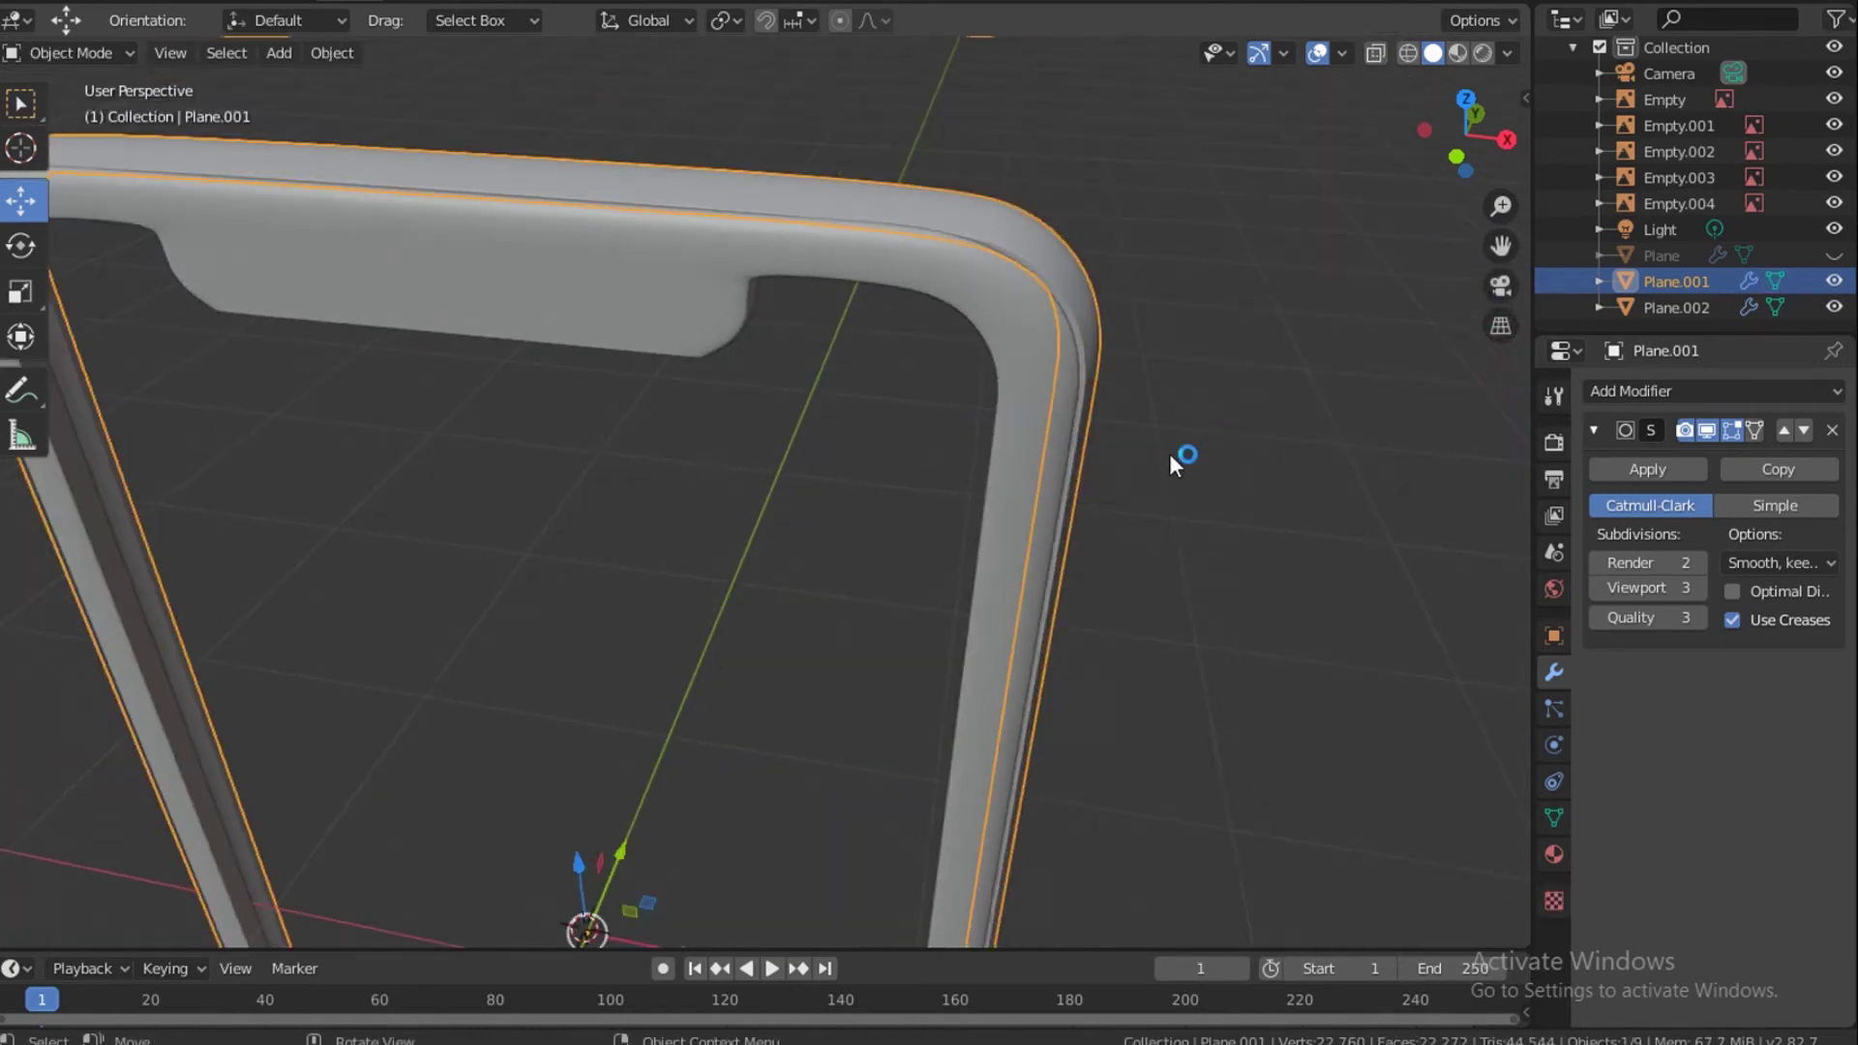
Scale the entire mesh of the notched frame Plane.002 to about 0.983 along X, and return to Object Mode.
{"action": "left_click", "coordinate": [1006, 302]}
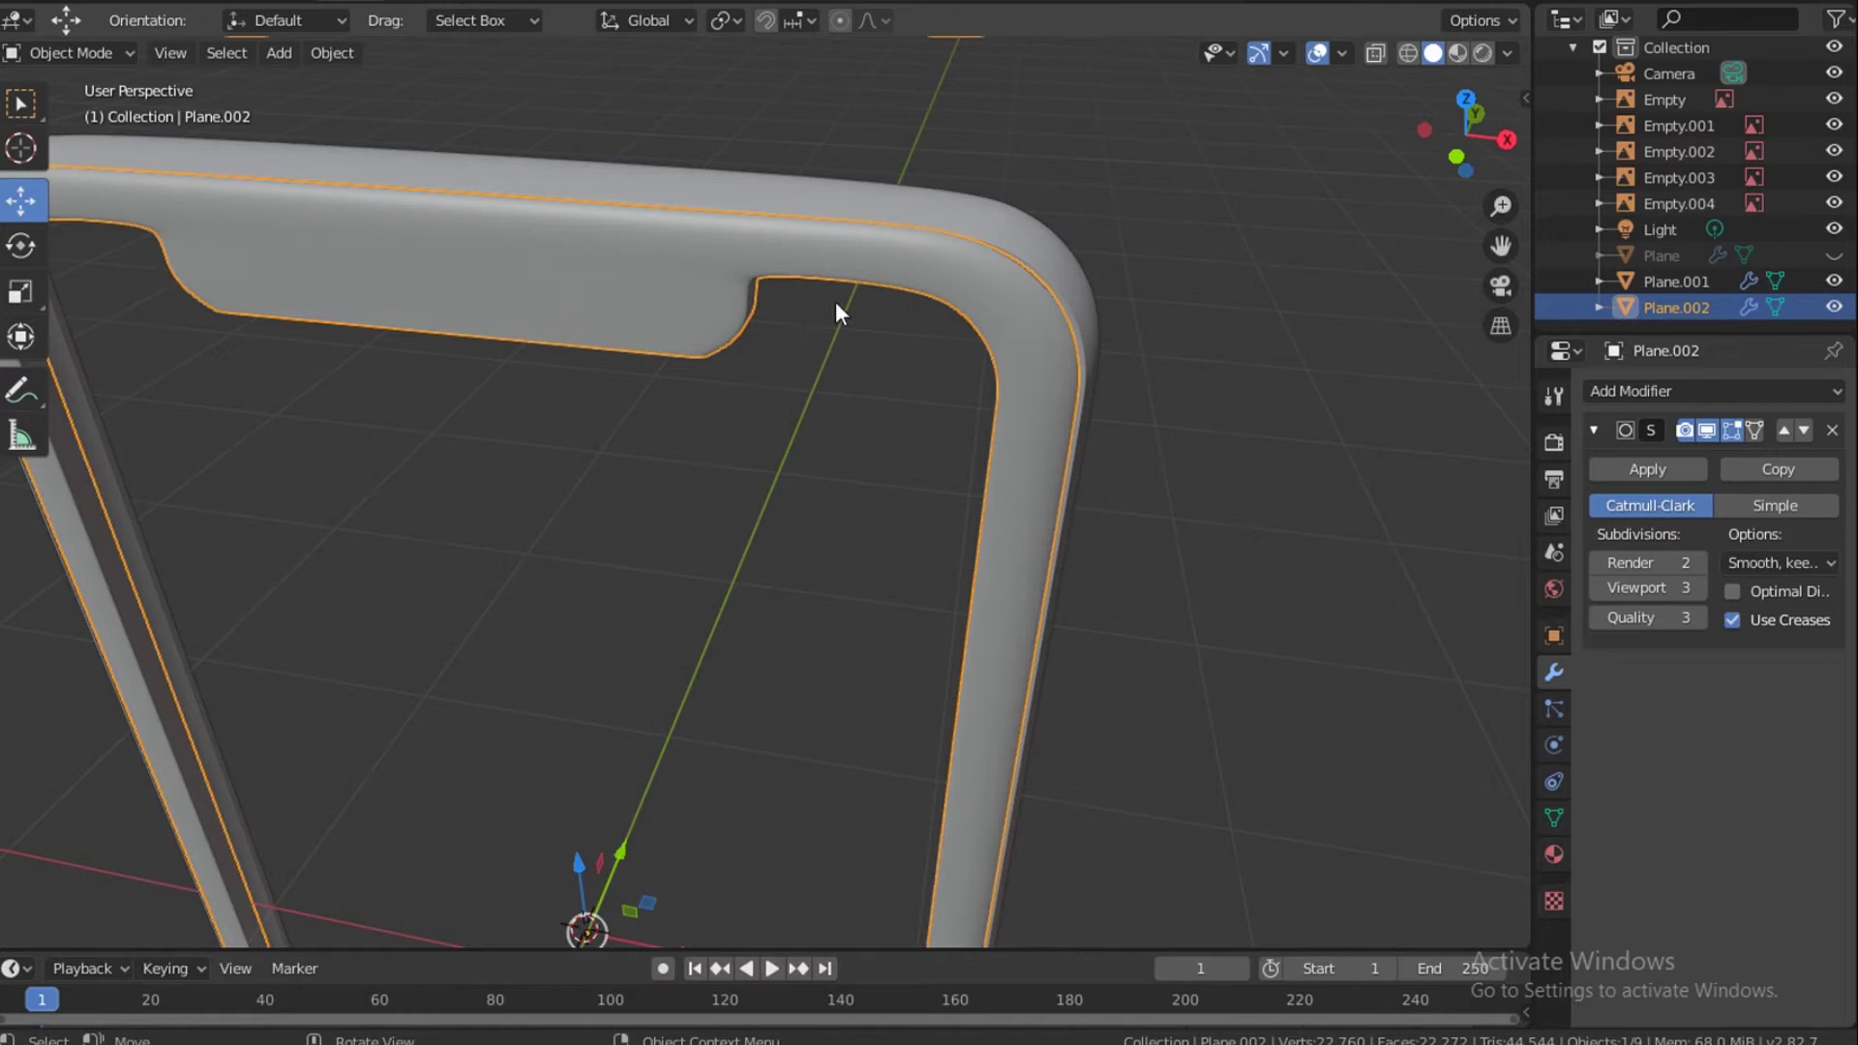
{"action": "middle_click_drag", "start_coordinate": [604, 456], "coordinate": [654, 160], "text": "shift"}
{"action": "key", "text": "Tab"}
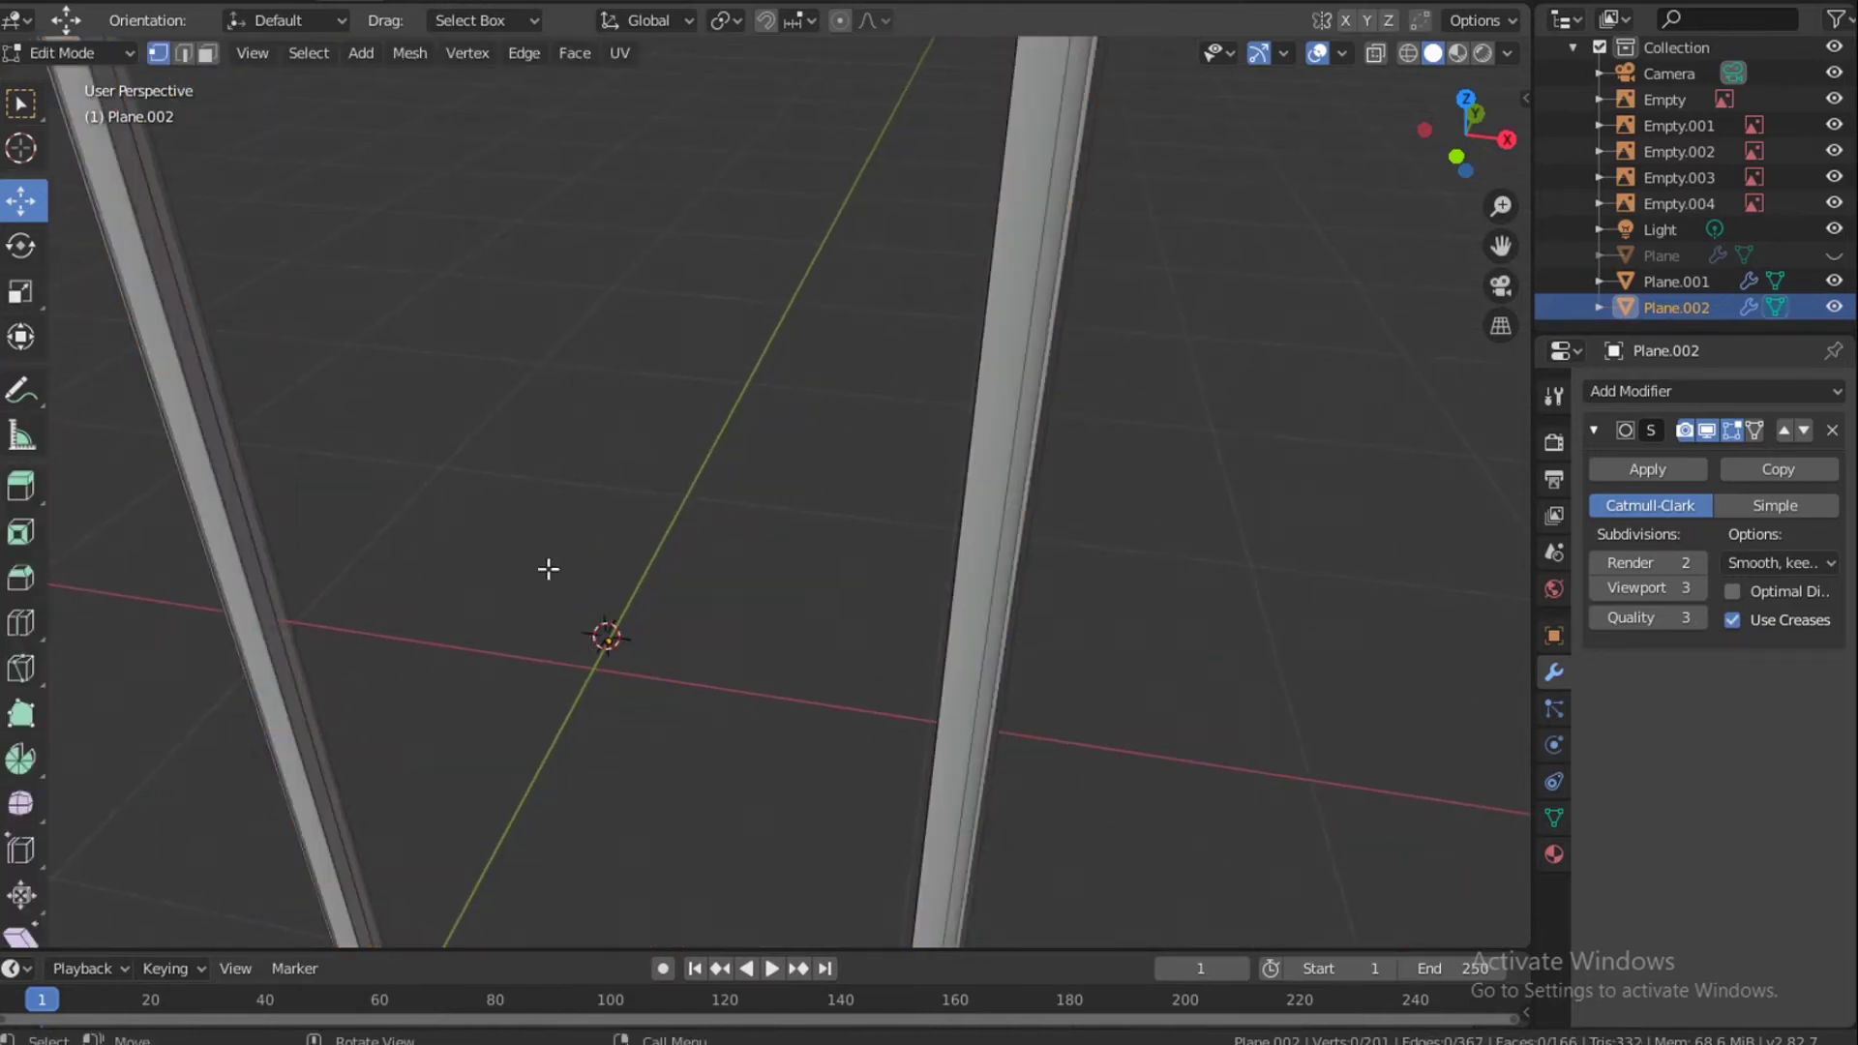
{"action": "key", "text": "a"}
{"action": "left_click_drag", "start_coordinate": [676, 552], "coordinate": [767, 601]}
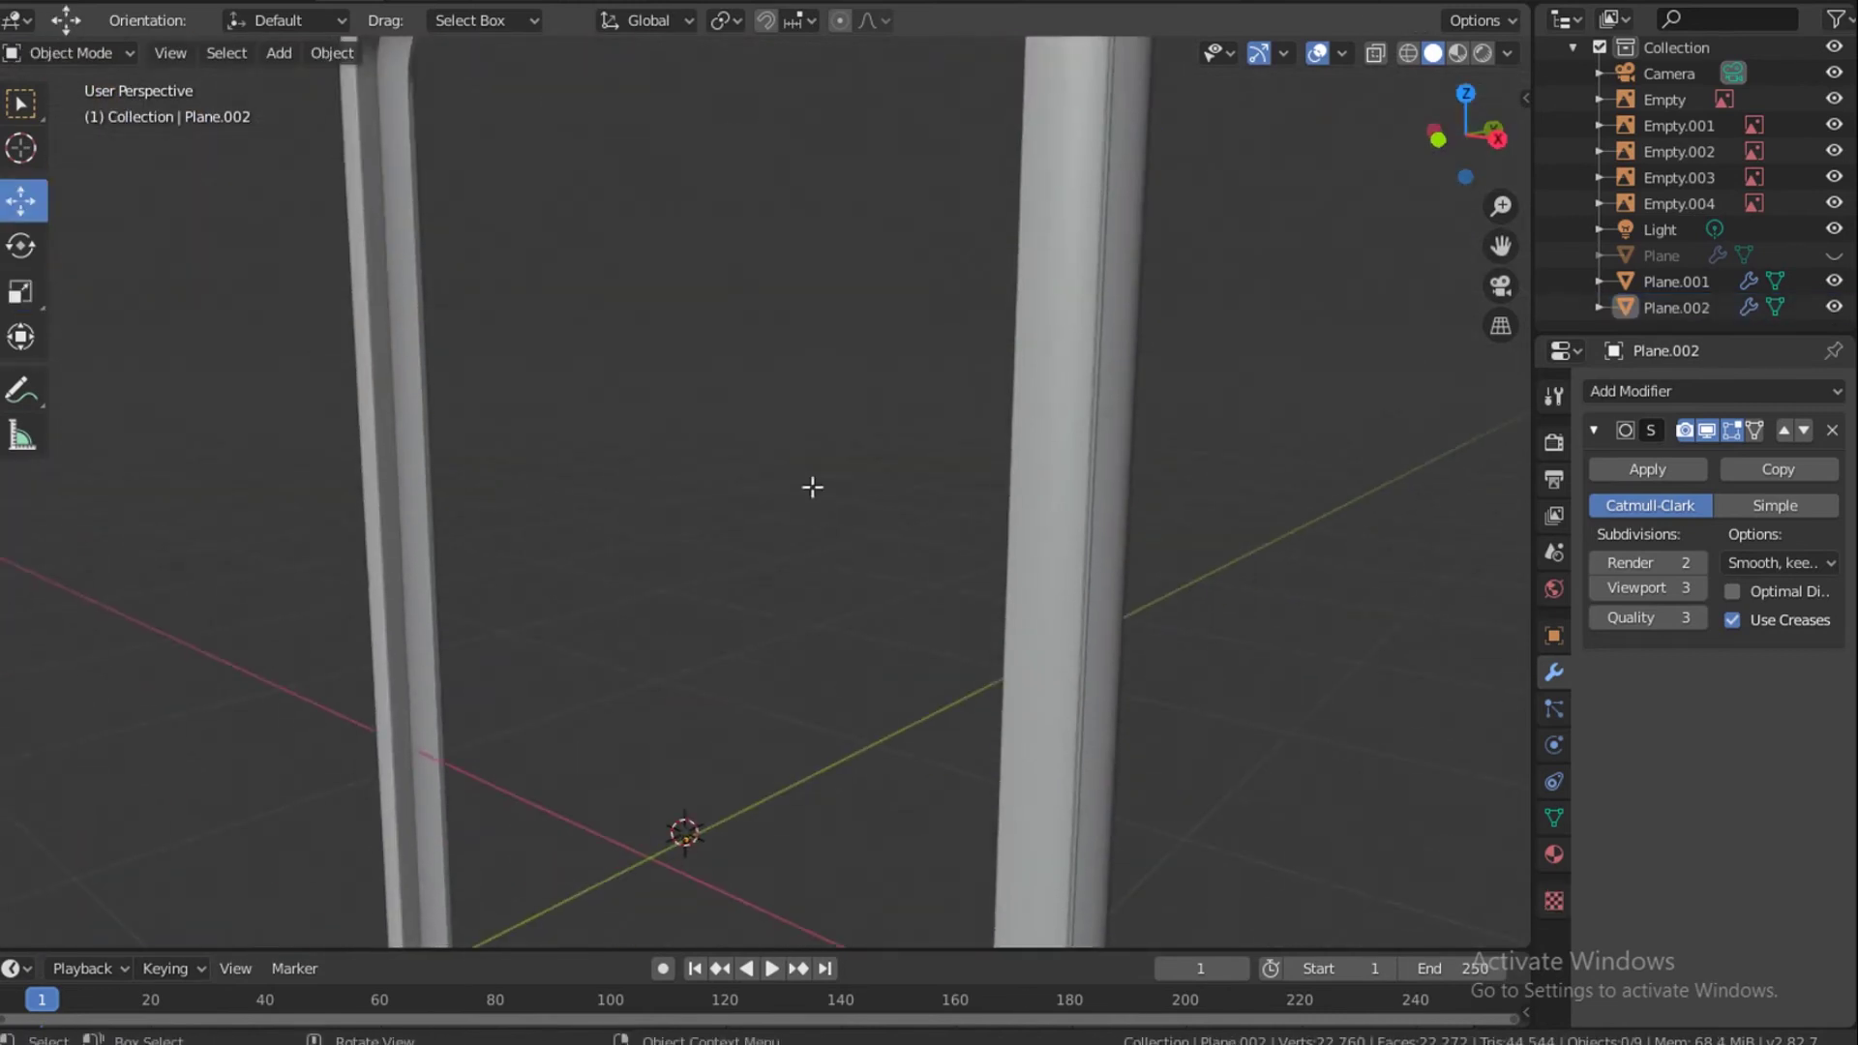
{"action": "key", "text": "Tab"}
{"action": "key", "text": "s"}
{"action": "key", "text": "x"}
{"action": "left_click", "coordinate": [692, 707]}
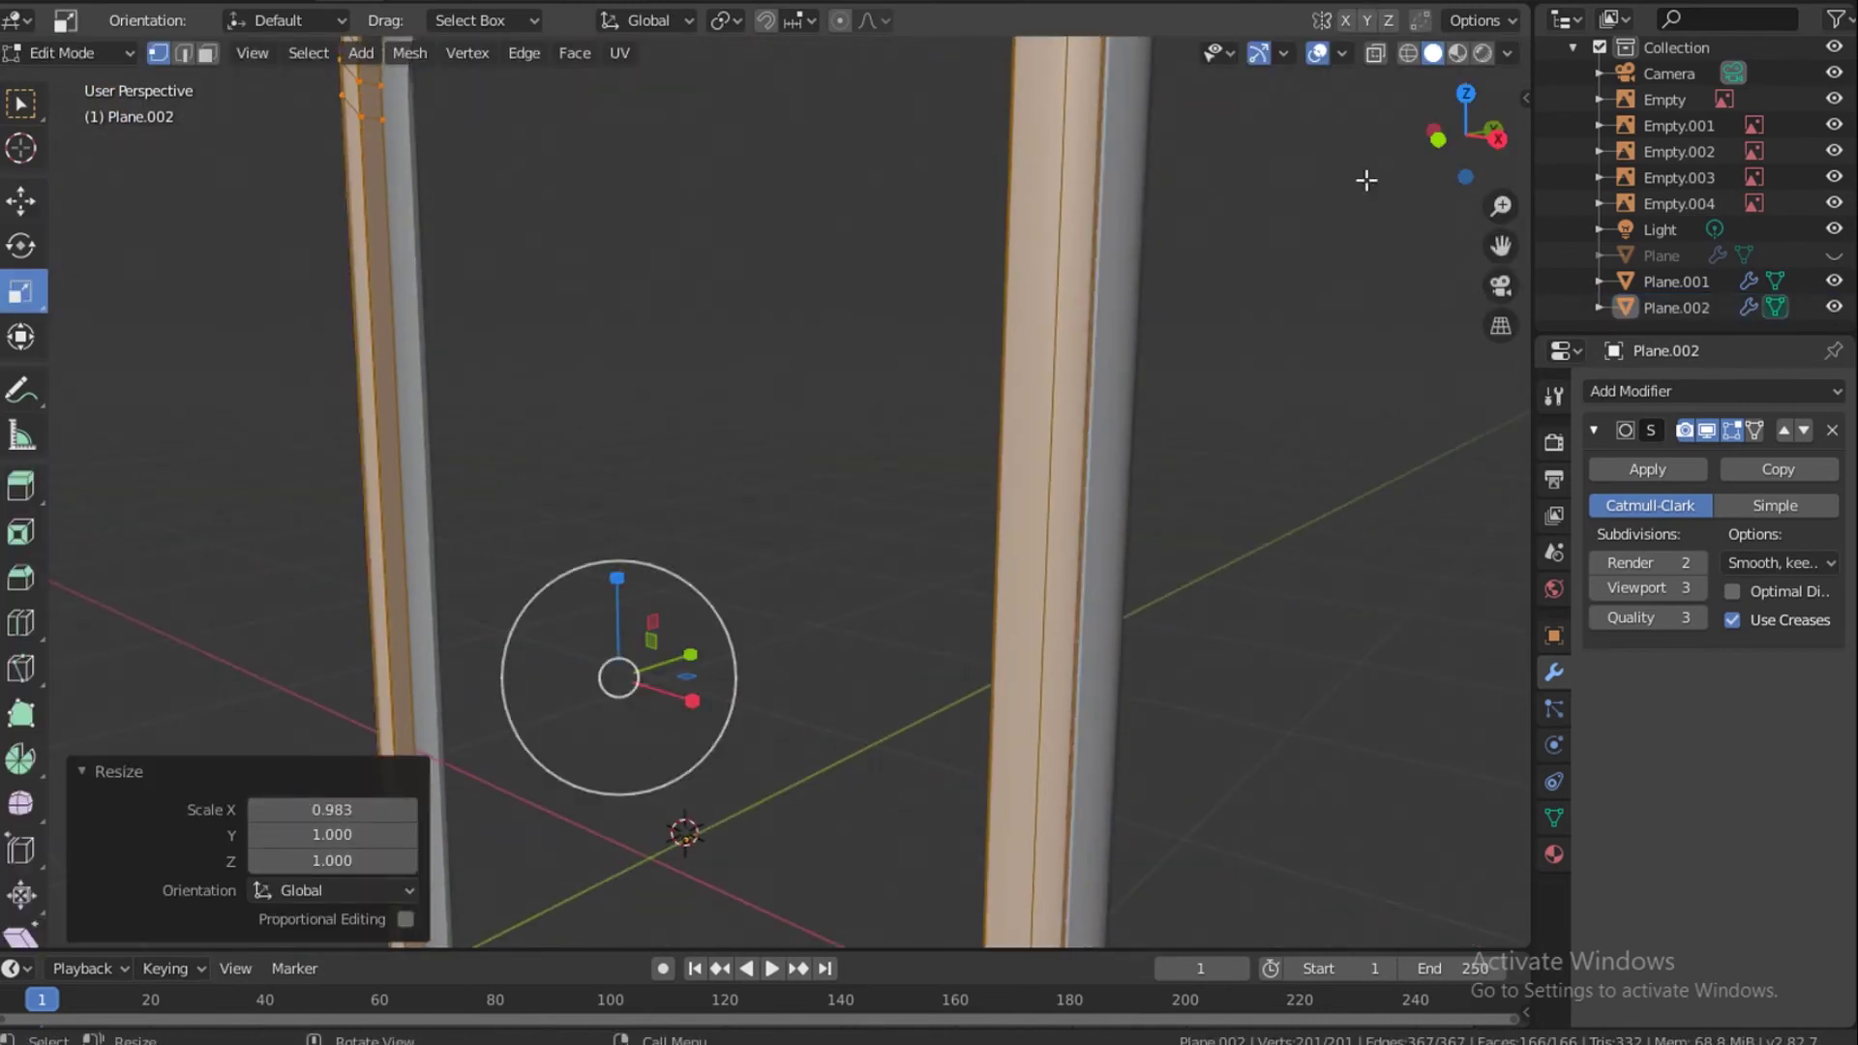
{"action": "key", "text": "Tab"}
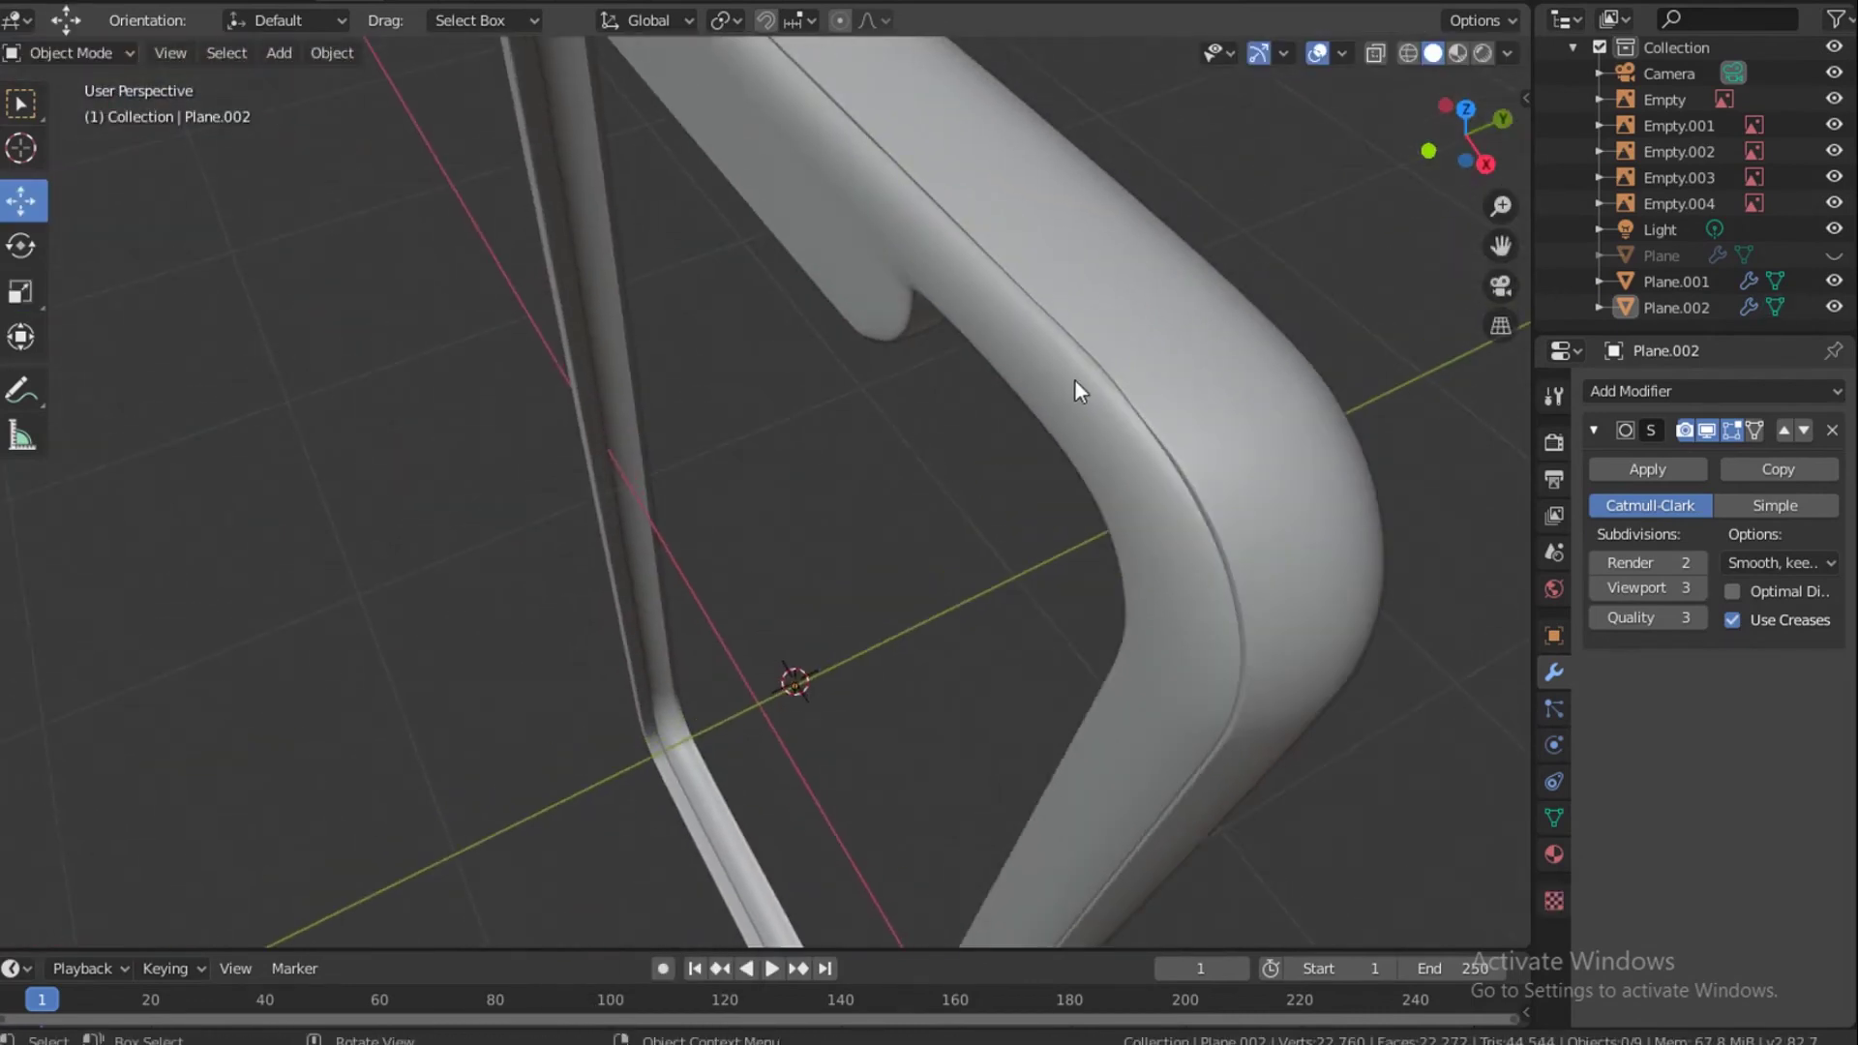
In Edit Mode, lower the pair of vertices at the notched frame's upper corner slightly along Z.
{"action": "key", "text": "Tab"}
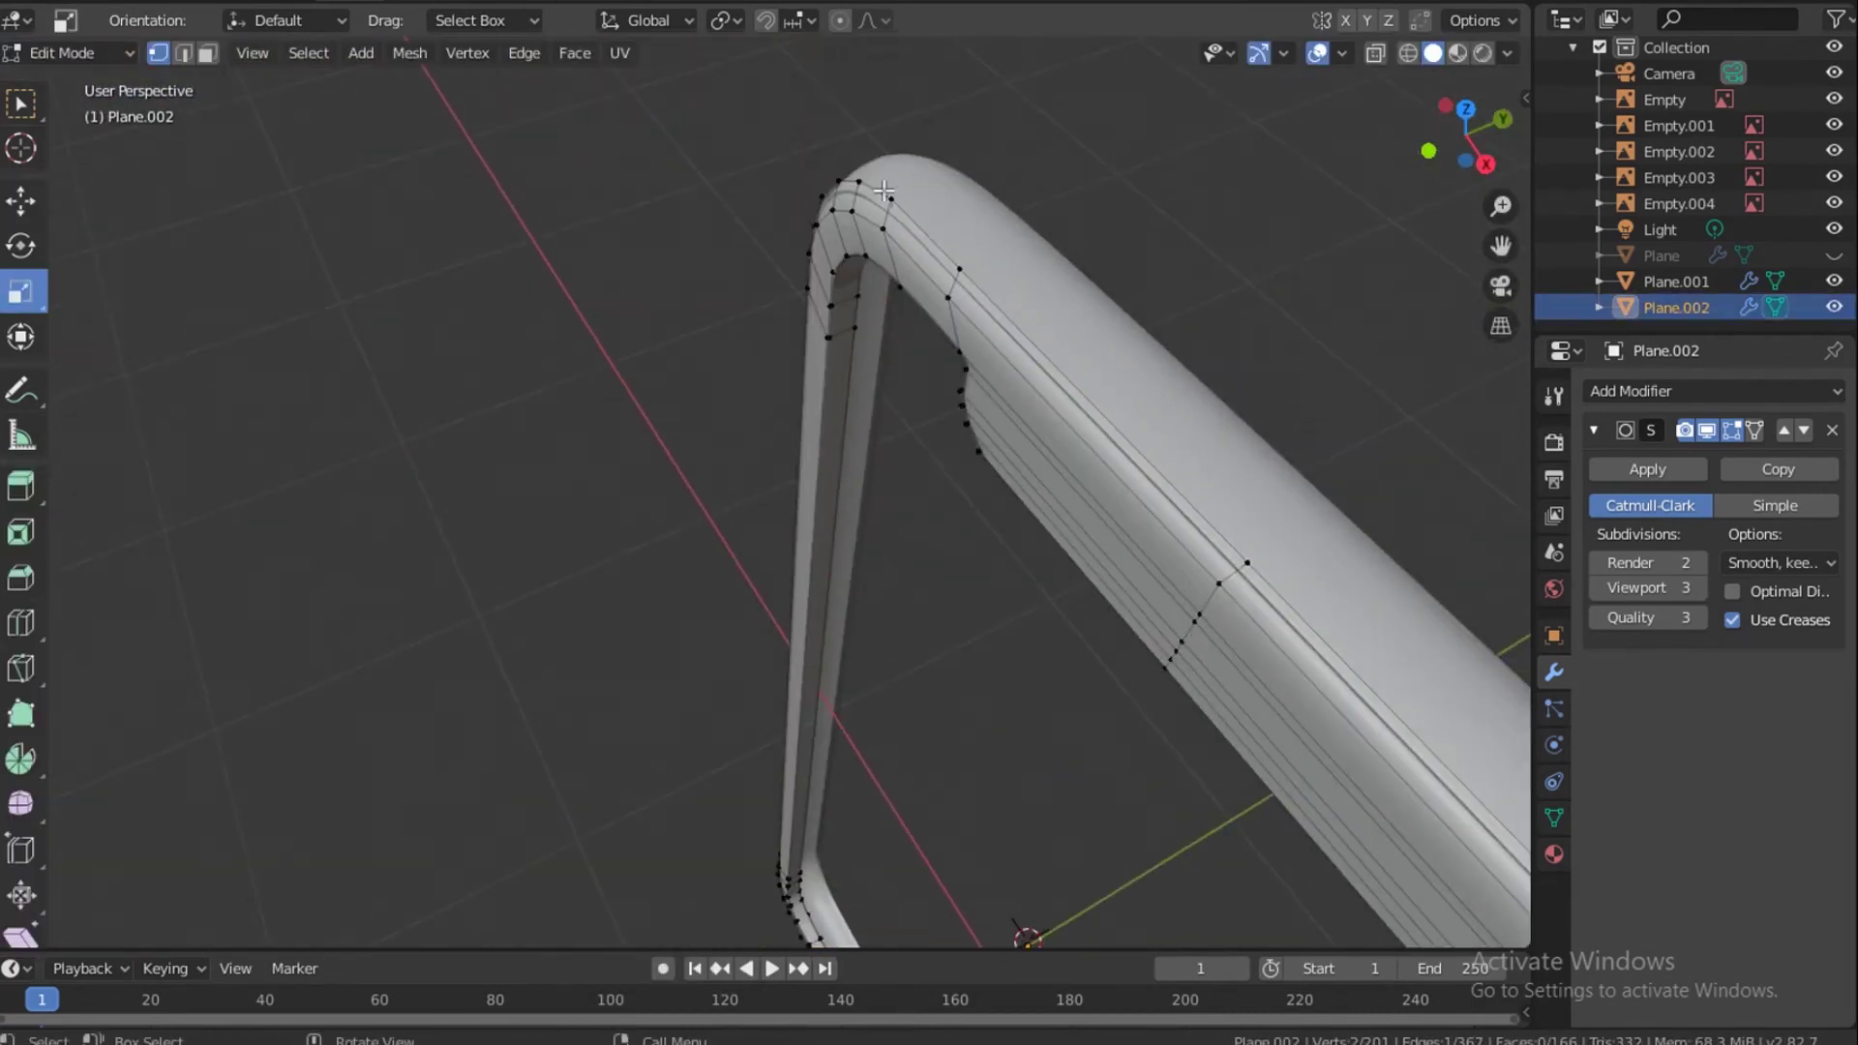
{"action": "left_click", "coordinate": [890, 198]}
{"action": "left_click", "coordinate": [883, 229], "text": "shift"}
{"action": "key", "text": "shift+space"}
{"action": "key", "text": "g"}
{"action": "left_click_drag", "start_coordinate": [896, 120], "coordinate": [891, 133]}
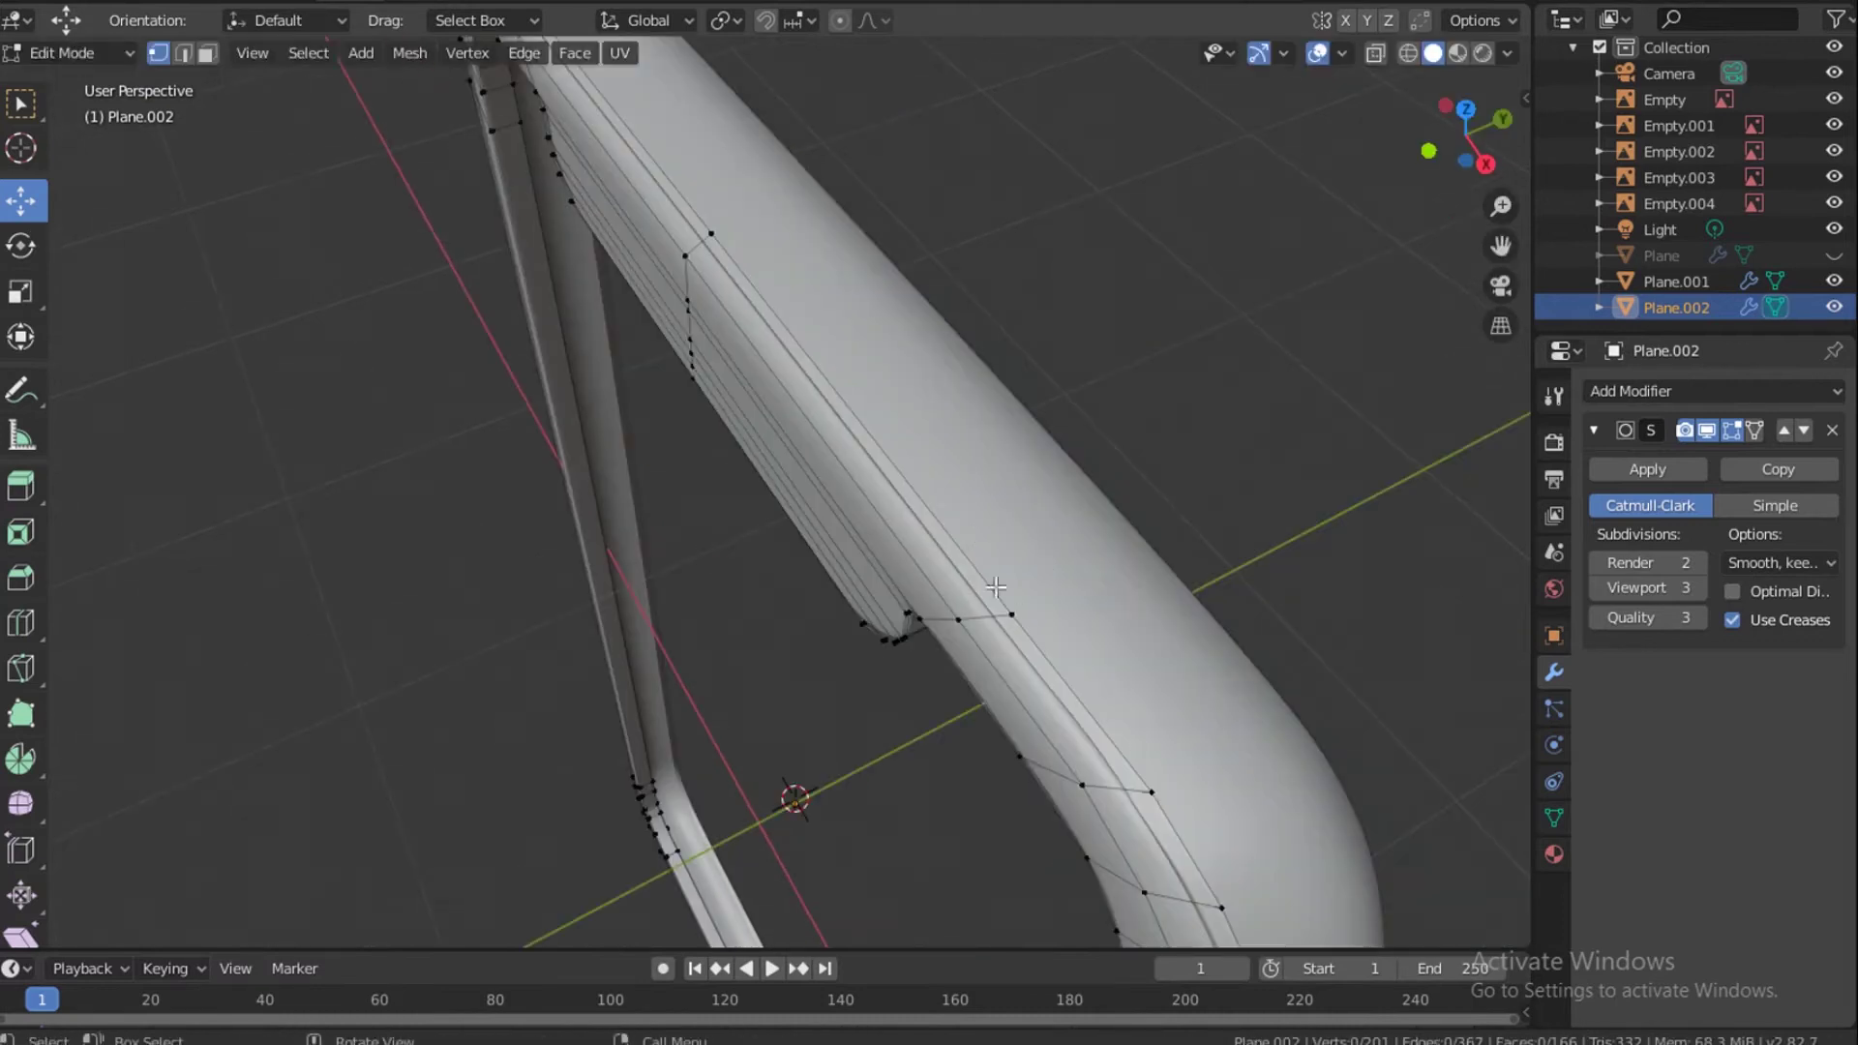
{"action": "left_click", "coordinate": [1087, 695]}
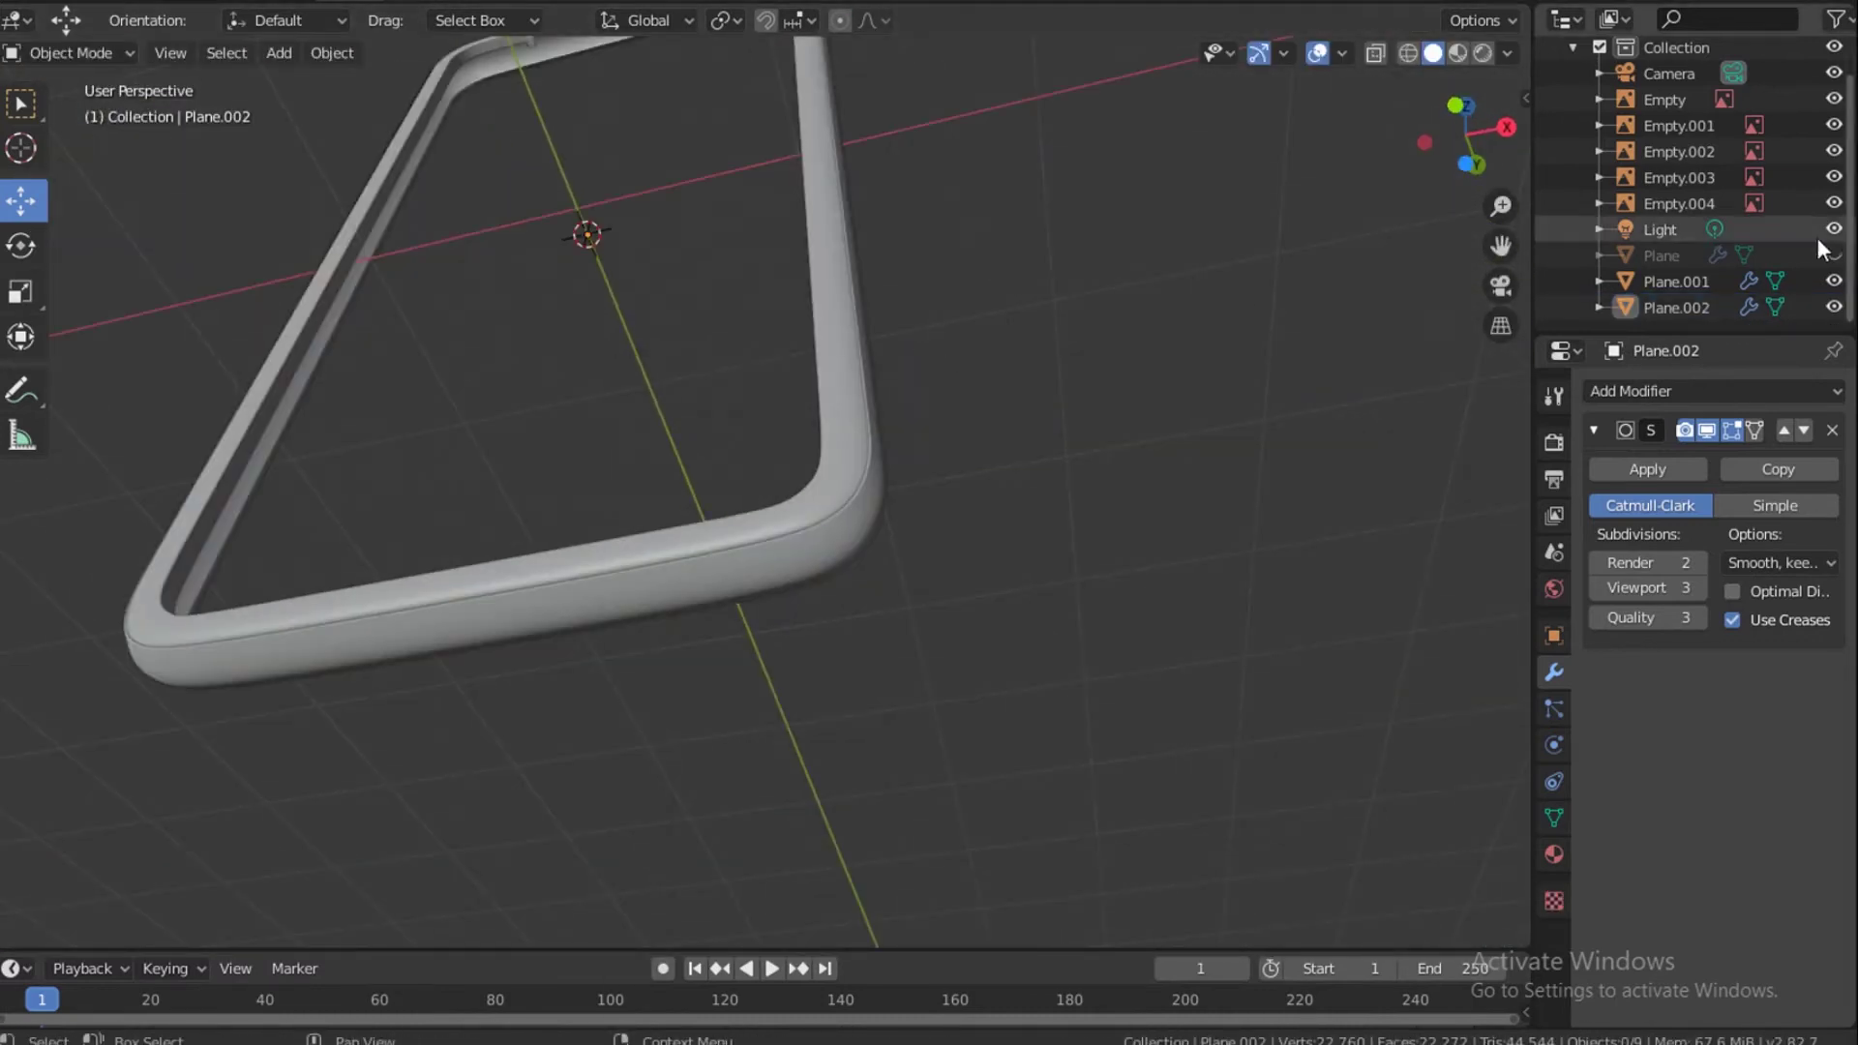
Unhide the object Plane behind the frame and open the notched frame Plane.002 in Edit Mode.
{"action": "left_click", "coordinate": [1834, 254]}
{"action": "left_click", "coordinate": [1676, 280]}
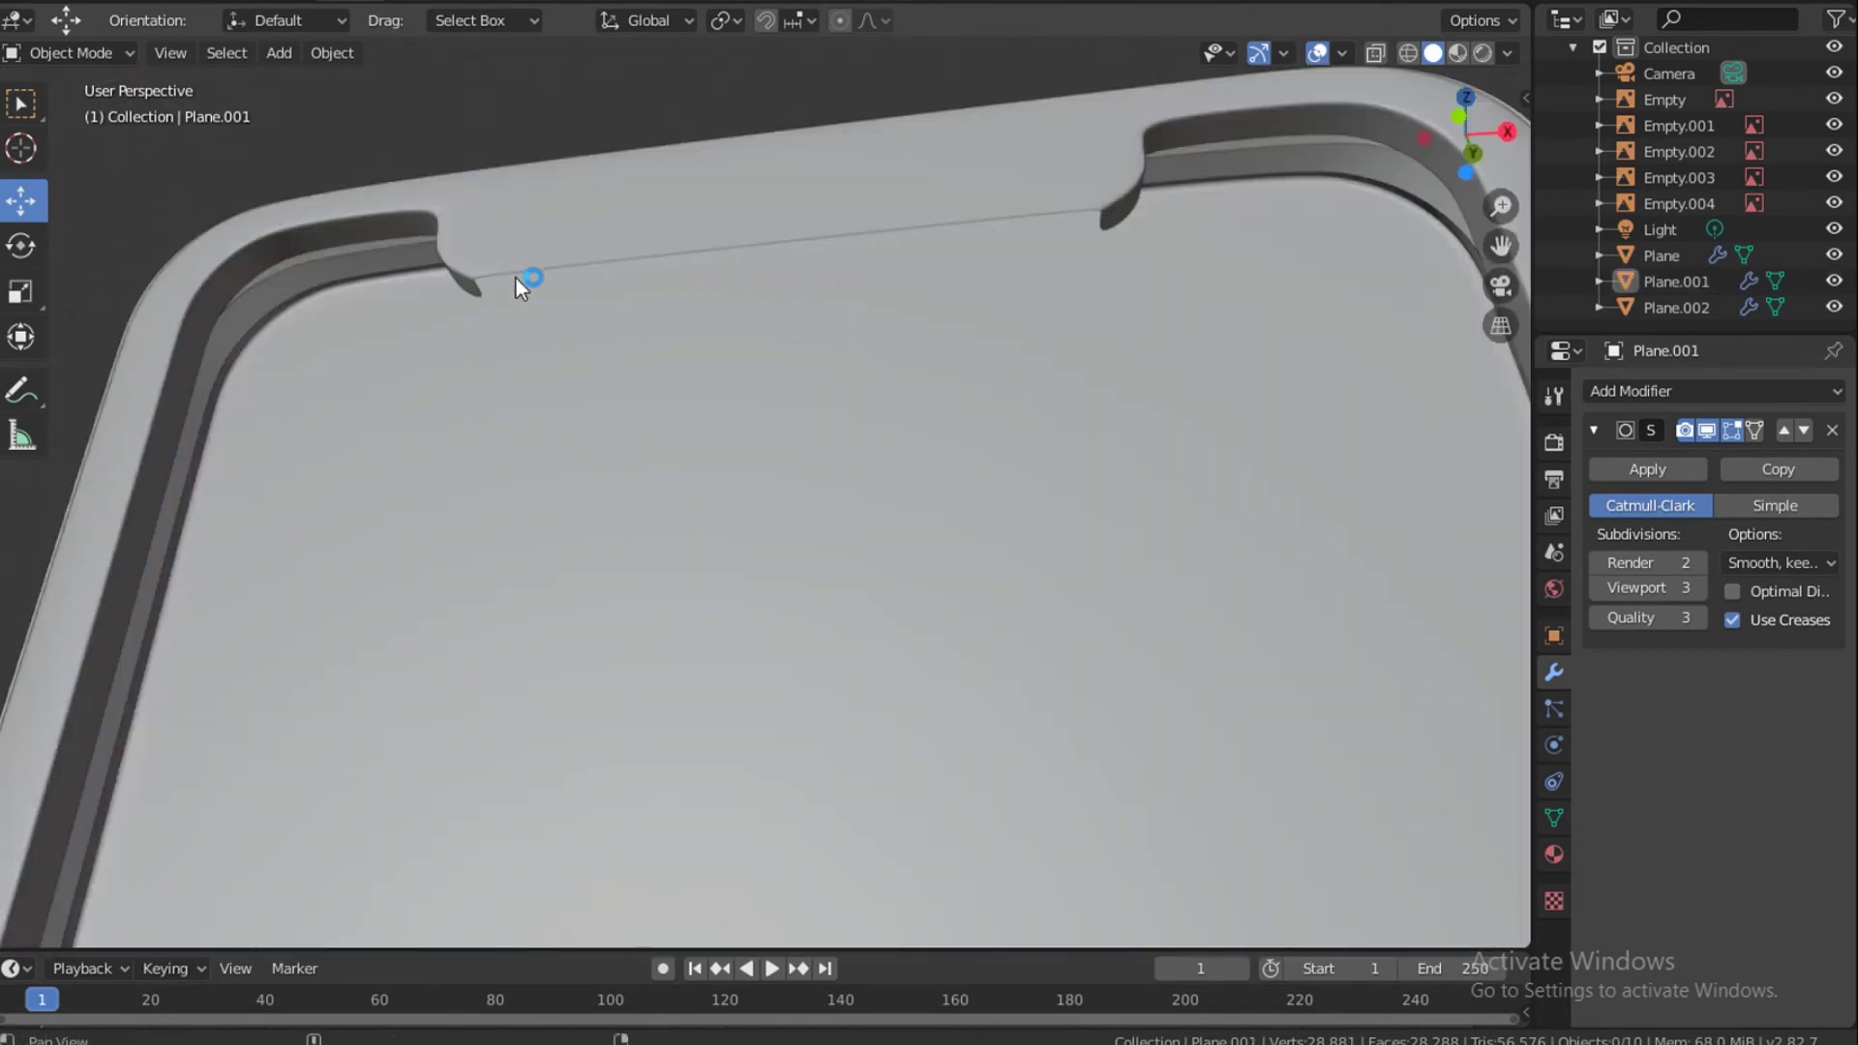
{"action": "left_click", "coordinate": [753, 229]}
{"action": "key", "text": "Tab"}
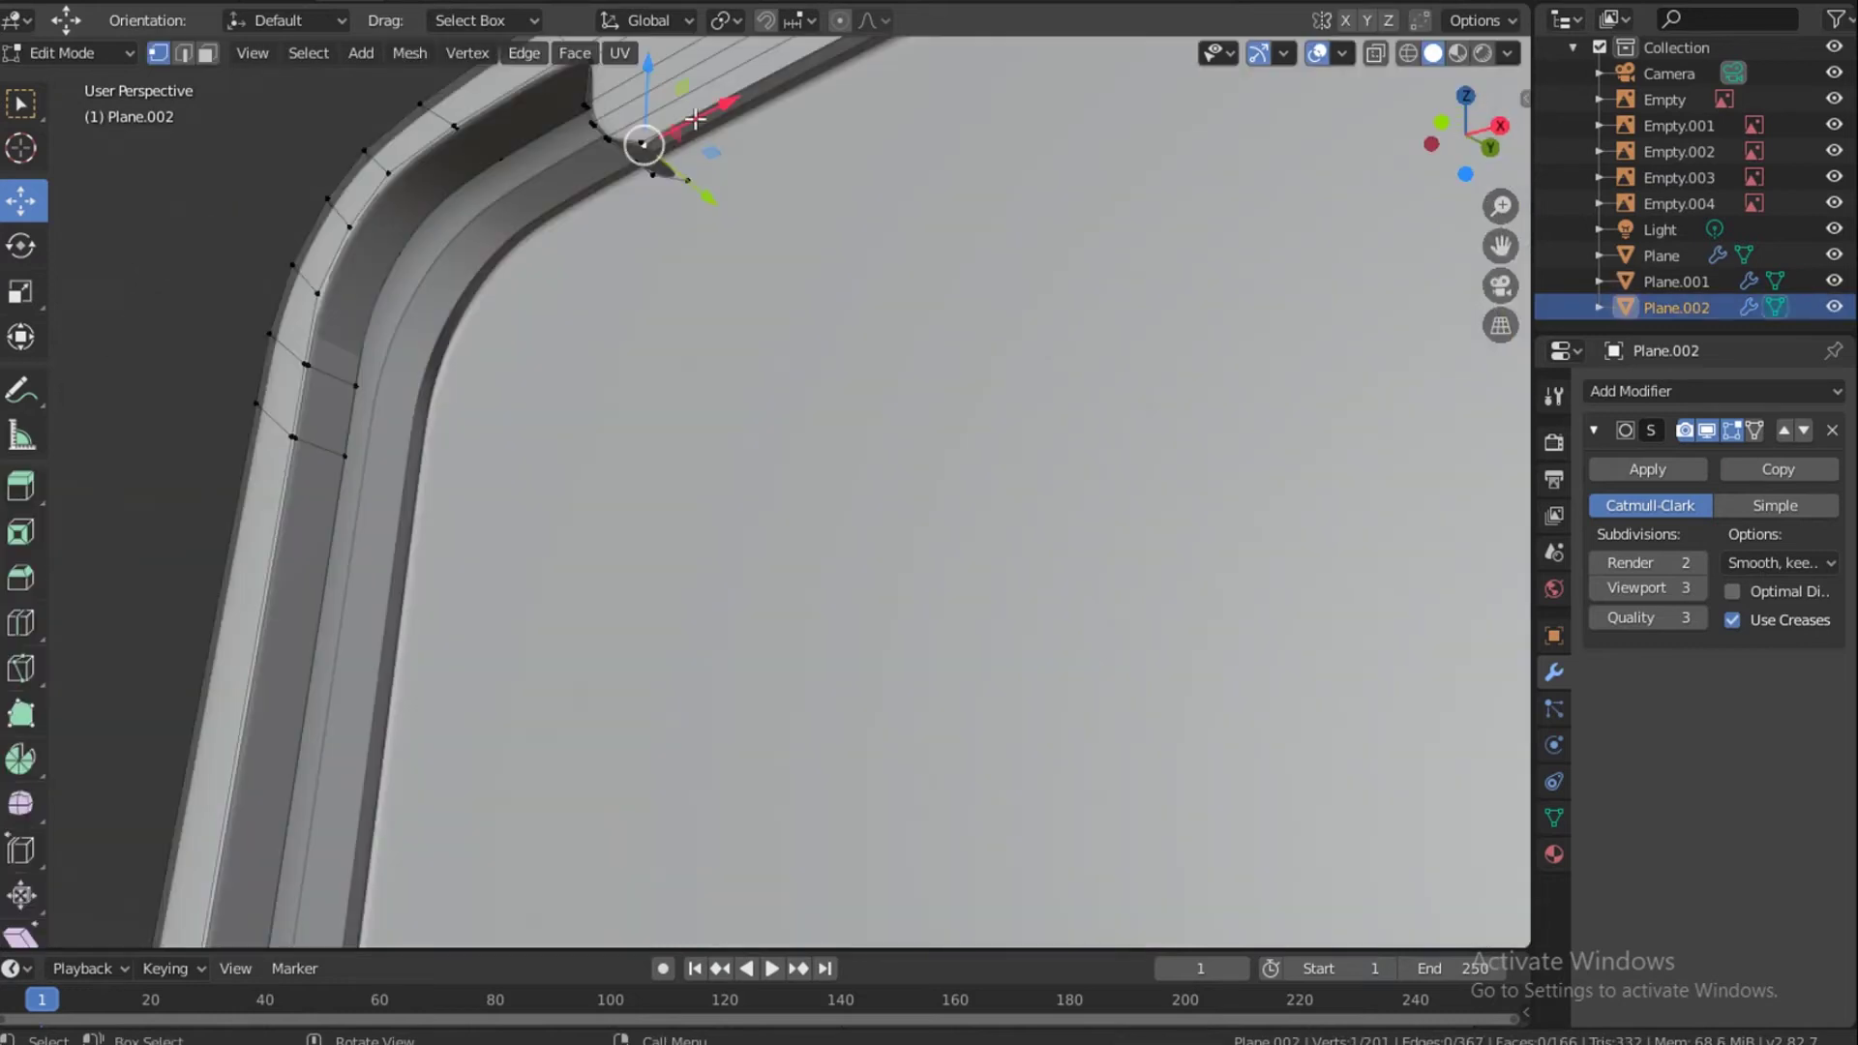
Extrude the short edge at the notch's back corner 0.508 m along X, and again along X to the notch's opposite end.
{"action": "left_click", "coordinate": [695, 119], "text": "alt"}
{"action": "key", "text": "e"}
{"action": "key", "text": "x"}
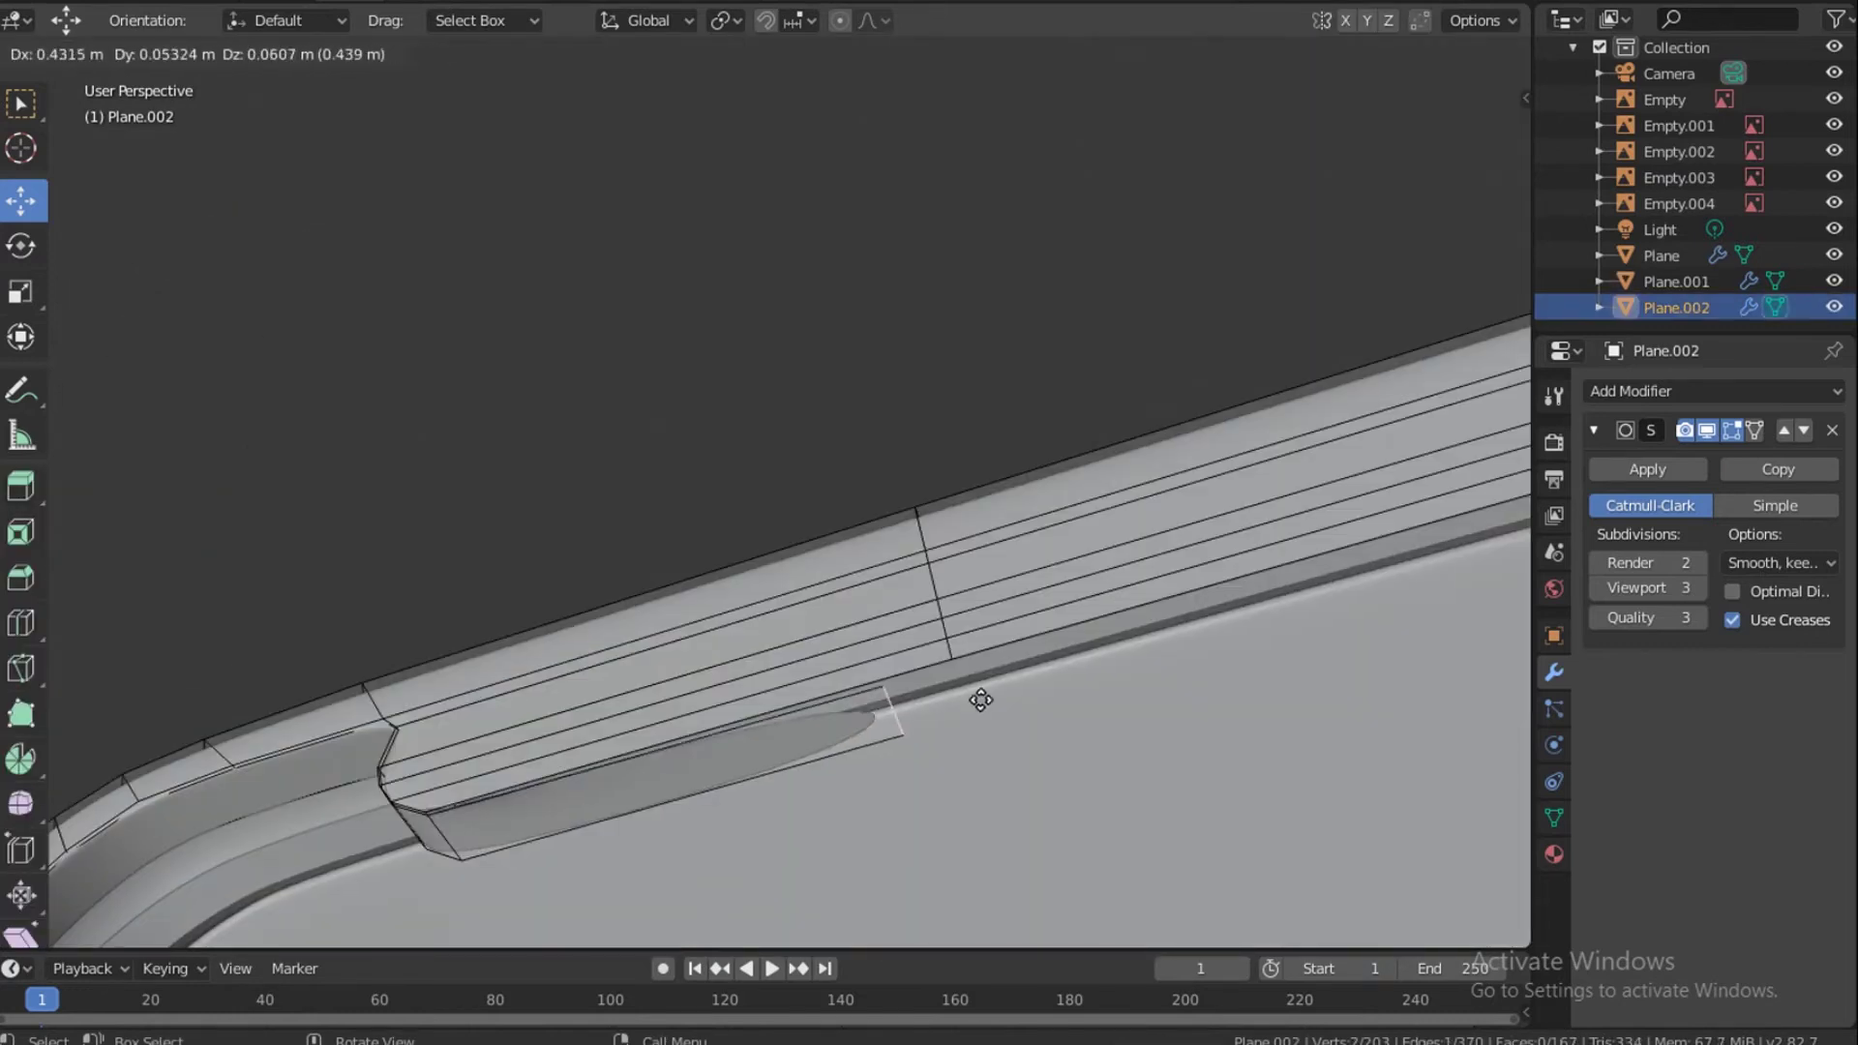
{"action": "left_click", "coordinate": [1065, 660]}
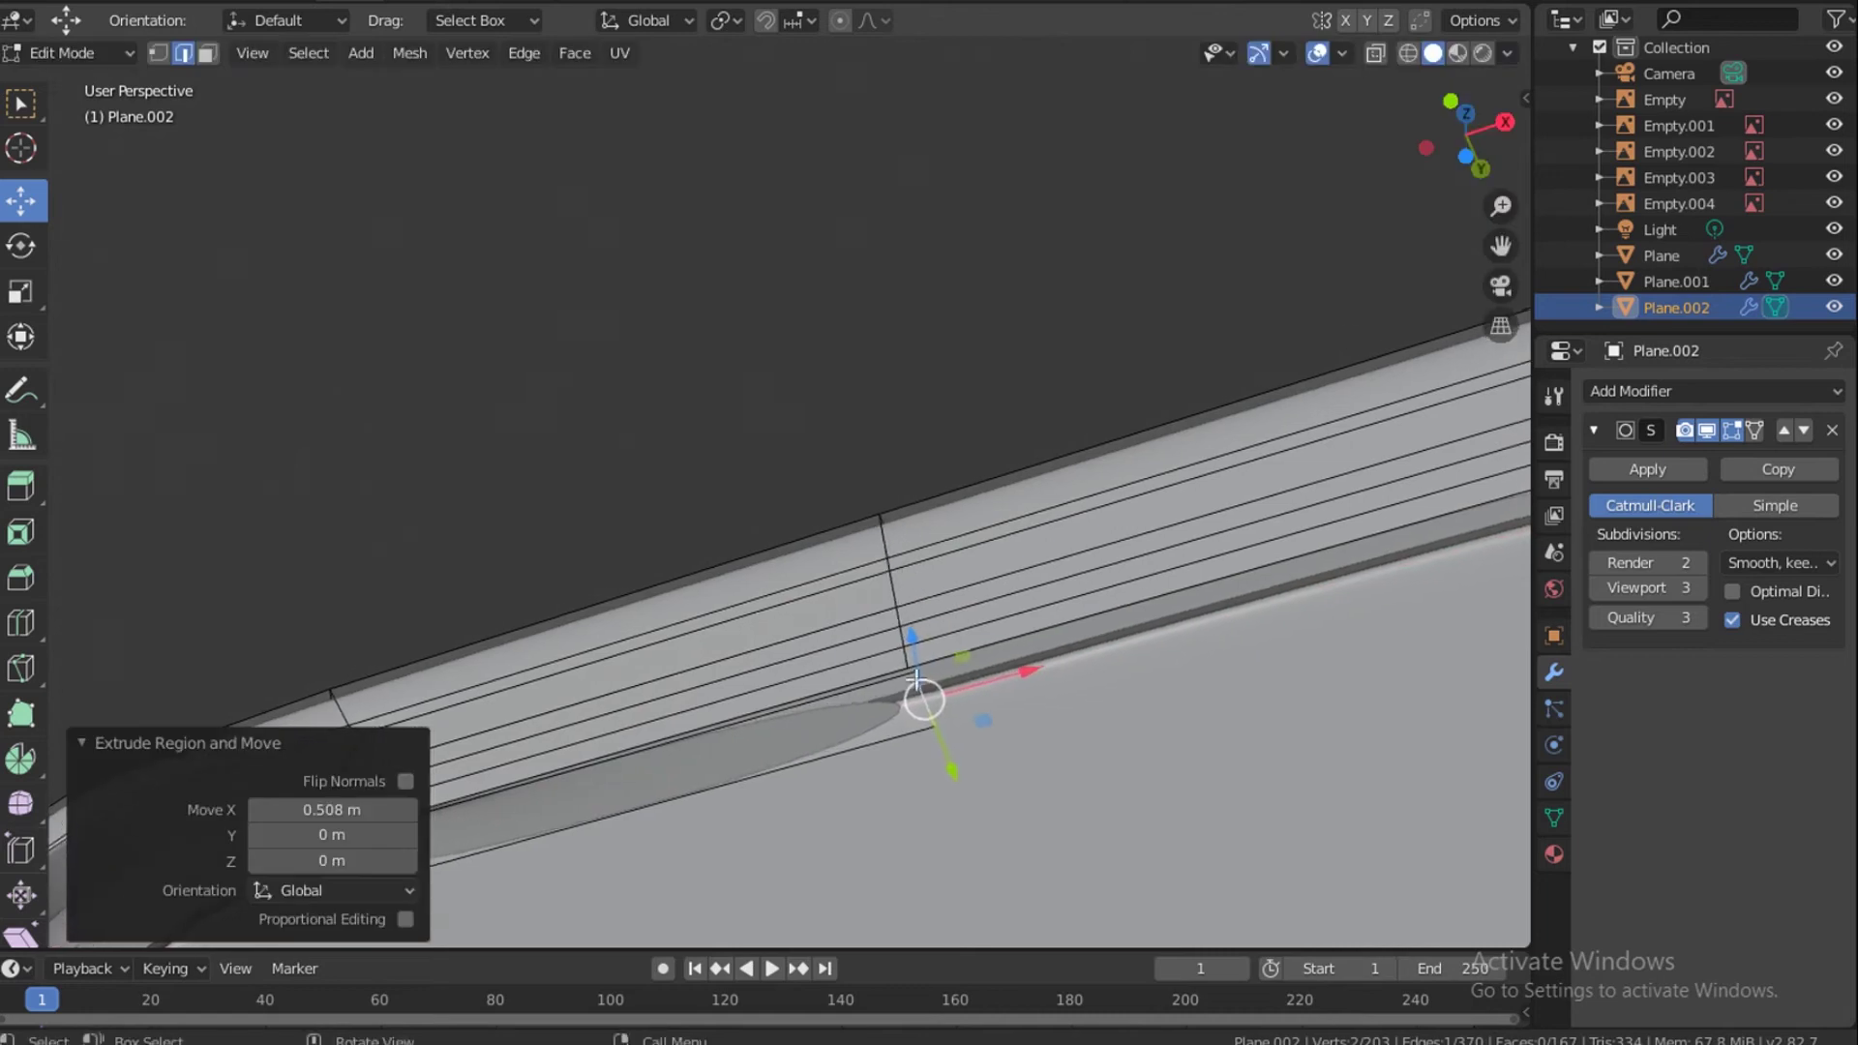
{"action": "middle_click_drag", "start_coordinate": [916, 680], "coordinate": [875, 691], "text": "shift"}
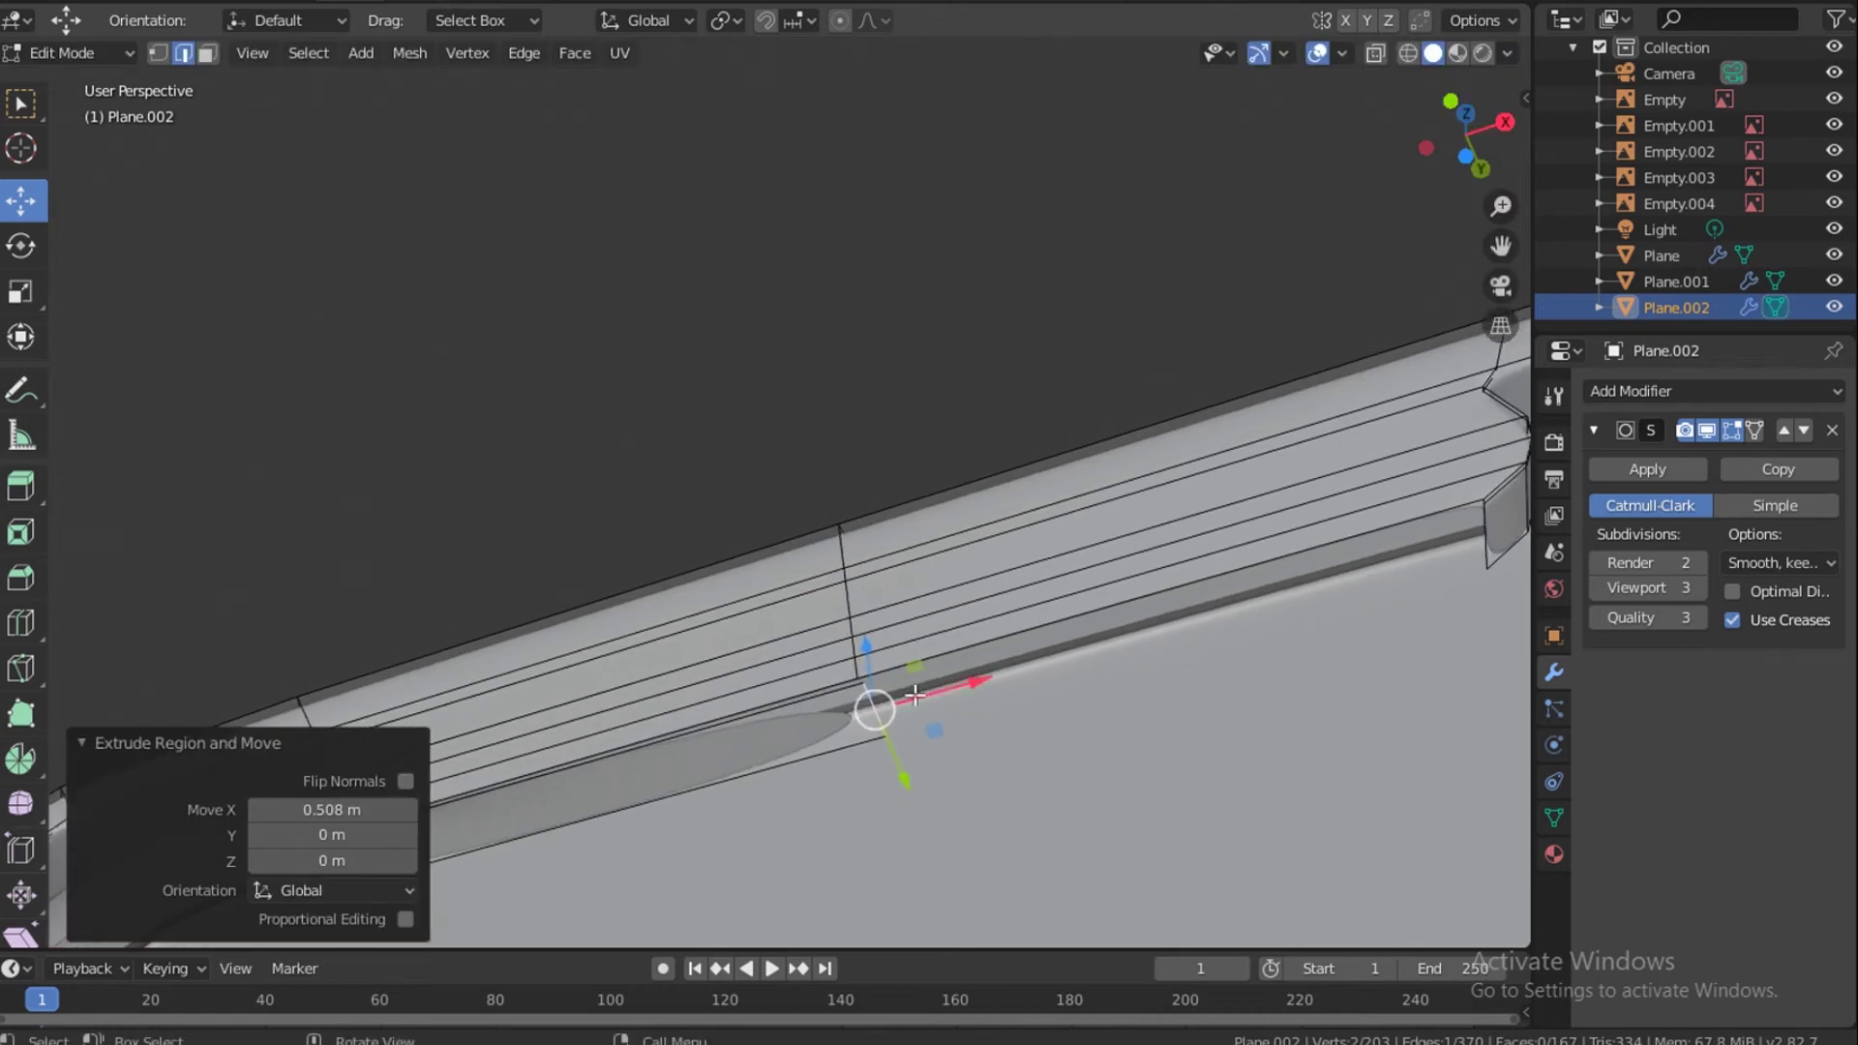
{"action": "key", "text": "e"}
{"action": "key", "text": "x"}
{"action": "left_click", "coordinate": [377, 154]}
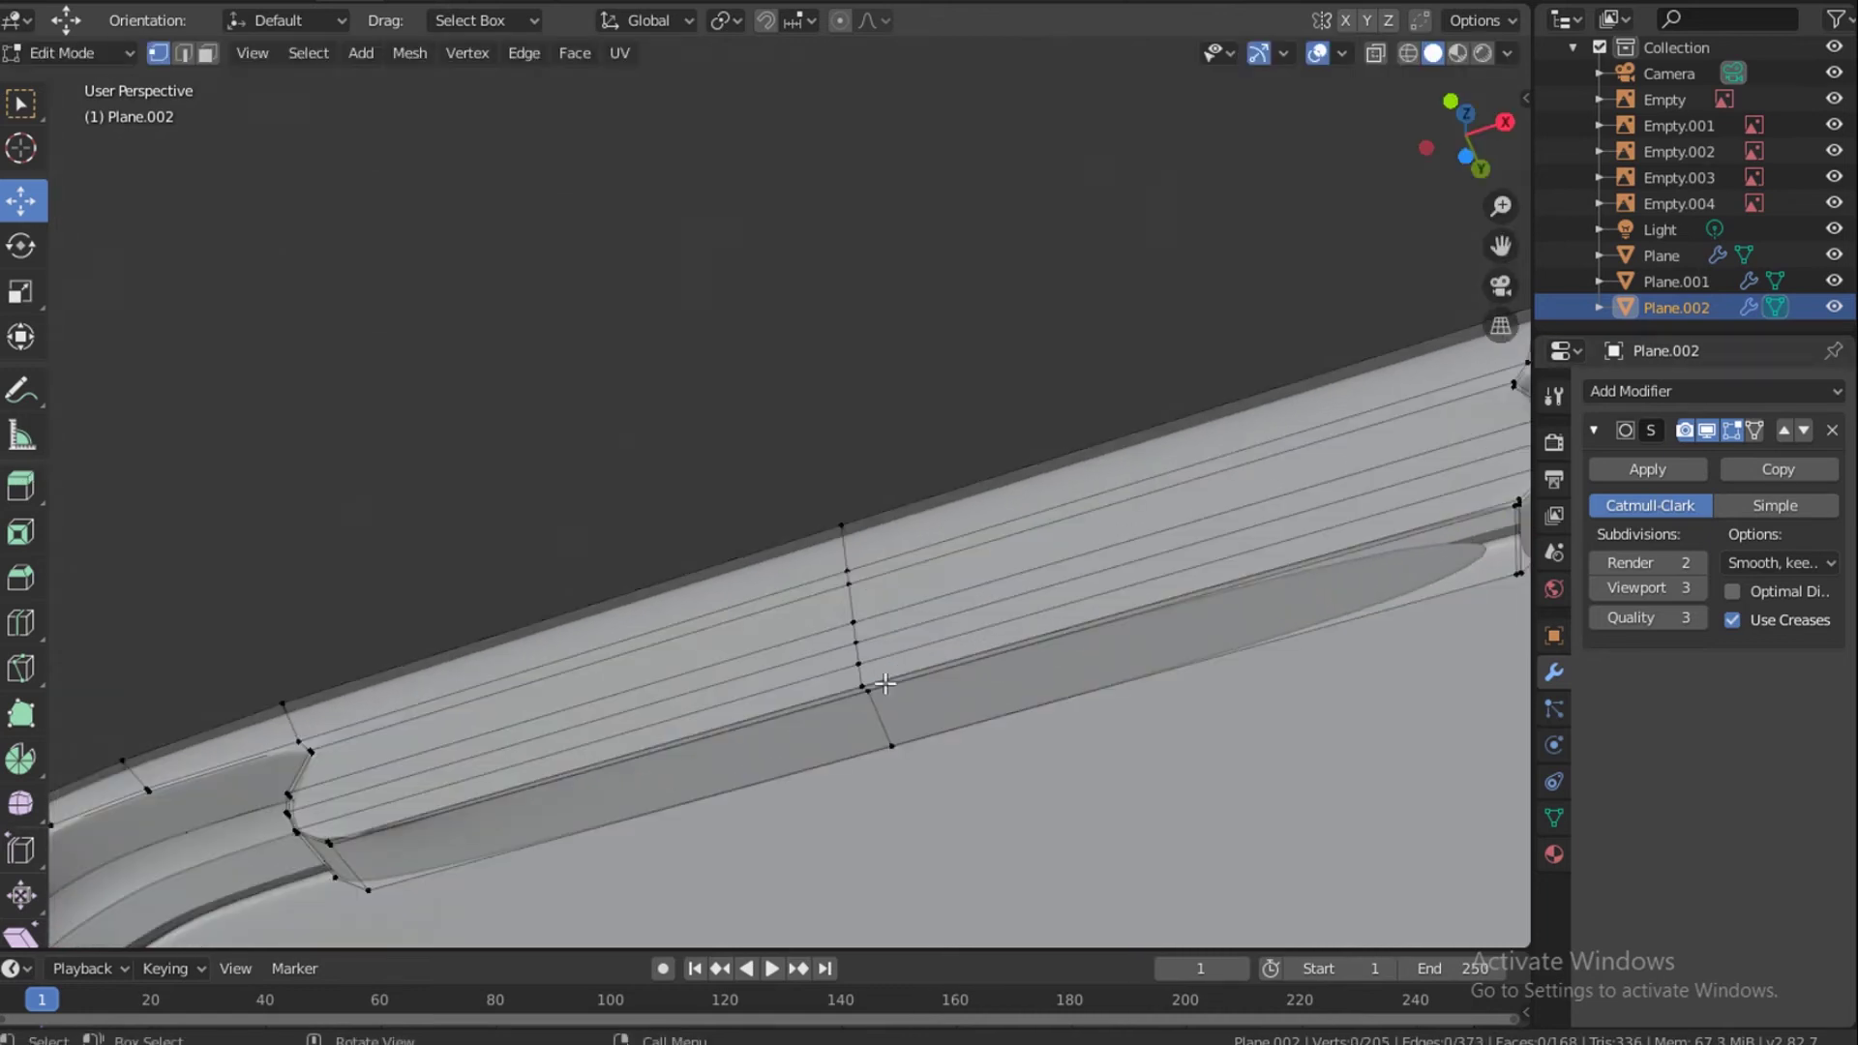
Select the two long edges along the notch's lower back rim and extrude them by -0.00233, -0.00284 and 0.00107 m in X, Y and Z.
{"action": "left_click", "coordinate": [183, 52]}
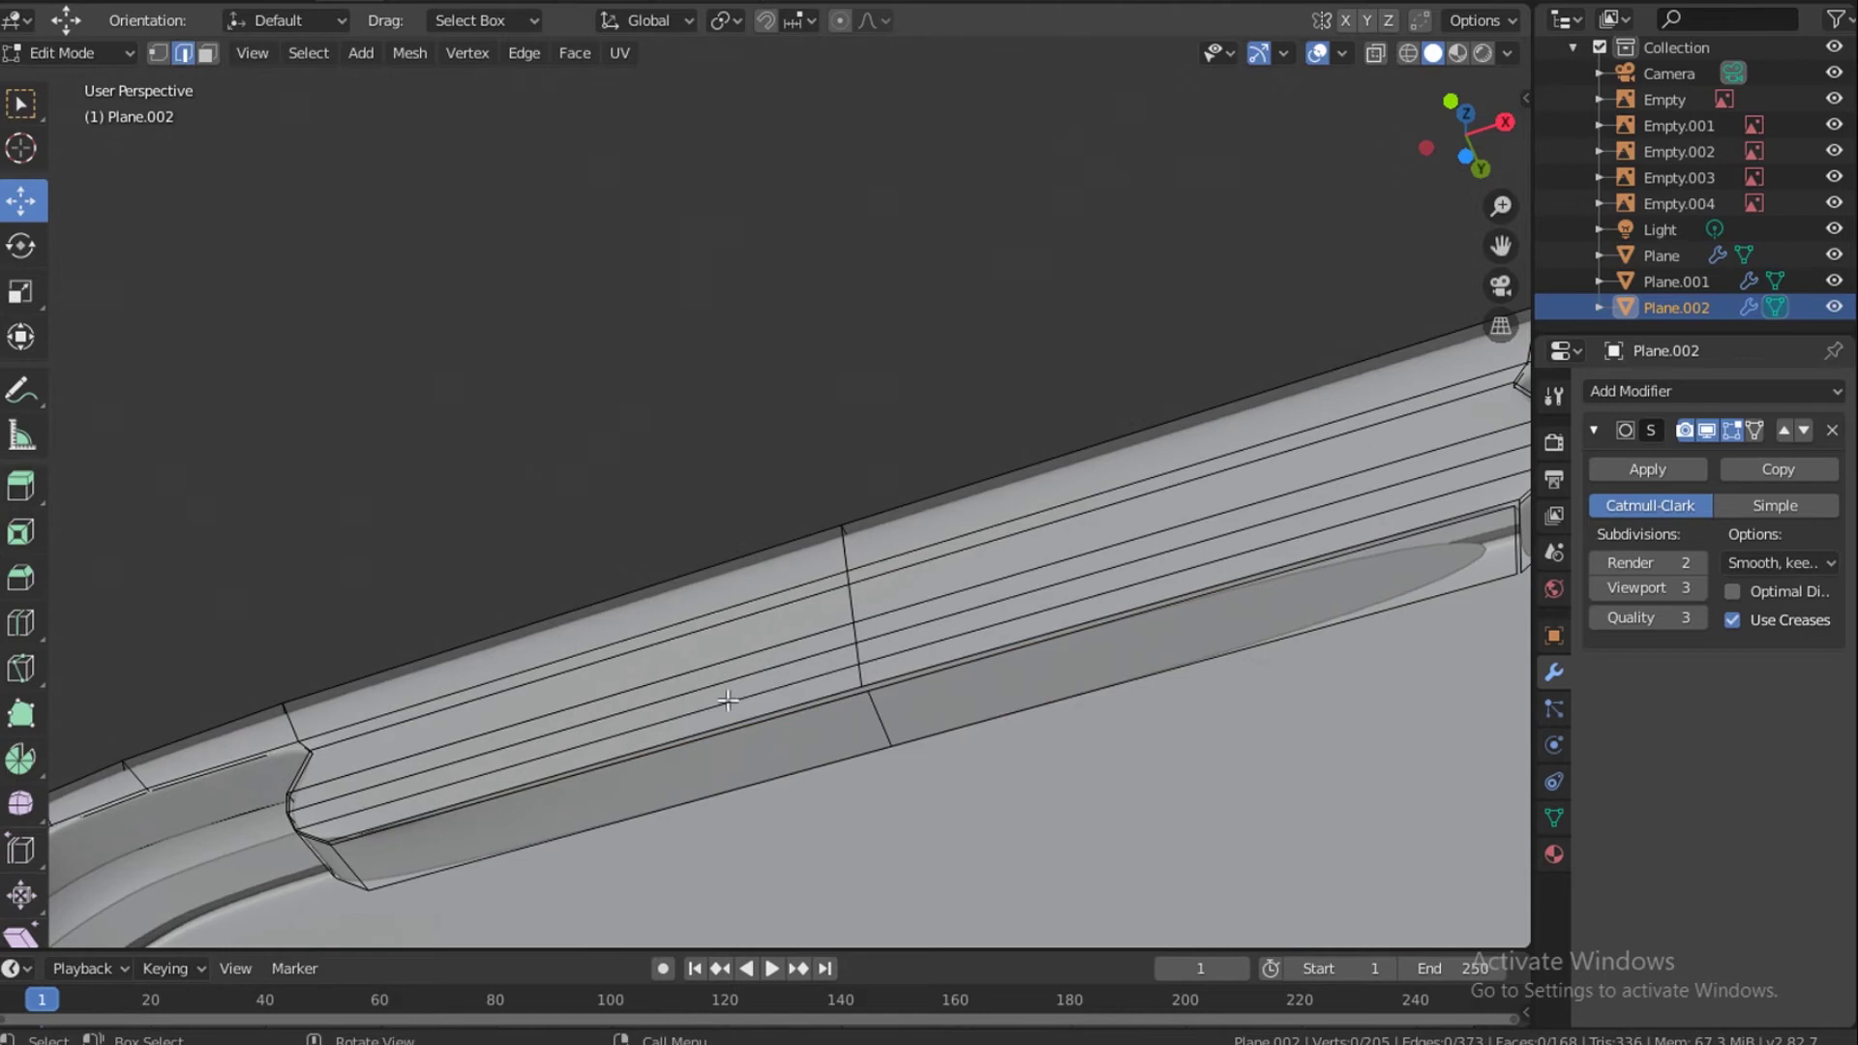
{"action": "left_click", "coordinate": [793, 713]}
{"action": "left_click", "coordinate": [1078, 635], "text": "shift"}
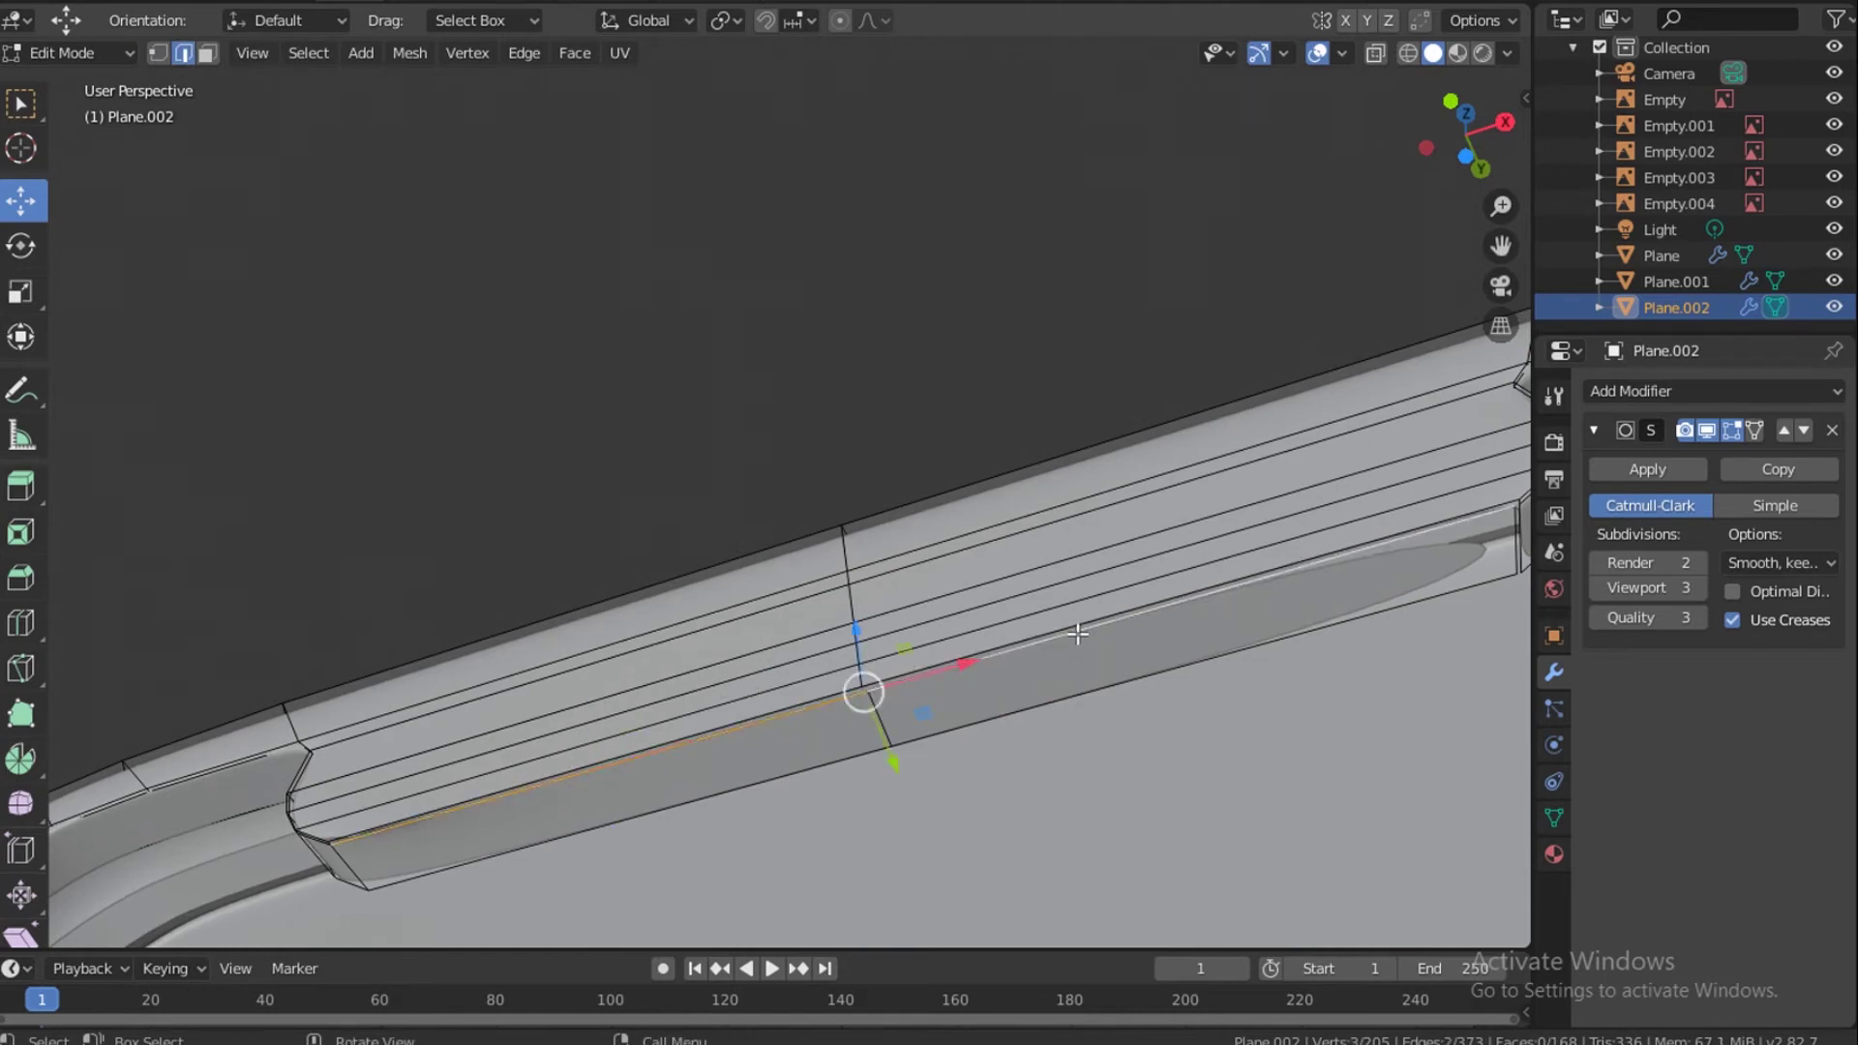
{"action": "key", "text": "e"}
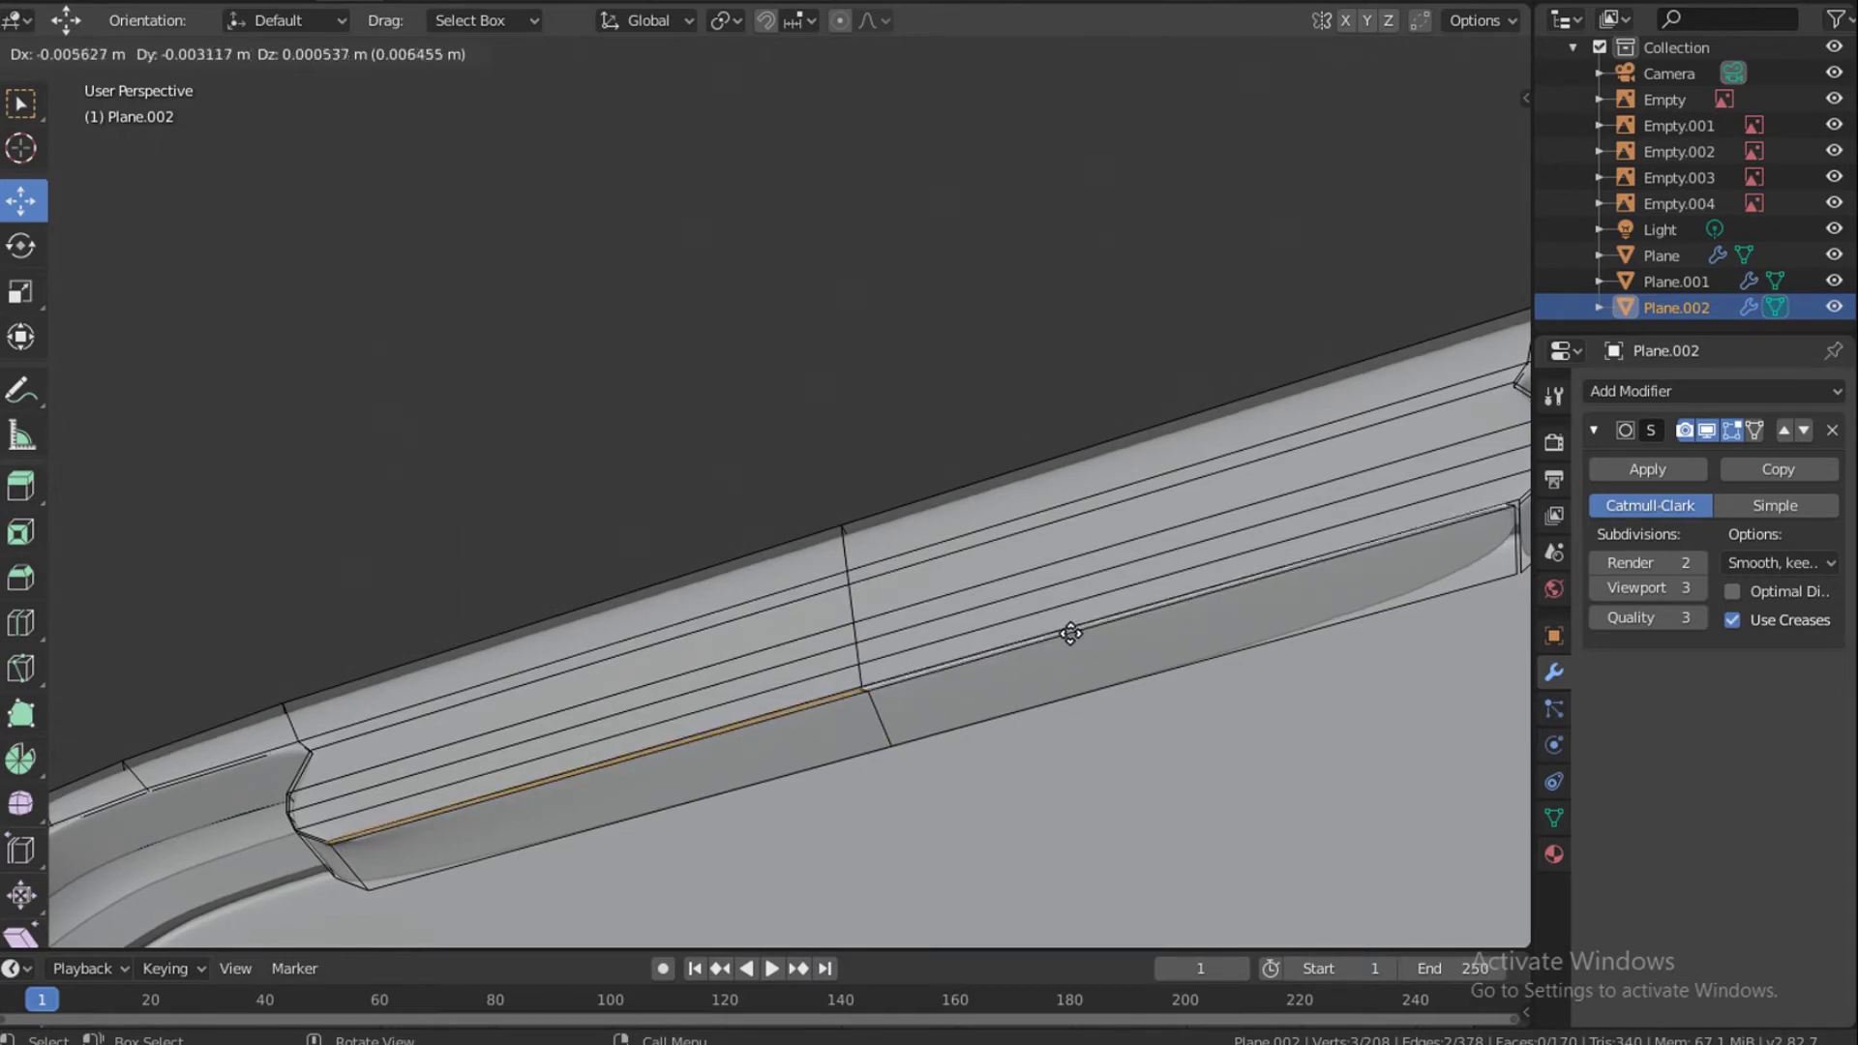
{"action": "left_click", "coordinate": [1070, 630]}
Merge the extruded strip's middle vertex into the adjacent frame vertex at the notch's centre, using At Last.
{"action": "key", "text": "KP_Decimal"}
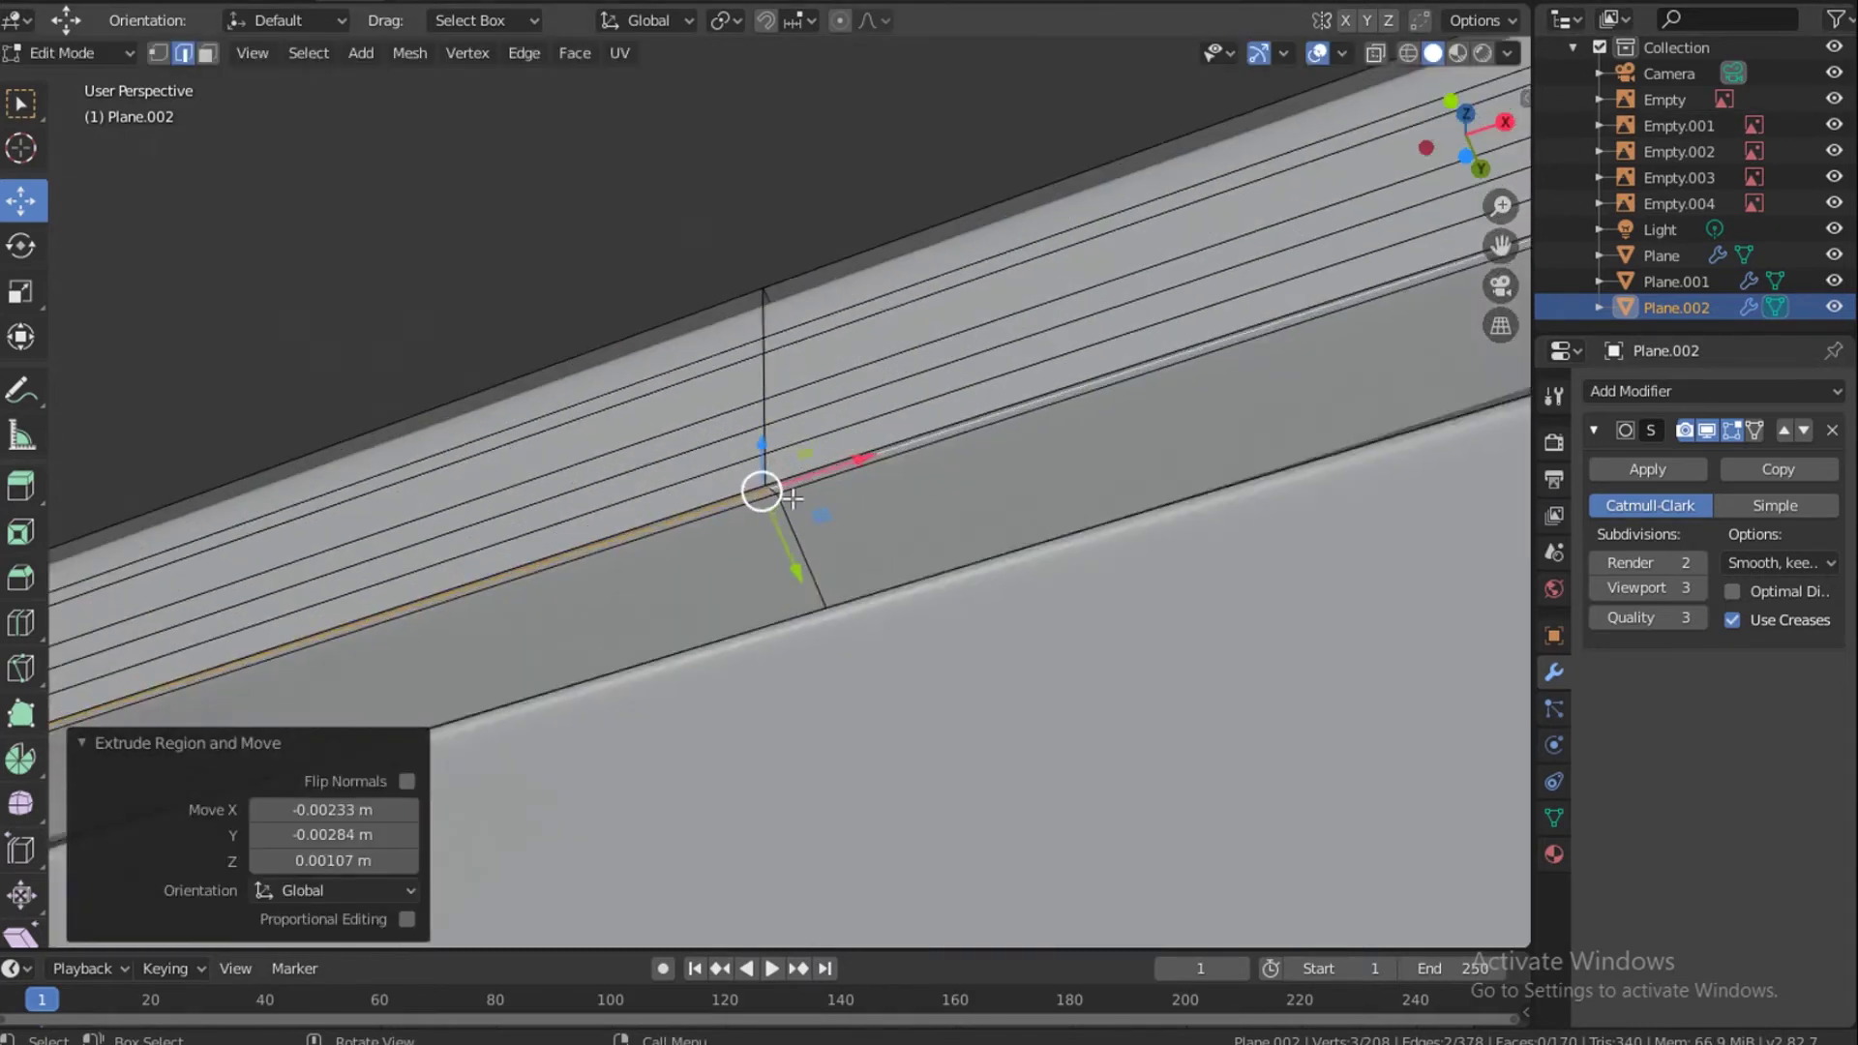
{"action": "key", "text": "1"}
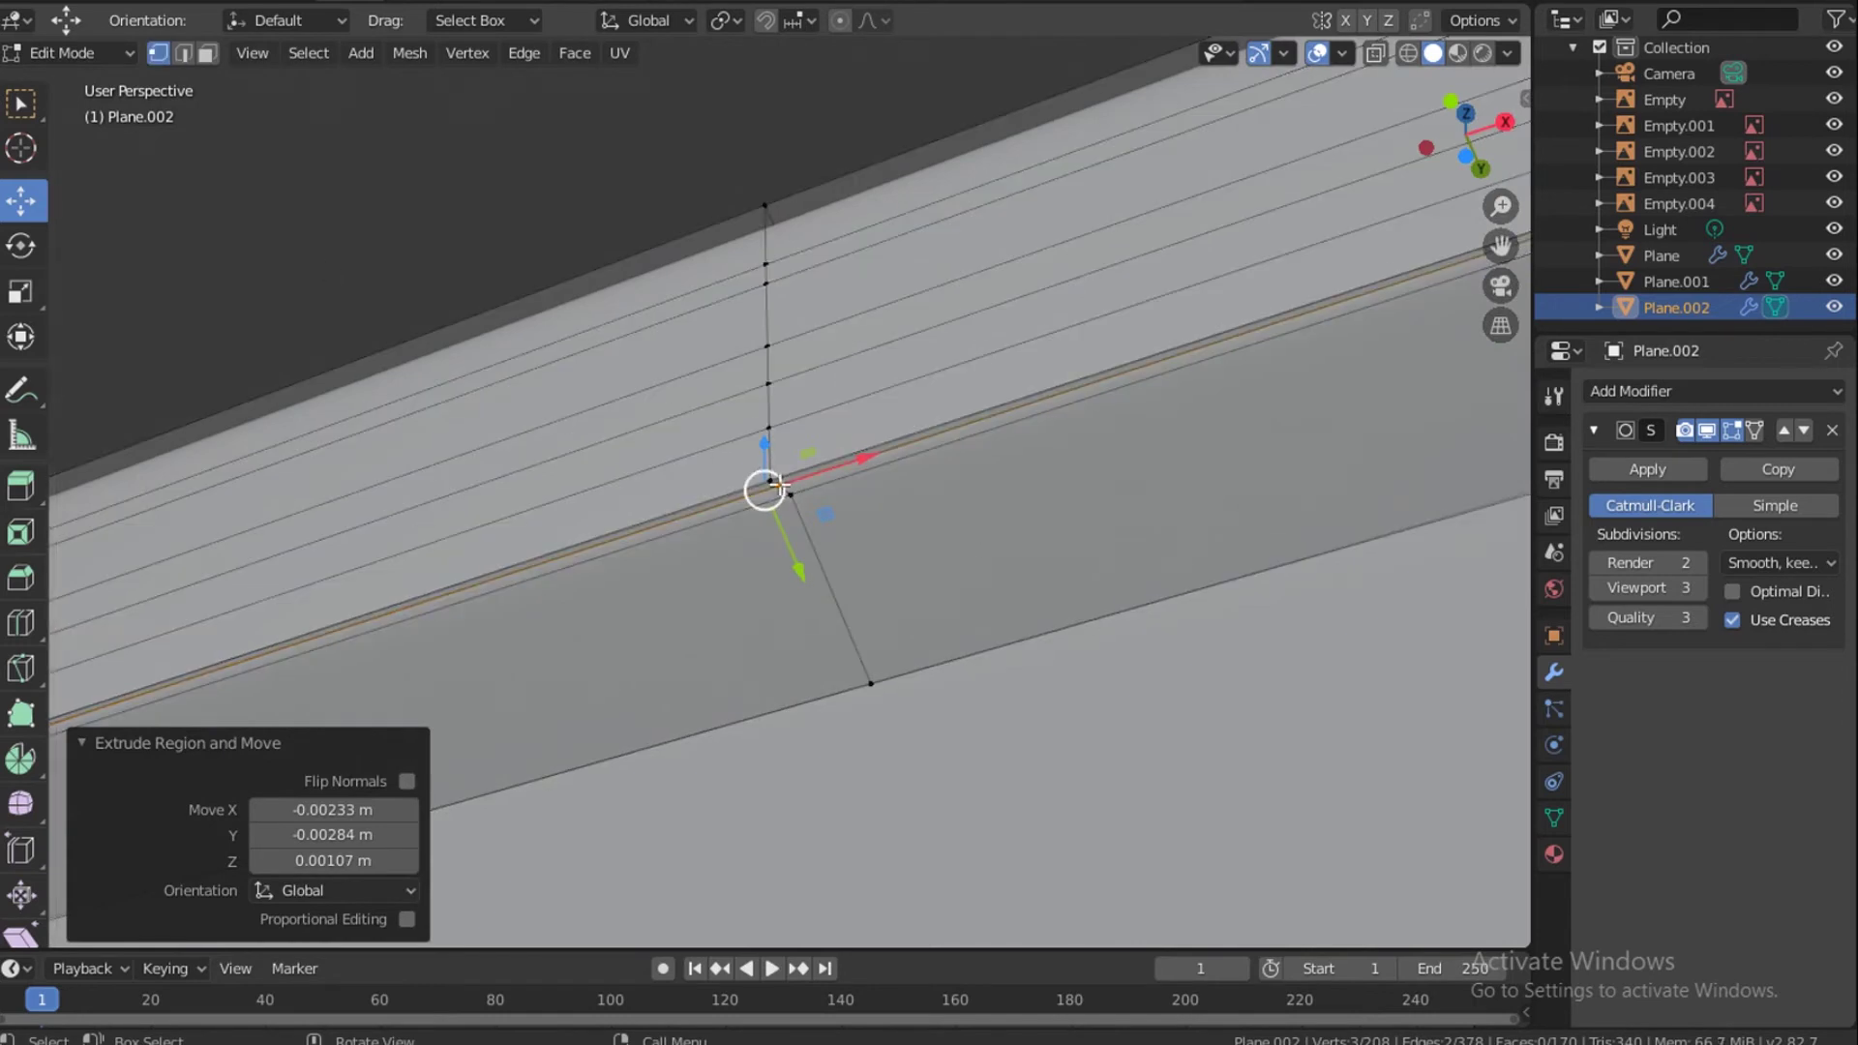
{"action": "left_click", "coordinate": [779, 484], "text": "shift"}
{"action": "key", "text": "alt+m"}
{"action": "left_click", "coordinate": [780, 519]}
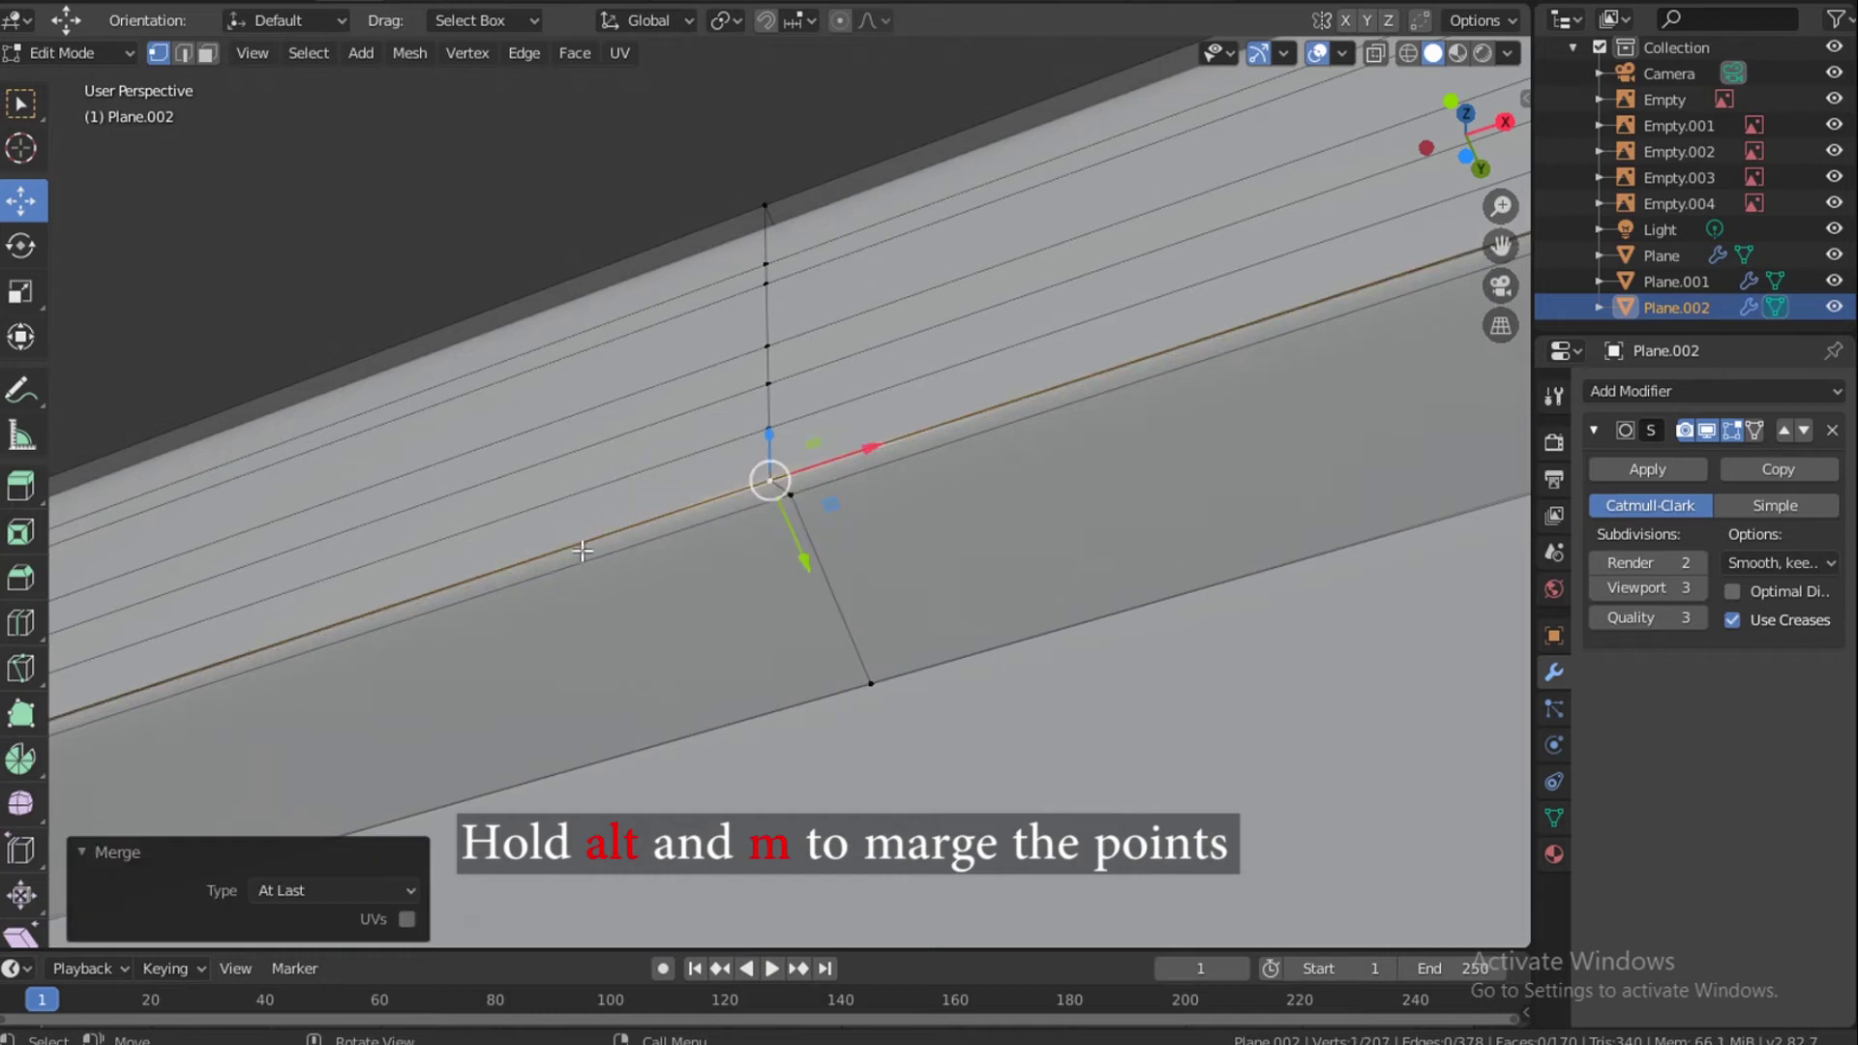
With X-ray display on, merge the extruded strip's end vertex into the adjacent frame vertex at the notch's first corner, using At Last.
{"action": "middle_click_drag", "start_coordinate": [546, 558], "coordinate": [904, 512], "text": "shift"}
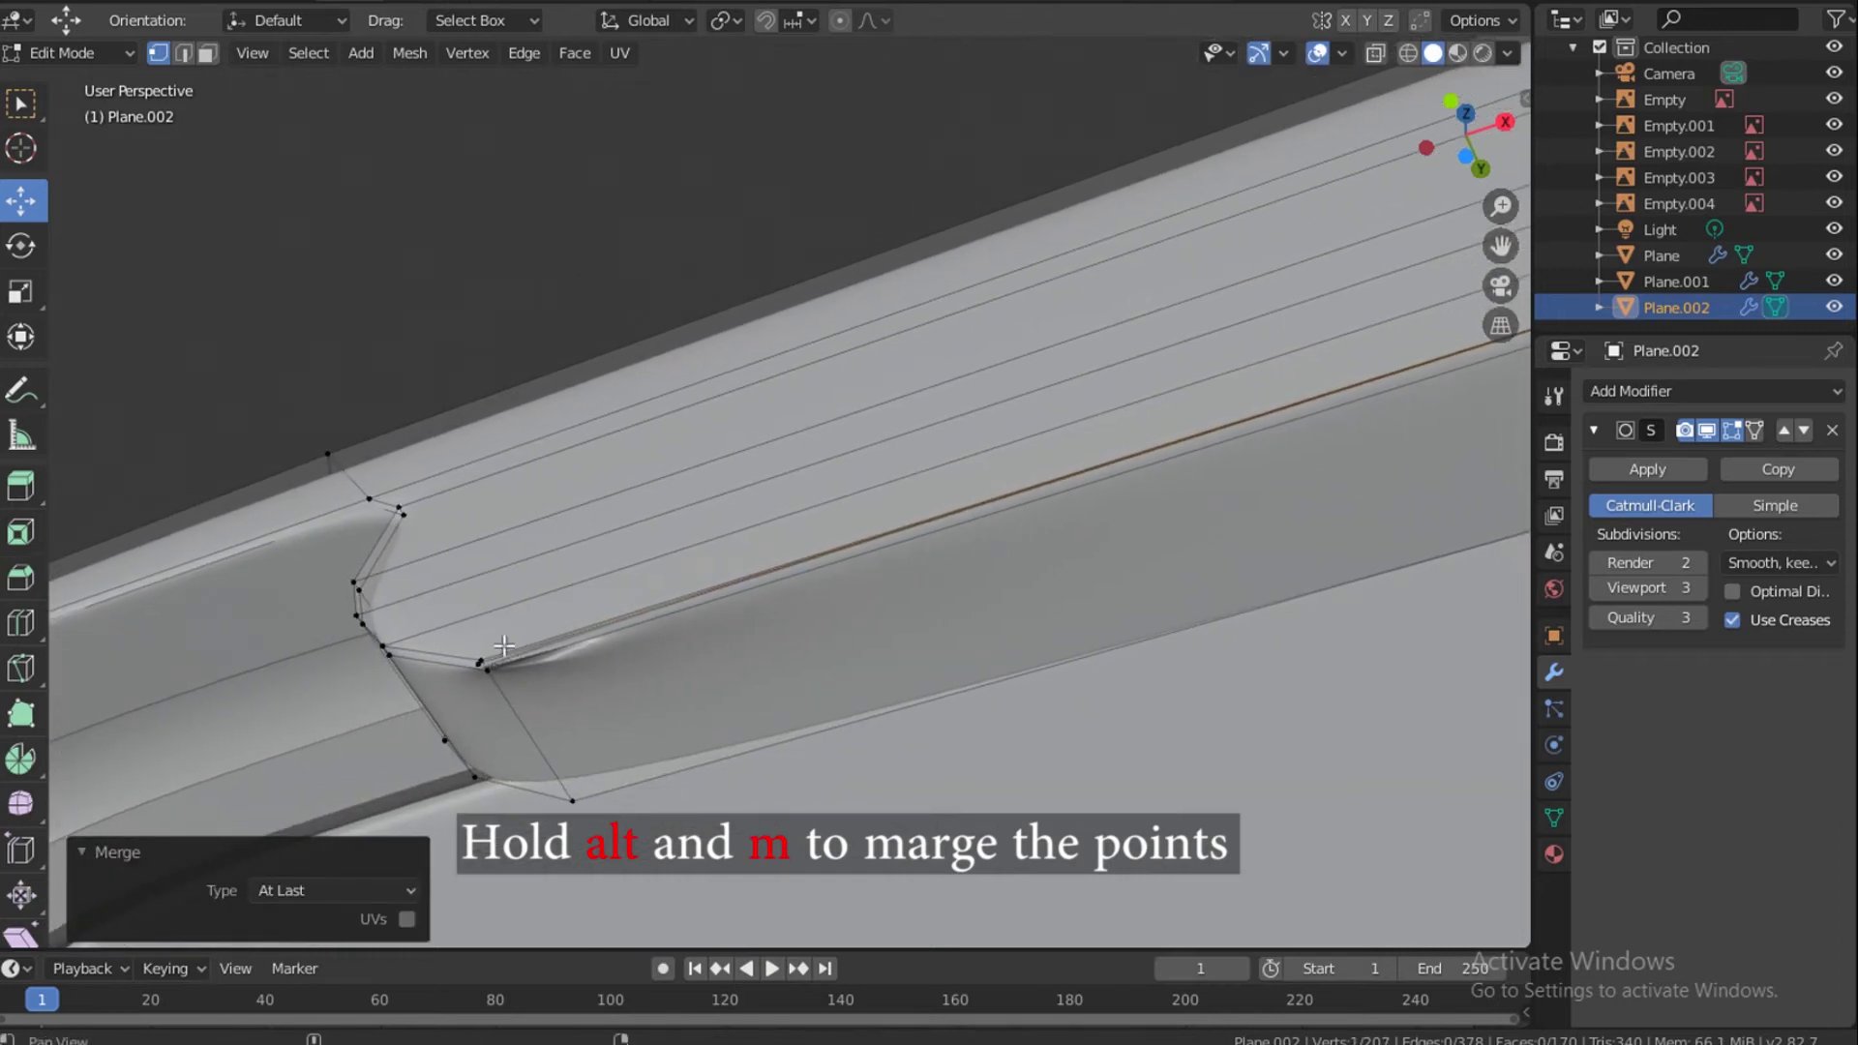
{"action": "left_click", "coordinate": [492, 667]}
{"action": "left_click", "coordinate": [1375, 53]}
{"action": "middle_click_drag", "start_coordinate": [725, 559], "coordinate": [642, 655], "text": "shift"}
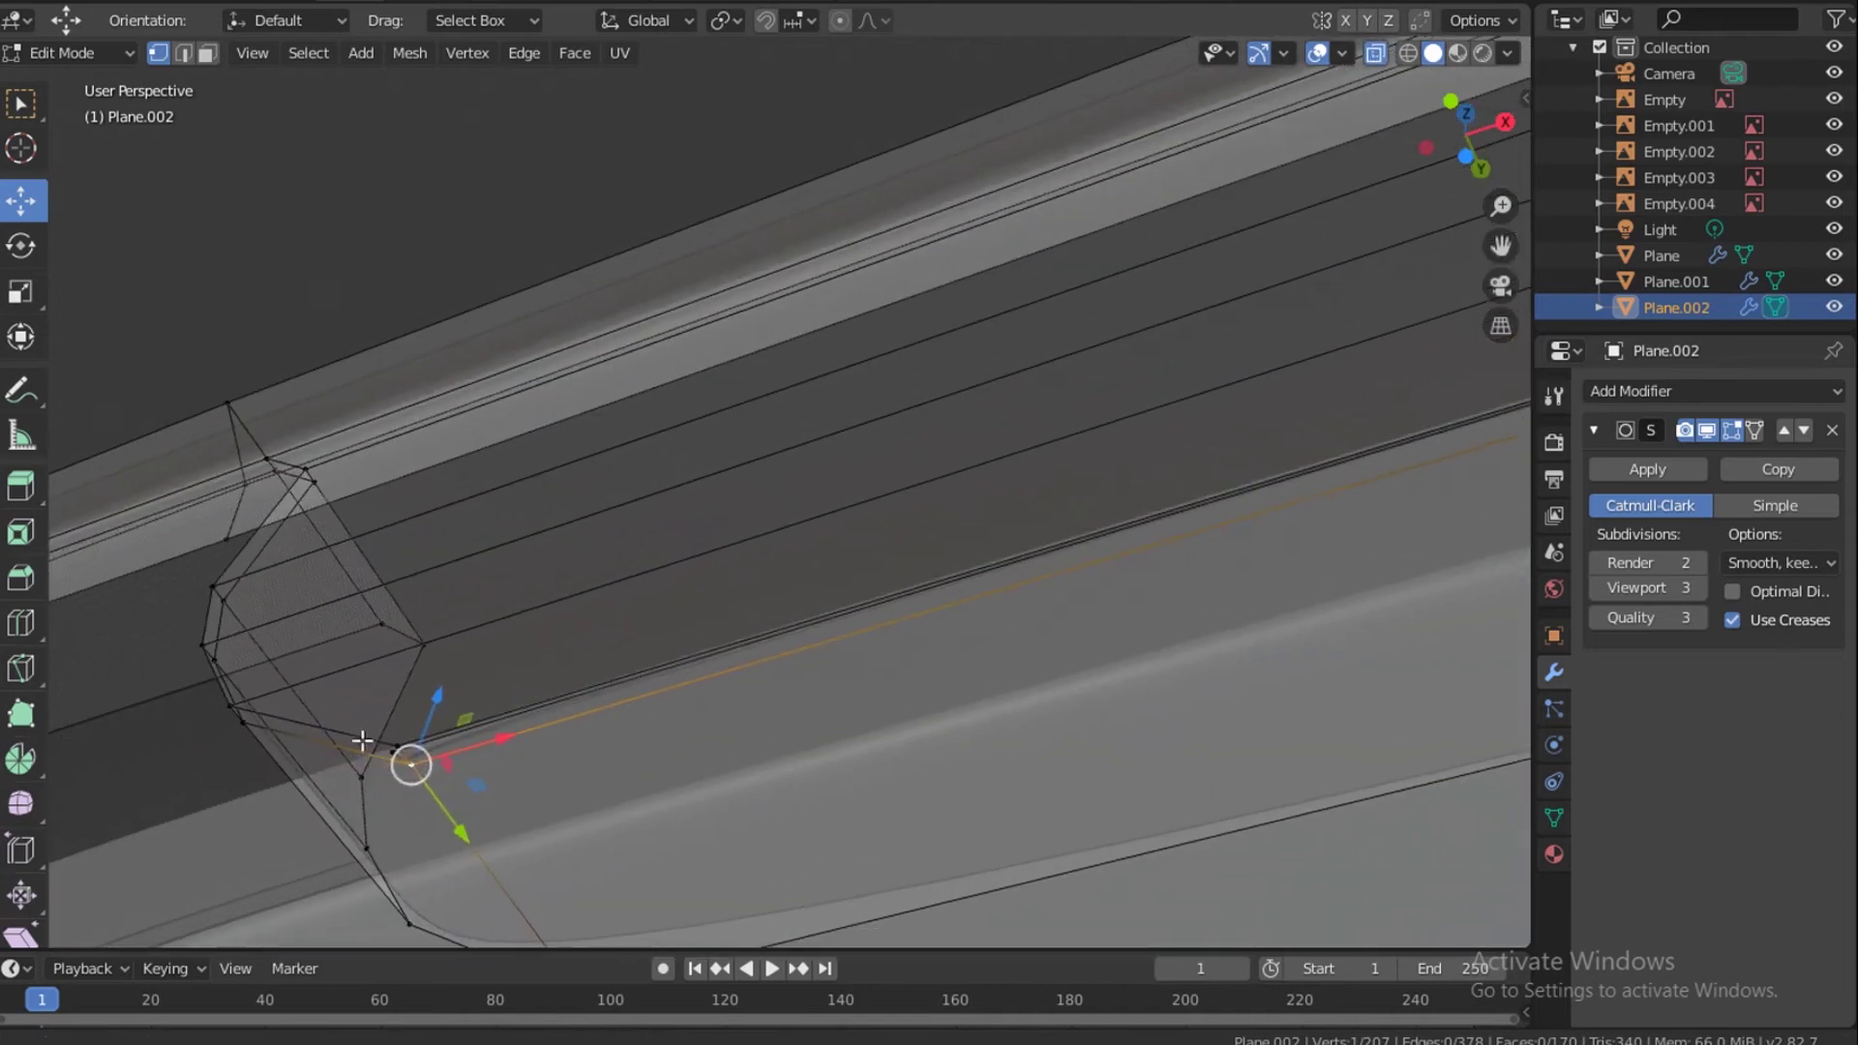
{"action": "left_click", "coordinate": [416, 764], "text": "shift"}
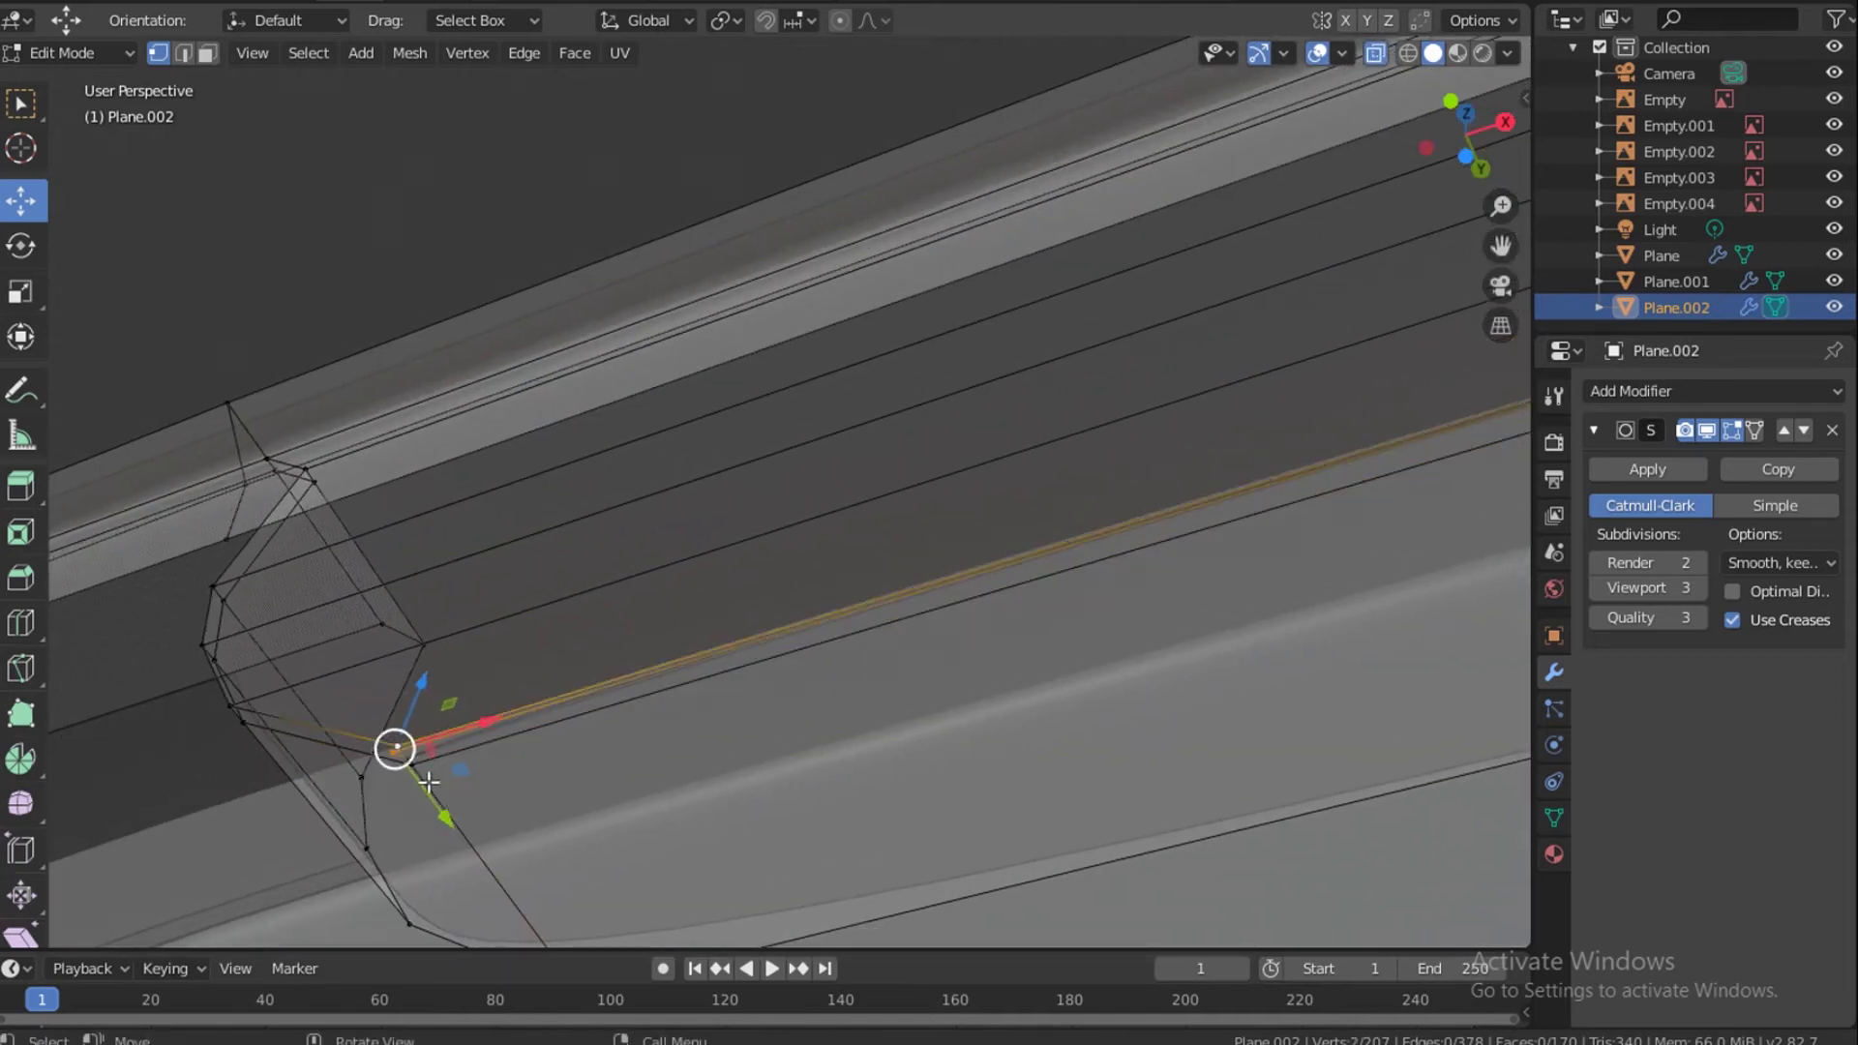
{"action": "key", "text": "m"}
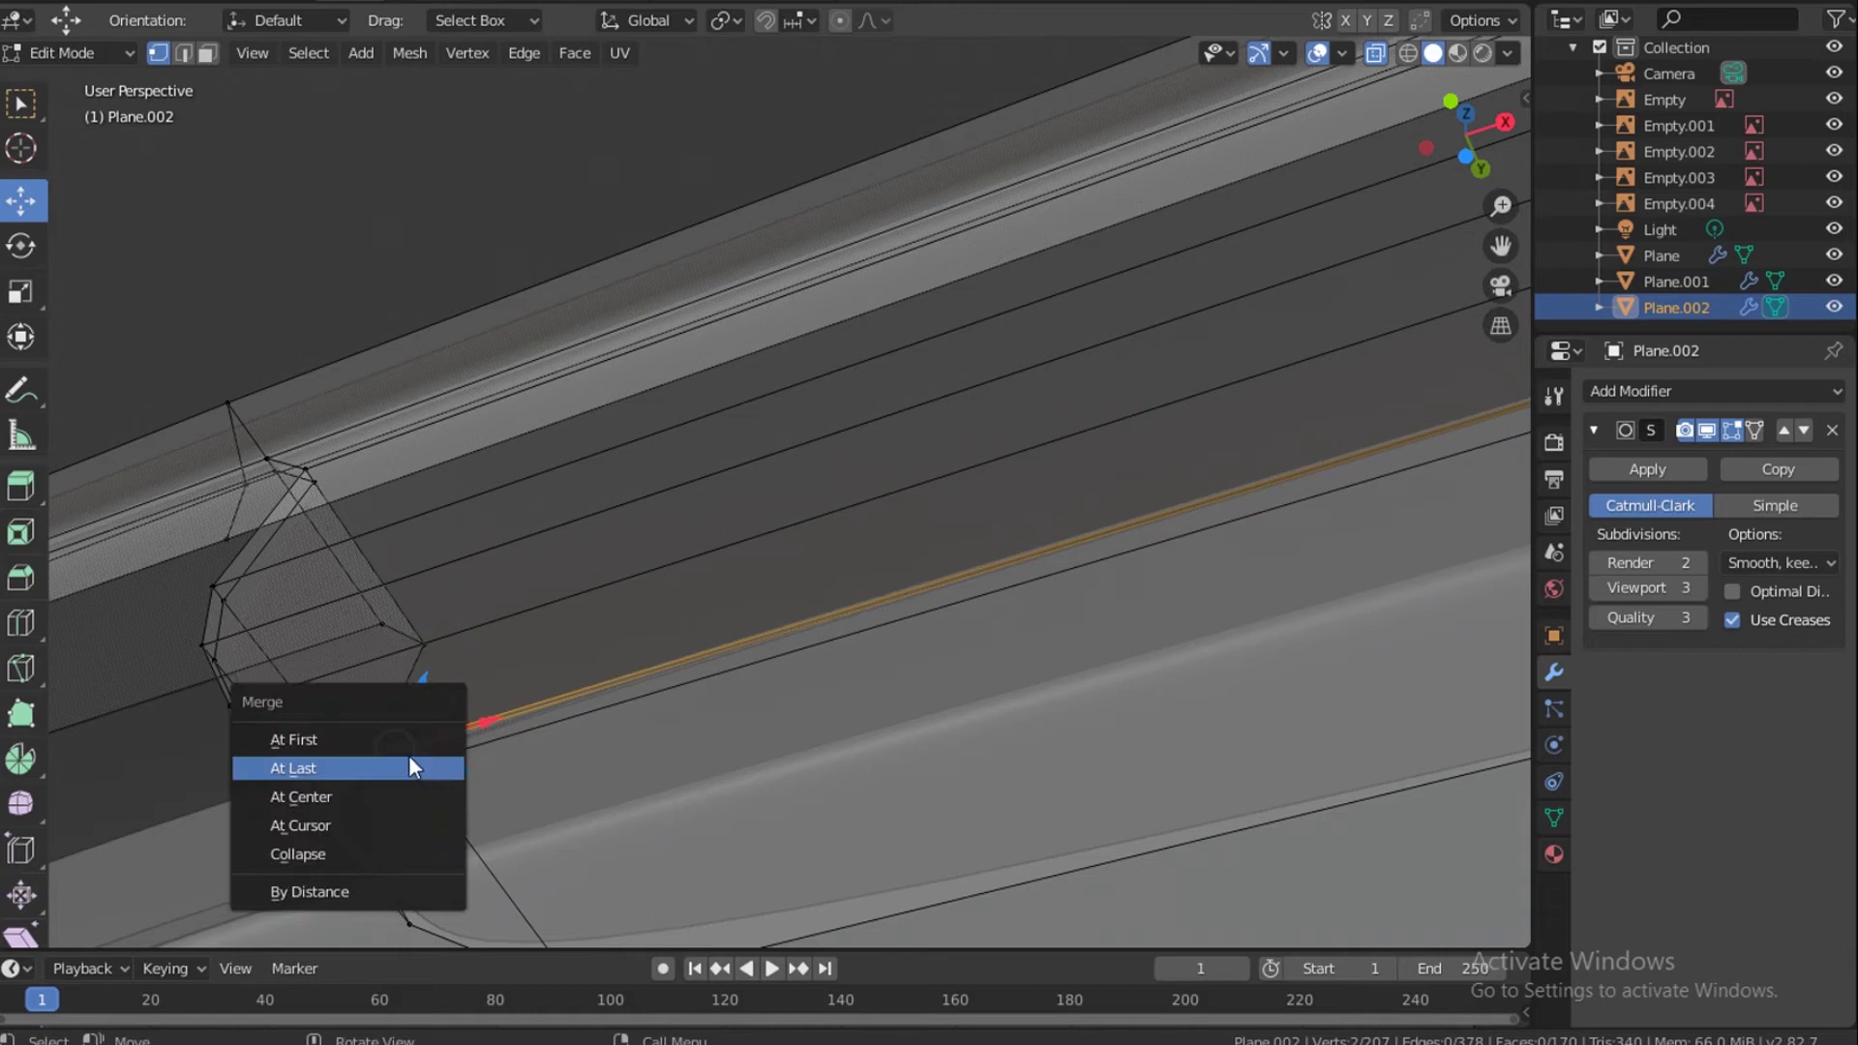
{"action": "left_click", "coordinate": [409, 765]}
{"action": "left_click", "coordinate": [676, 740]}
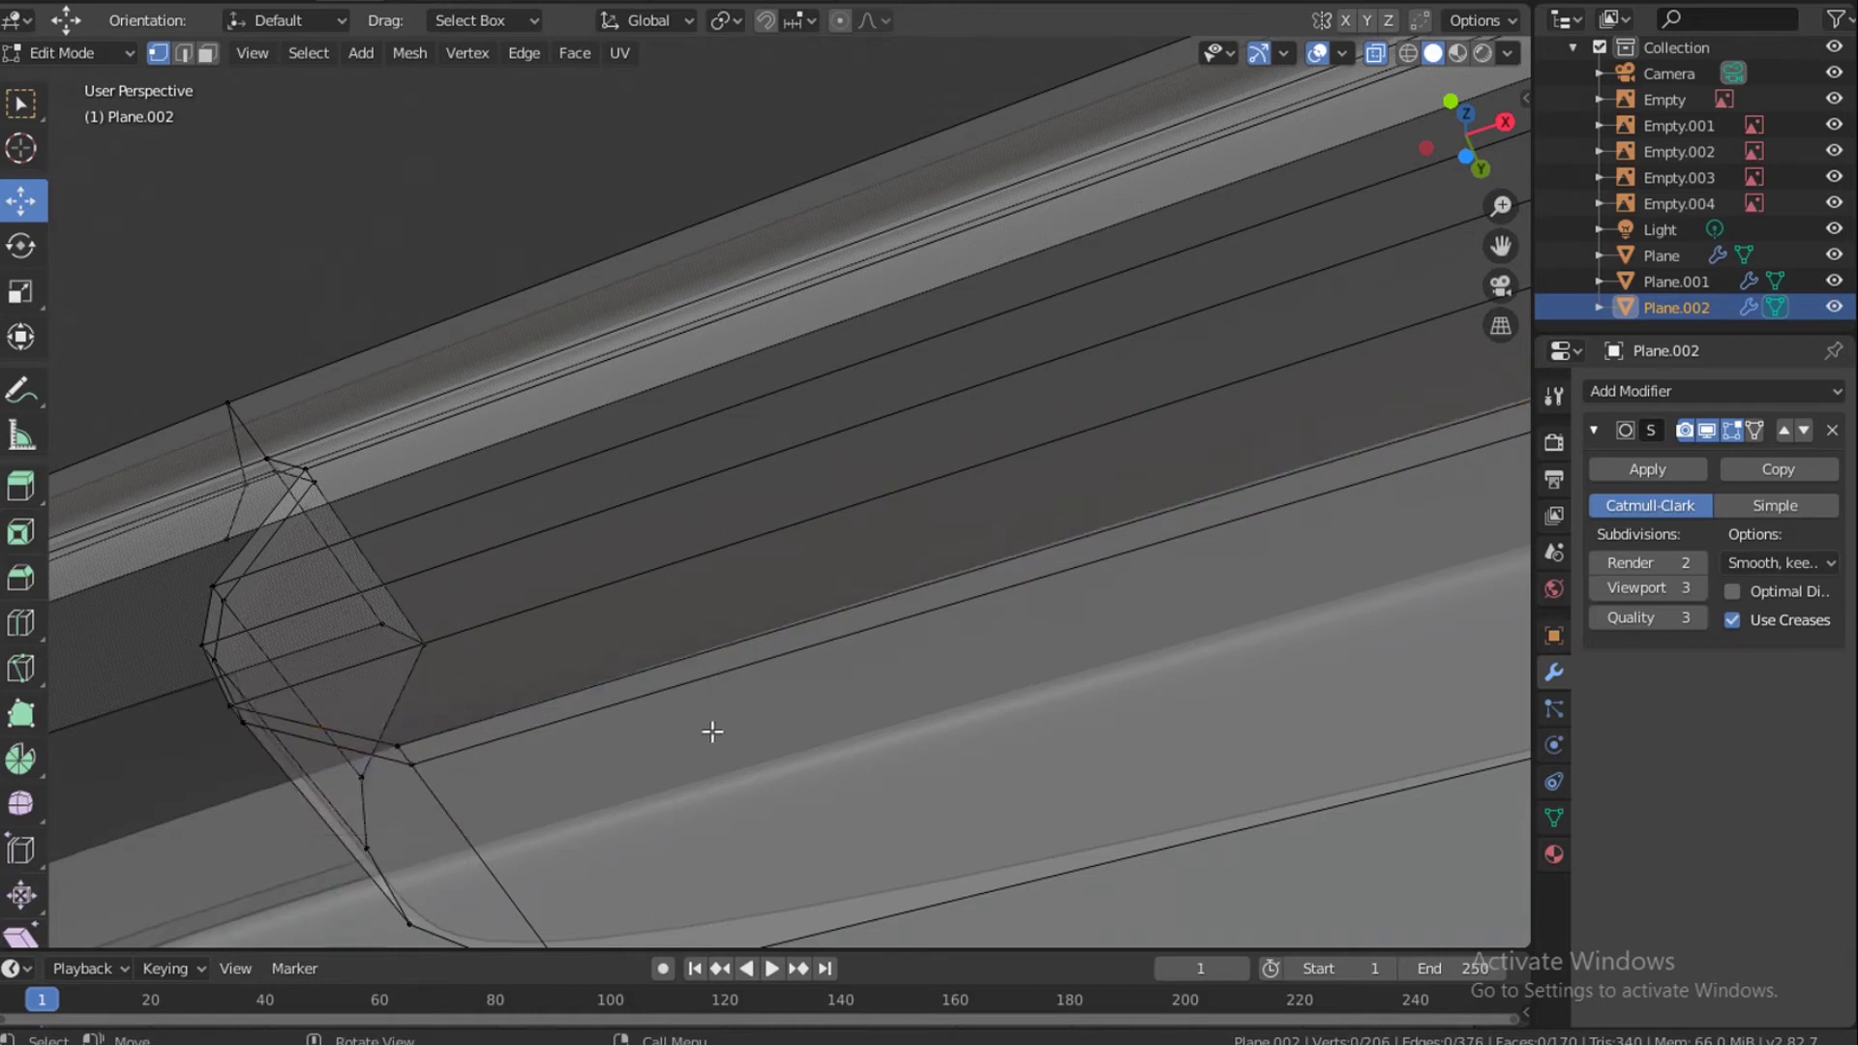
Merge the extruded strip's other end vertex into the adjacent frame vertex at the notch's opposite corner, using At Last.
{"action": "middle_click_drag", "start_coordinate": [989, 658], "coordinate": [874, 598], "text": "shift"}
{"action": "left_click", "coordinate": [822, 550]}
{"action": "left_click", "coordinate": [853, 535], "text": "shift"}
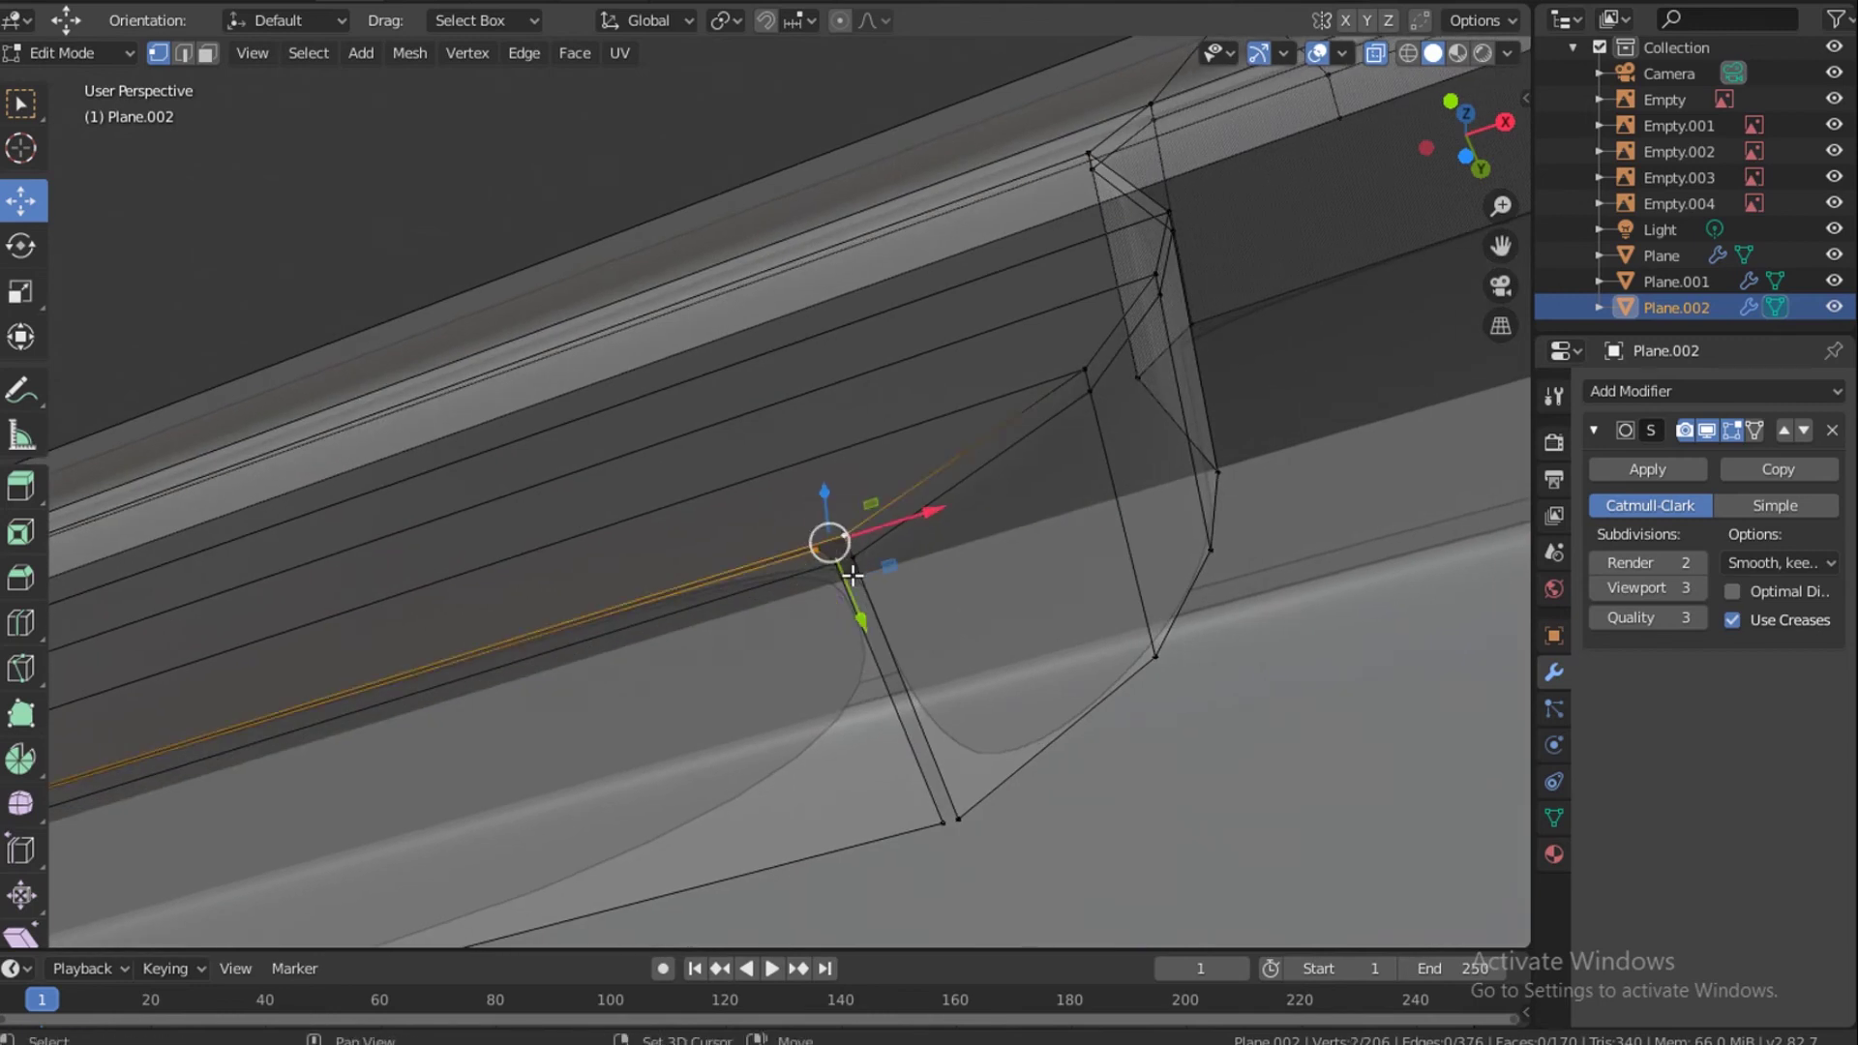
{"action": "key", "text": "m"}
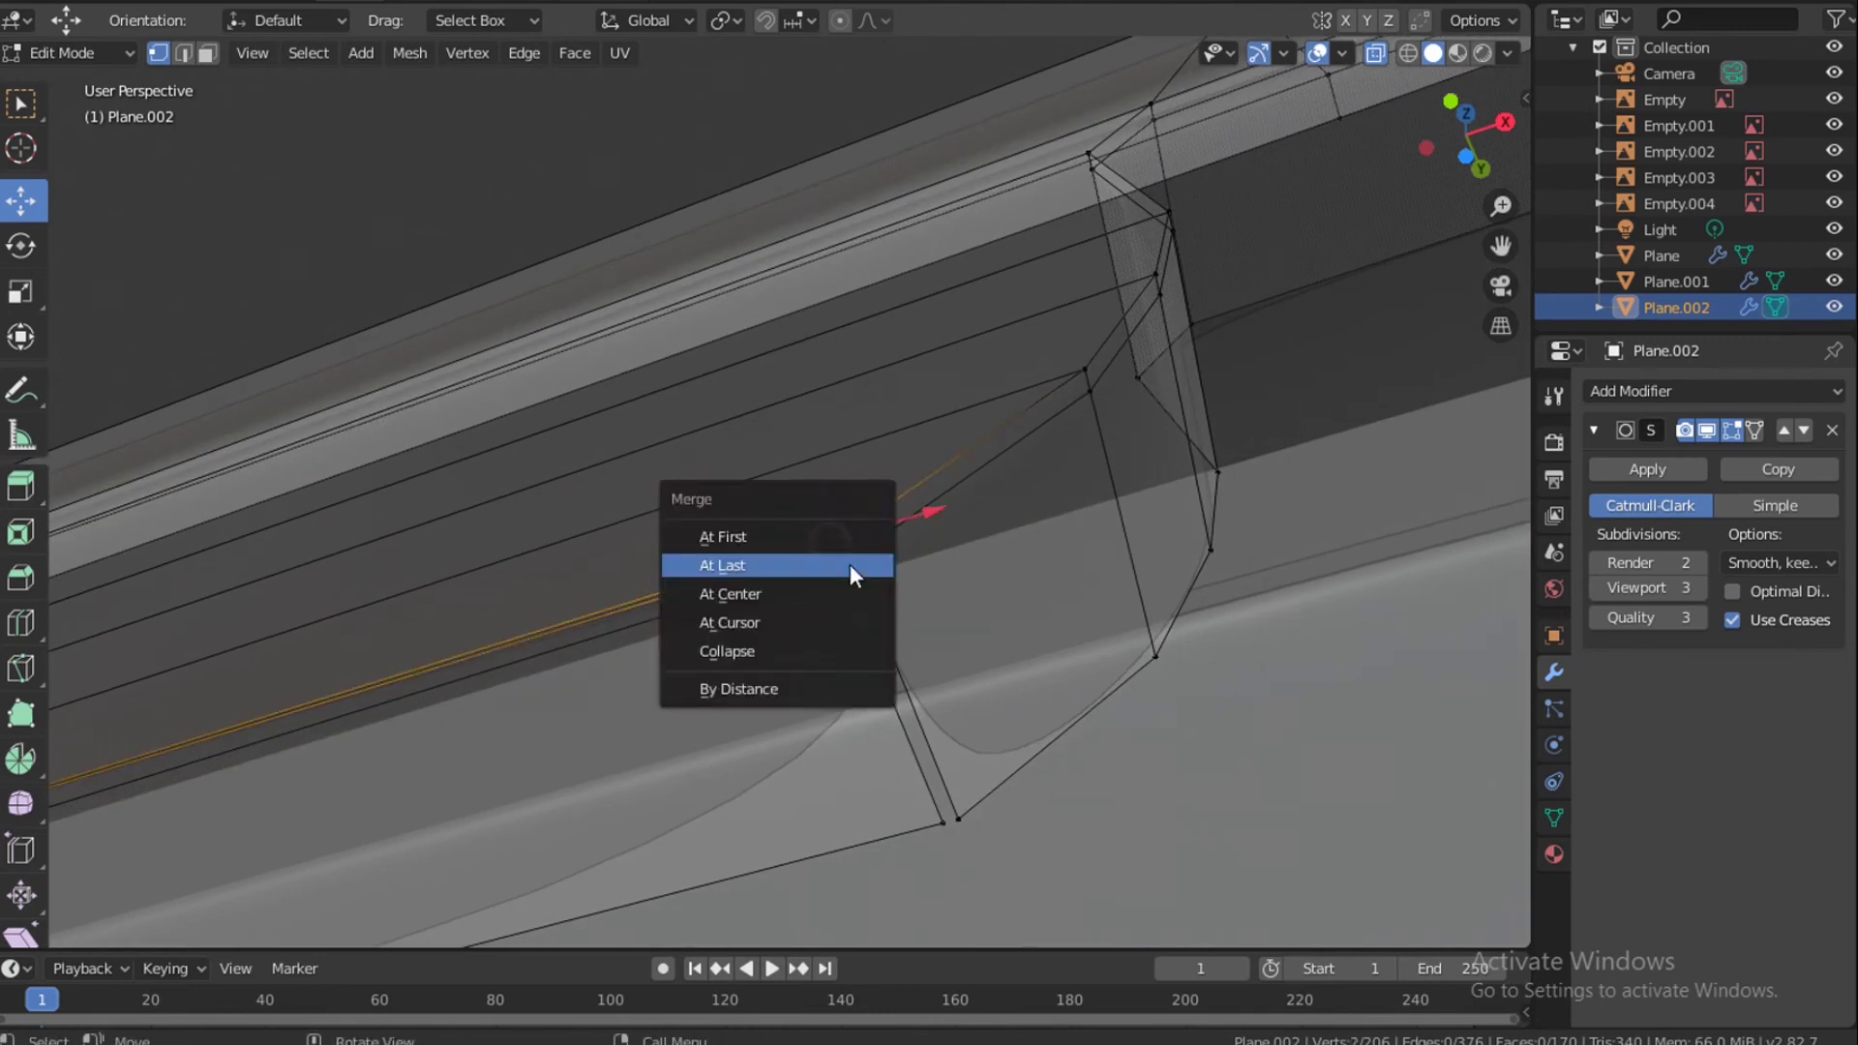
{"action": "left_click", "coordinate": [849, 568]}
Merge the two remaining pairs of neighbouring vertices along the seam at the notch's opposite corner, using At Last.
{"action": "left_click", "coordinate": [834, 564]}
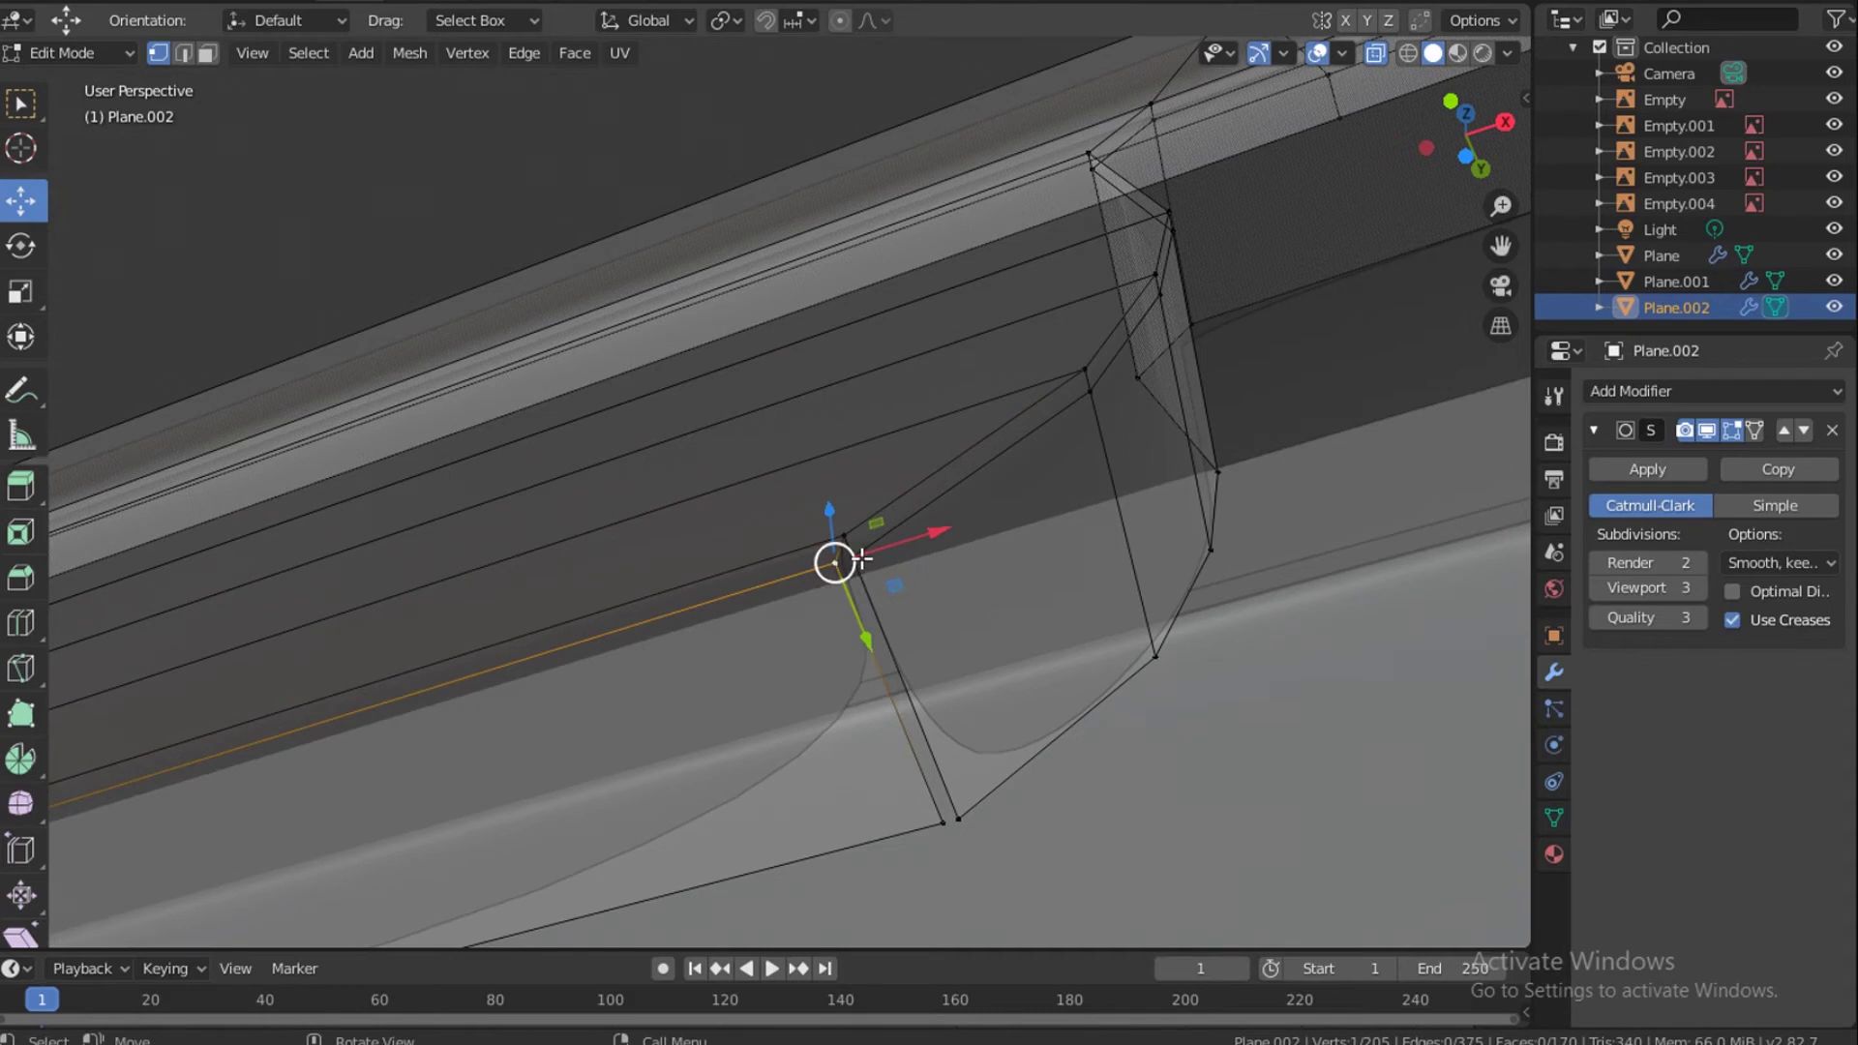
{"action": "left_click", "coordinate": [851, 561], "text": "shift"}
{"action": "key", "text": "m"}
{"action": "left_click", "coordinate": [848, 590]}
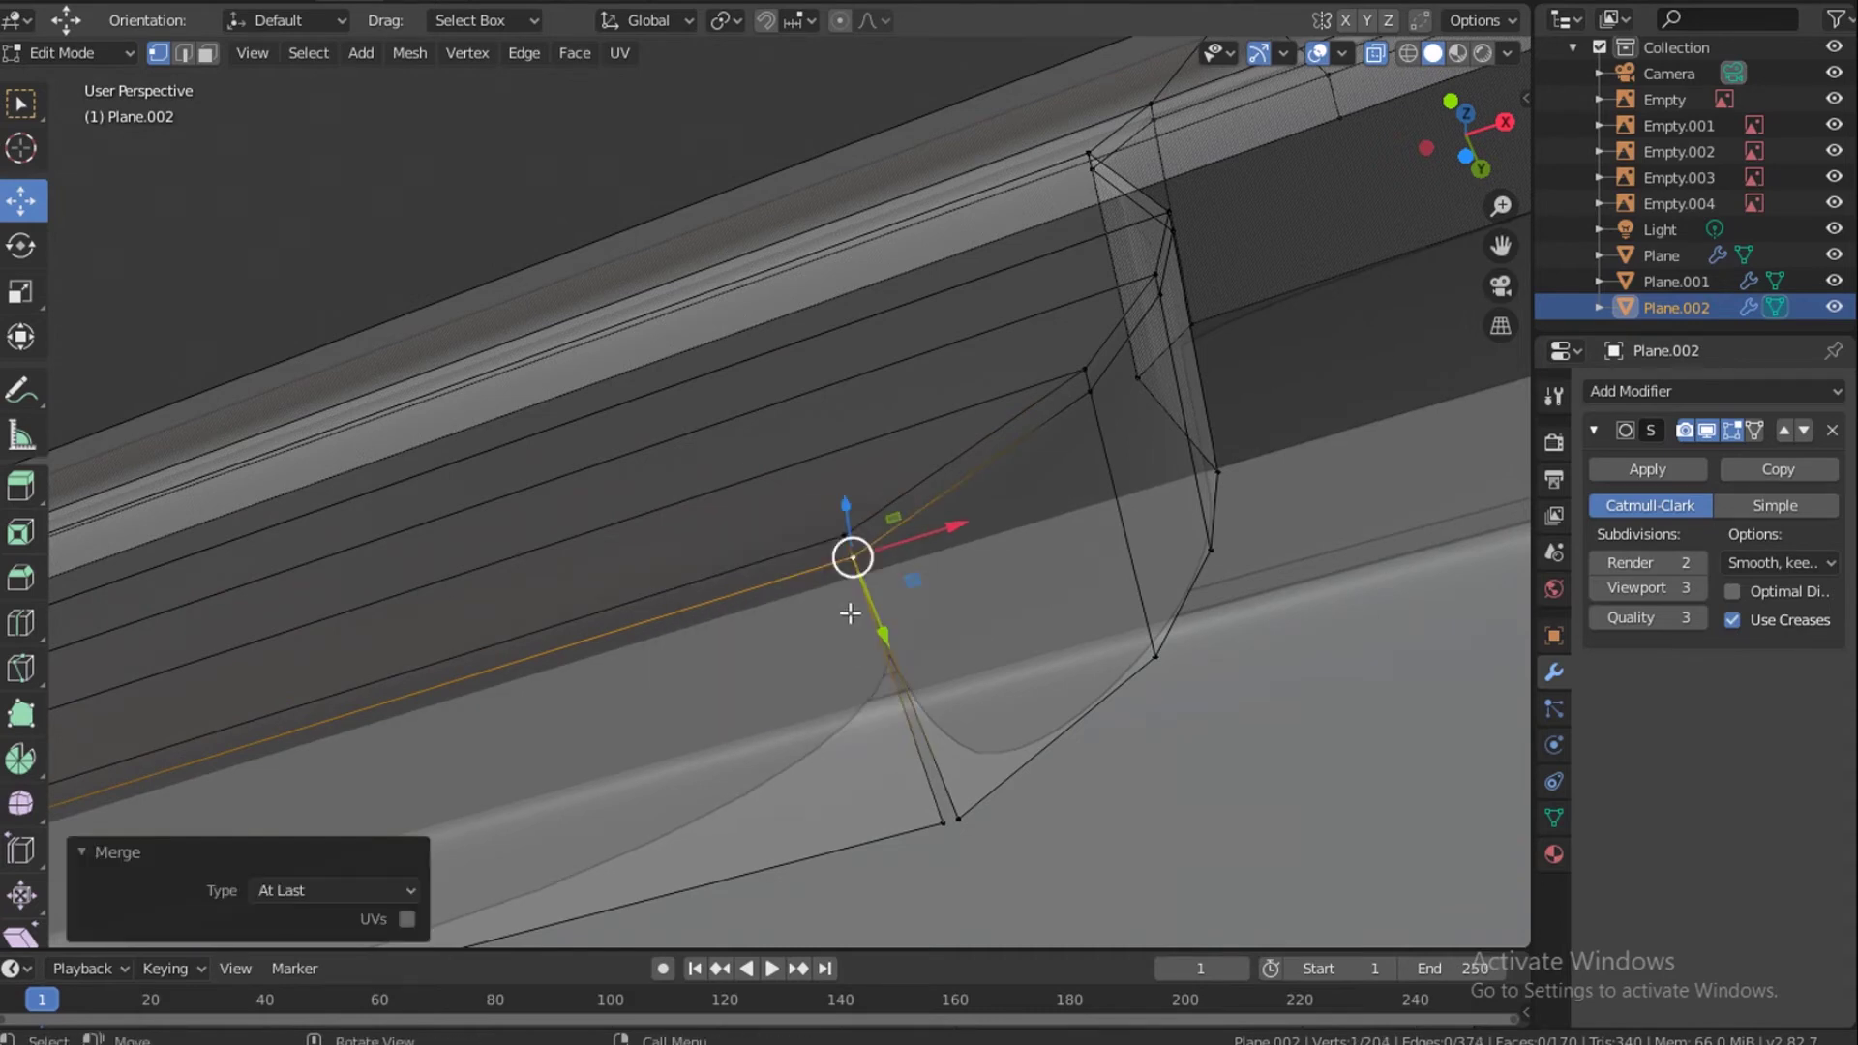
{"action": "left_click", "coordinate": [942, 825]}
{"action": "left_click", "coordinate": [958, 819], "text": "shift"}
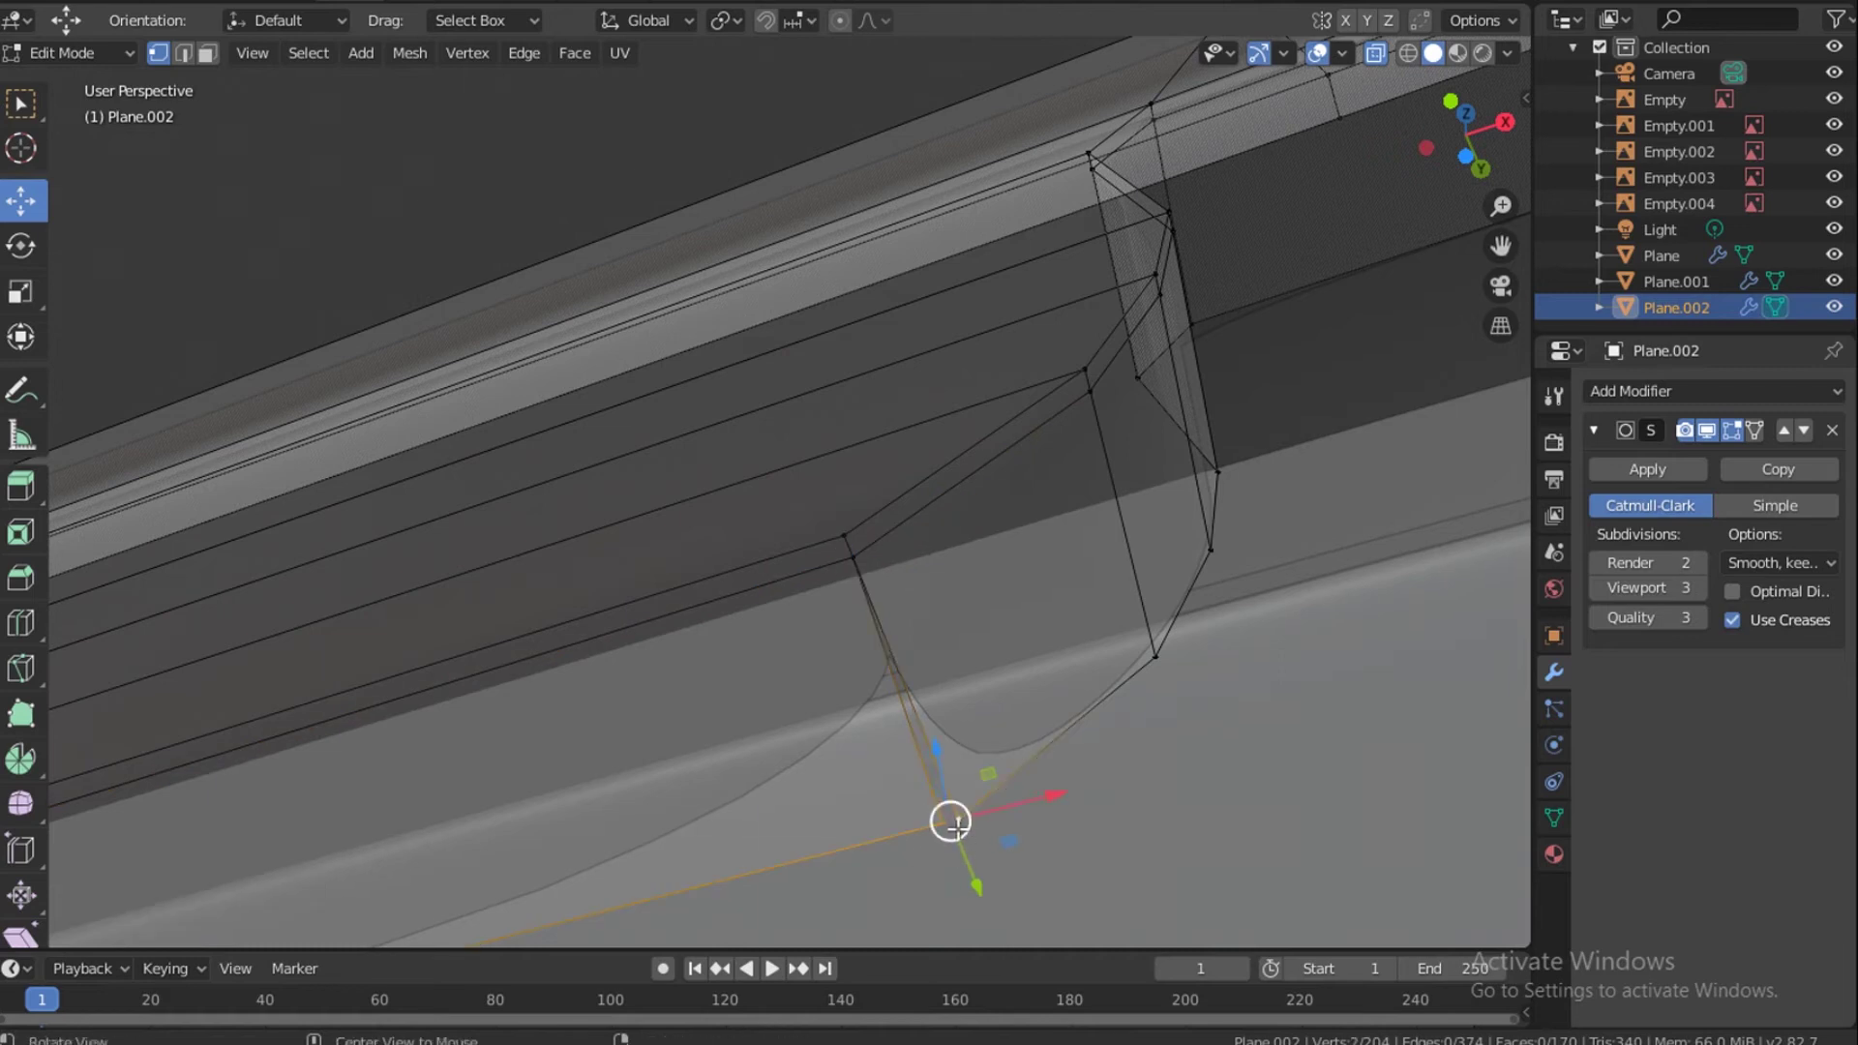
{"action": "key", "text": "m"}
{"action": "left_click", "coordinate": [958, 819]}
Save the file and return to Object Mode with X-ray display off and nothing selected.
{"action": "scroll", "coordinate": [890, 603], "scroll_direction": "down", "scroll_amount": 2}
{"action": "scroll", "coordinate": [891, 603], "scroll_direction": "down", "scroll_amount": 4}
{"action": "key", "text": "ctrl+s"}
{"action": "key", "text": "Tab"}
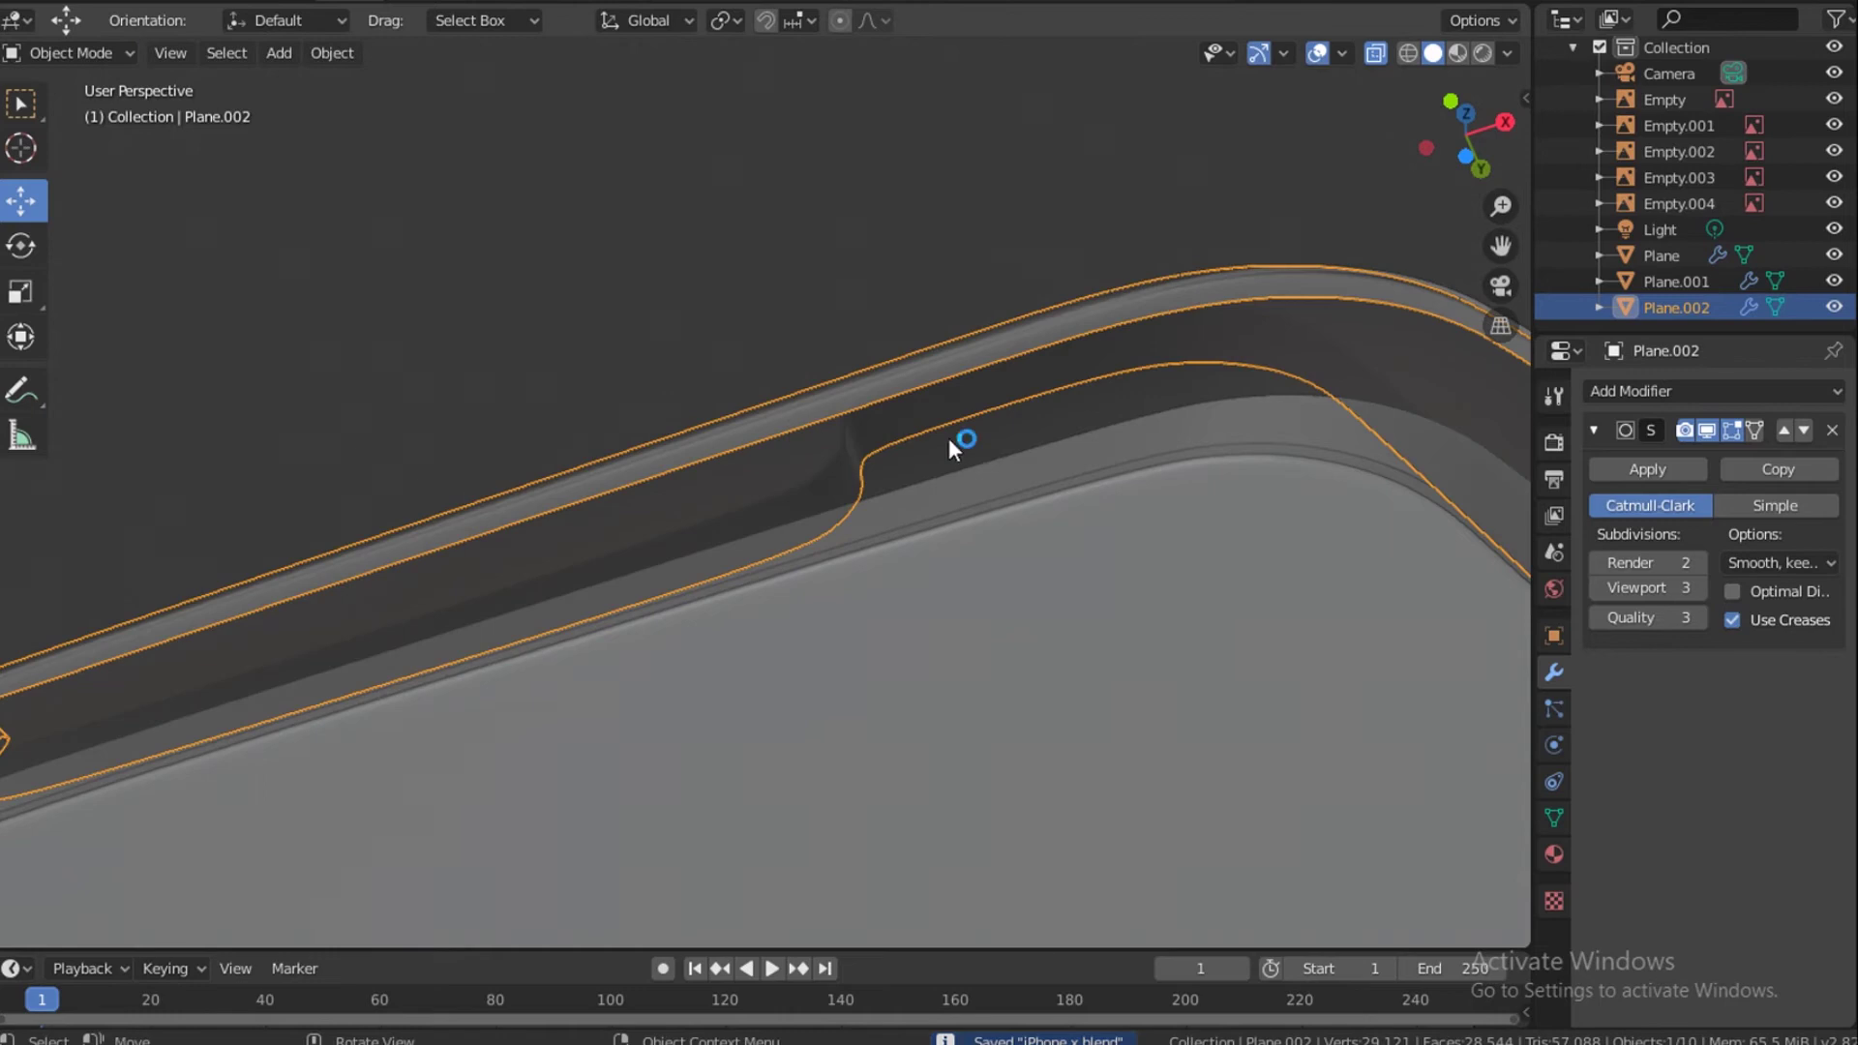
{"action": "left_click", "coordinate": [1386, 50]}
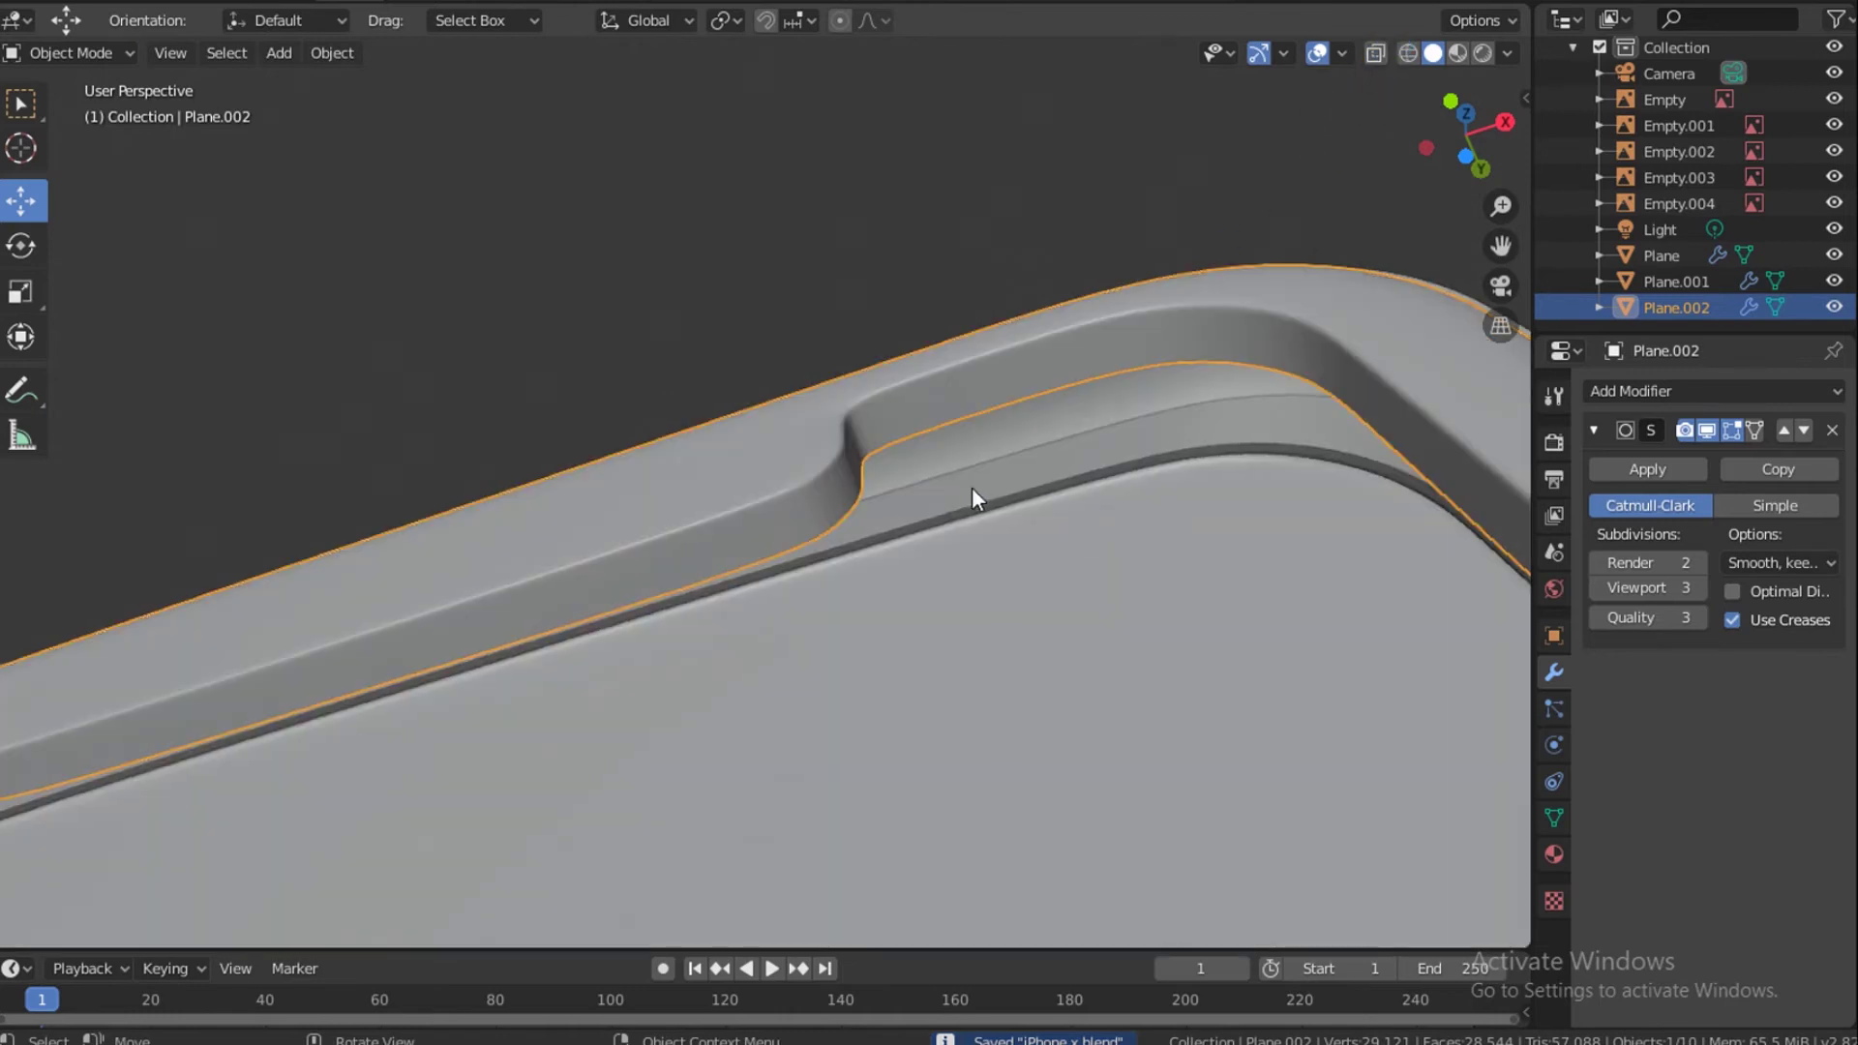
{"action": "scroll", "coordinate": [972, 486], "scroll_direction": "down", "scroll_amount": 4}
{"action": "left_click", "coordinate": [924, 366]}
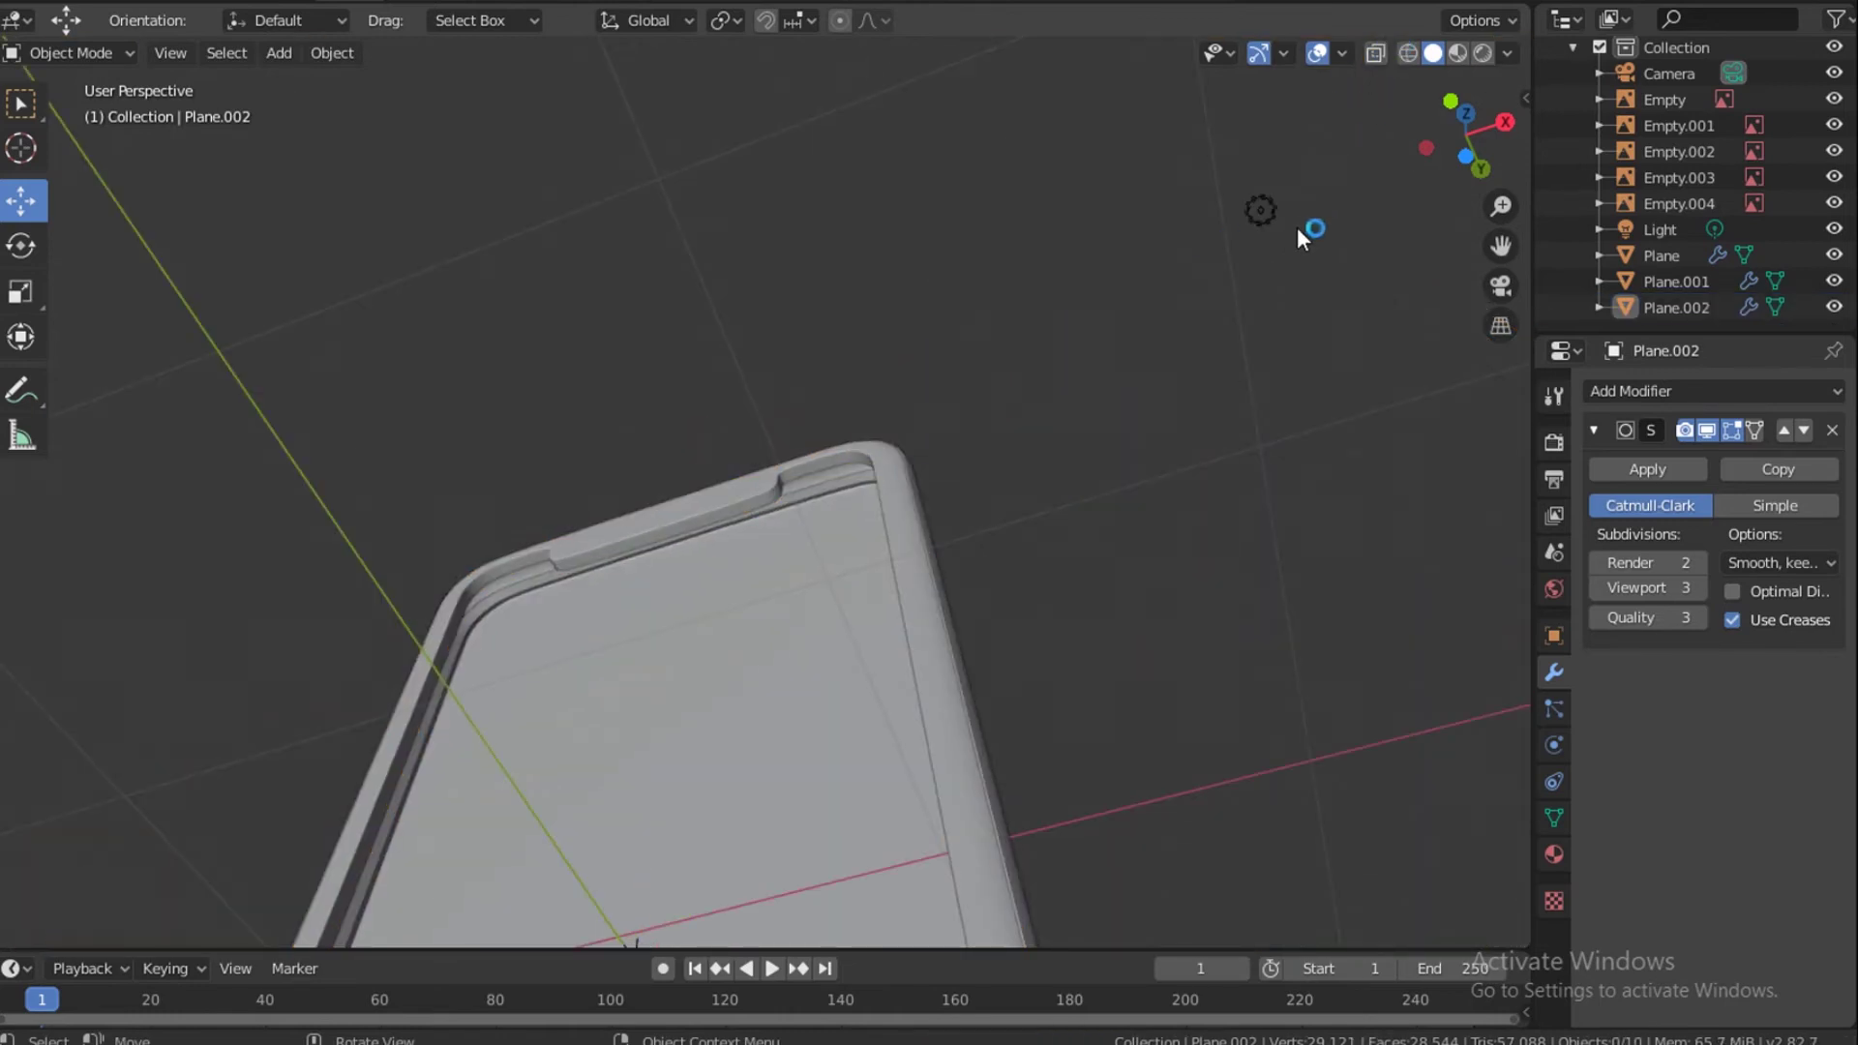
Select the notched frame Plane.002 and open it in Edit Mode.
{"action": "left_click_drag", "start_coordinate": [1423, 155], "coordinate": [1285, 370]}
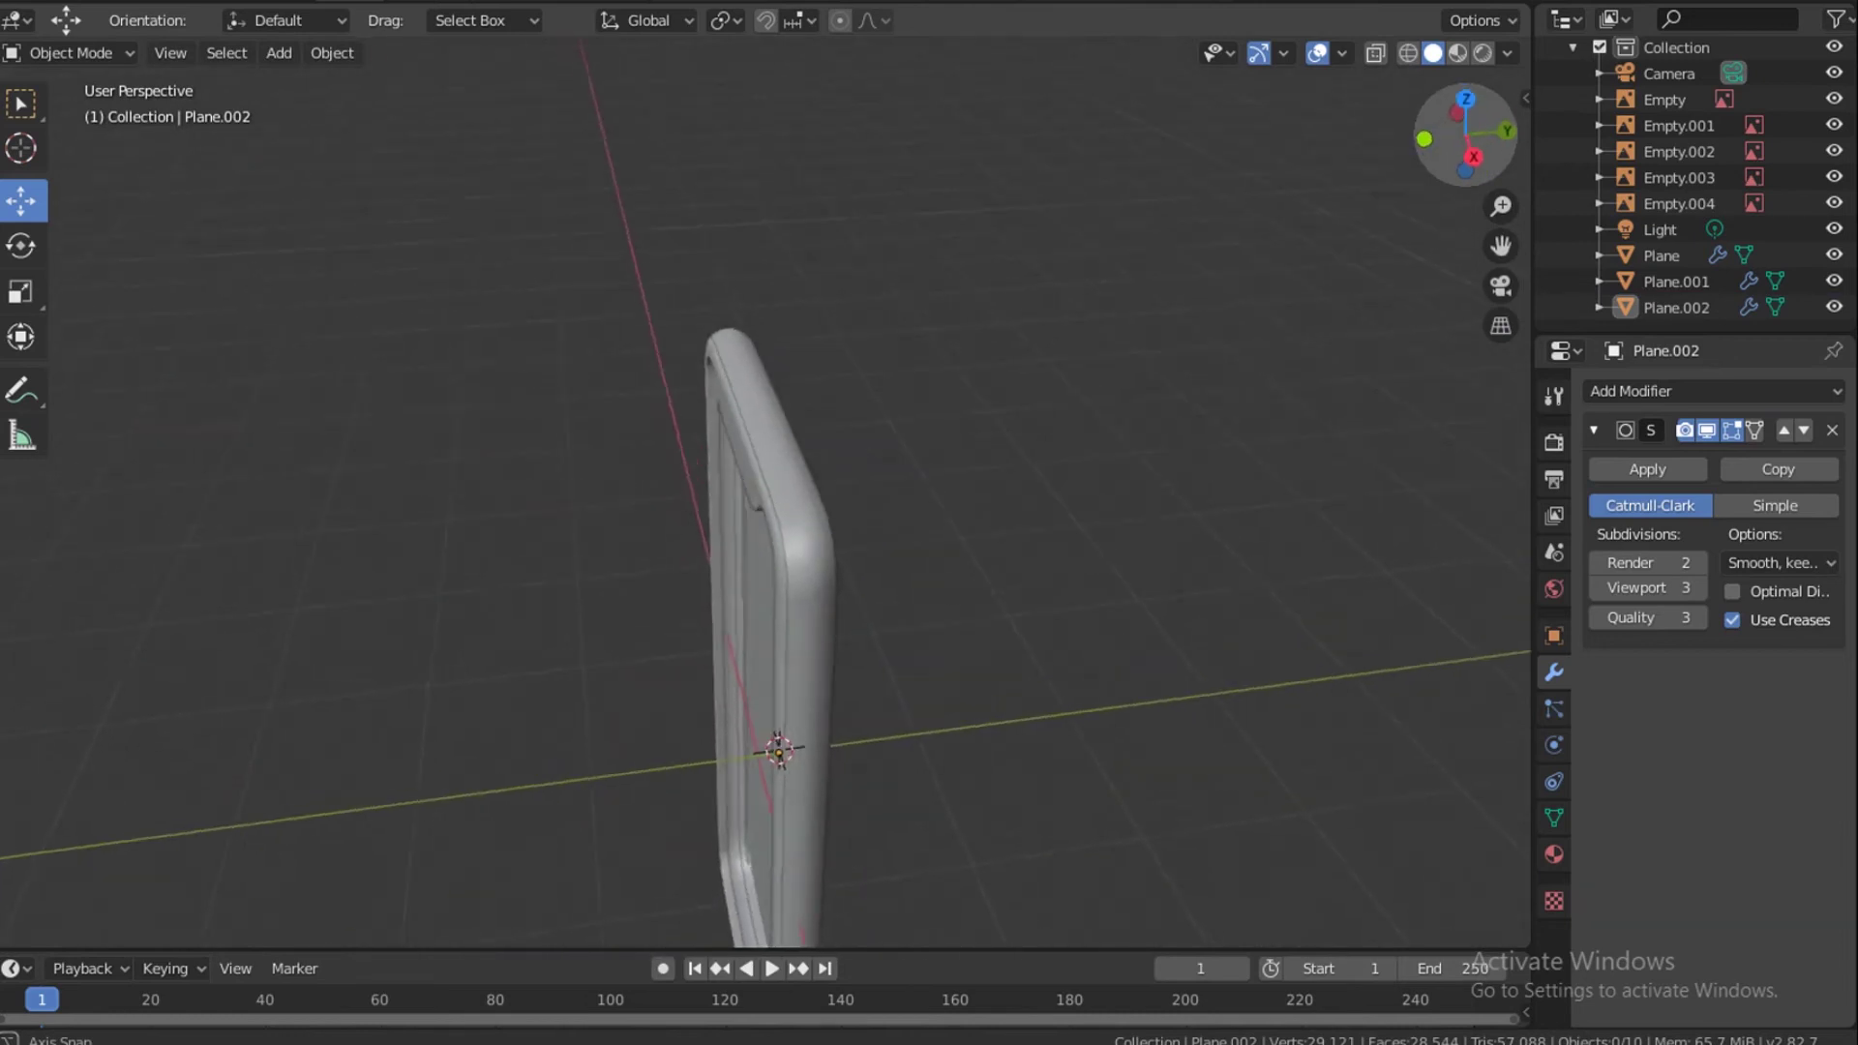
{"action": "left_click_drag", "start_coordinate": [1336, 180], "coordinate": [797, 612]}
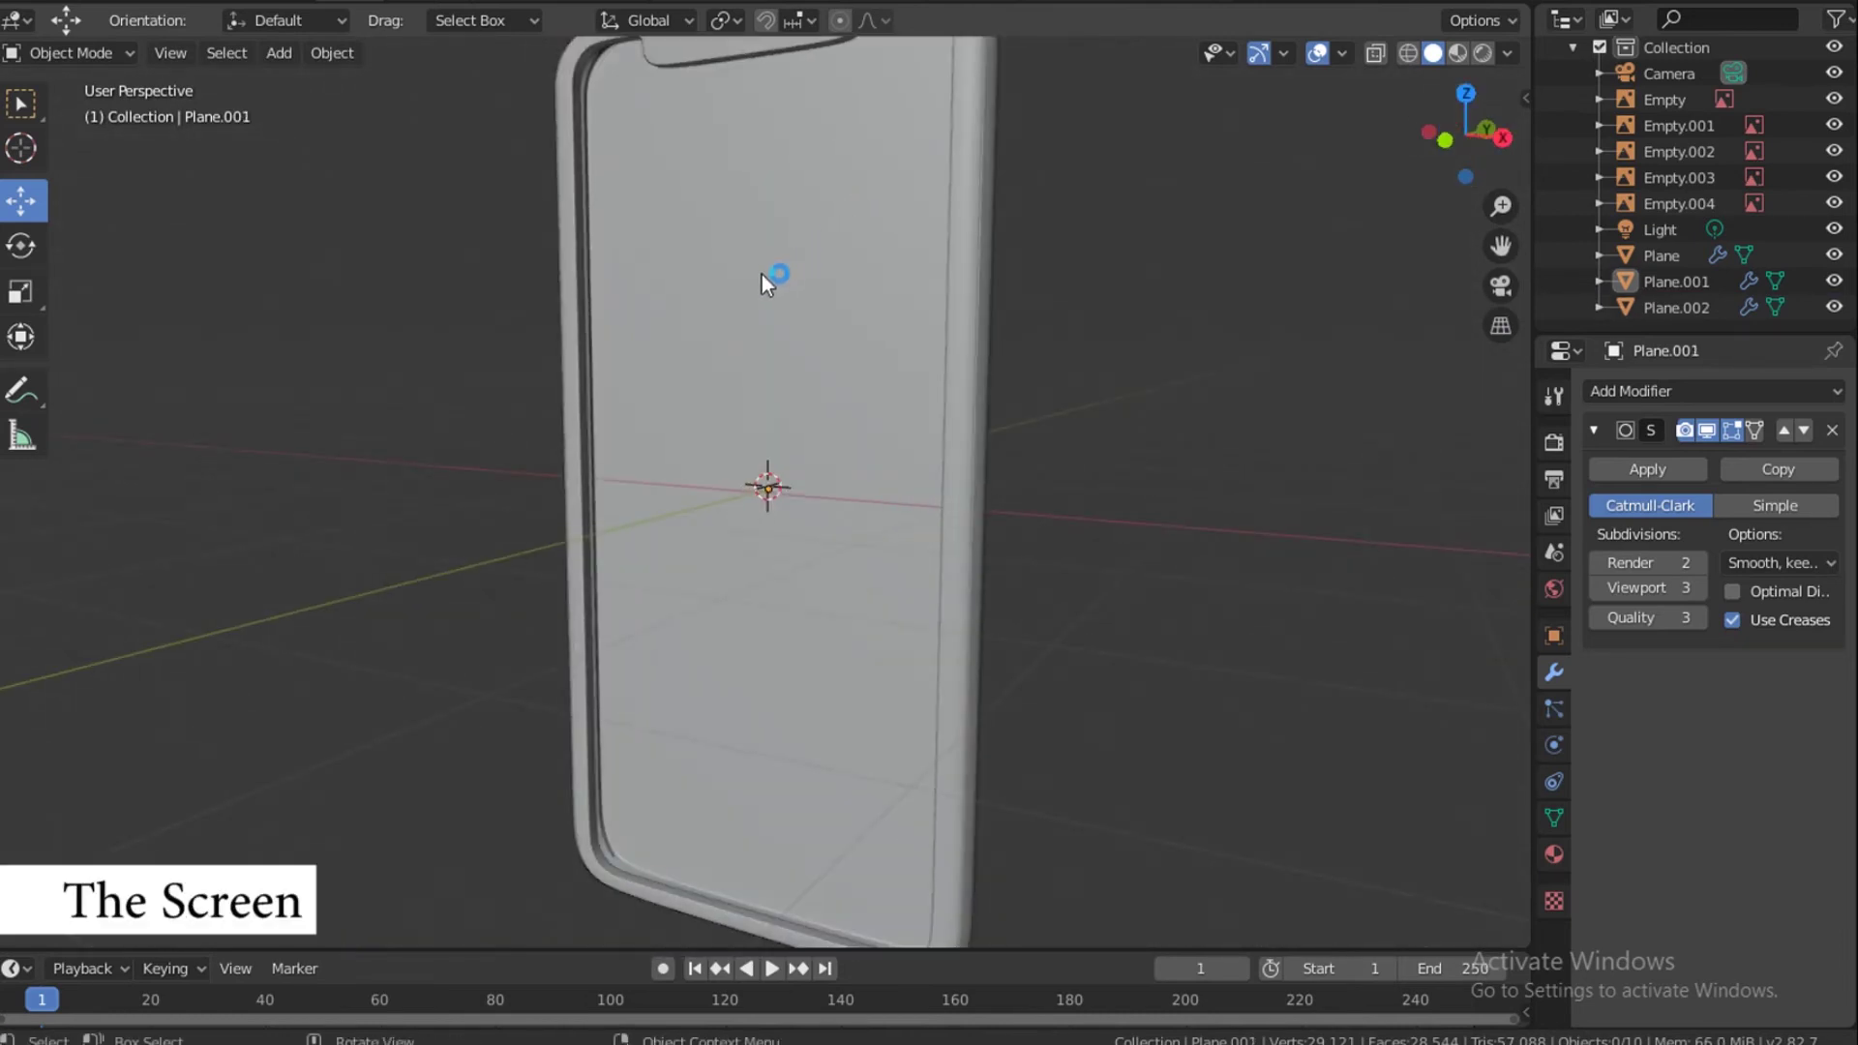
{"action": "middle_click_drag", "start_coordinate": [762, 275], "coordinate": [720, 559], "text": "shift"}
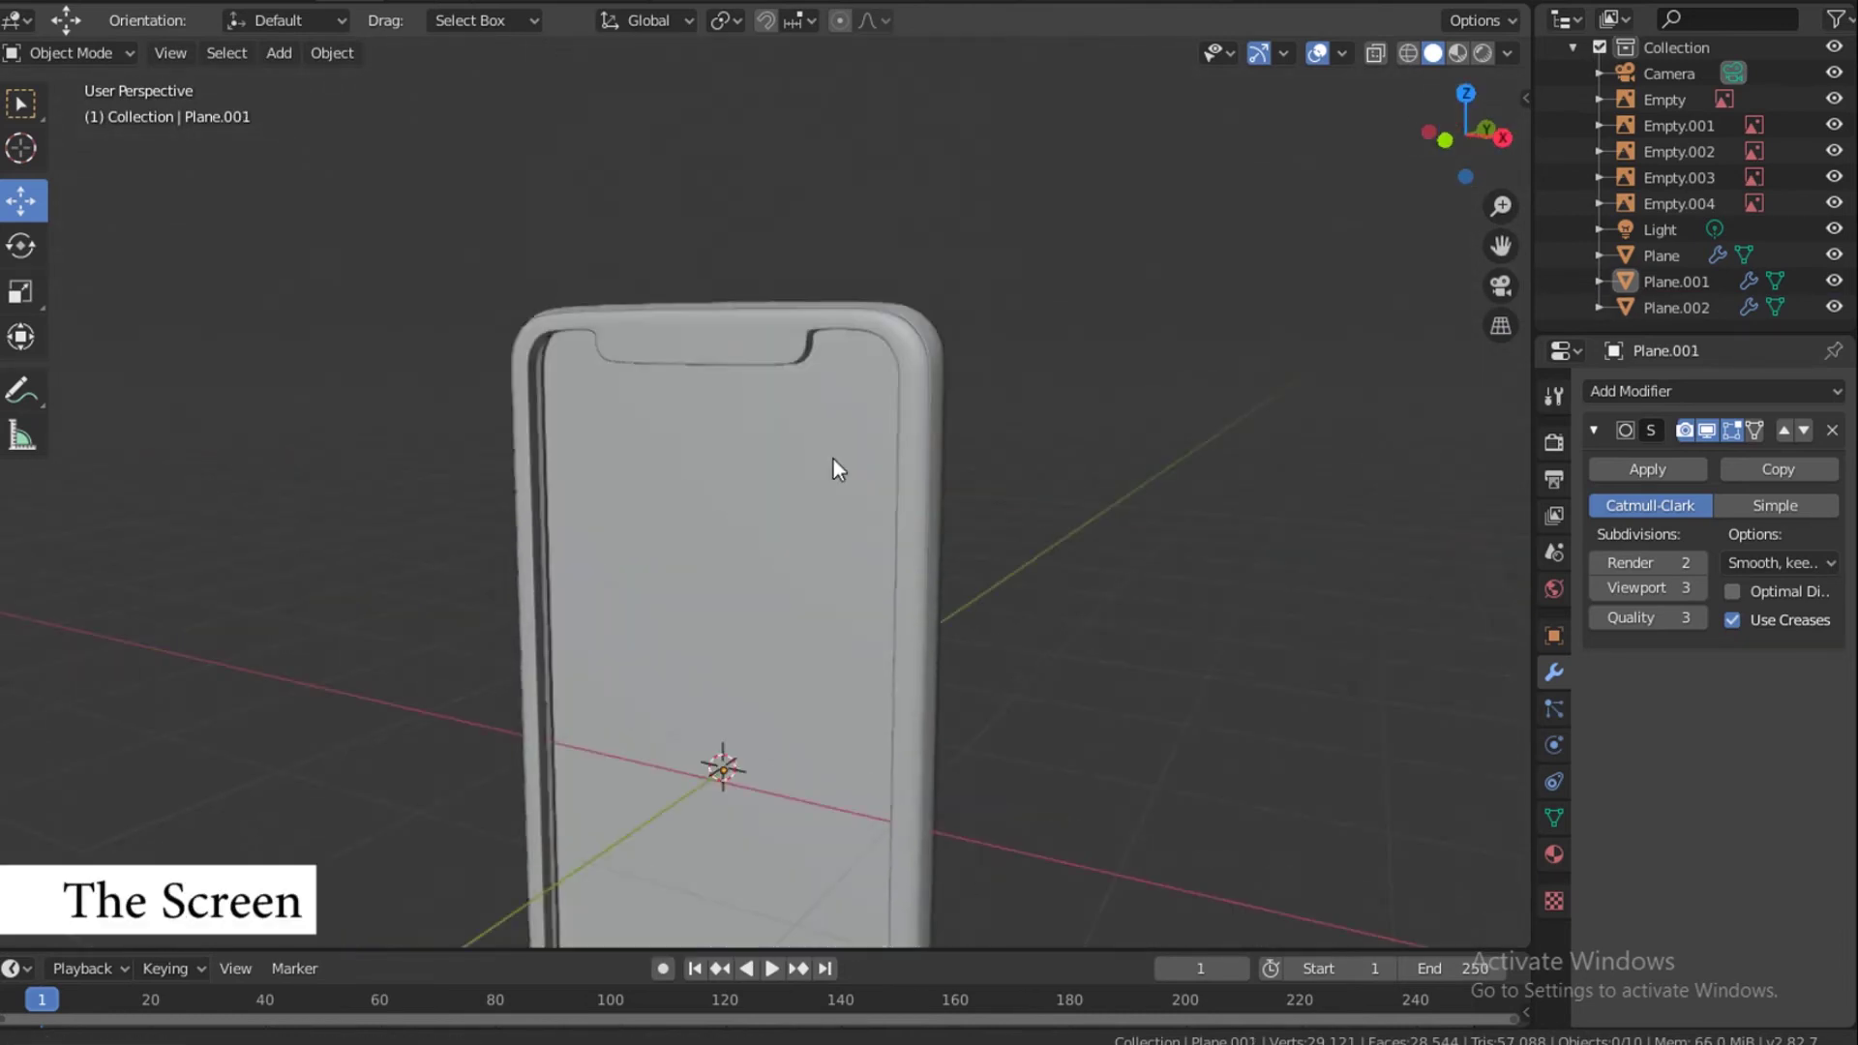
{"action": "scroll", "coordinate": [779, 309], "scroll_direction": "up", "scroll_amount": 3}
{"action": "left_click", "coordinate": [828, 198]}
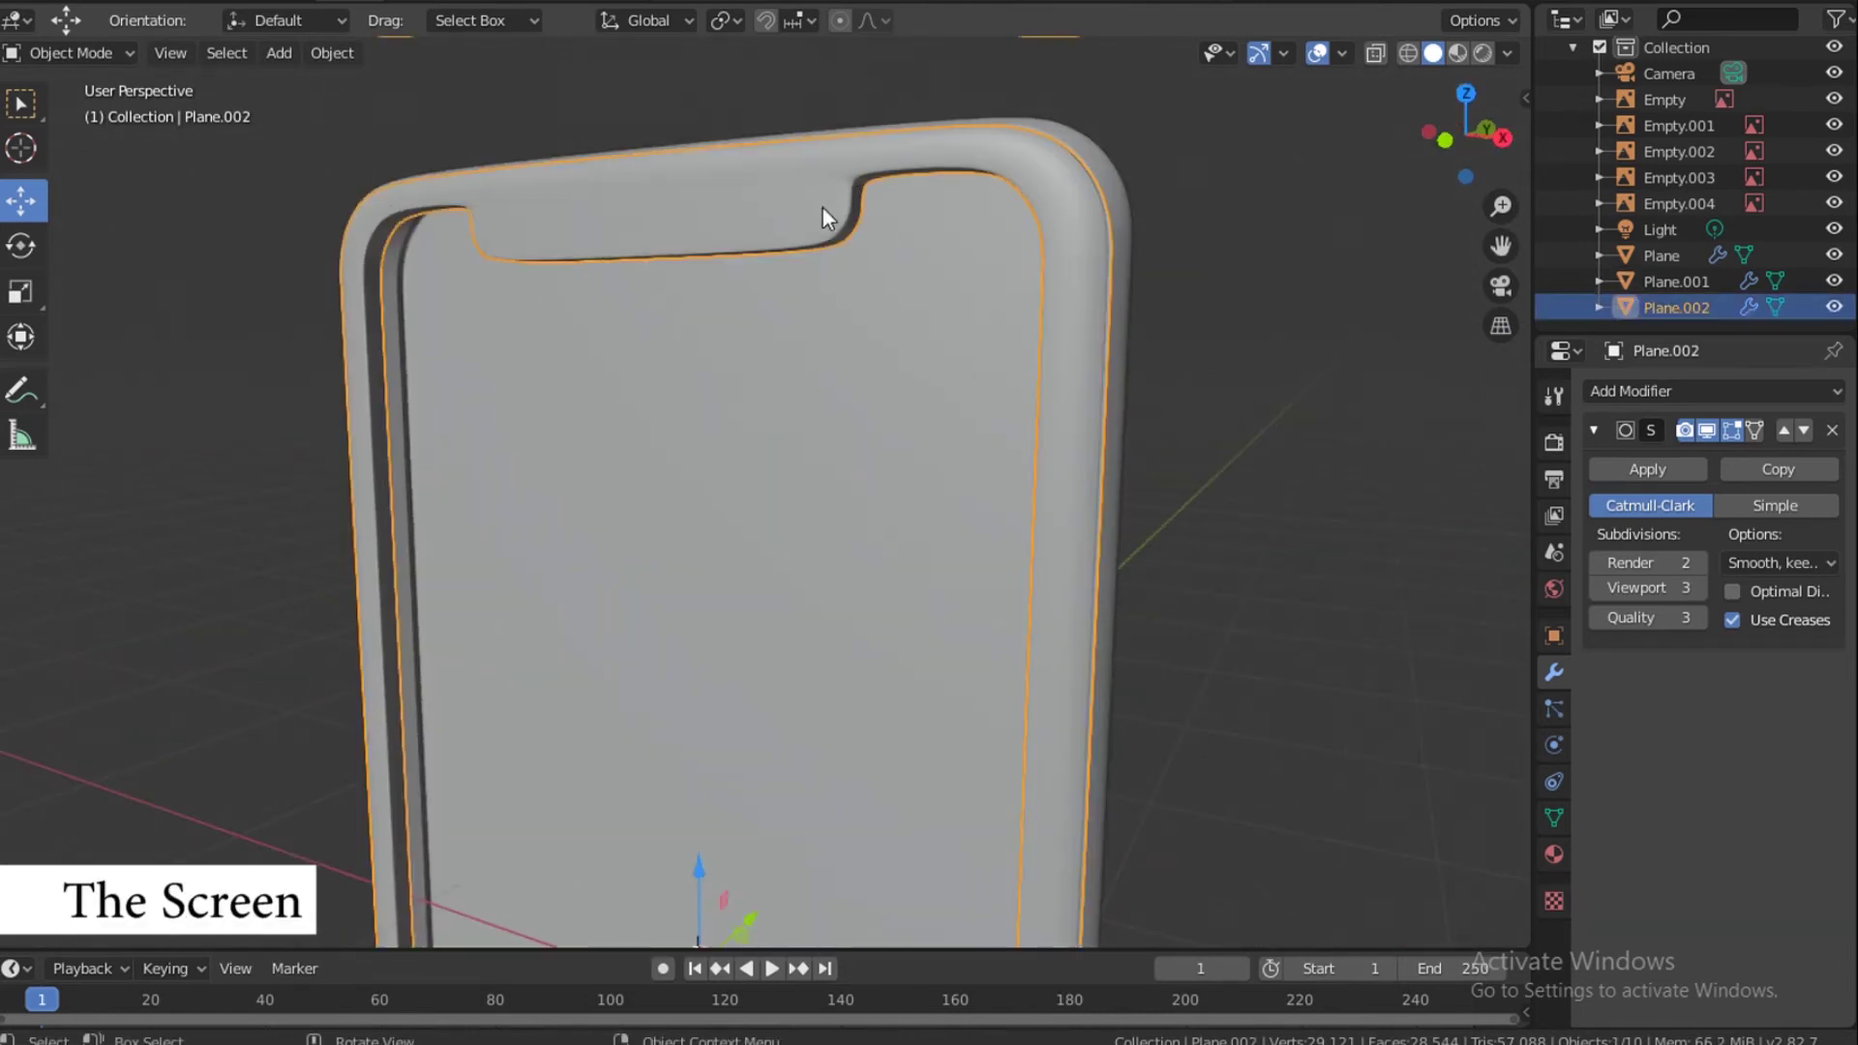
{"action": "key", "text": "Tab"}
Duplicate the edge loop around the frame's screen opening and notch, and separate the copy into its own object.
{"action": "scroll", "coordinate": [822, 207], "scroll_direction": "up", "scroll_amount": 8}
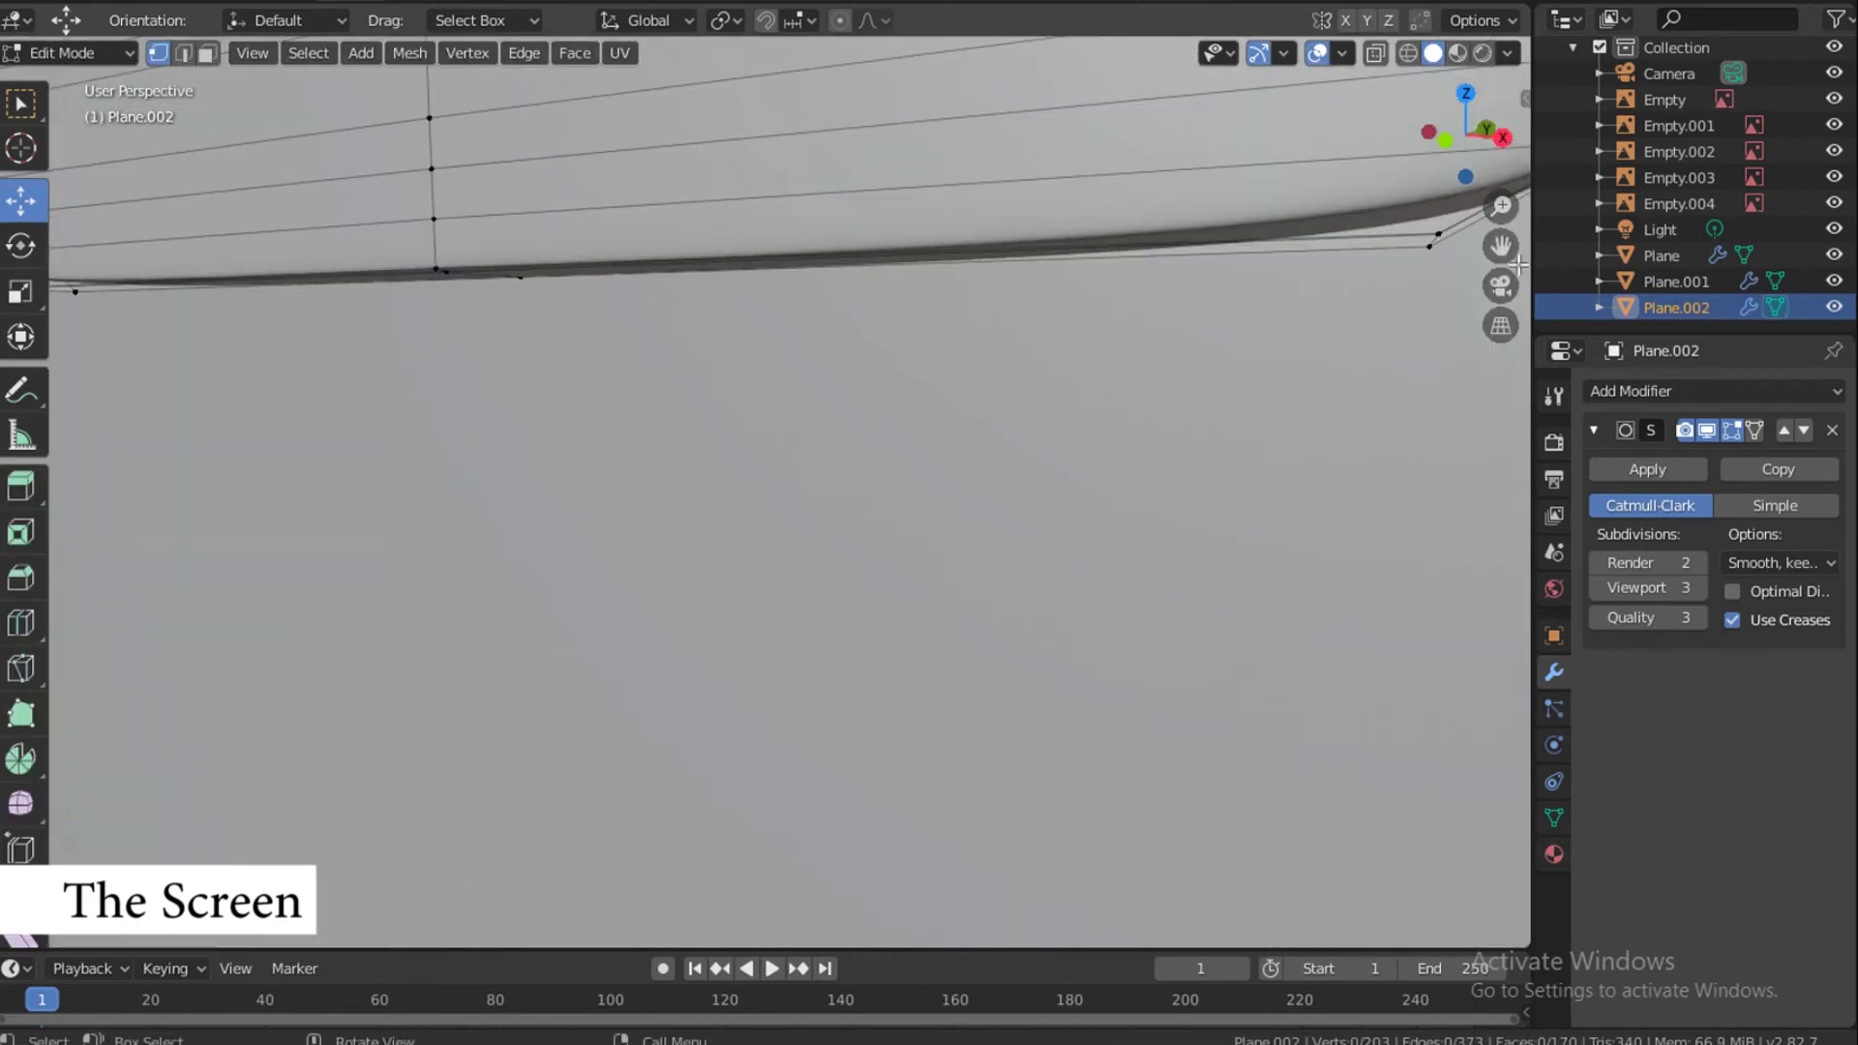
{"action": "left_click_drag", "start_coordinate": [1484, 129], "coordinate": [1485, 83]}
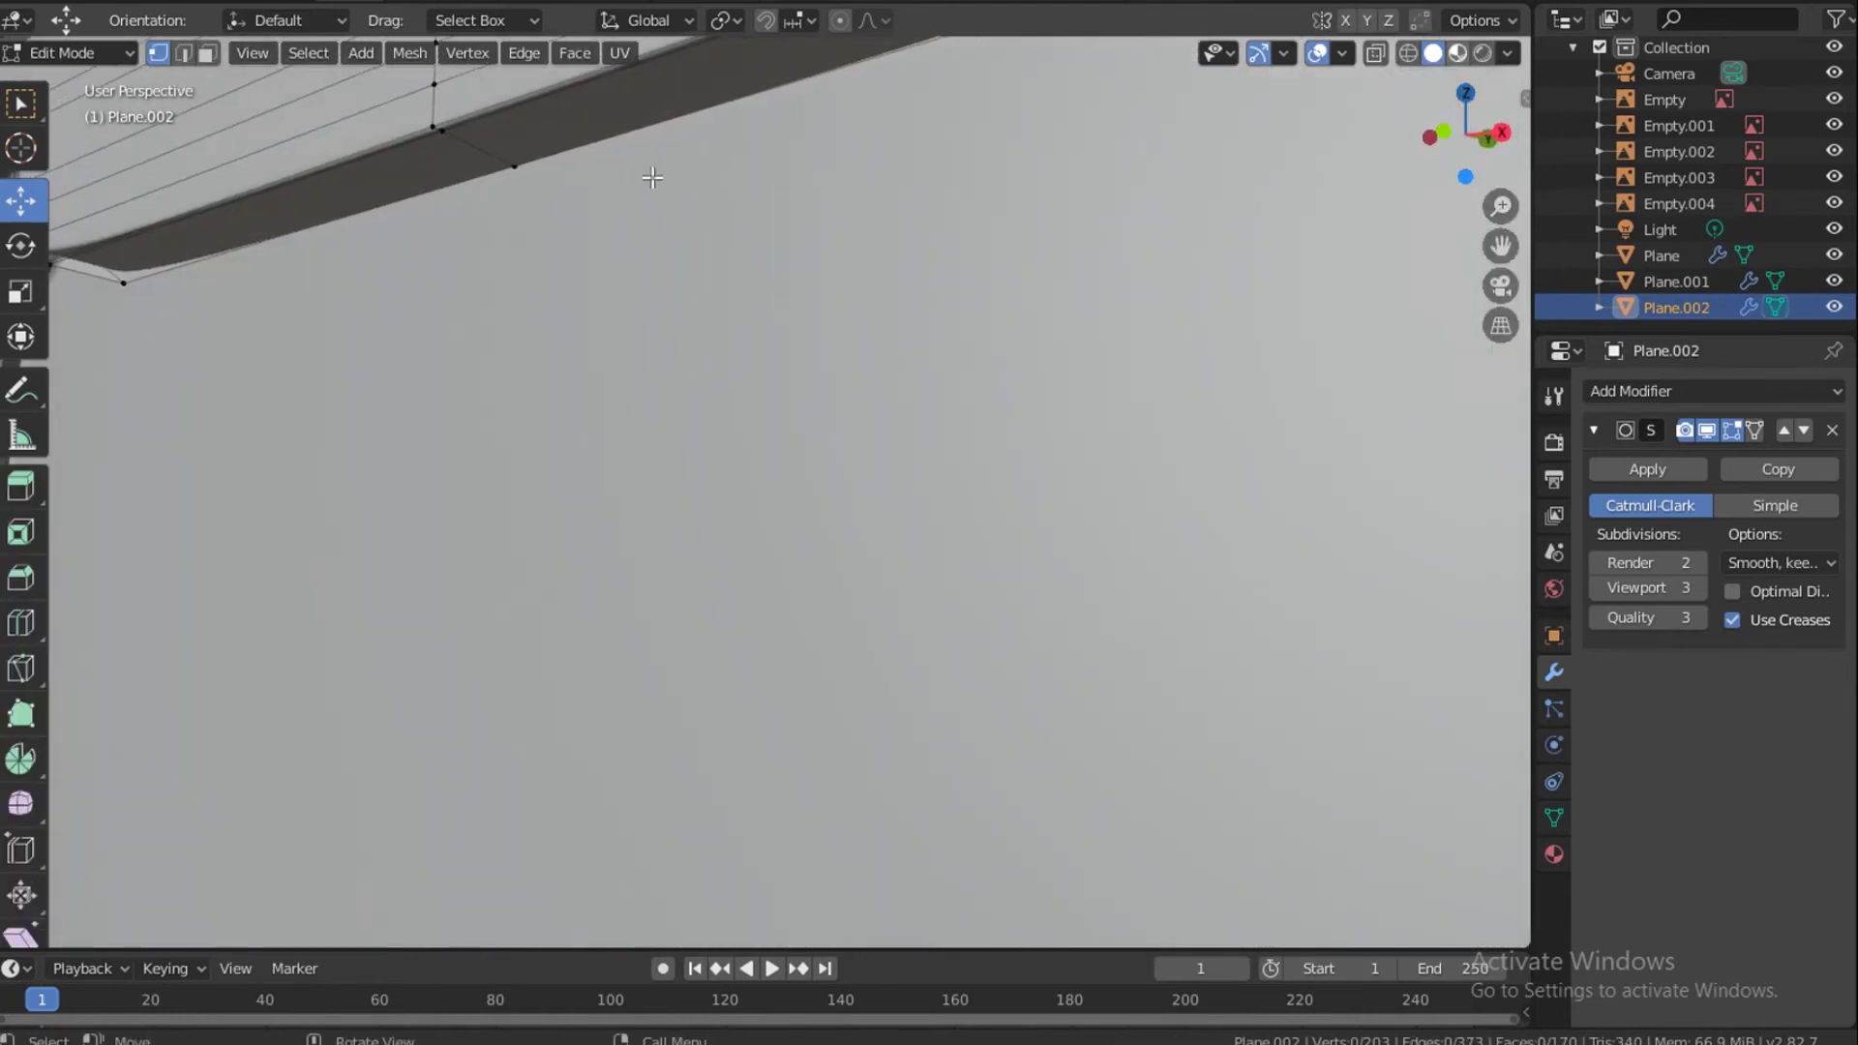
{"action": "left_click", "coordinate": [494, 117], "text": "alt"}
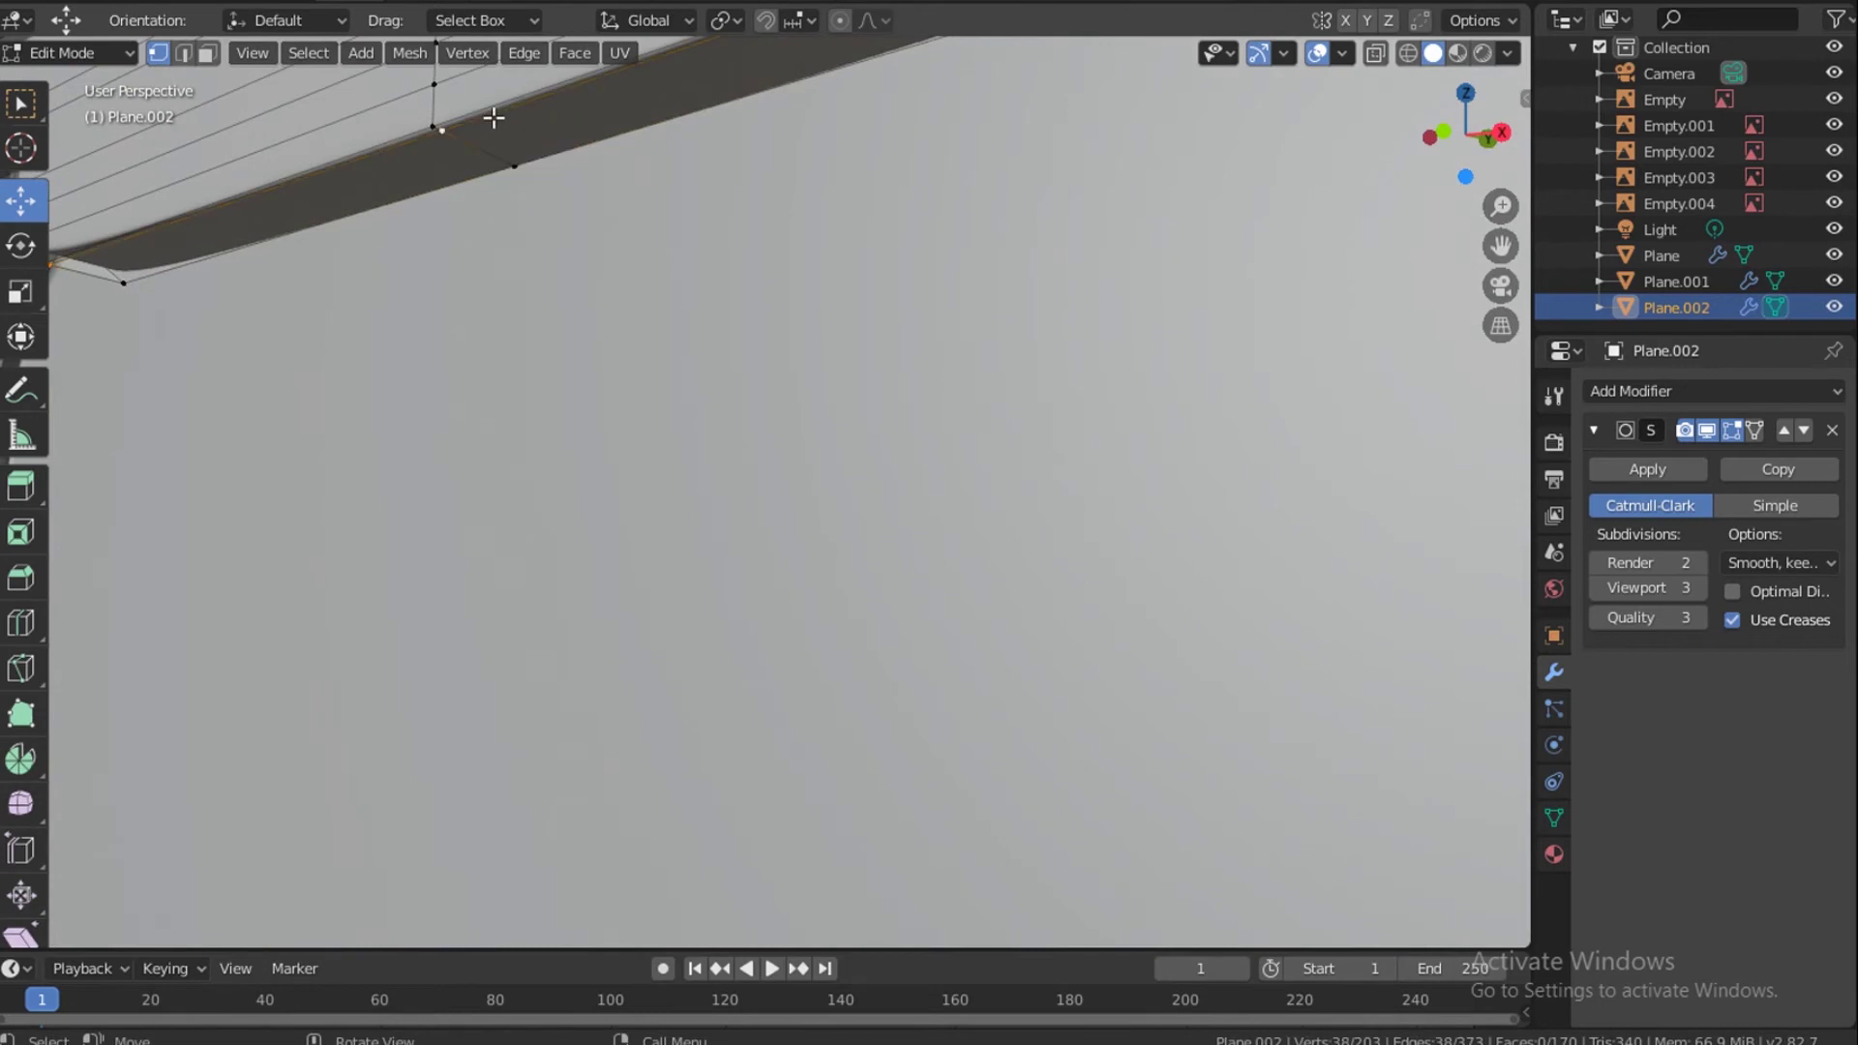
{"action": "scroll", "coordinate": [493, 117], "scroll_direction": "down", "scroll_amount": 5}
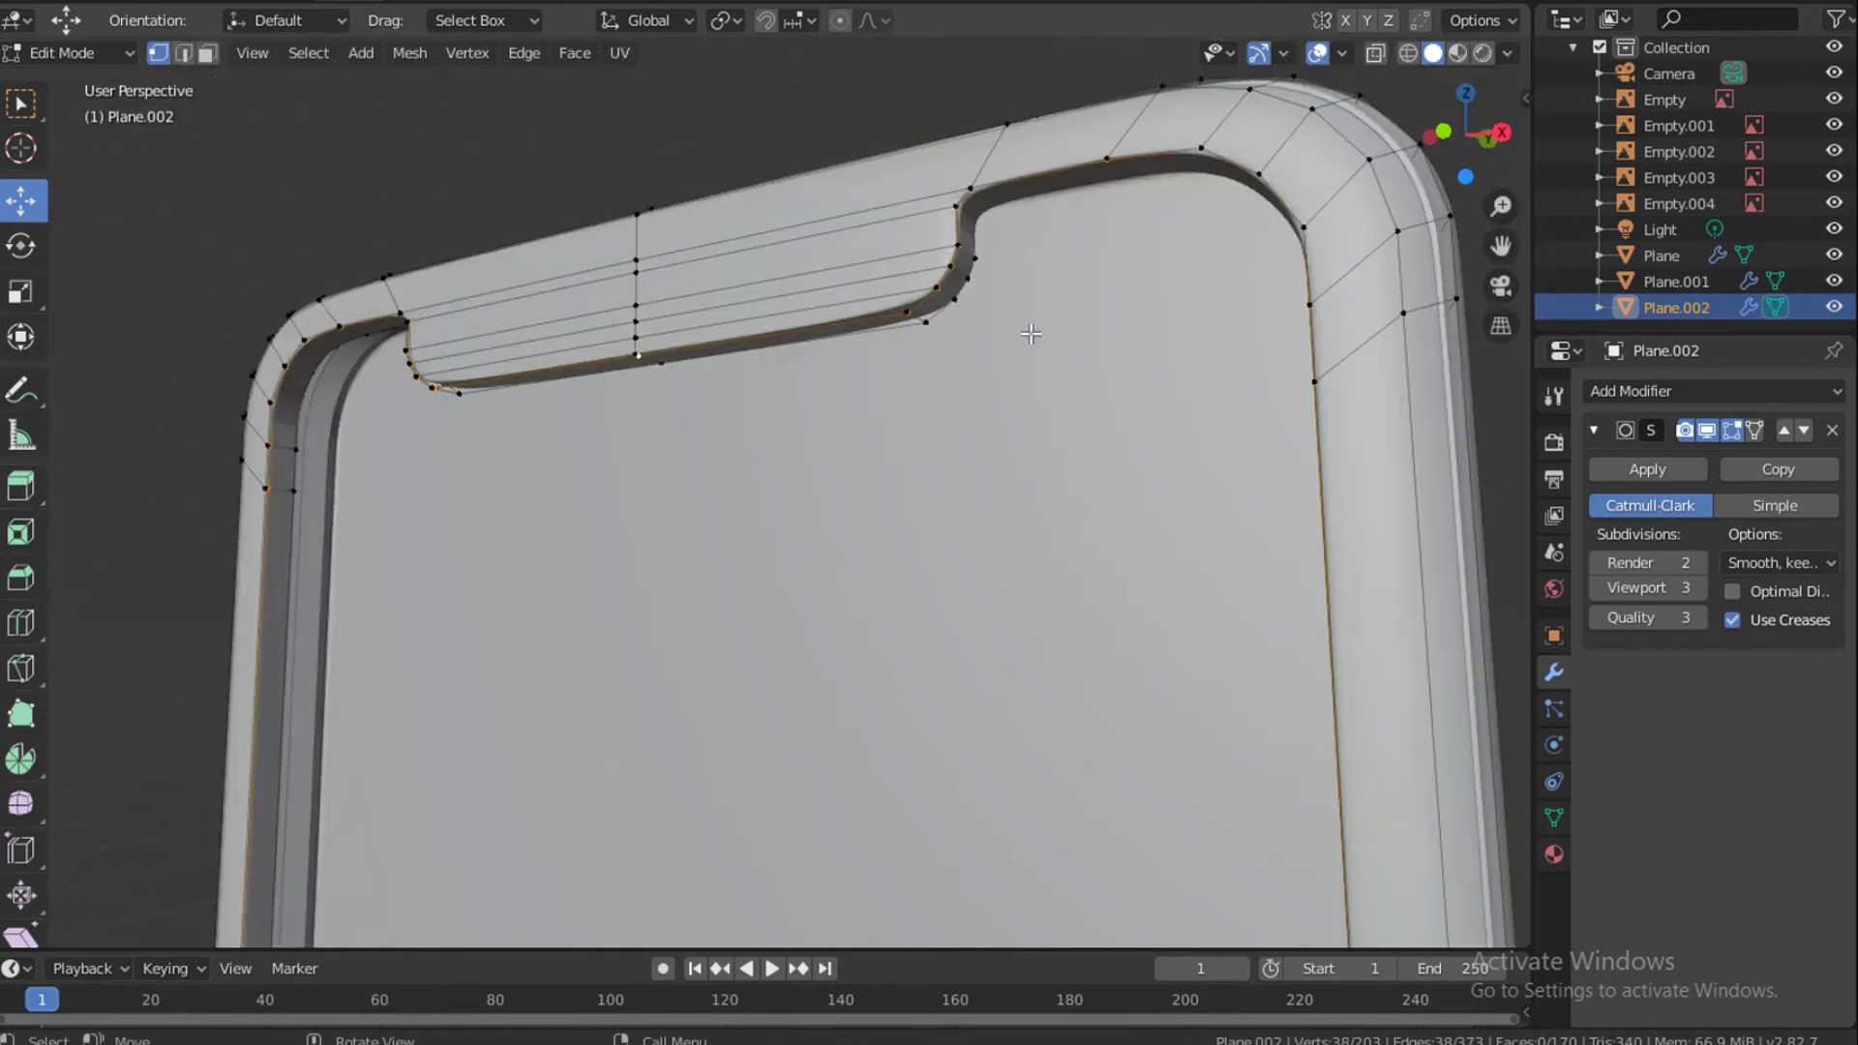
{"action": "key", "text": "p"}
{"action": "left_click", "coordinate": [650, 364]}
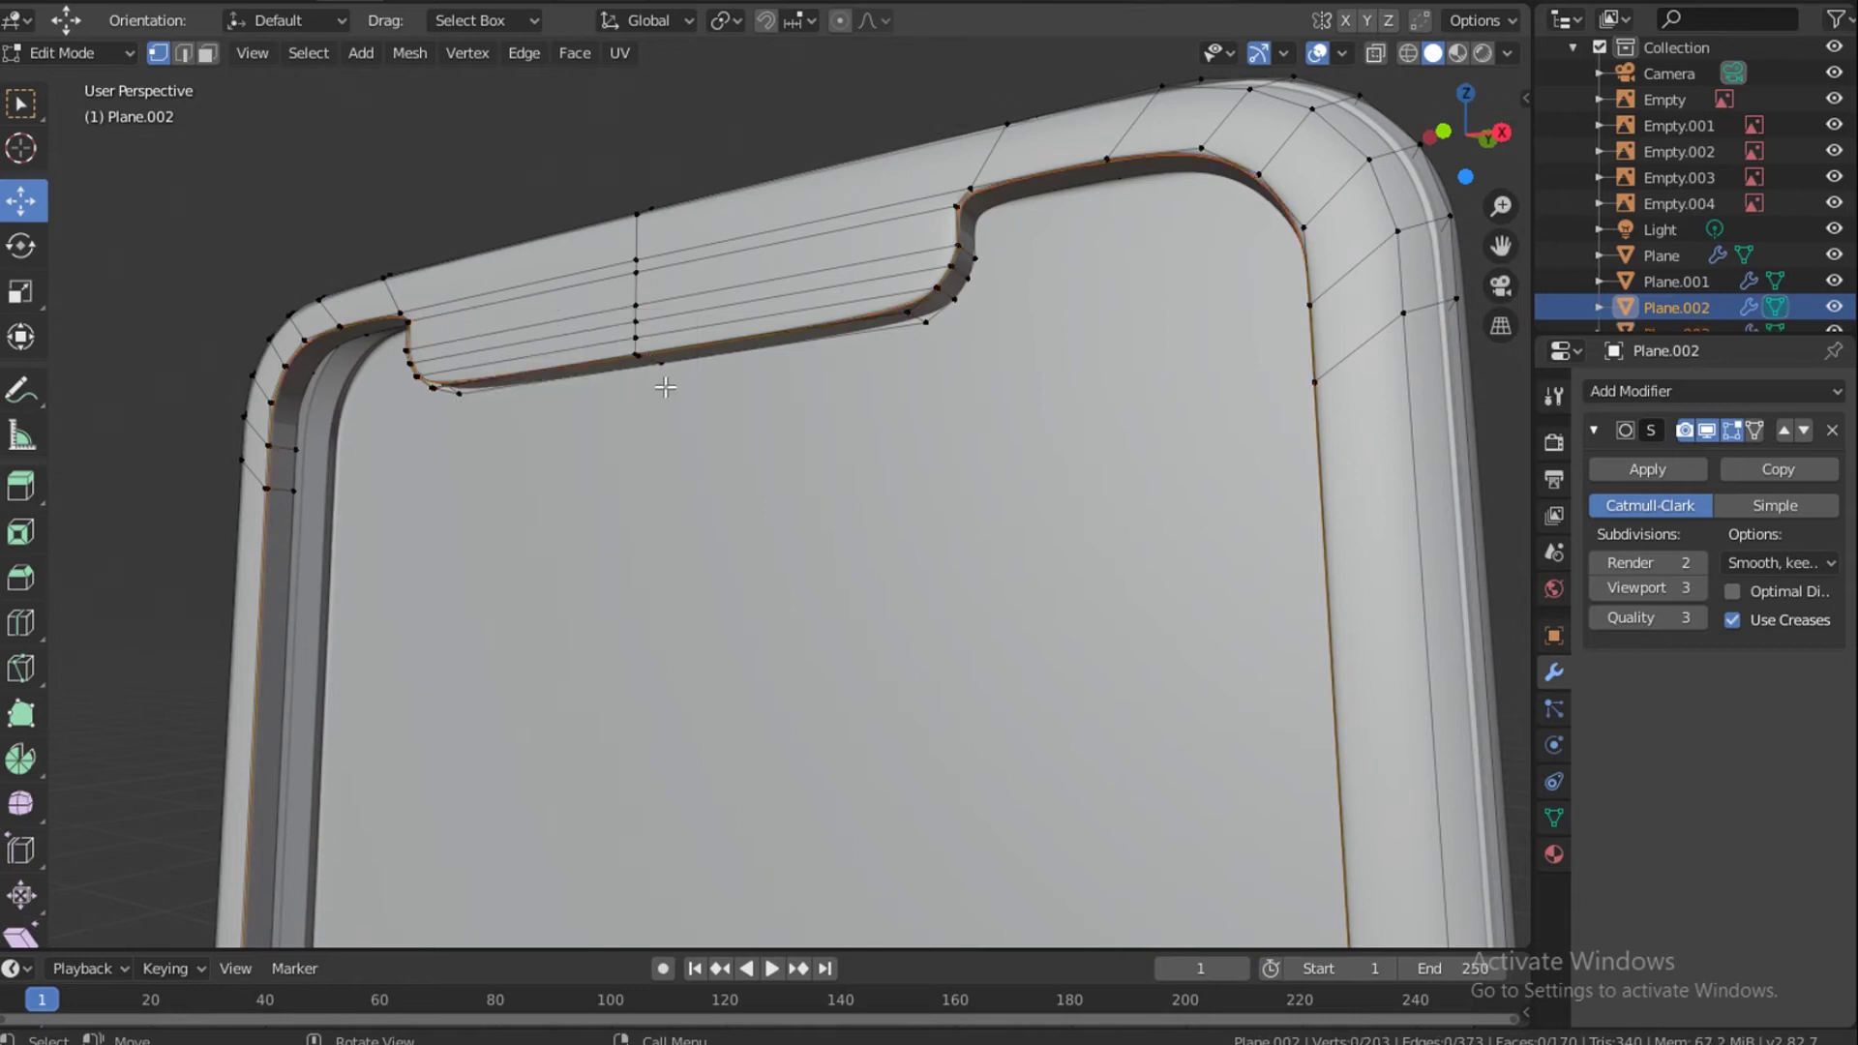
Leave the frame's Edit Mode and open the separated outline Plane.003 in Edit Mode with all its vertices selected.
{"action": "key", "text": "Tab"}
{"action": "left_click", "coordinate": [1486, 406]}
{"action": "scroll", "coordinate": [1779, 310], "scroll_direction": "down", "scroll_amount": 1}
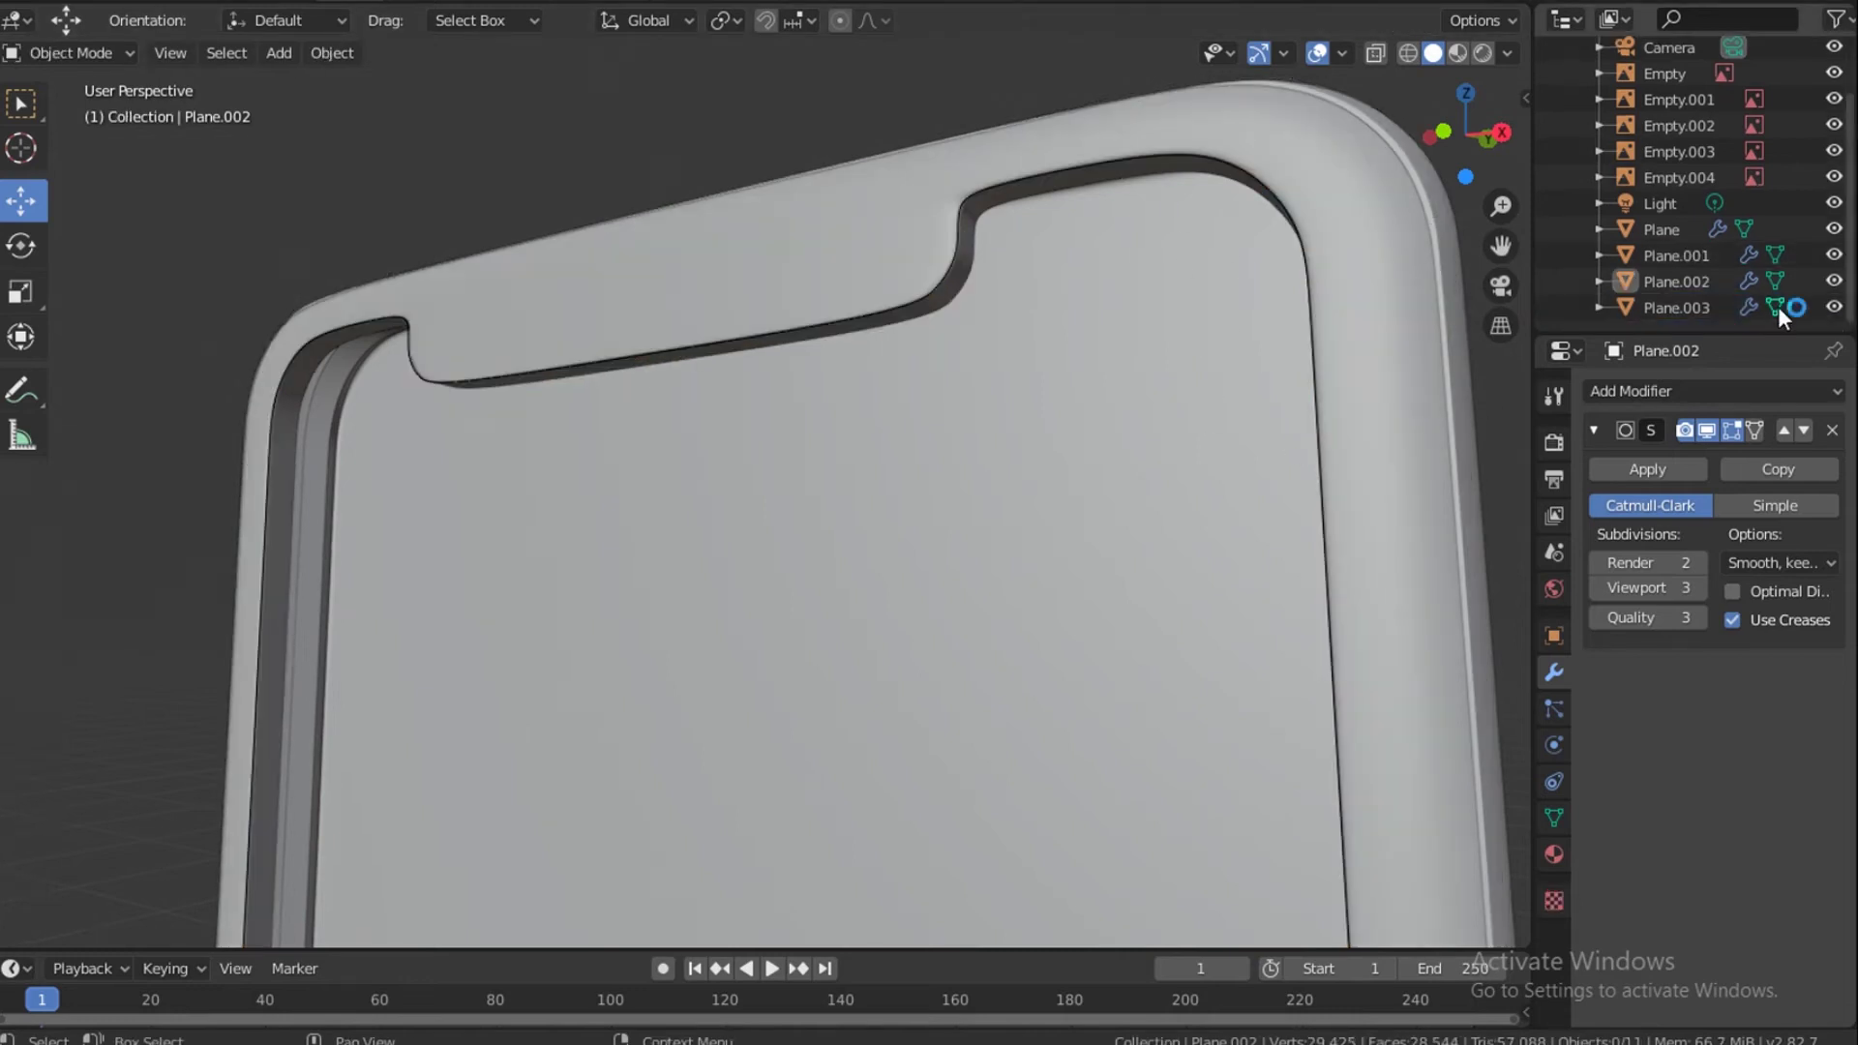
{"action": "left_click", "coordinate": [1779, 306]}
{"action": "scroll", "coordinate": [552, 453], "scroll_direction": "down", "scroll_amount": 3}
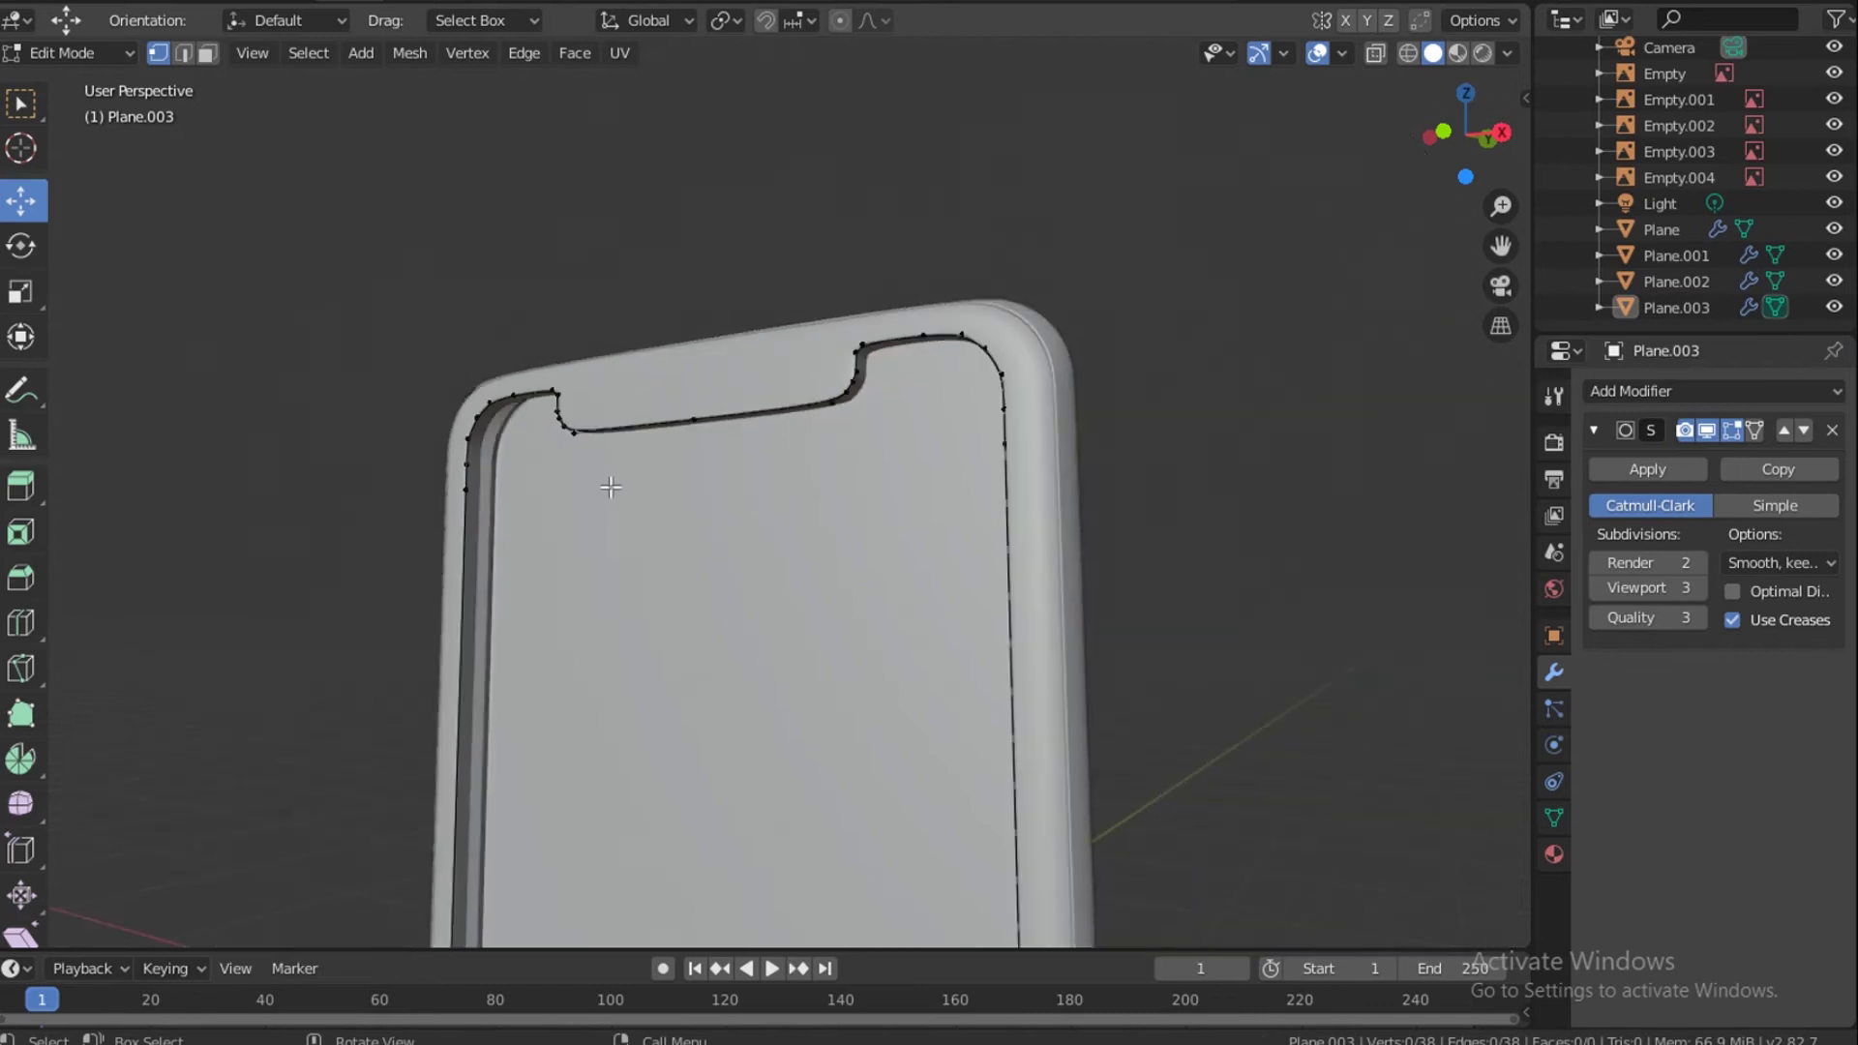
{"action": "left_click", "coordinate": [1691, 305]}
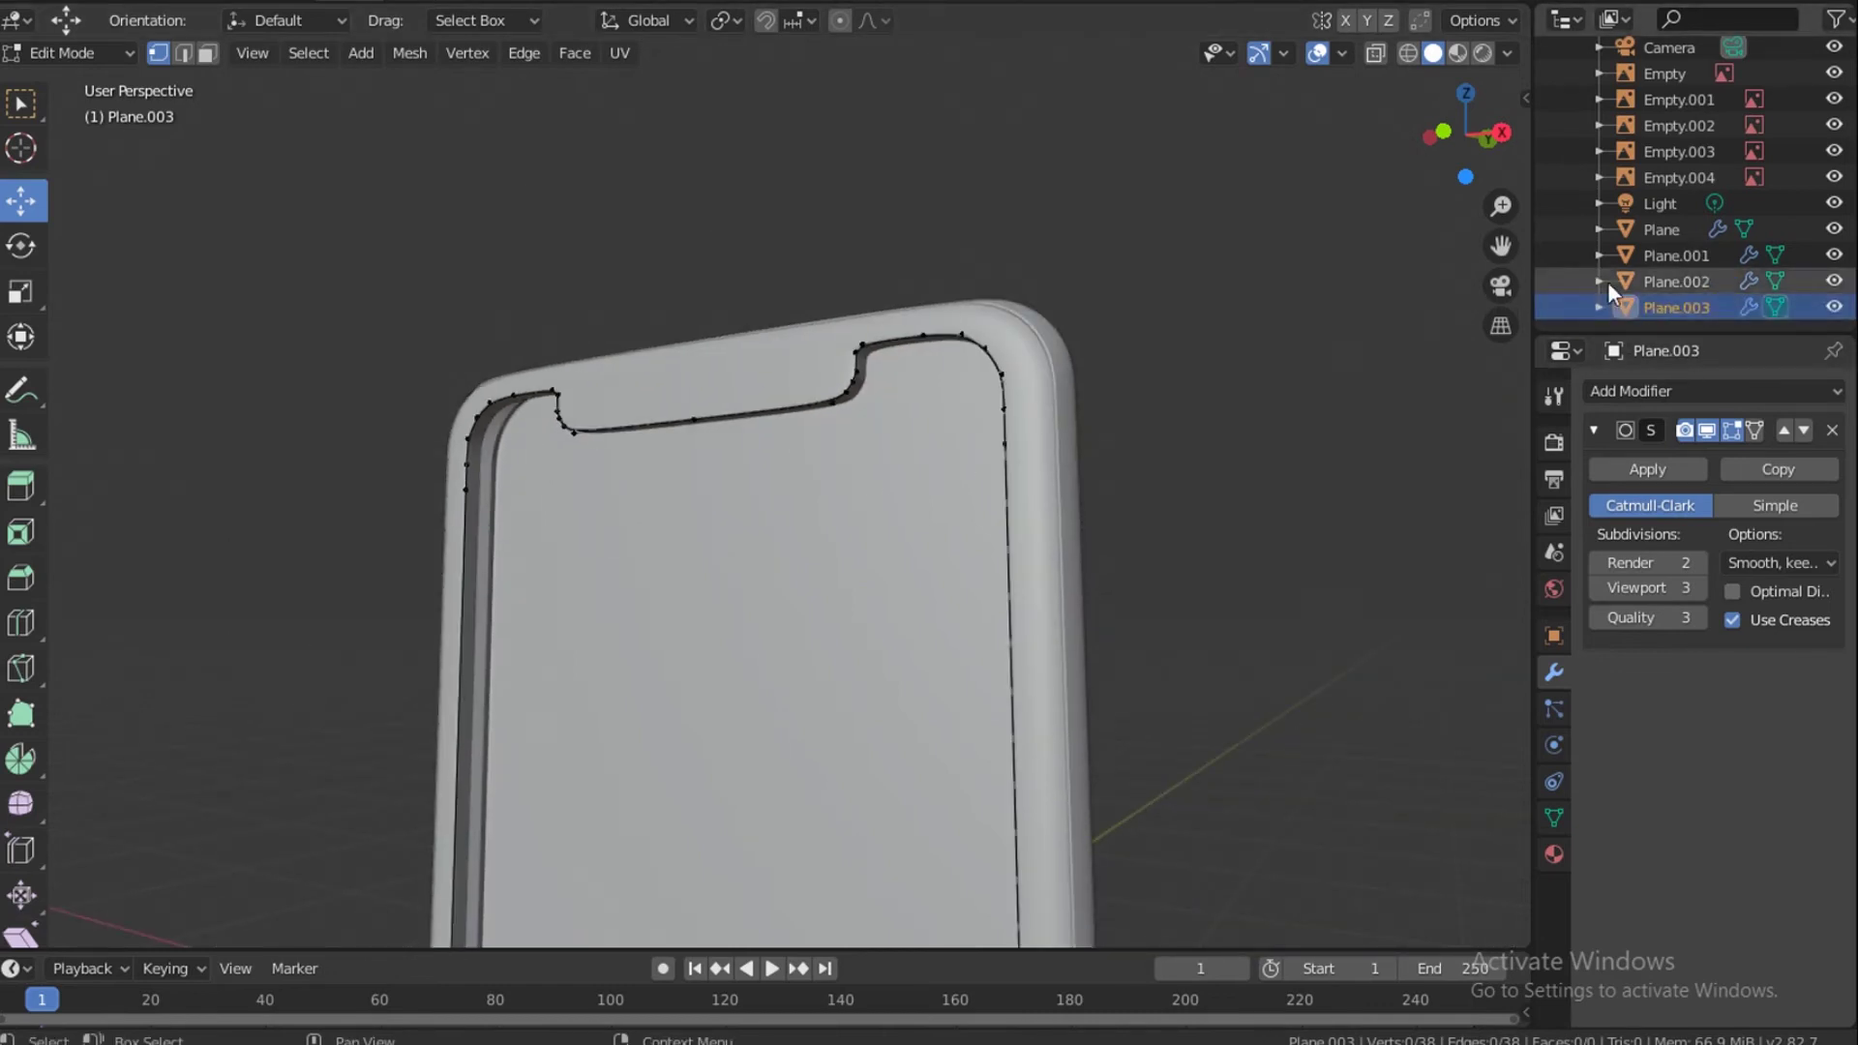
{"action": "scroll", "coordinate": [1024, 439], "scroll_direction": "down", "scroll_amount": 3}
{"action": "key", "text": "a"}
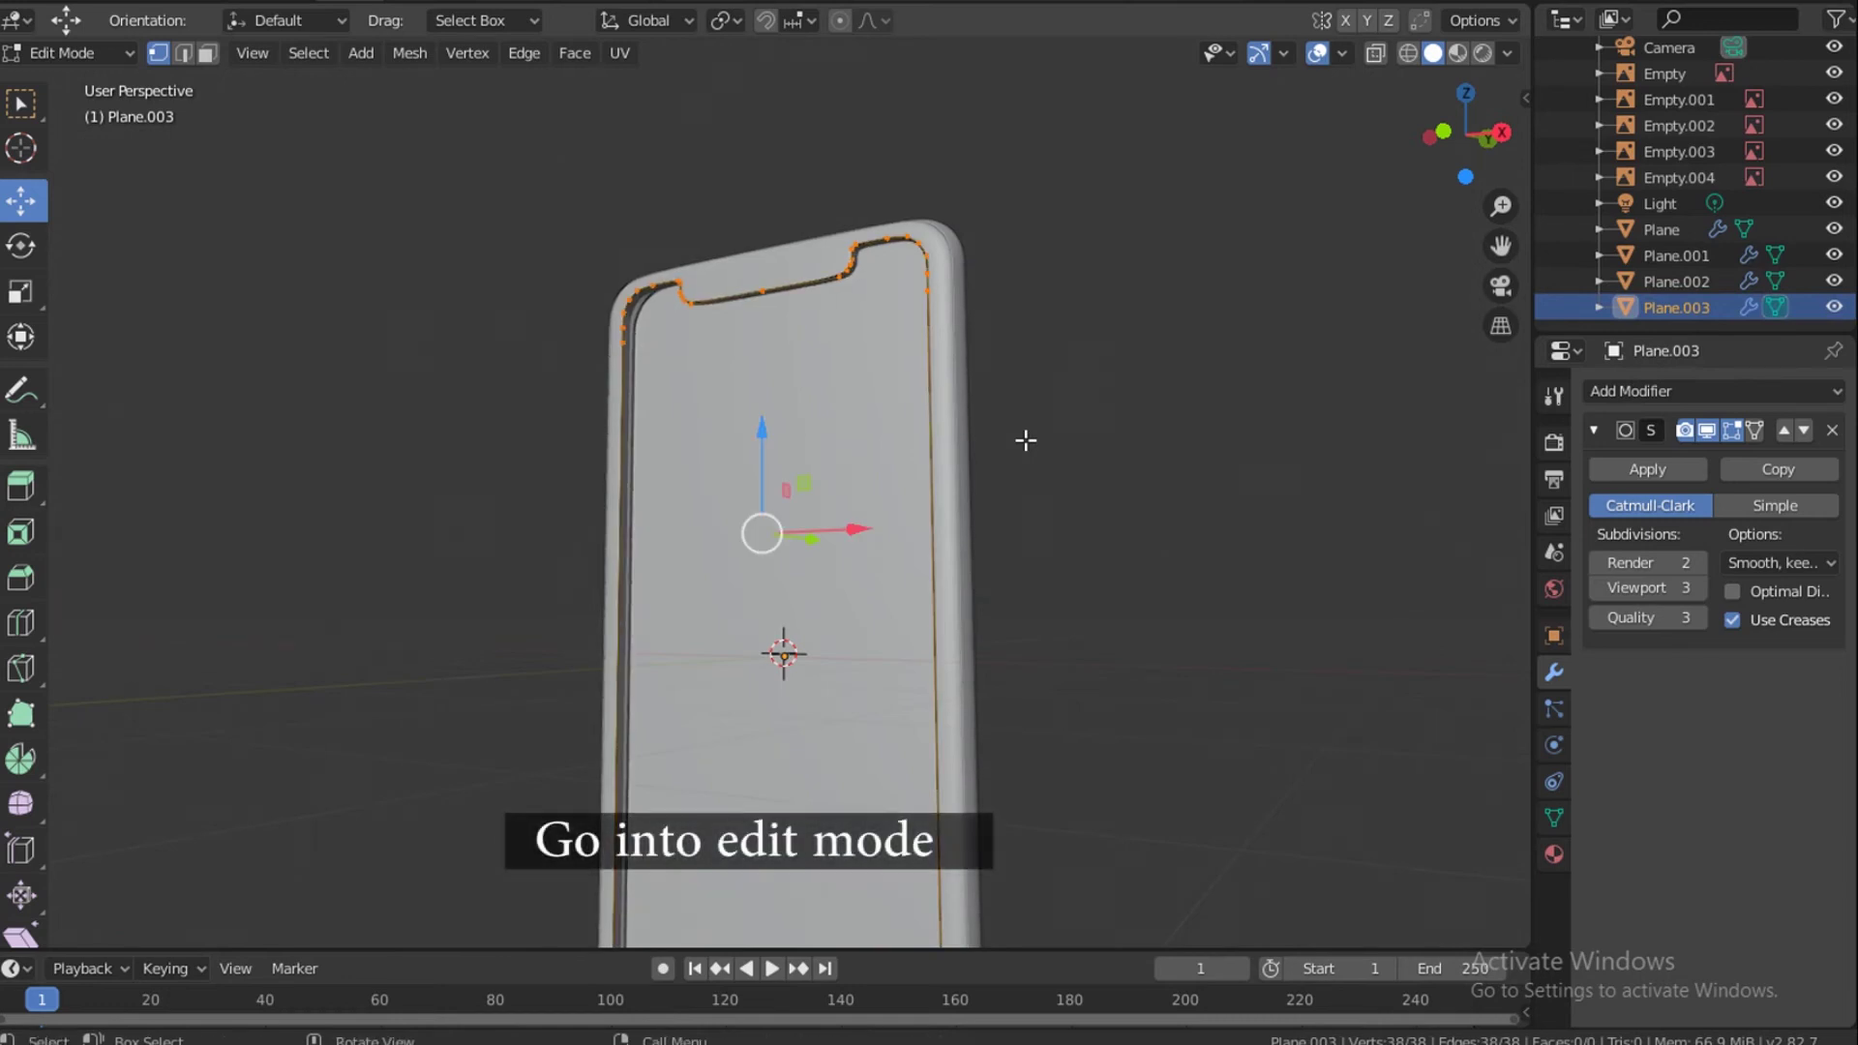
In Object Mode, invert the selection to hide every object except the outline Plane.003, and select the outline.
{"action": "key", "text": "Tab"}
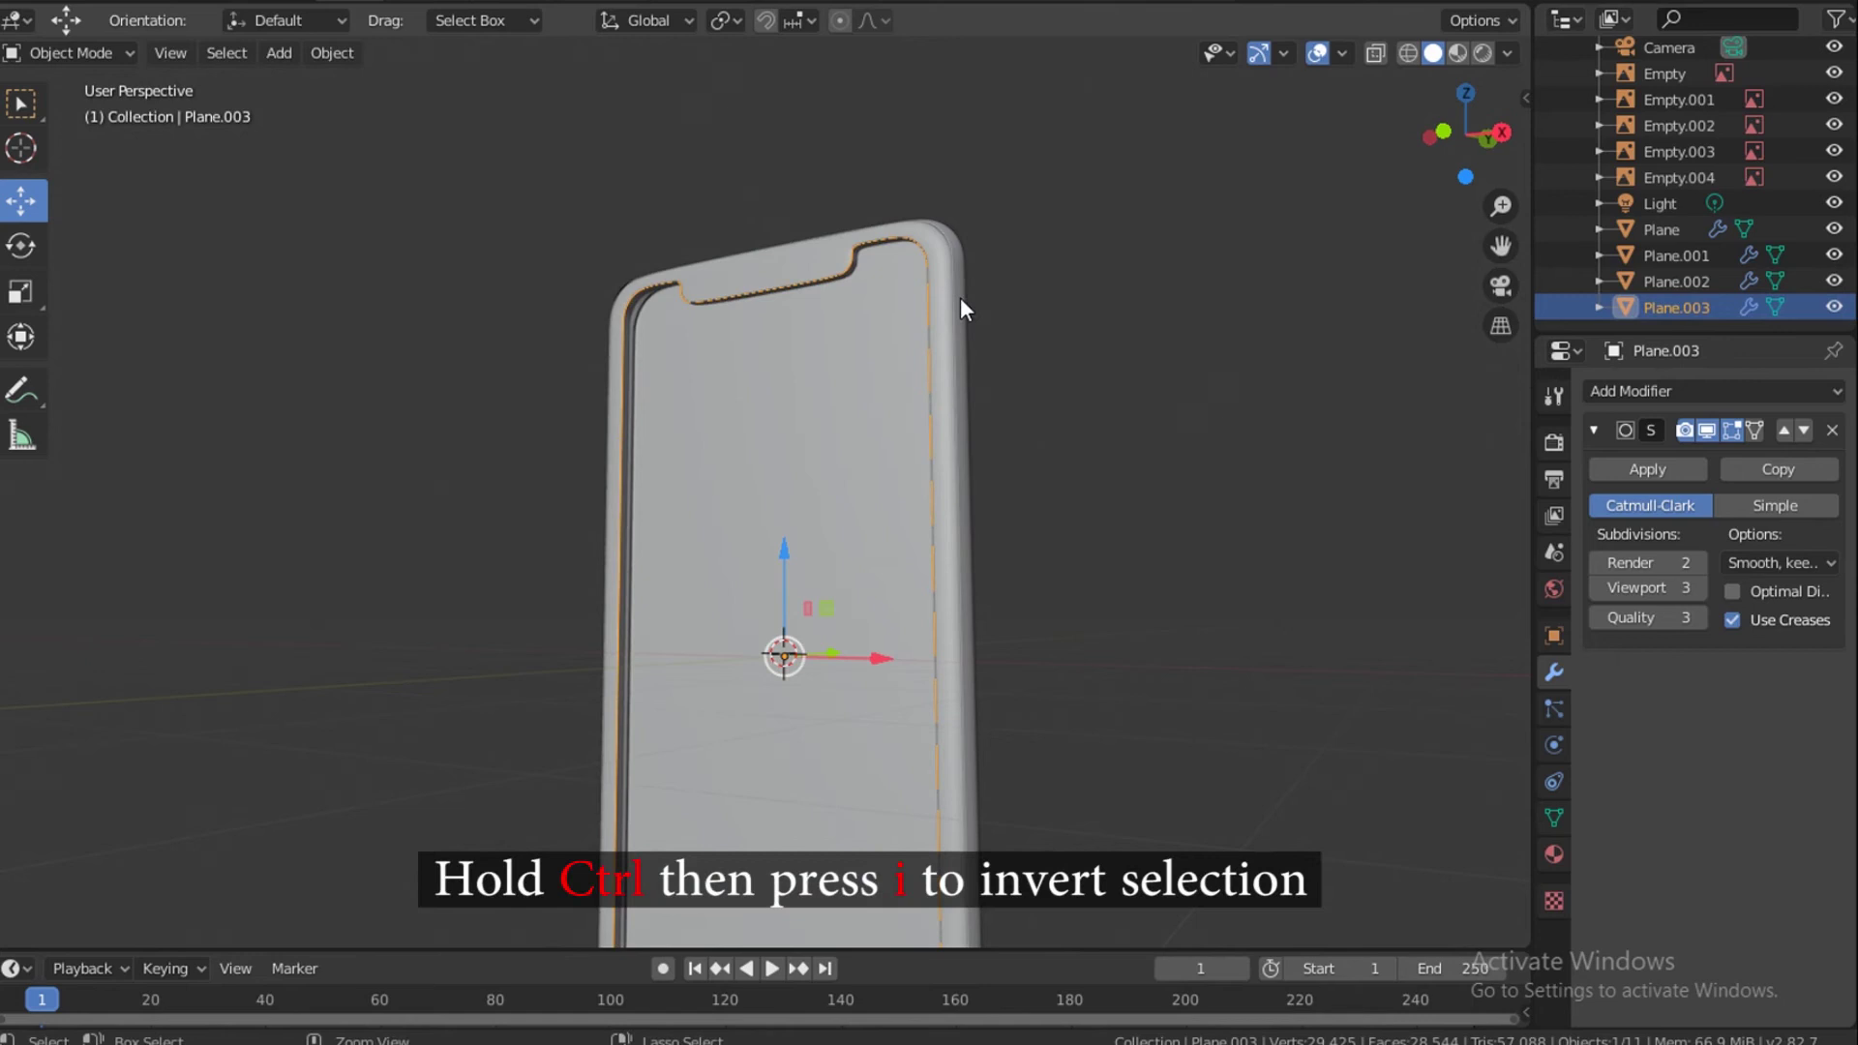
{"action": "key", "text": "ctrl+i"}
{"action": "key", "text": "h"}
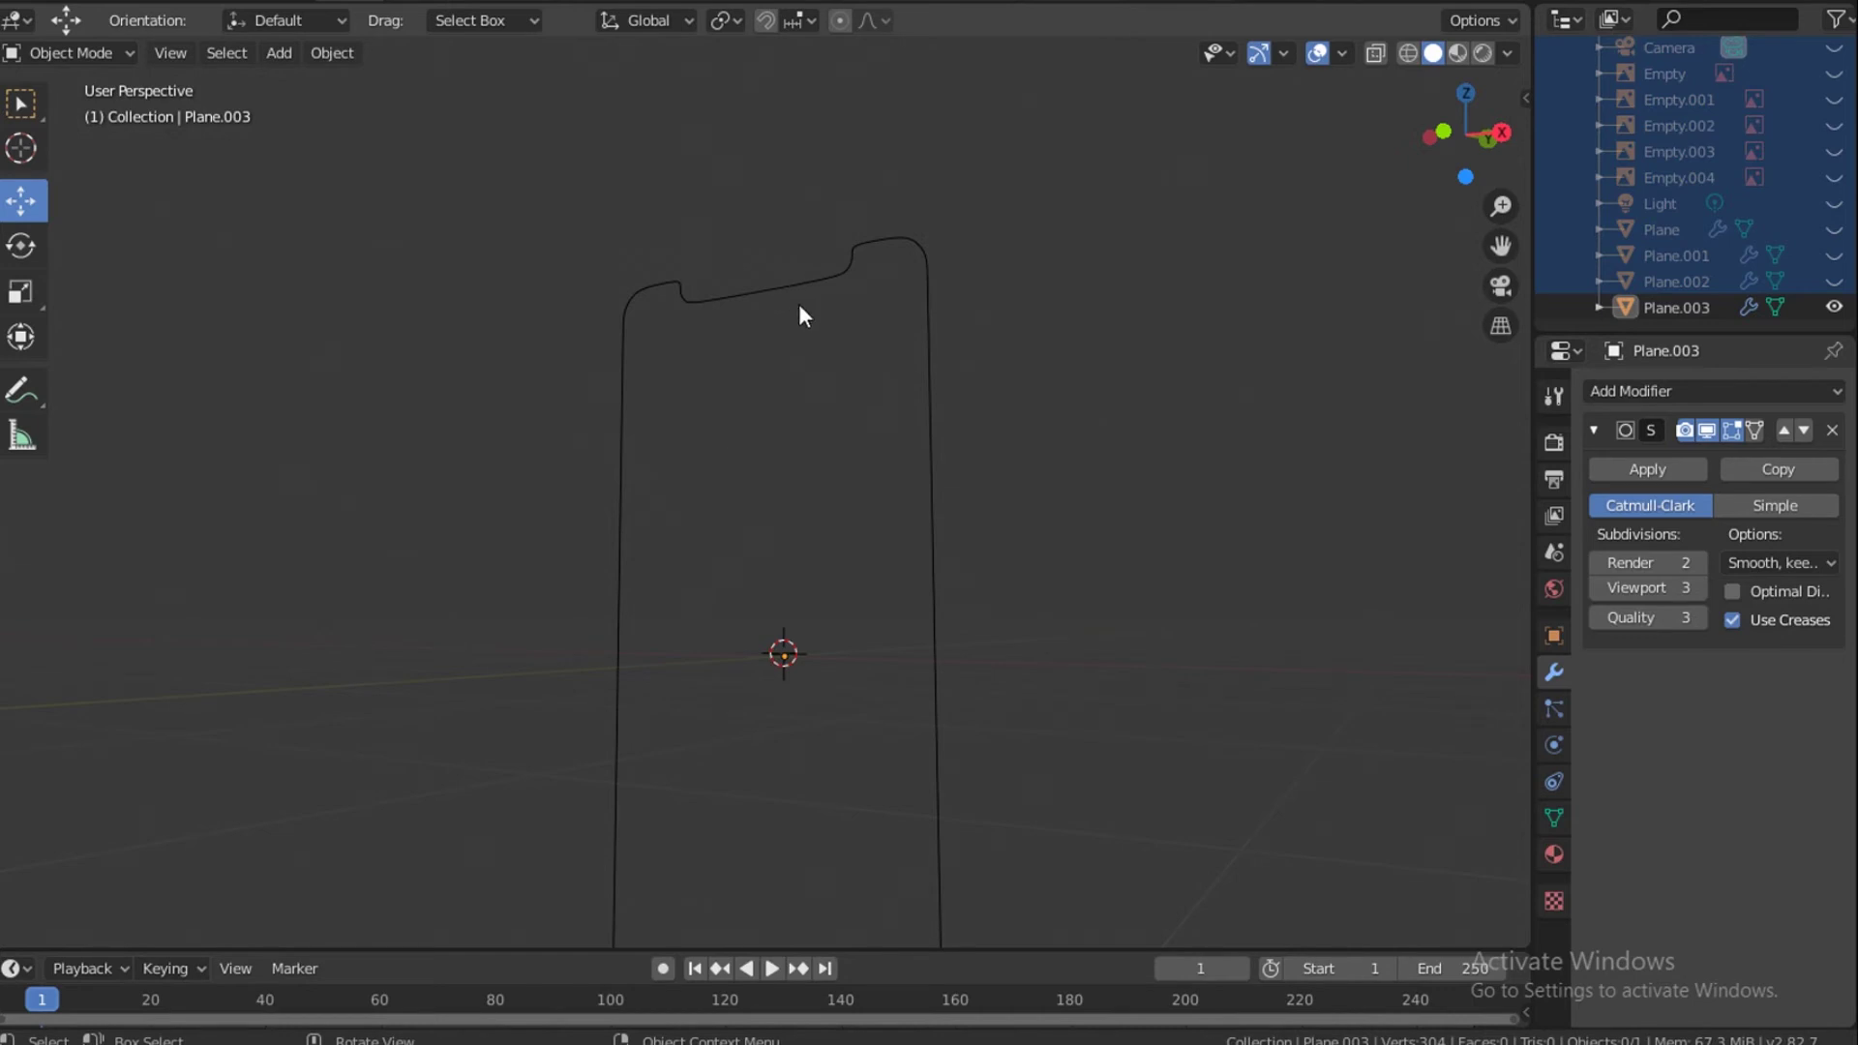
{"action": "key", "text": "a"}
{"action": "key", "text": "KP_Decimal"}
{"action": "left_click_drag", "start_coordinate": [1471, 129], "coordinate": [1459, 134]}
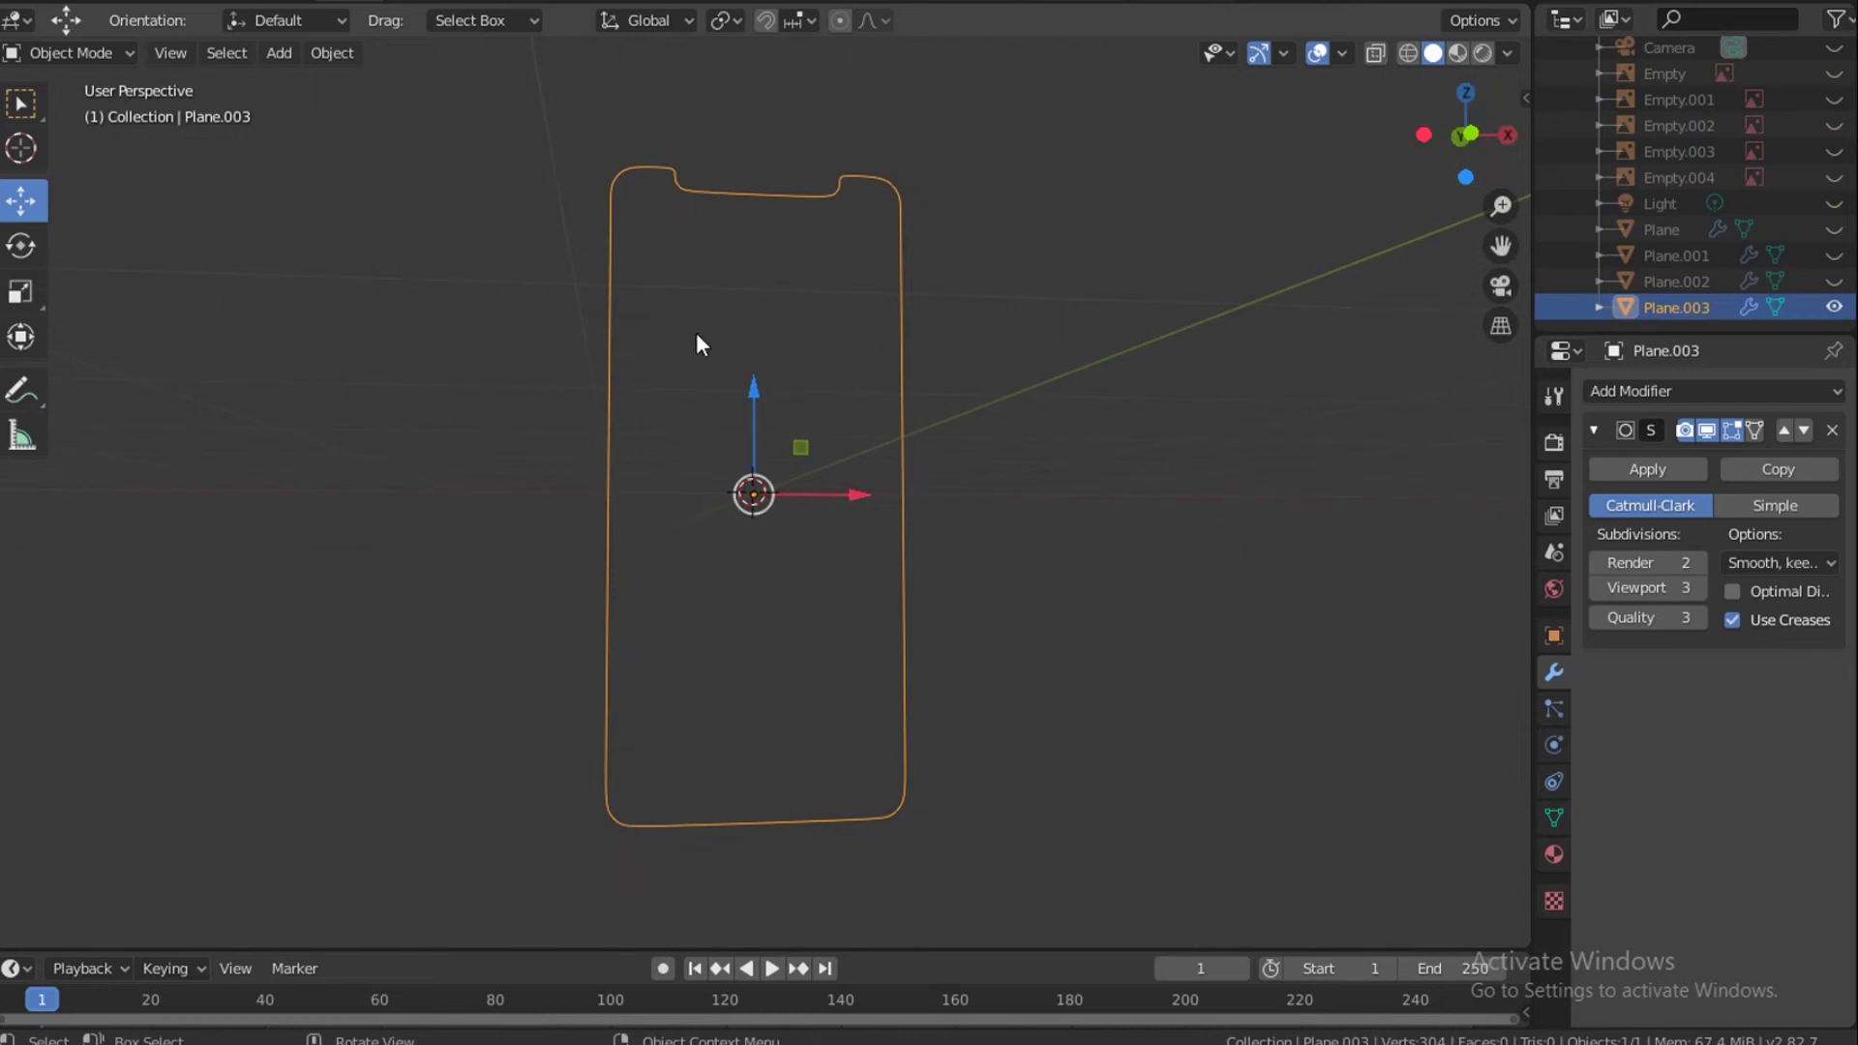
Enter Edit Mode on the outline and fill a four-vertex face from the notch's right curve across to the upper-right corner.
{"action": "key", "text": "Tab"}
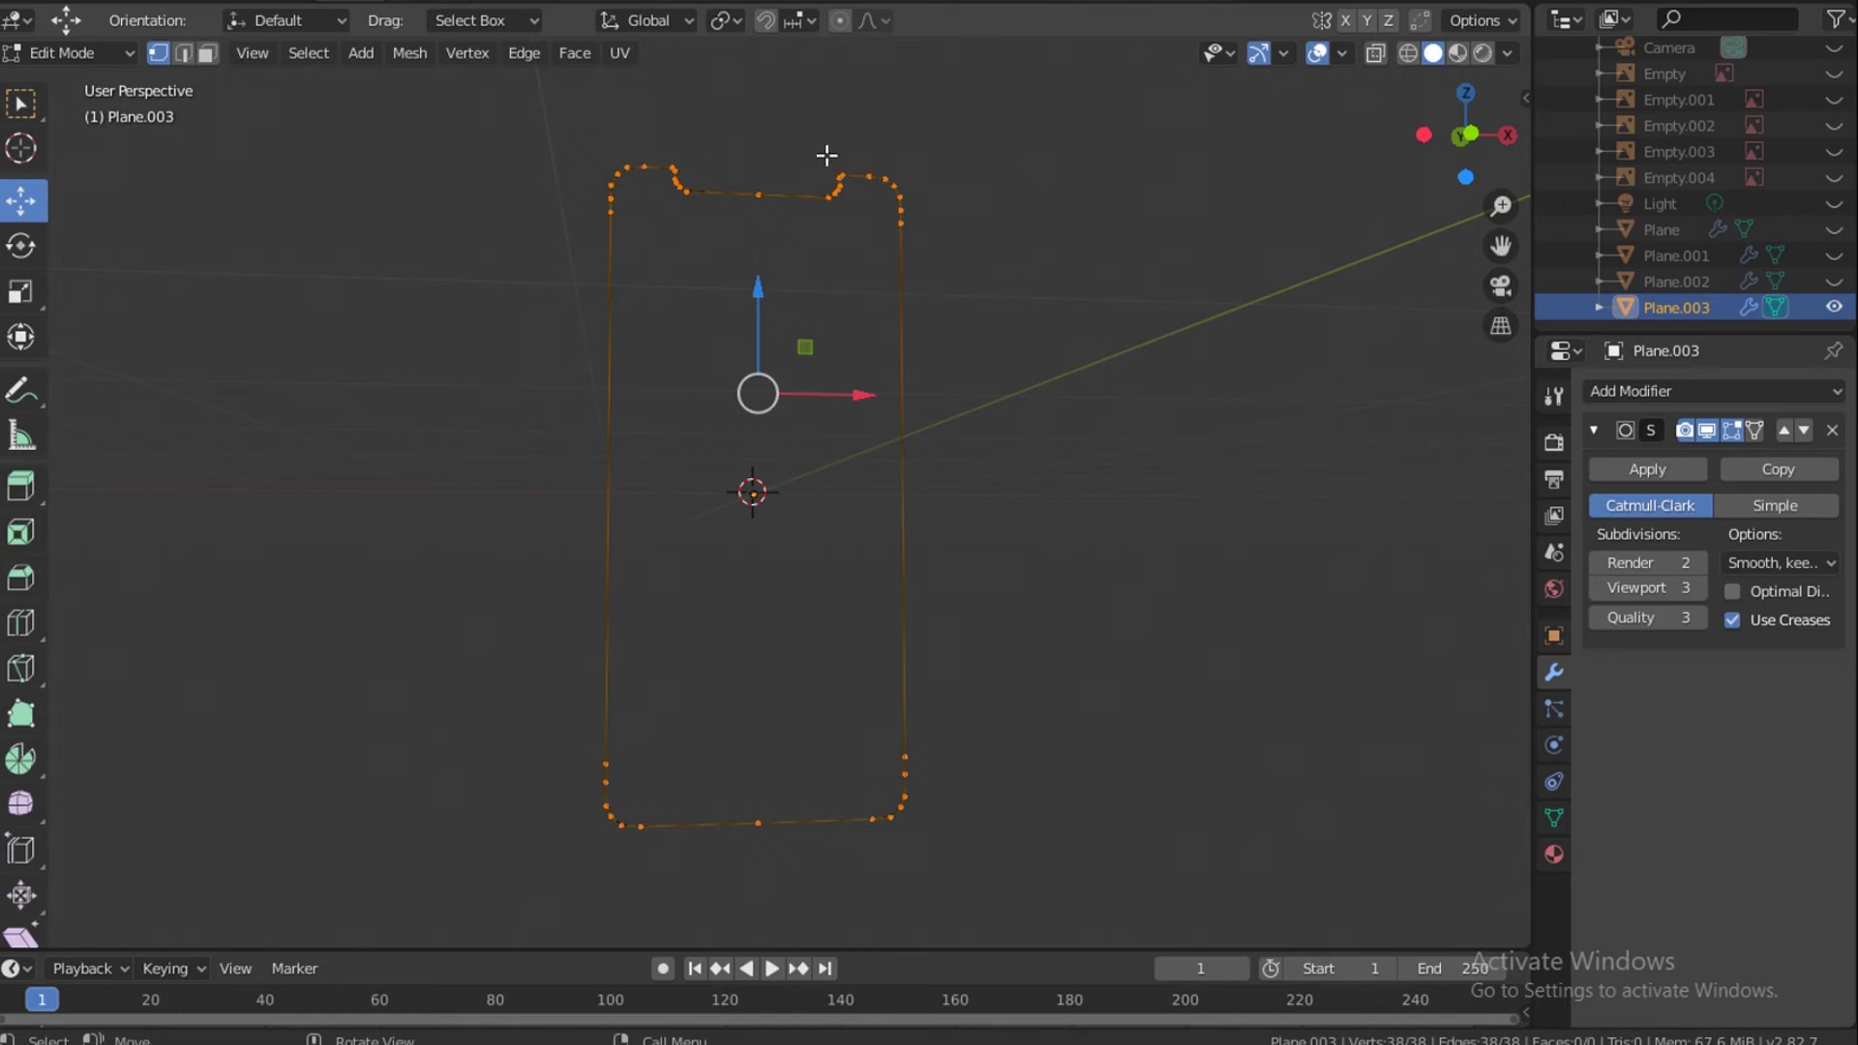
{"action": "scroll", "coordinate": [759, 170], "scroll_direction": "up", "scroll_amount": 6}
{"action": "middle_click_drag", "start_coordinate": [827, 546], "coordinate": [823, 826], "text": "shift"}
{"action": "middle_click_drag", "start_coordinate": [871, 296], "coordinate": [834, 717], "text": "shift"}
{"action": "scroll", "coordinate": [732, 386], "scroll_direction": "up", "scroll_amount": 1}
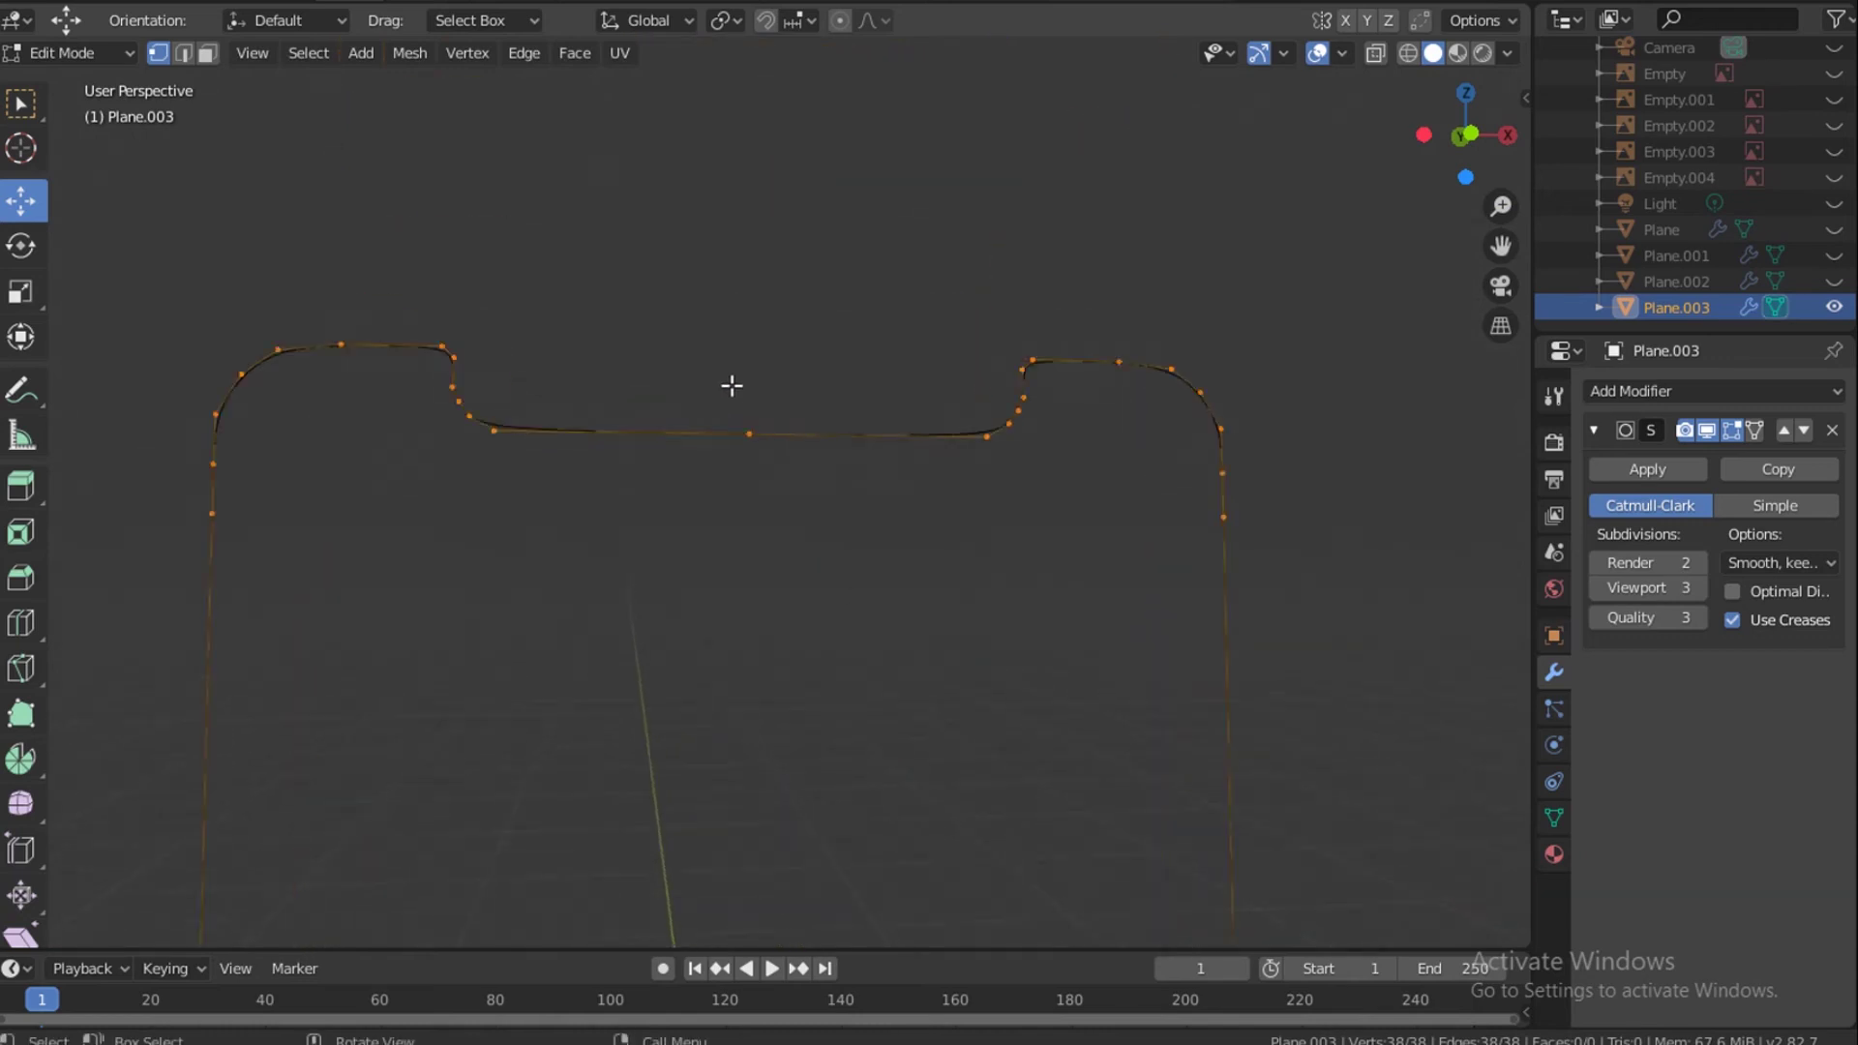
{"action": "scroll", "coordinate": [729, 432], "scroll_direction": "up", "scroll_amount": 4}
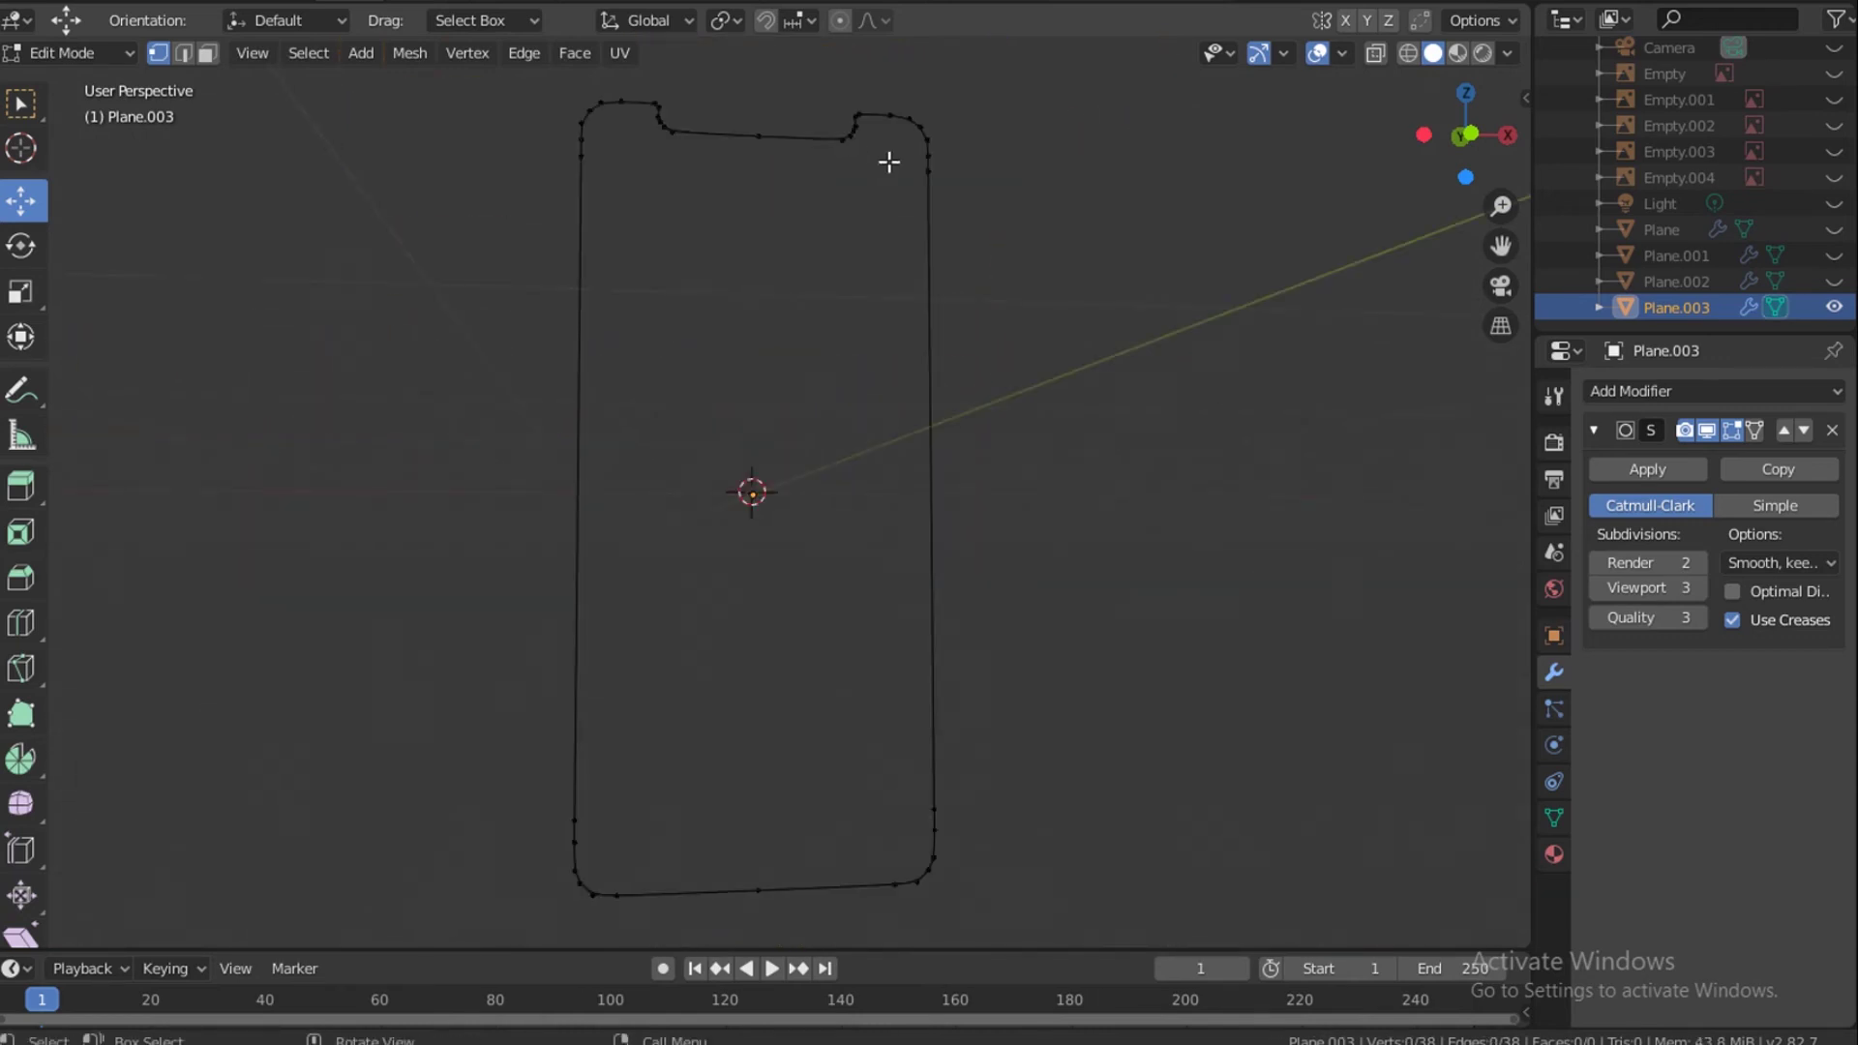
{"action": "scroll", "coordinate": [888, 162], "scroll_direction": "up", "scroll_amount": 4}
{"action": "middle_click_drag", "start_coordinate": [896, 386], "coordinate": [674, 671], "text": "shift"}
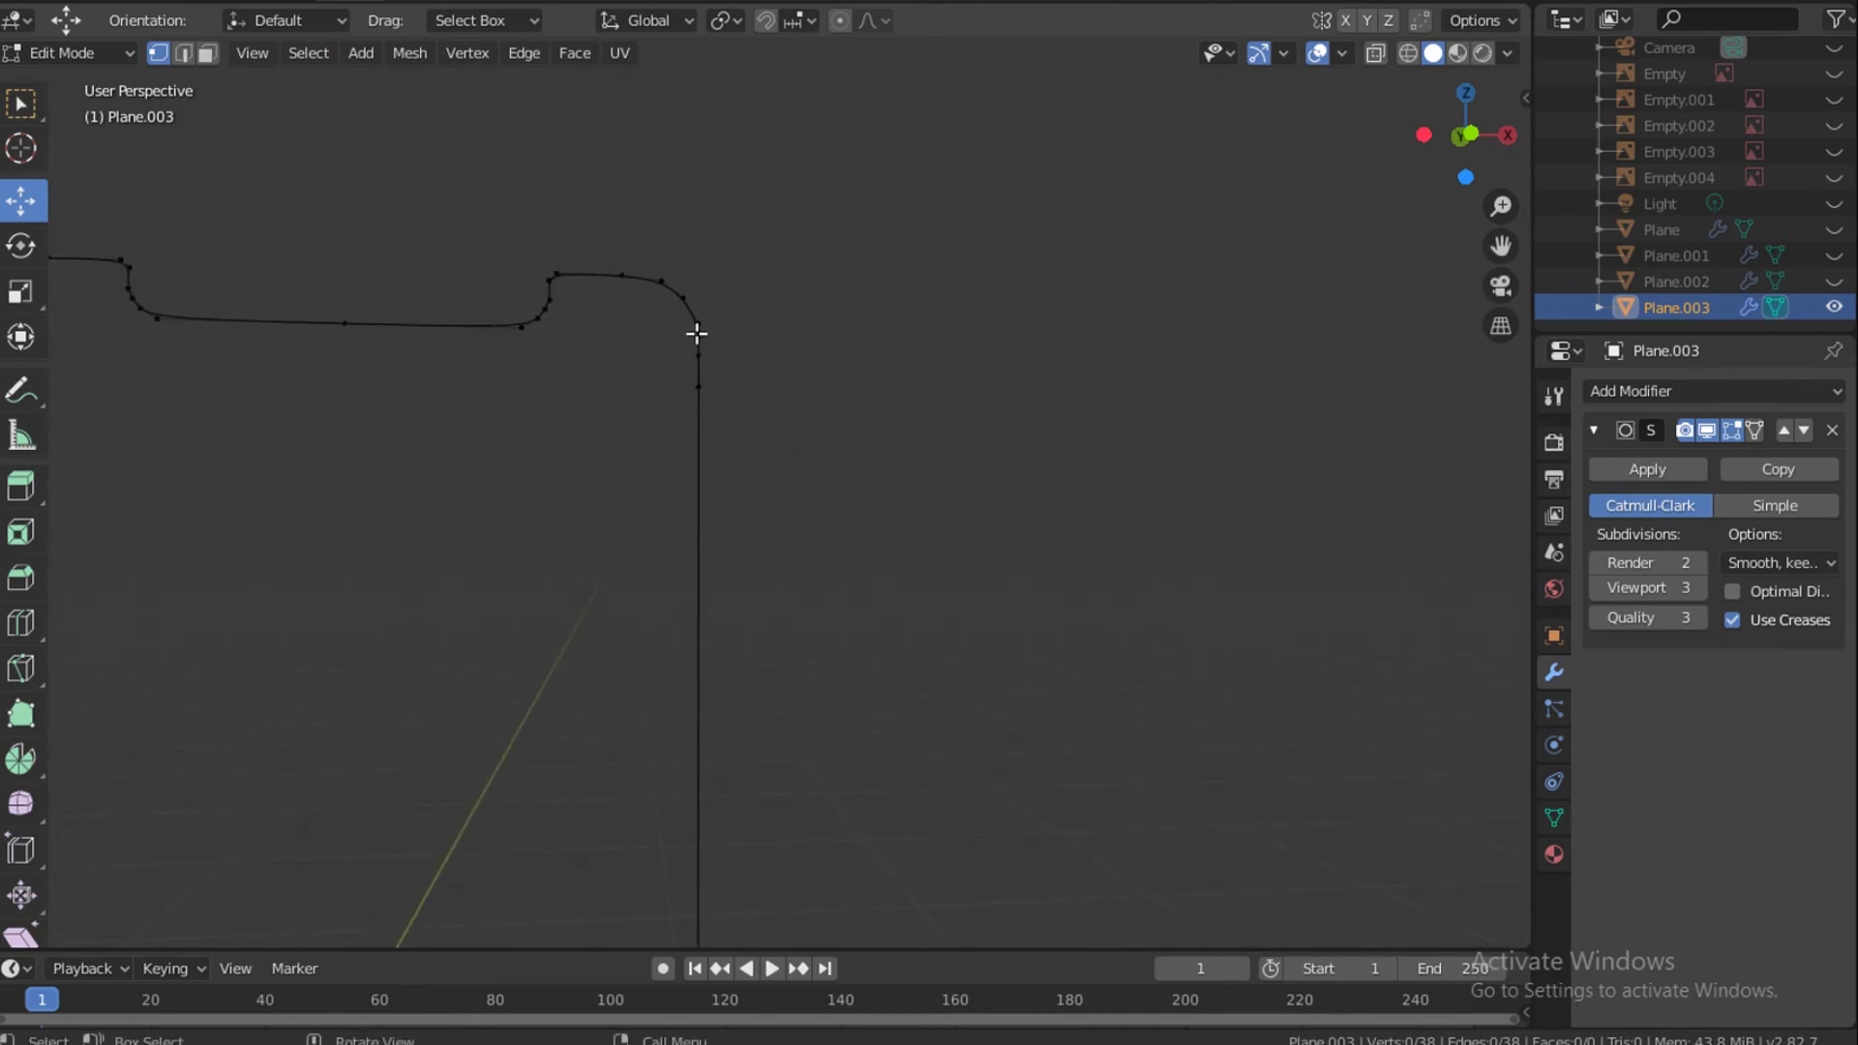
{"action": "scroll", "coordinate": [600, 318], "scroll_direction": "up", "scroll_amount": 4}
{"action": "left_click", "coordinate": [539, 256]}
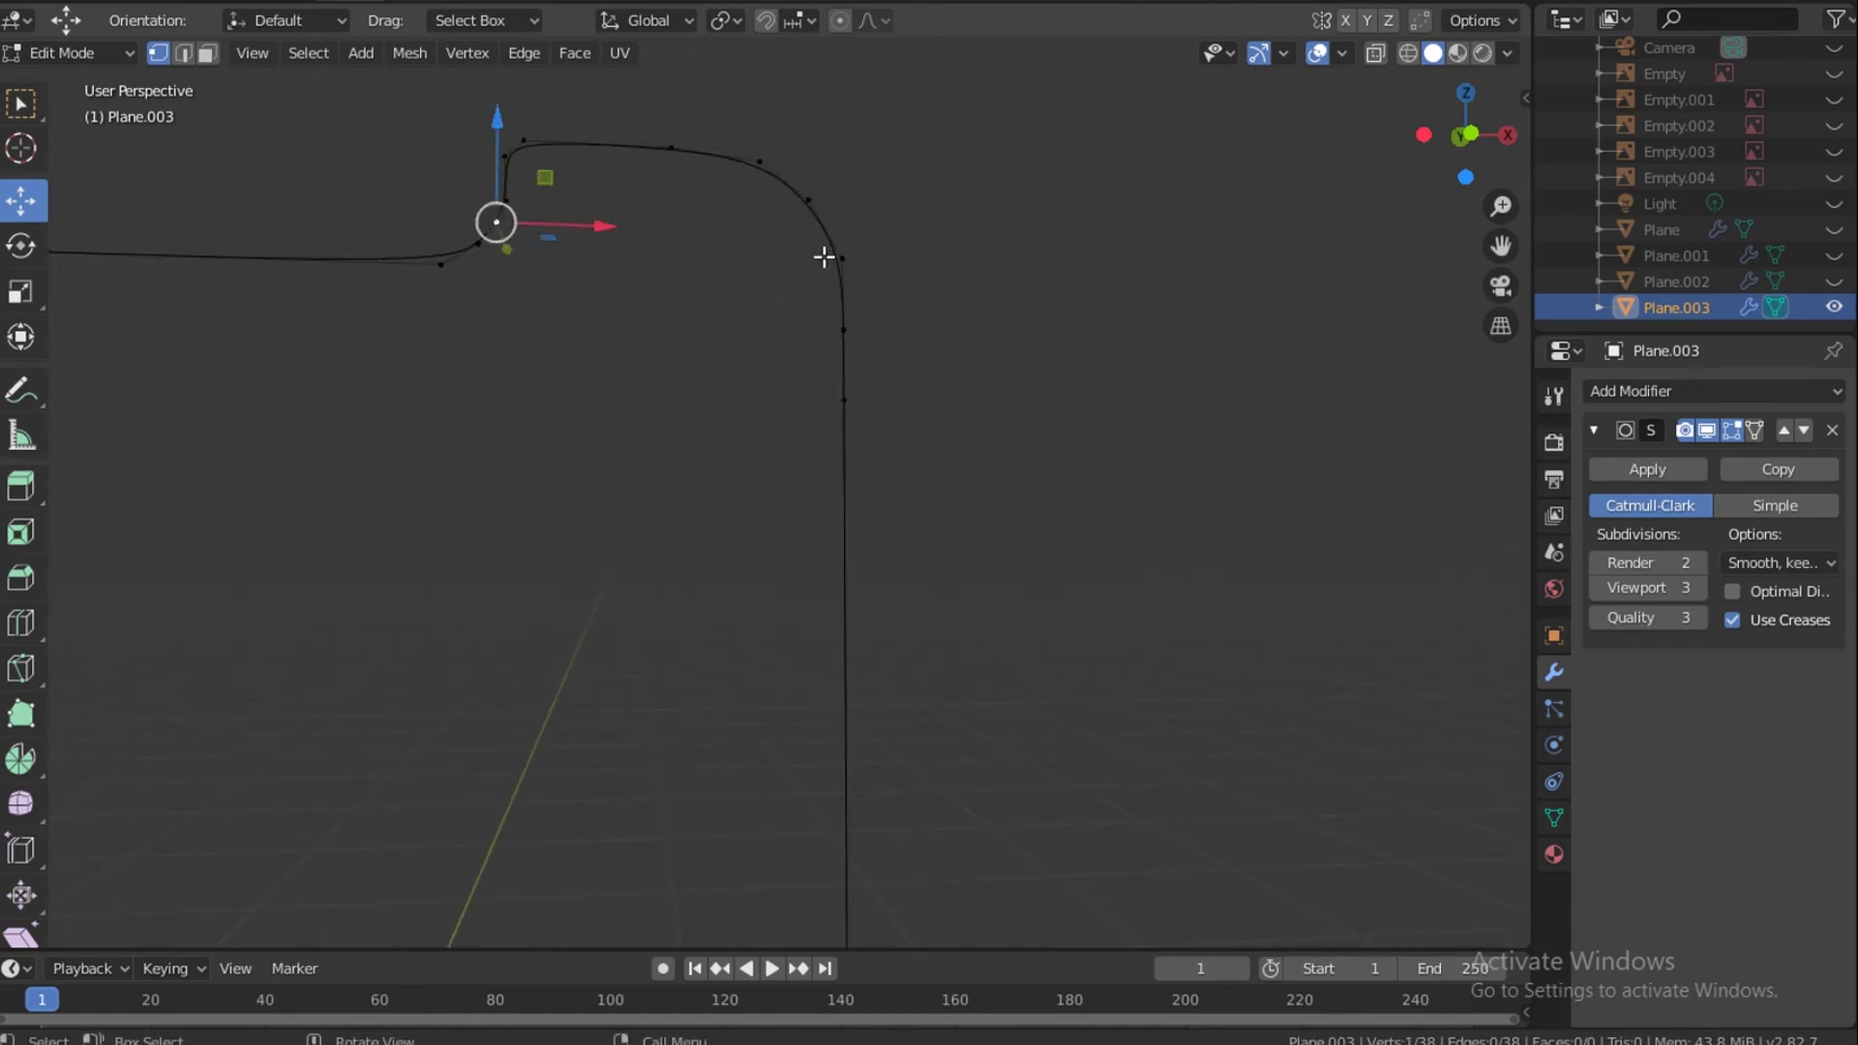
{"action": "left_click", "coordinate": [842, 257], "text": "shift"}
{"action": "left_click", "coordinate": [843, 331], "text": "shift"}
{"action": "left_click", "coordinate": [479, 243], "text": "shift"}
{"action": "key", "text": "f"}
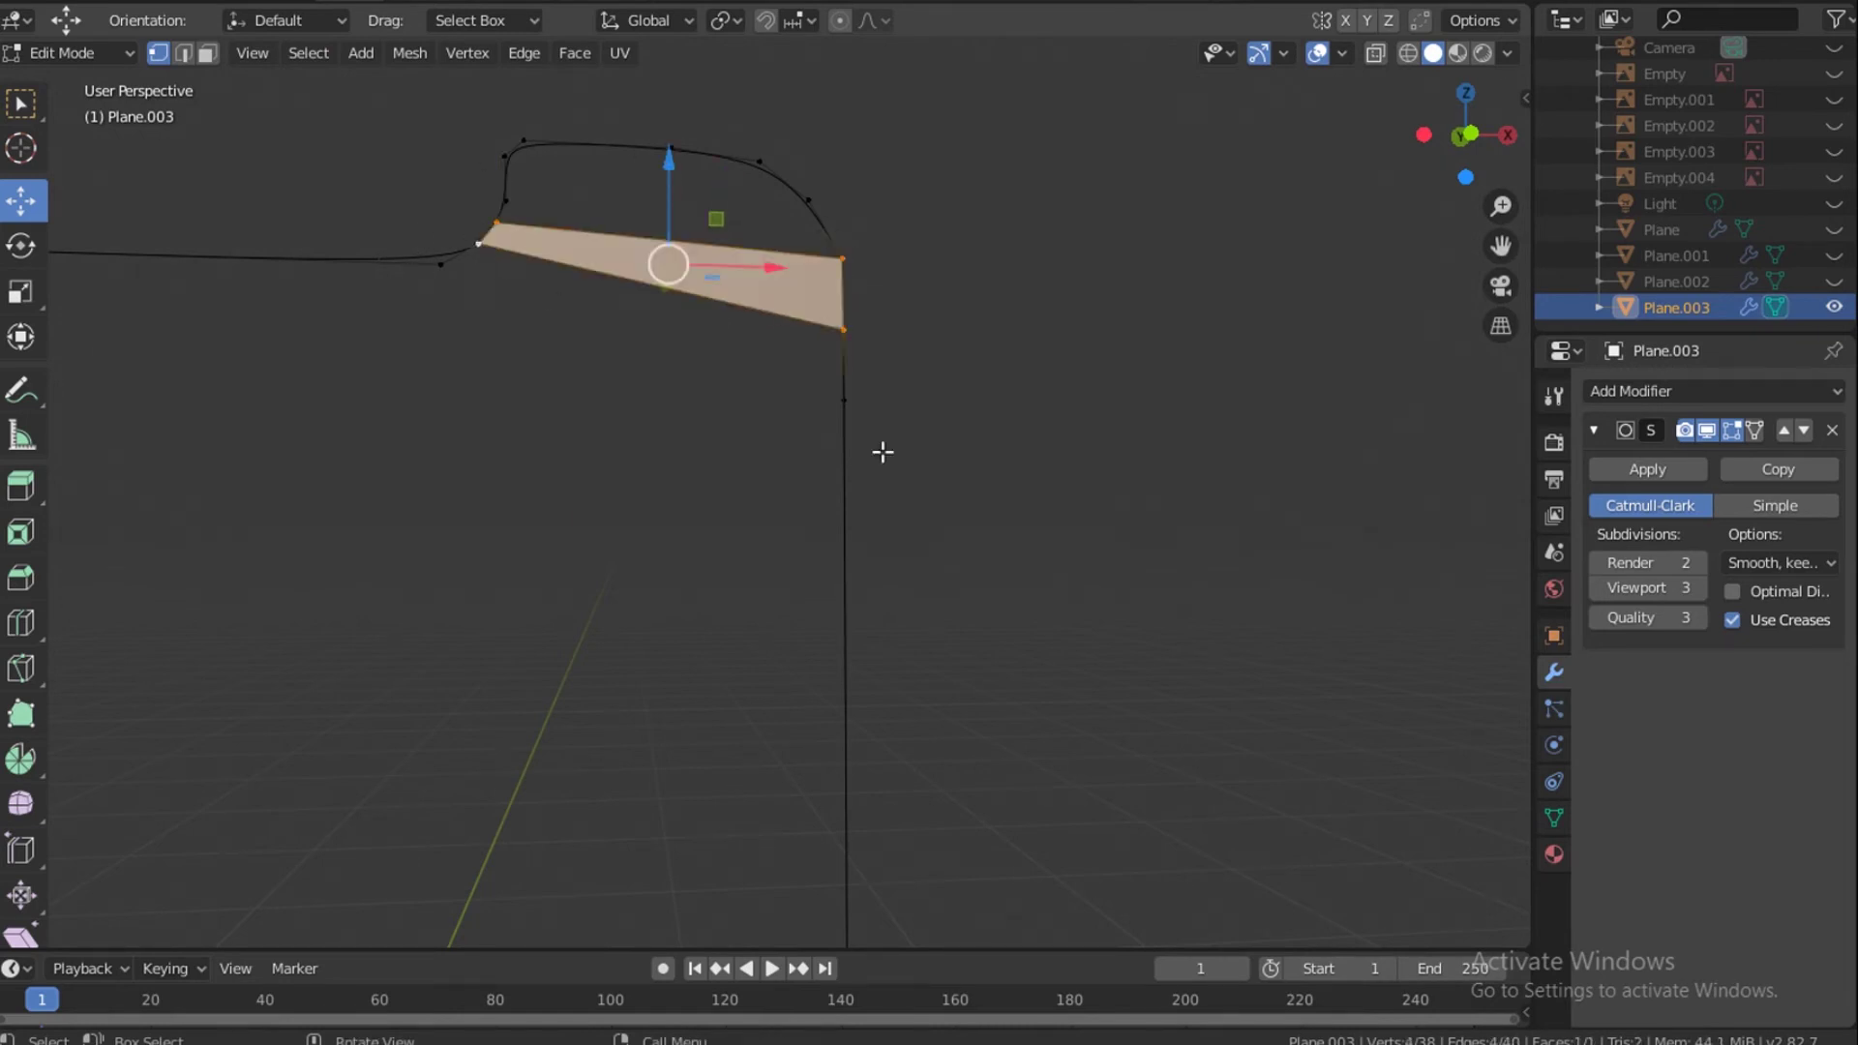
Fill two more four-vertex faces upward between the notch's right side and the rounded upper-right corner.
{"action": "left_click", "coordinate": [498, 220]}
{"action": "left_click", "coordinate": [505, 201], "text": "shift"}
{"action": "left_click", "coordinate": [808, 201], "text": "shift"}
{"action": "left_click", "coordinate": [842, 259], "text": "shift"}
{"action": "key", "text": "f"}
{"action": "left_click", "coordinate": [506, 200]}
{"action": "left_click", "coordinate": [504, 157], "text": "shift"}
{"action": "left_click", "coordinate": [759, 162], "text": "shift"}
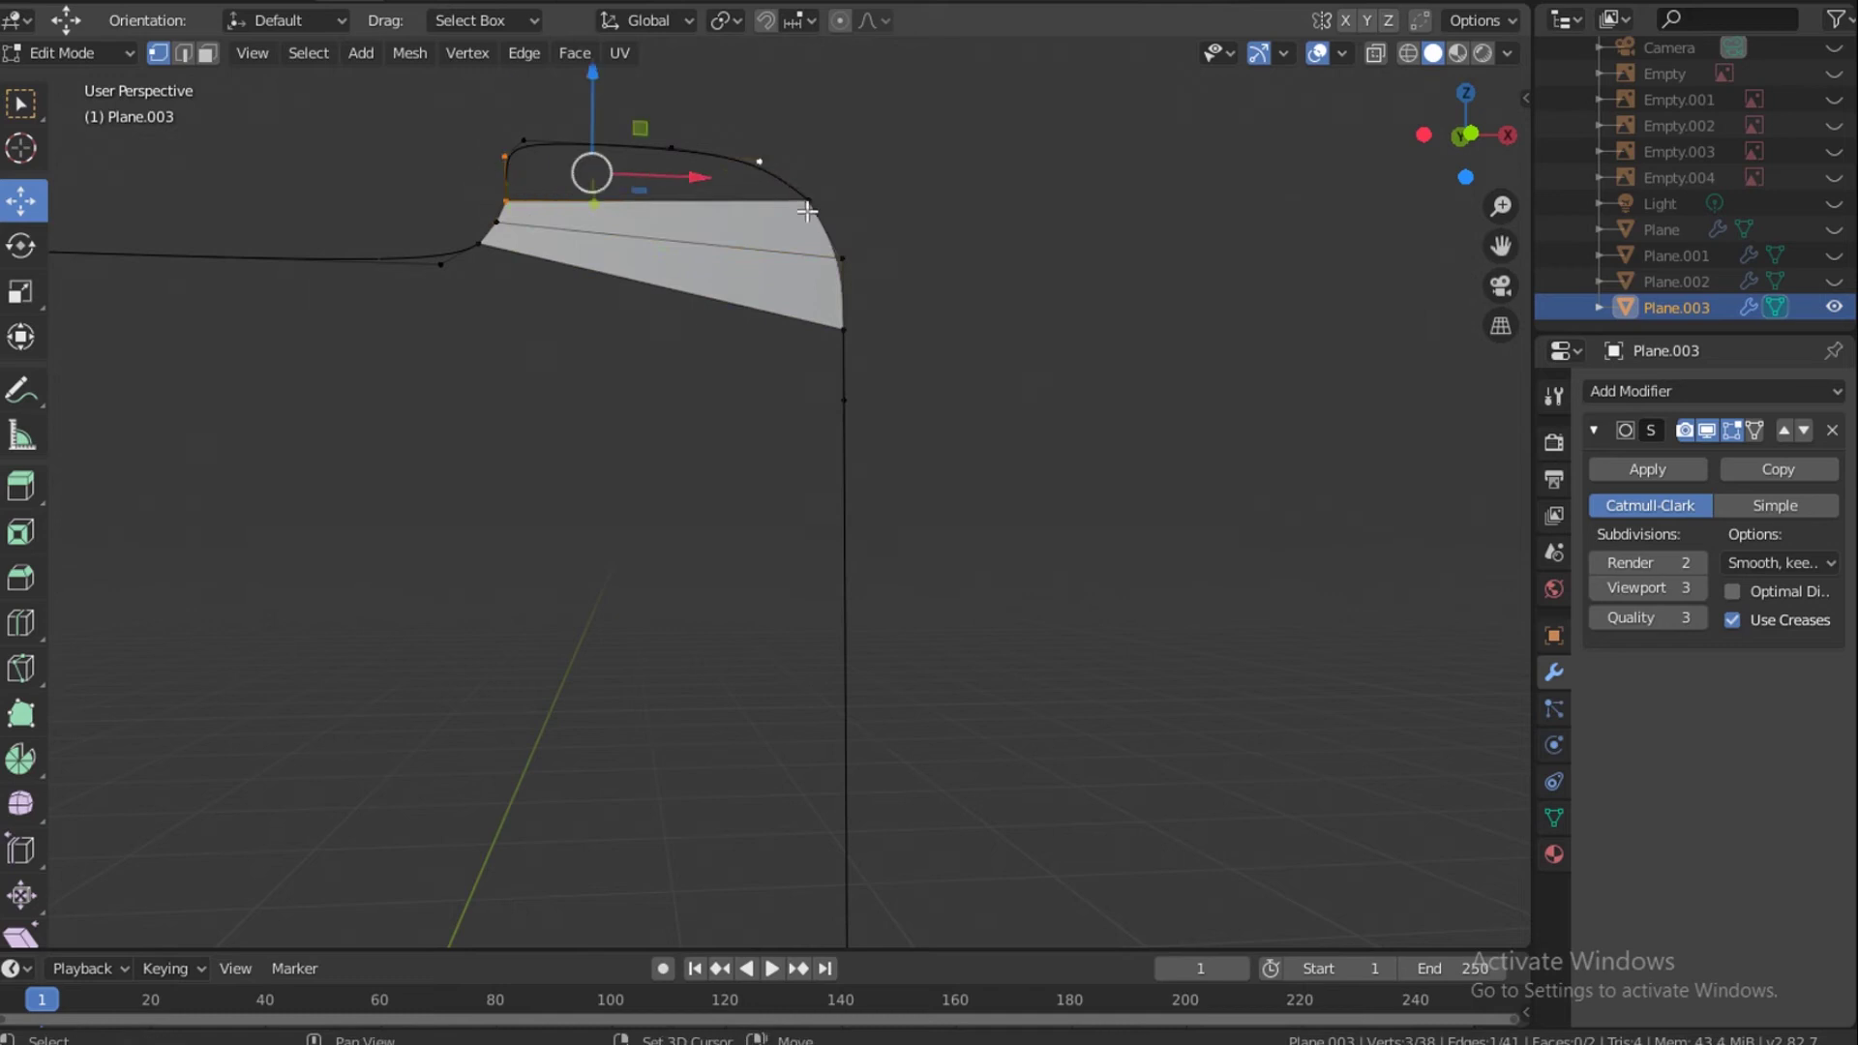
{"action": "left_click", "coordinate": [809, 200], "text": "shift"}
{"action": "key", "text": "f"}
Fill the topmost face beside the notch, plus the face under the filled stack, using the next vertices on the notch curve and right side.
{"action": "left_click", "coordinate": [505, 157]}
{"action": "left_click", "coordinate": [523, 141], "text": "shift"}
{"action": "left_click", "coordinate": [671, 148], "text": "shift"}
{"action": "left_click", "coordinate": [760, 162], "text": "shift"}
{"action": "key", "text": "f"}
{"action": "left_click", "coordinate": [440, 264]}
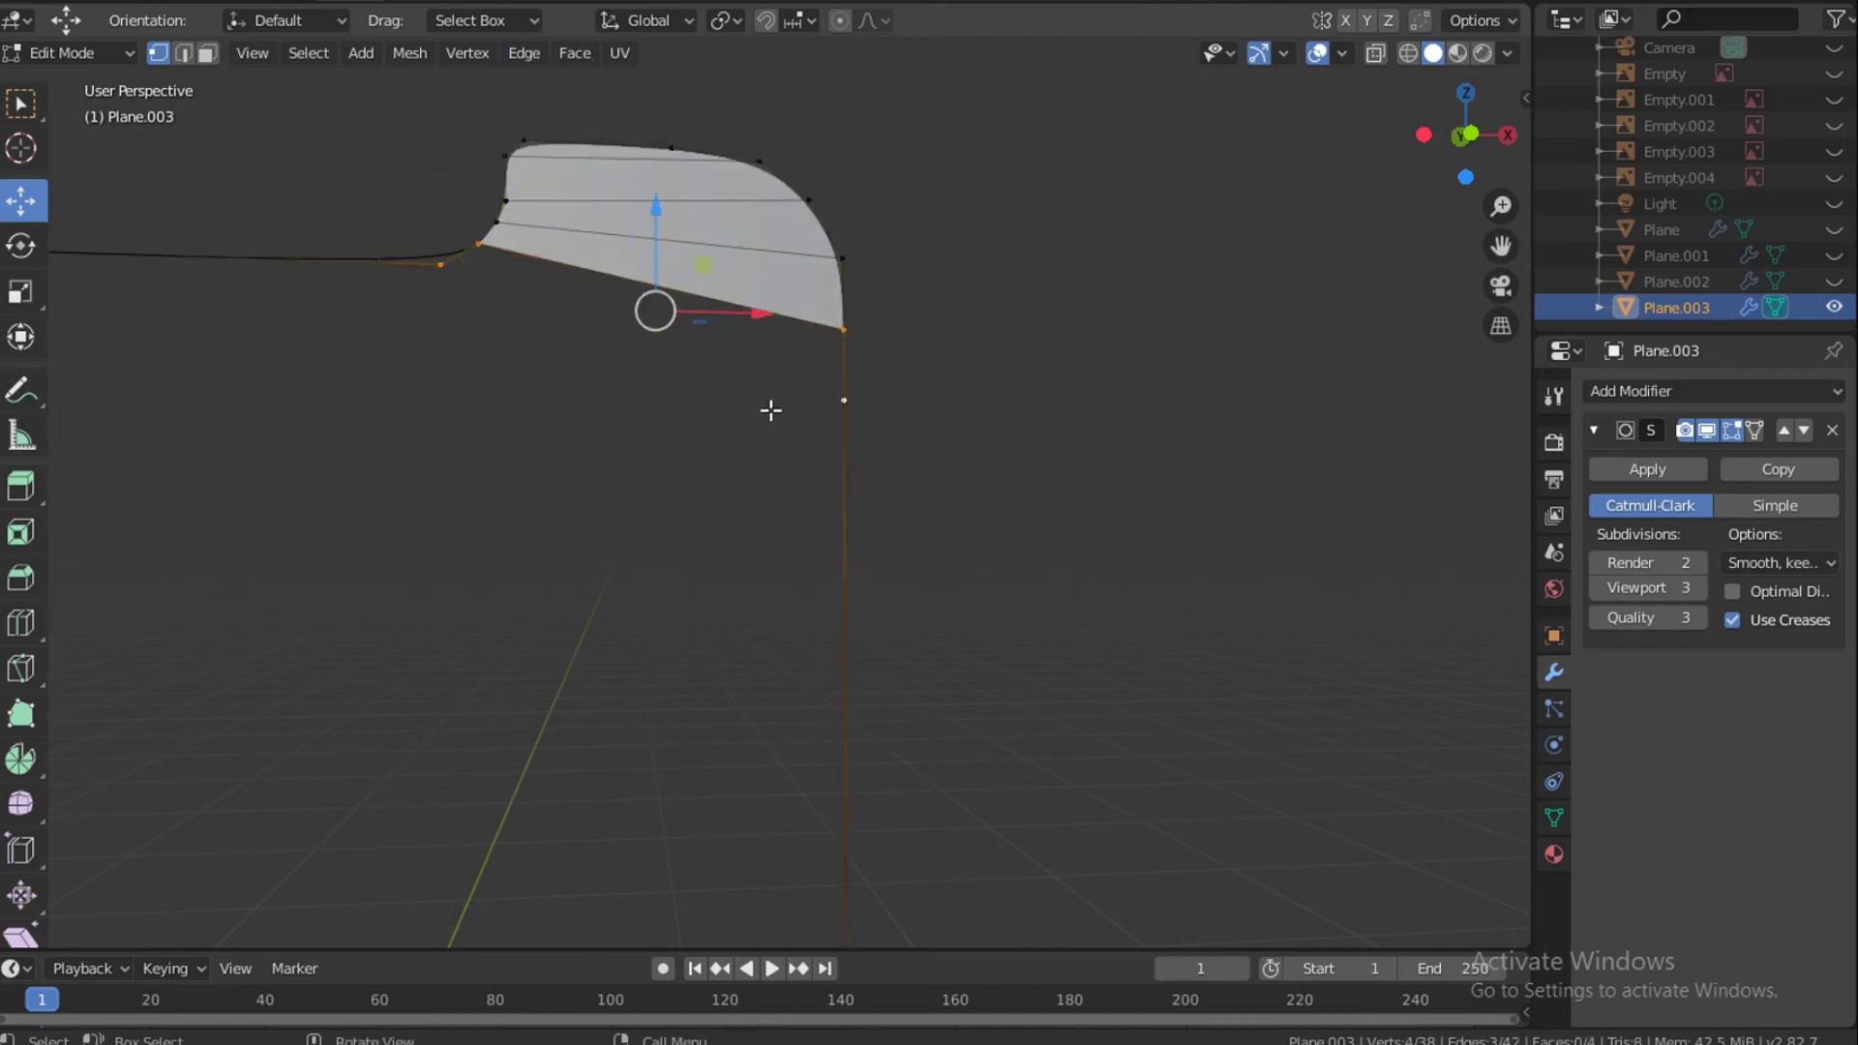
{"action": "key", "text": "f"}
Fill a tall face between the right half of the notch's bottom edge and the right half of the outline's bottom edge.
{"action": "middle_click_drag", "start_coordinate": [651, 460], "coordinate": [735, 133]}
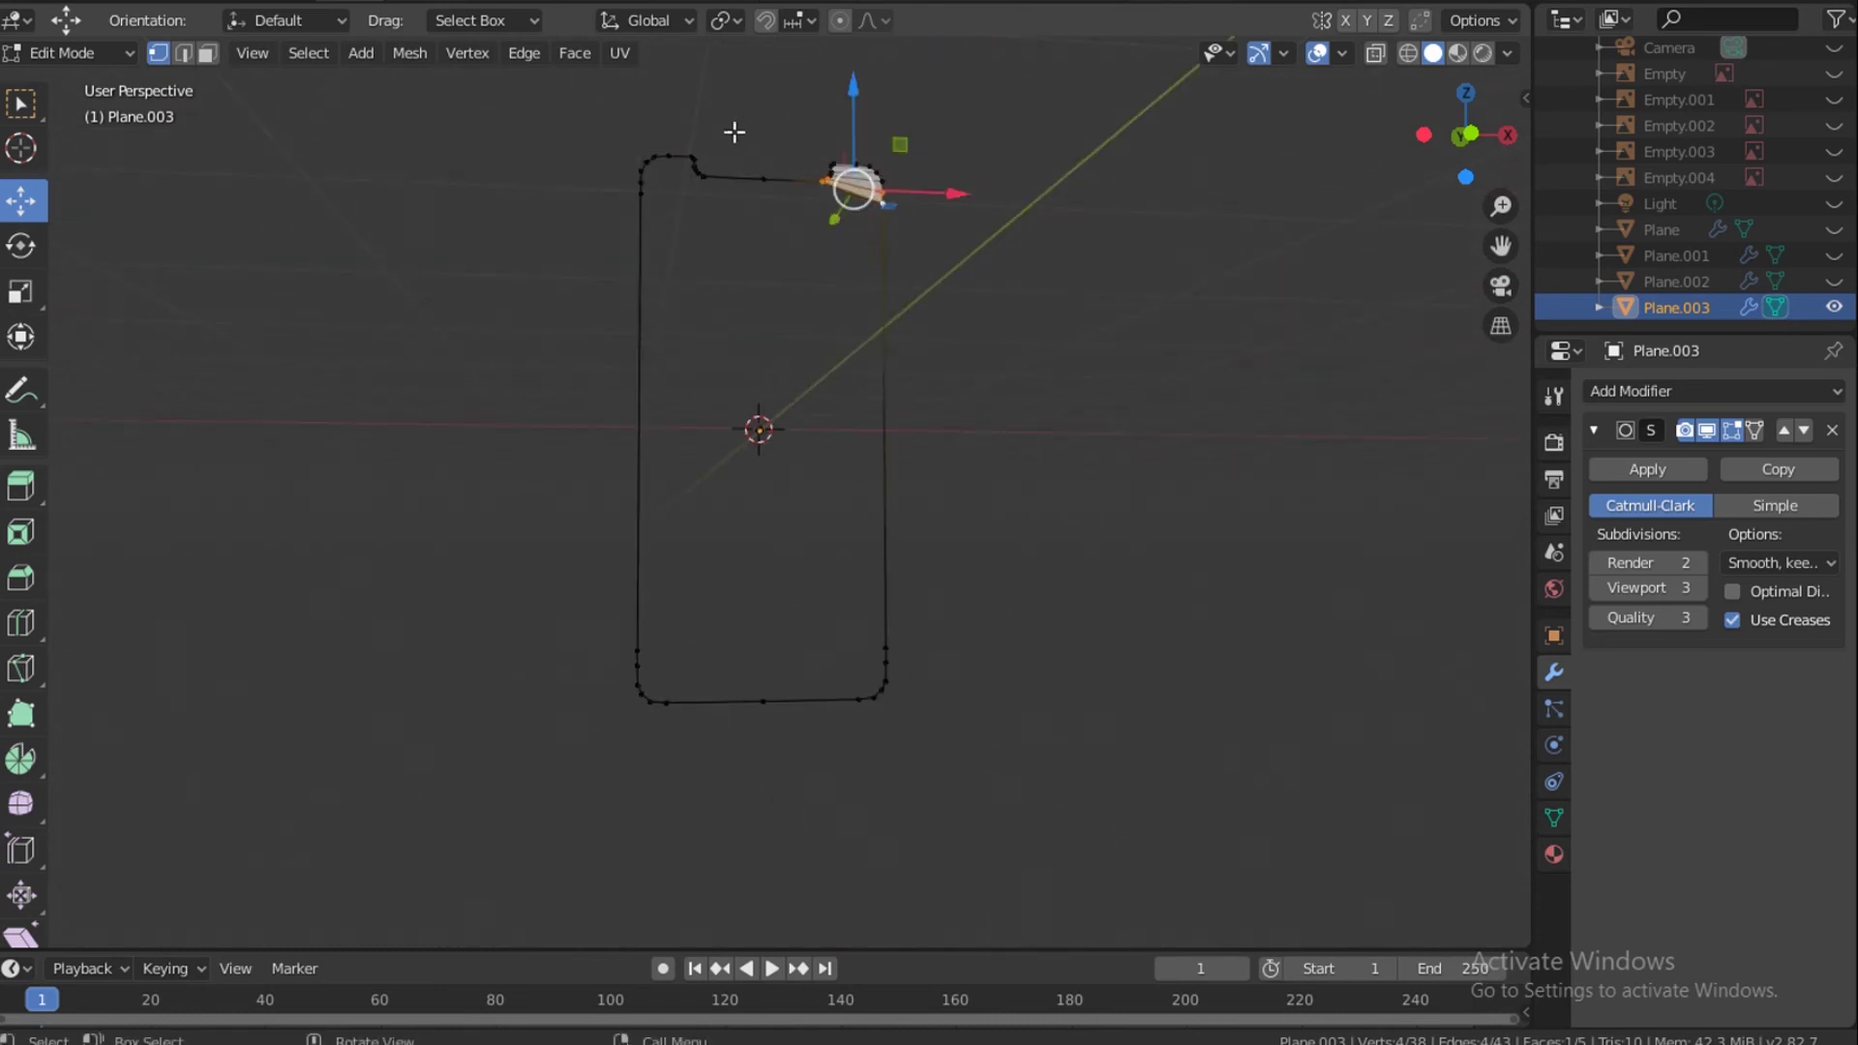
{"action": "left_click", "coordinate": [764, 180]}
{"action": "left_click", "coordinate": [820, 182], "text": "shift"}
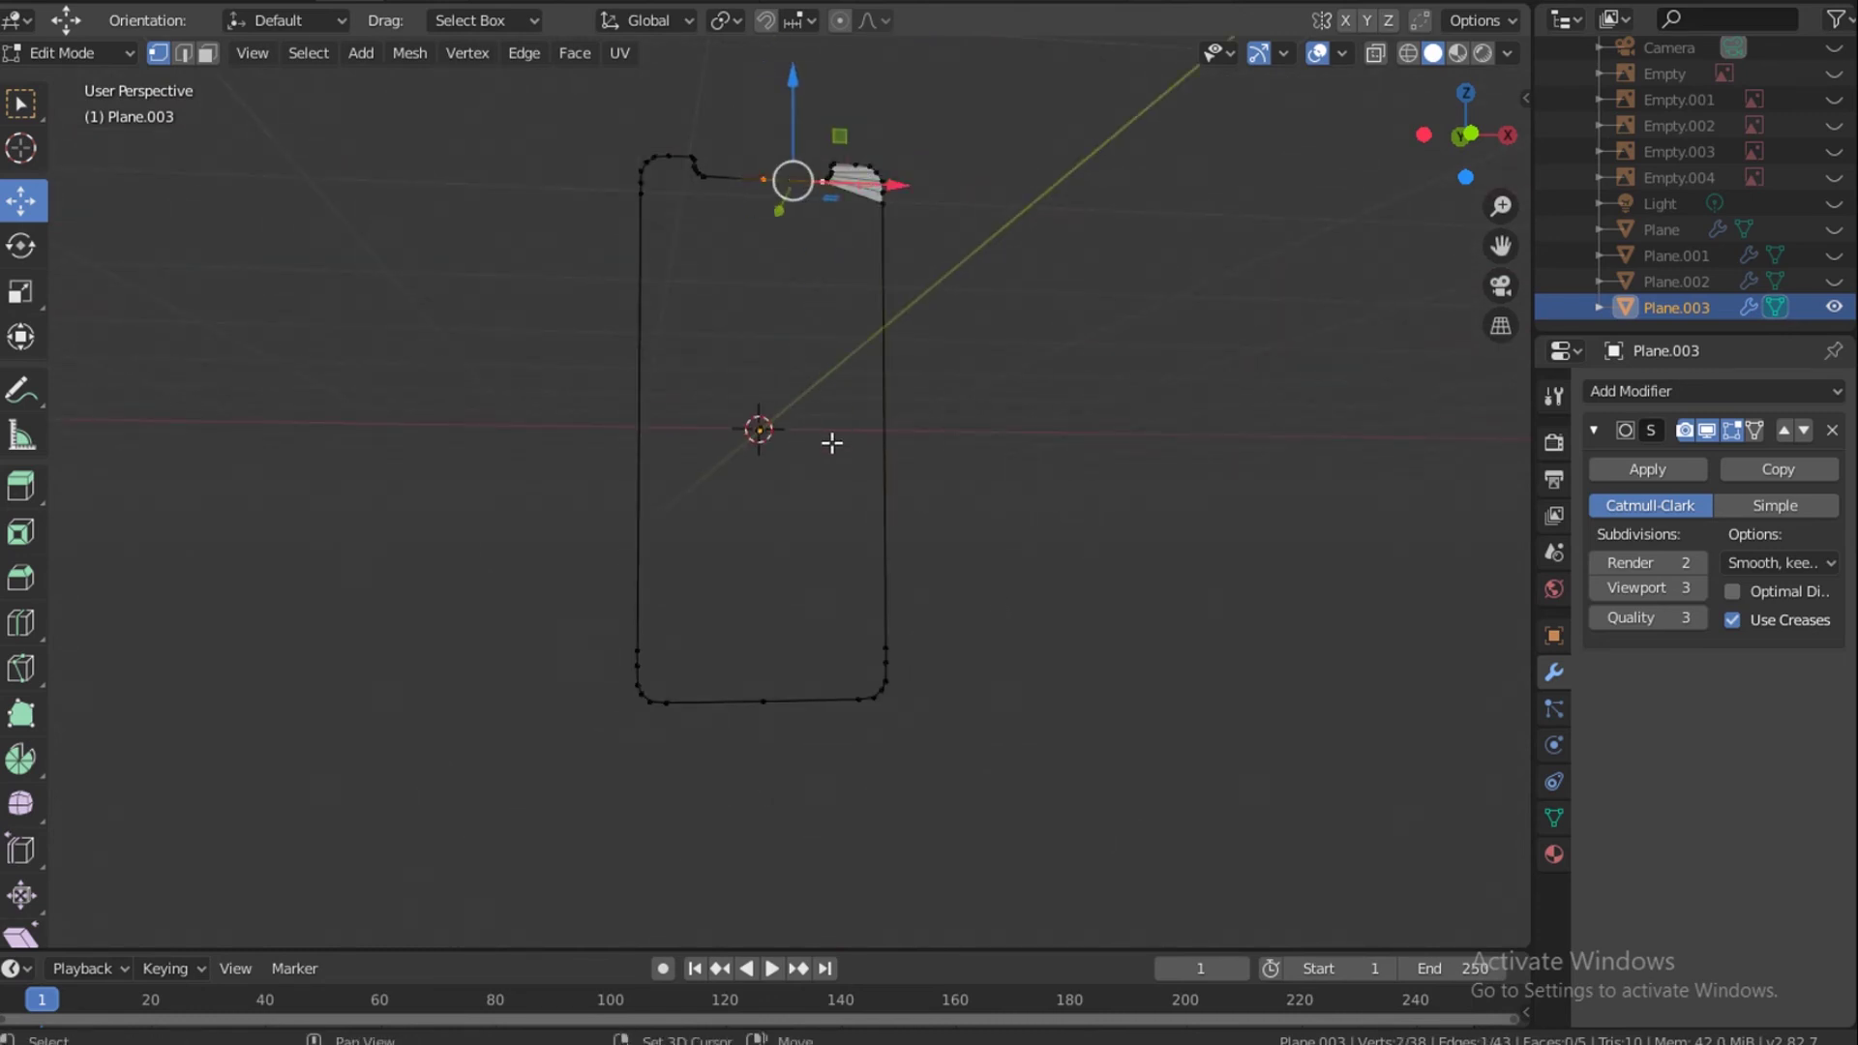
{"action": "left_click", "coordinate": [858, 699], "text": "shift"}
{"action": "left_click", "coordinate": [764, 709], "text": "shift"}
{"action": "key", "text": "f"}
Add a horizontal loop cut across the tall face and slide it close to the outline's bottom edge.
{"action": "scroll", "coordinate": [842, 367], "scroll_direction": "up", "scroll_amount": 4}
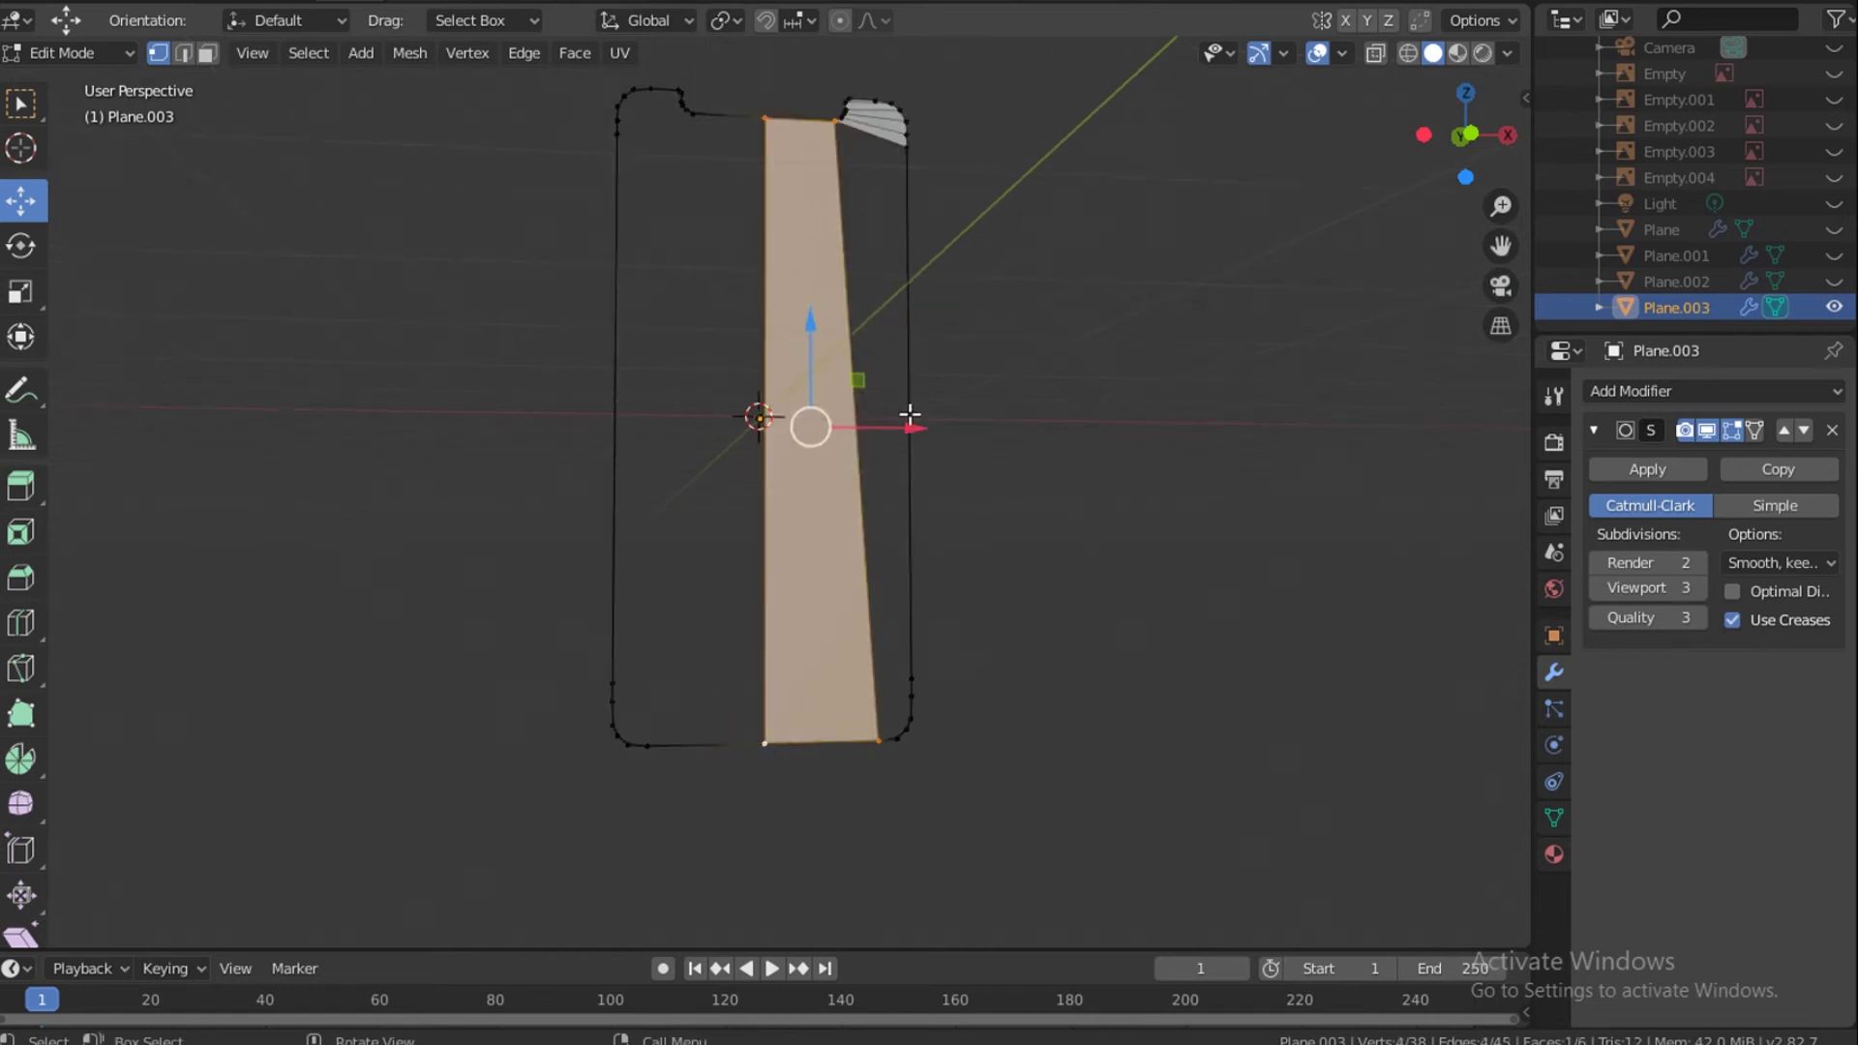
{"action": "scroll", "coordinate": [791, 539], "scroll_direction": "up", "scroll_amount": 3}
{"action": "key", "text": "alt+a"}
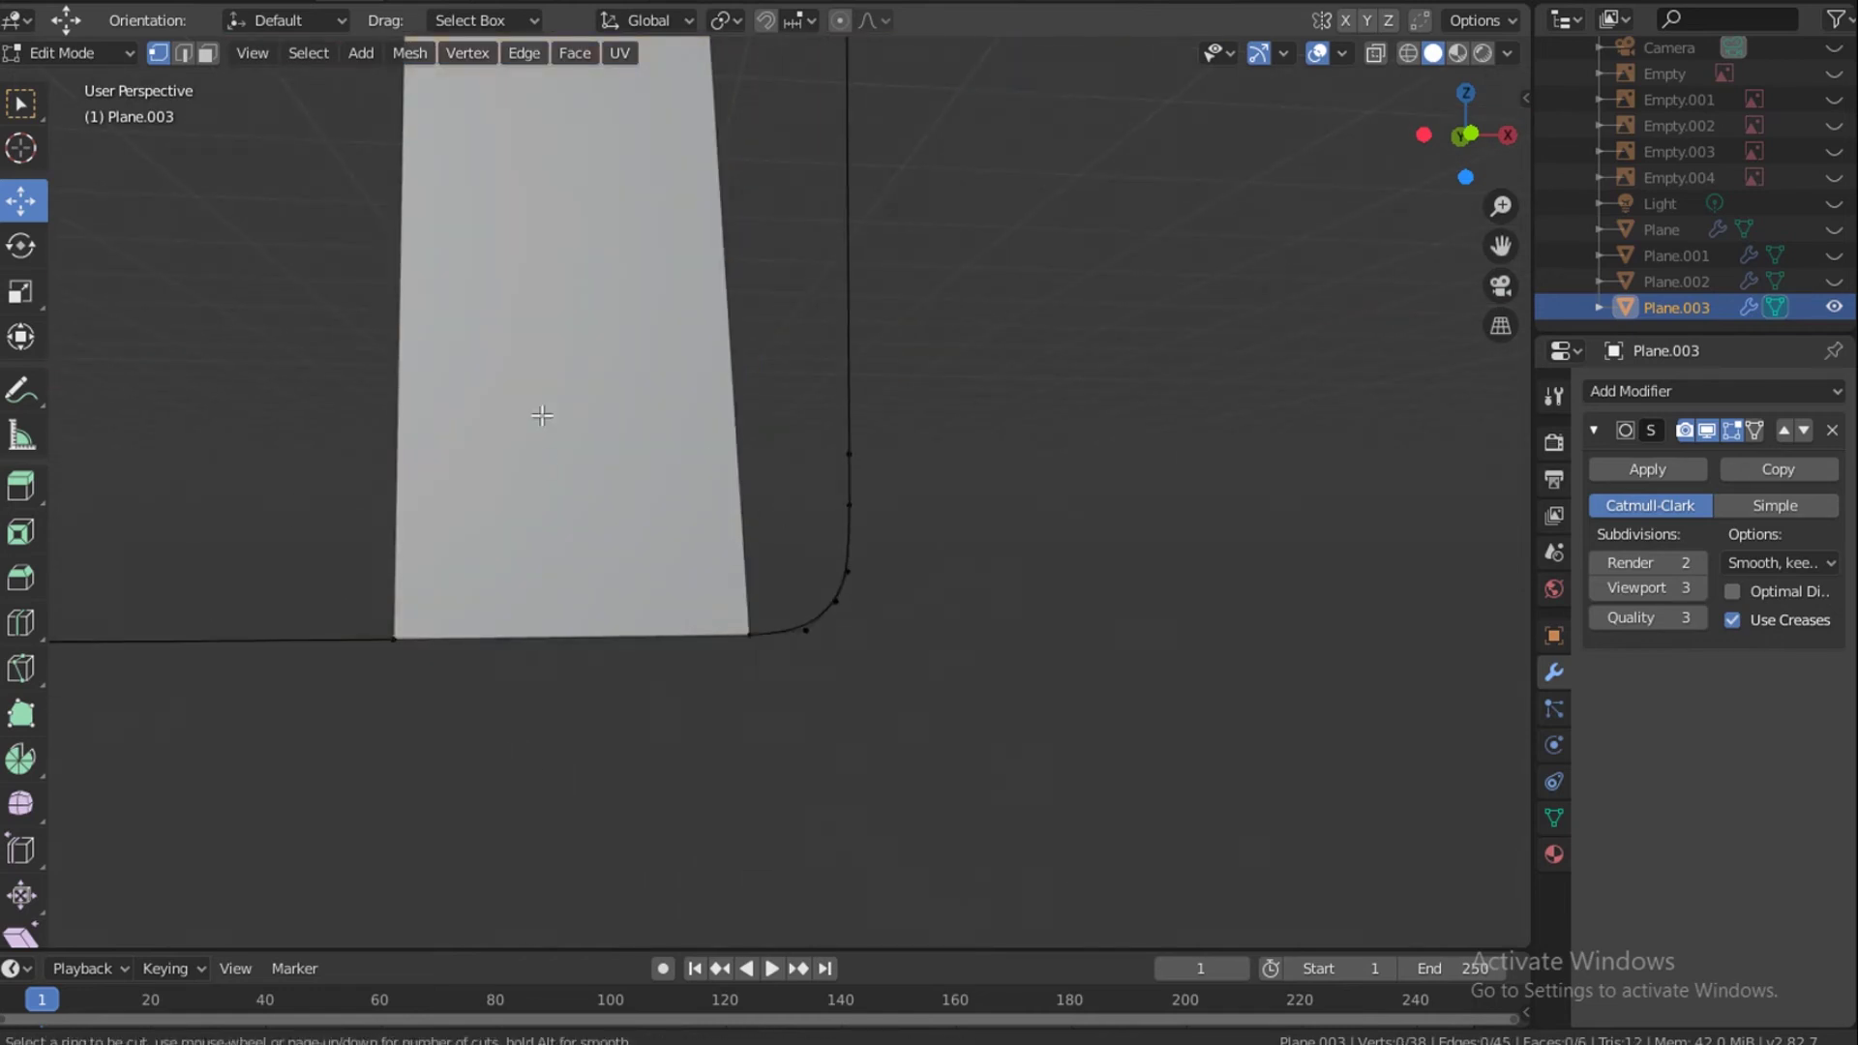
{"action": "scroll", "coordinate": [749, 217], "scroll_direction": "down", "scroll_amount": 4}
{"action": "middle_click_drag", "start_coordinate": [774, 242], "coordinate": [742, 519], "text": "shift"}
{"action": "scroll", "coordinate": [742, 519], "scroll_direction": "down", "scroll_amount": 1}
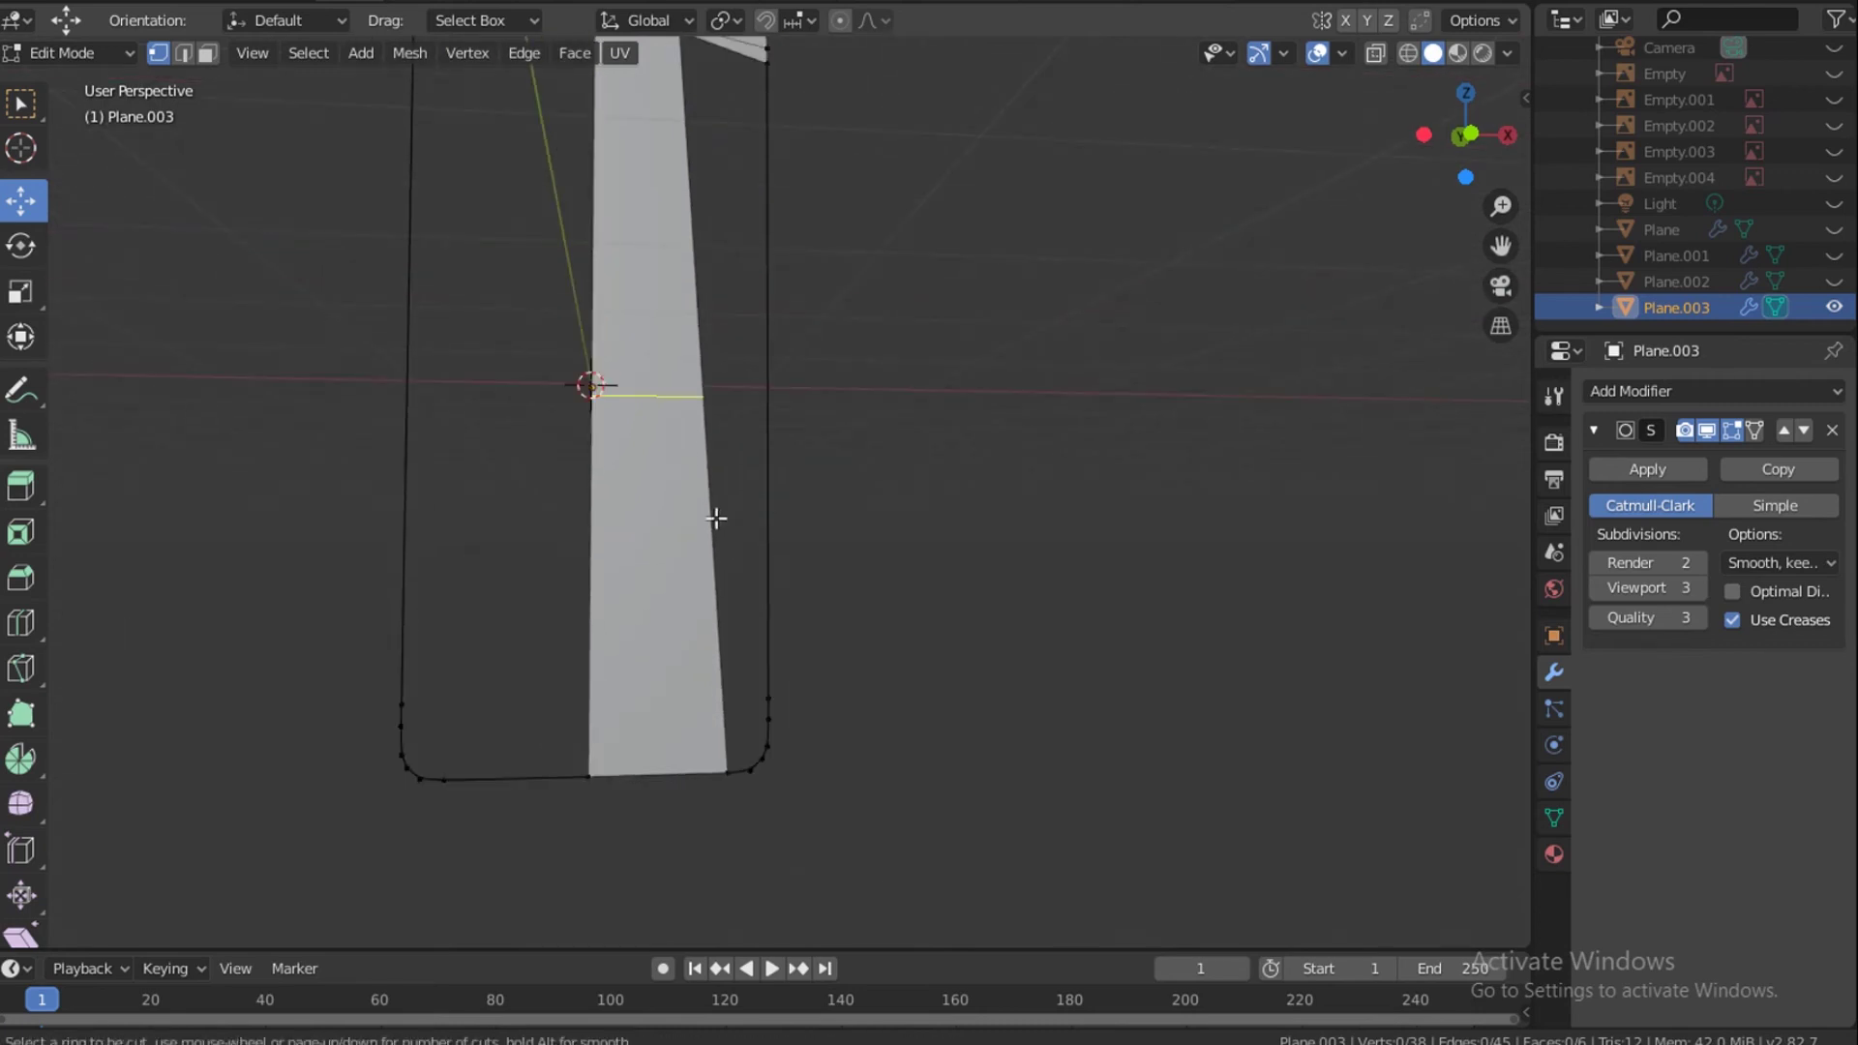
{"action": "key", "text": "ctrl+r"}
{"action": "left_click", "coordinate": [635, 619]}
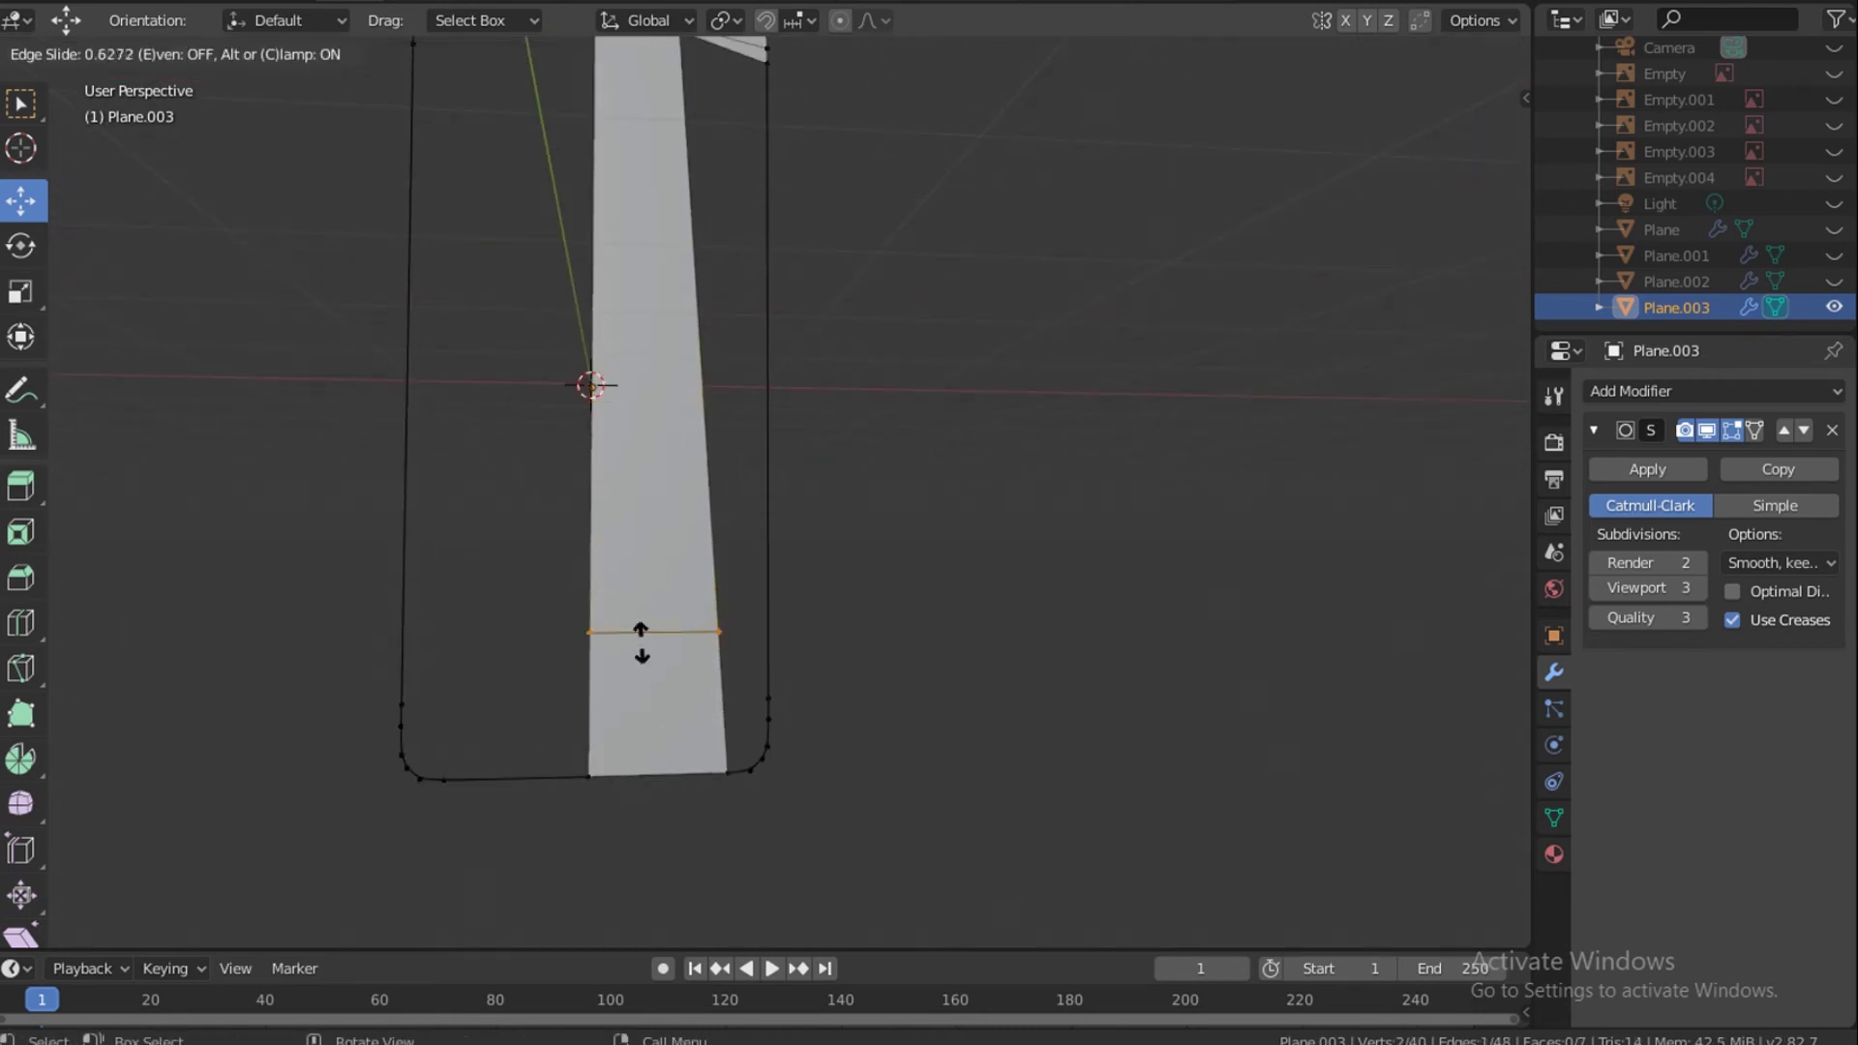
{"action": "left_click", "coordinate": [657, 750]}
Fill the small face between the new loop cut's right end and the start of the lower-right rounded corner.
{"action": "scroll", "coordinate": [771, 767], "scroll_direction": "up", "scroll_amount": 1}
{"action": "middle_click_drag", "start_coordinate": [771, 768], "coordinate": [772, 526], "text": "shift"}
{"action": "scroll", "coordinate": [771, 527], "scroll_direction": "up", "scroll_amount": 4}
{"action": "left_click_drag", "start_coordinate": [508, 338], "coordinate": [501, 369]}
{"action": "left_click", "coordinate": [693, 498]}
{"action": "left_click", "coordinate": [686, 470], "text": "shift"}
{"action": "left_click", "coordinate": [775, 473], "text": "shift"}
{"action": "left_click", "coordinate": [746, 501], "text": "shift"}
{"action": "key", "text": "f"}
Add a second horizontal loop cut across the tall face, slid down to a factor of 0.973 just above the first cut.
{"action": "key", "text": "ctrl+r"}
{"action": "key", "text": "Escape"}
{"action": "scroll", "coordinate": [755, 490], "scroll_direction": "down", "scroll_amount": 2}
{"action": "left_click", "coordinate": [899, 498]}
{"action": "scroll", "coordinate": [898, 499], "scroll_direction": "down", "scroll_amount": 2}
{"action": "middle_click_drag", "start_coordinate": [898, 499], "coordinate": [898, 644], "text": "shift"}
{"action": "key", "text": "ctrl+r"}
{"action": "left_click", "coordinate": [630, 233]}
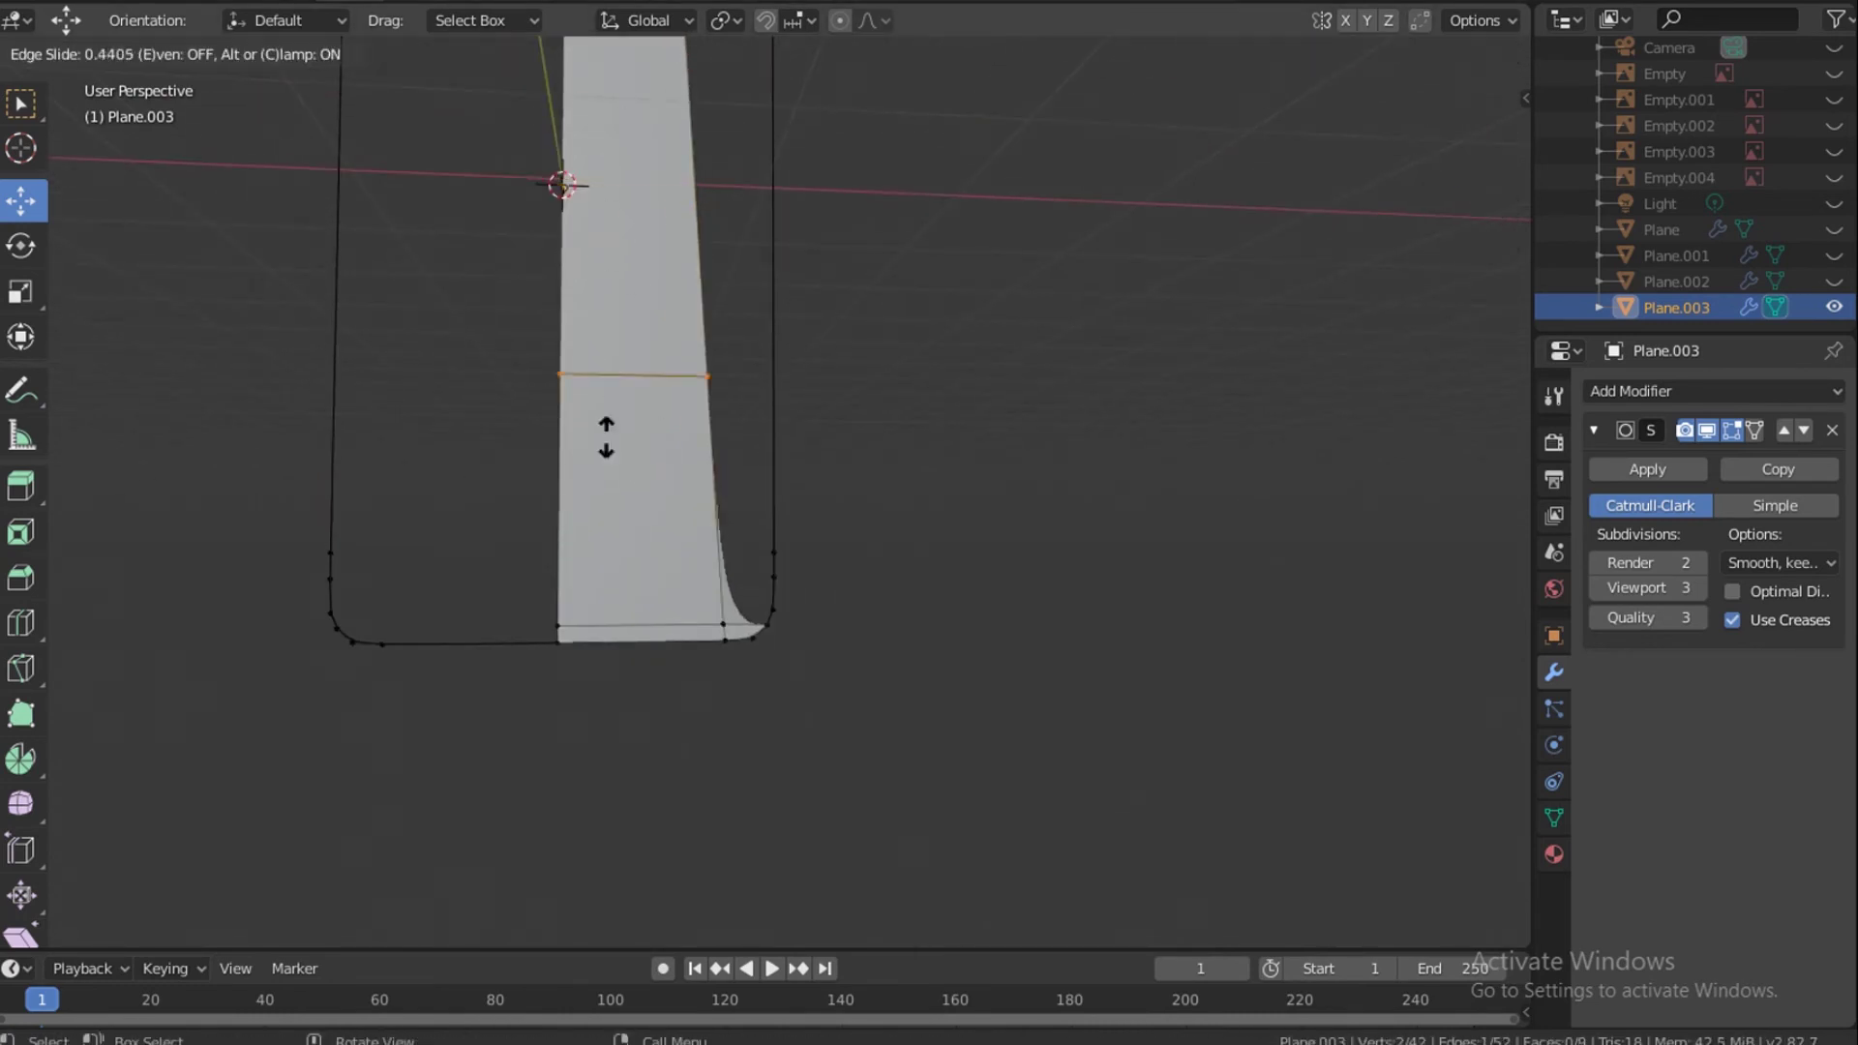
{"action": "left_click", "coordinate": [632, 607]}
{"action": "left_click", "coordinate": [412, 721]}
{"action": "left_click", "coordinate": [414, 727]}
{"action": "left_click_drag", "start_coordinate": [414, 728], "coordinate": [291, 728]}
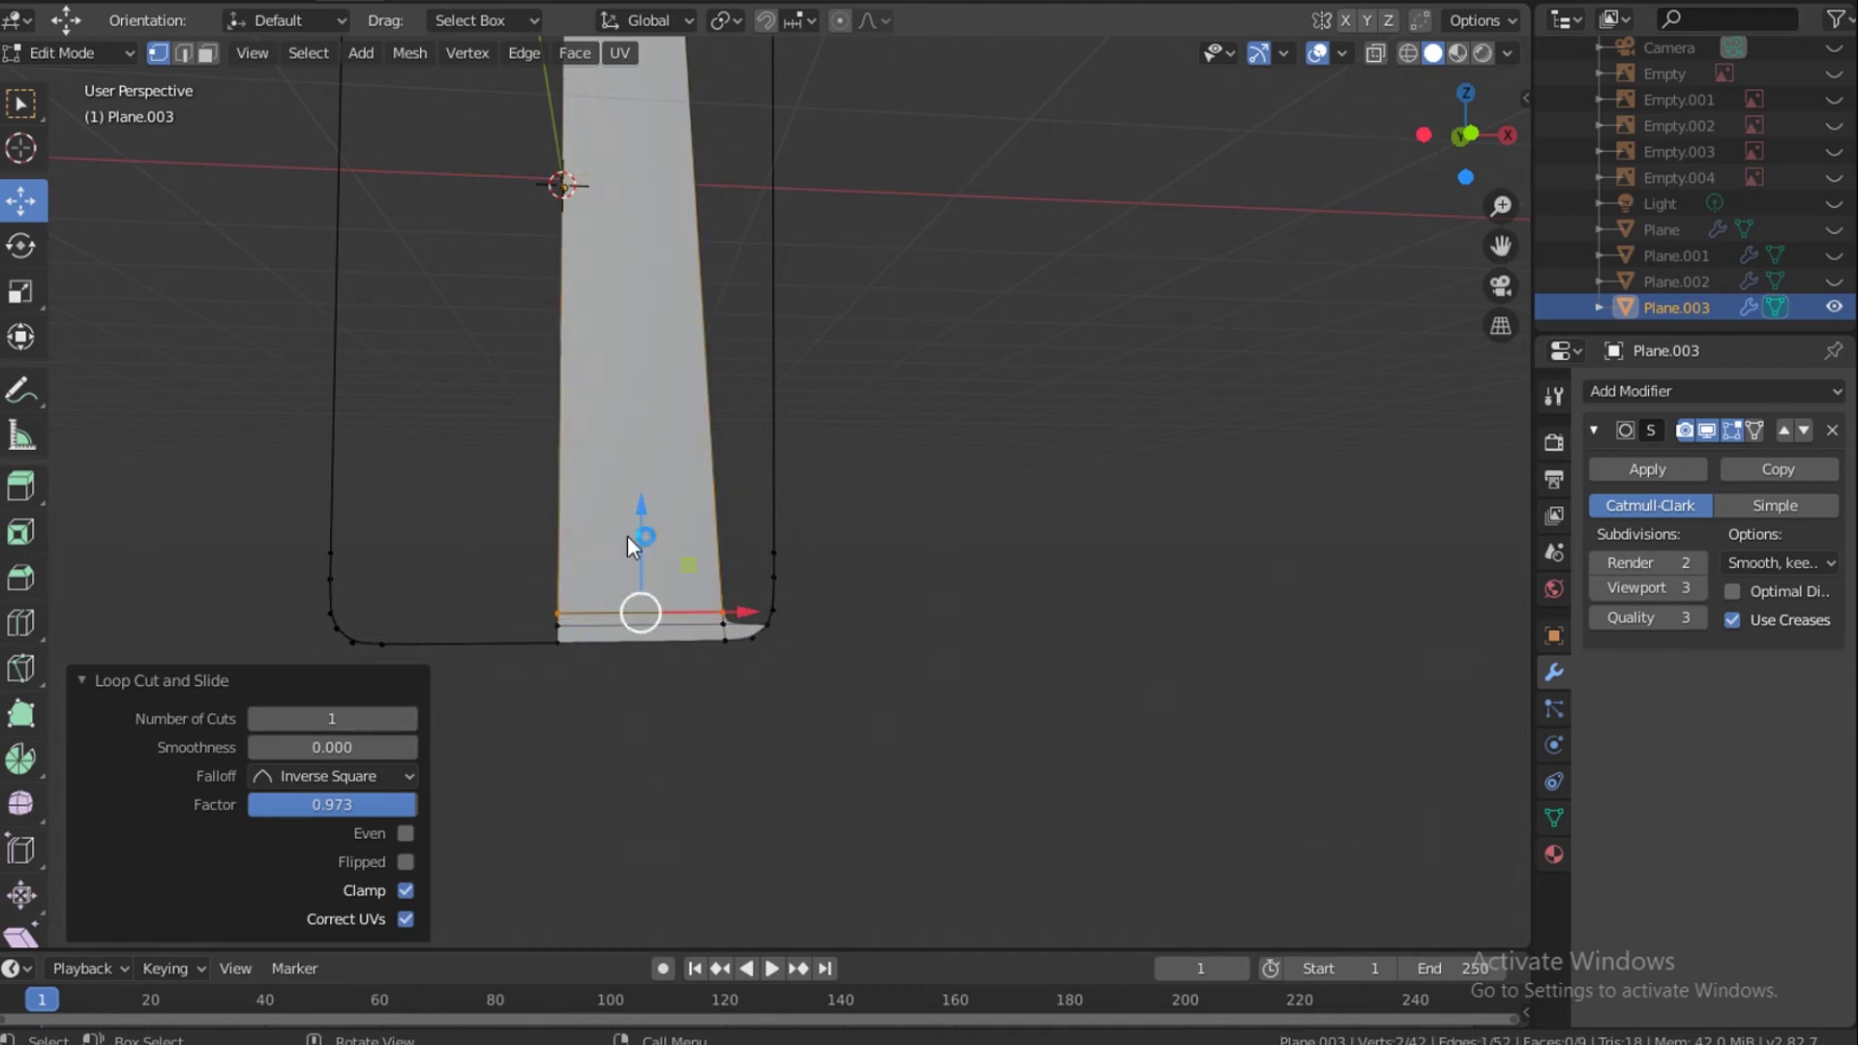
Move the new edge loop up 0.285 m along Z, level with the top of the corner's vertices, and deselect it.
{"action": "left_click_drag", "start_coordinate": [643, 505], "coordinate": [645, 441]}
{"action": "left_click", "coordinate": [647, 454]}
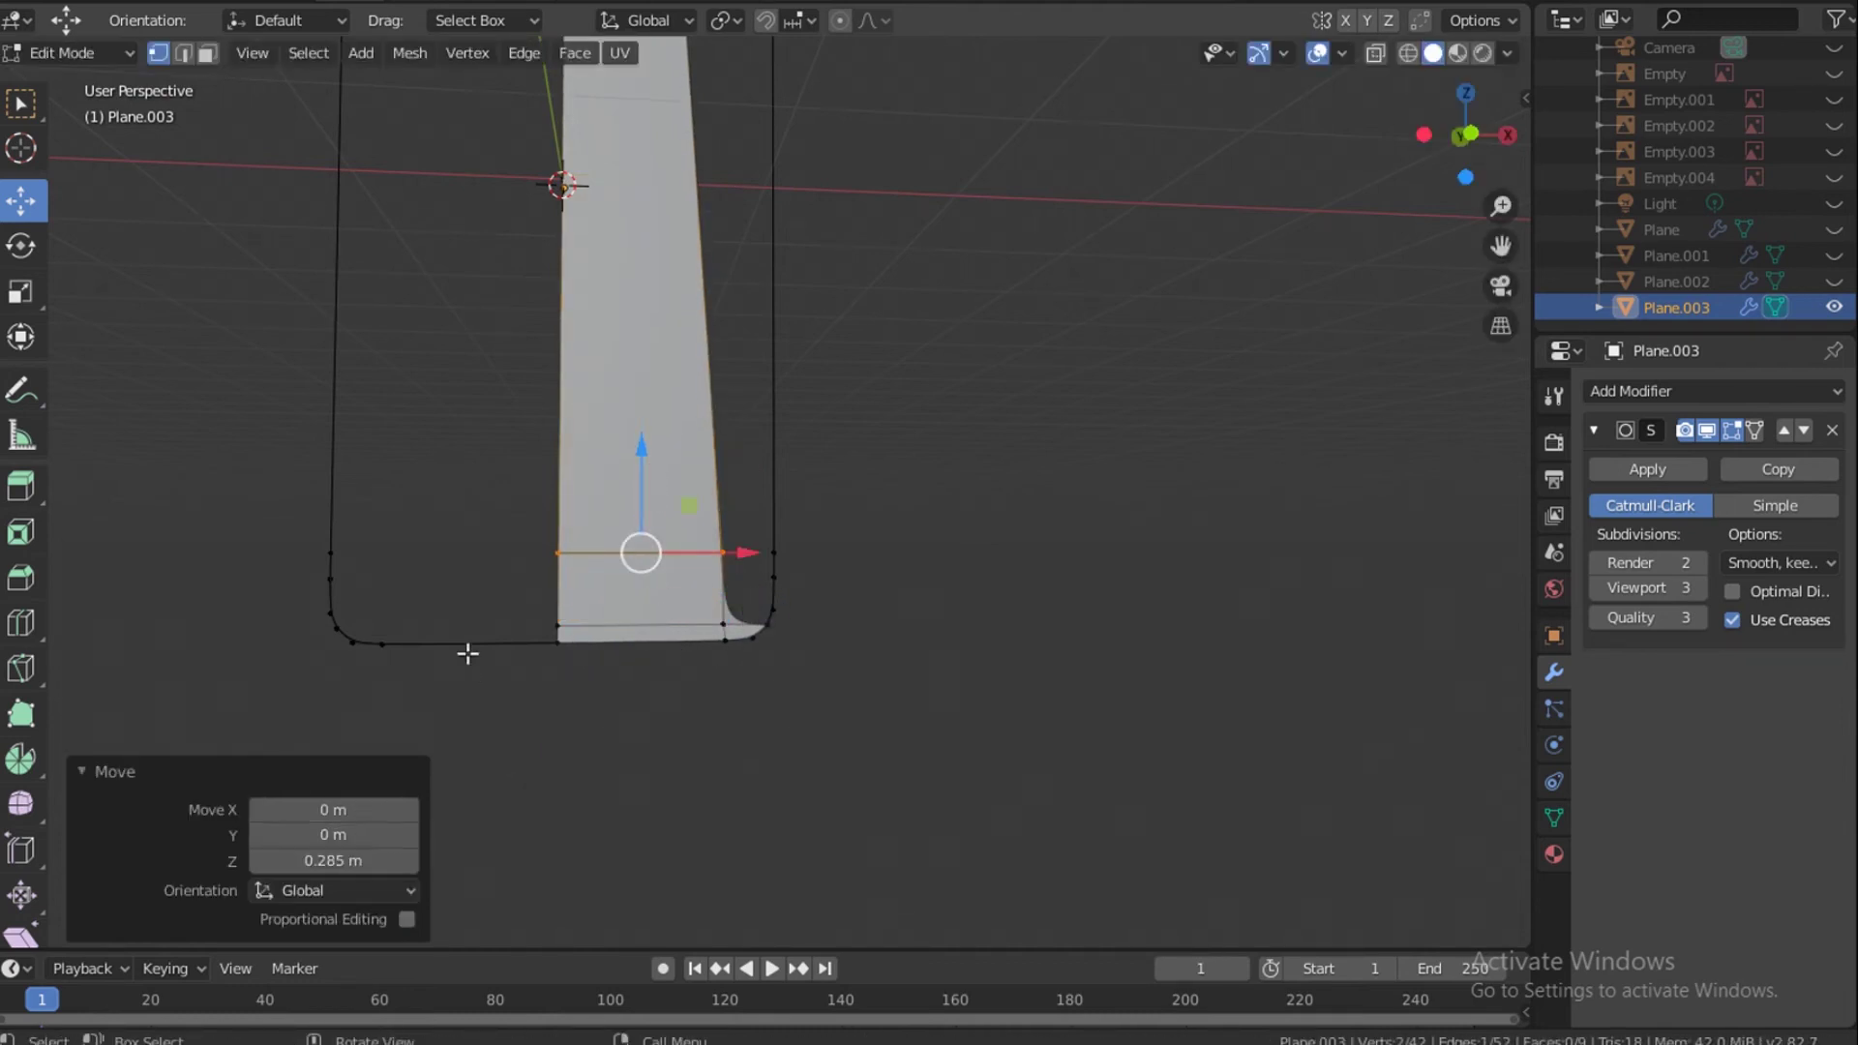
{"action": "left_click", "coordinate": [880, 578]}
Add two evenly spaced loop cuts between the two horizontal edge loops near the bottom, without sliding them.
{"action": "key", "text": "ctrl+r"}
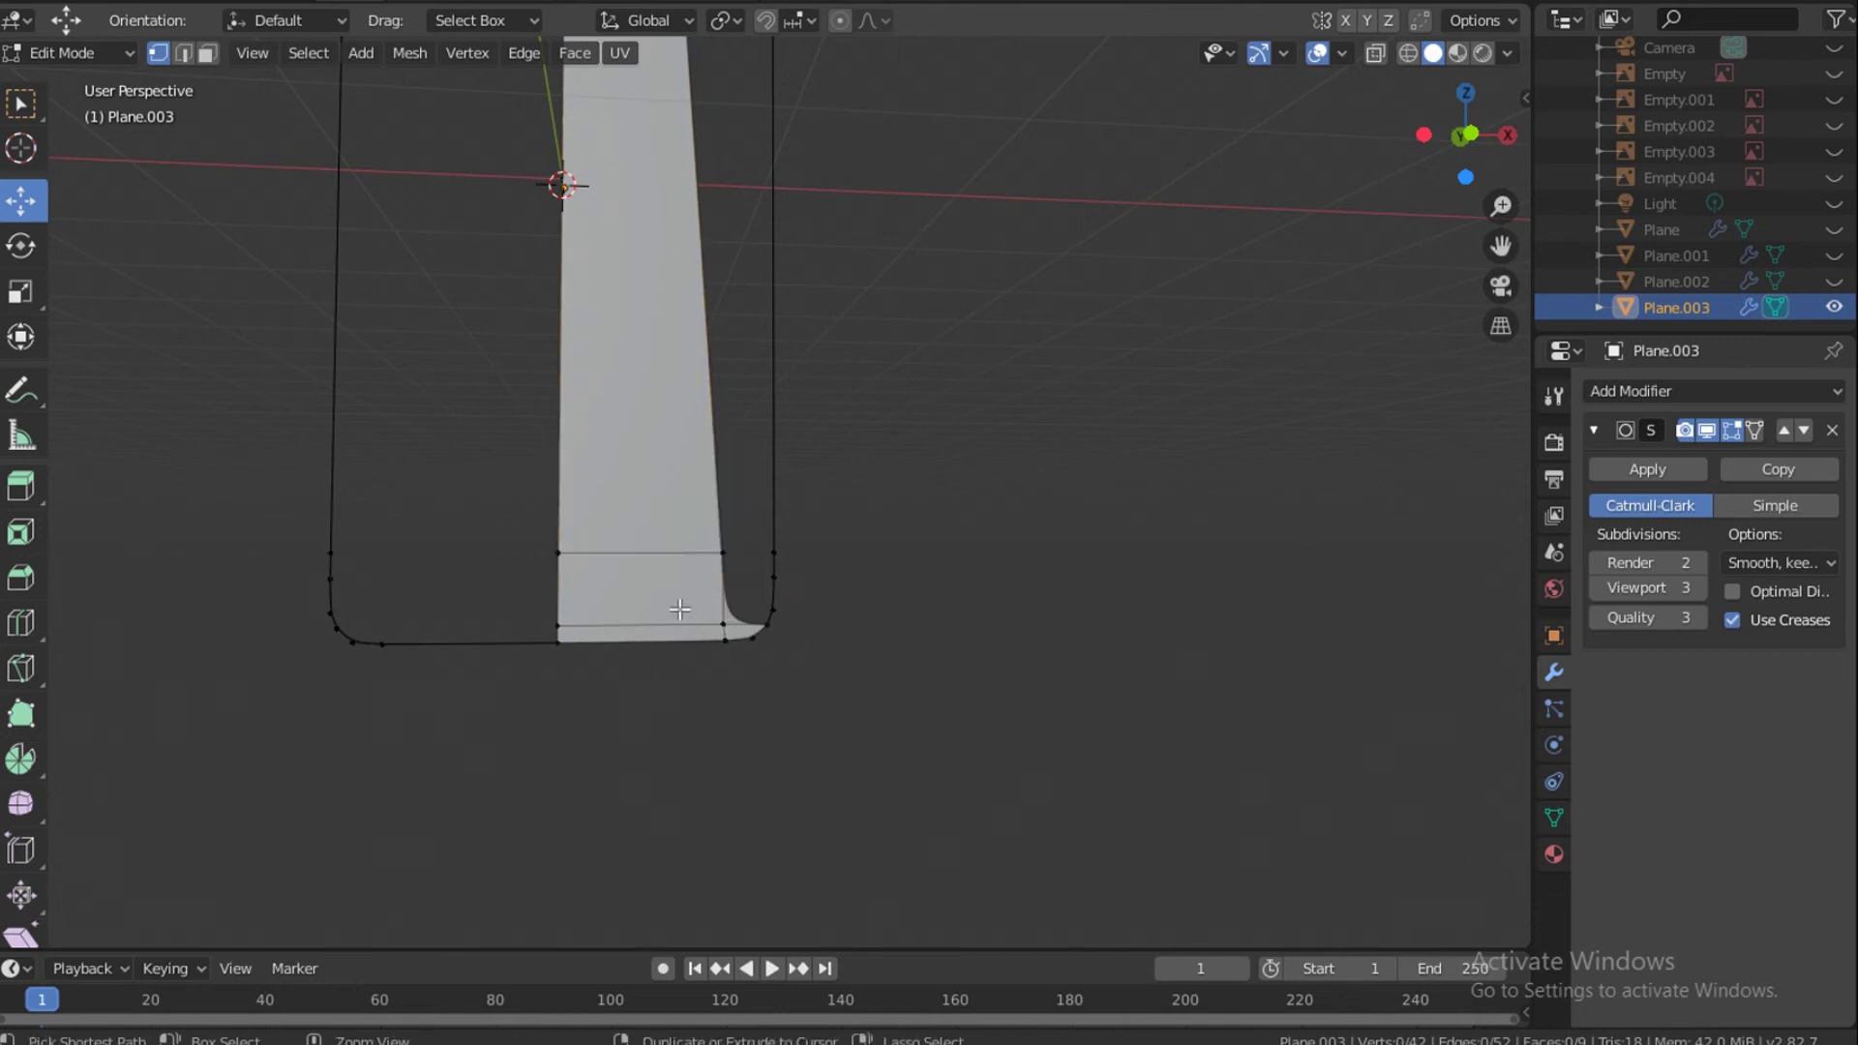
{"action": "left_click", "coordinate": [714, 575]}
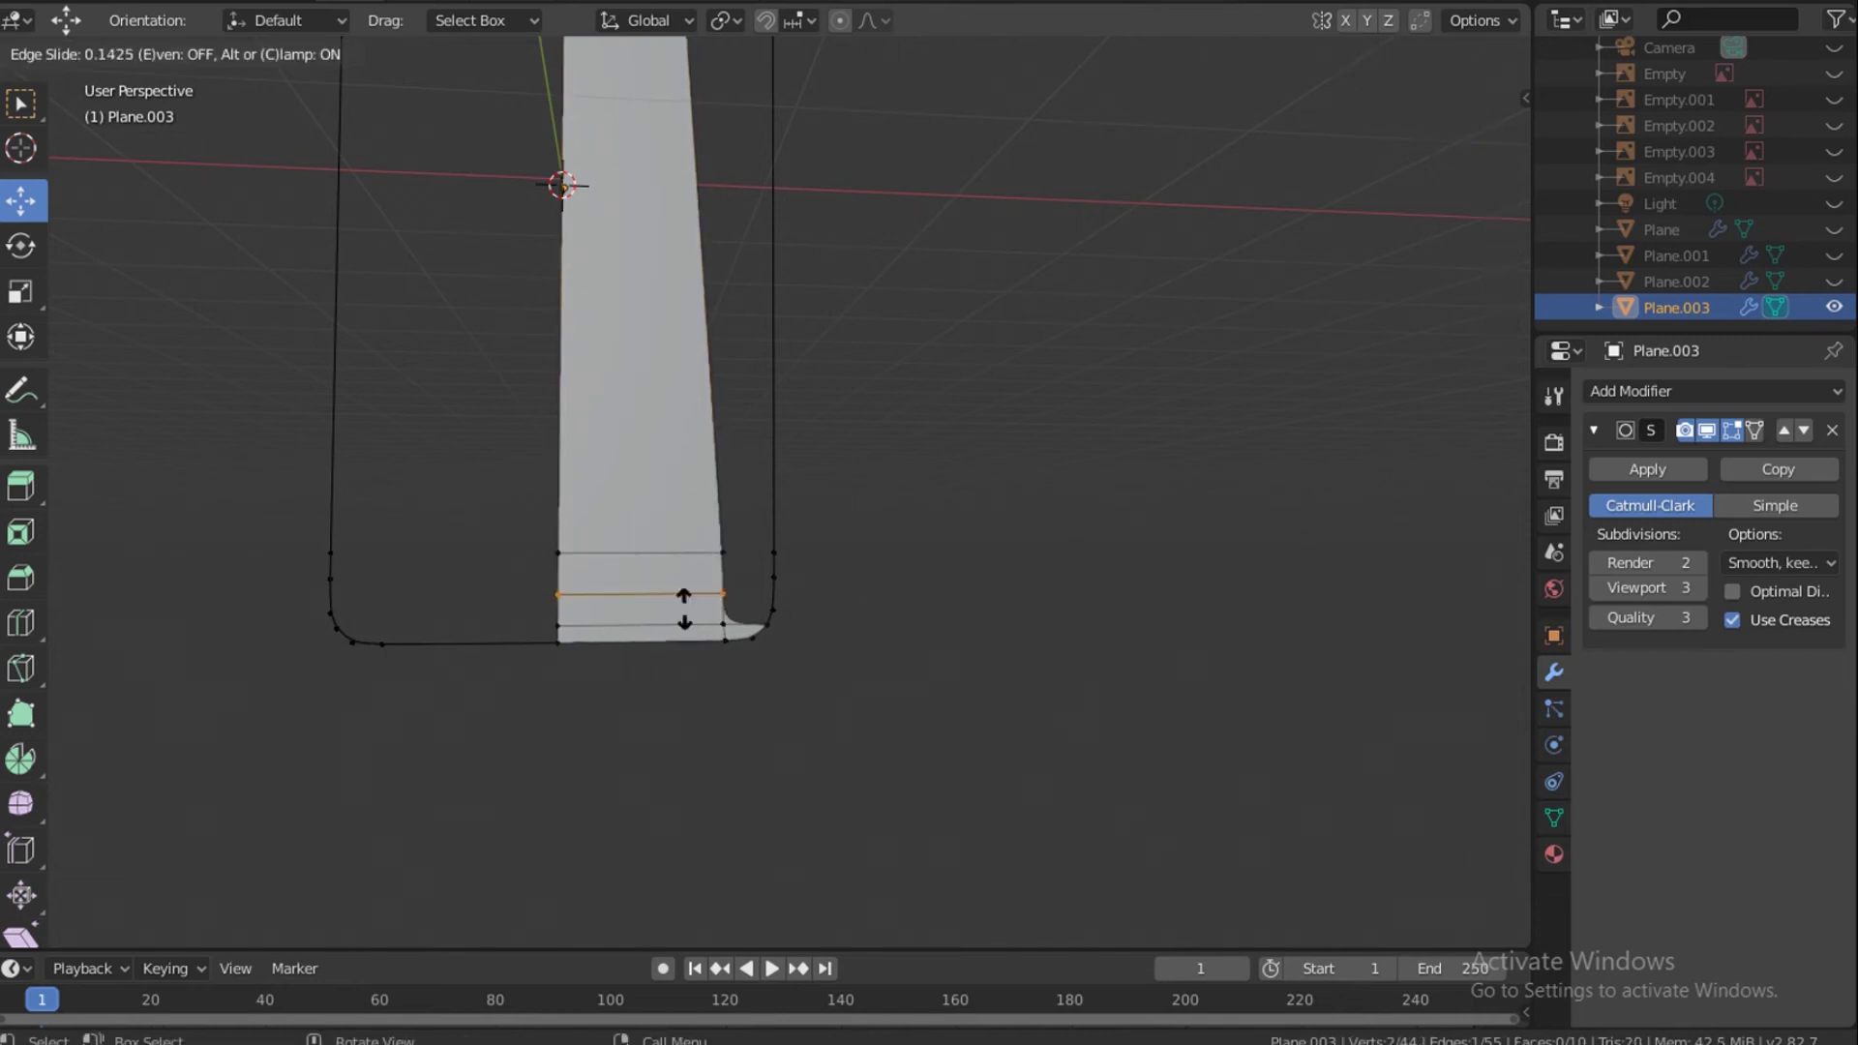
{"action": "right_click", "coordinate": [669, 585]}
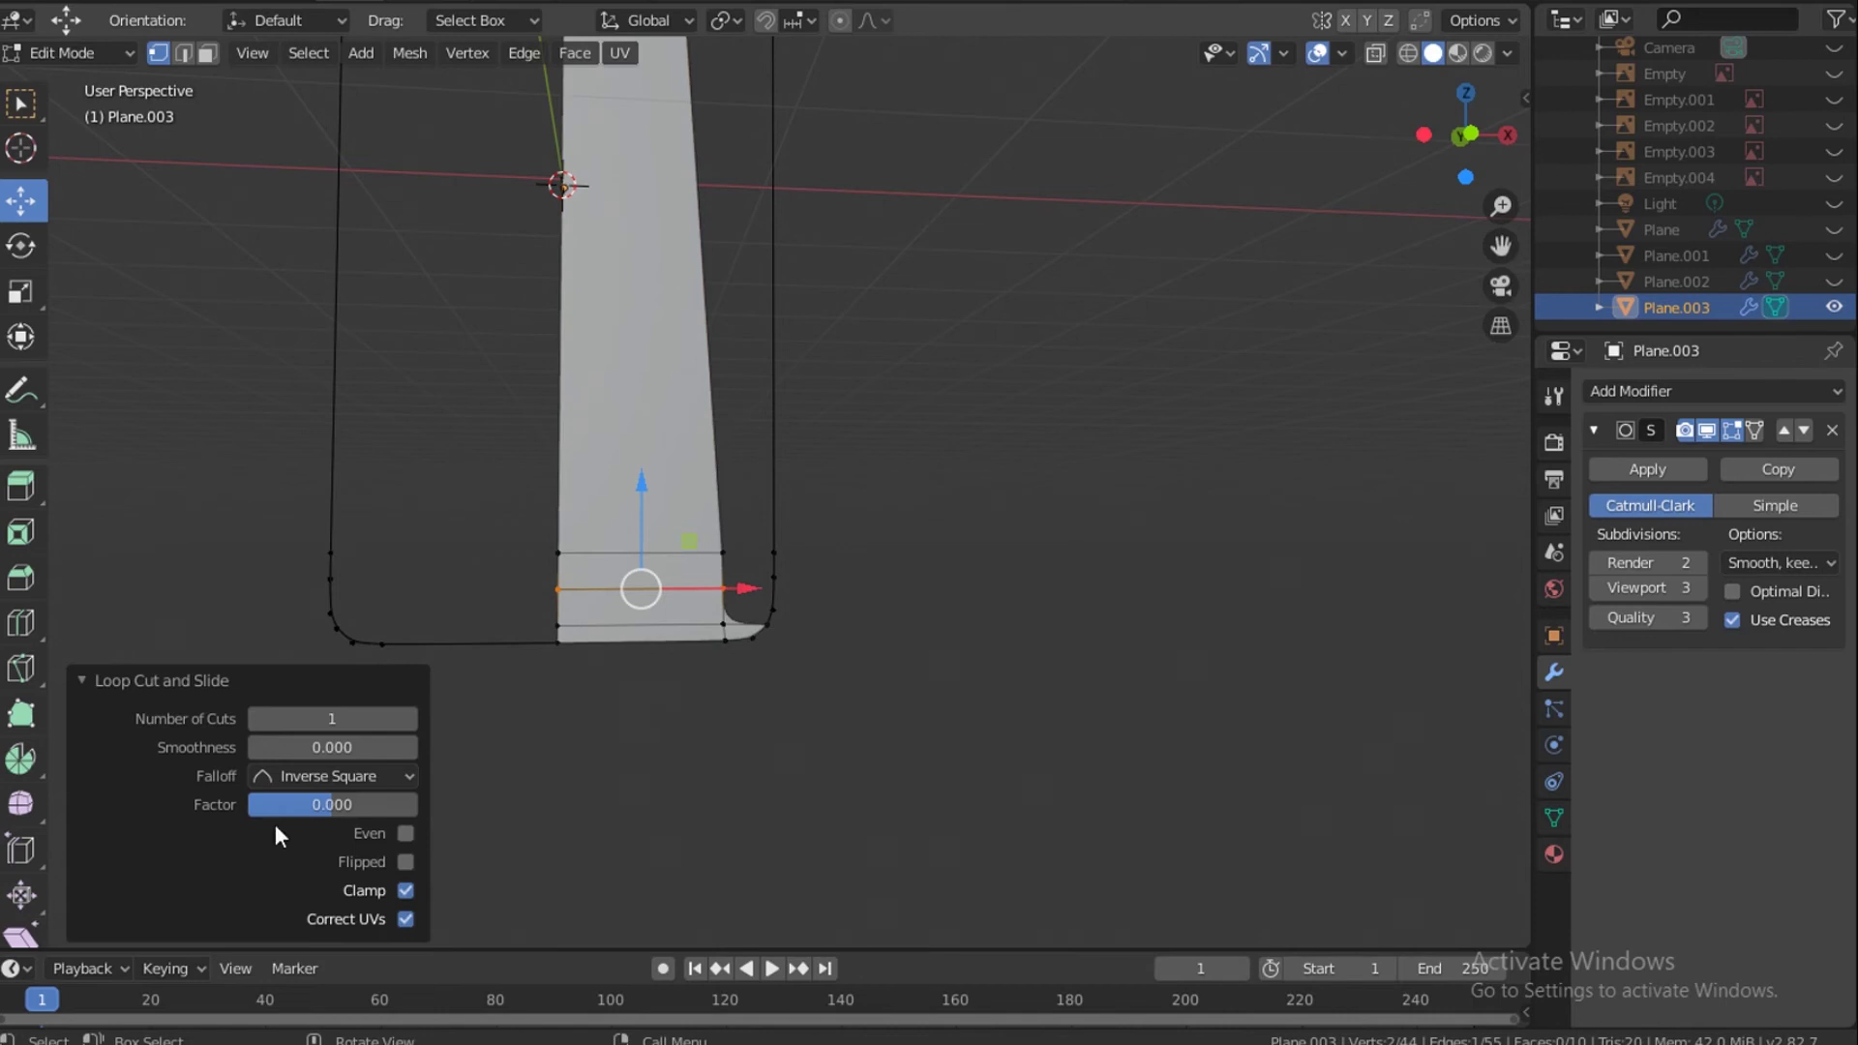
{"action": "left_click", "coordinate": [410, 721]}
{"action": "left_click", "coordinate": [842, 643]}
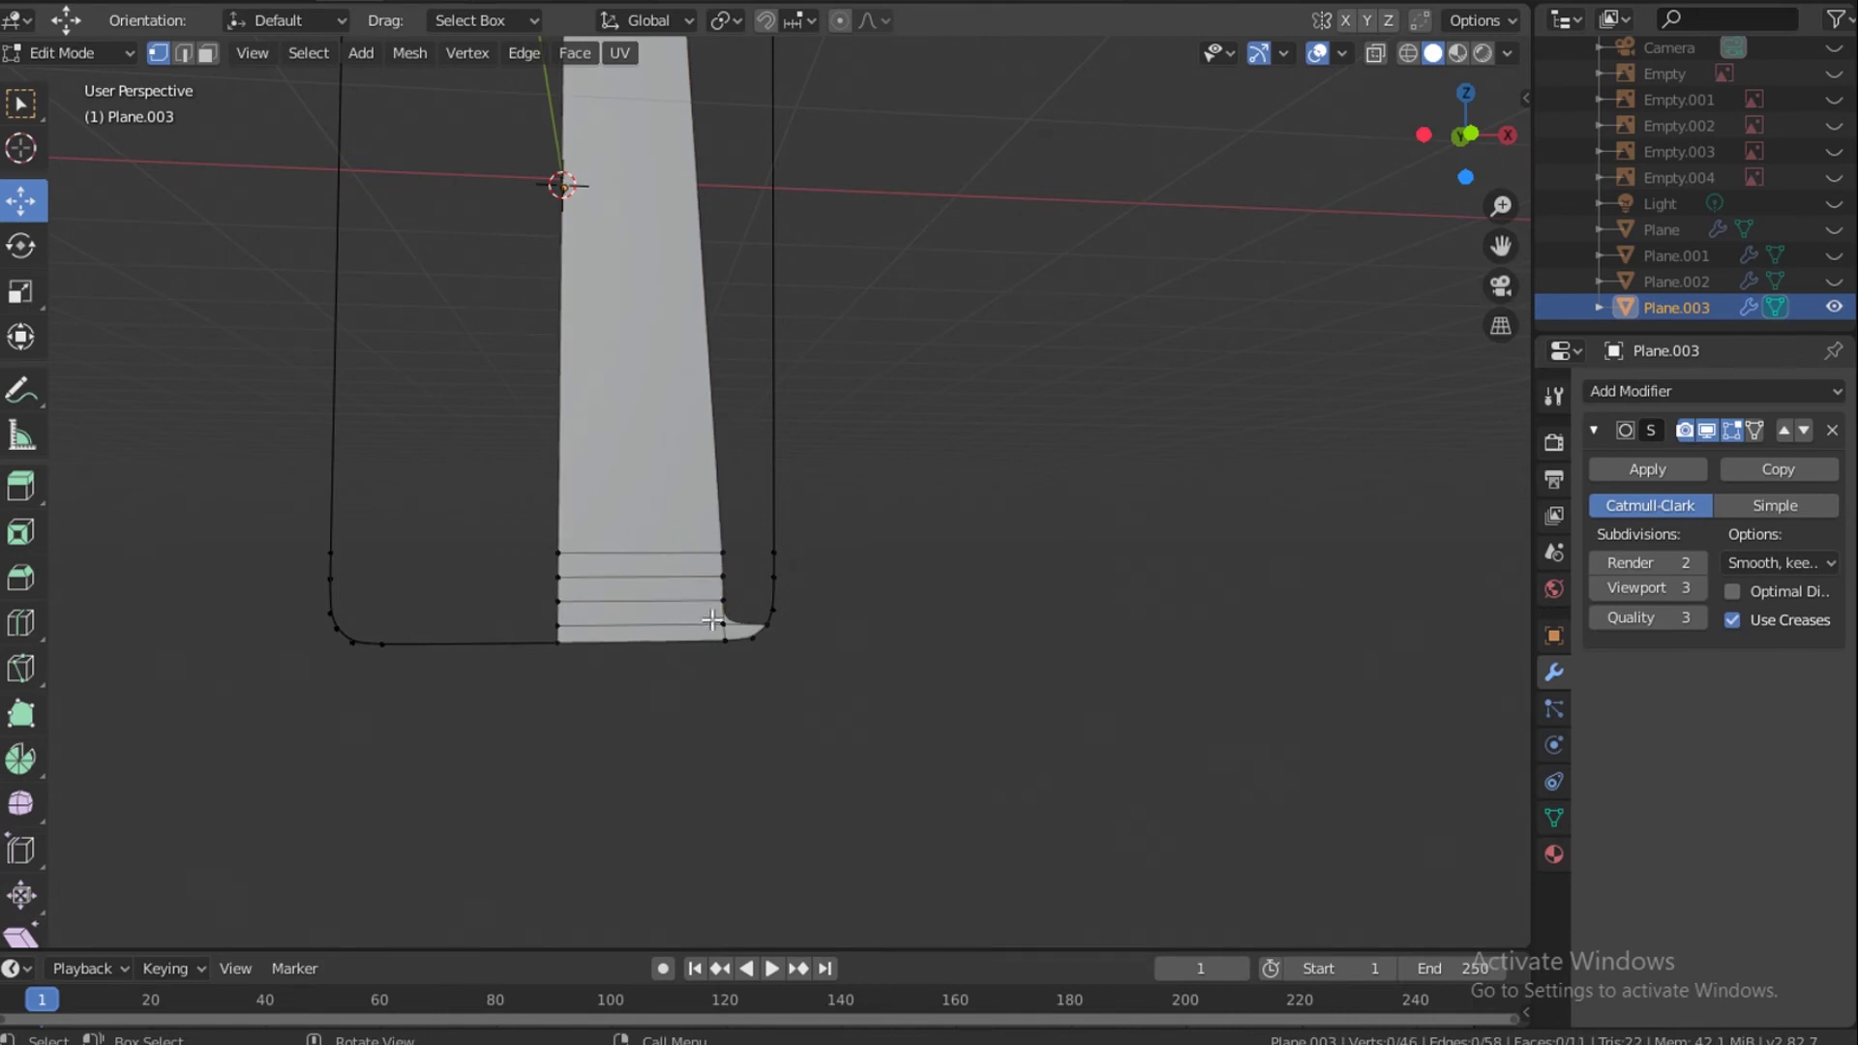
Fill the next face up in the lower-right corner, between the tall strip's edge and the corner's curve.
{"action": "scroll", "coordinate": [802, 613], "scroll_direction": "up", "scroll_amount": 4}
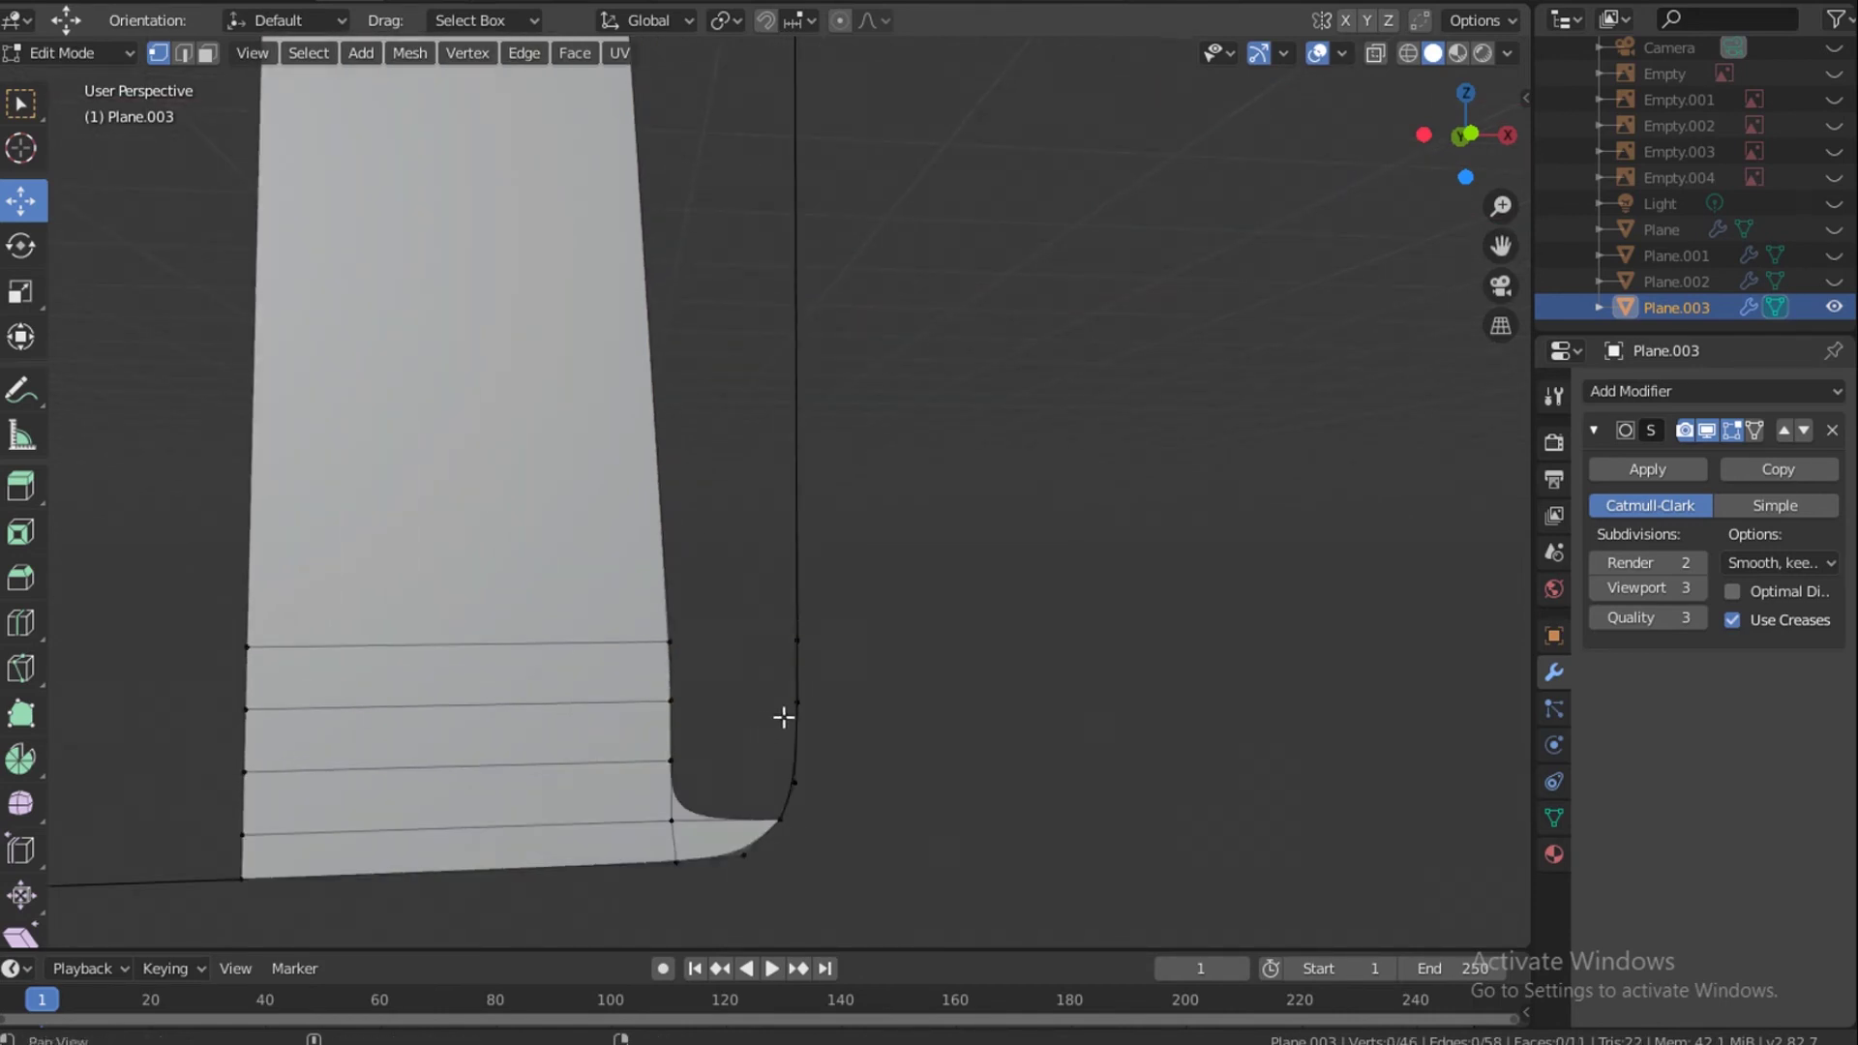
{"action": "middle_click_drag", "start_coordinate": [780, 717], "coordinate": [676, 535], "text": "shift"}
{"action": "left_click", "coordinate": [672, 645]}
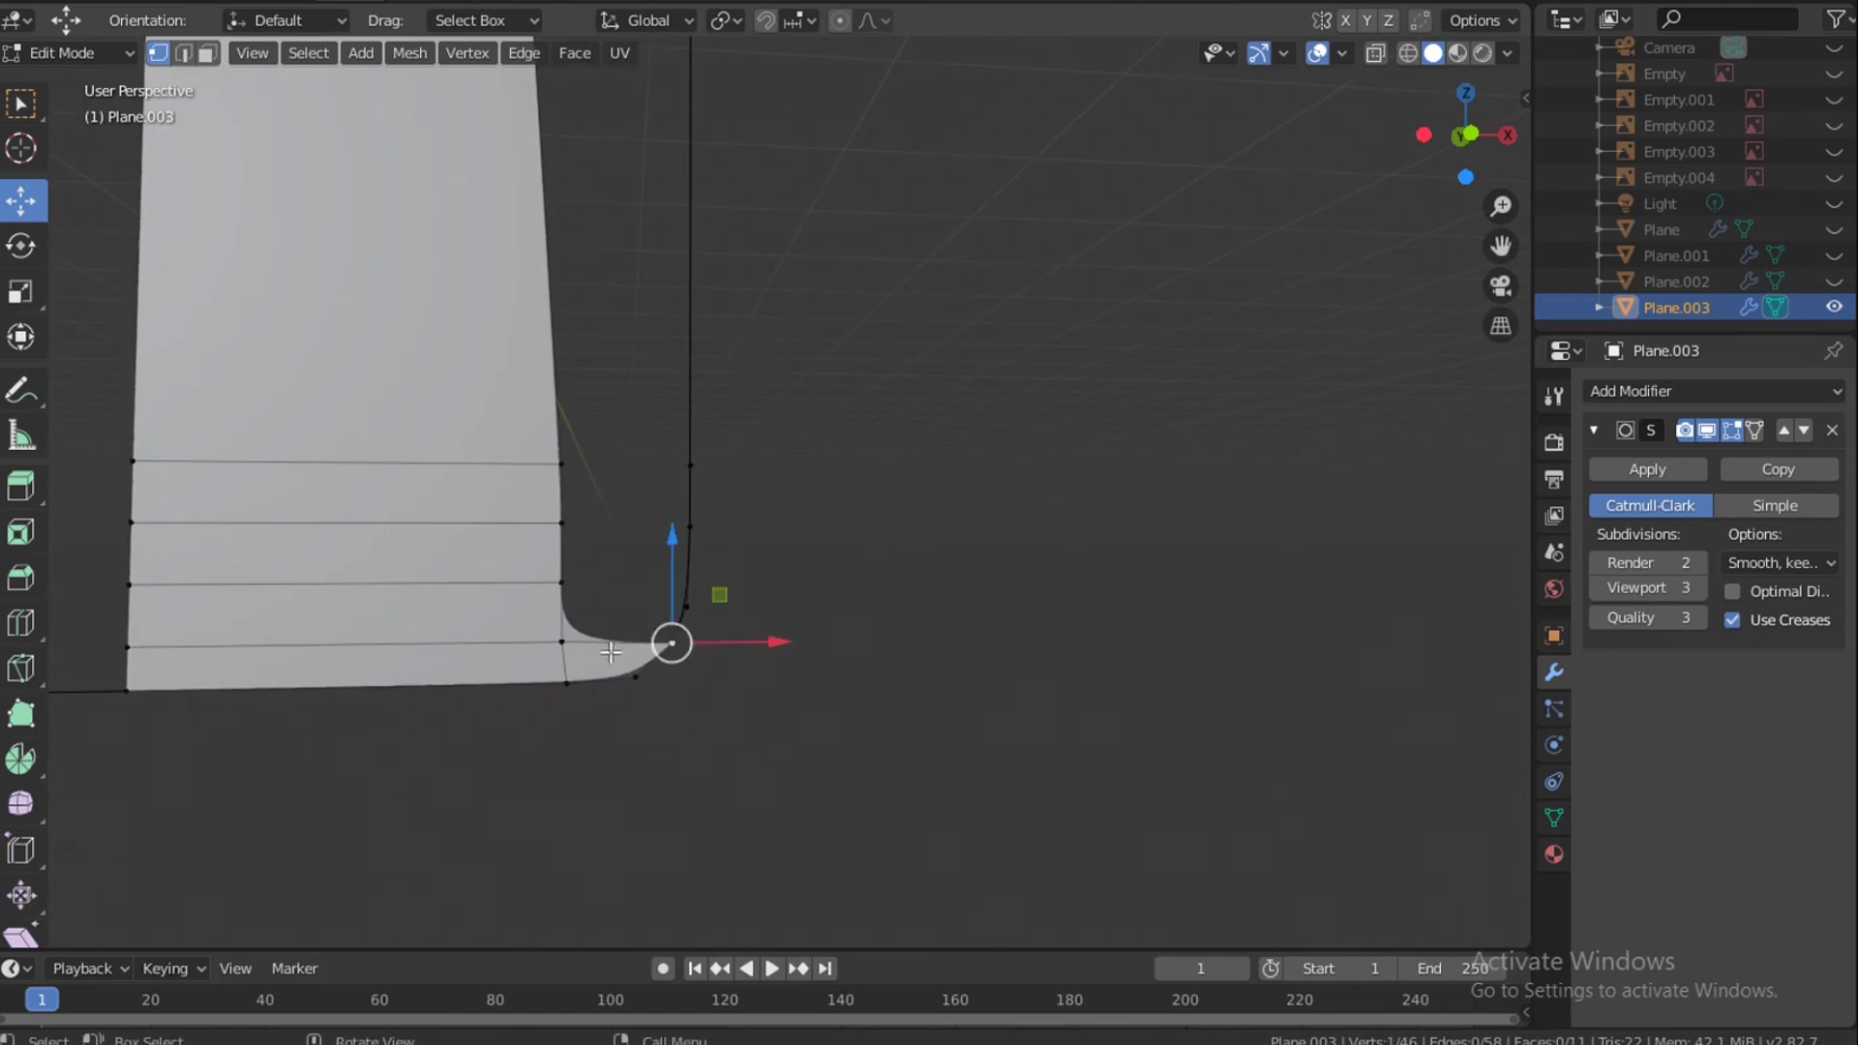
{"action": "left_click", "coordinate": [563, 640], "text": "shift"}
{"action": "left_click", "coordinate": [562, 583], "text": "shift"}
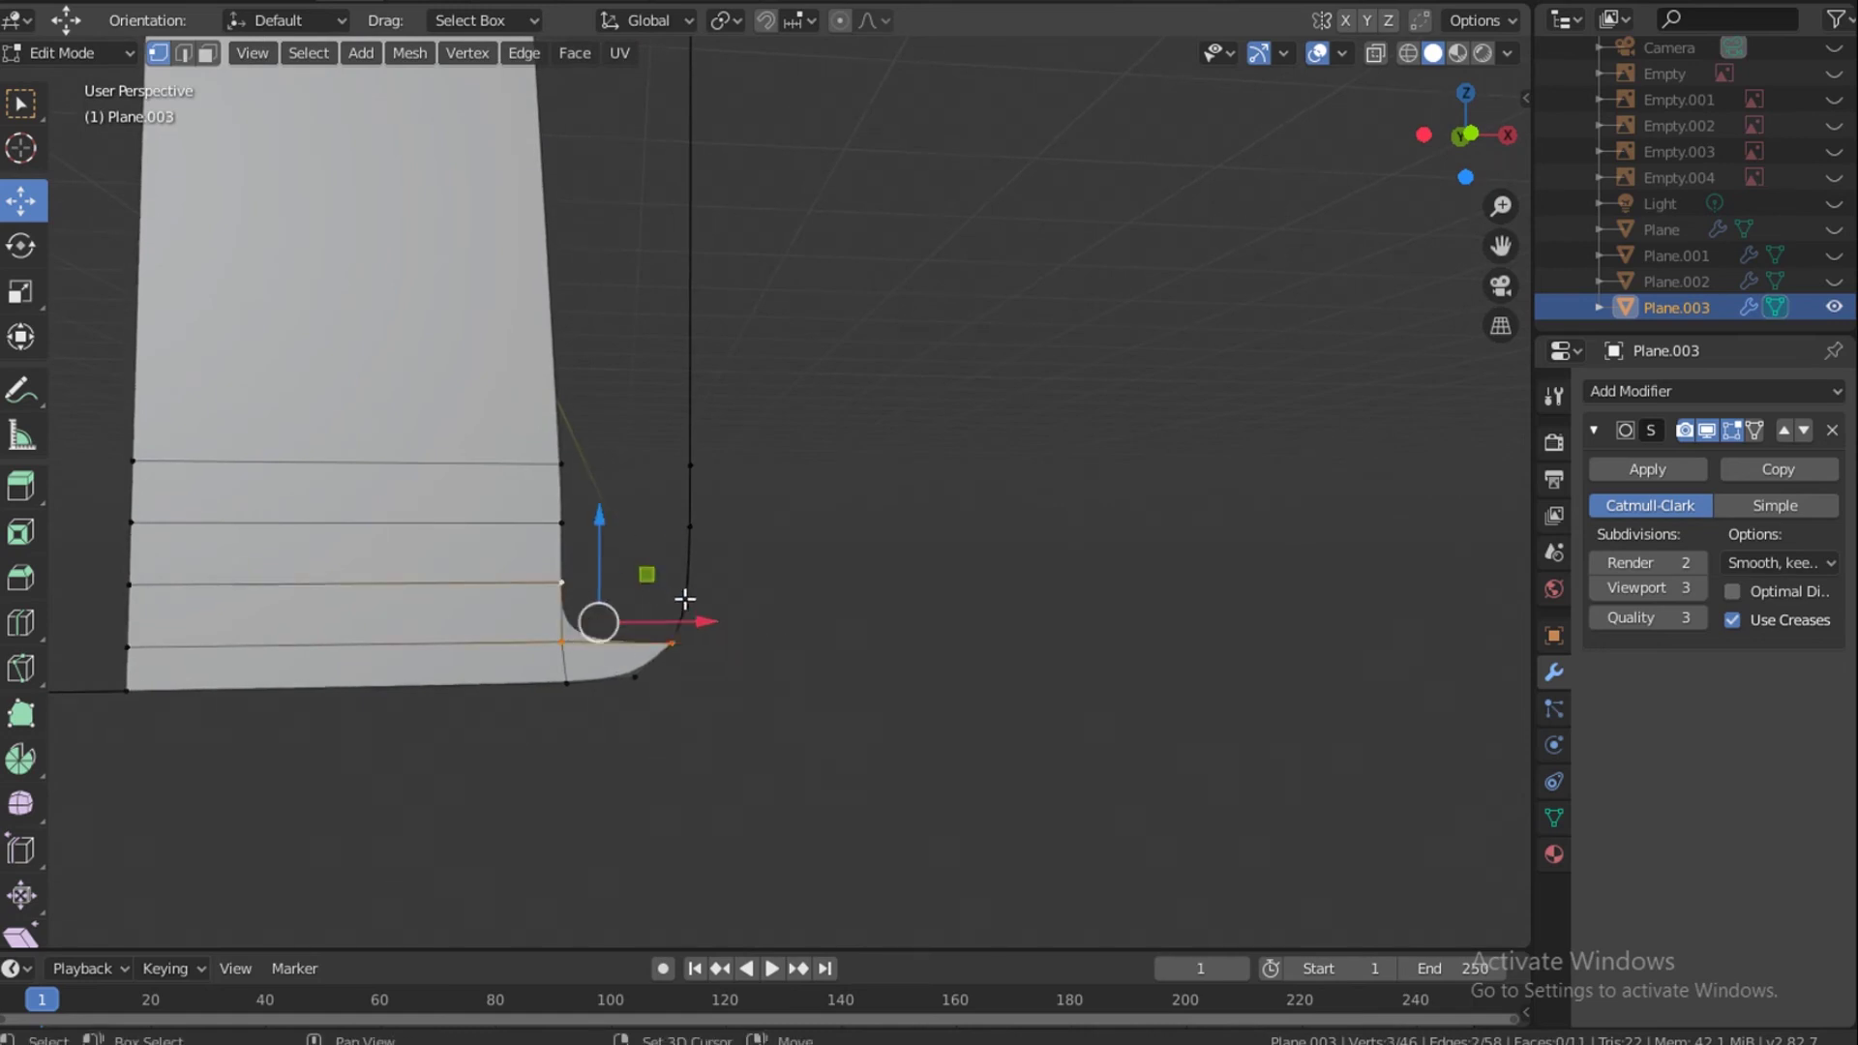
{"action": "left_click", "coordinate": [688, 612], "text": "shift"}
{"action": "key", "text": "f"}
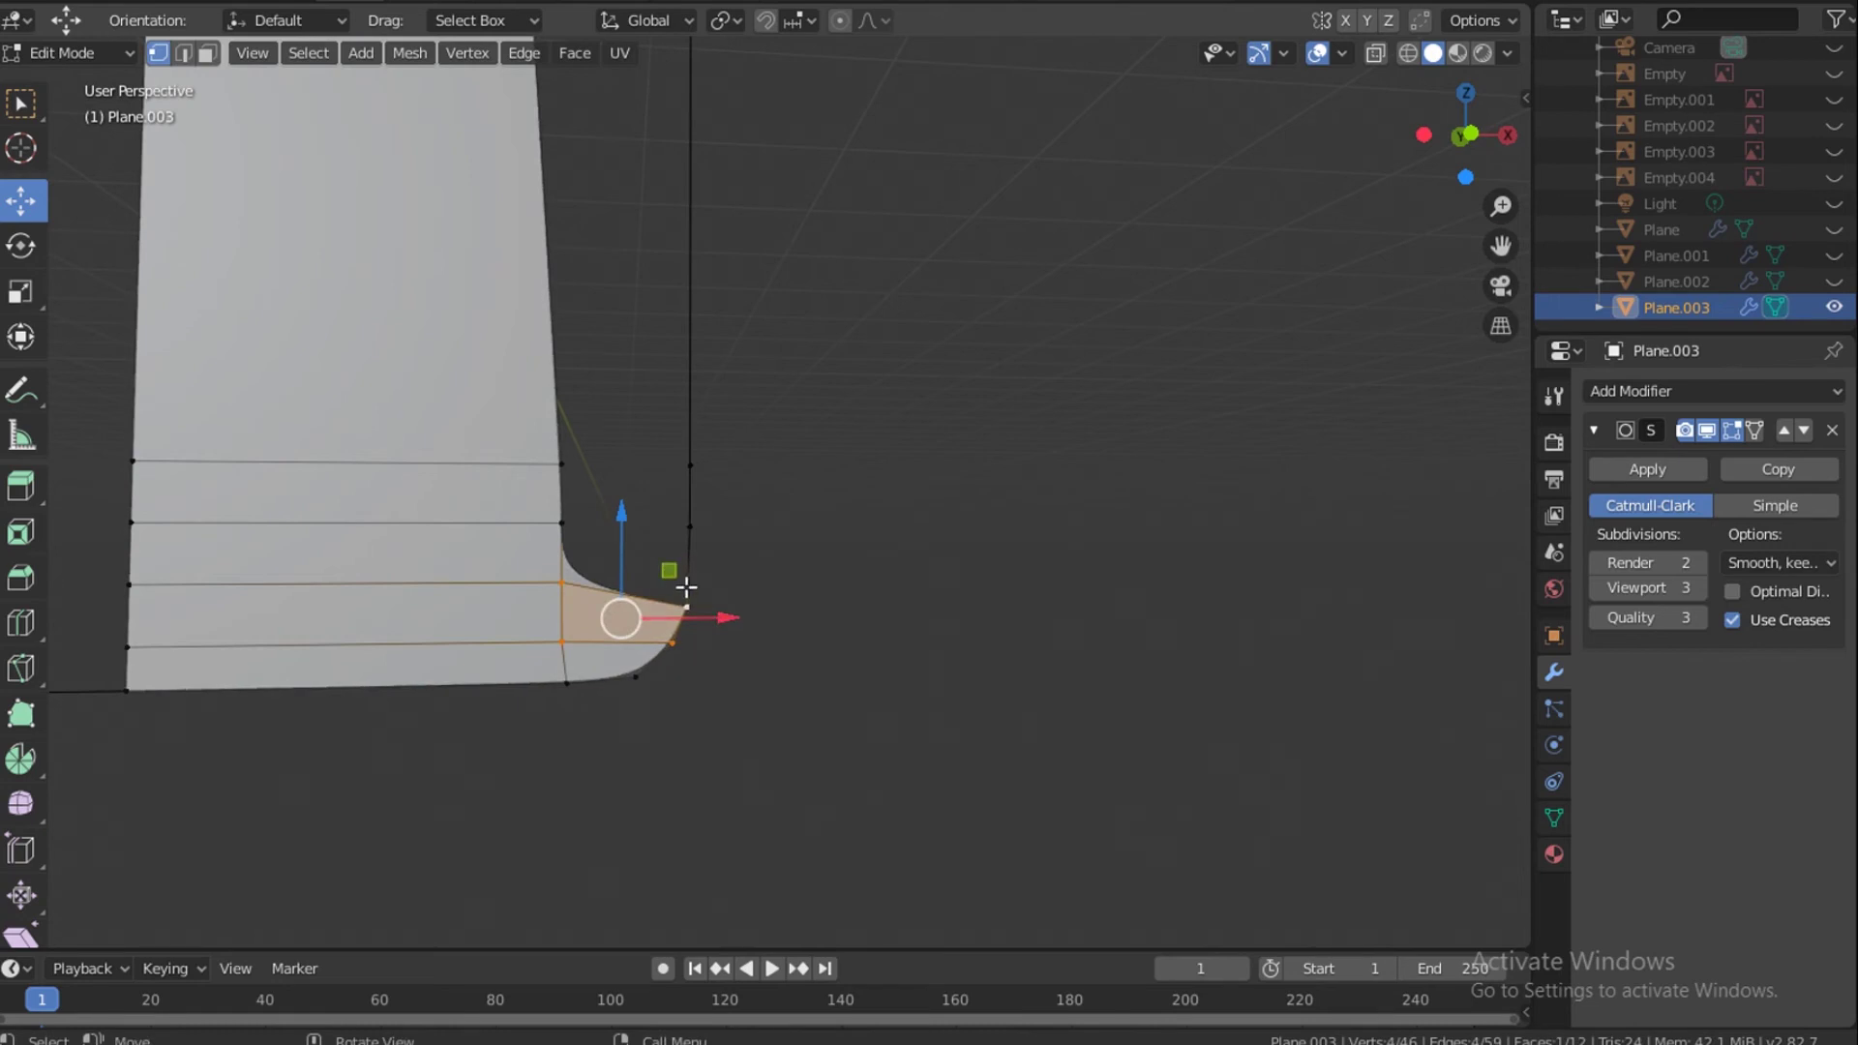
Fill the two remaining corner faces above it, joining the strip's loop-cut vertices to the outline's right side.
{"action": "left_click", "coordinate": [688, 610]}
{"action": "left_click", "coordinate": [561, 583], "text": "shift"}
{"action": "left_click", "coordinate": [561, 522], "text": "shift"}
{"action": "left_click", "coordinate": [693, 526], "text": "shift"}
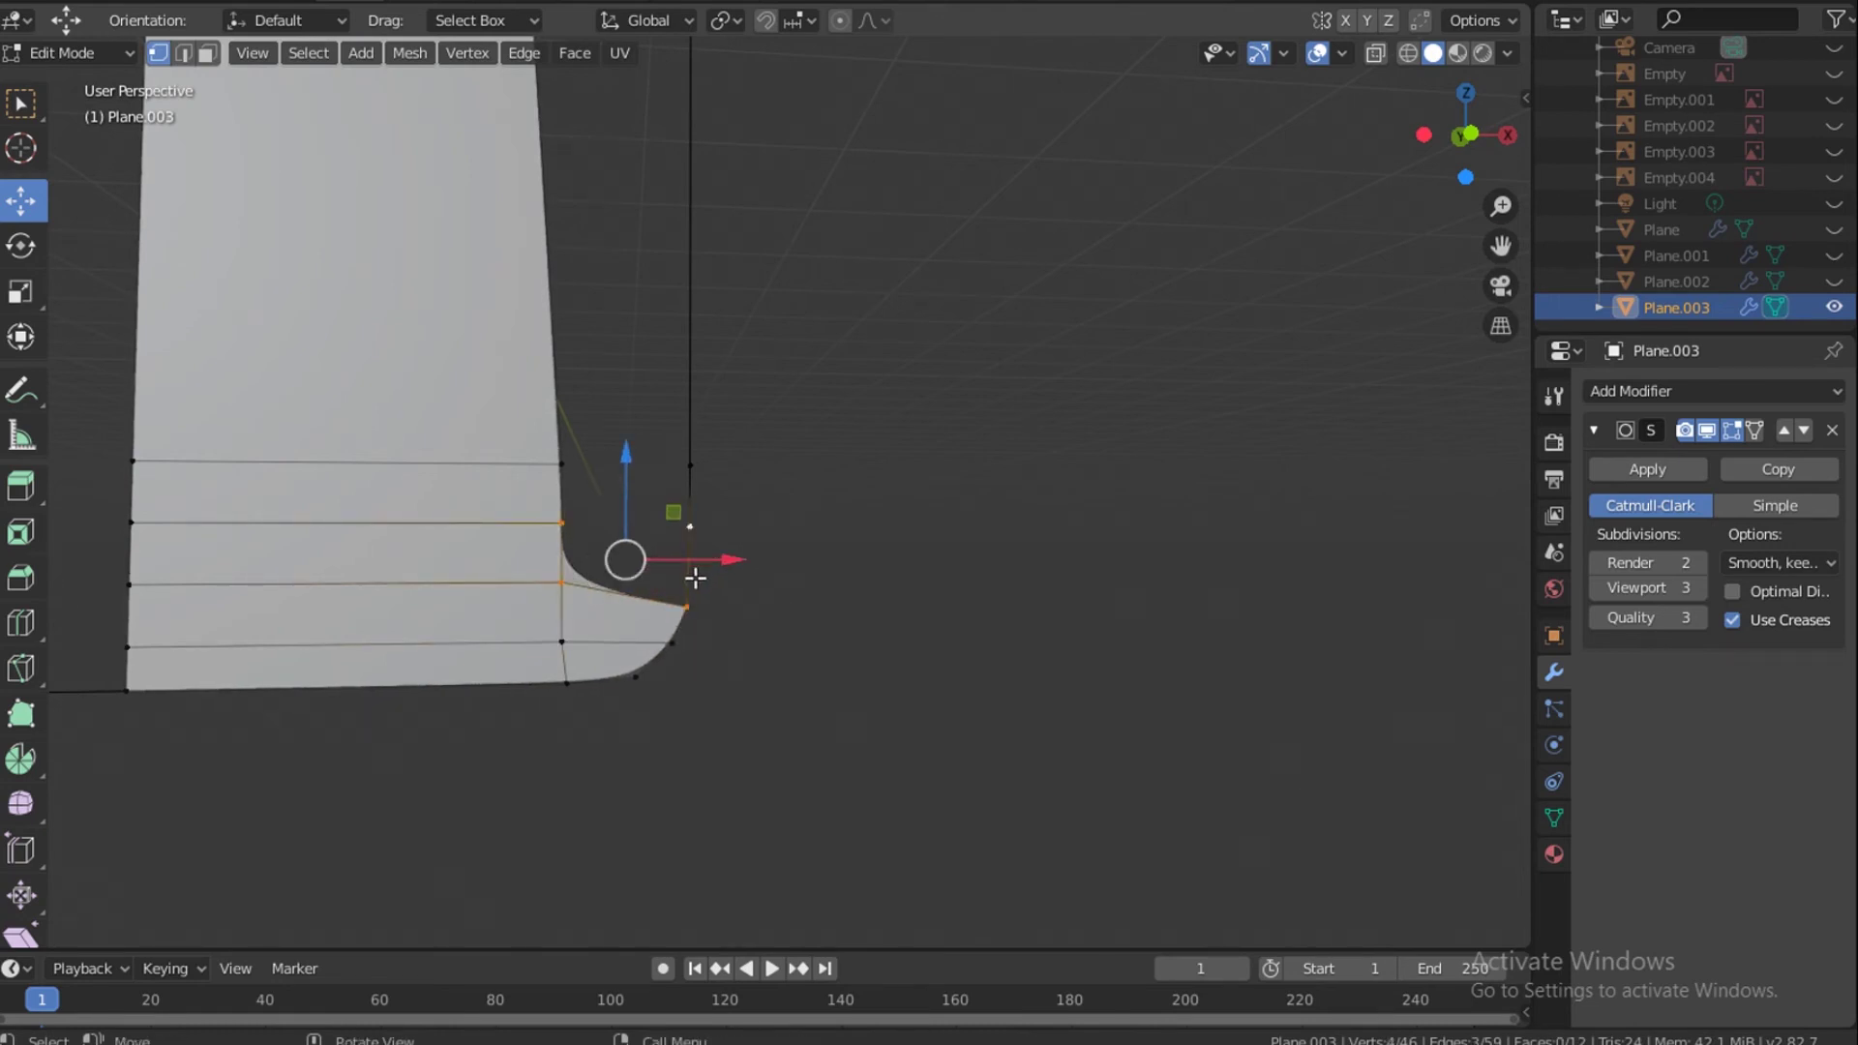
{"action": "key", "text": "f"}
{"action": "left_click", "coordinate": [692, 525]}
{"action": "left_click", "coordinate": [562, 522], "text": "shift"}
{"action": "left_click", "coordinate": [561, 462], "text": "shift"}
{"action": "left_click", "coordinate": [693, 468], "text": "shift"}
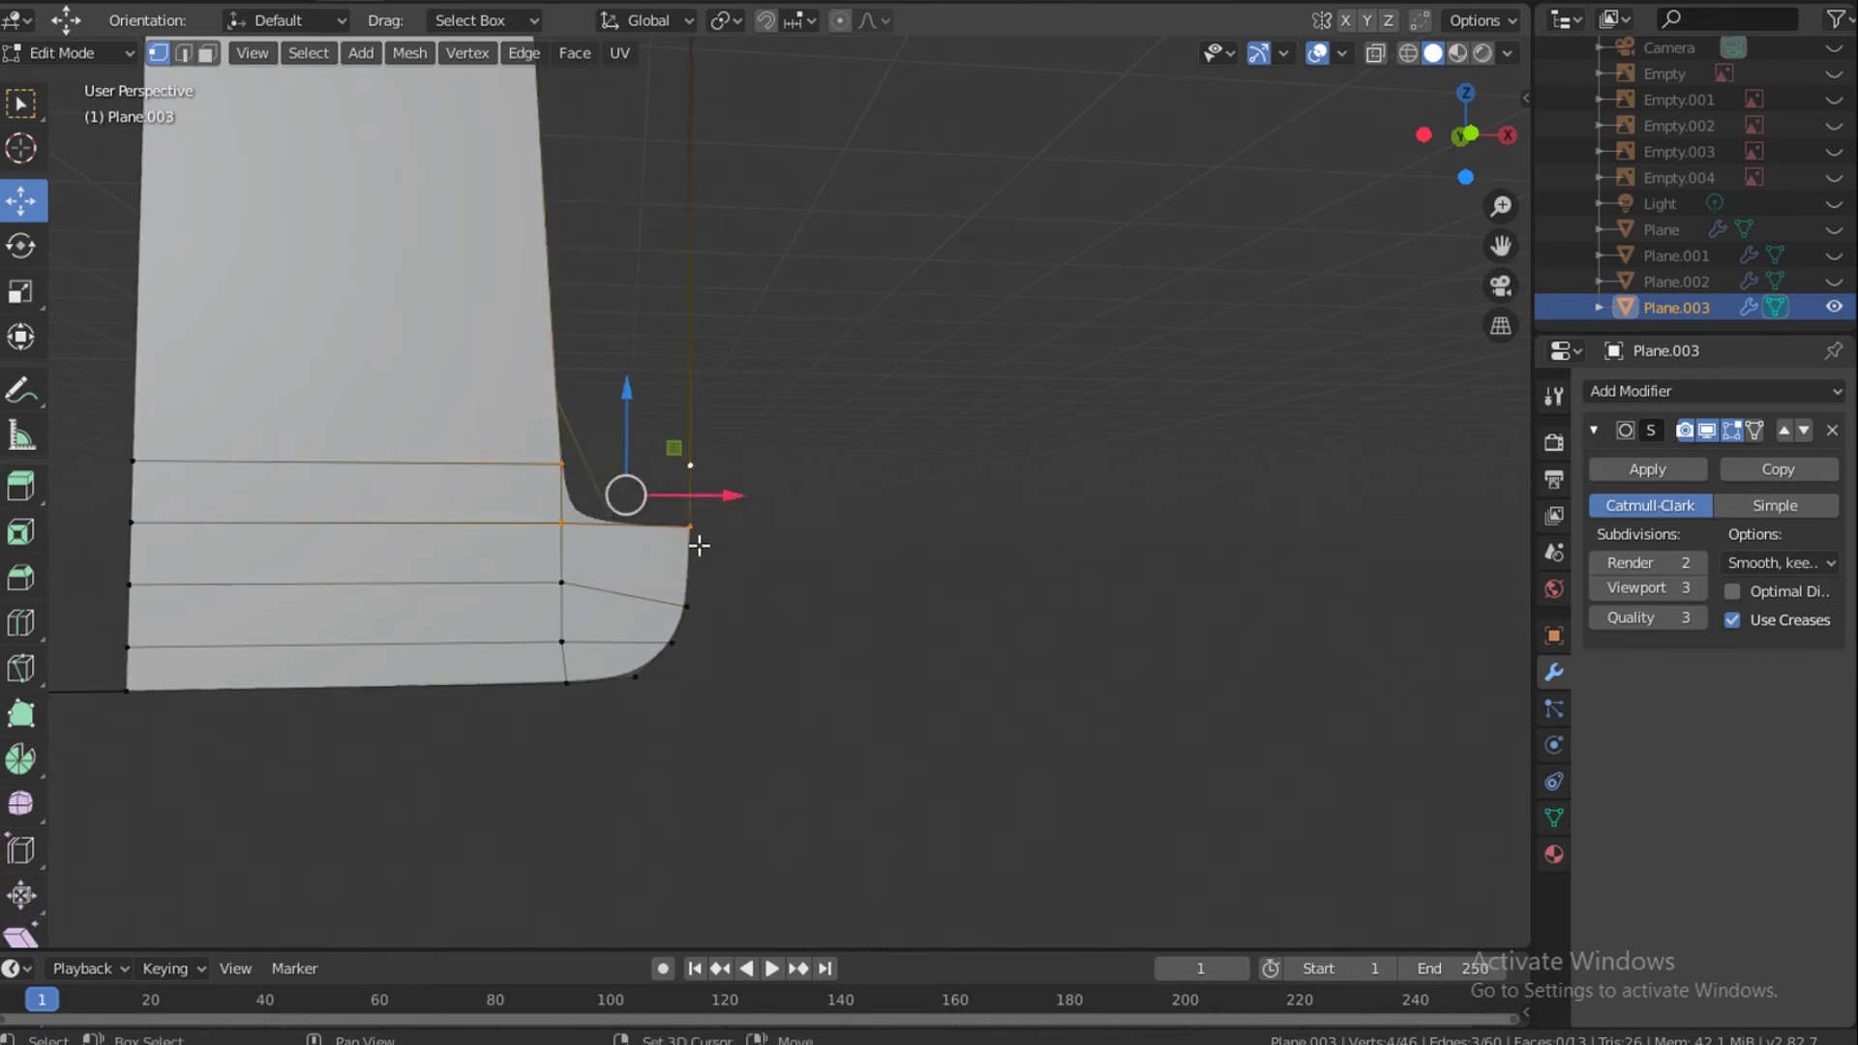
{"action": "key", "text": "f"}
Fill the long open gap between the tall strip and the outline's right side, then clear the selection.
{"action": "scroll", "coordinate": [701, 456], "scroll_direction": "down", "scroll_amount": 4}
{"action": "middle_click_drag", "start_coordinate": [765, 322], "coordinate": [783, 602], "text": "shift"}
{"action": "scroll", "coordinate": [782, 601], "scroll_direction": "down", "scroll_amount": 3}
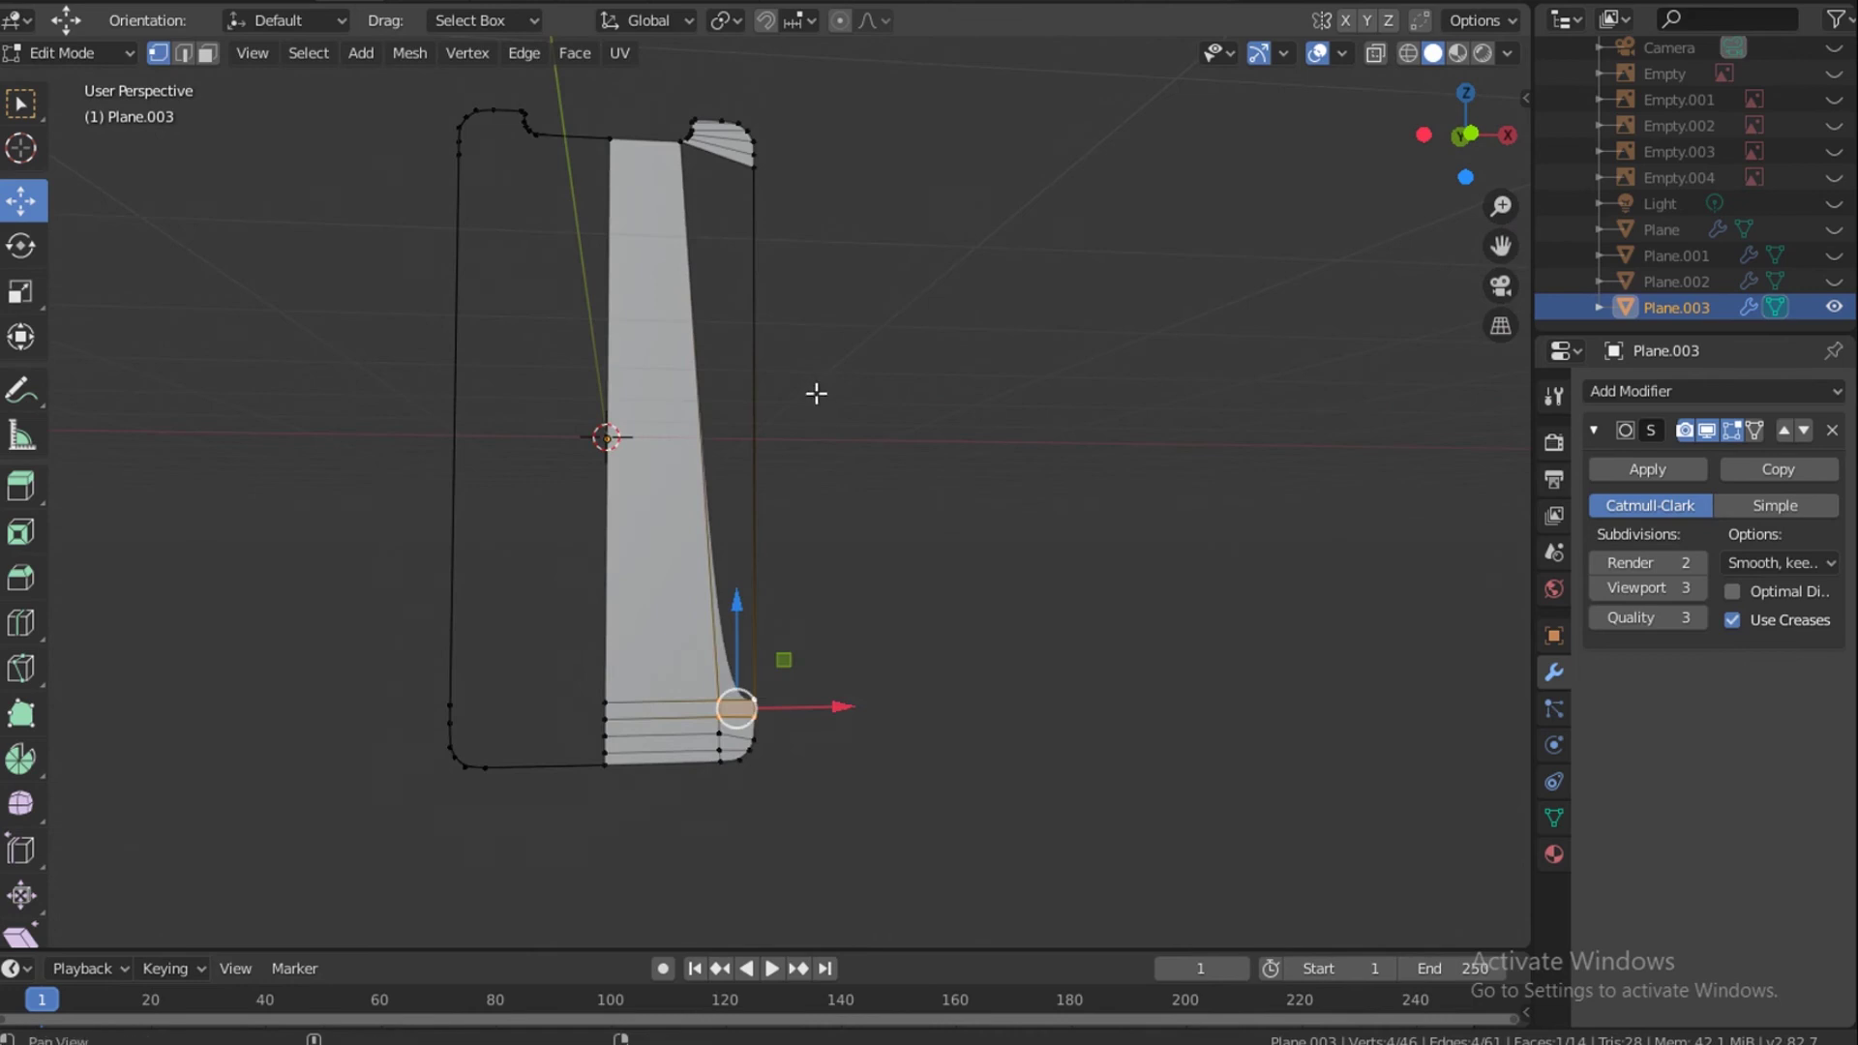
{"action": "left_click", "coordinate": [786, 287], "text": "alt"}
{"action": "key", "text": "f"}
{"action": "left_click", "coordinate": [888, 334]}
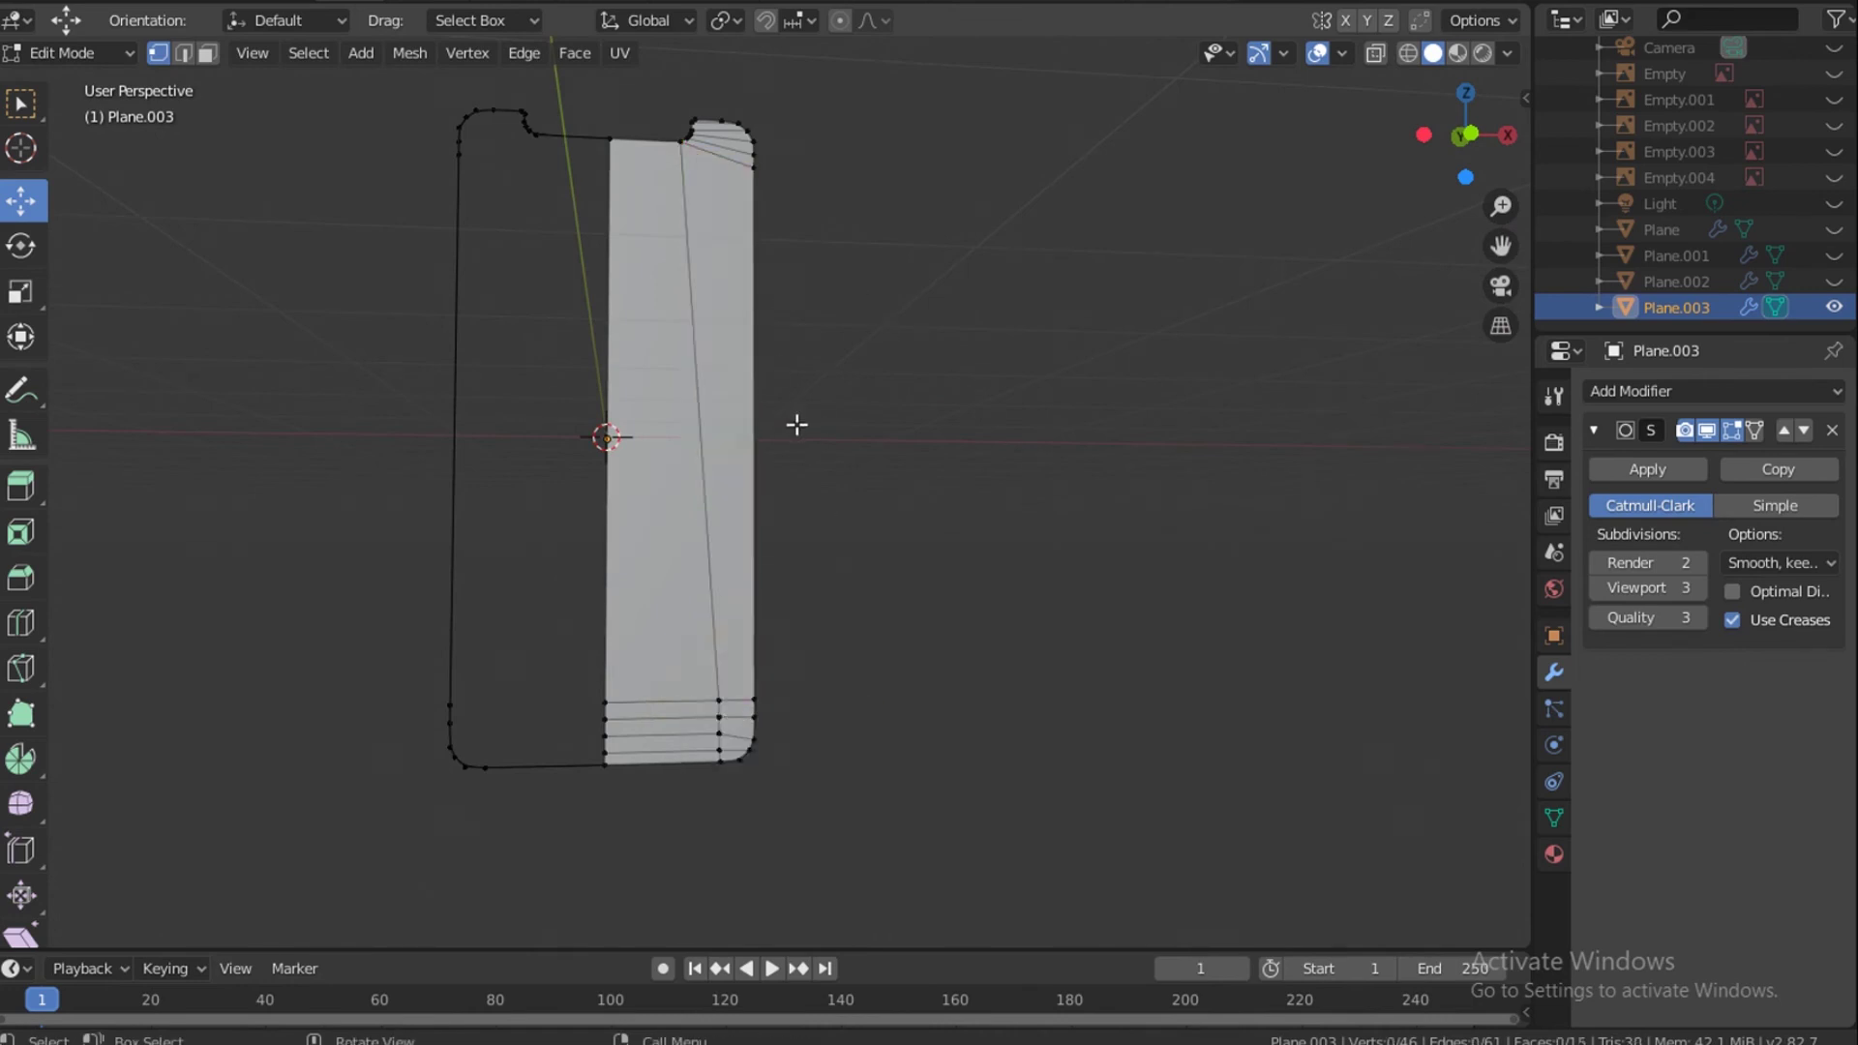
Select all vertices of the outline's unfilled left half and delete them.
{"action": "left_click_drag", "start_coordinate": [384, 95], "coordinate": [553, 851]}
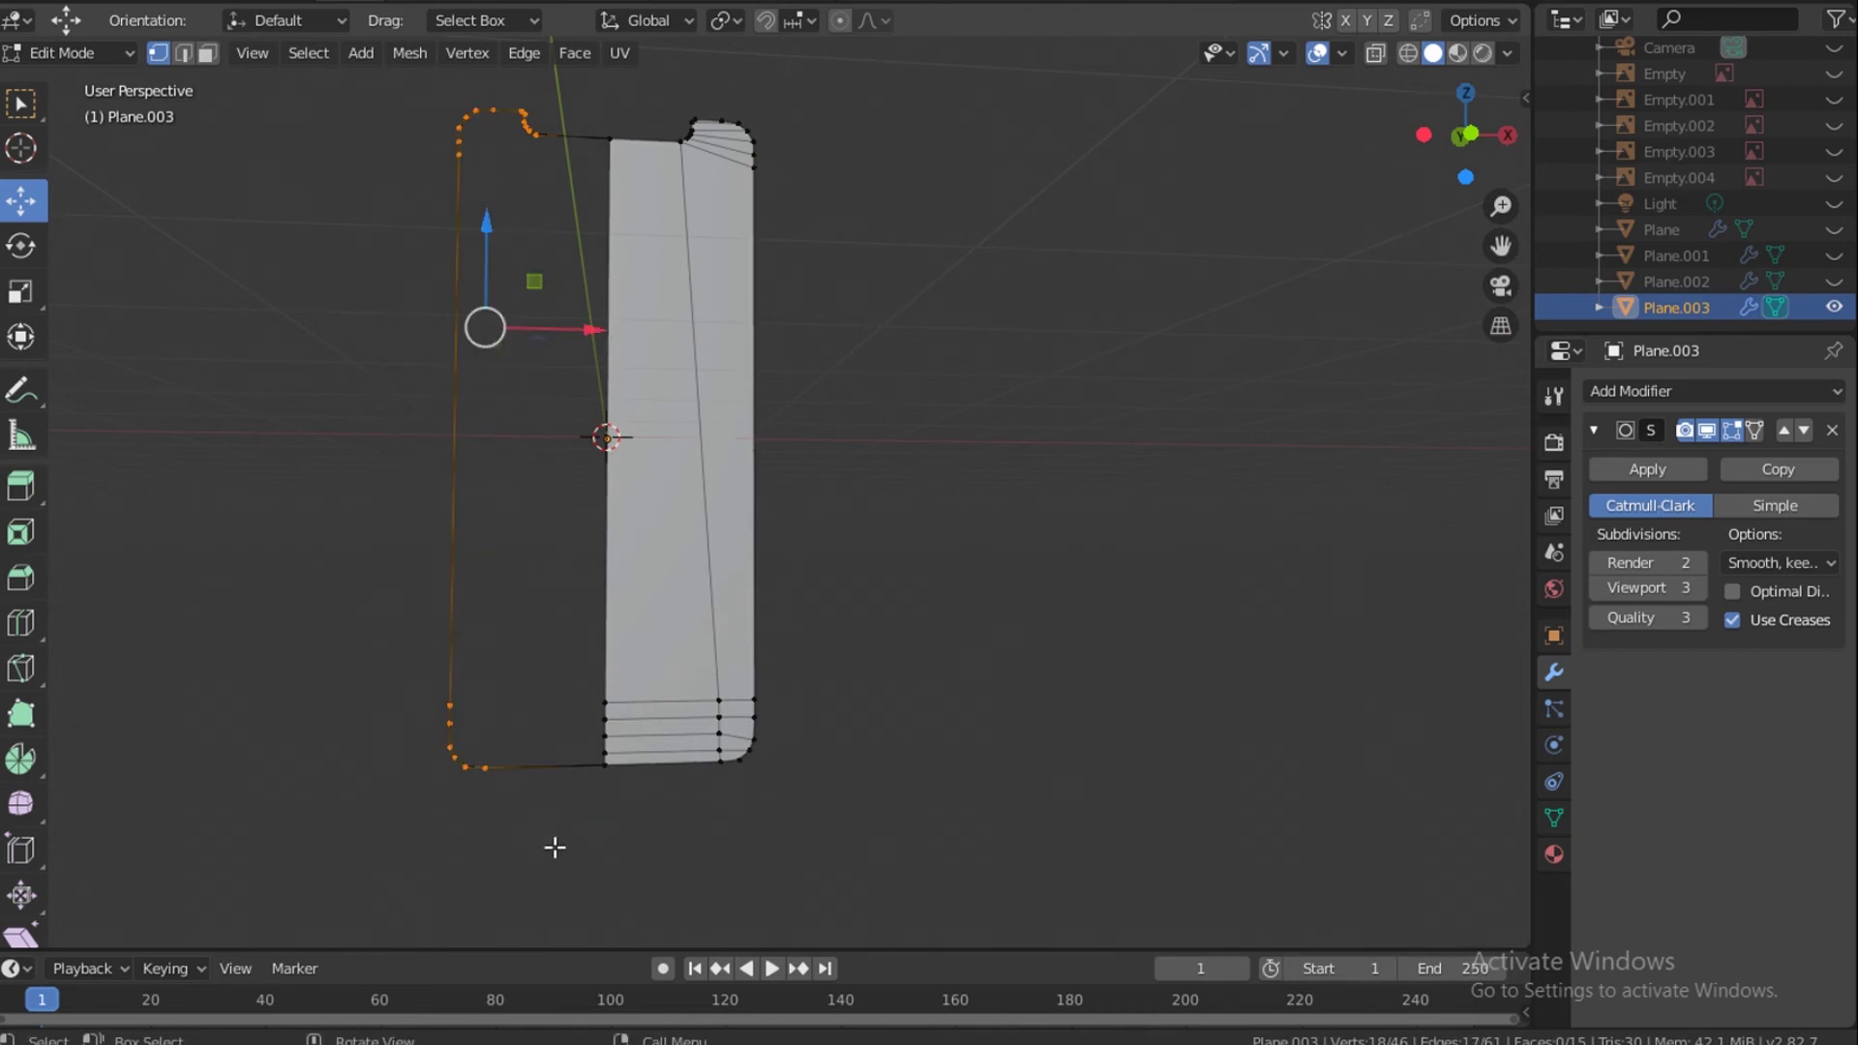
{"action": "key", "text": "x"}
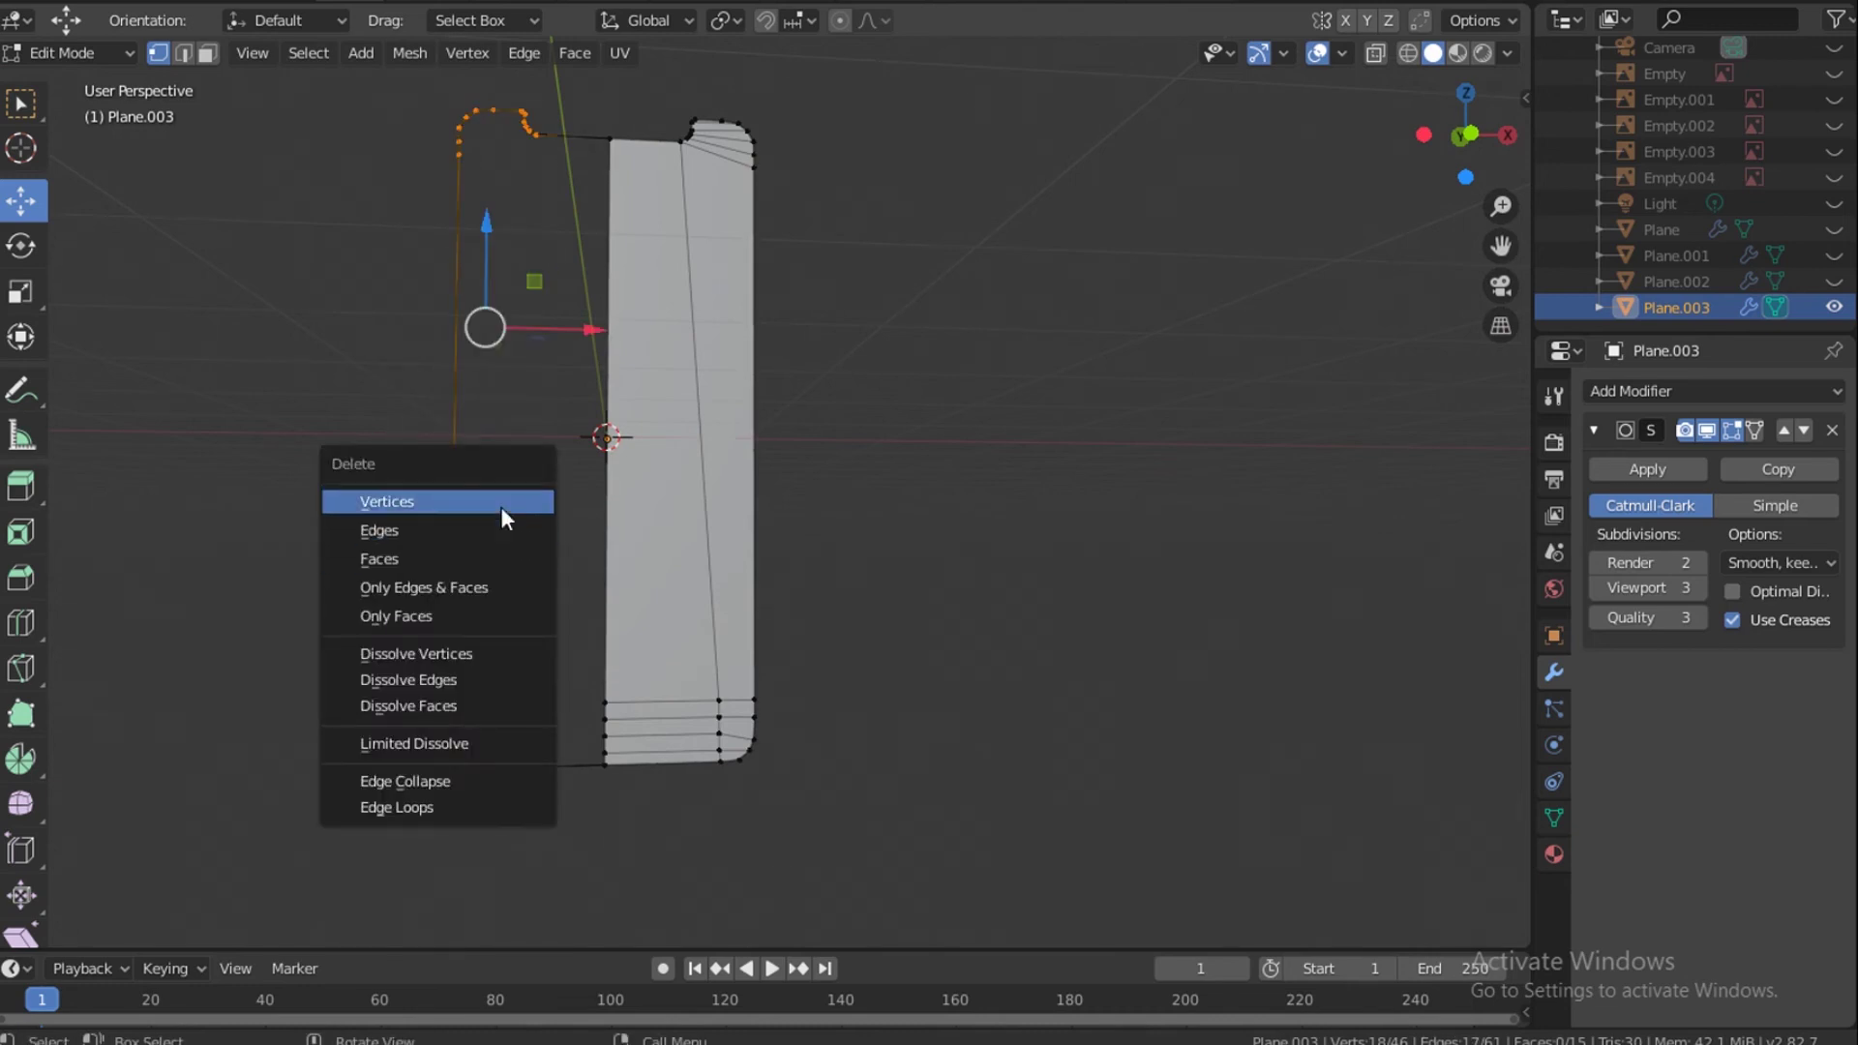
{"action": "left_click", "coordinate": [501, 499]}
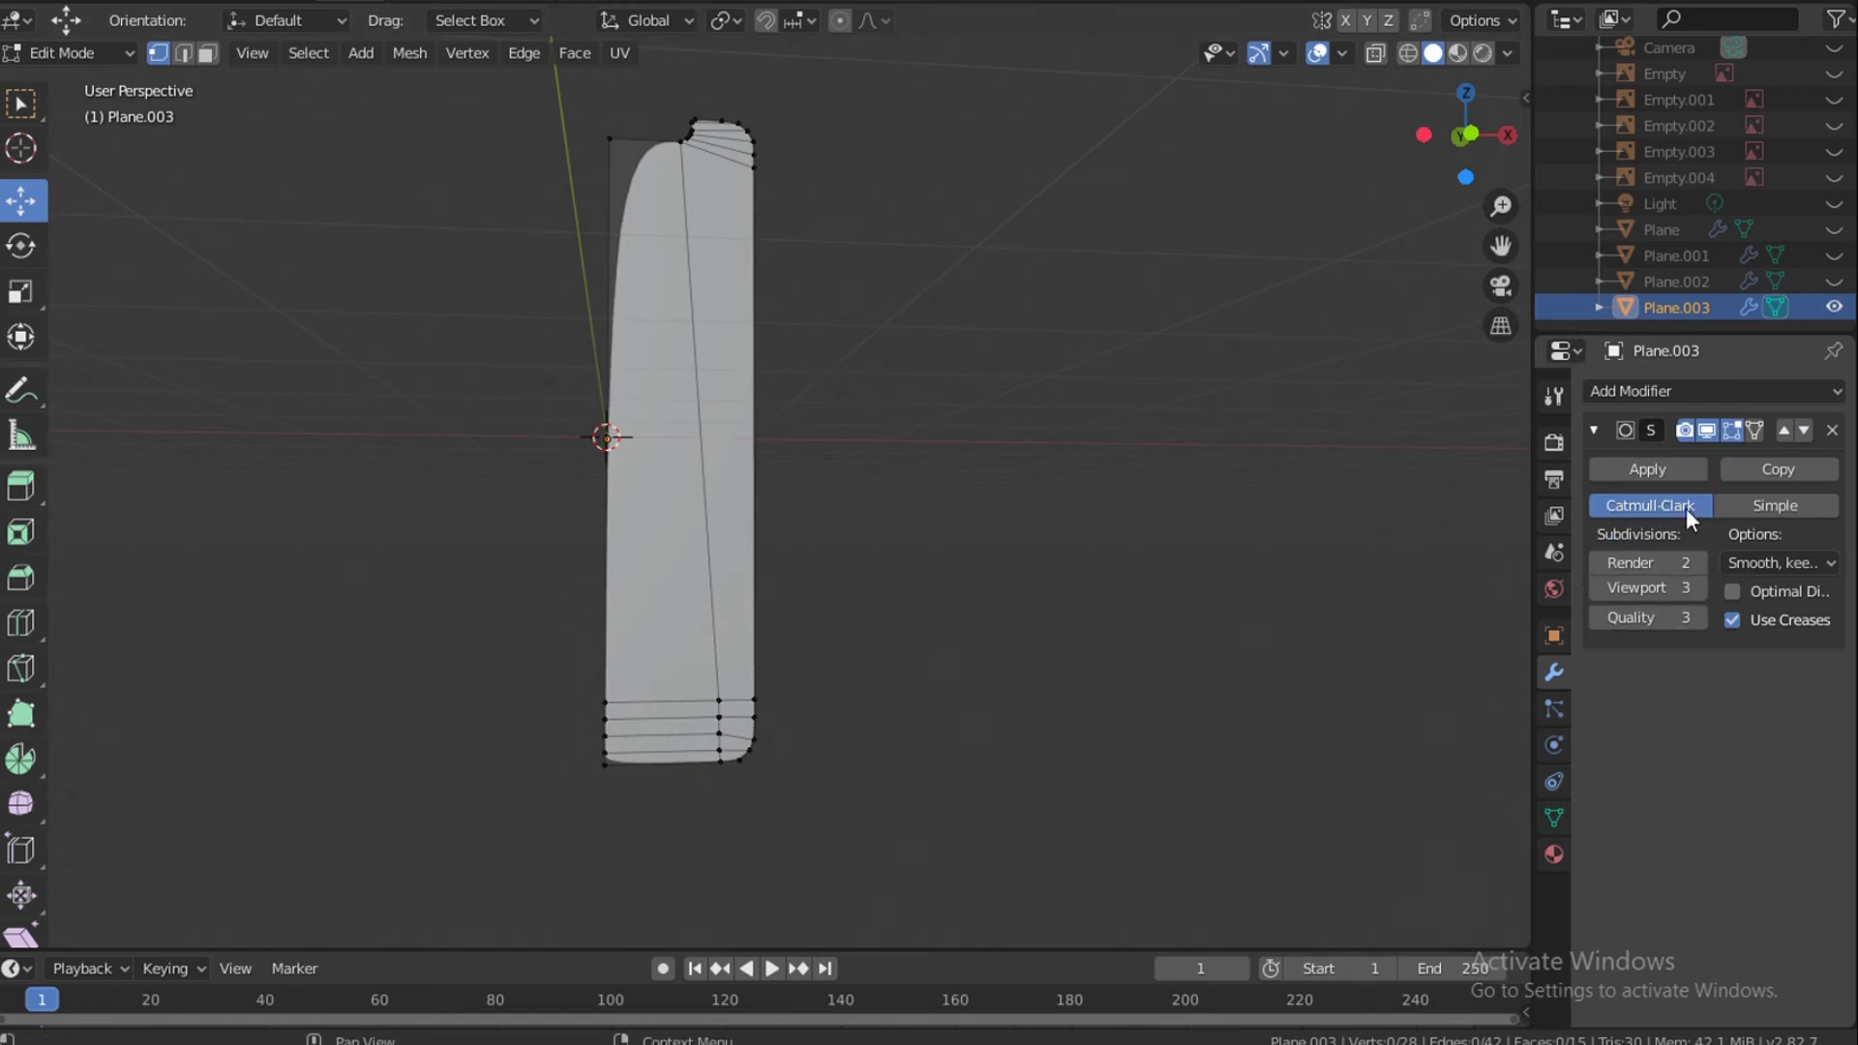
Add a Mirror modifier on the X axis and place it above the Subdivision Surface modifier.
{"action": "left_click", "coordinate": [1666, 392]}
{"action": "left_click", "coordinate": [1316, 650]}
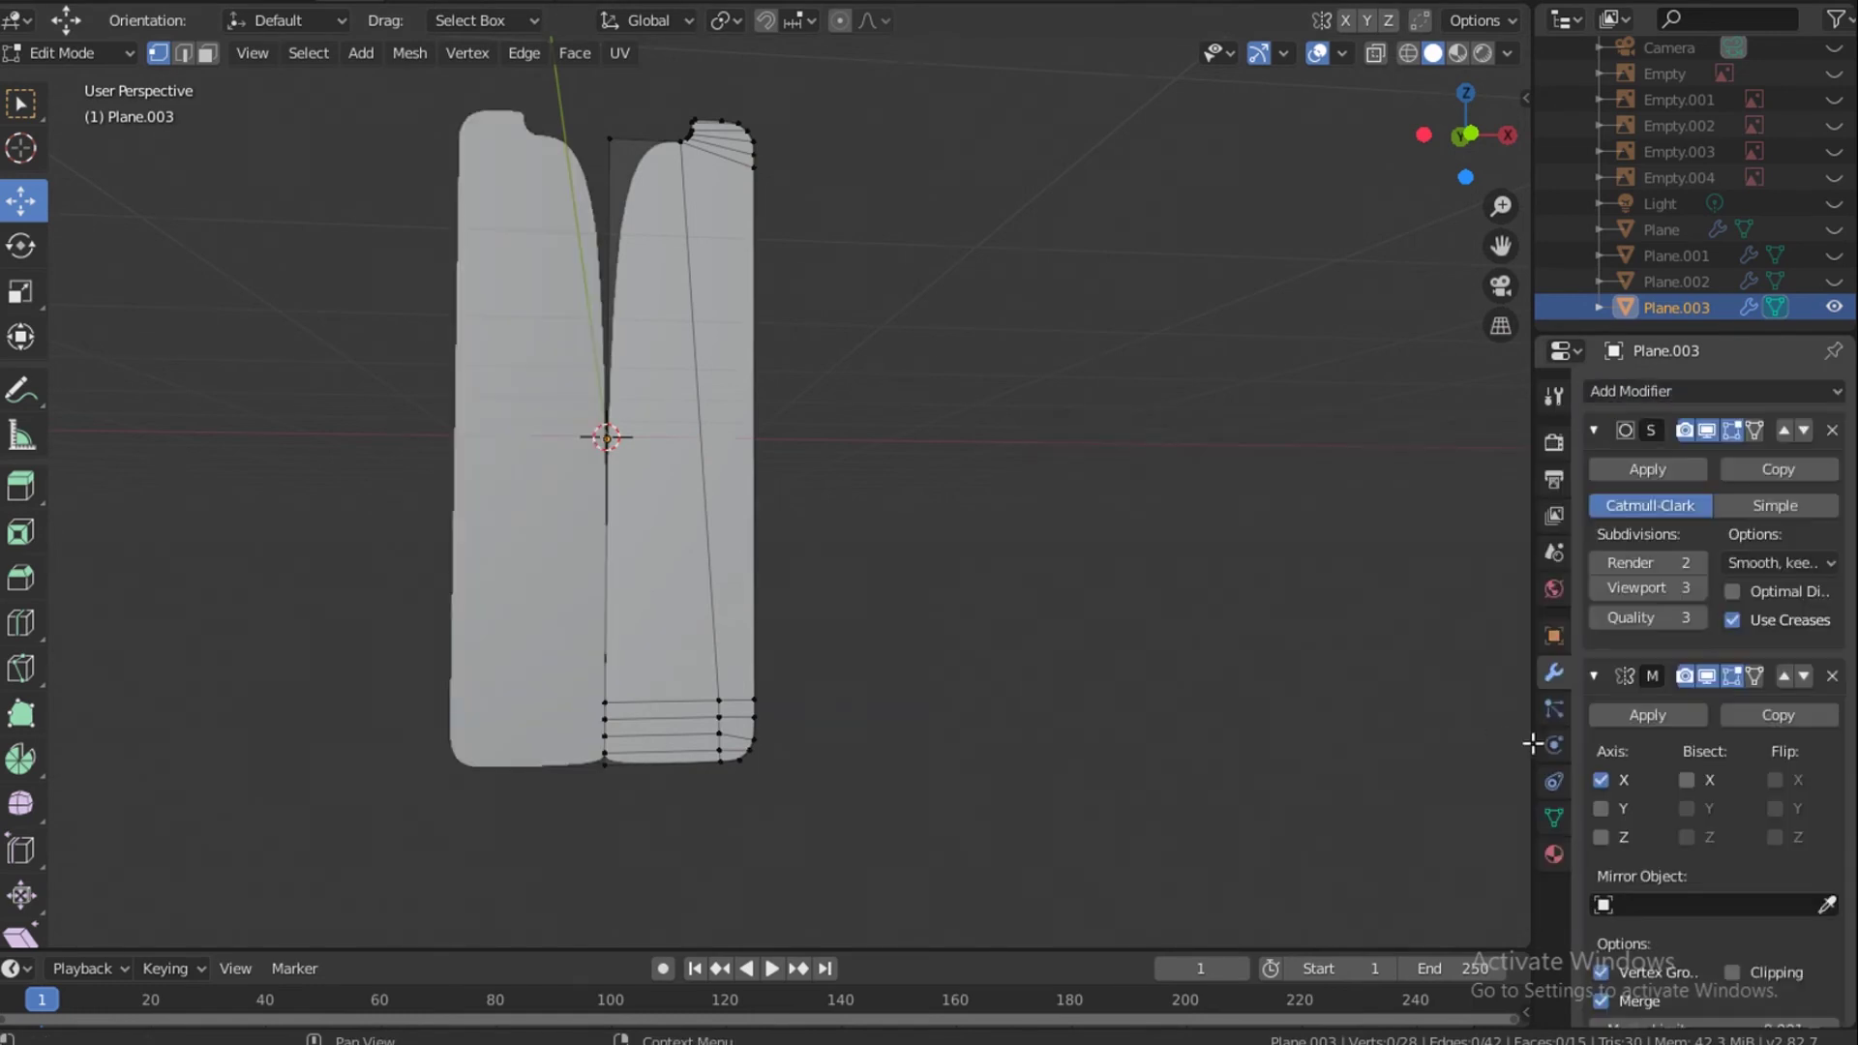
{"action": "left_click", "coordinate": [1785, 677]}
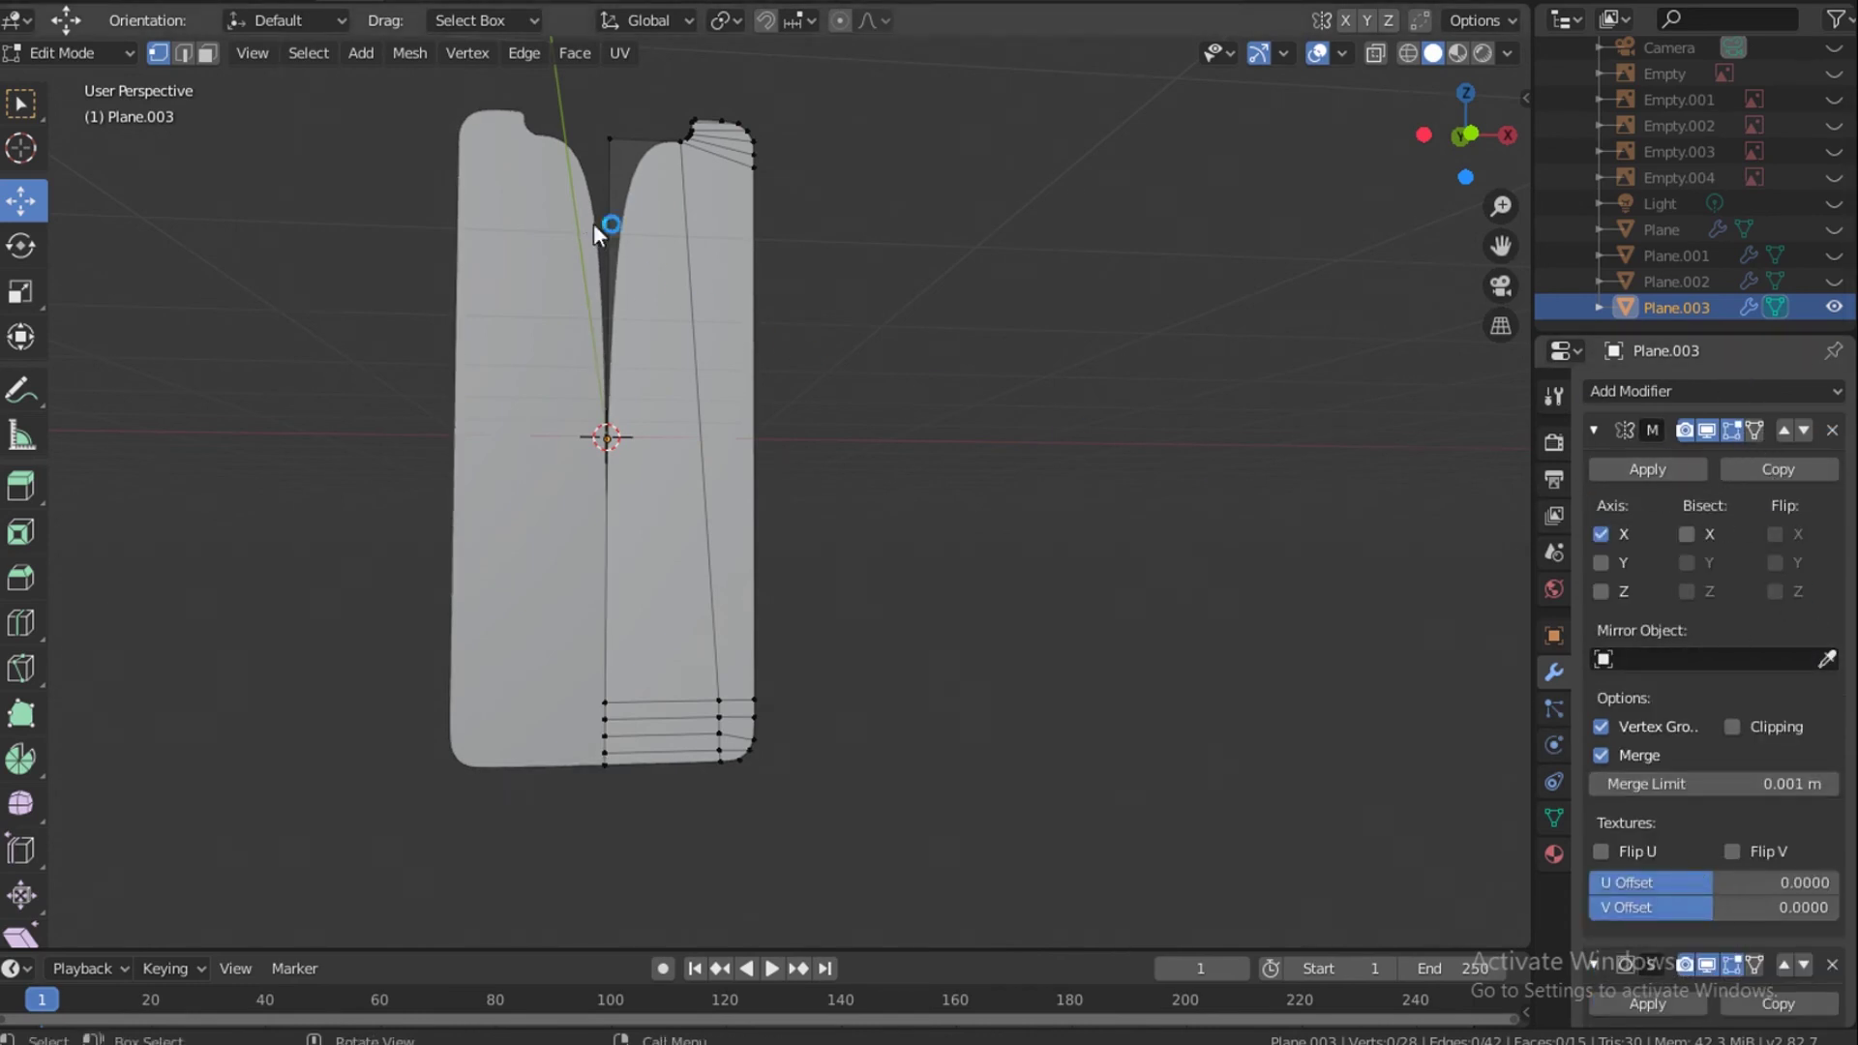
{"action": "left_click", "coordinate": [1754, 431]}
{"action": "scroll", "coordinate": [649, 452], "scroll_direction": "up", "scroll_amount": 5}
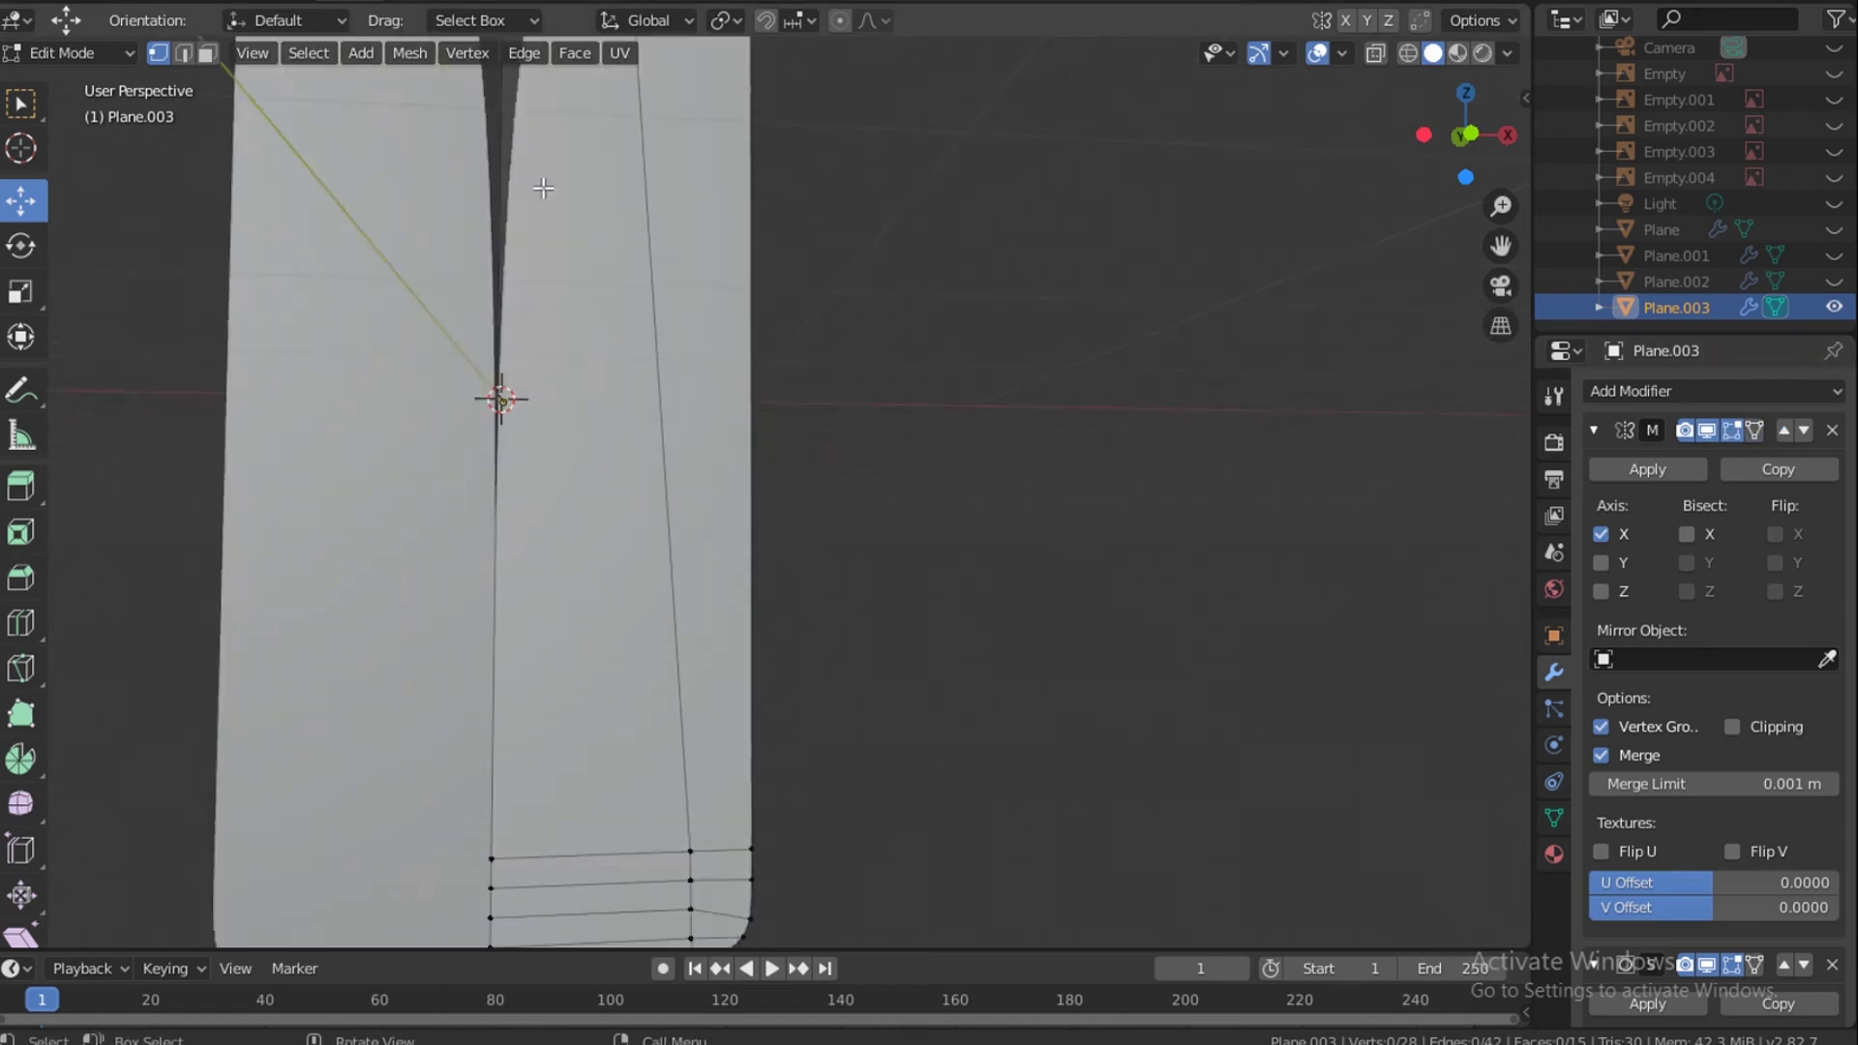
Nudge the screen's top centre vertex along X at the mirror line in front view, and apply the Mirror modifier.
{"action": "key", "text": "grave"}
{"action": "left_click", "coordinate": [497, 319]}
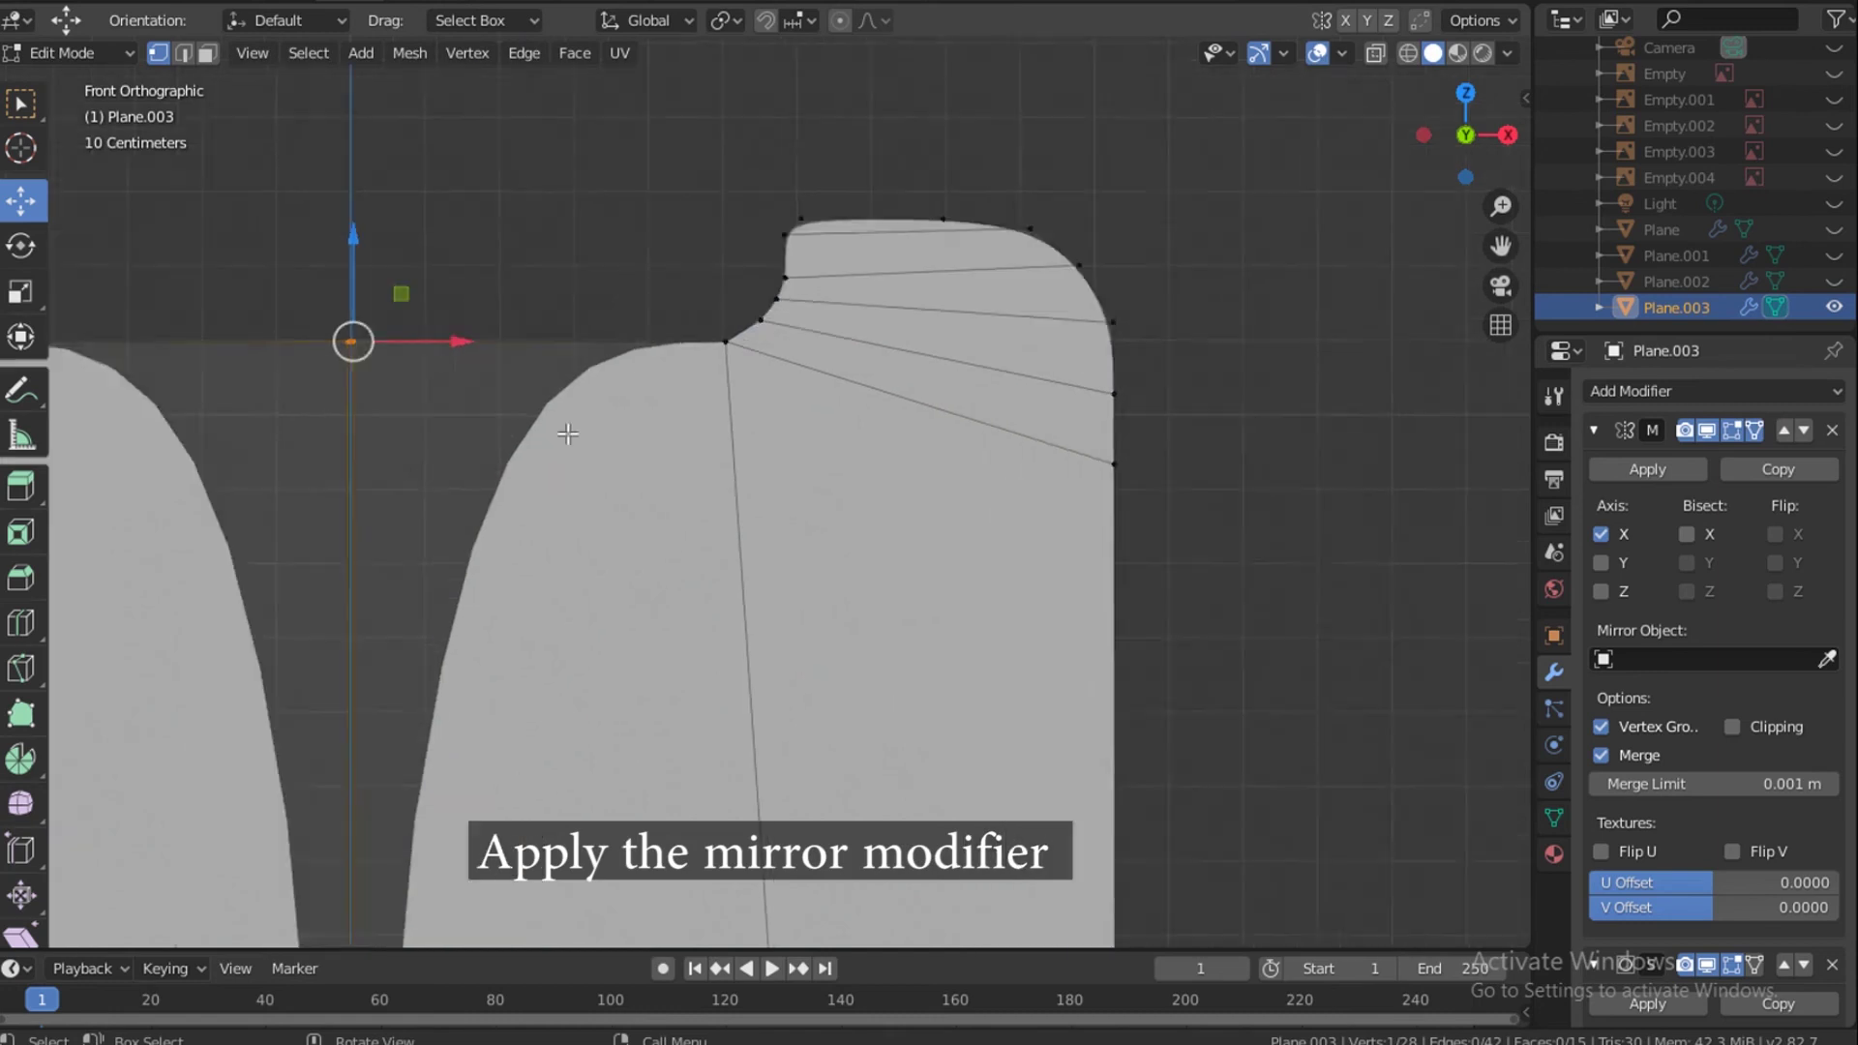
{"action": "scroll", "coordinate": [569, 433], "scroll_direction": "up", "scroll_amount": 1}
{"action": "middle_click_drag", "start_coordinate": [282, 332], "coordinate": [663, 413], "text": "shift"}
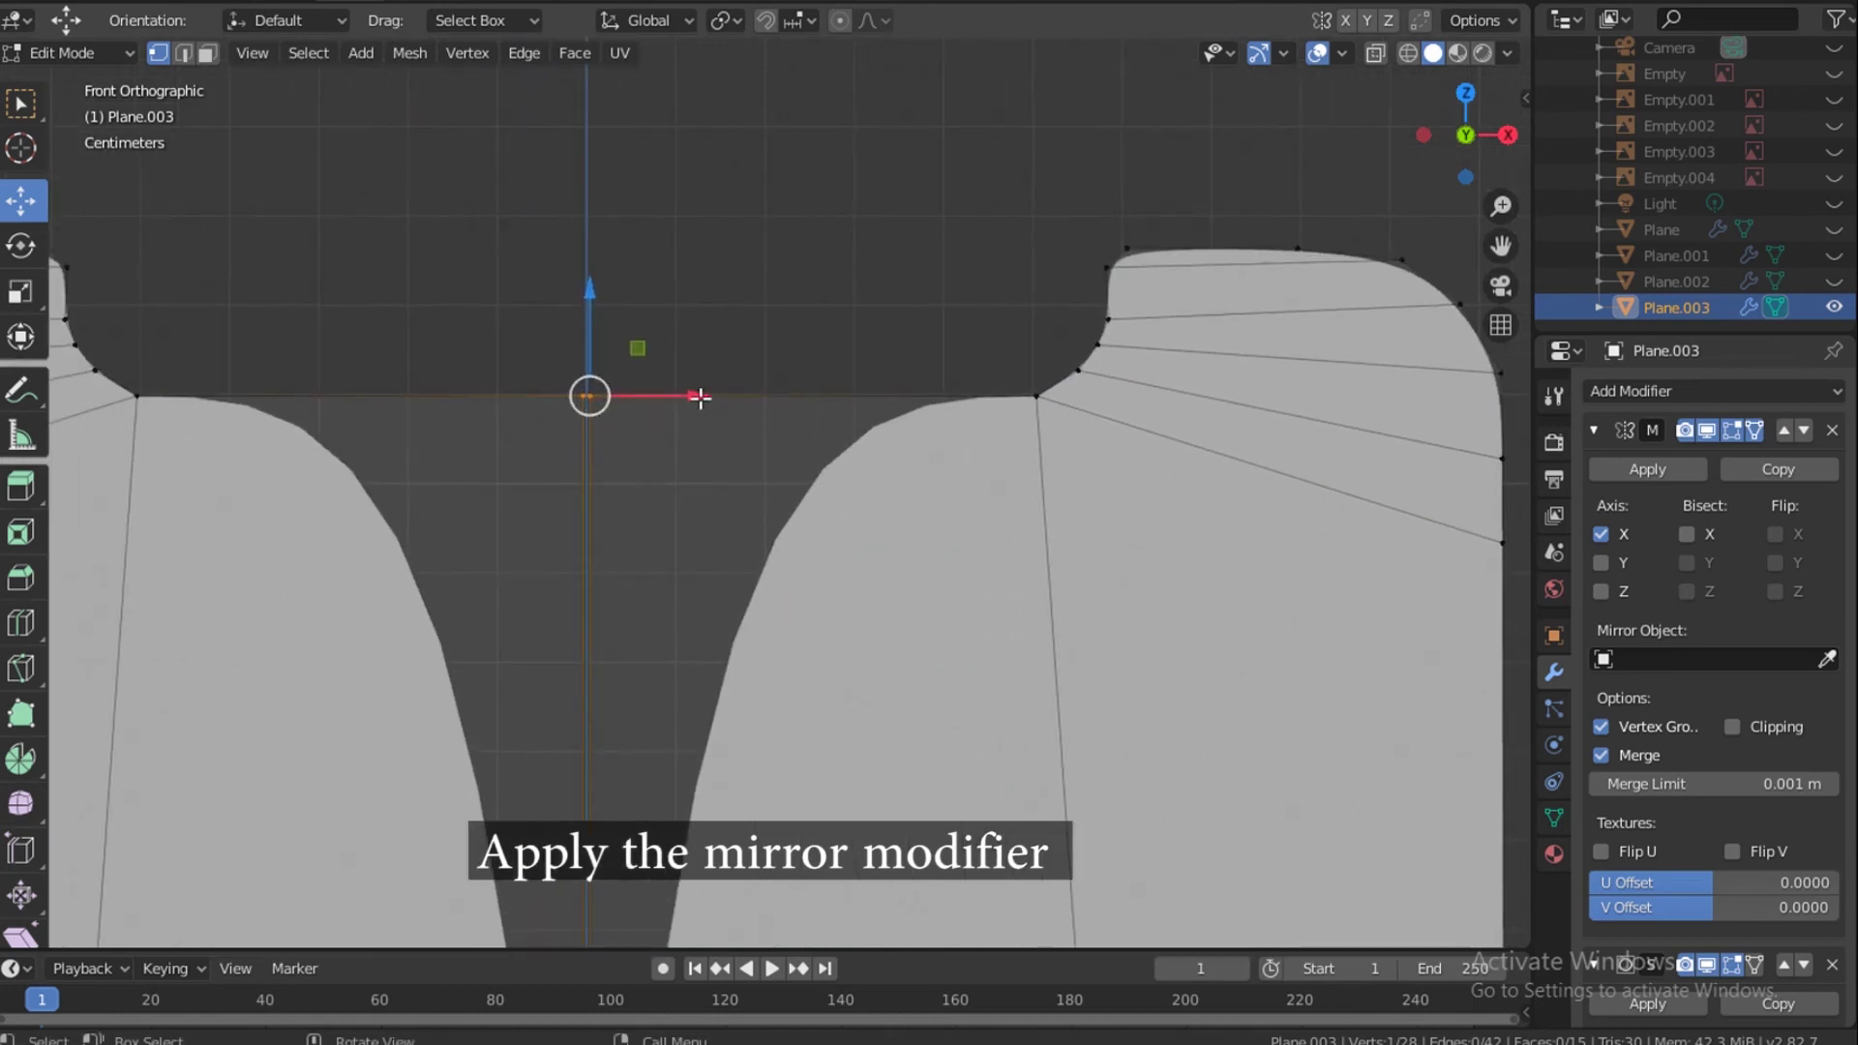
{"action": "left_click_drag", "start_coordinate": [684, 395], "coordinate": [684, 400]}
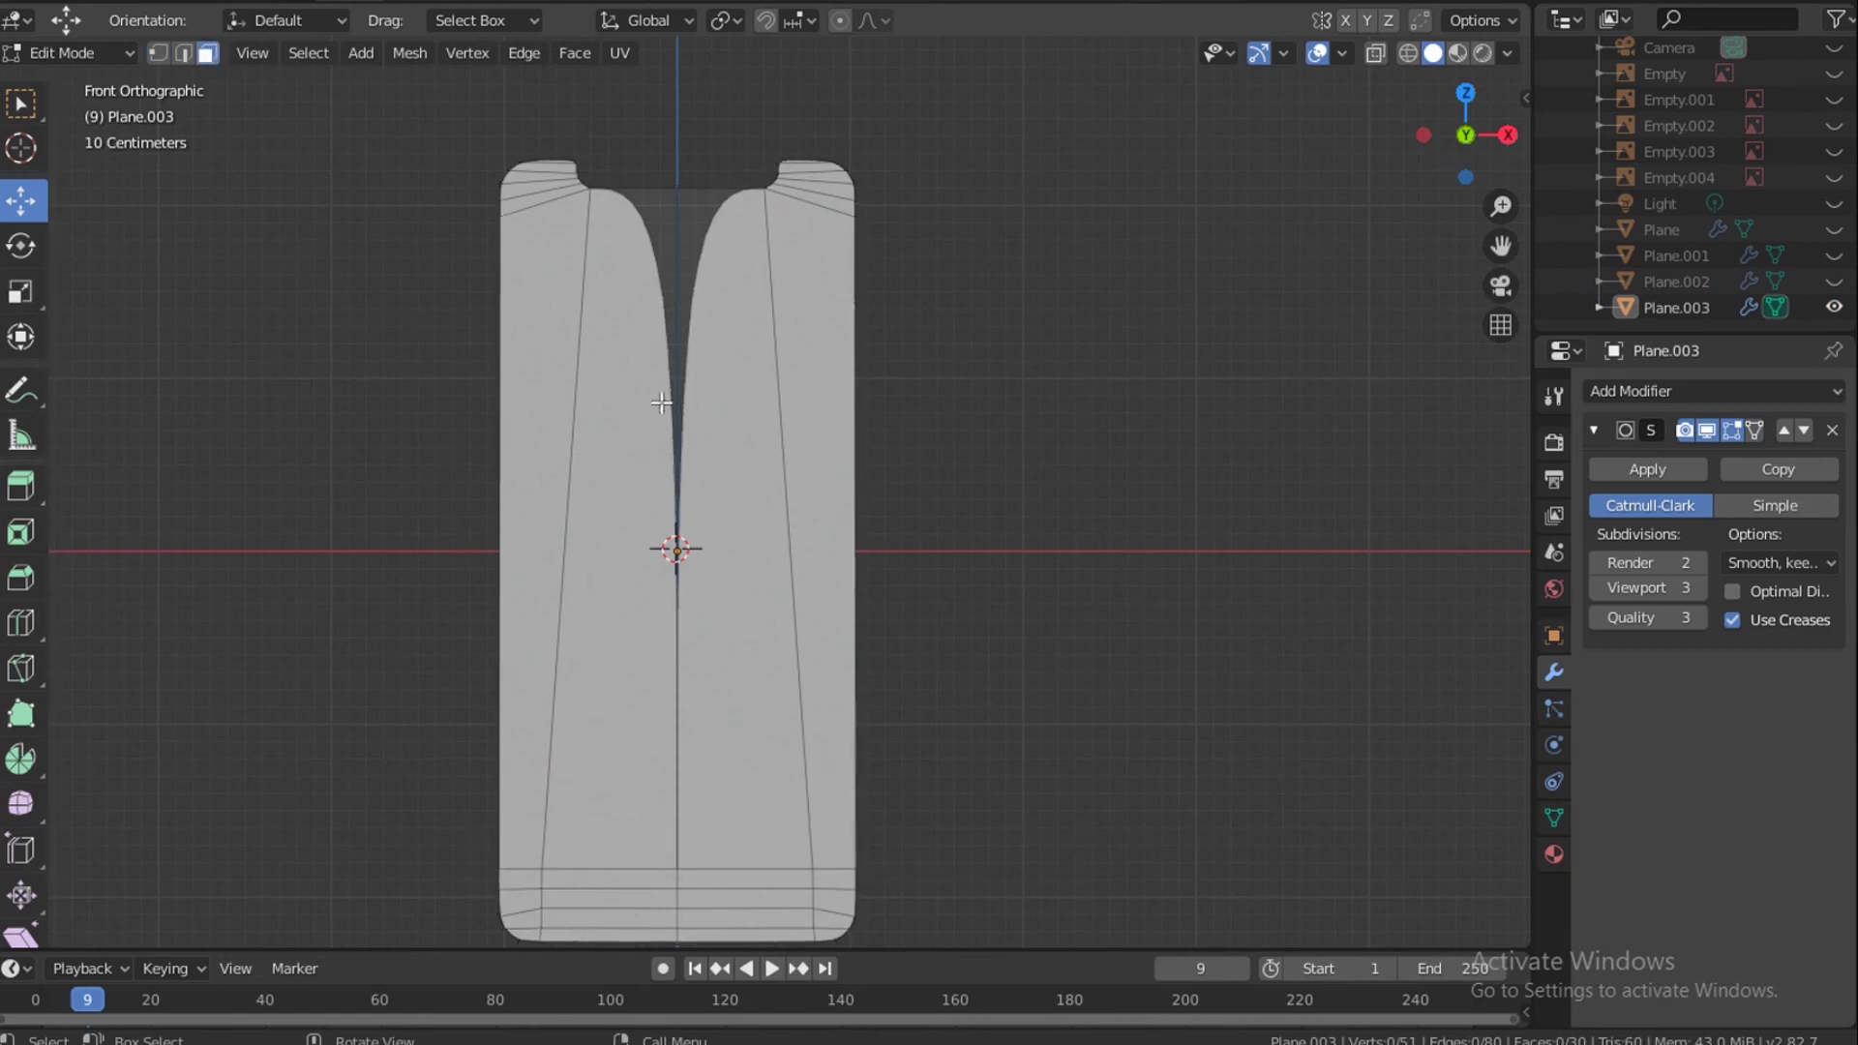
Delete the two tall central faces on either side of the screen's centre line.
{"action": "left_click", "coordinate": [668, 403]}
{"action": "left_click", "coordinate": [780, 606], "text": "shift"}
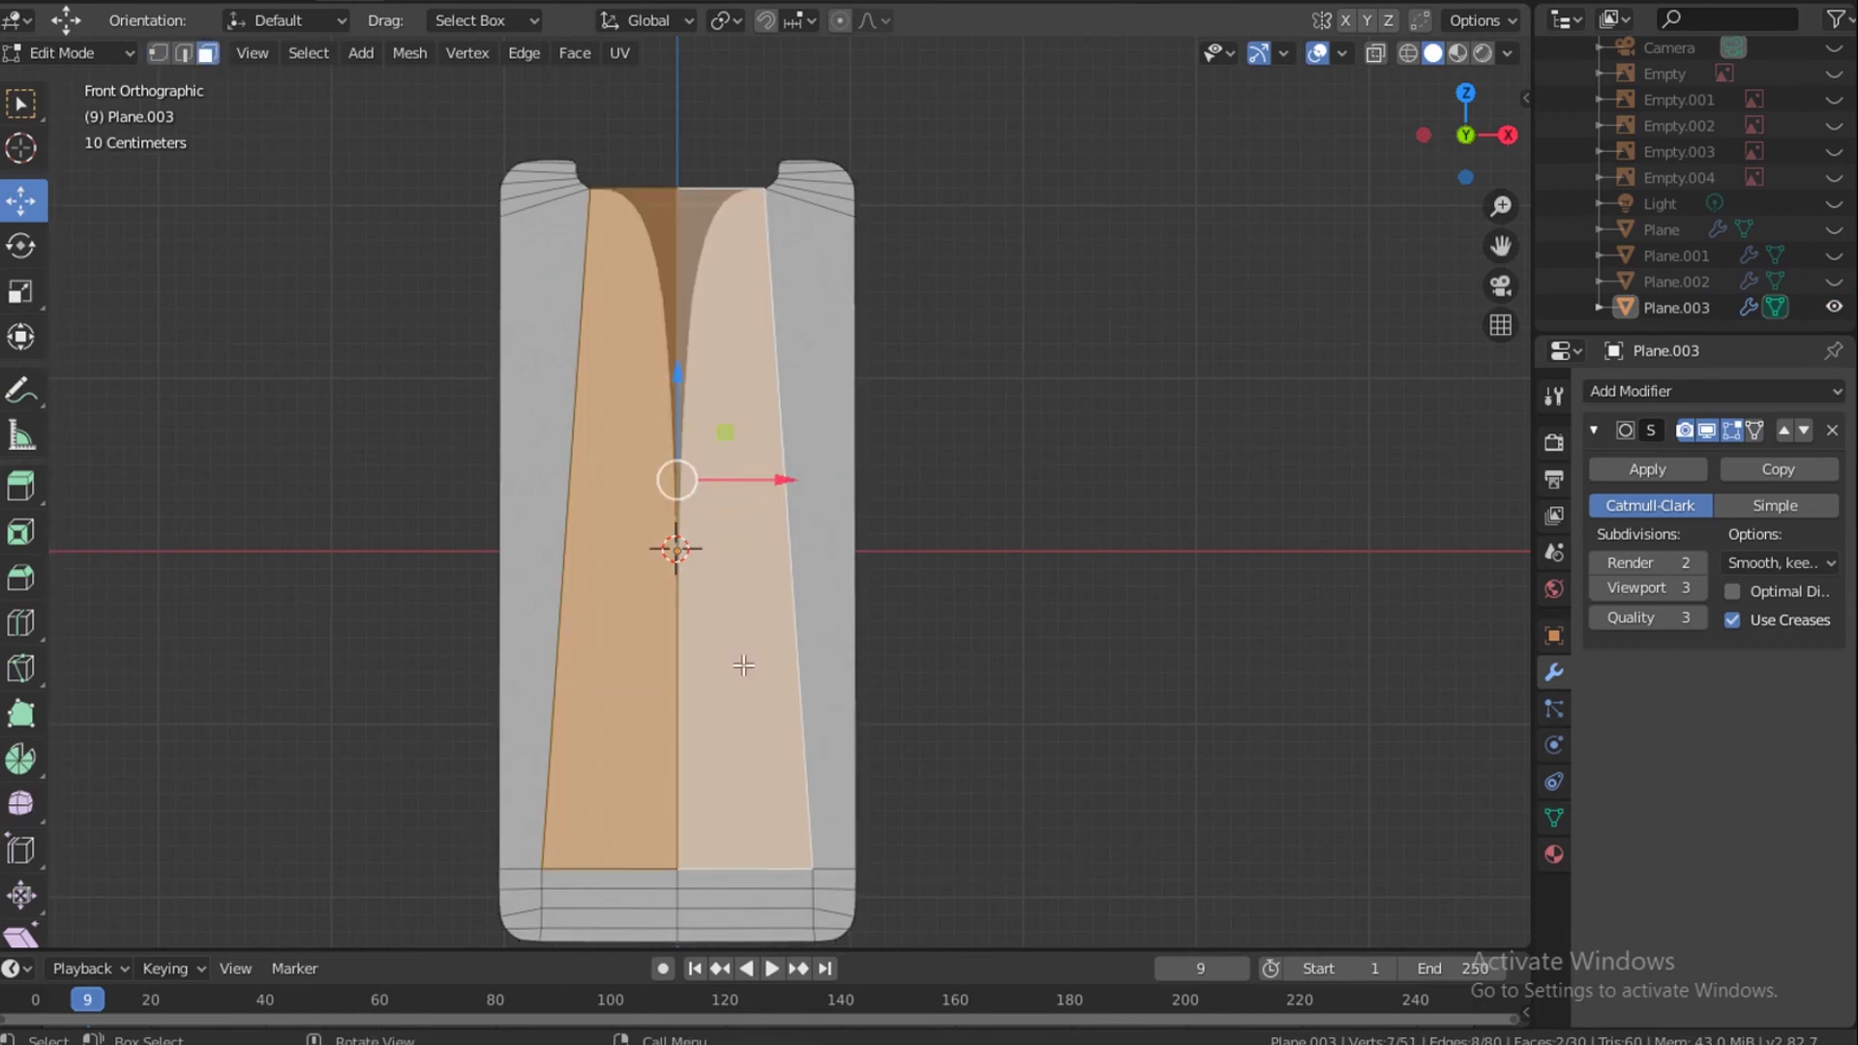
{"action": "key", "text": "x"}
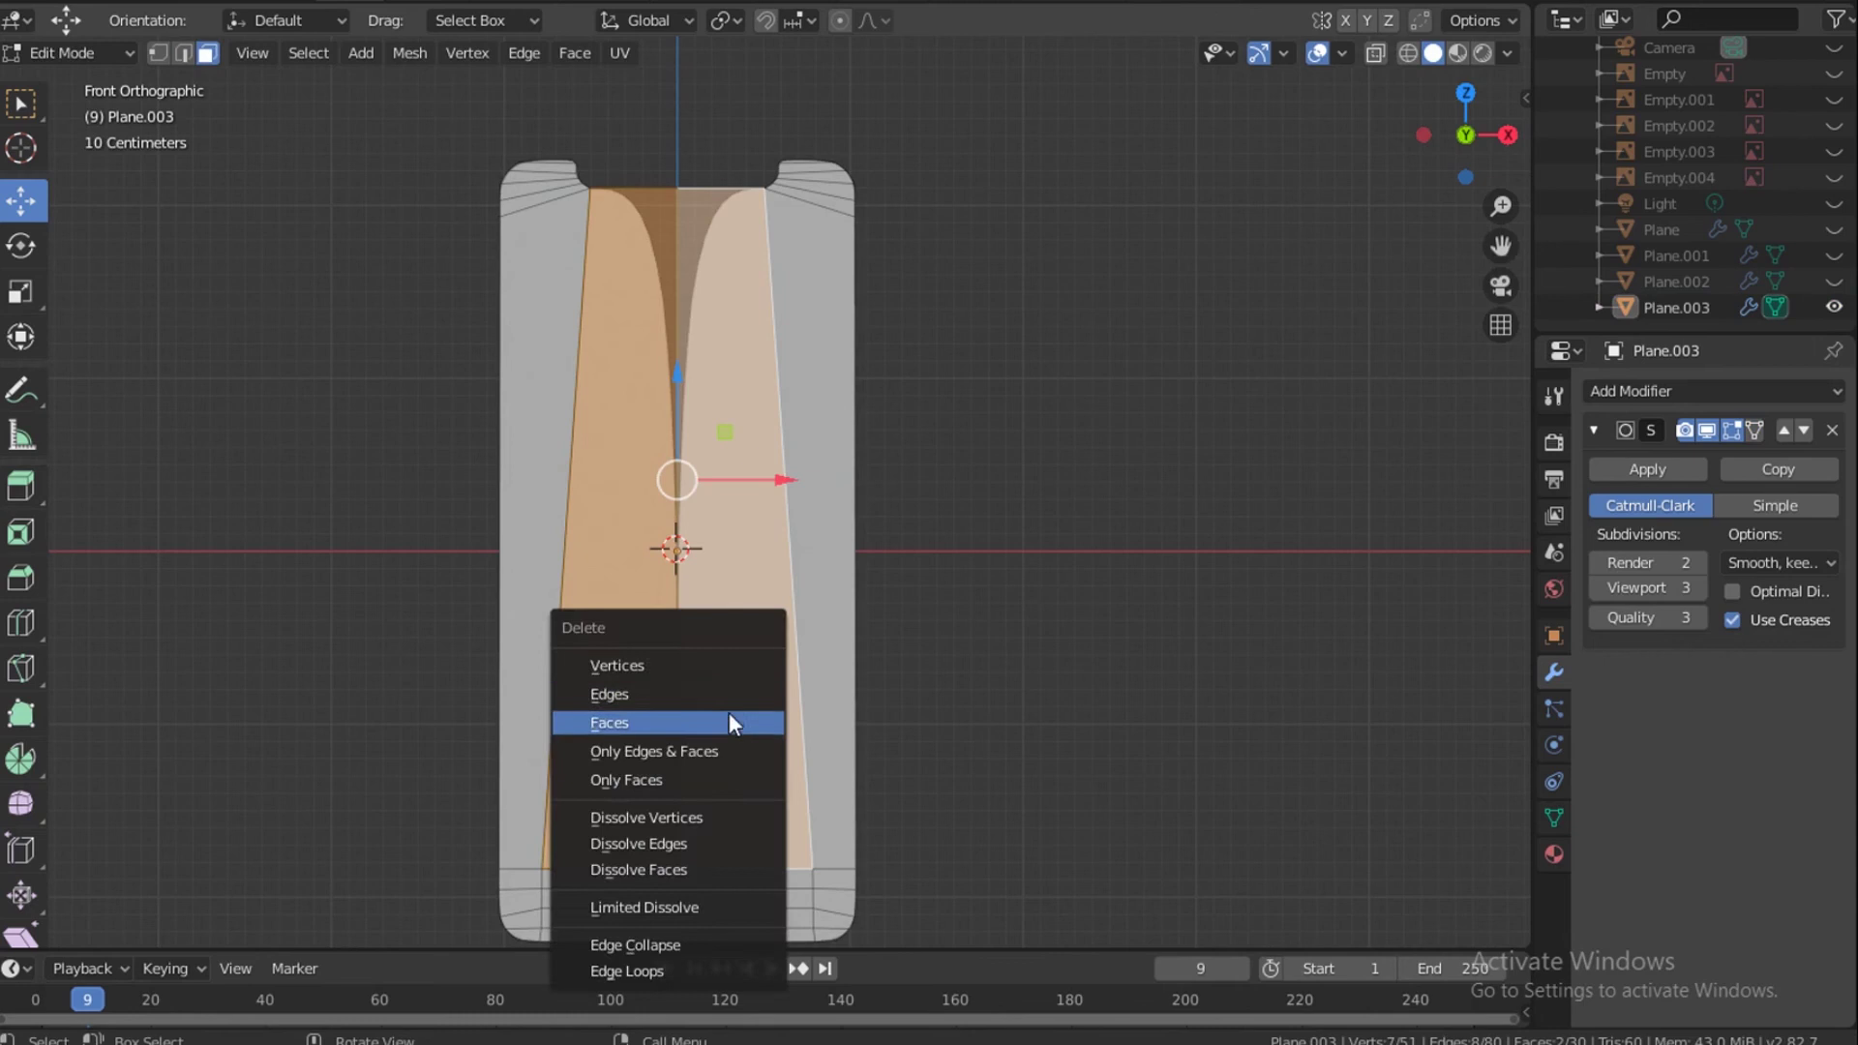
{"action": "left_click", "coordinate": [728, 712]}
Subdivide the edge spanning the notch between the two inner corner vertices with one cut.
{"action": "key", "text": "1"}
{"action": "left_click", "coordinate": [589, 187]}
{"action": "left_click", "coordinate": [764, 189], "text": "shift"}
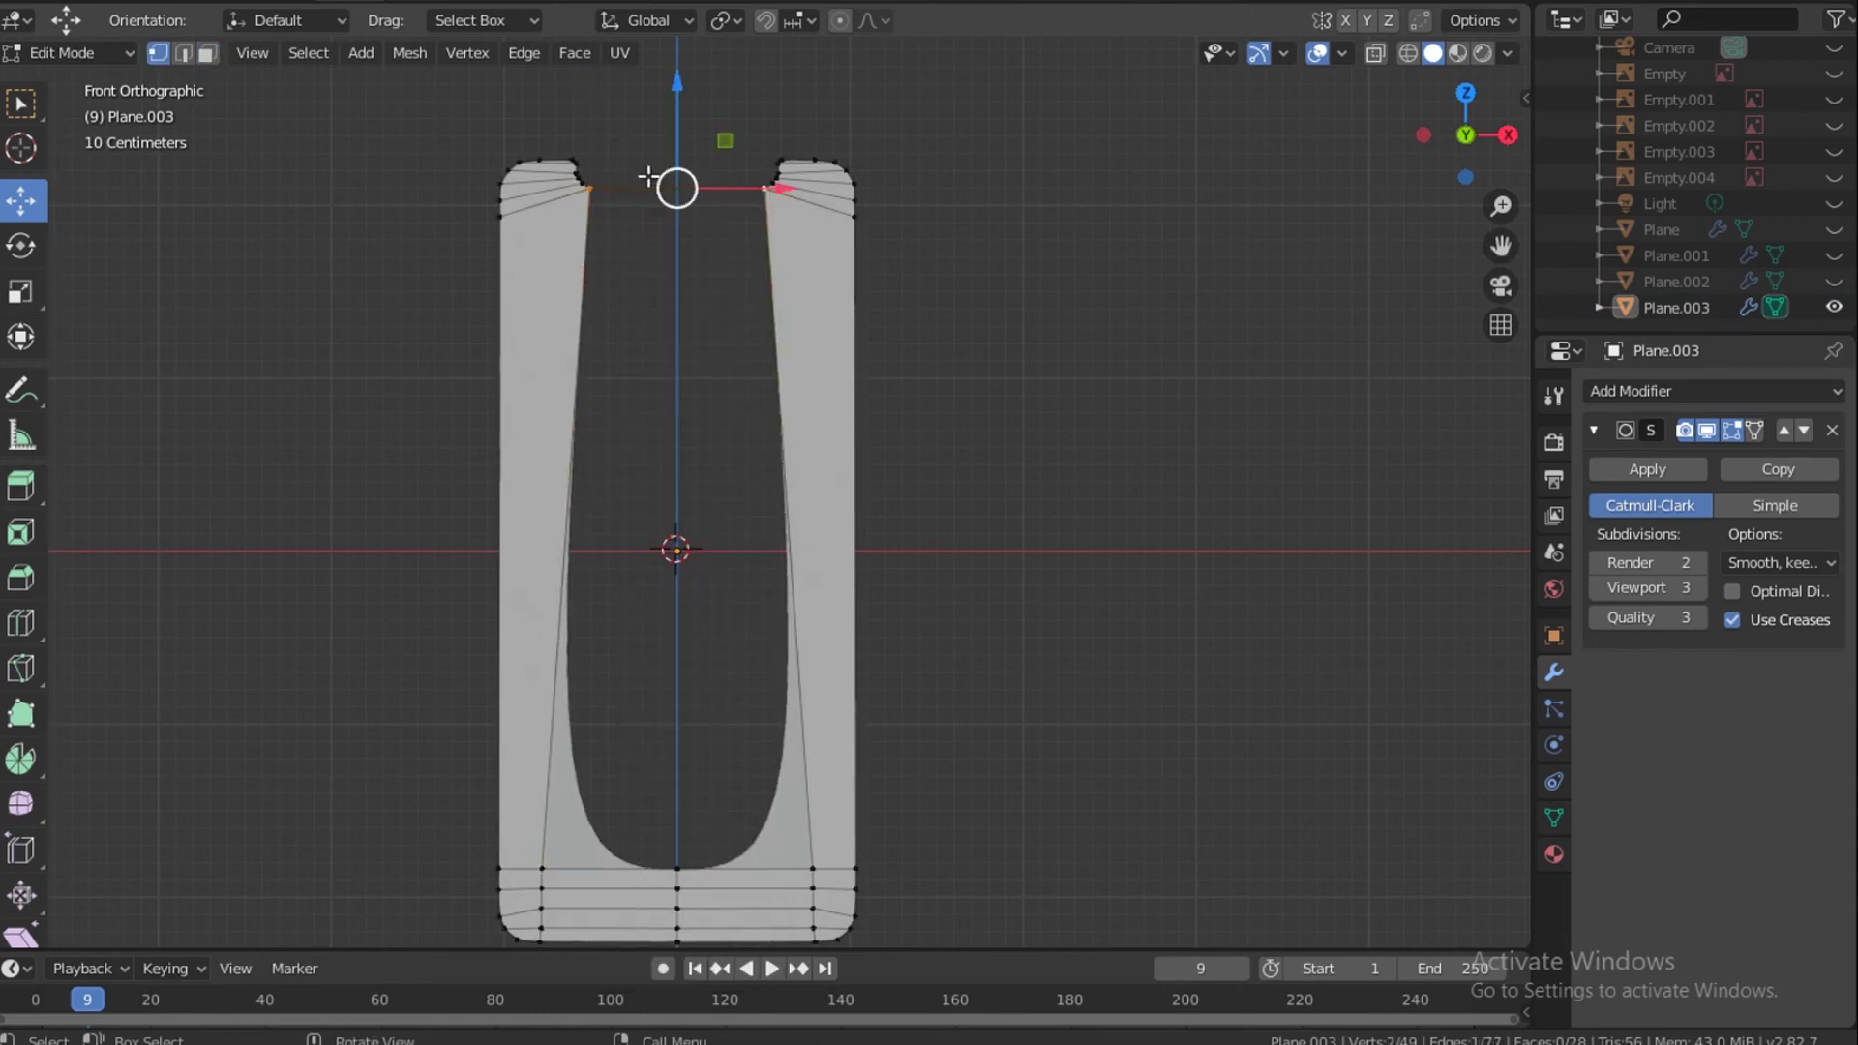
{"action": "scroll", "coordinate": [643, 183], "scroll_direction": "up", "scroll_amount": 3}
{"action": "scroll", "coordinate": [717, 611], "scroll_direction": "down", "scroll_amount": 1}
{"action": "middle_click_drag", "start_coordinate": [717, 611], "coordinate": [728, 785], "text": "shift"}
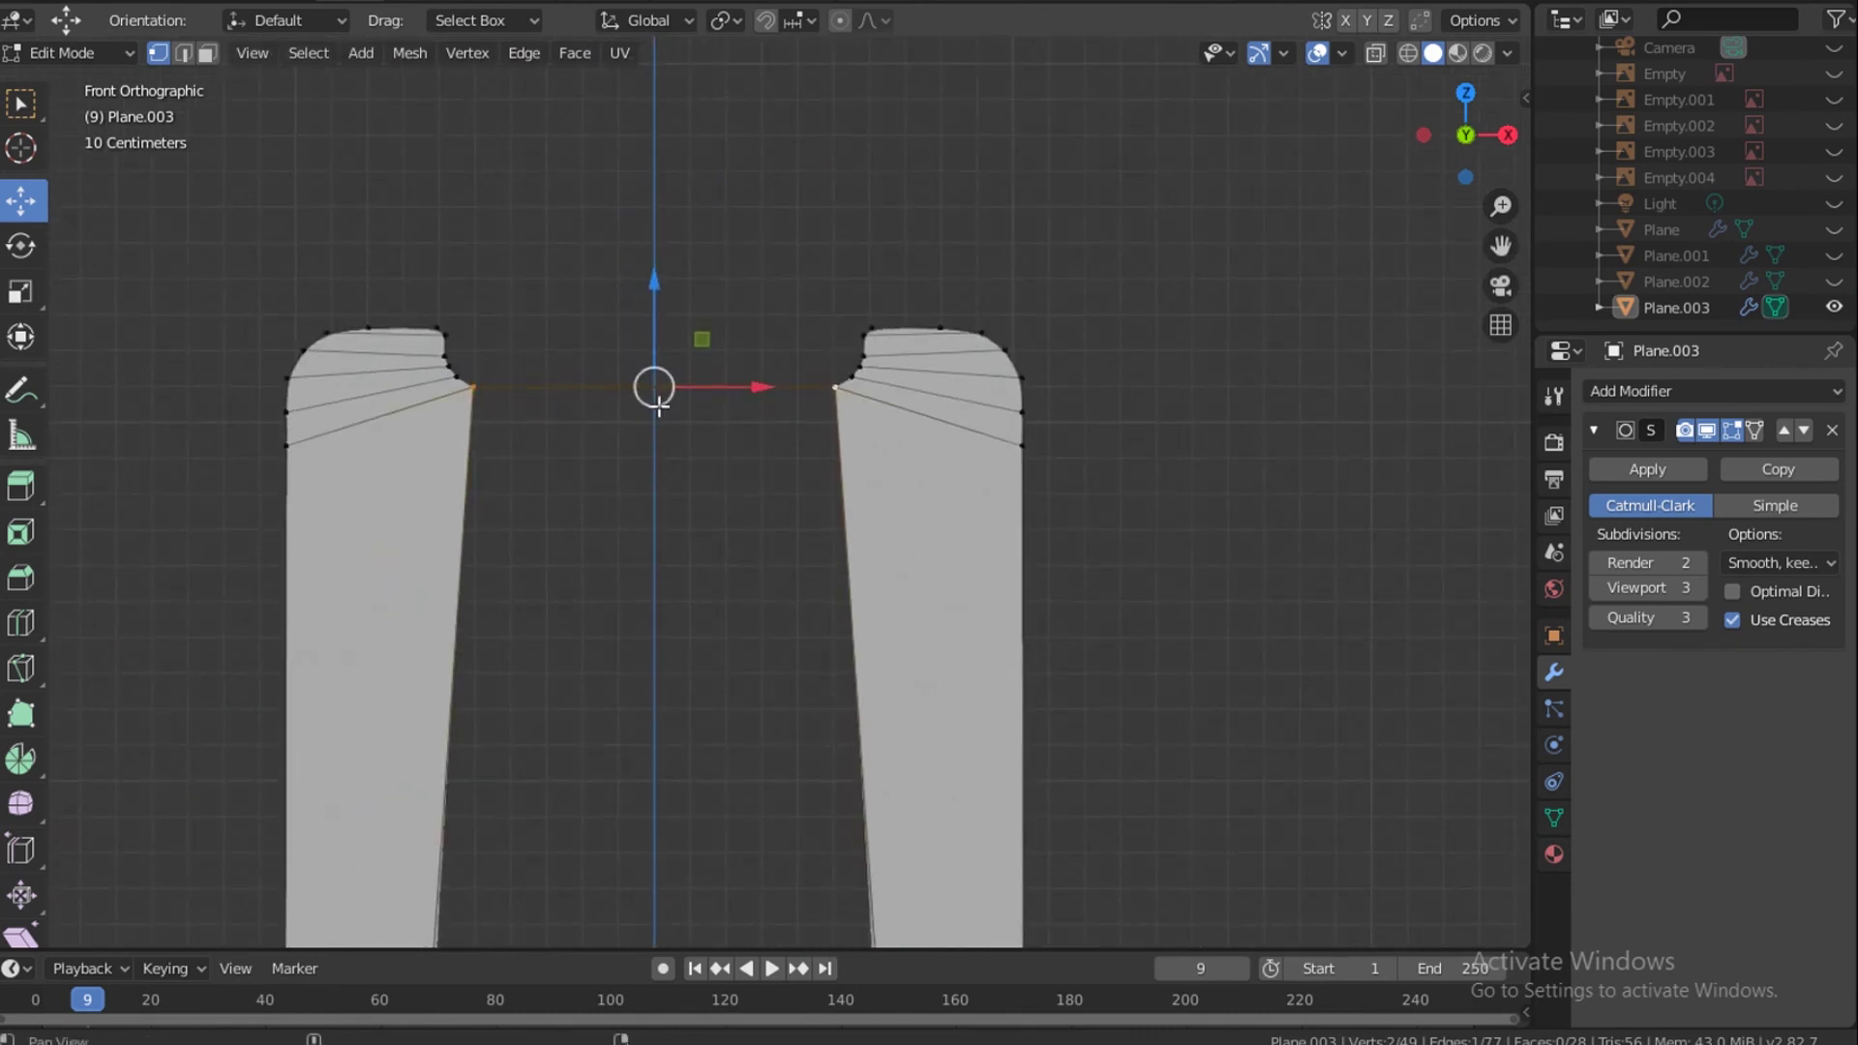
{"action": "right_click", "coordinate": [650, 389]}
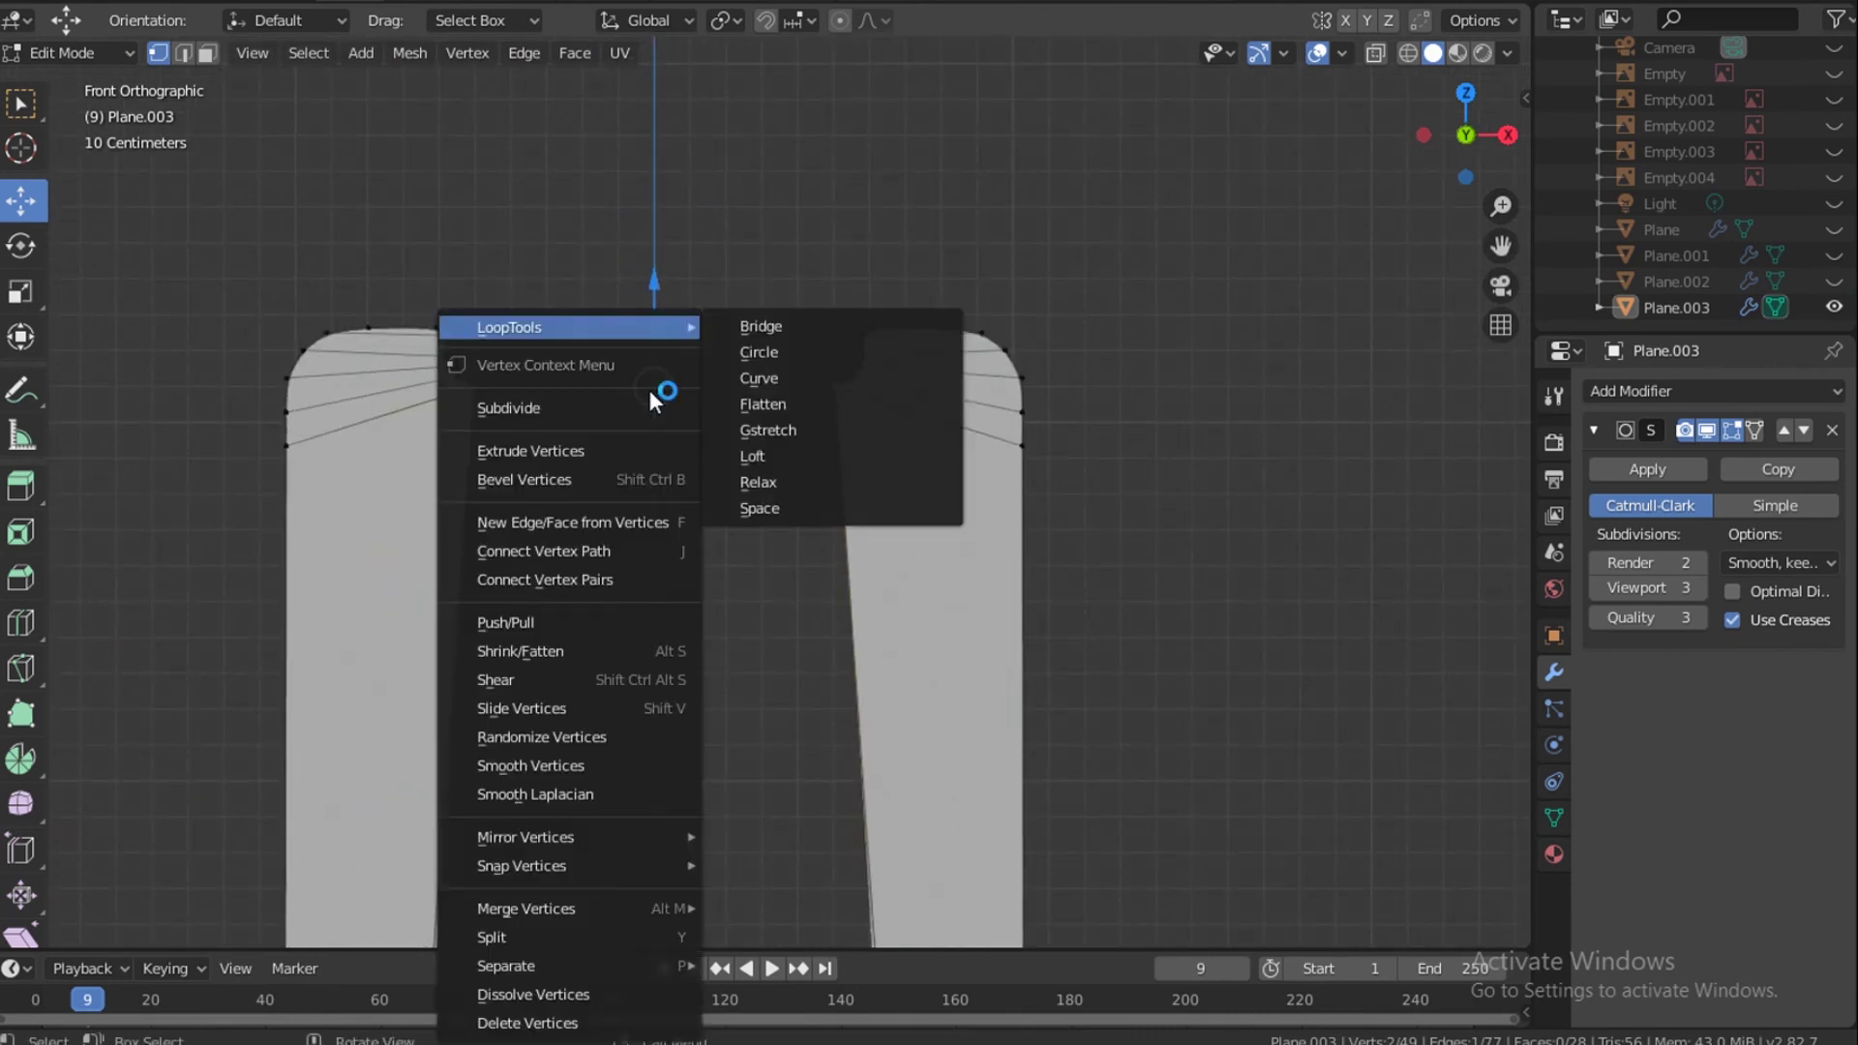
{"action": "key", "text": "Escape"}
{"action": "right_click", "coordinate": [654, 387]}
{"action": "left_click", "coordinate": [575, 406]}
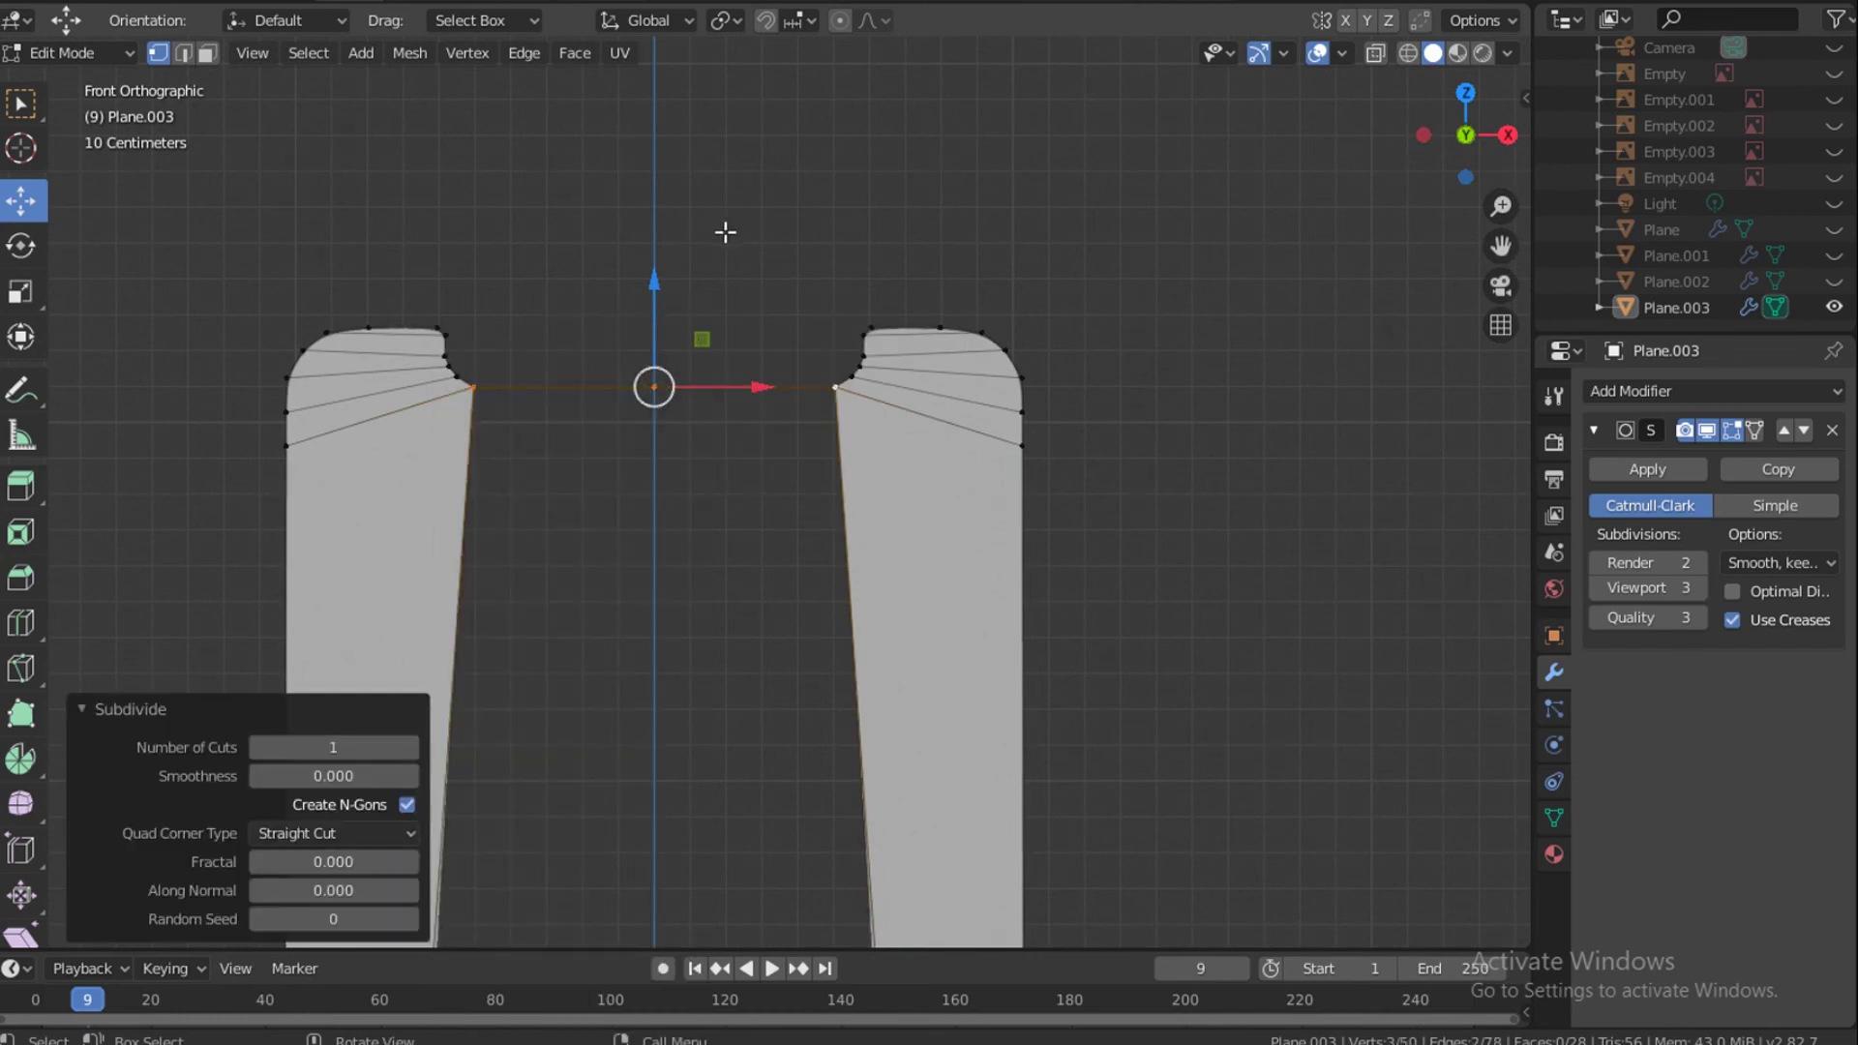
Fill the right half of the central opening with a face between the new midpoint and its three surrounding corner vertices.
{"action": "left_click", "coordinate": [653, 429]}
{"action": "left_click", "coordinate": [652, 387]}
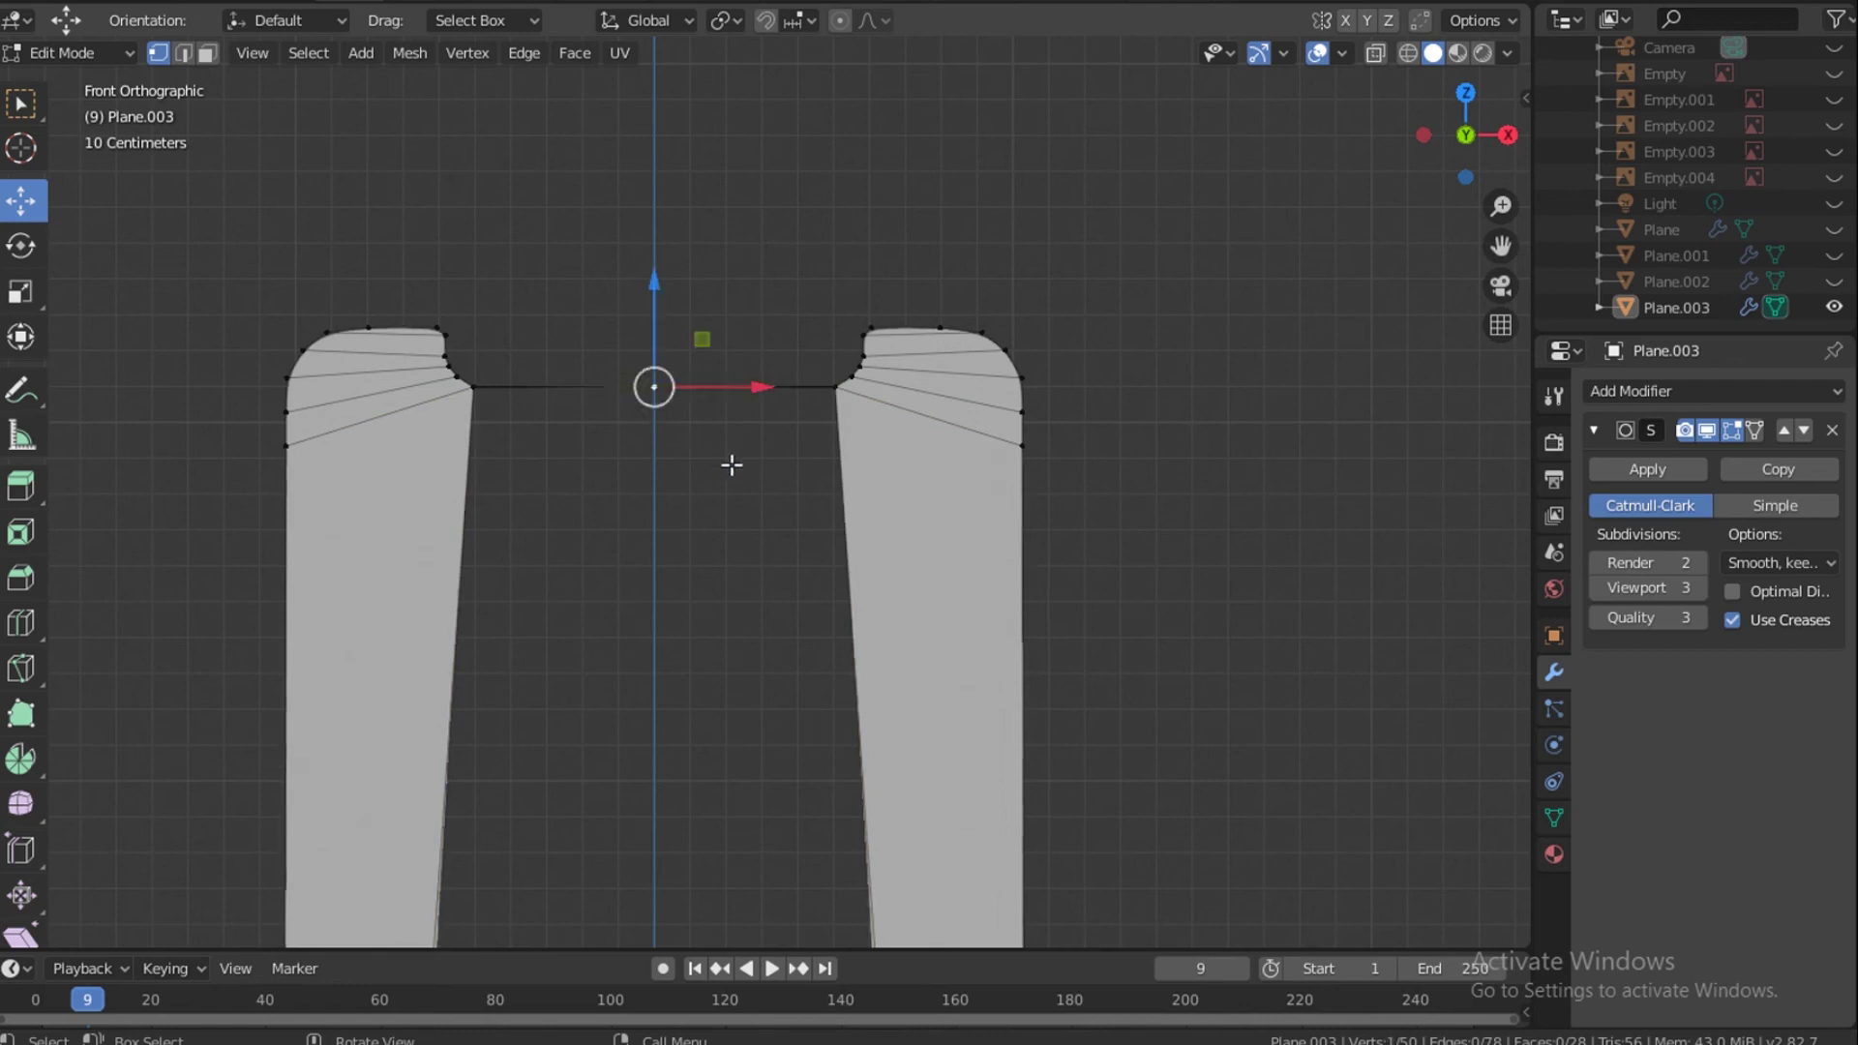
{"action": "left_click", "coordinate": [837, 387], "text": "shift"}
{"action": "scroll", "coordinate": [825, 555], "scroll_direction": "down", "scroll_amount": 5}
{"action": "middle_click_drag", "start_coordinate": [780, 523], "coordinate": [691, 170], "text": "shift"}
{"action": "left_click", "coordinate": [724, 669], "text": "shift"}
{"action": "left_click", "coordinate": [628, 662], "text": "shift"}
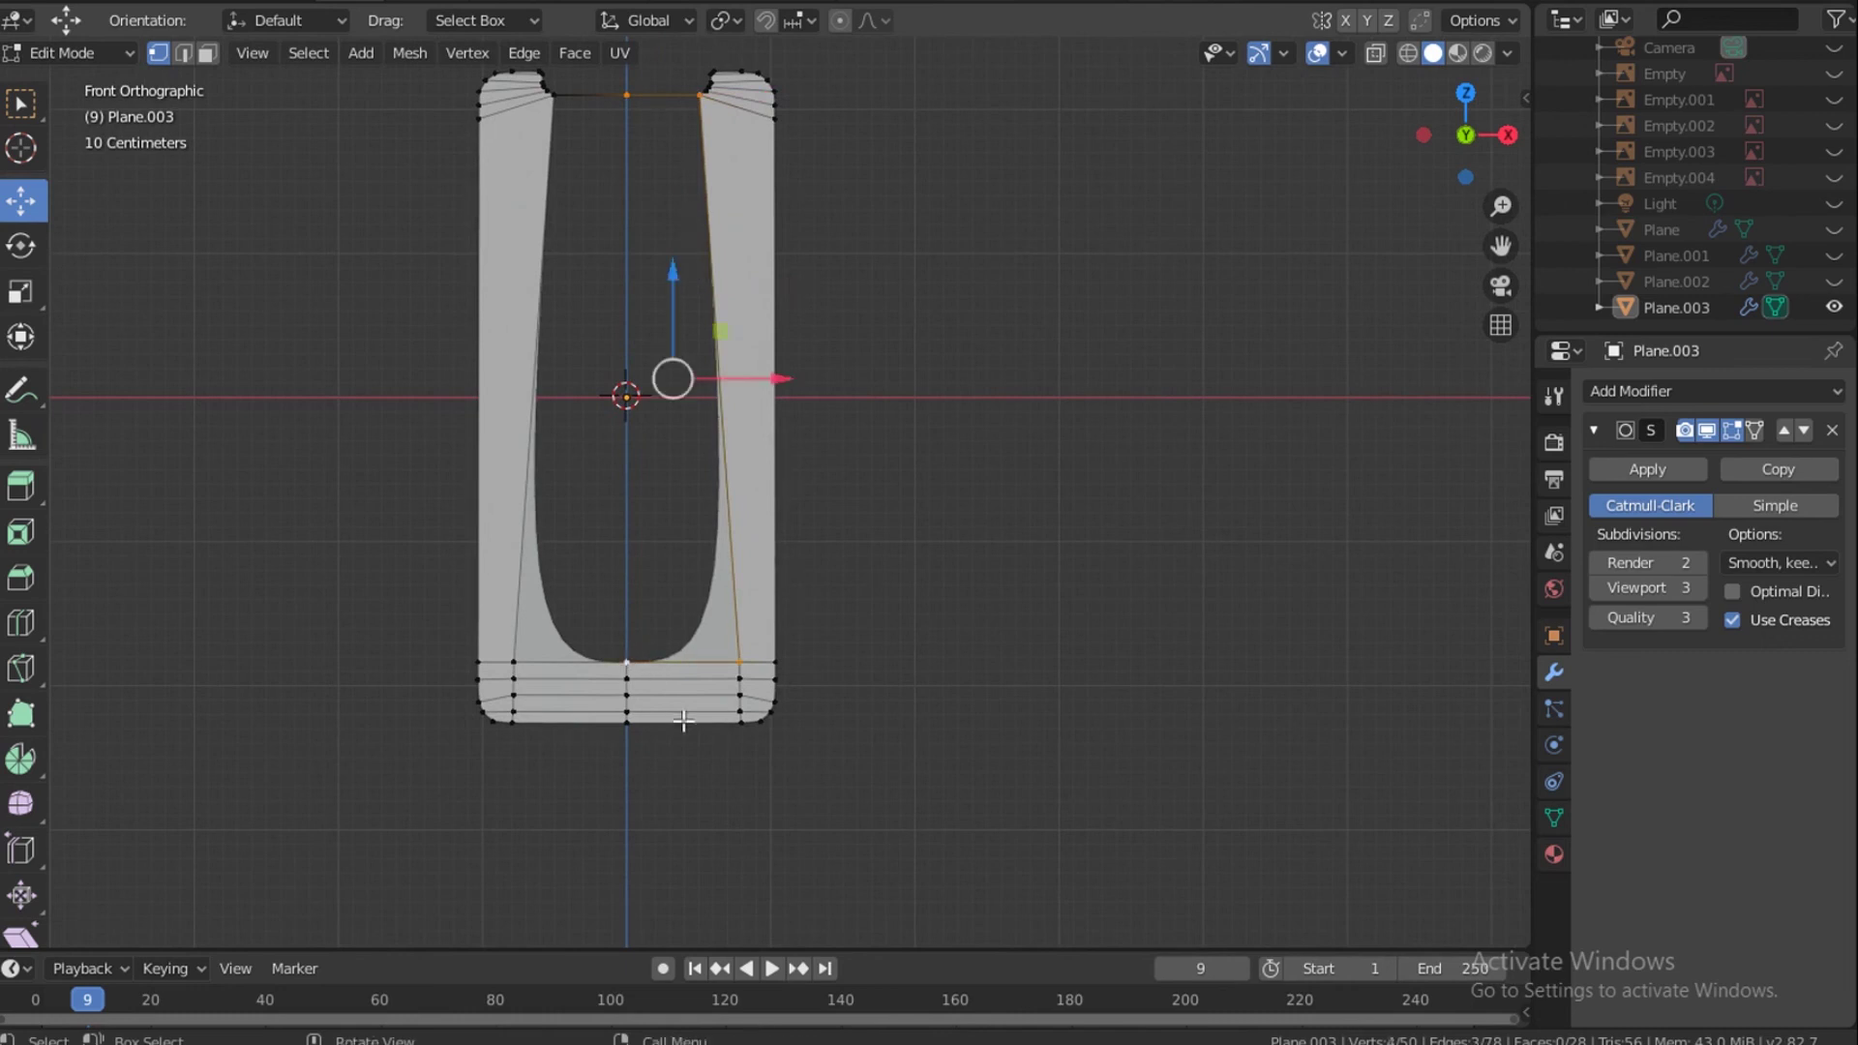
Fill the left half of the central opening with a face between its four corner vertices, then clear the selection.
{"action": "left_click", "coordinate": [554, 95]}
{"action": "left_click", "coordinate": [627, 95], "text": "shift"}
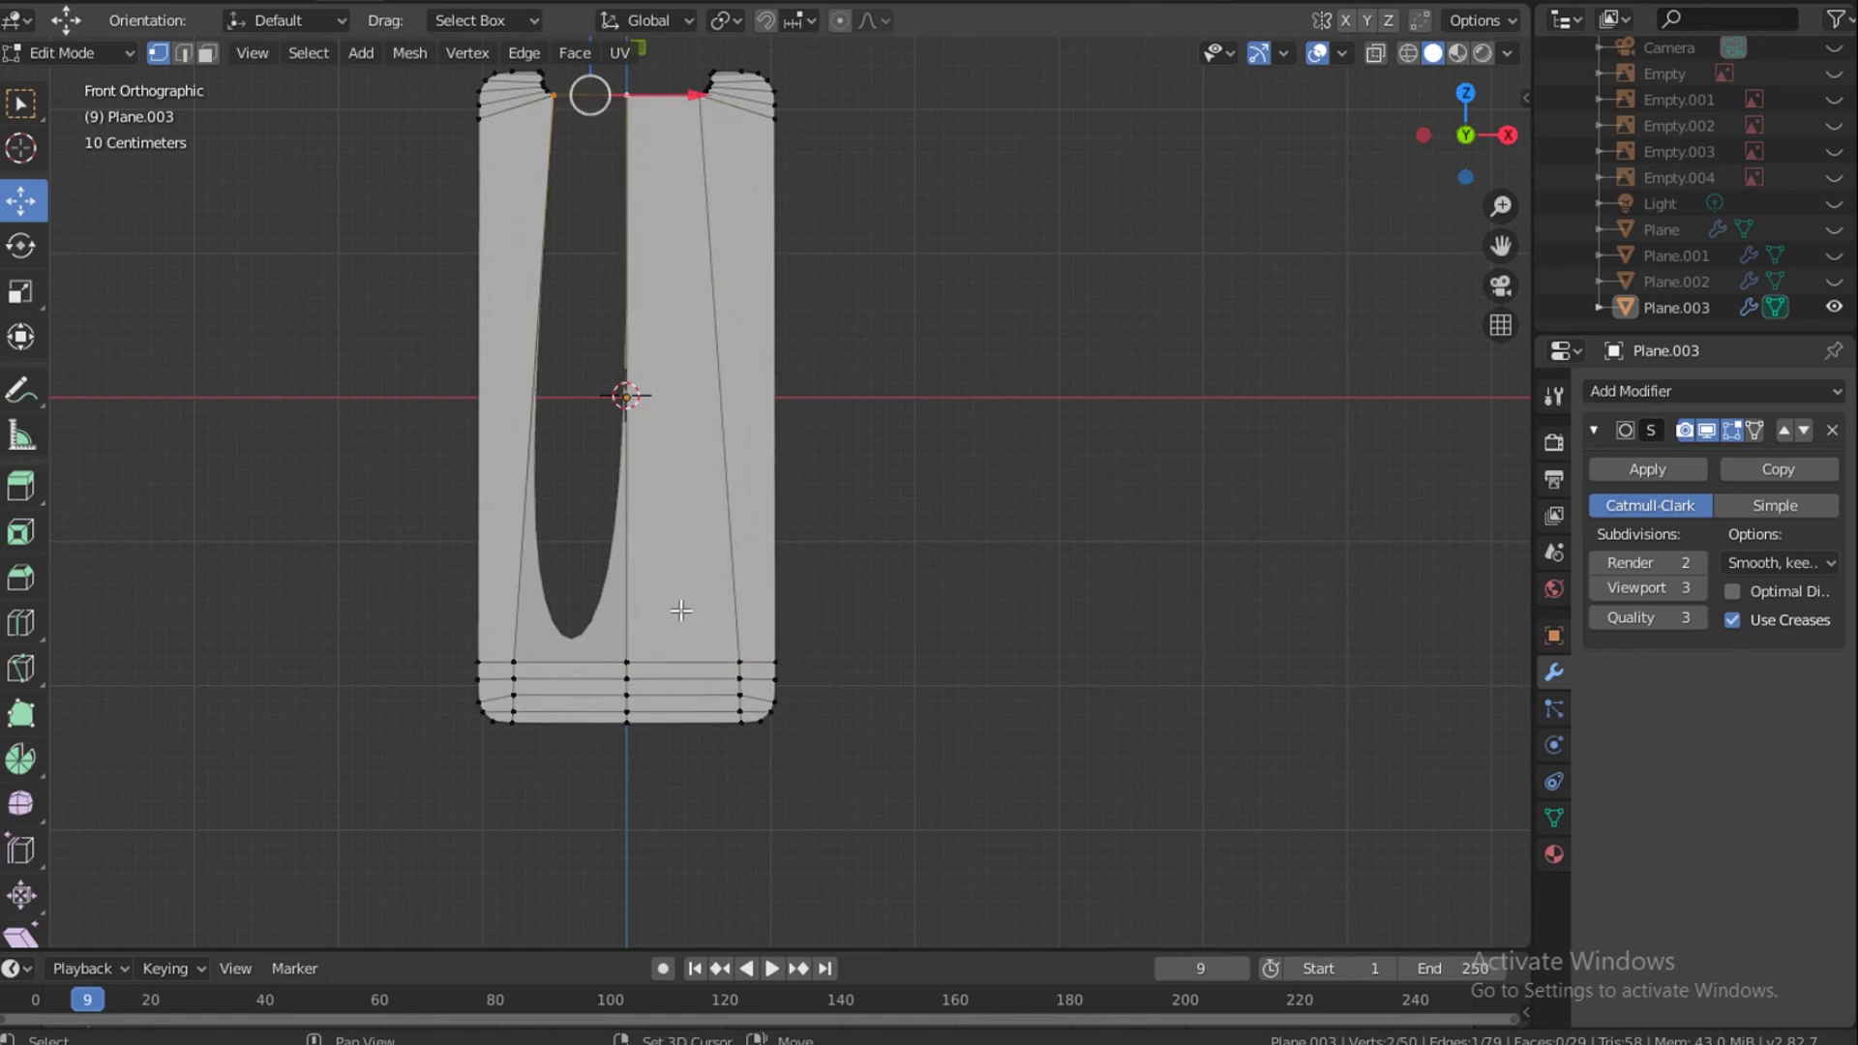
{"action": "left_click", "coordinate": [629, 665], "text": "shift"}
{"action": "left_click", "coordinate": [515, 662], "text": "shift"}
{"action": "key", "text": "f"}
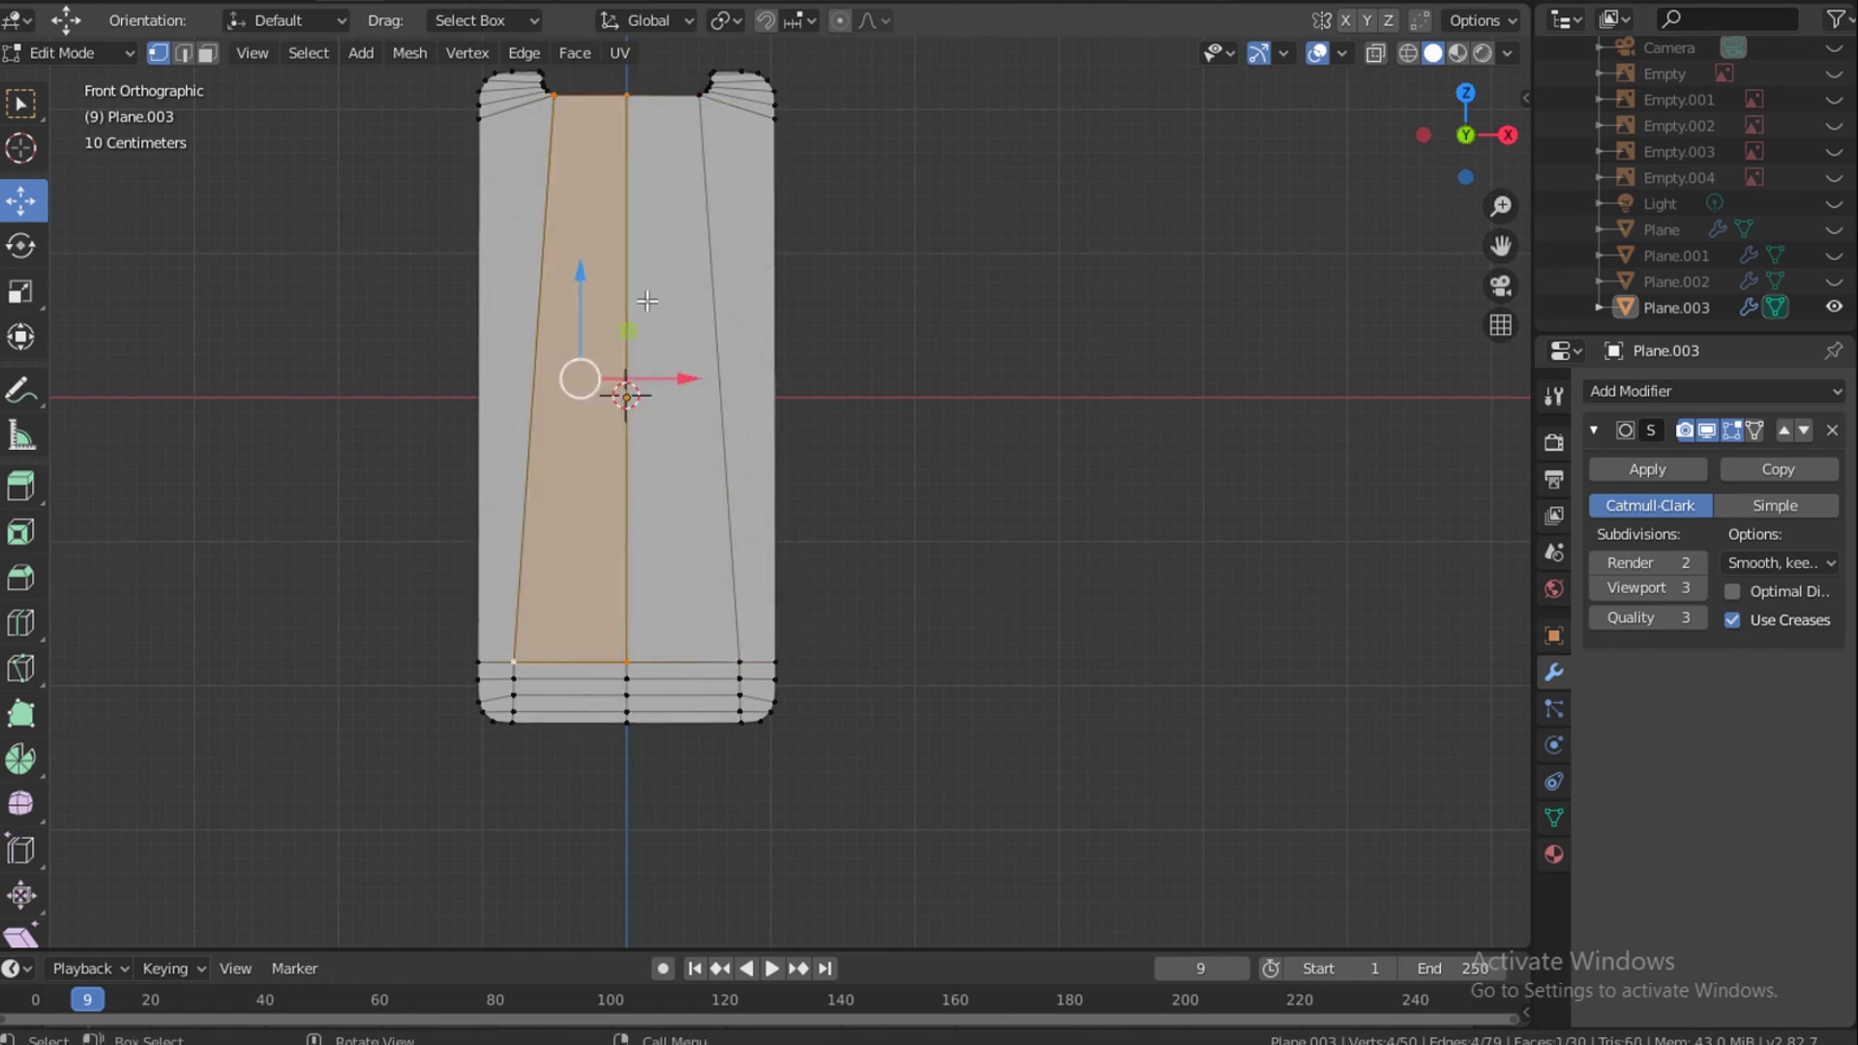
{"action": "left_click", "coordinate": [814, 371]}
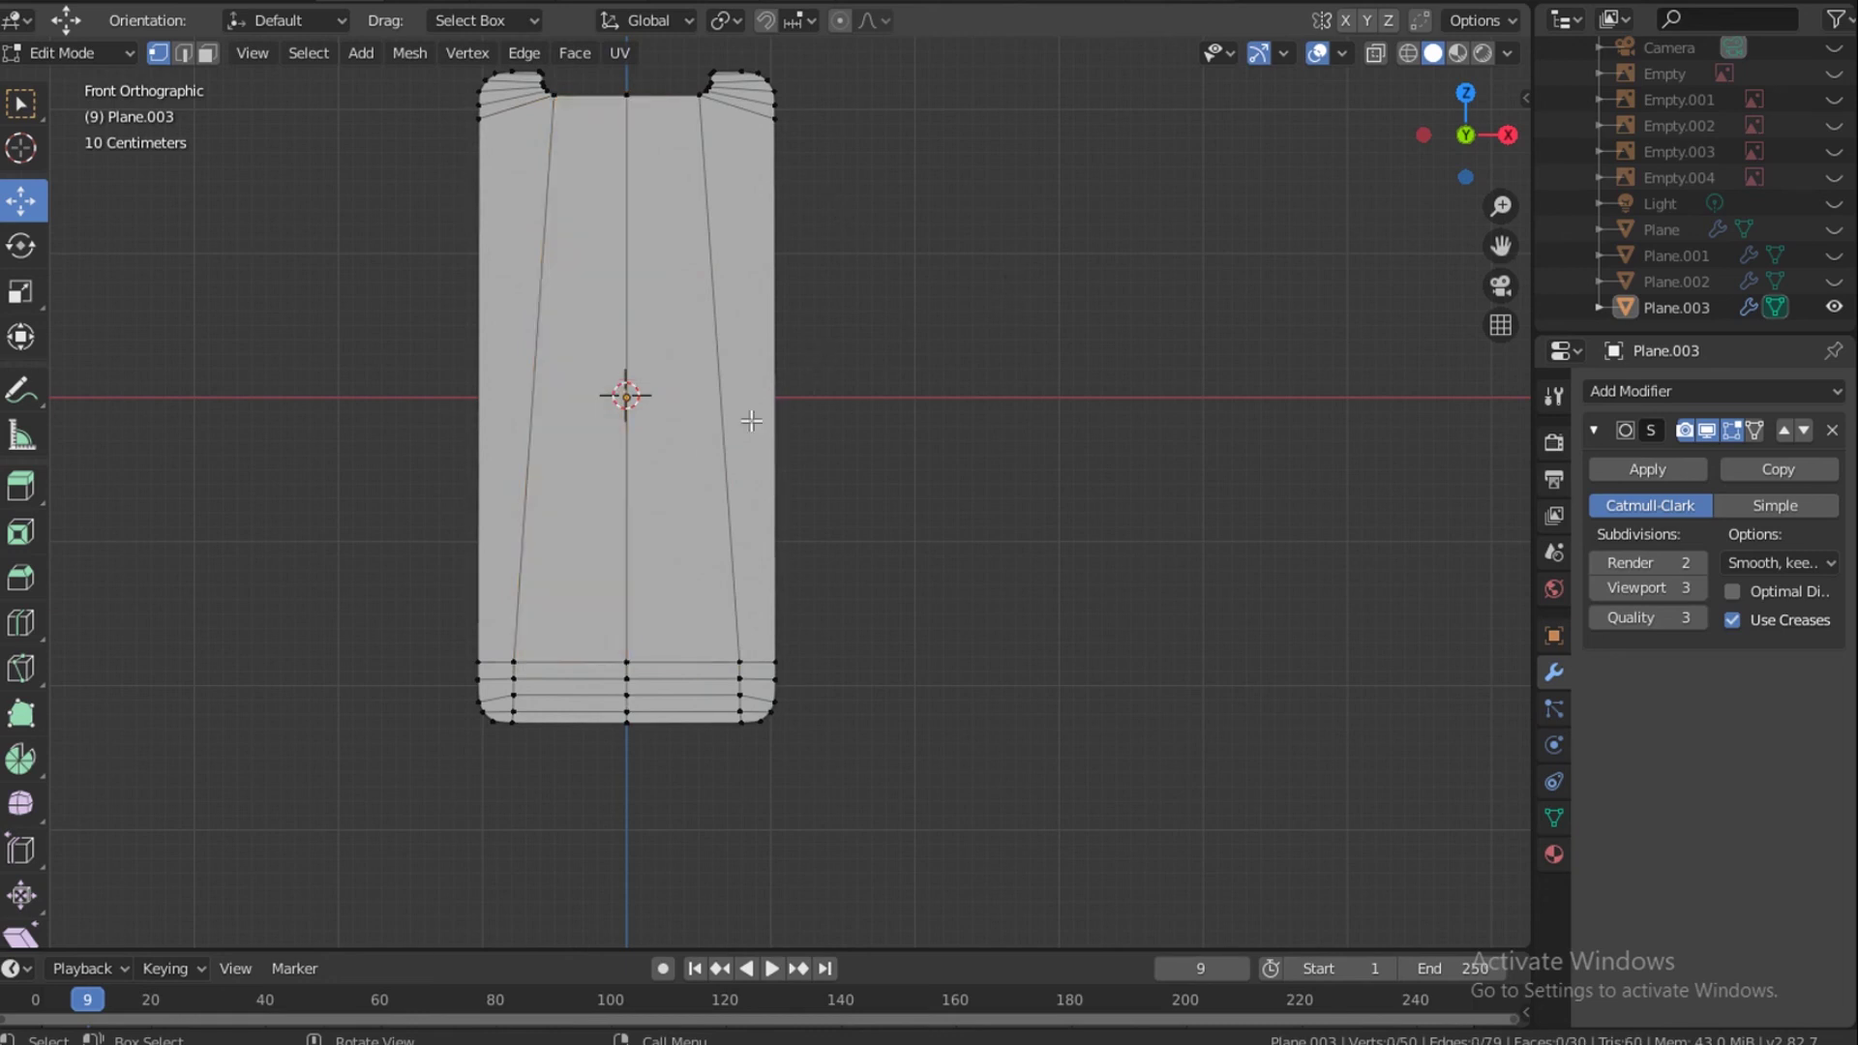
Extrude the screen's outer boundary edges about 0.005 m along the Y axis.
{"action": "key", "text": "Tab"}
{"action": "scroll", "coordinate": [794, 202], "scroll_direction": "up", "scroll_amount": 1}
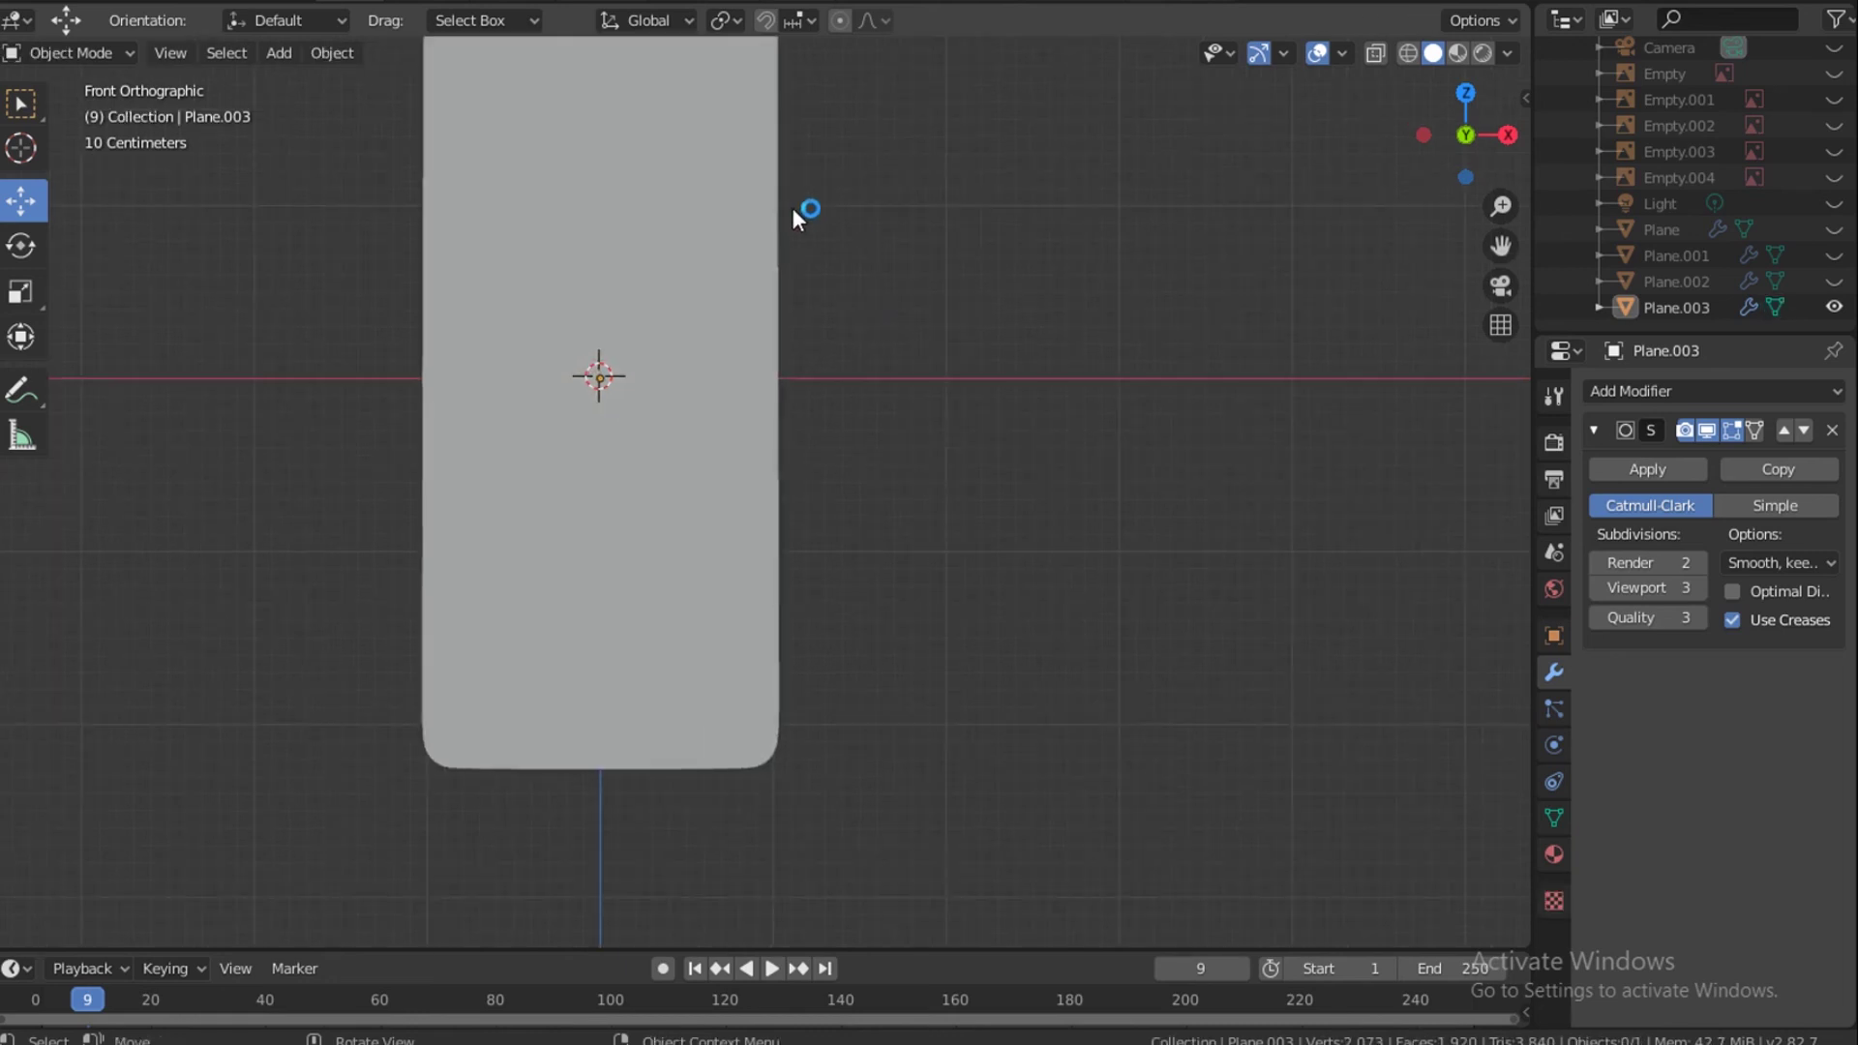
{"action": "left_click_drag", "start_coordinate": [1466, 135], "coordinate": [1422, 160]}
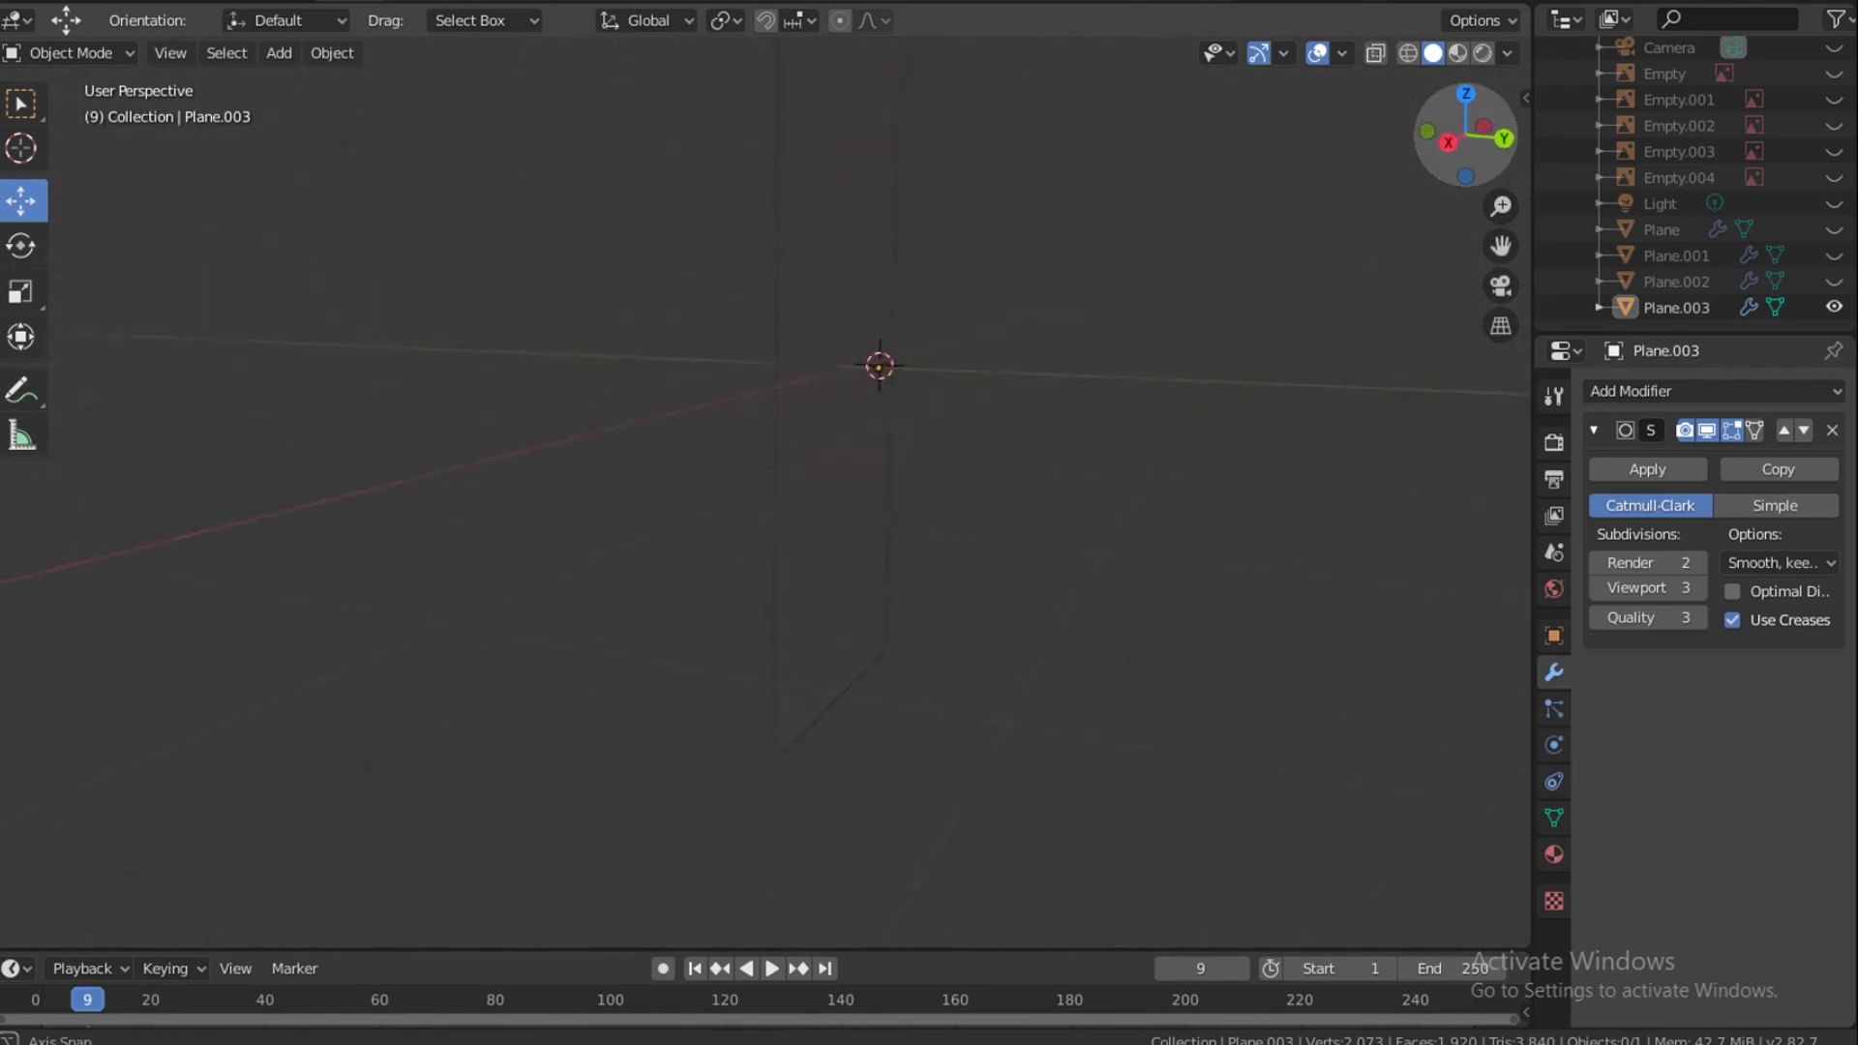
{"action": "key", "text": "Tab"}
{"action": "key", "text": "e"}
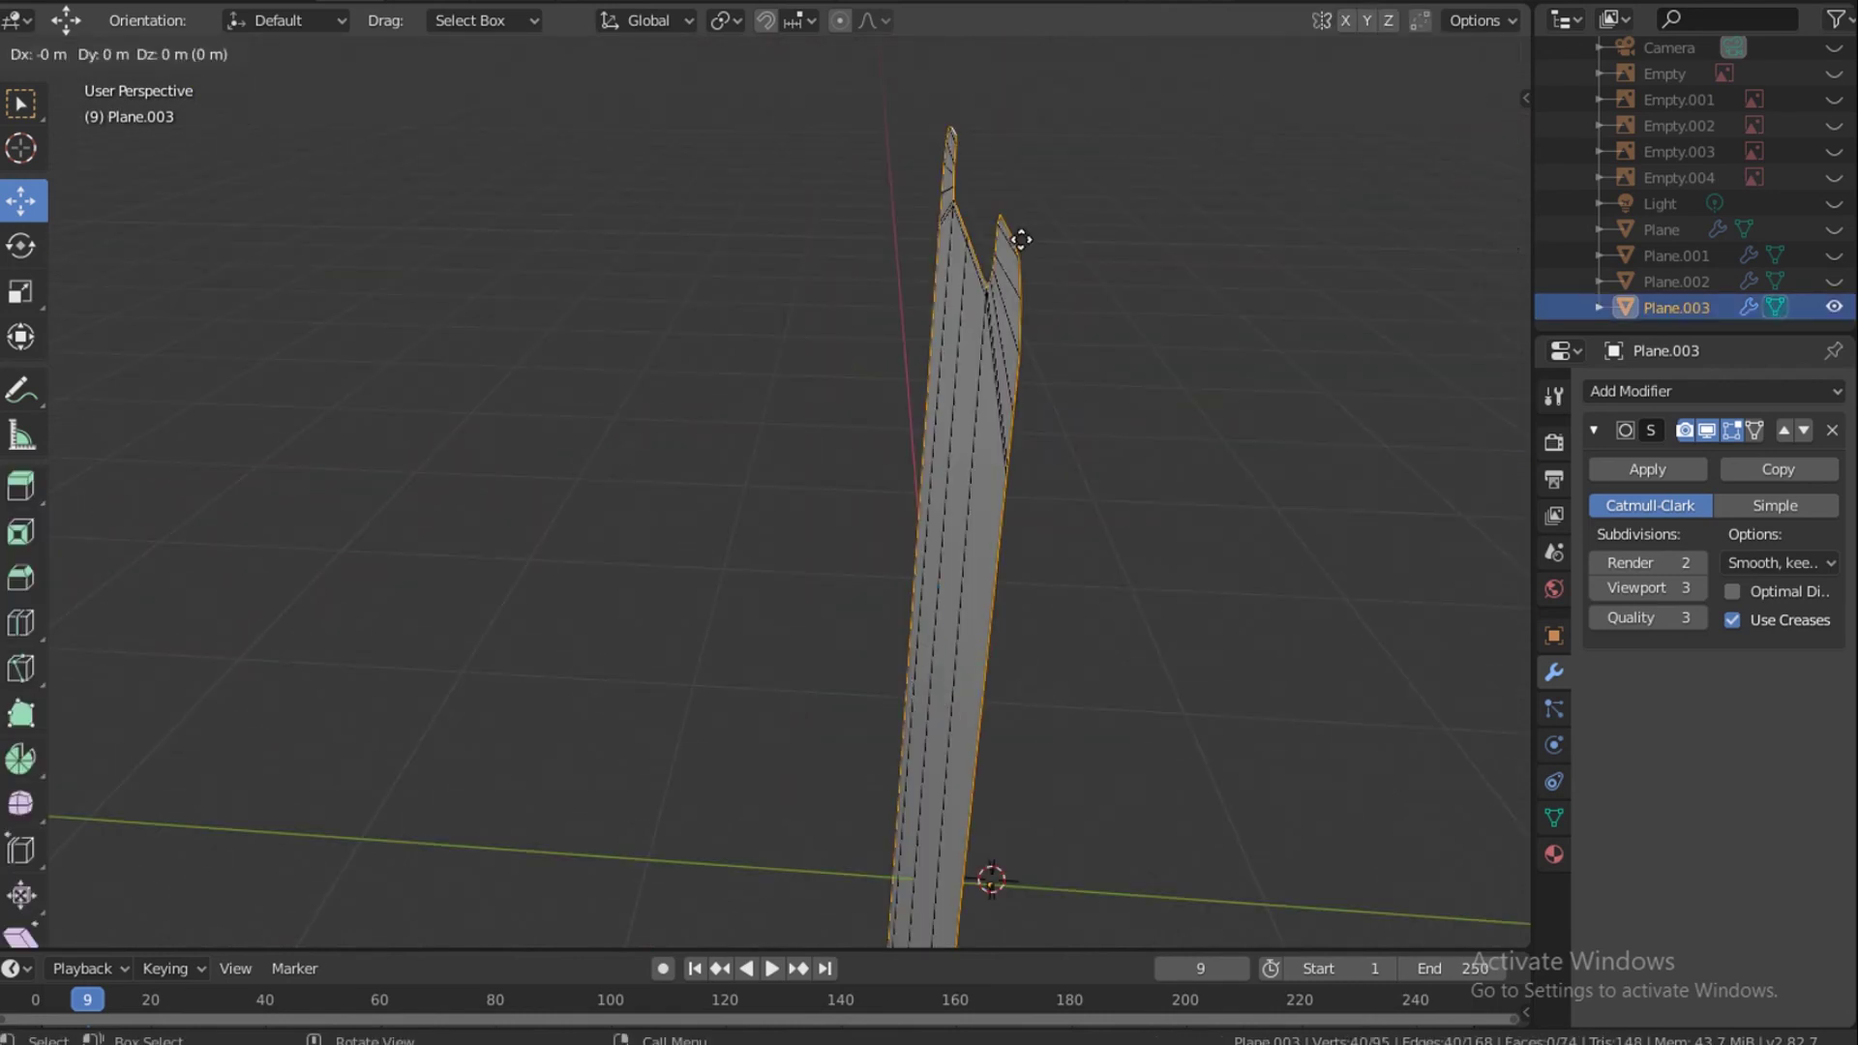
{"action": "key", "text": "y"}
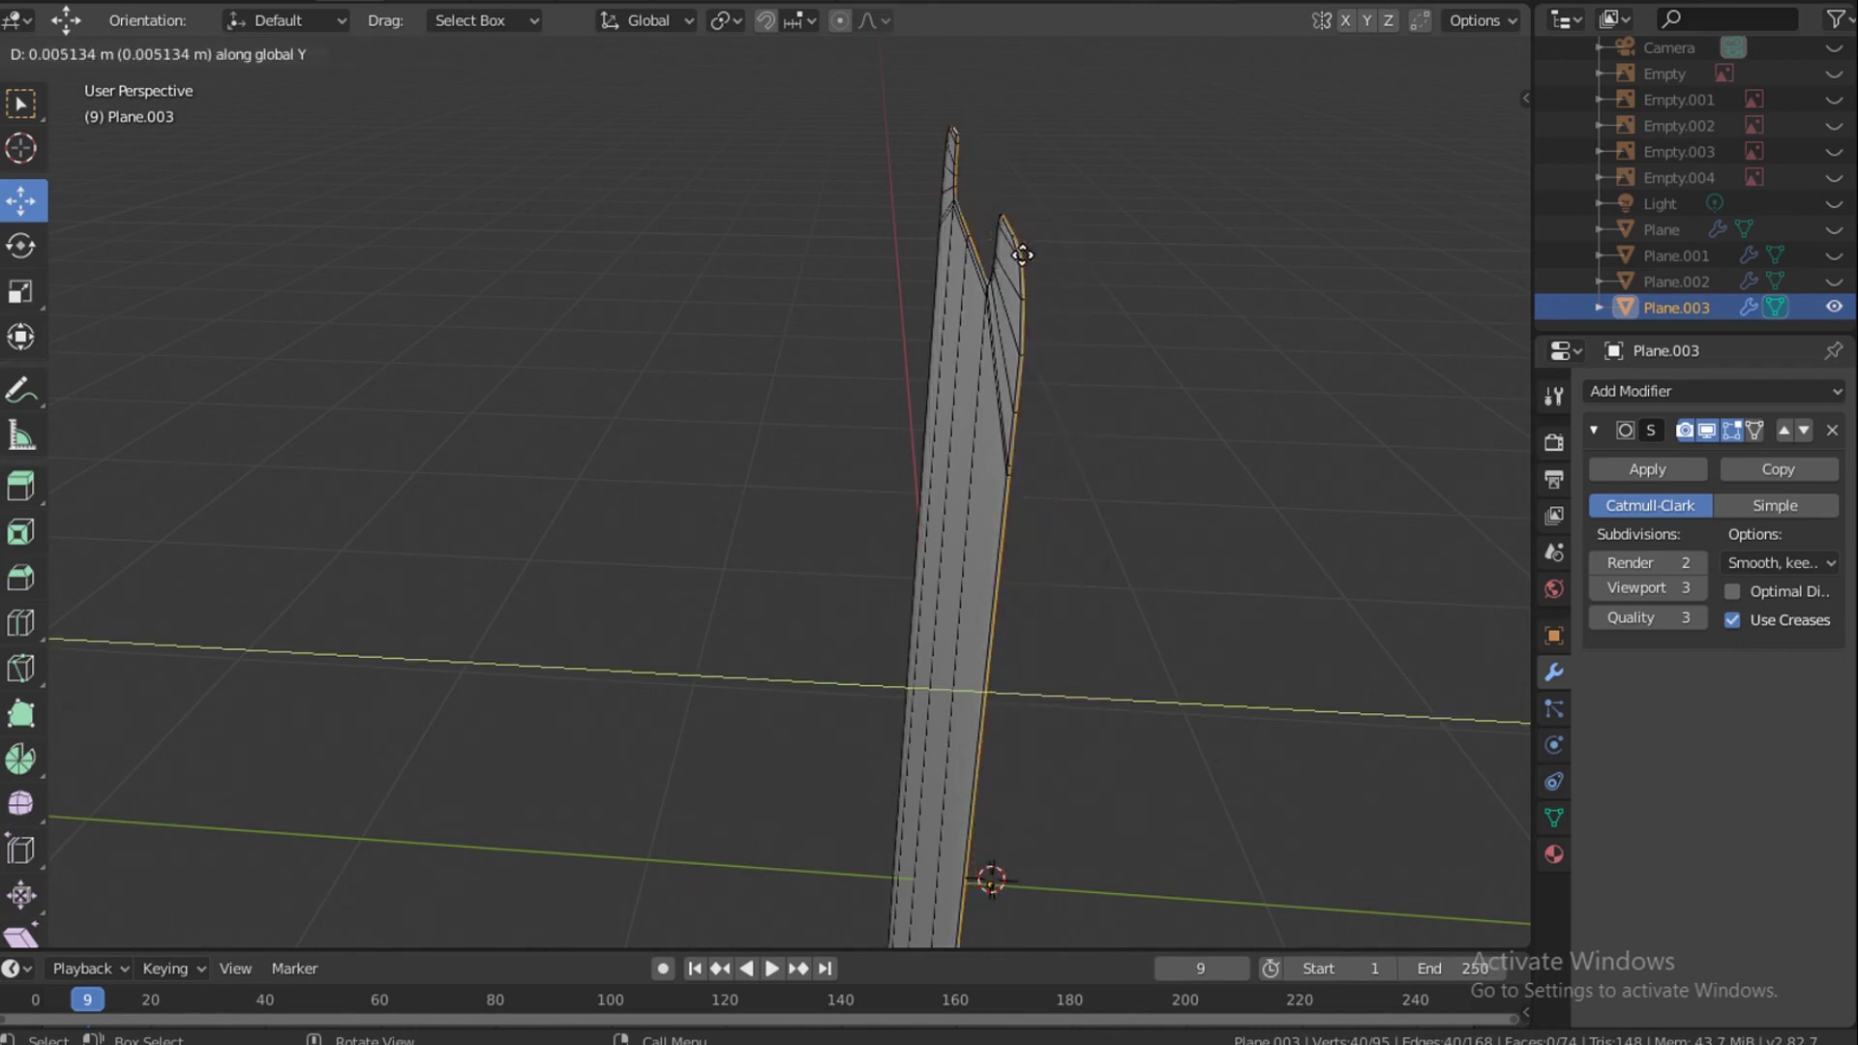
{"action": "left_click", "coordinate": [1022, 255]}
Extrude the same boundary edges about 0.015 m further along Y, then leave Edit Mode with nothing selected.
{"action": "key", "text": "e"}
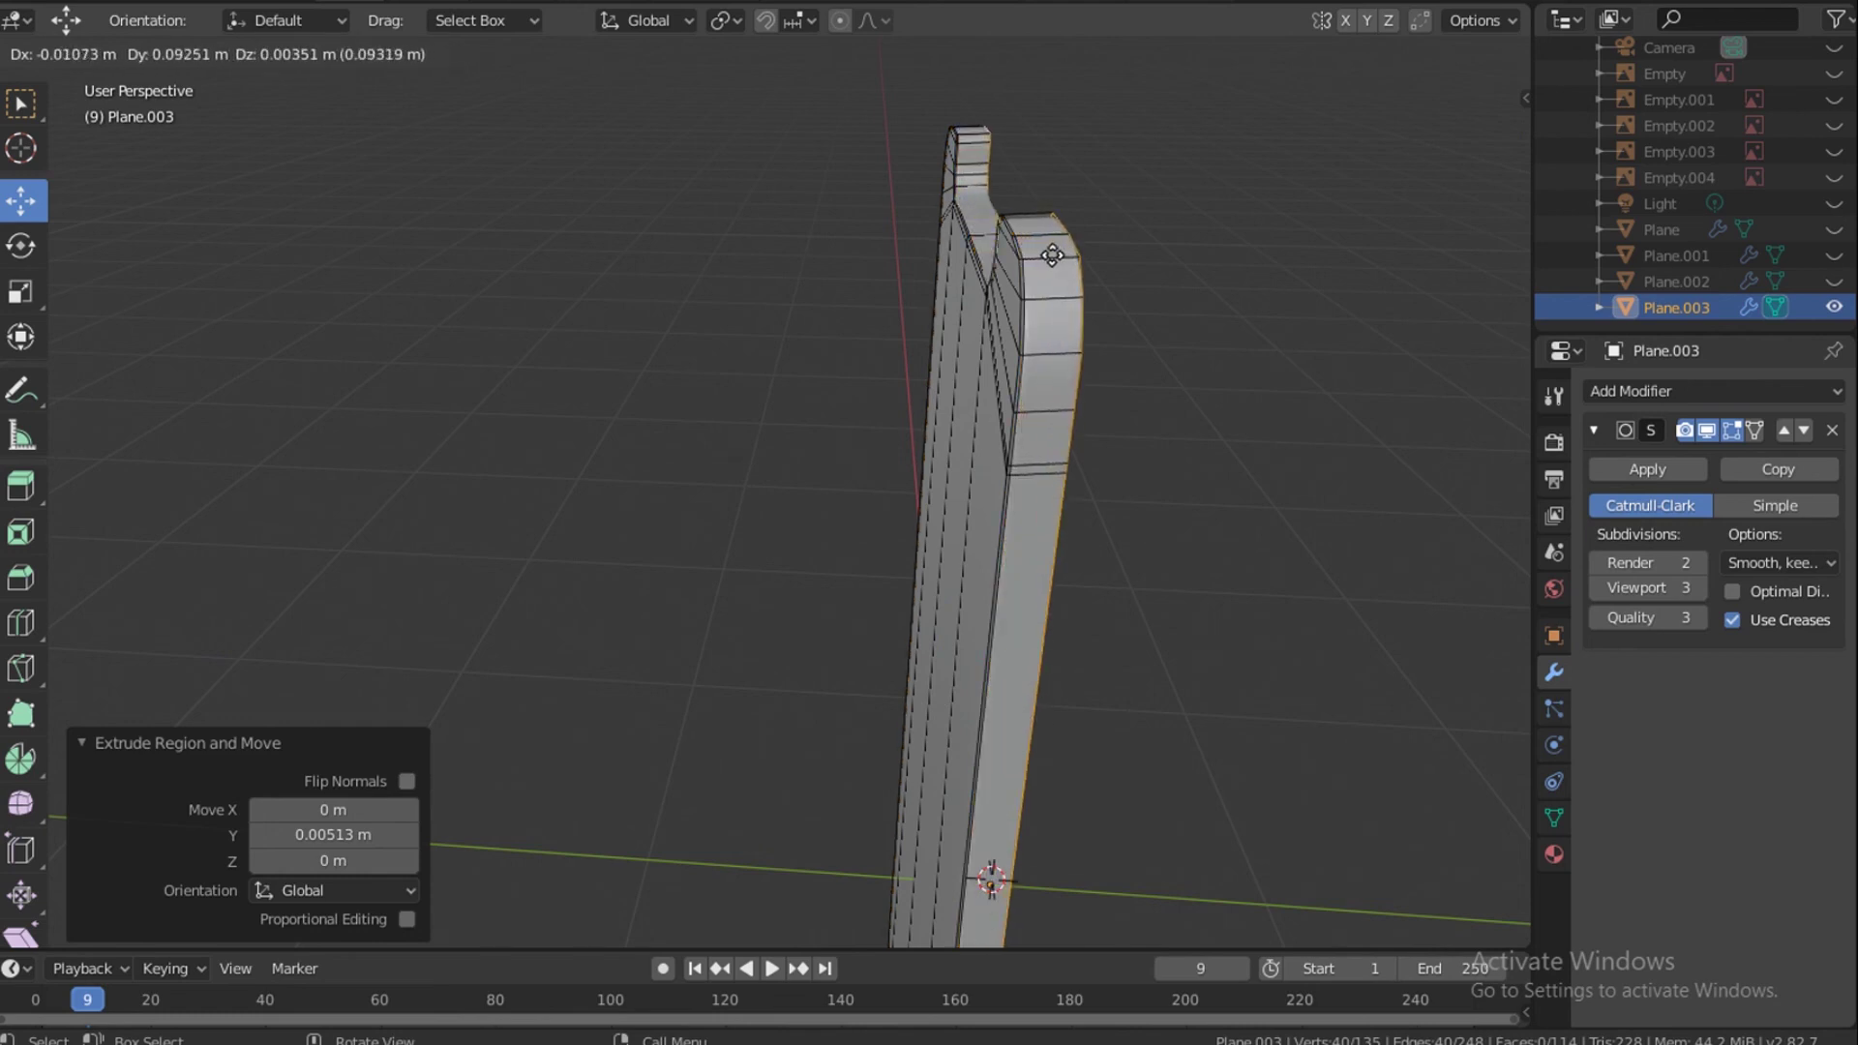
{"action": "key", "text": "y"}
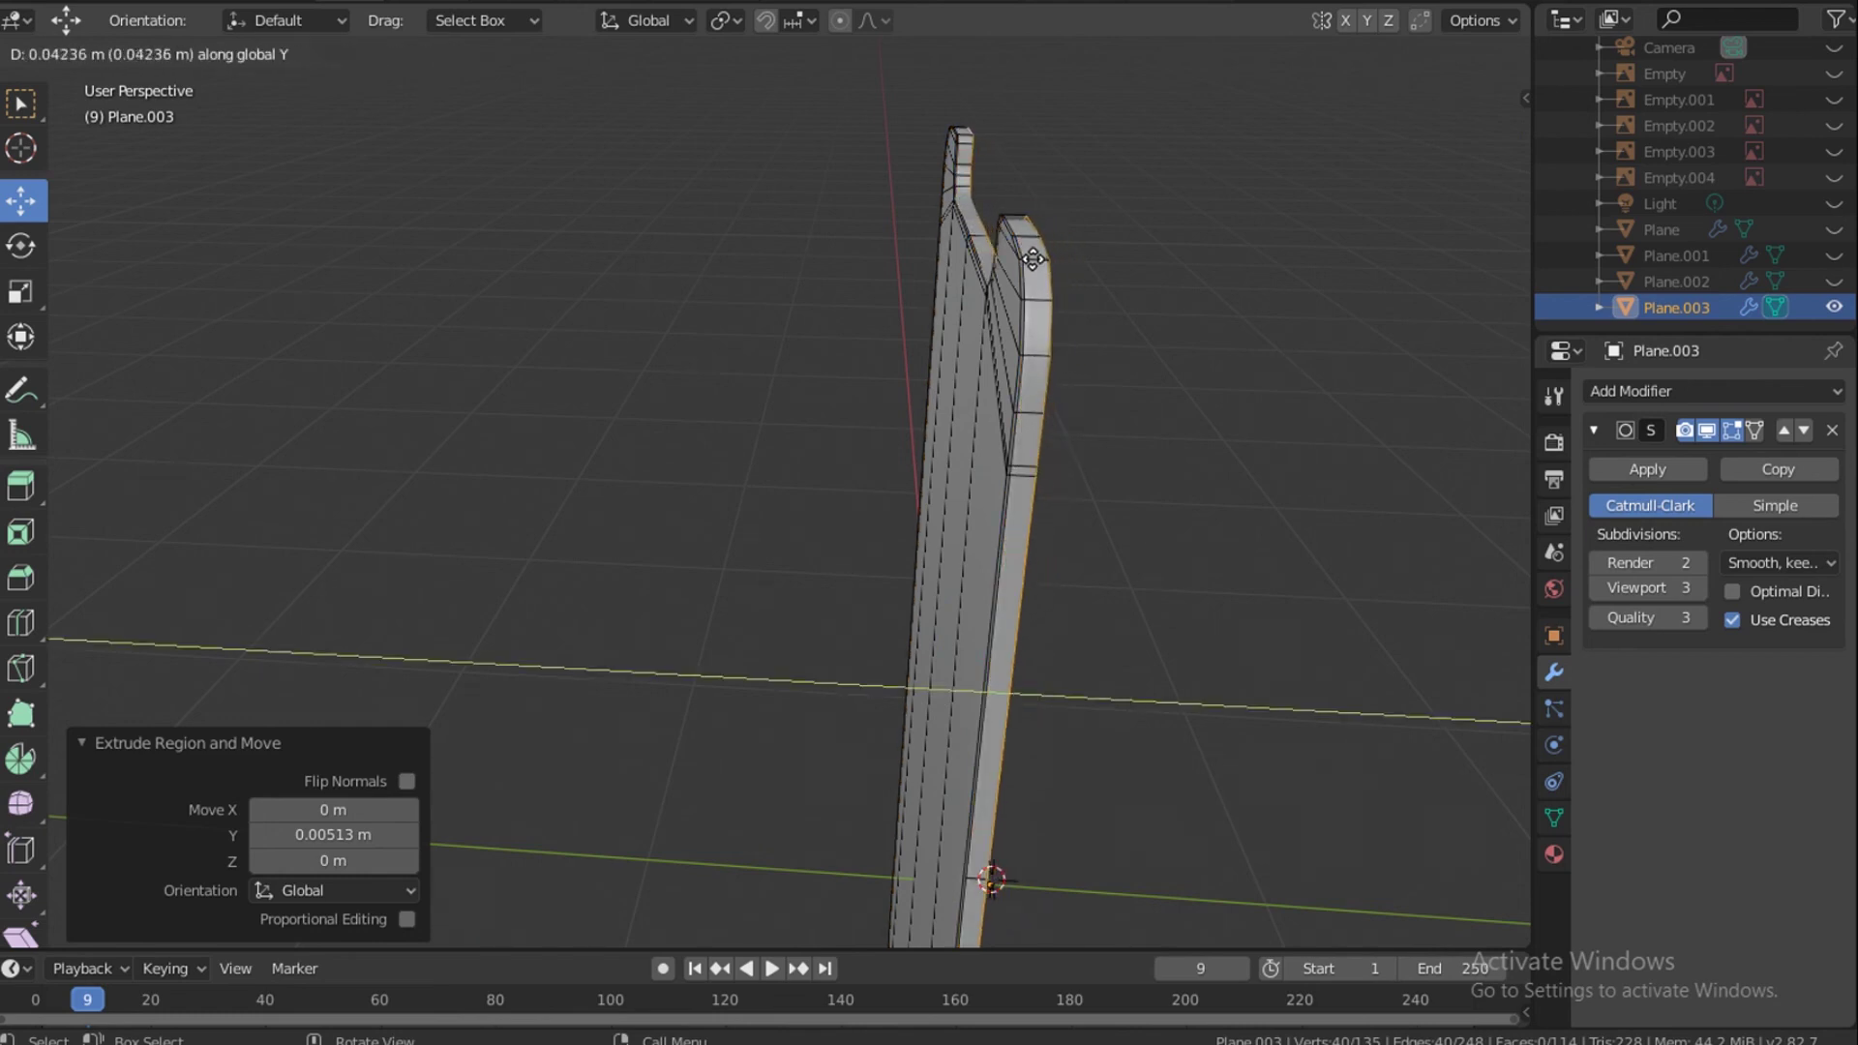
{"action": "left_click", "coordinate": [1027, 256]}
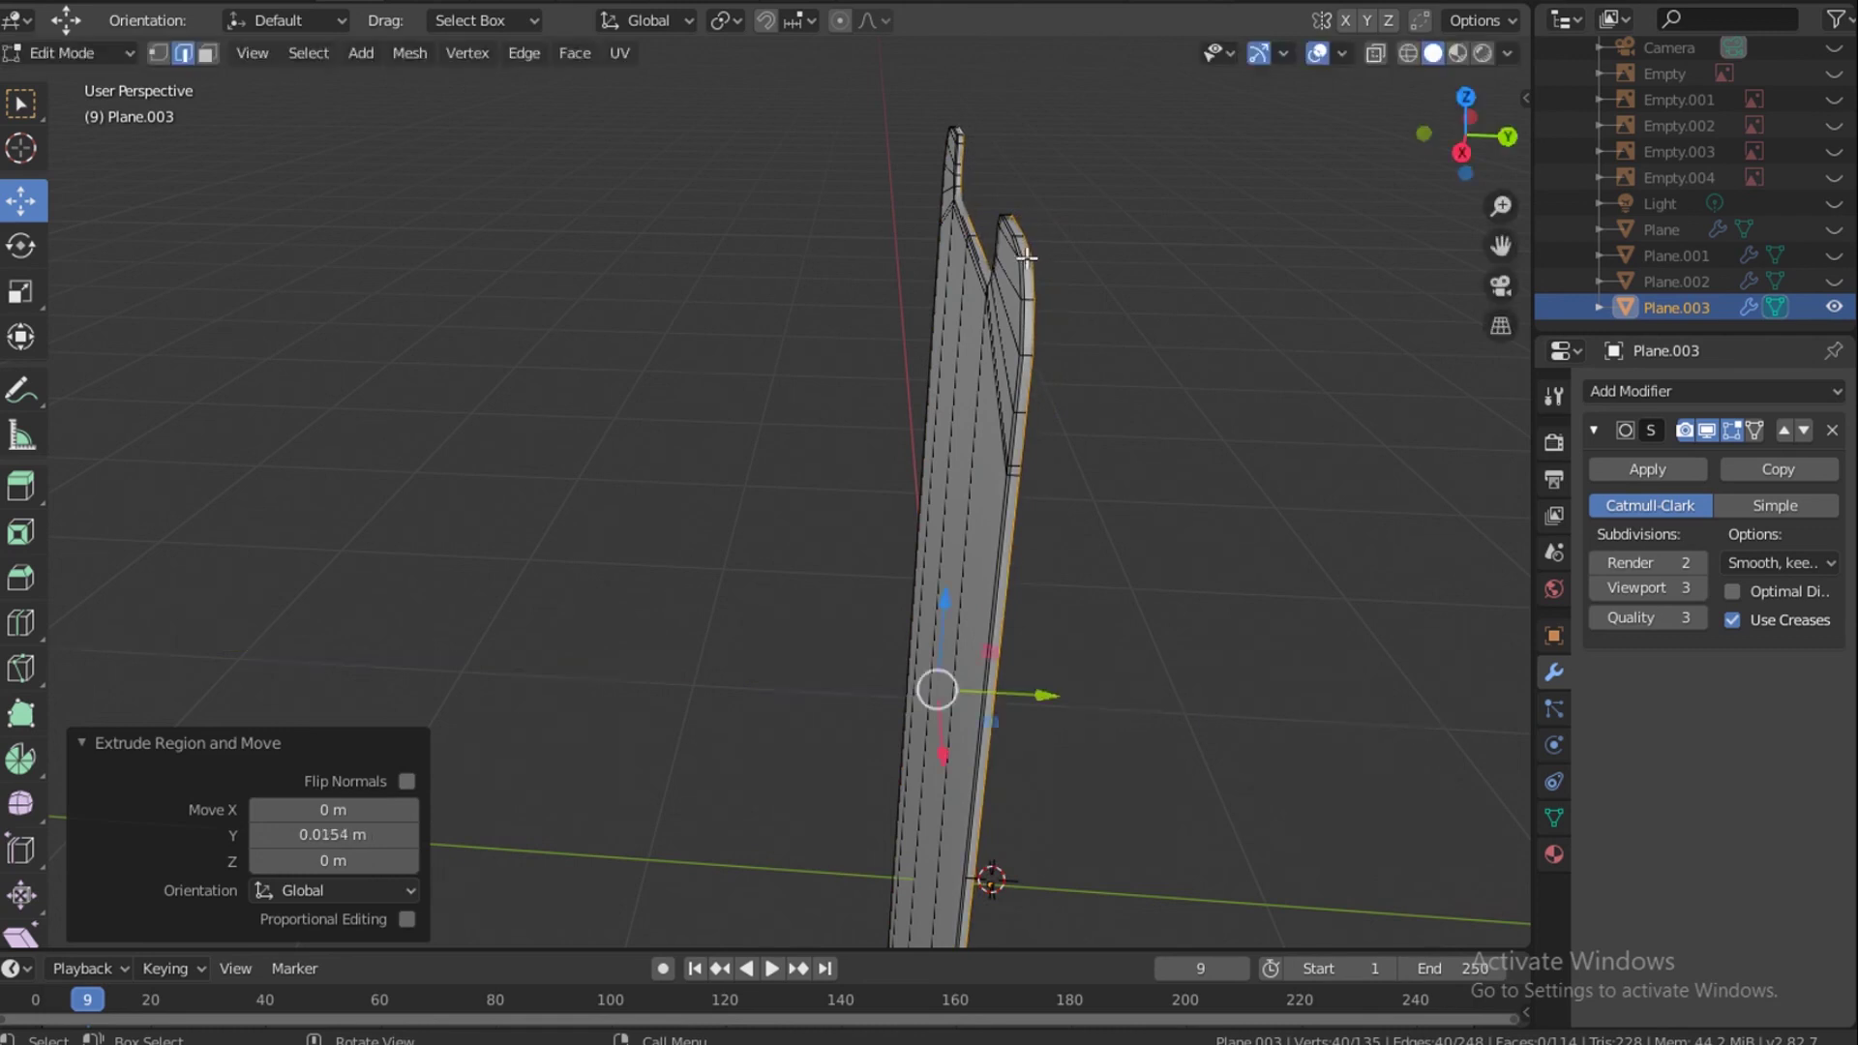
{"action": "left_click", "coordinate": [1114, 243]}
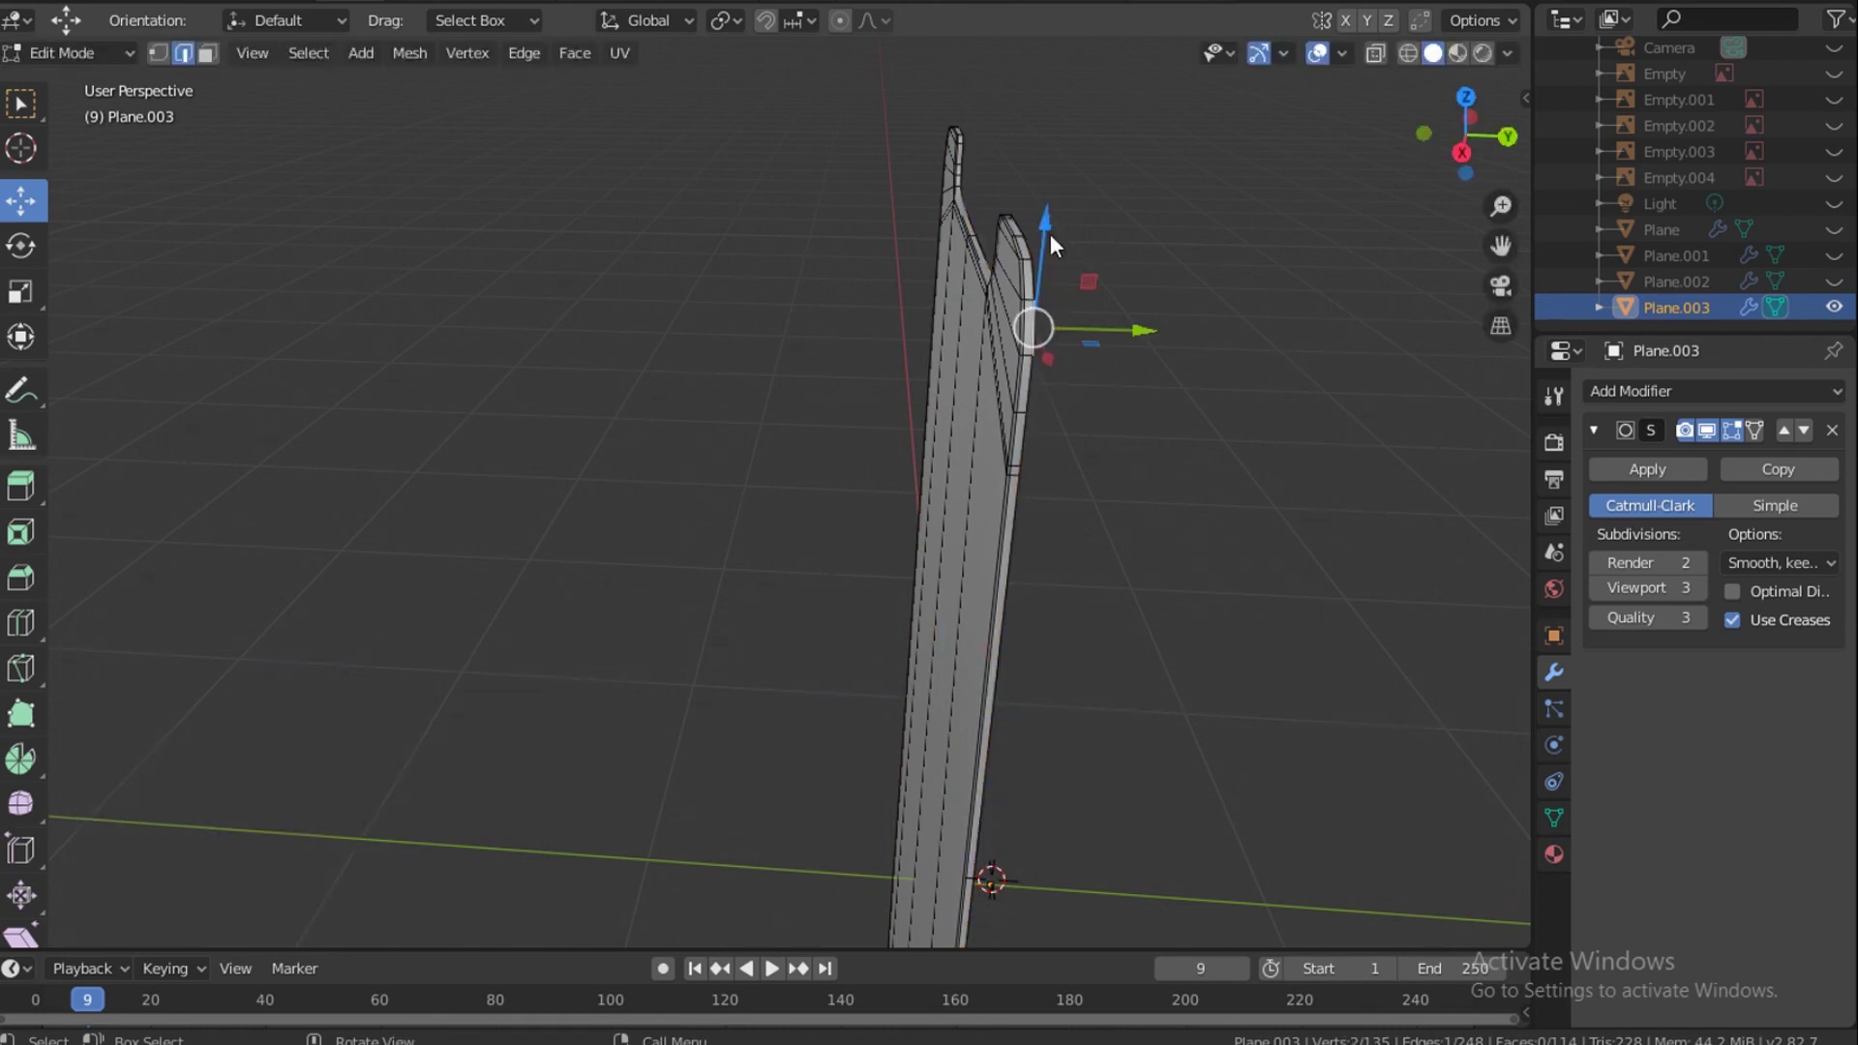
{"action": "key", "text": "Tab"}
{"action": "left_click", "coordinate": [1196, 319]}
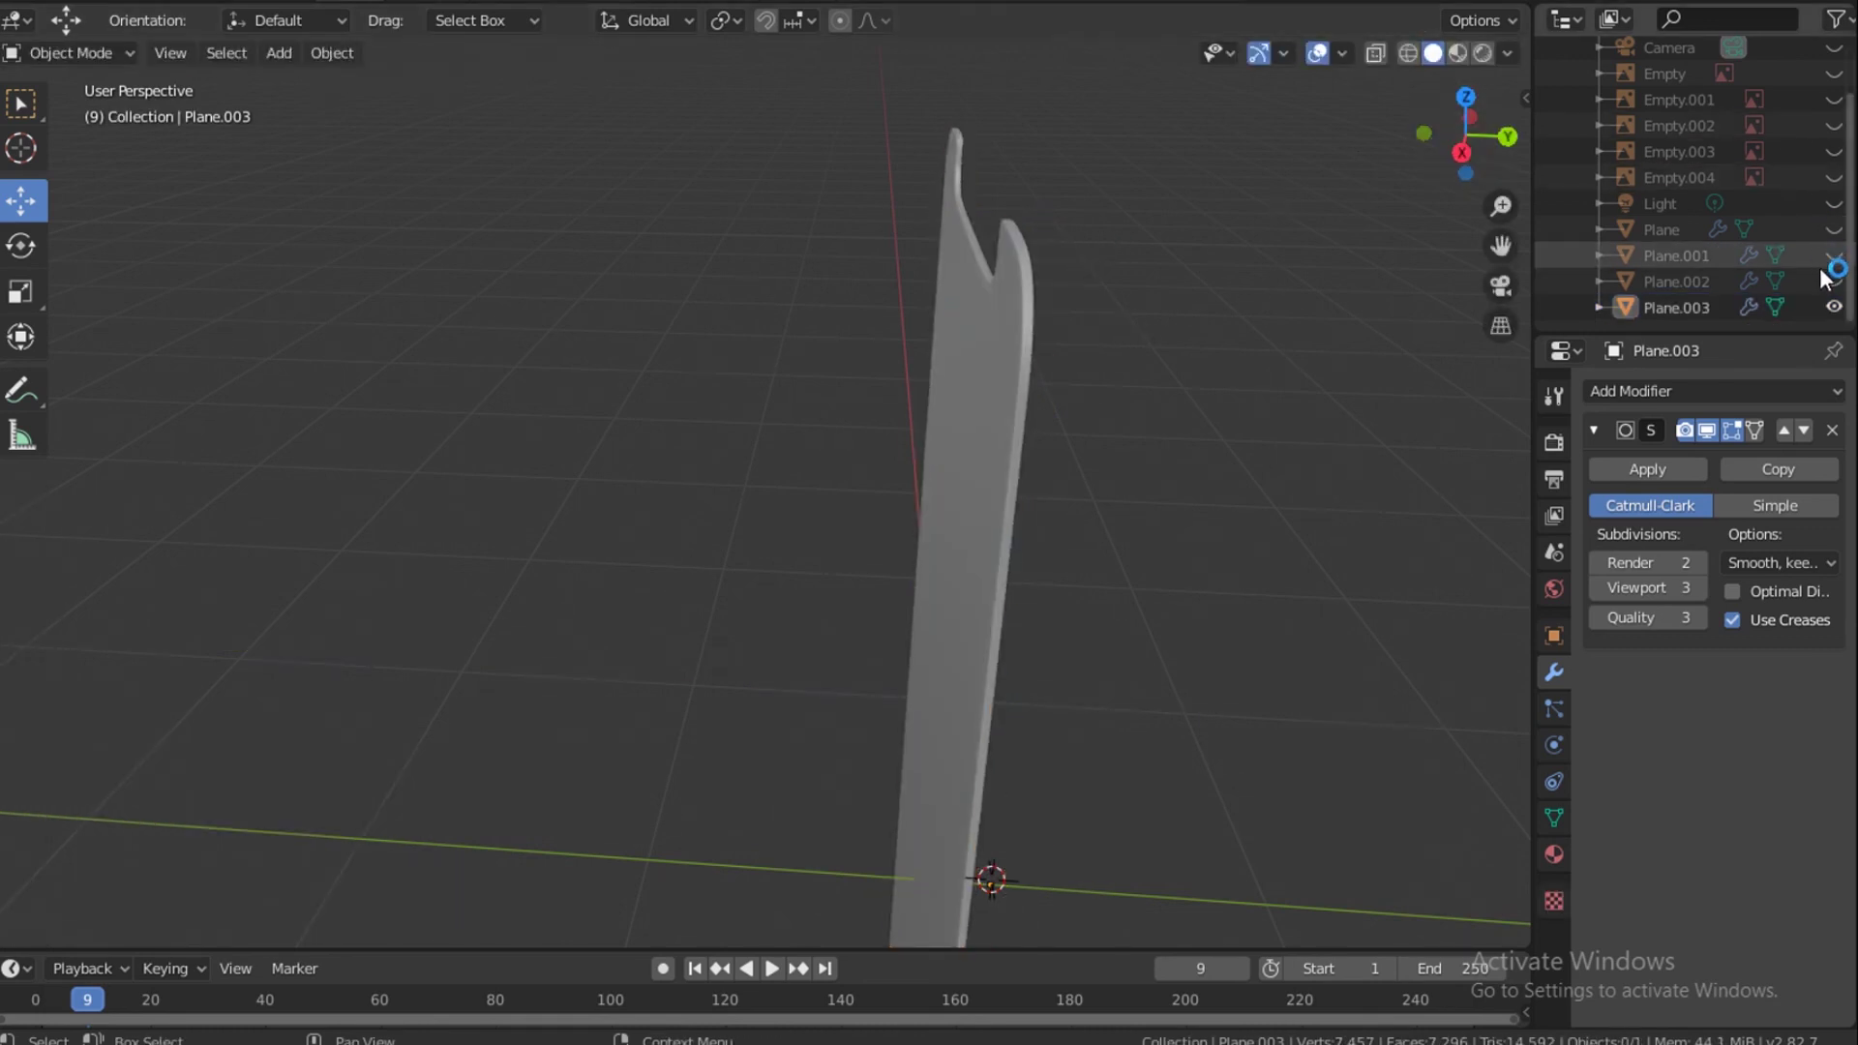
Unhide Plane.001, Plane and Plane.002 to show the complete phone around the screen.
{"action": "left_click", "coordinate": [1834, 255]}
{"action": "left_click", "coordinate": [1833, 230]}
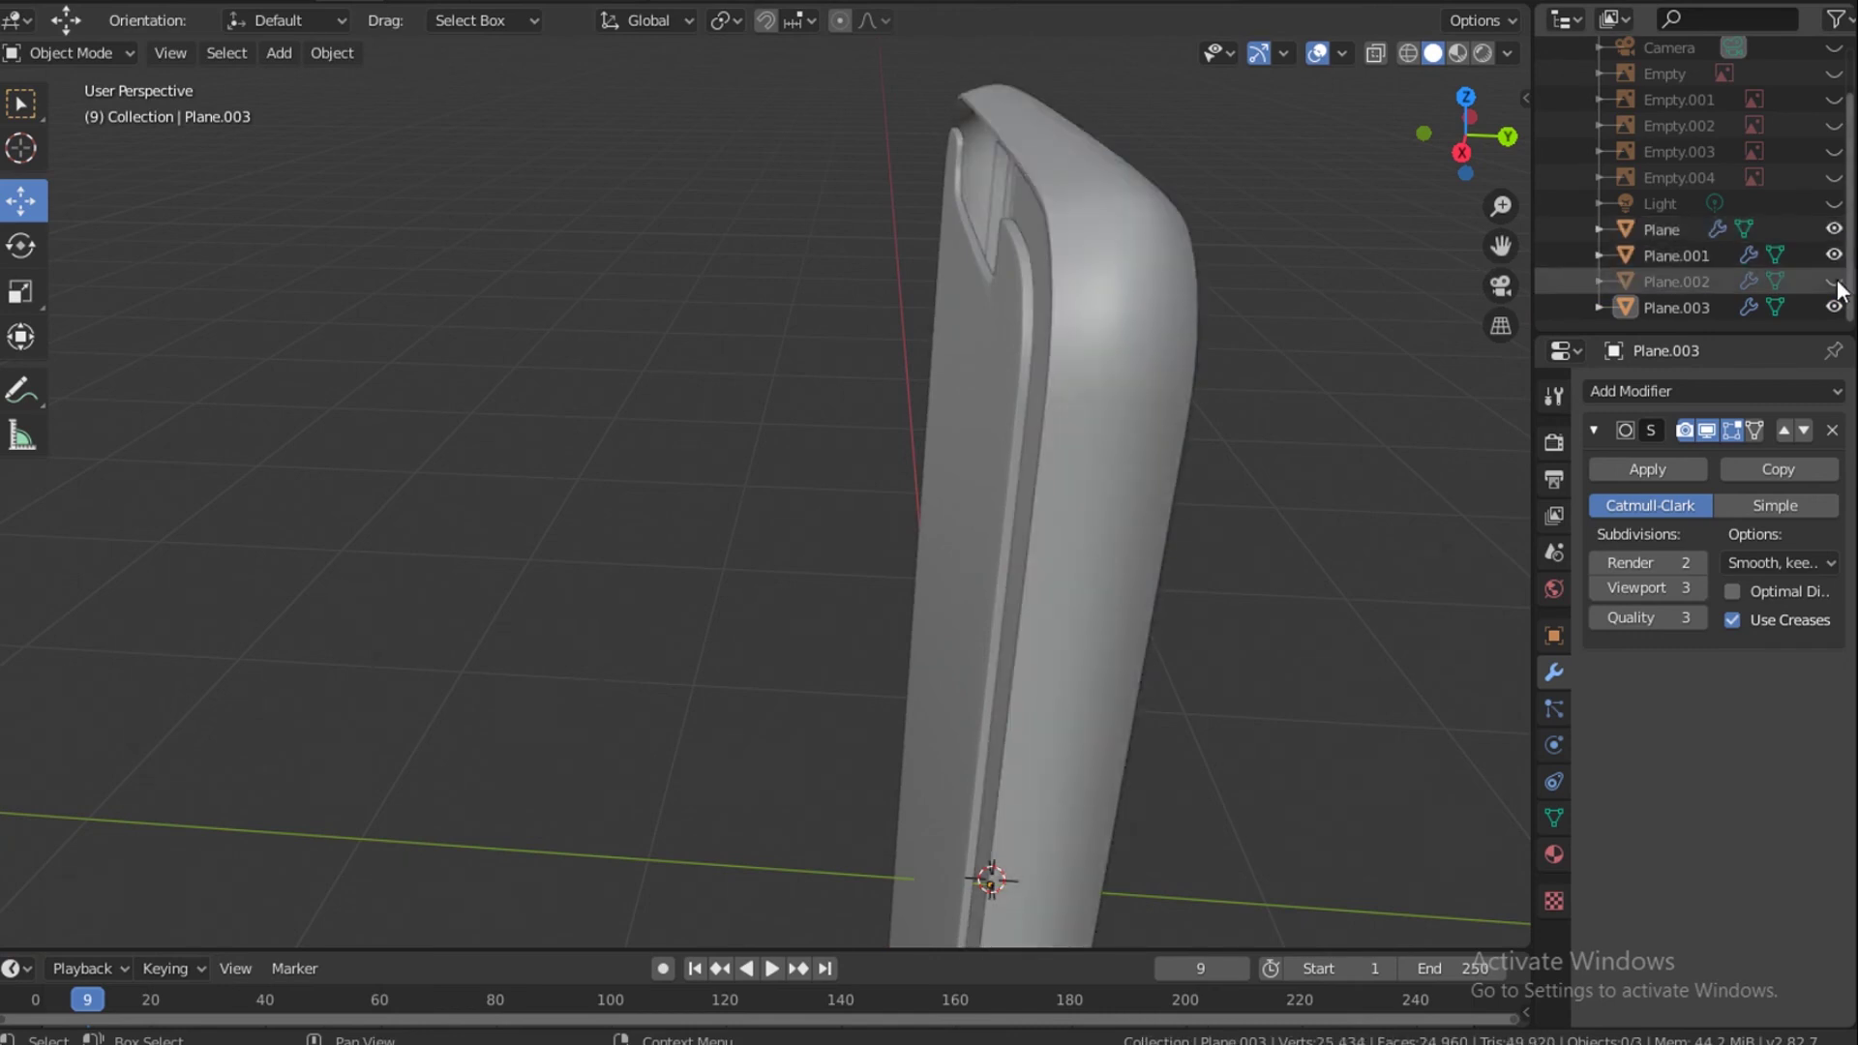
{"action": "left_click", "coordinate": [1834, 282]}
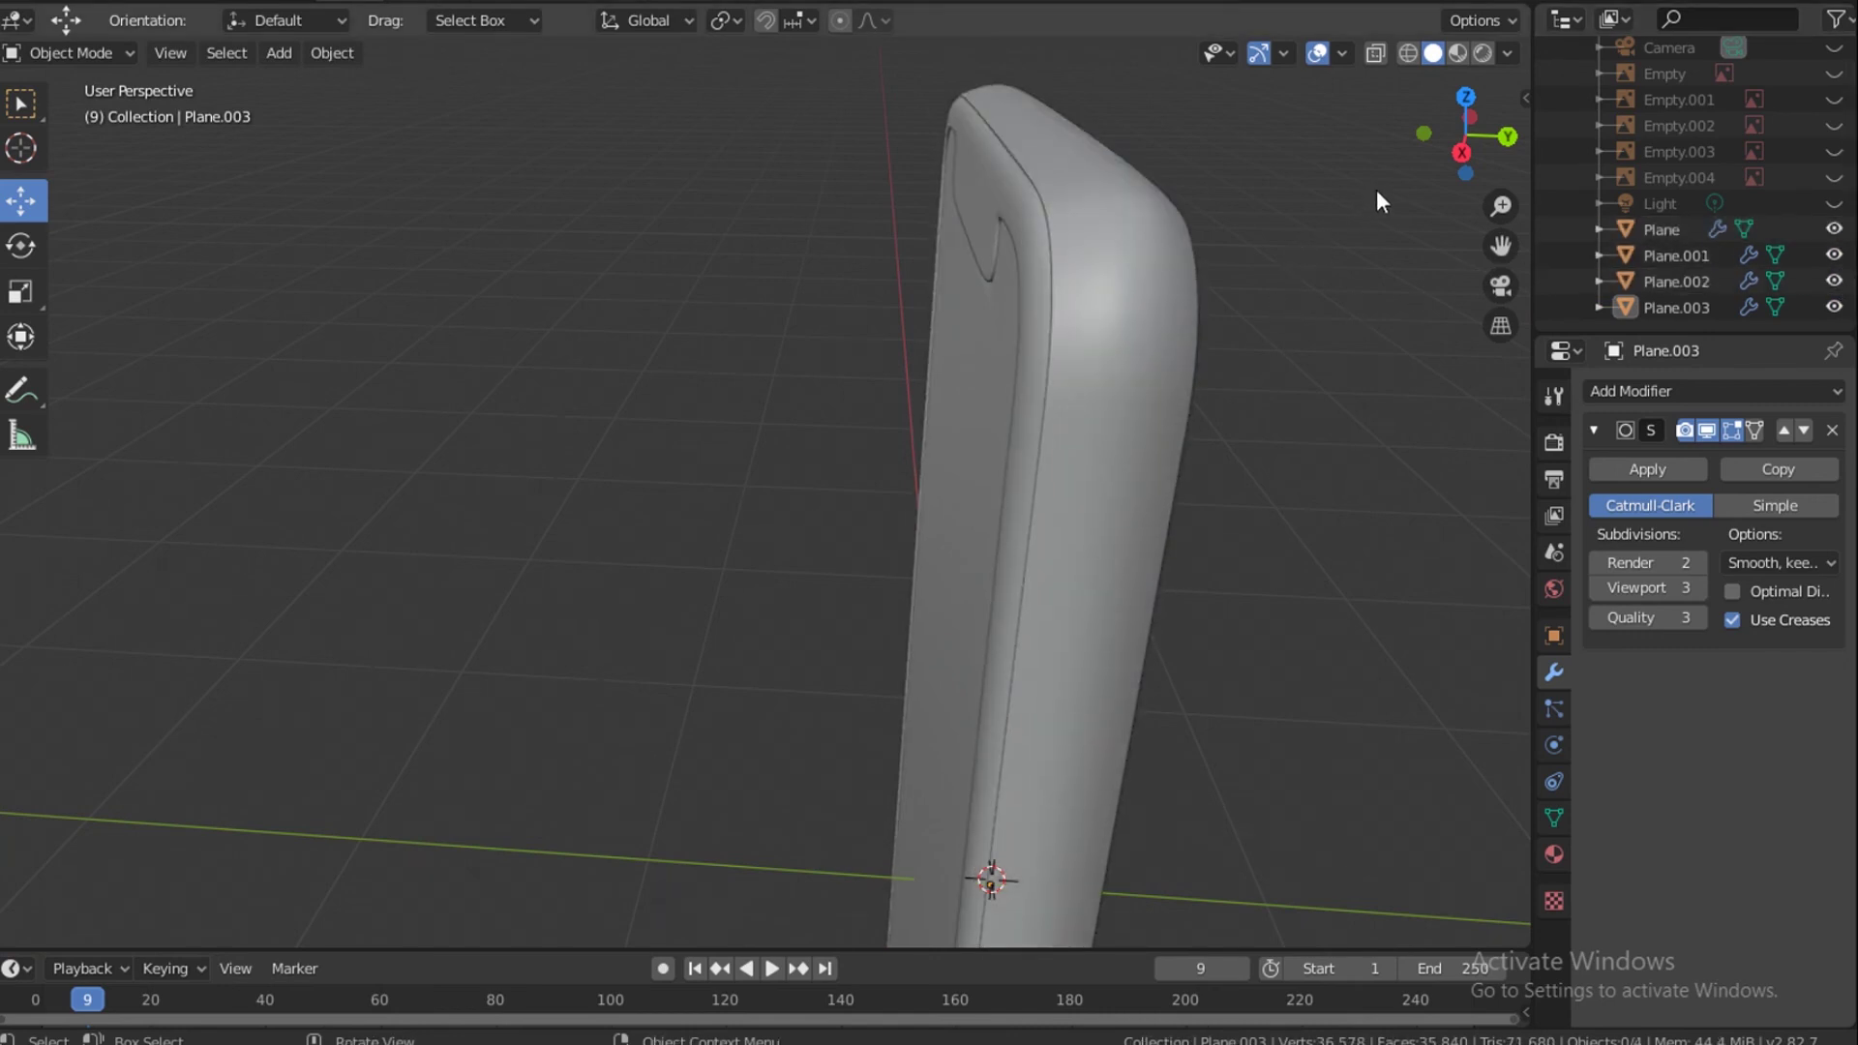
{"action": "left_click_drag", "start_coordinate": [1452, 145], "coordinate": [1089, 184]}
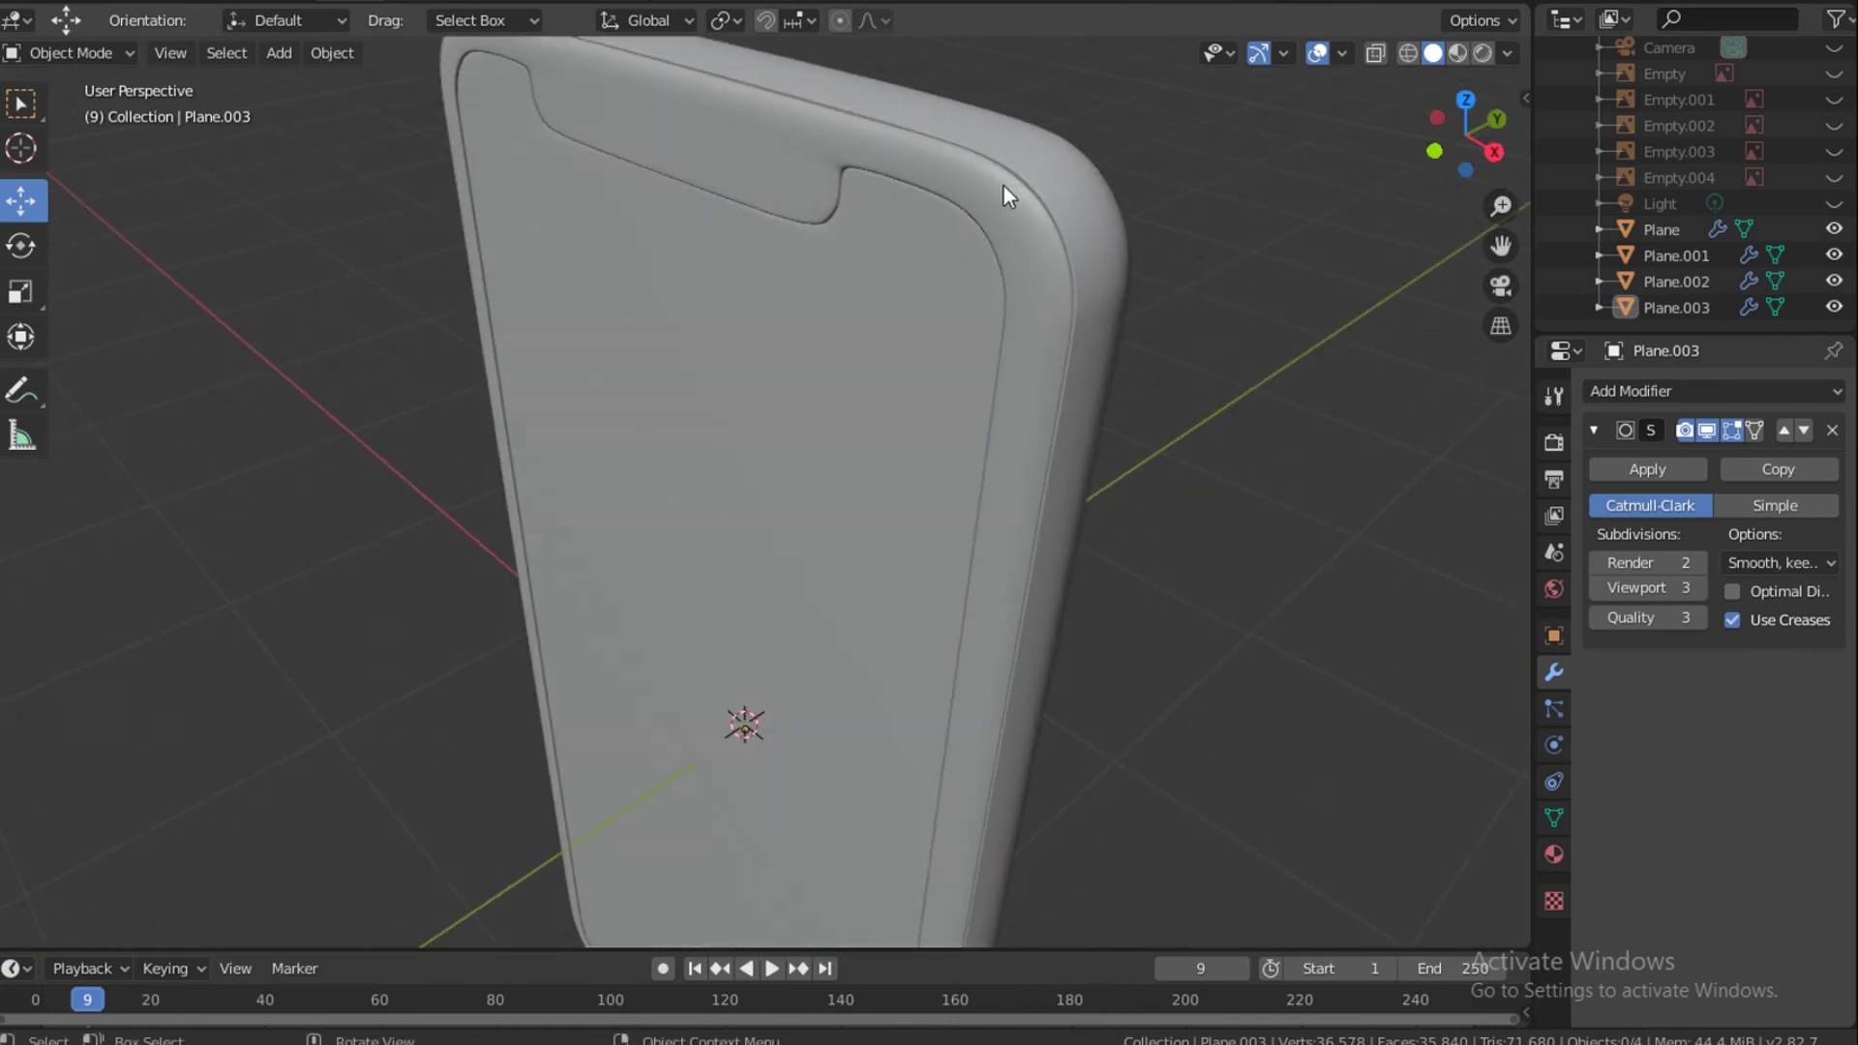
Recalculate the normals of the notched front frame Plane.002 and return to Object Mode with nothing selected.
{"action": "left_click", "coordinate": [1001, 227]}
{"action": "key", "text": "Tab"}
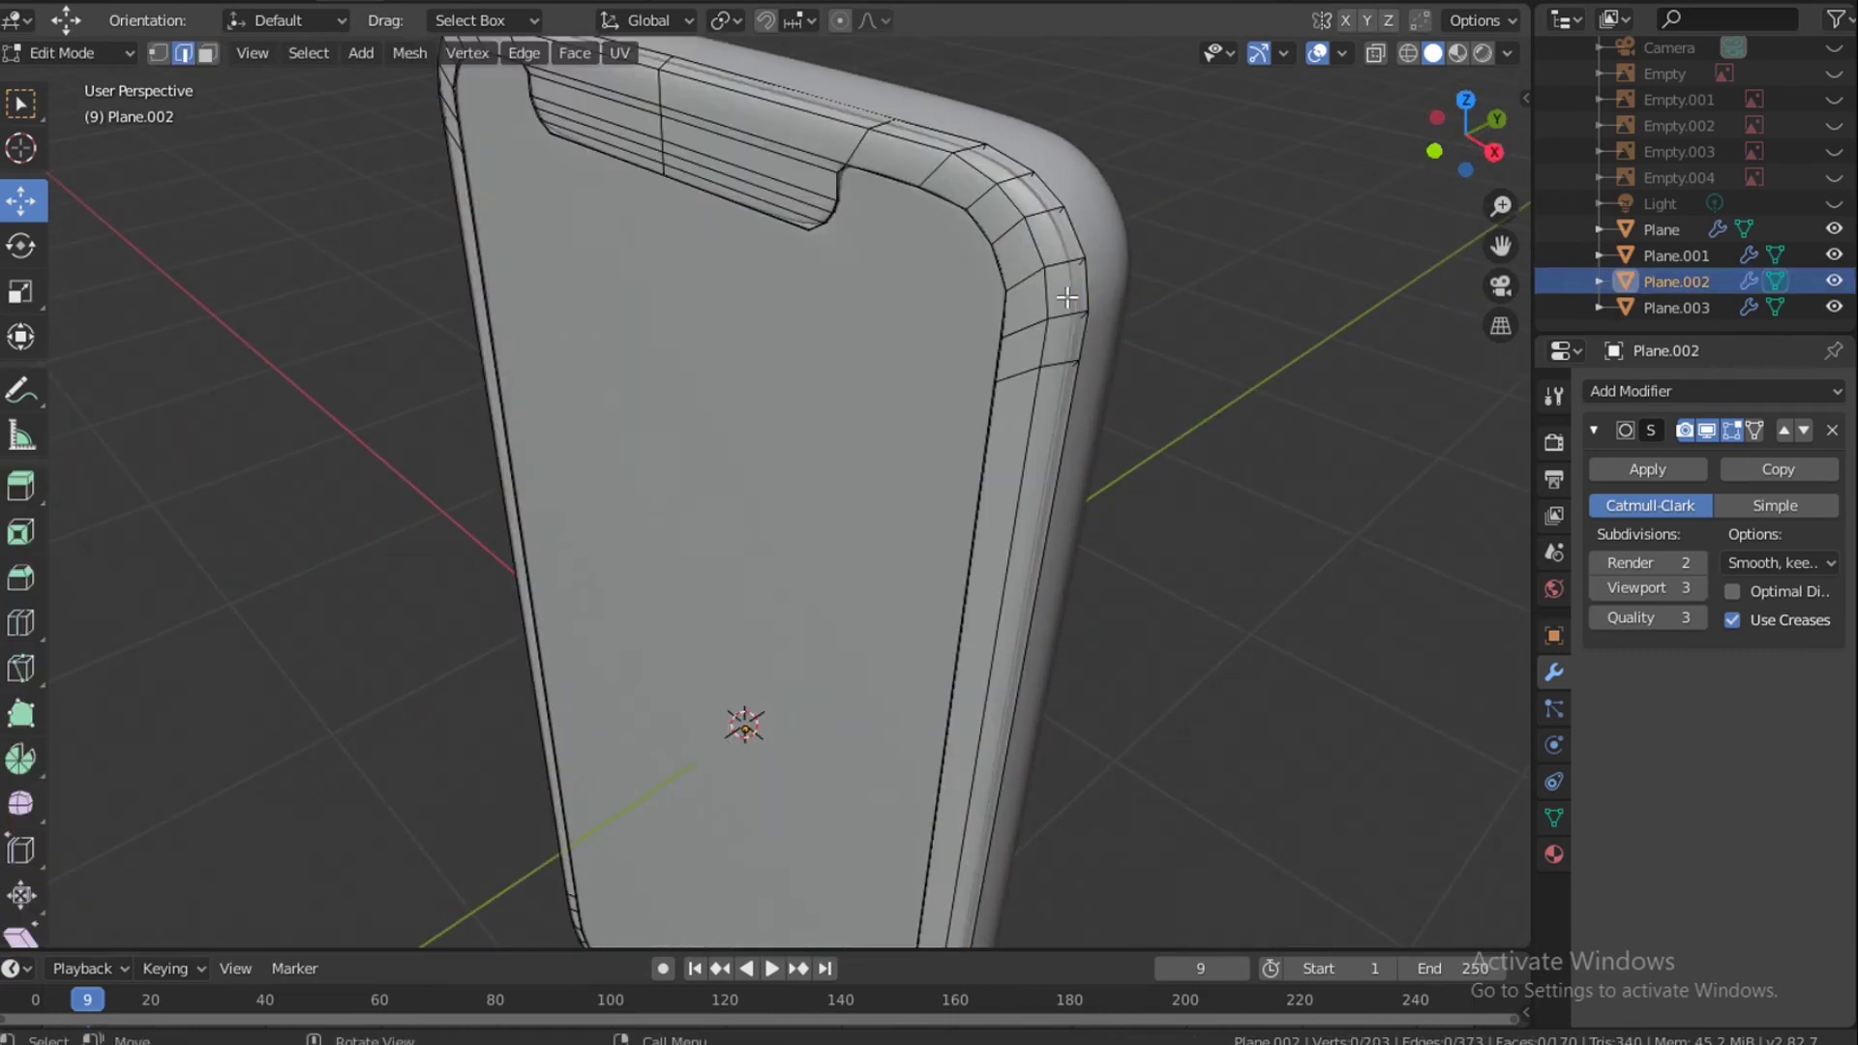
{"action": "key", "text": "a"}
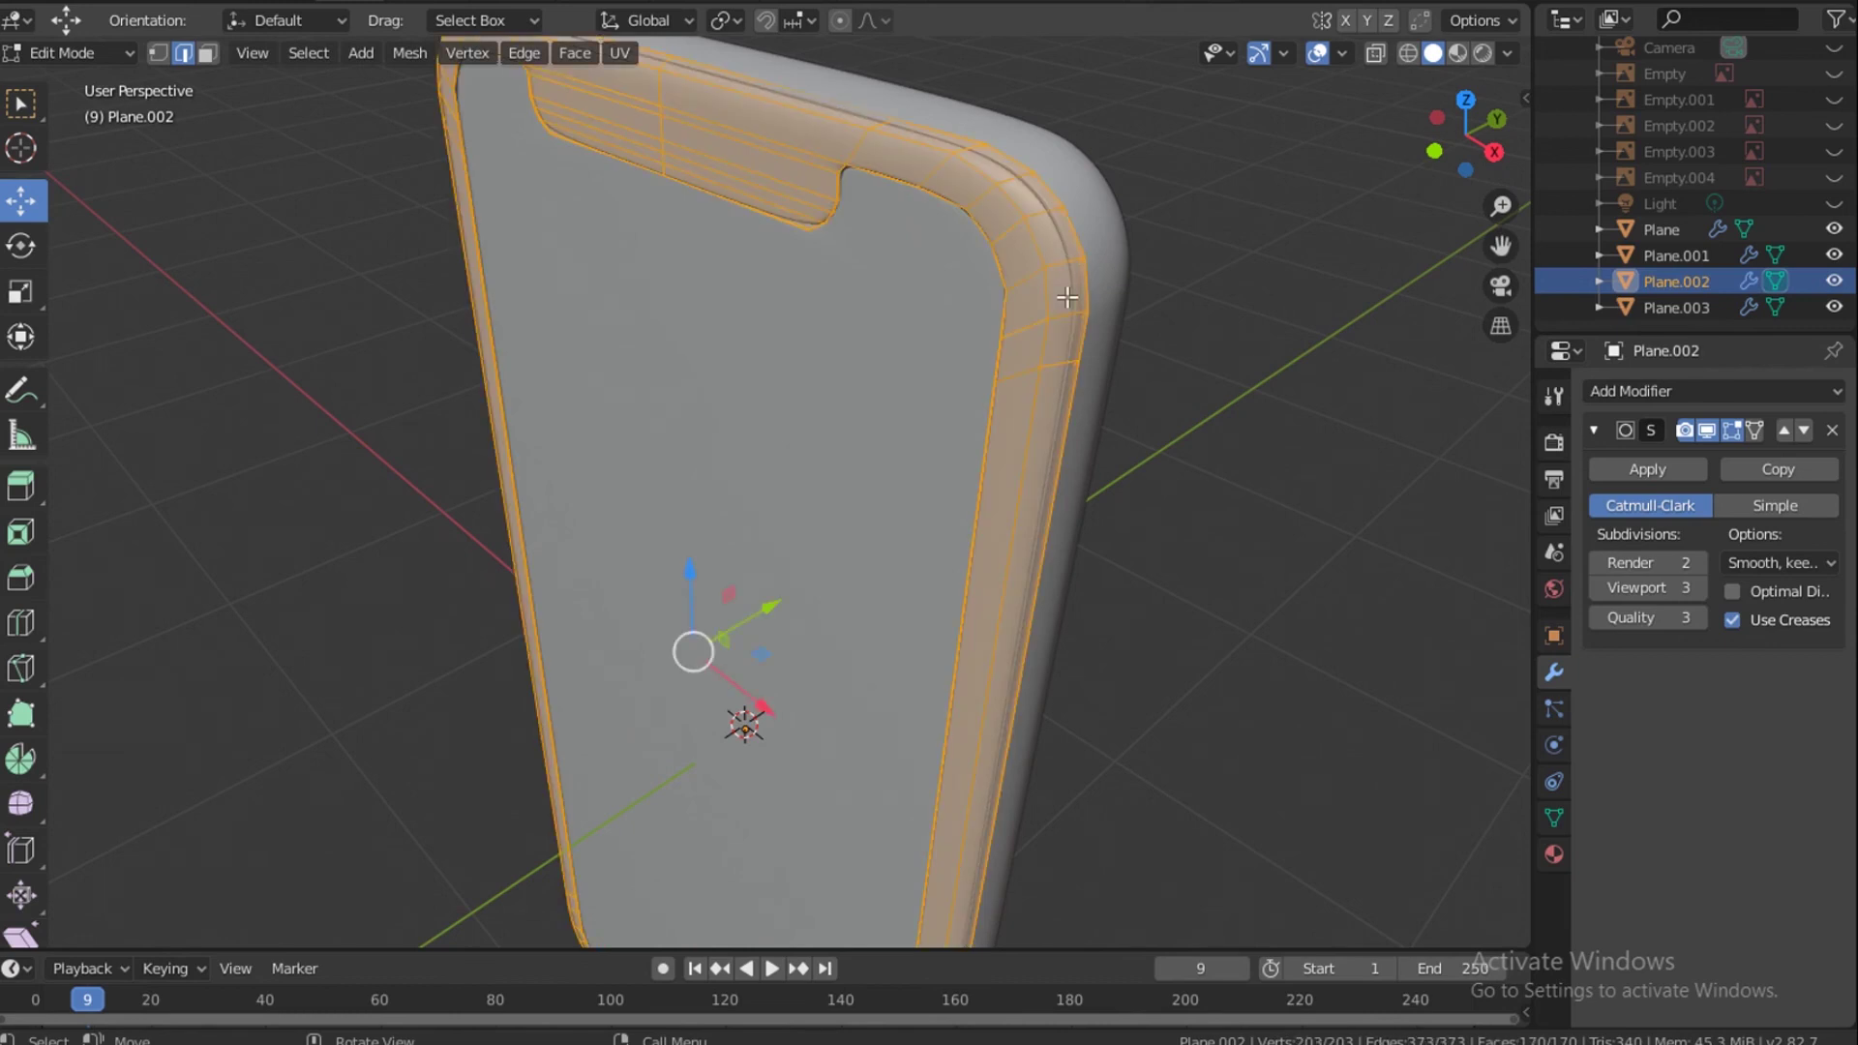
{"action": "key", "text": "shift+n"}
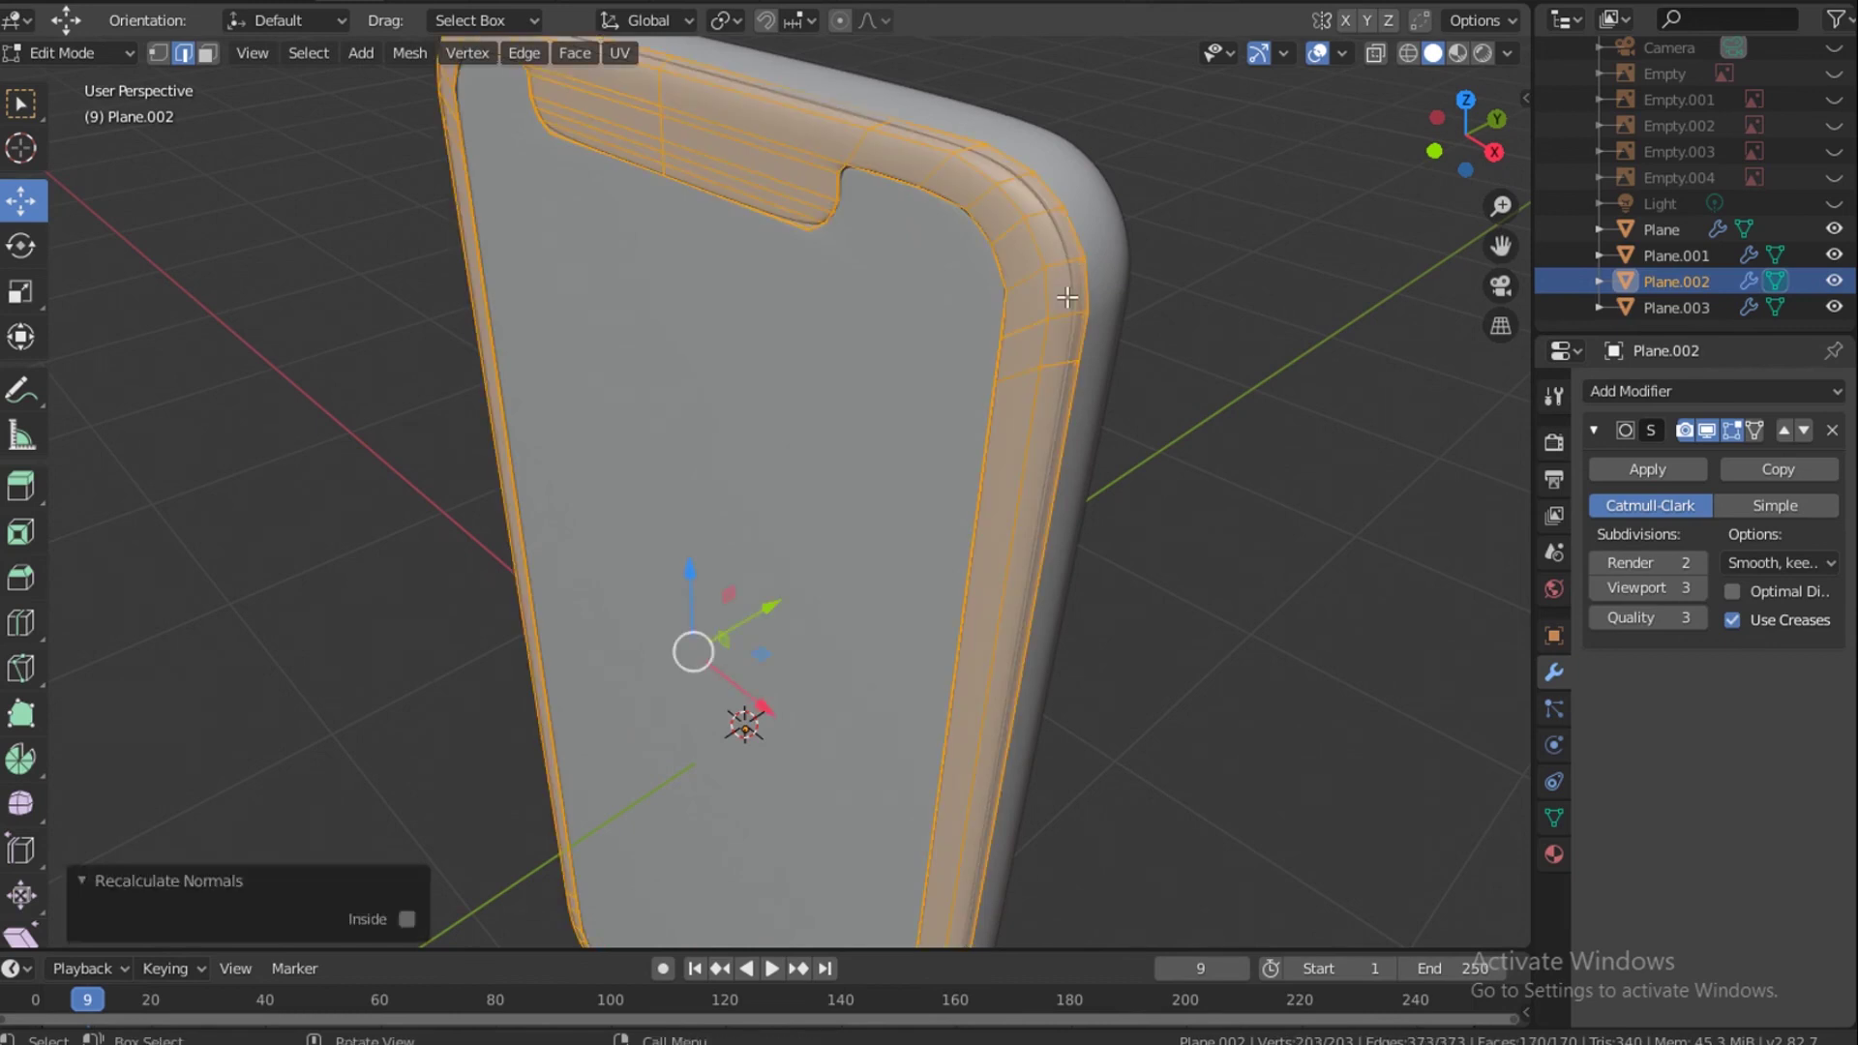
{"action": "left_click", "coordinate": [1190, 305]}
{"action": "key", "text": "Tab"}
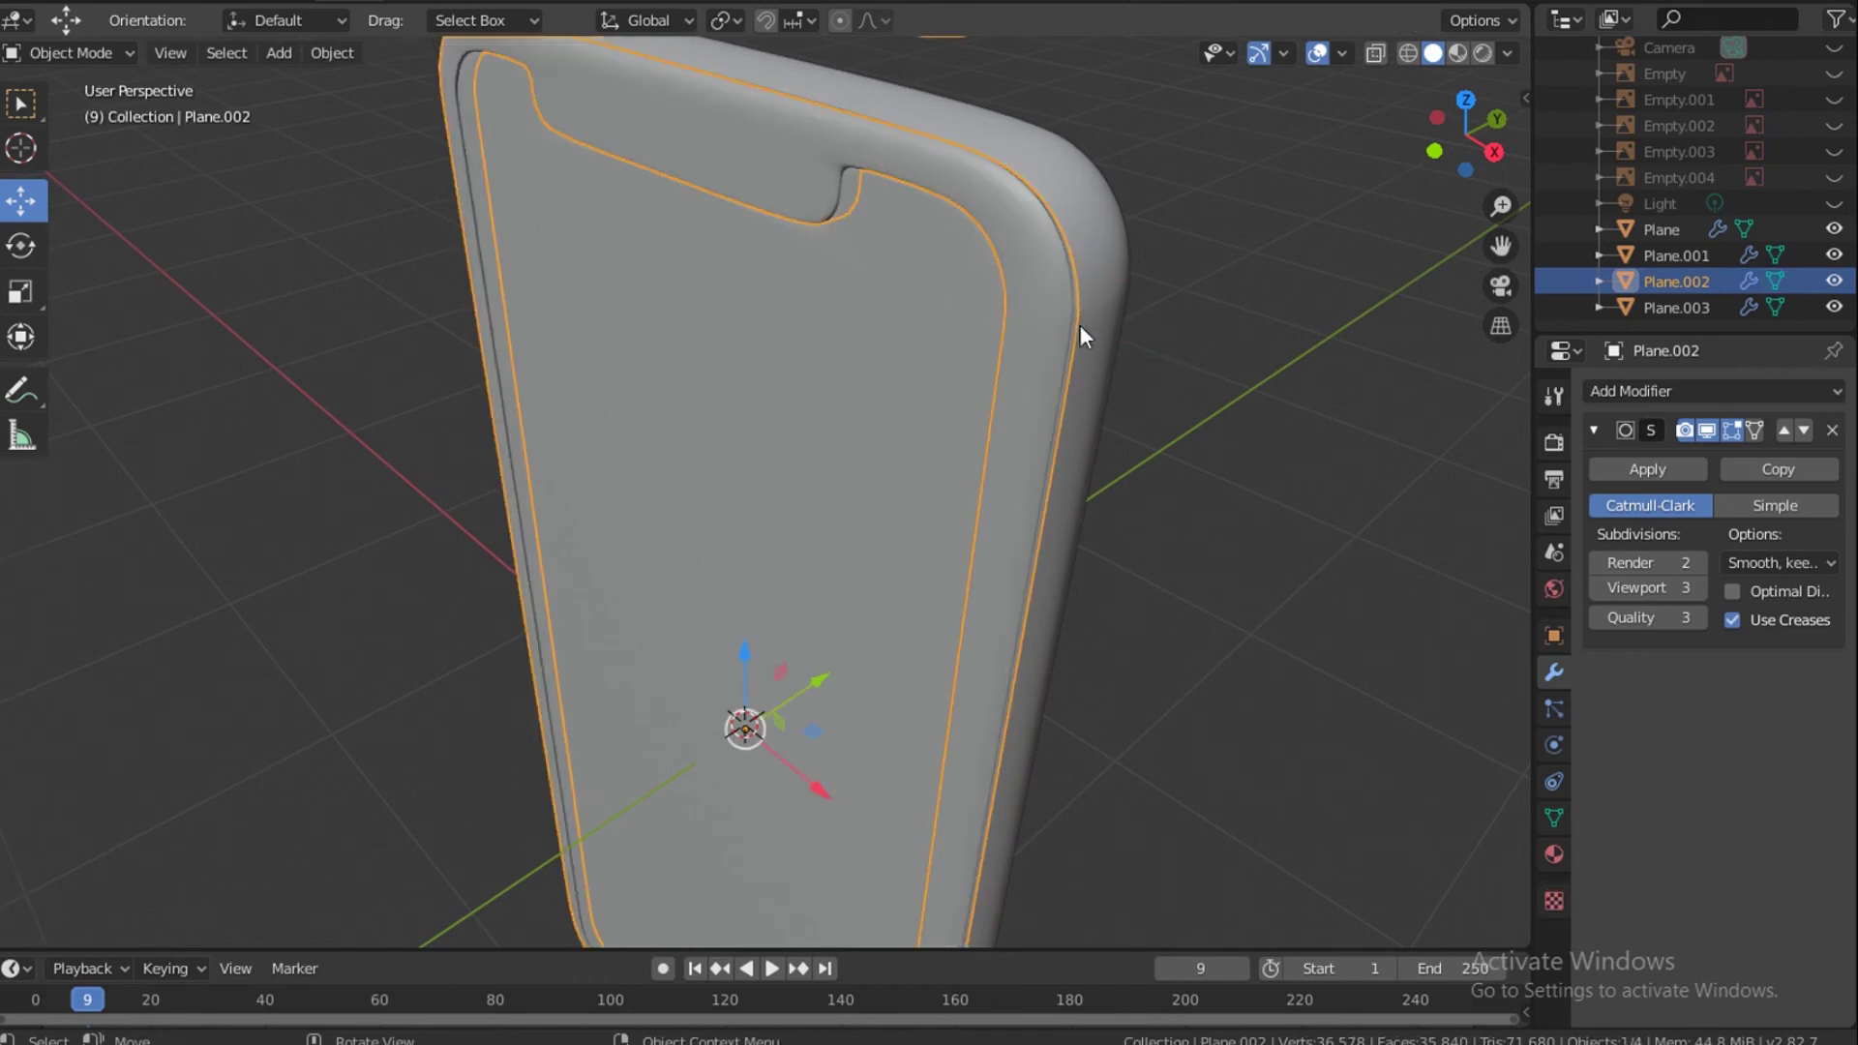
{"action": "left_click", "coordinate": [1221, 270]}
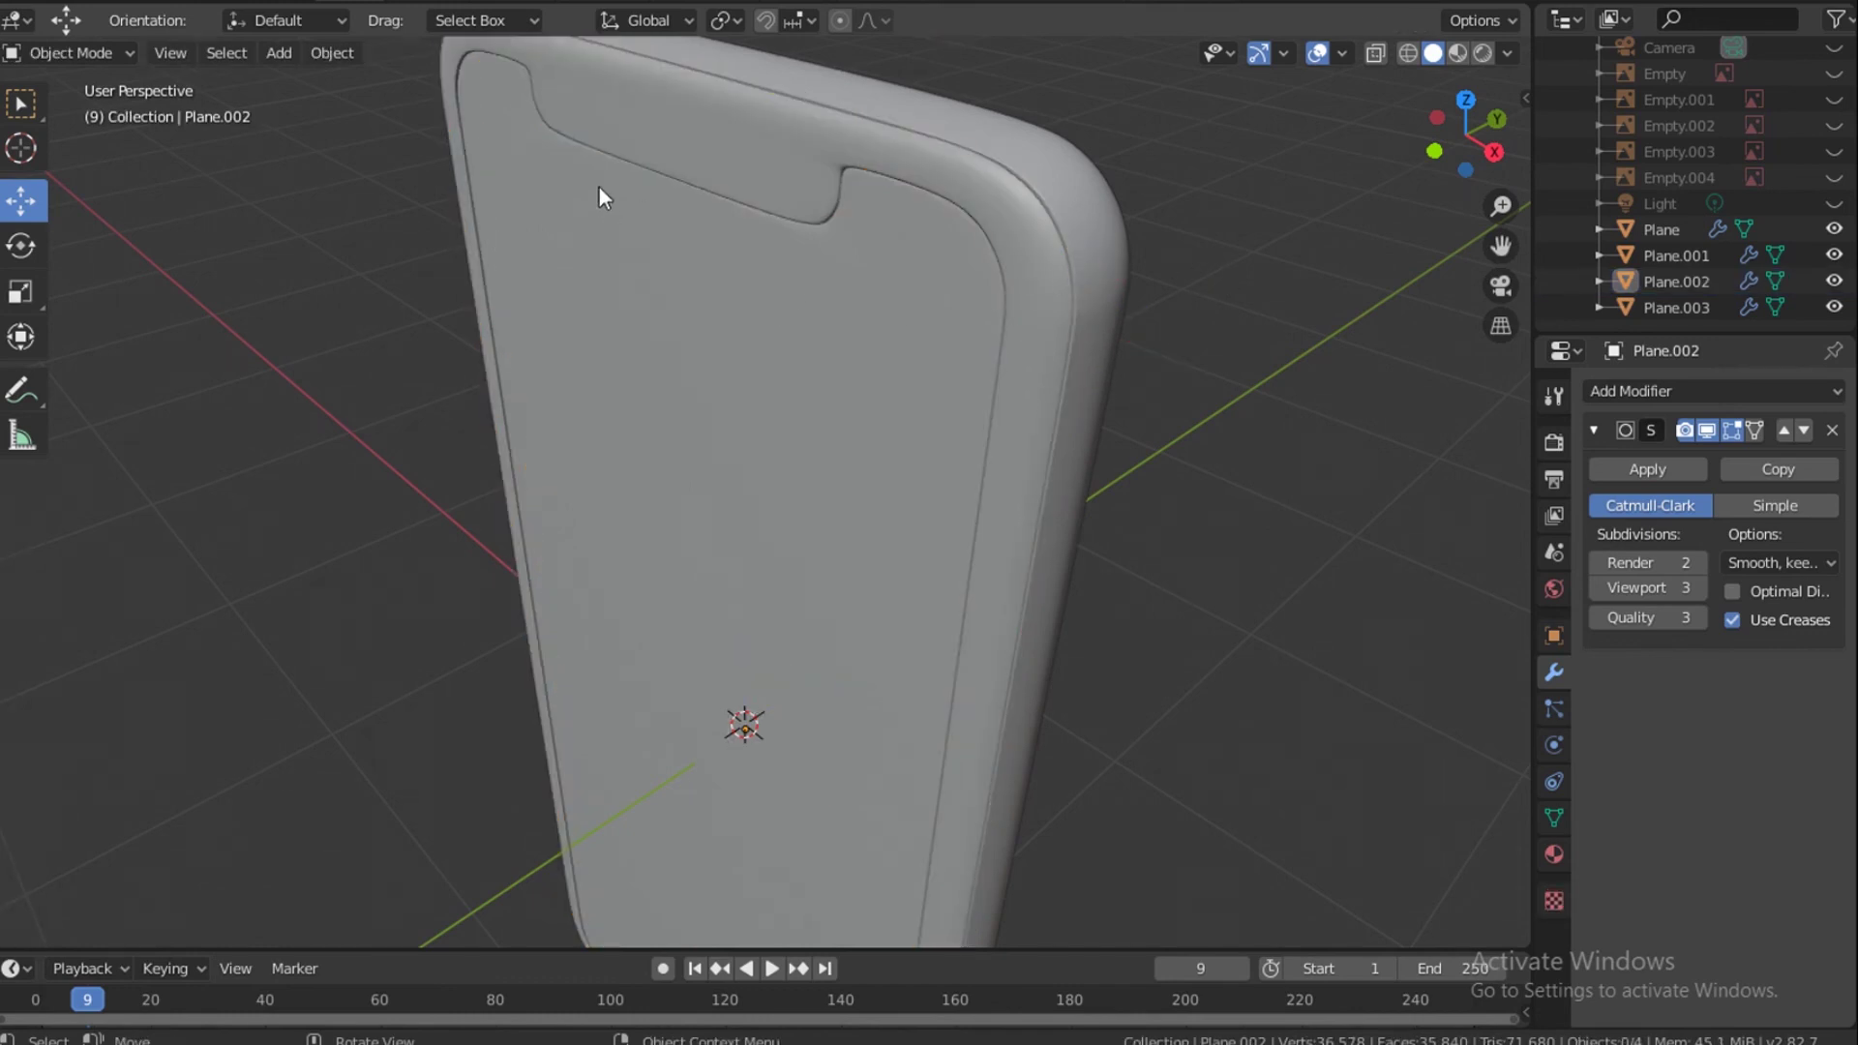
Apply Shade Smooth to the screen and the notched front frame, then clear the selection.
{"action": "scroll", "coordinate": [762, 222], "scroll_direction": "down", "scroll_amount": 1}
{"action": "scroll", "coordinate": [880, 282], "scroll_direction": "up", "scroll_amount": 2}
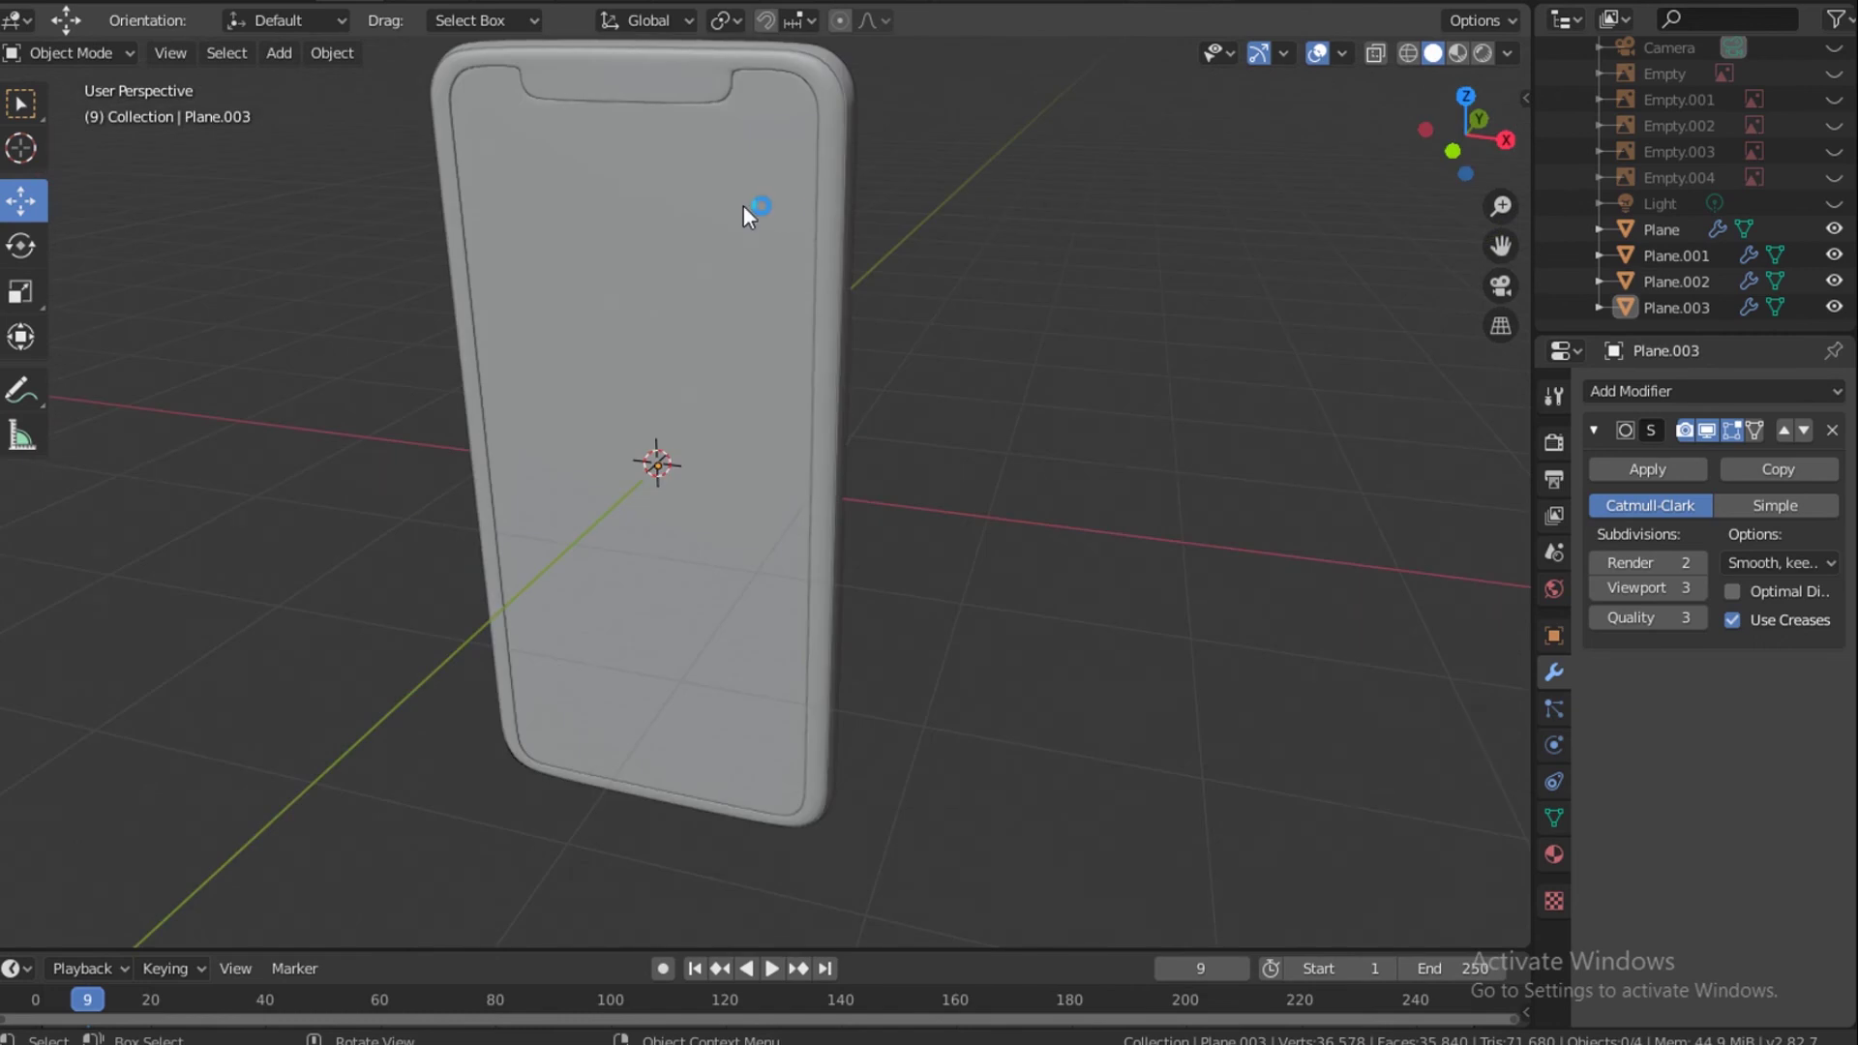
{"action": "left_click", "coordinate": [743, 206]}
{"action": "right_click", "coordinate": [743, 206]}
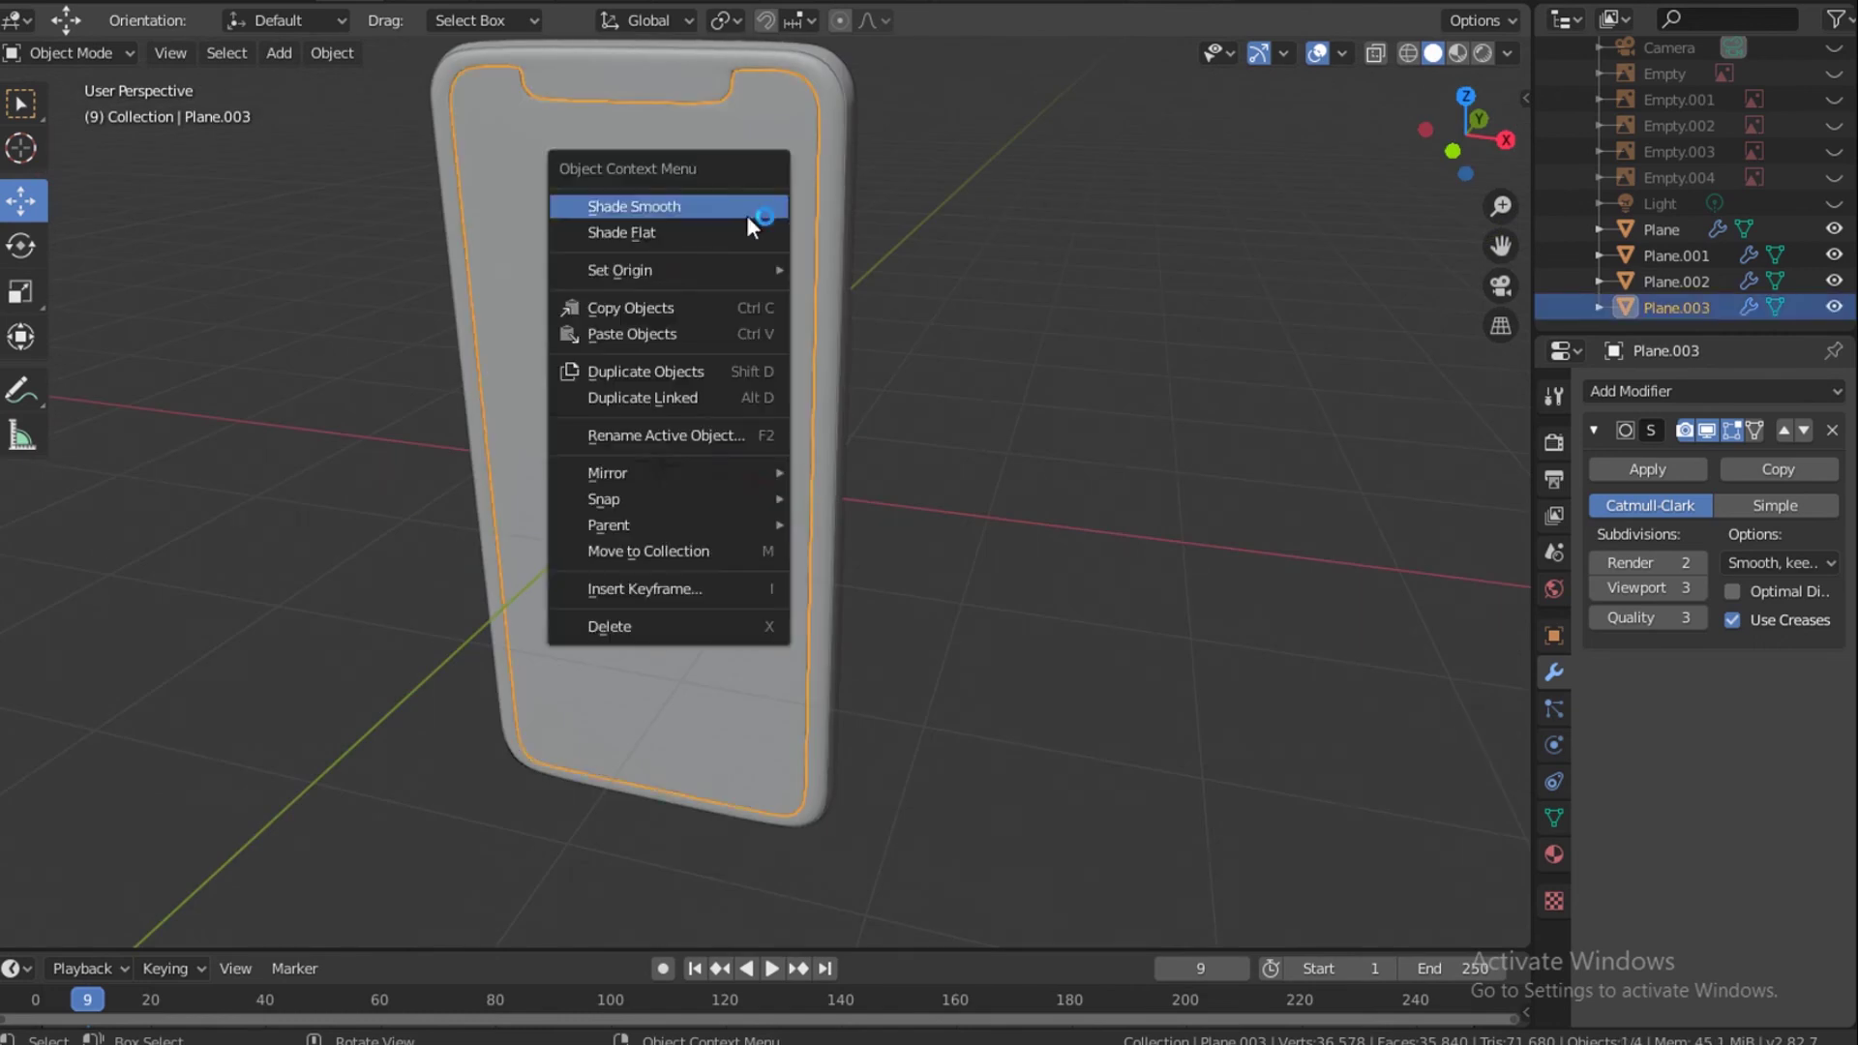
{"action": "left_click", "coordinate": [823, 265]}
{"action": "right_click", "coordinate": [829, 265]}
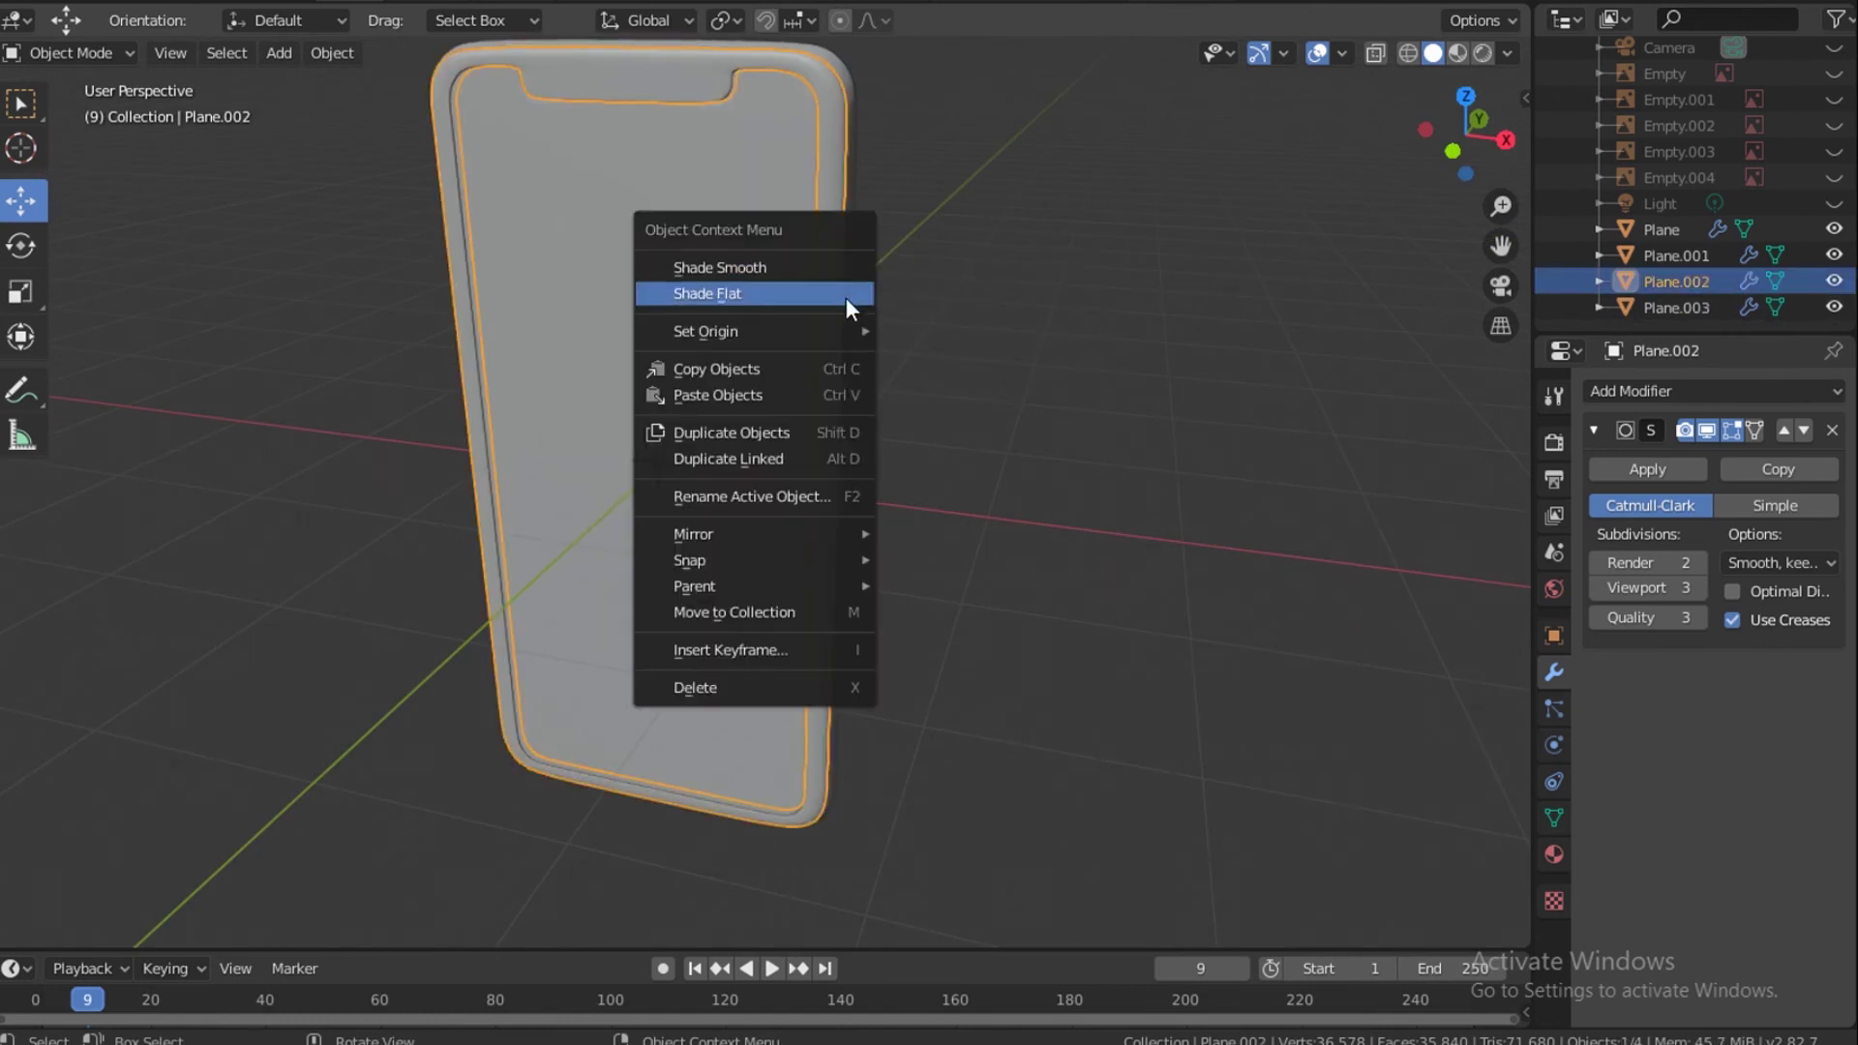
{"action": "left_click", "coordinate": [829, 274]}
{"action": "left_click", "coordinate": [853, 116]}
{"action": "left_click", "coordinate": [959, 274]}
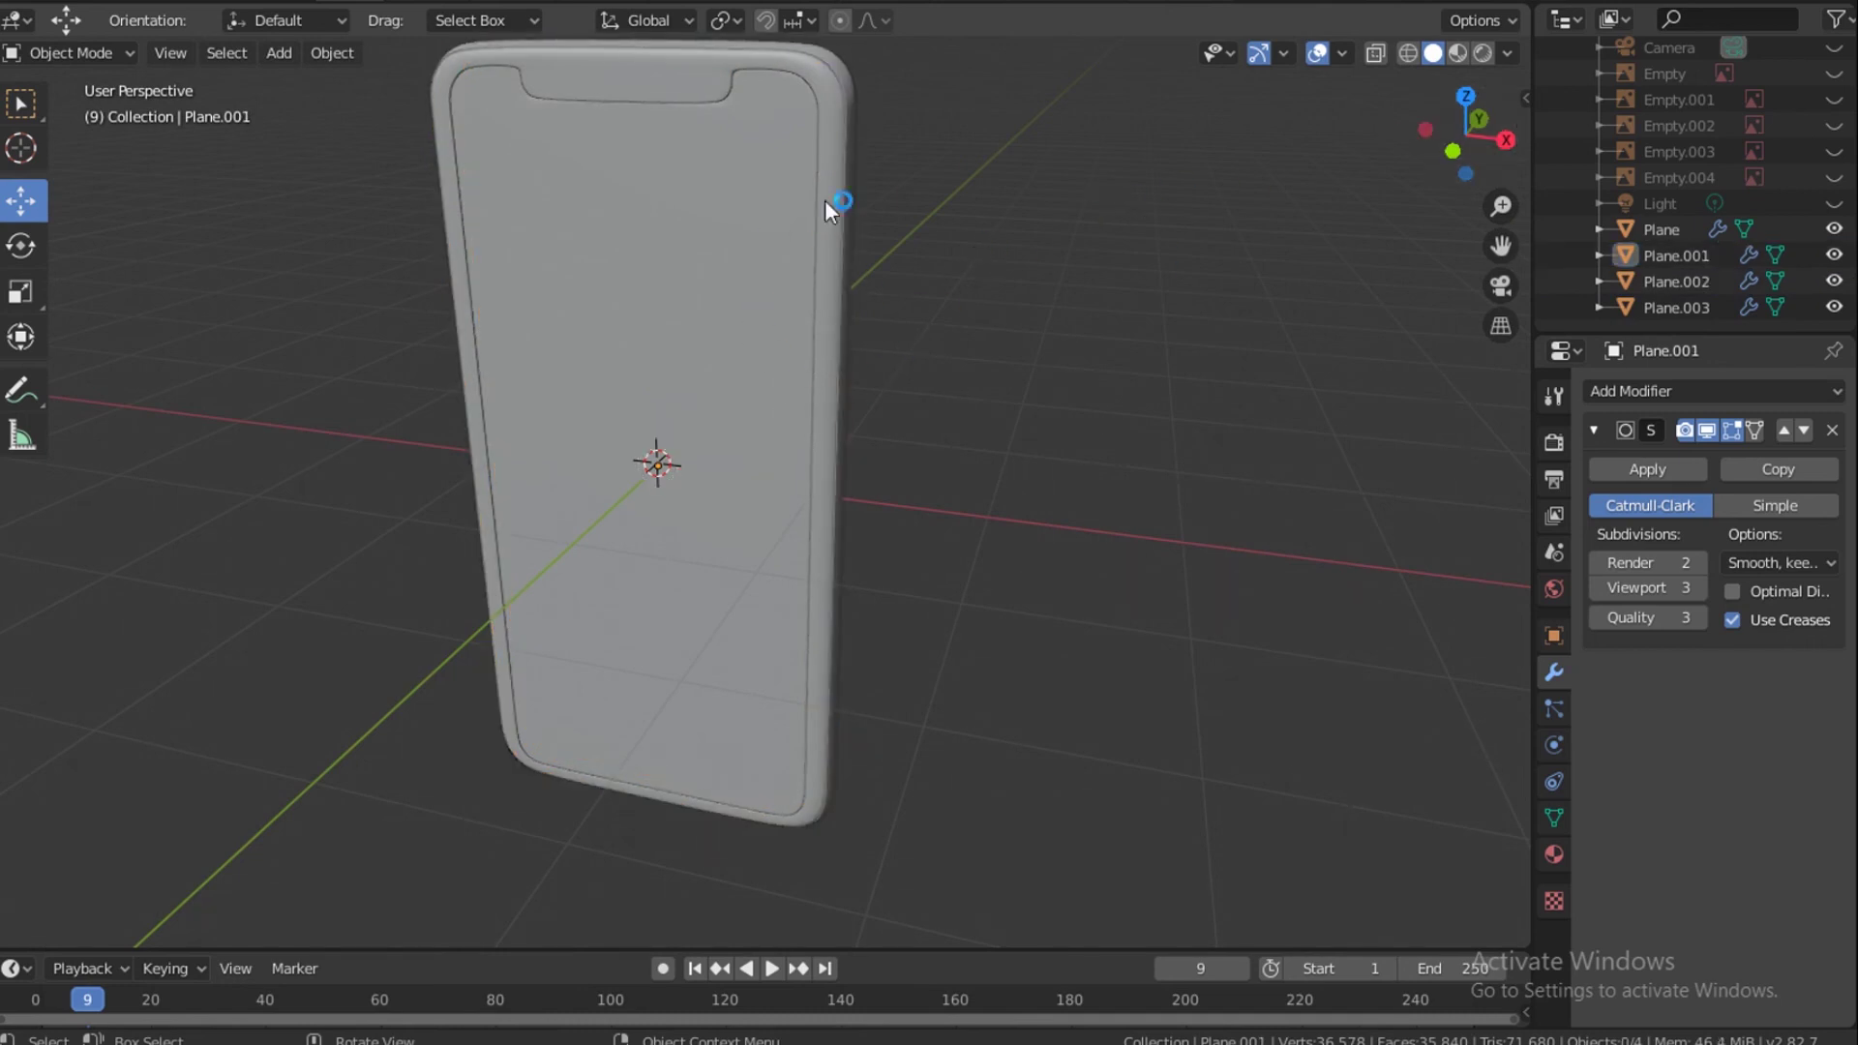
Examine the phone's front from several distances, ending close up on the seam between screen and frame around the notch.
{"action": "left_click", "coordinate": [826, 242]}
{"action": "key", "text": "KP_Decimal"}
{"action": "mouse_move", "coordinate": [1428, 126]}
{"action": "left_mouse_down"}
{"action": "mouse_move", "coordinate": [1517, 139]}
{"action": "mouse_move", "coordinate": [1375, 167]}
{"action": "mouse_move", "coordinate": [1311, 92]}
{"action": "mouse_move", "coordinate": [1364, 85]}
{"action": "mouse_move", "coordinate": [1426, 134]}
{"action": "mouse_move", "coordinate": [1305, 138]}
{"action": "mouse_move", "coordinate": [1453, 150]}
{"action": "left_mouse_up"}
{"action": "left_click", "coordinate": [1417, 124]}
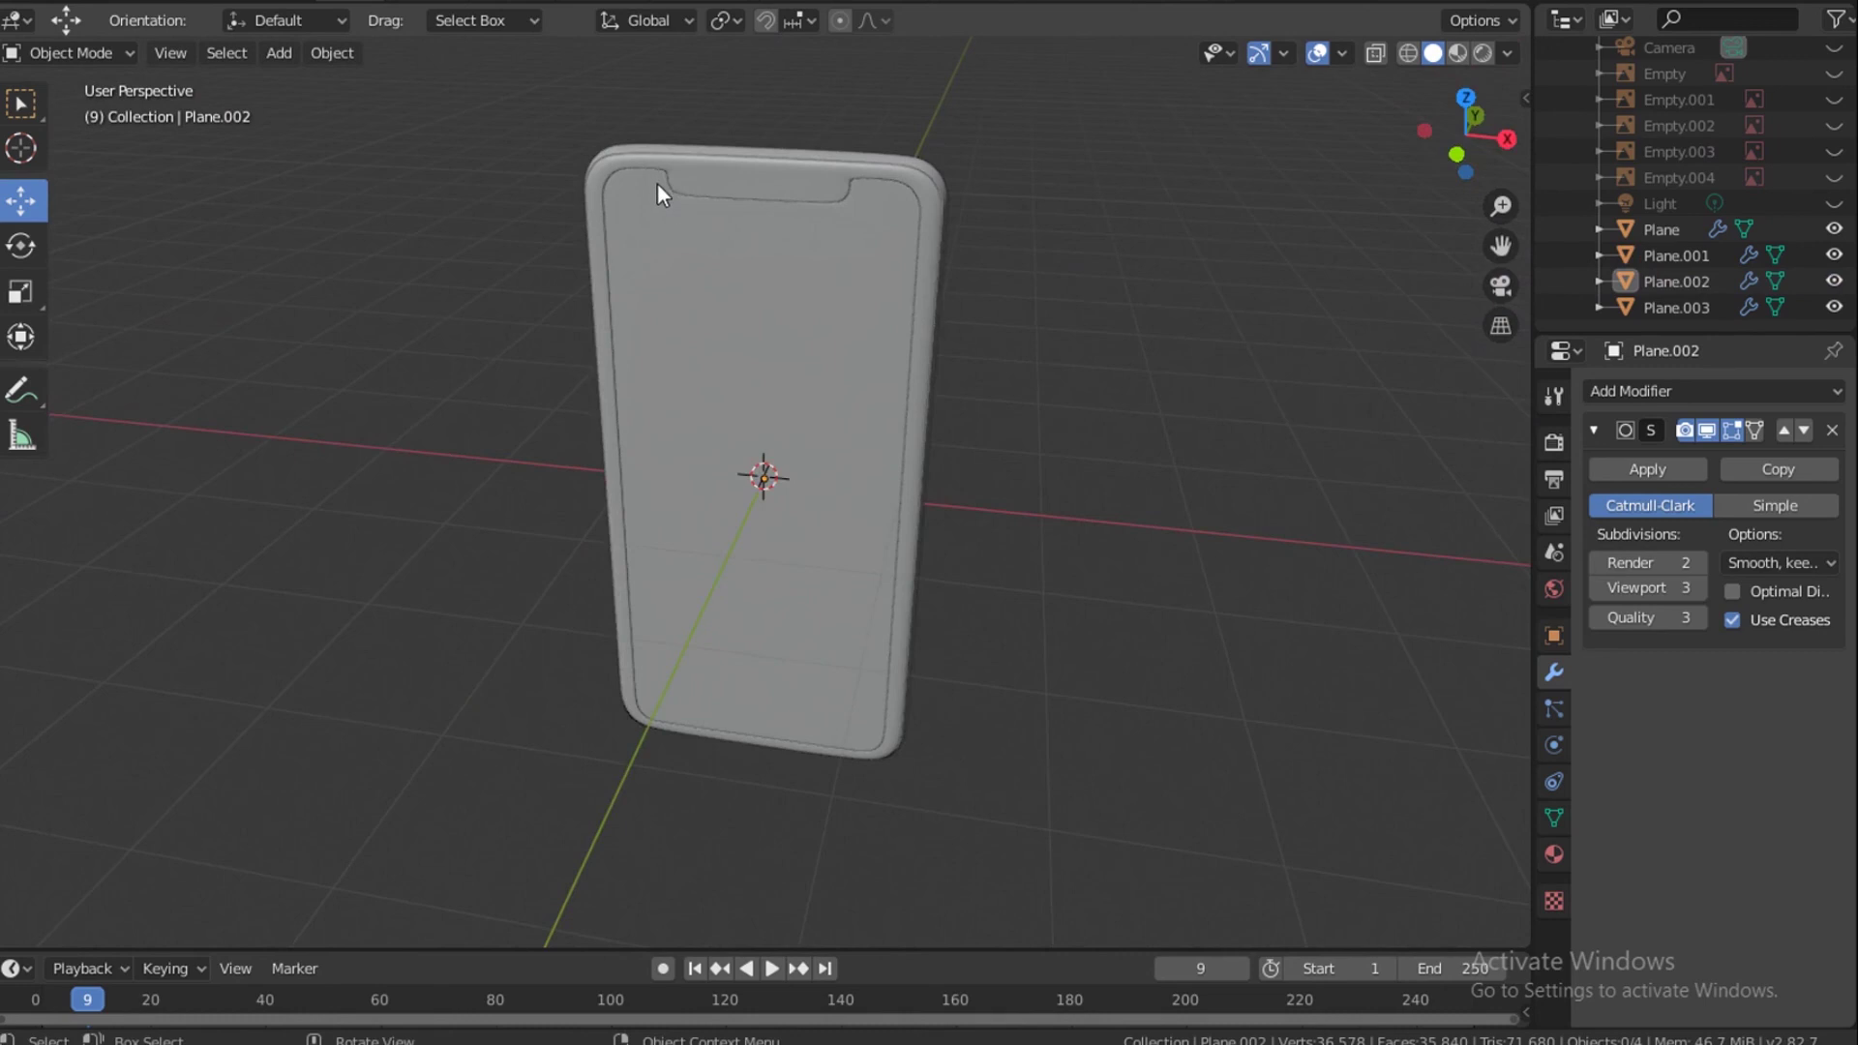
{"action": "scroll", "coordinate": [654, 184], "scroll_direction": "up", "scroll_amount": 3}
{"action": "middle_click_drag", "start_coordinate": [862, 169], "coordinate": [910, 525], "text": "shift"}
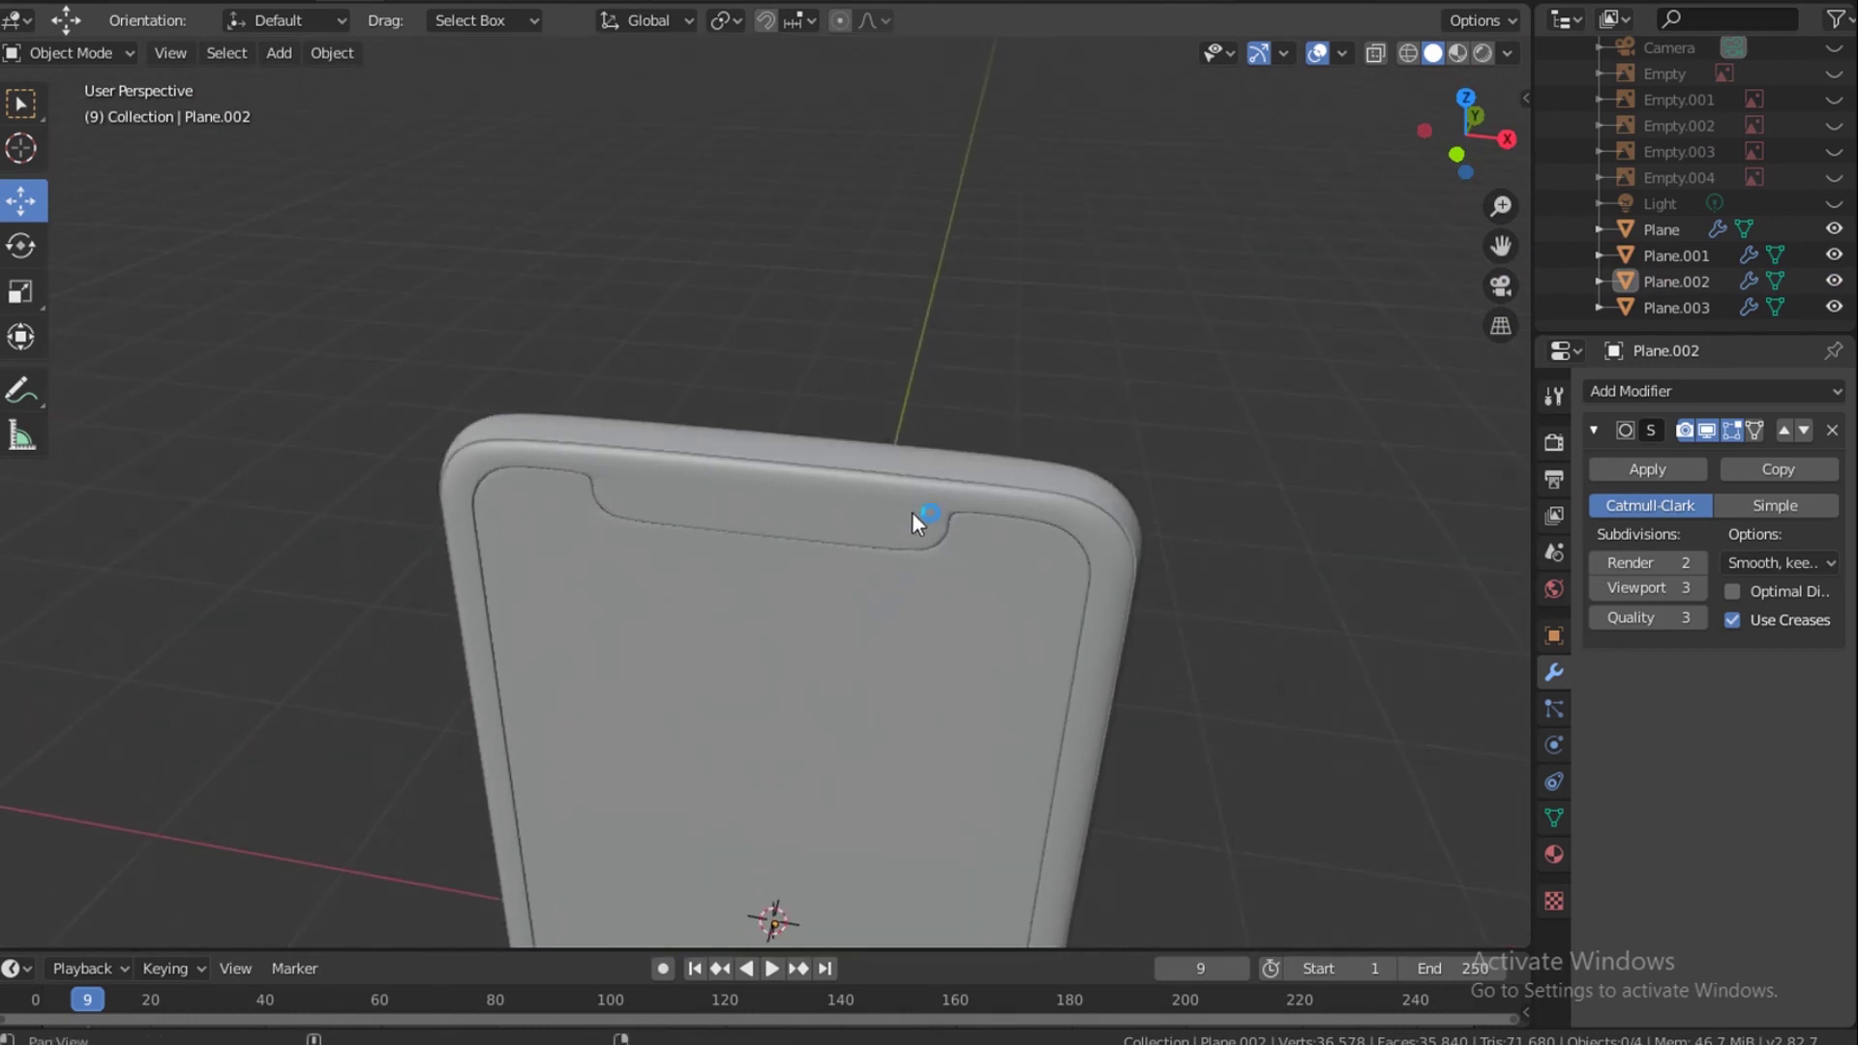
{"action": "scroll", "coordinate": [877, 508], "scroll_direction": "up", "scroll_amount": 5}
{"action": "middle_click_drag", "start_coordinate": [741, 606], "coordinate": [733, 515], "text": "shift"}
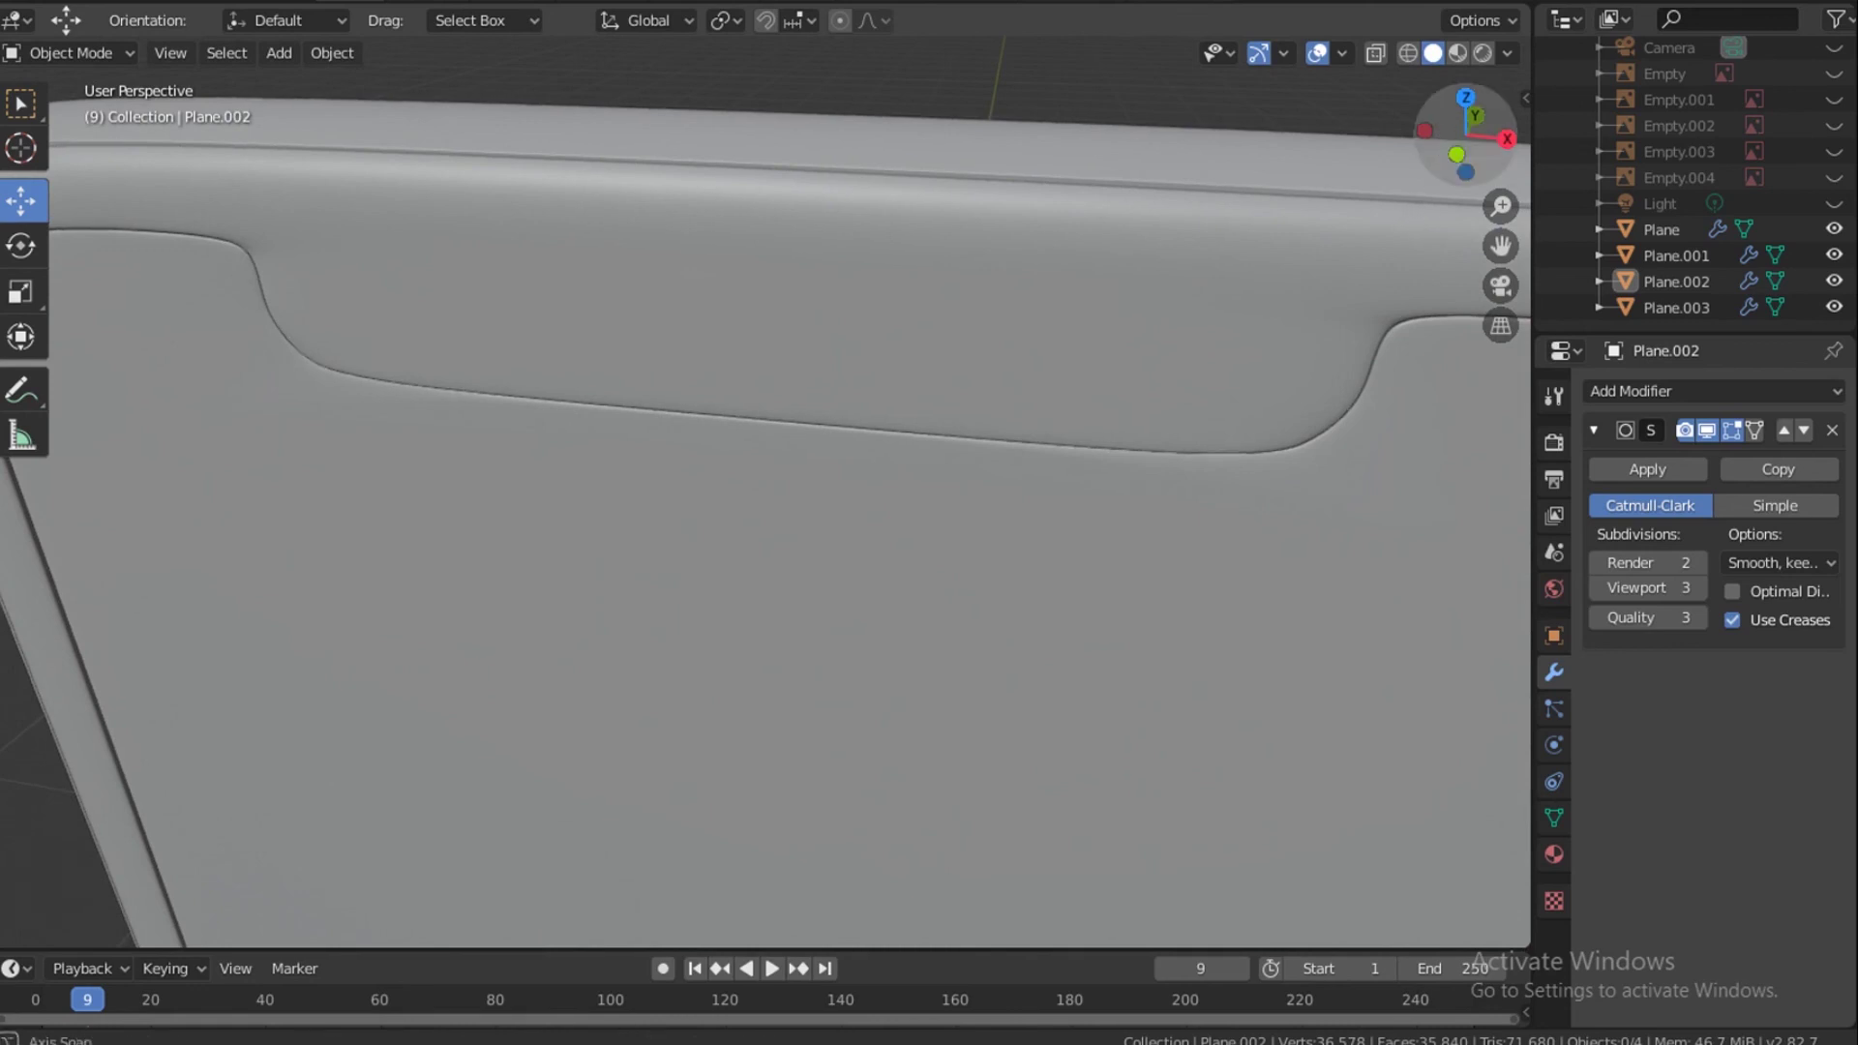